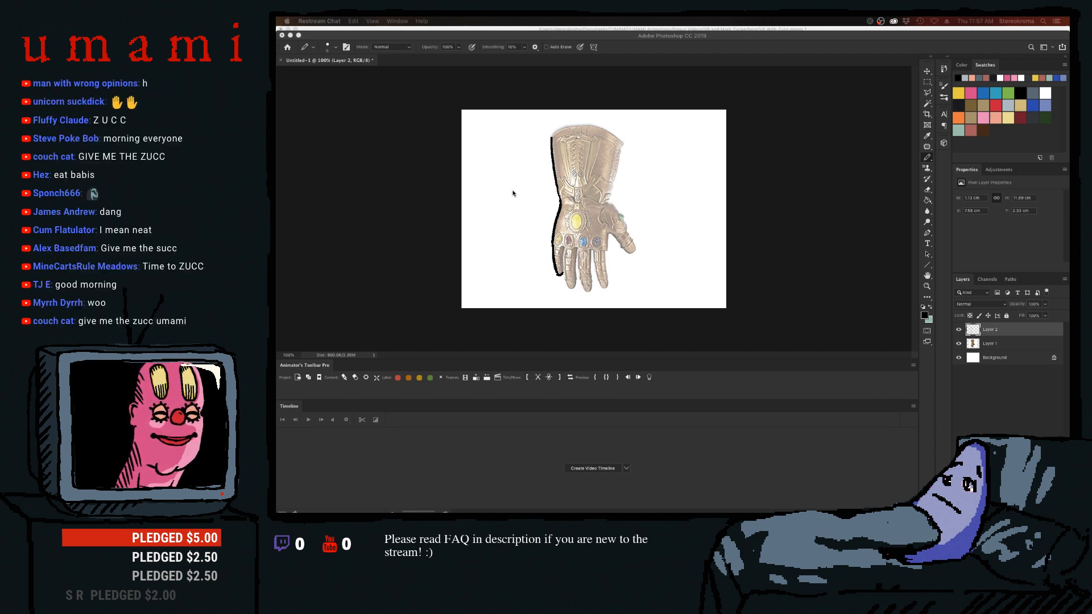
# Outline the gauntlet's little and ring fingers with black strokes on Layer 2, redoing strokes that miss the edge.
pyautogui.click(760, 201)
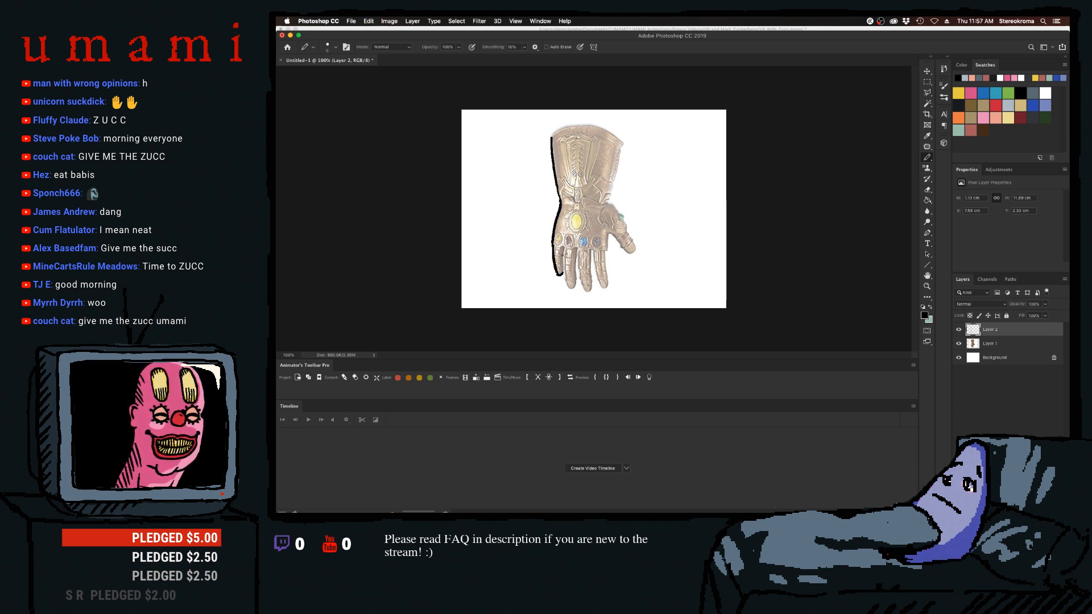
pyautogui.moveTo(560, 248); pyautogui.dragTo(568, 290)
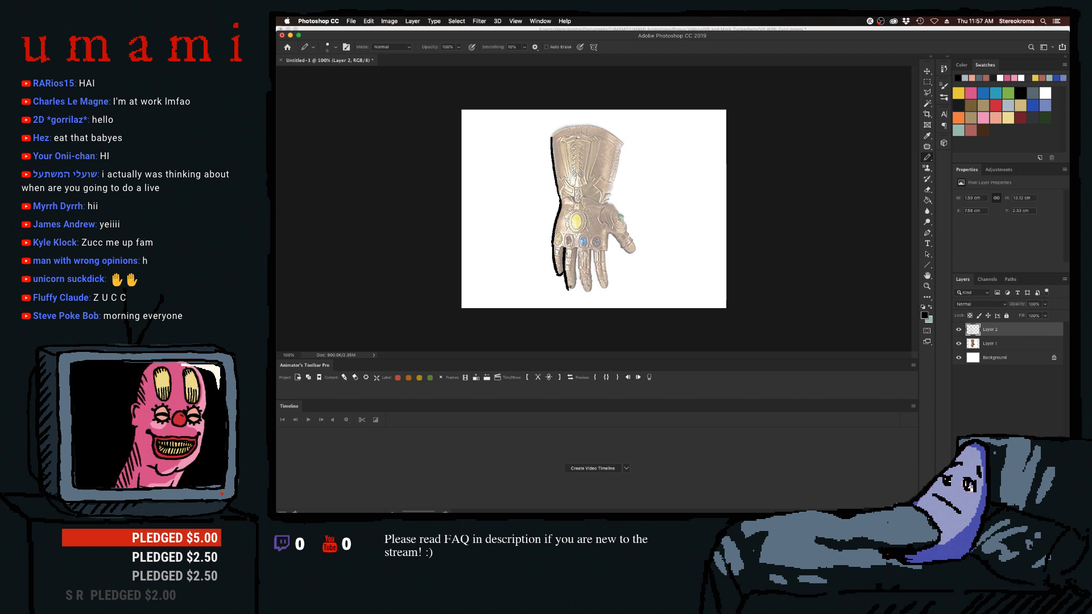
pyautogui.press('super+z')
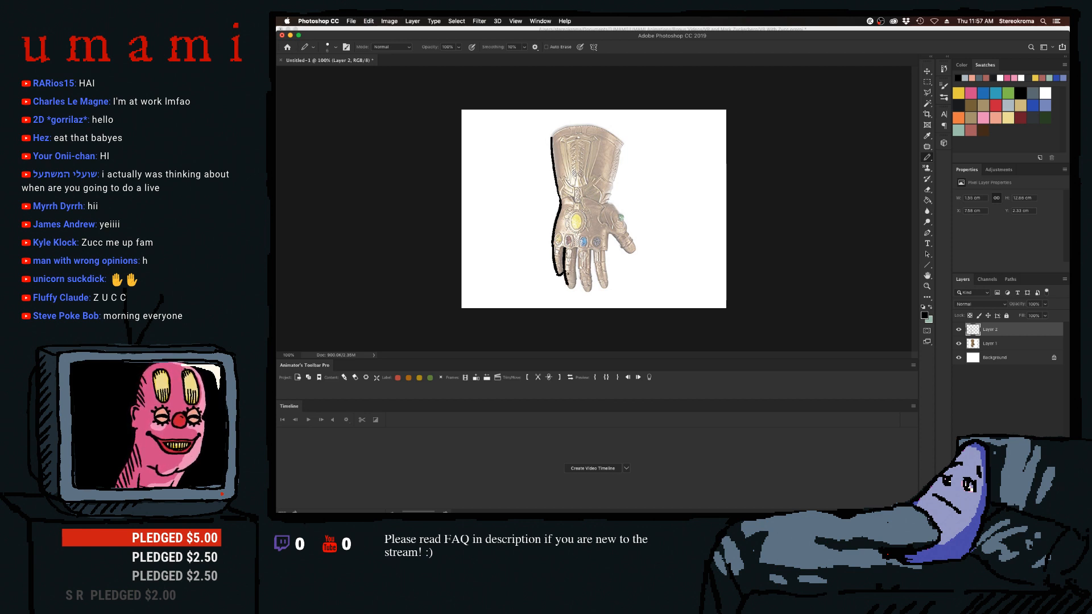
pyautogui.moveTo(564, 269); pyautogui.dragTo(575, 289)
pyautogui.press('super+z')
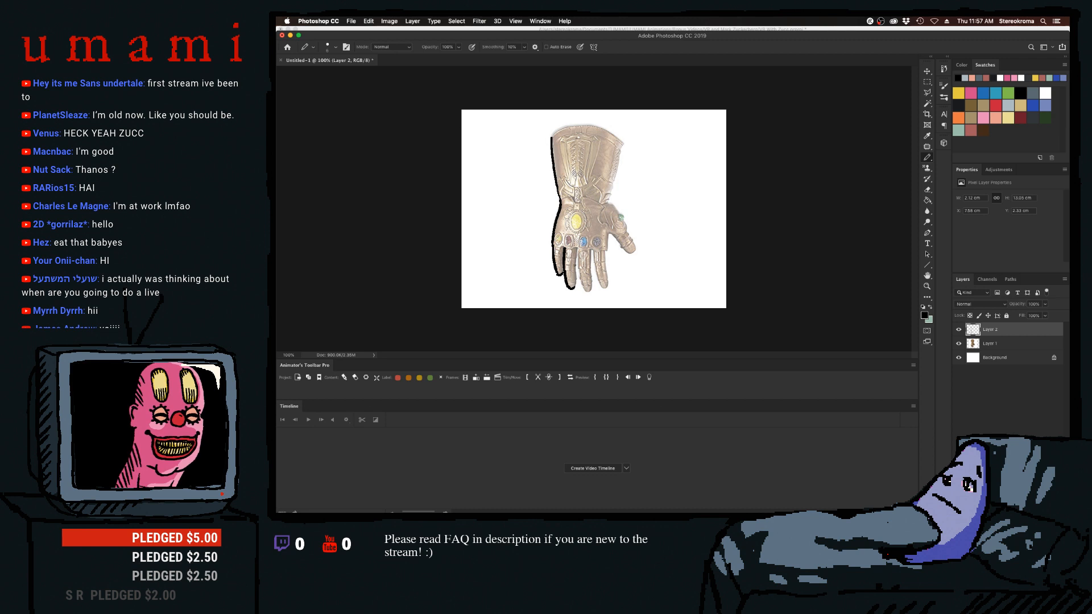
pyautogui.moveTo(575, 247); pyautogui.dragTo(574, 288)
pyautogui.press('super+z')
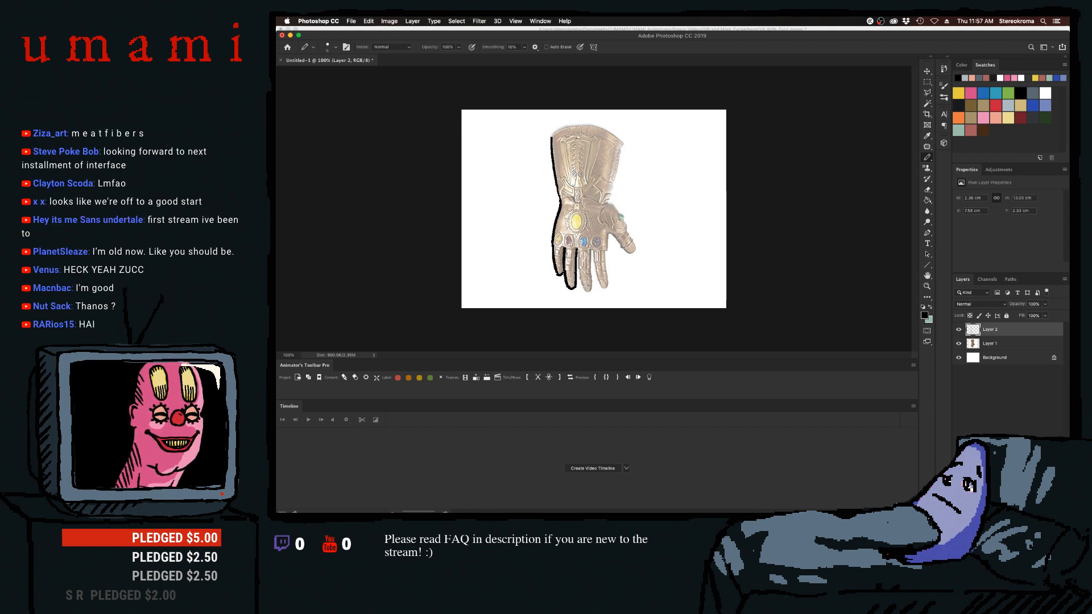
pyautogui.moveTo(576, 252); pyautogui.dragTo(580, 287)
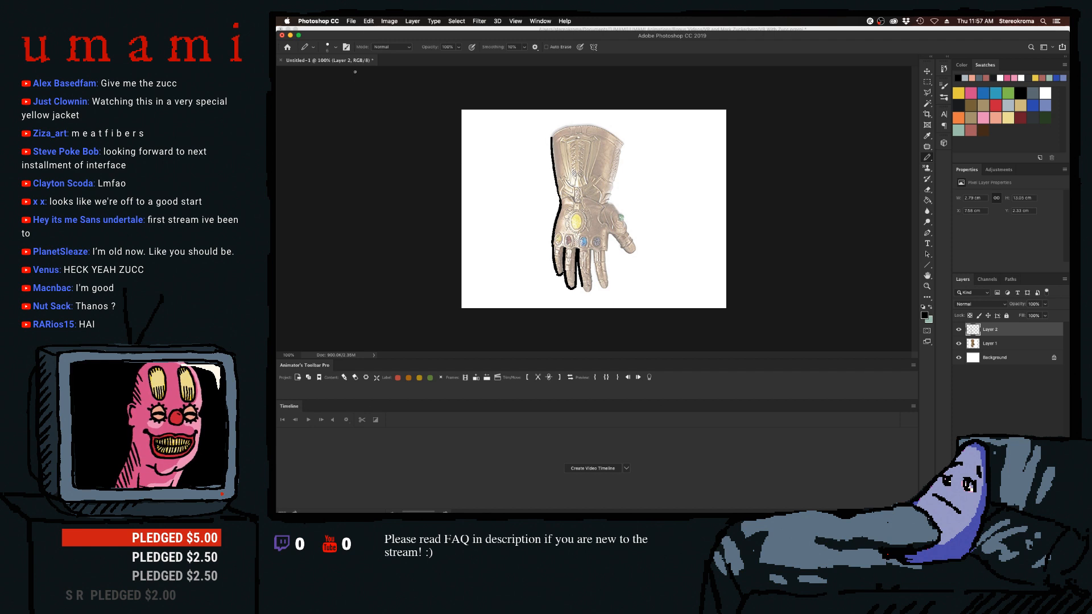
# Open the recent file Zuck Wide BG.psd and show the hidden layer with the standing figure.
pyautogui.click(350, 21)
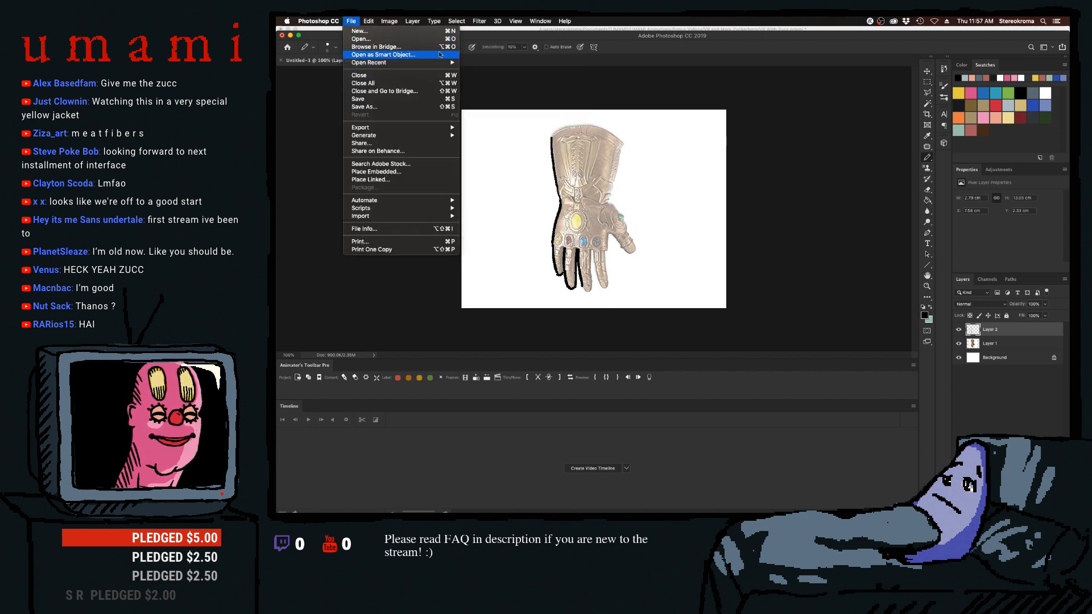
pyautogui.moveTo(437, 65)
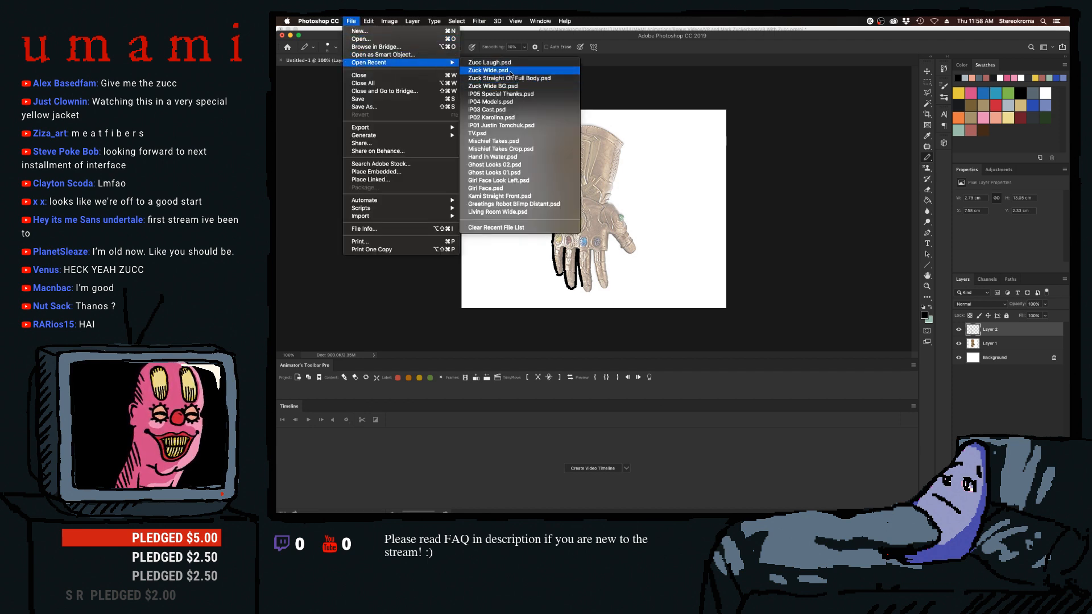
pyautogui.click(531, 85)
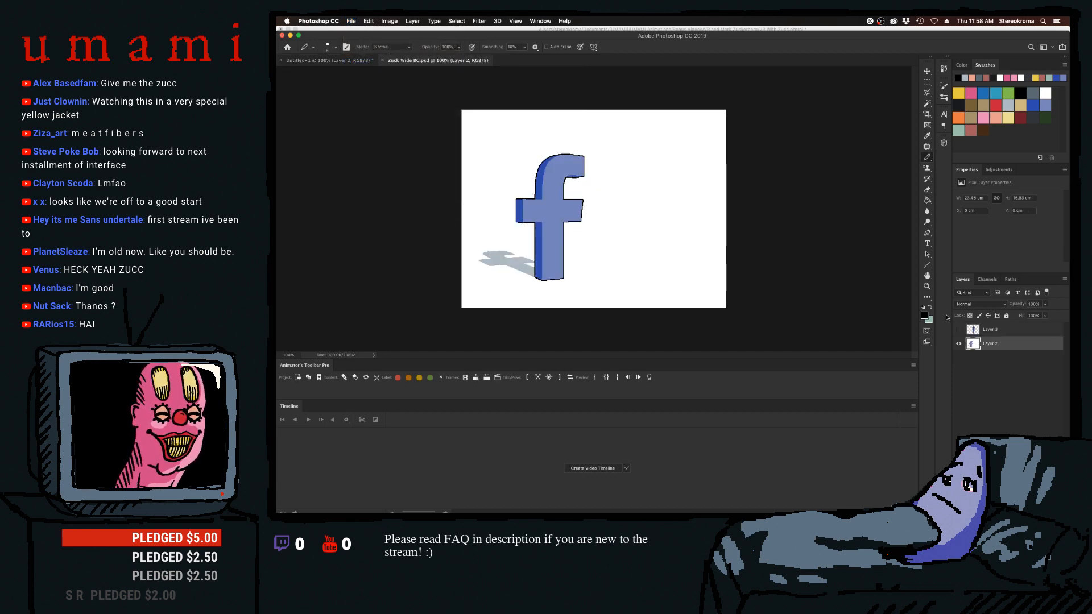
pyautogui.click(958, 329)
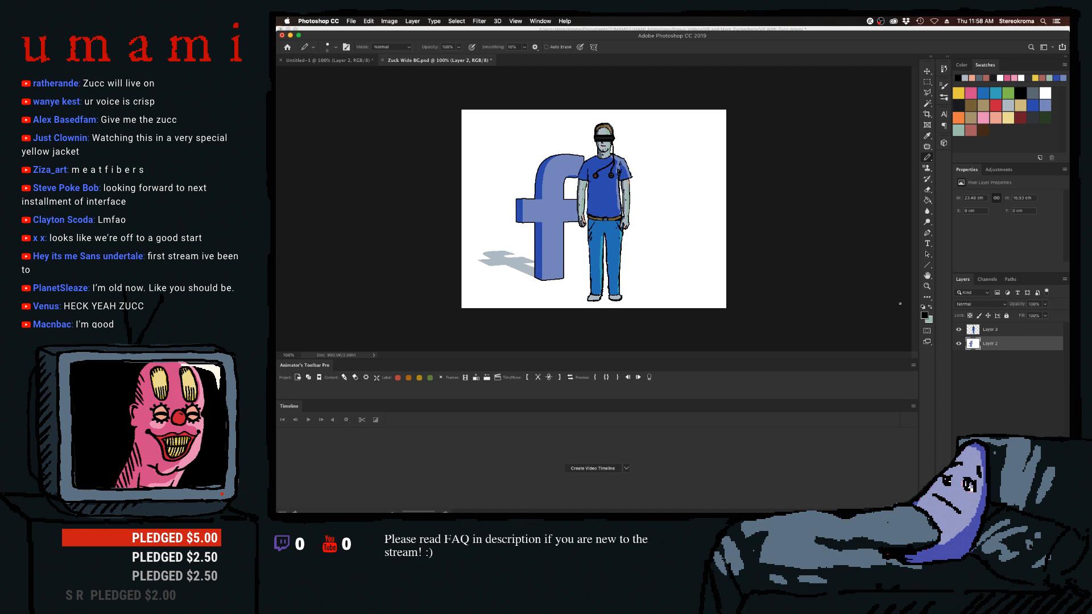
# Open the recent file Zuck Straight On Full Body.psd to view the seated character drawing.
pyautogui.click(351, 21)
pyautogui.moveTo(356, 64)
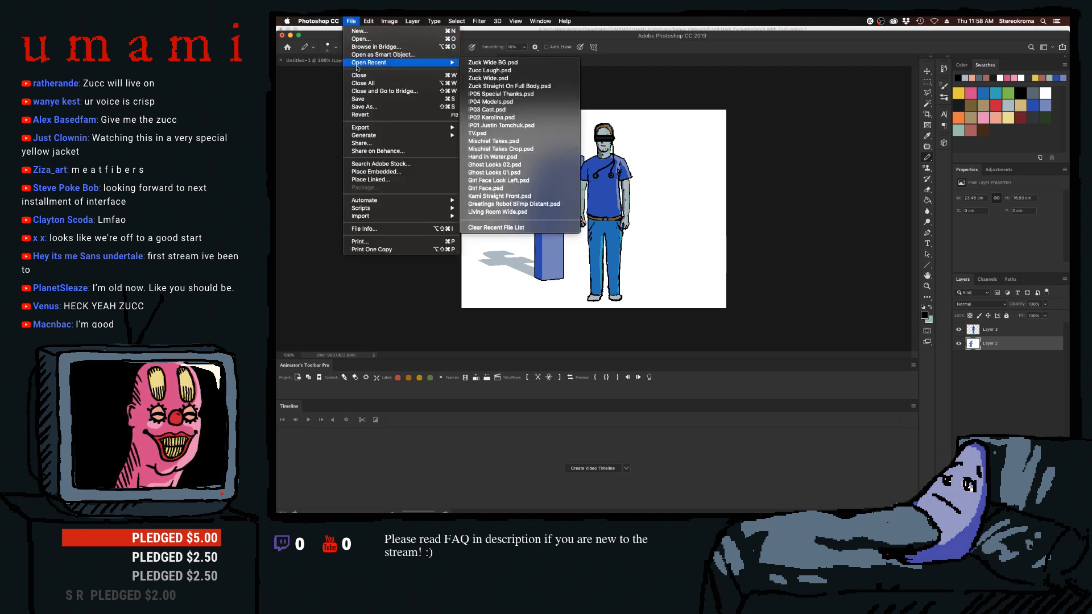
pyautogui.click(524, 89)
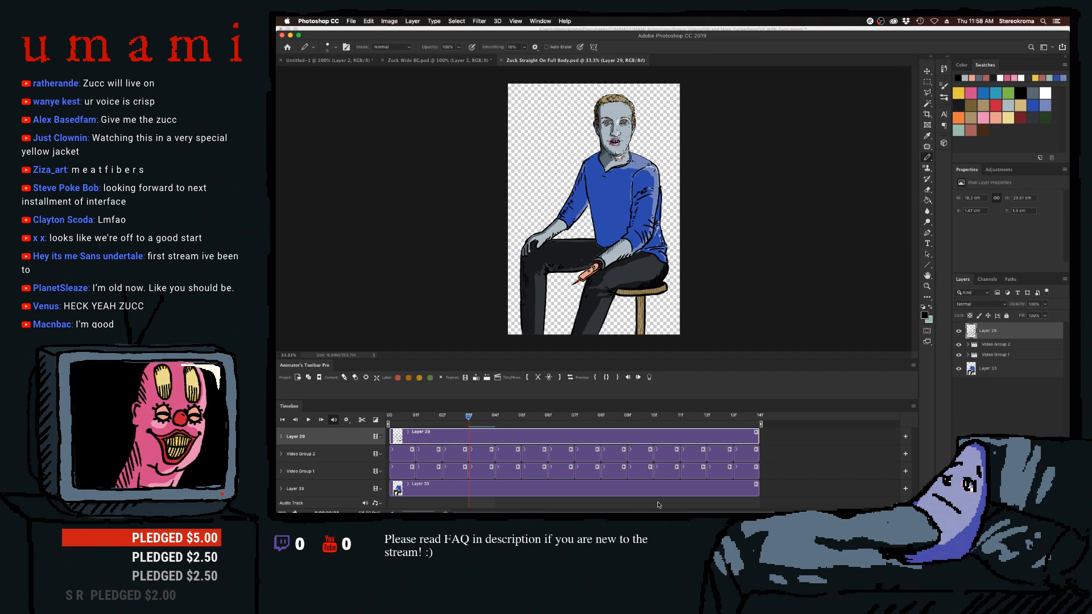
# Switch to Premiere Pro to view the VR With the Zucc sequence, and try to launch Adobe Character Animator.
pyautogui.moveTo(703, 503)
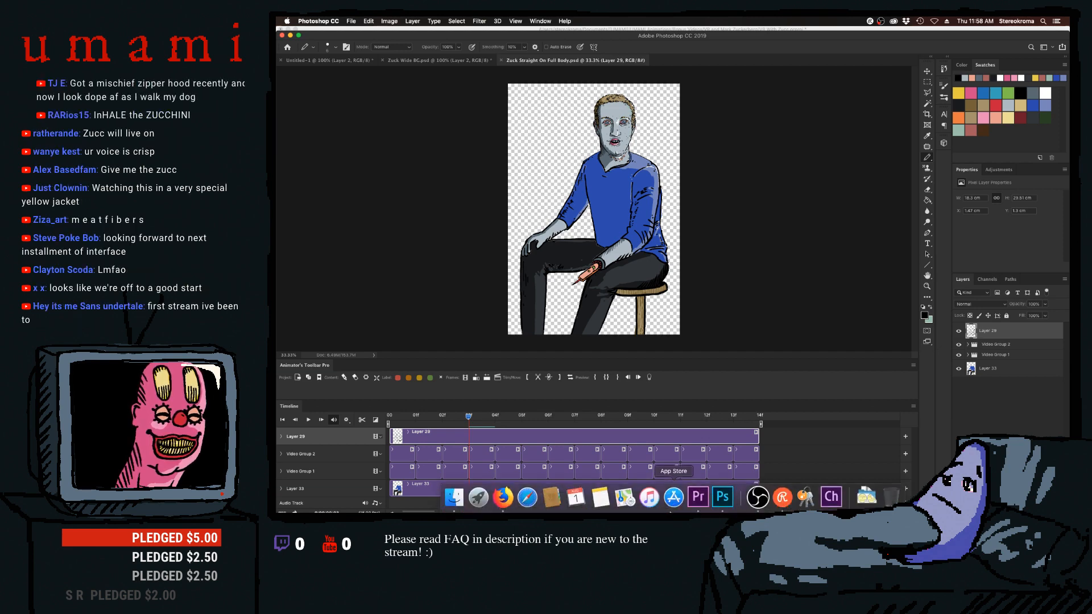
pyautogui.click(699, 498)
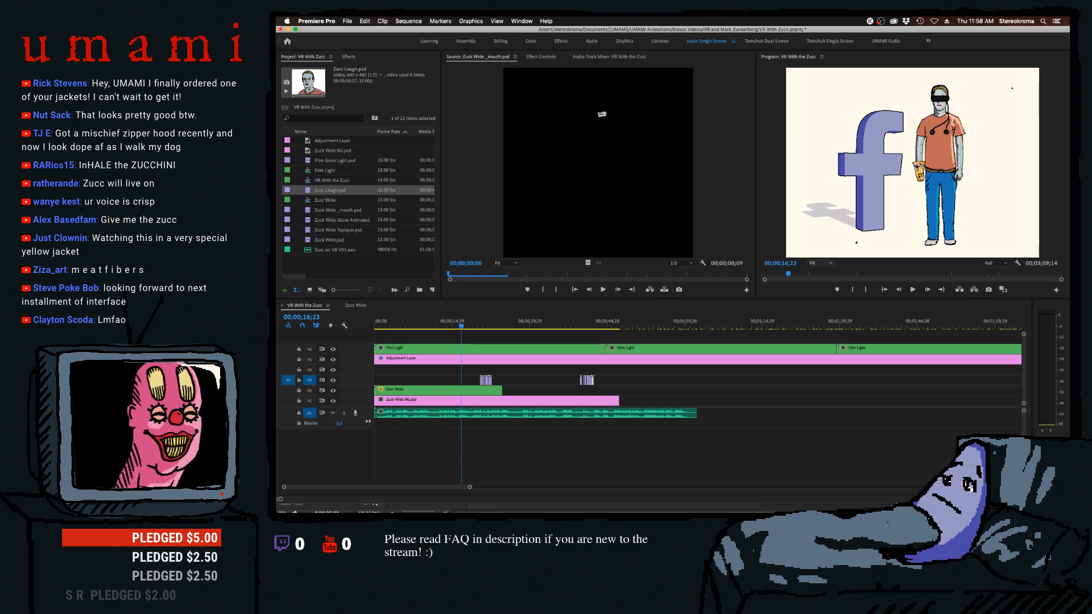
pyautogui.moveTo(591, 508)
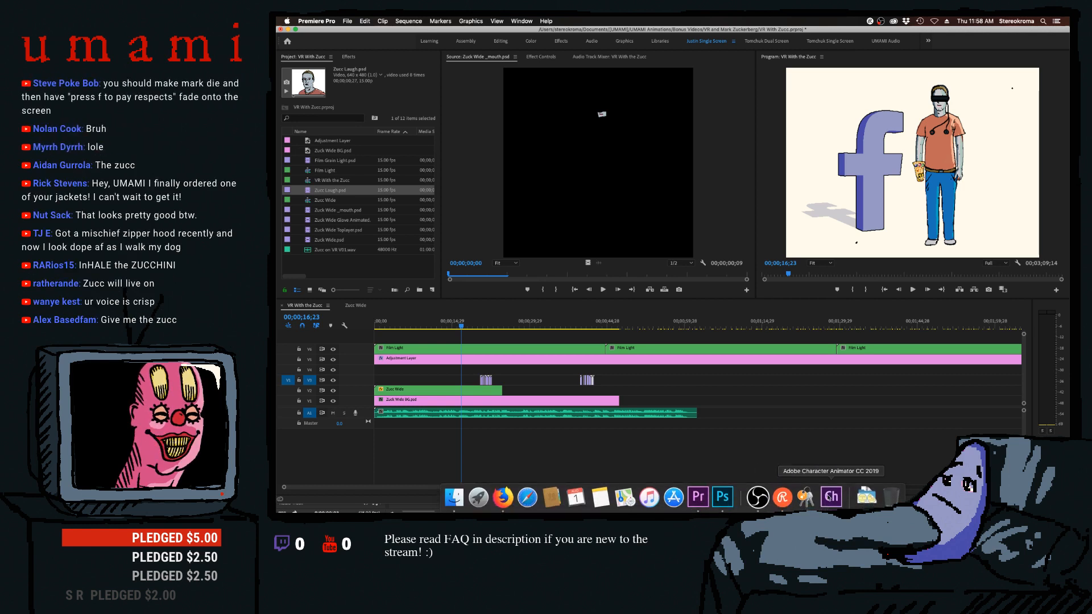
pyautogui.click(829, 497)
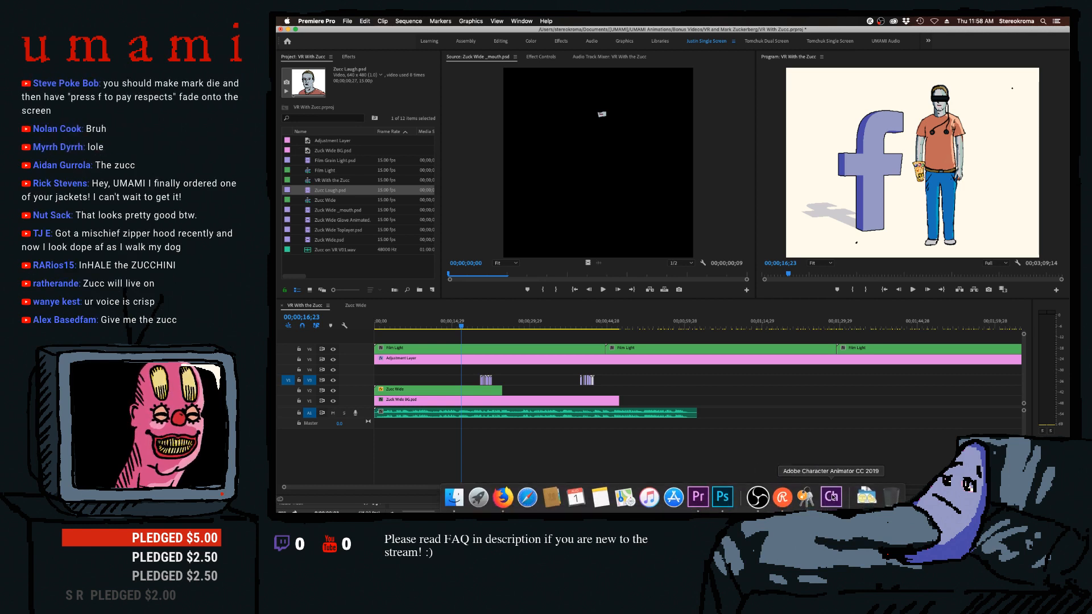
pyautogui.click(701, 488)
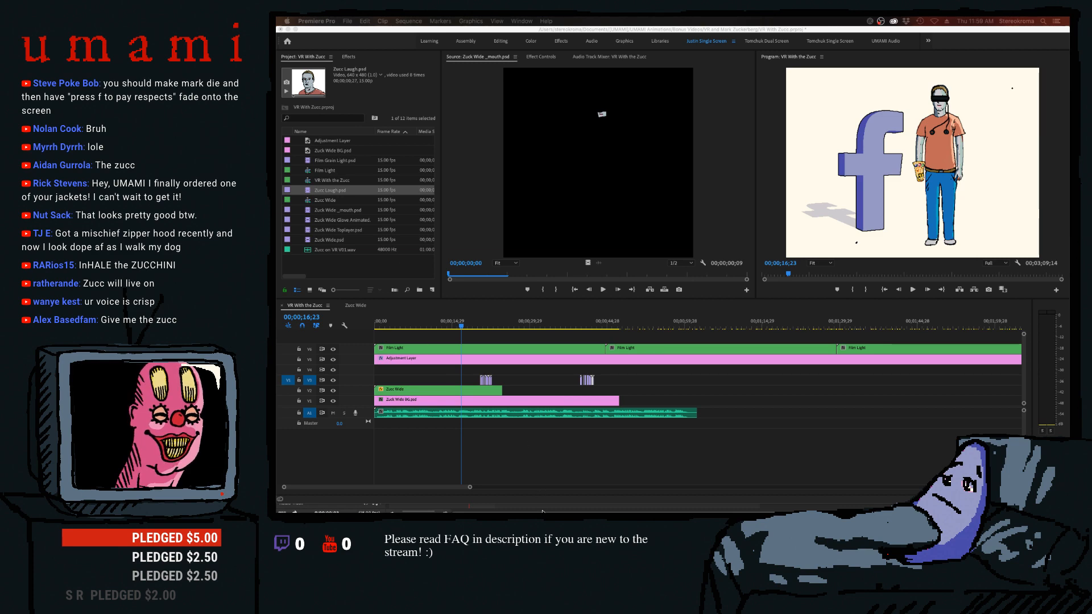
pyautogui.moveTo(728, 500)
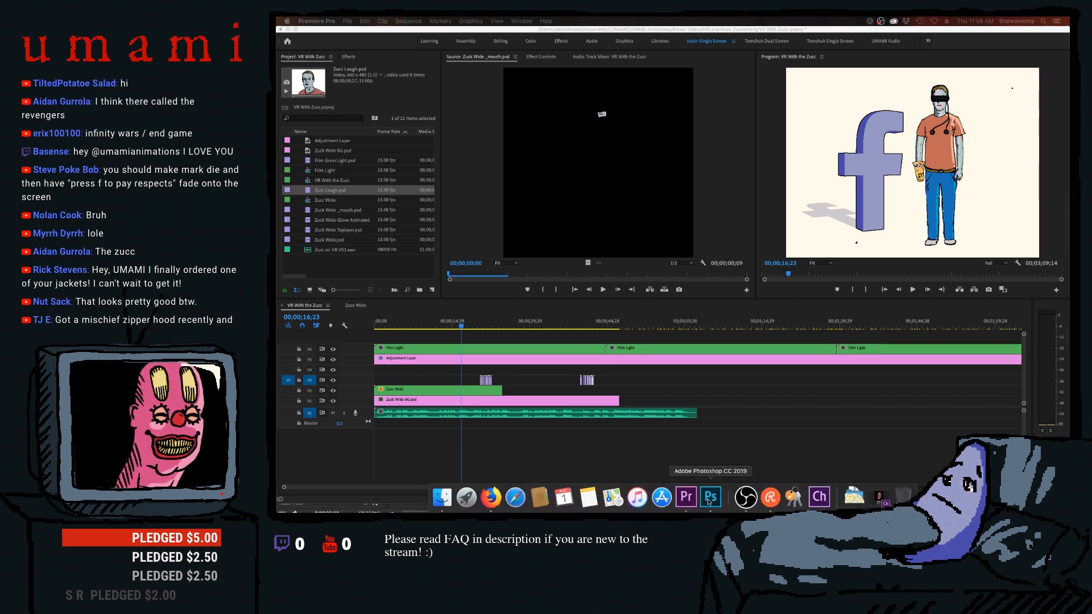
# Switch to Photoshop, close Zuck Straight On Full Body.psd and return to the untitled gauntlet drawing.
pyautogui.click(710, 497)
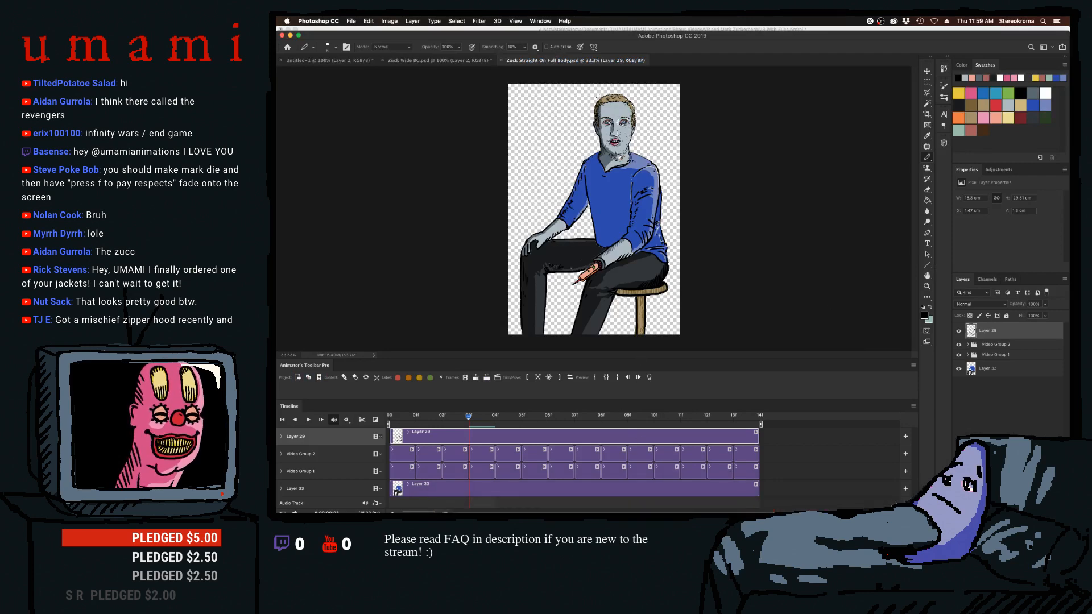
pyautogui.click(501, 59)
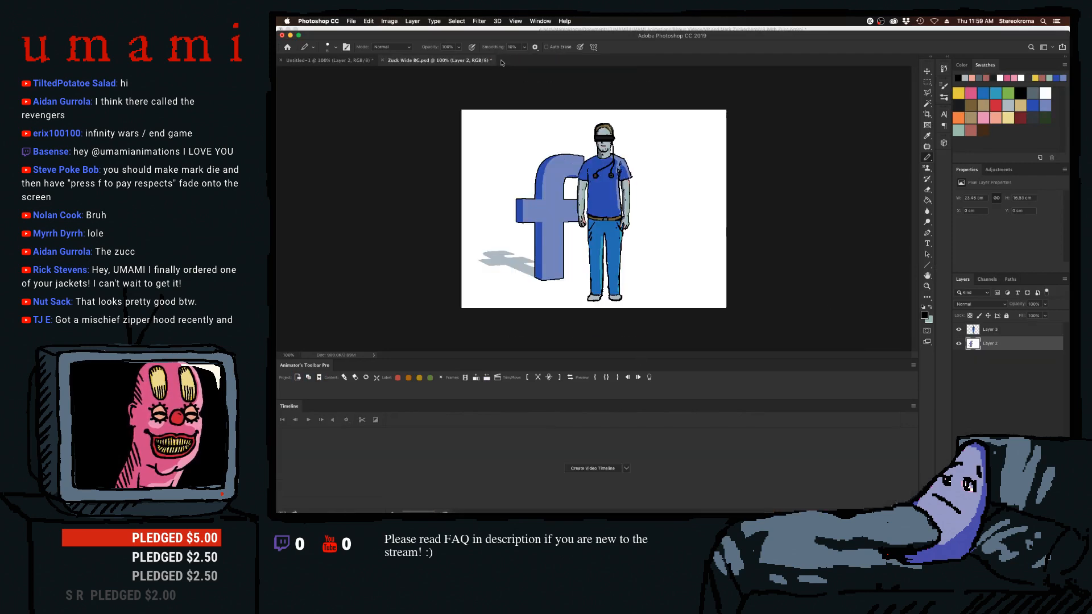
pyautogui.click(353, 61)
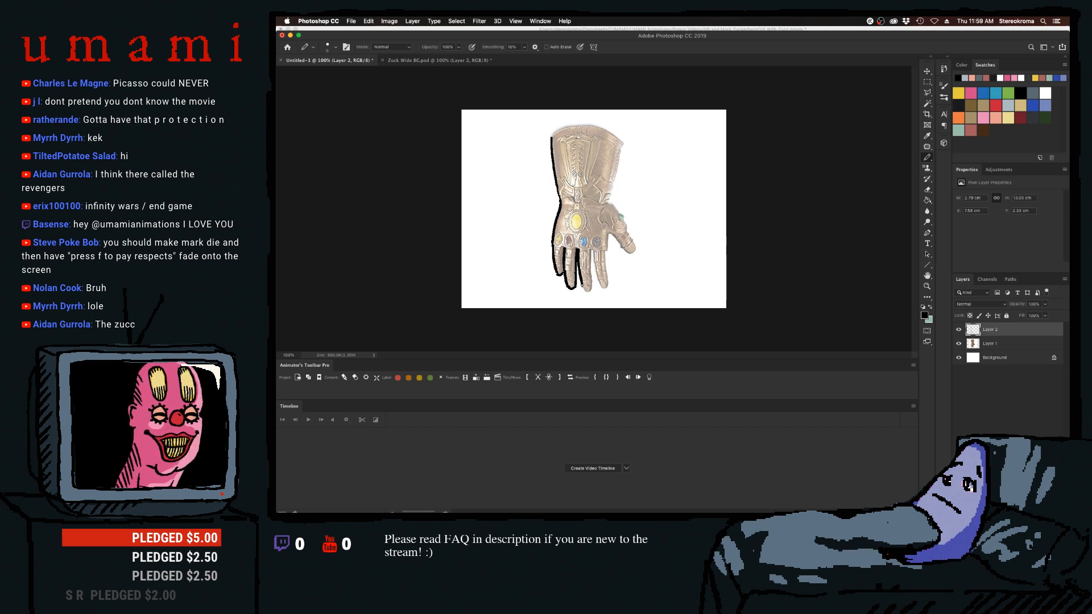
# Outline the gauntlet's middle and index fingers in black, from the knuckle gaps down around the fingertips.
pyautogui.moveTo(580, 290); pyautogui.dragTo(588, 281)
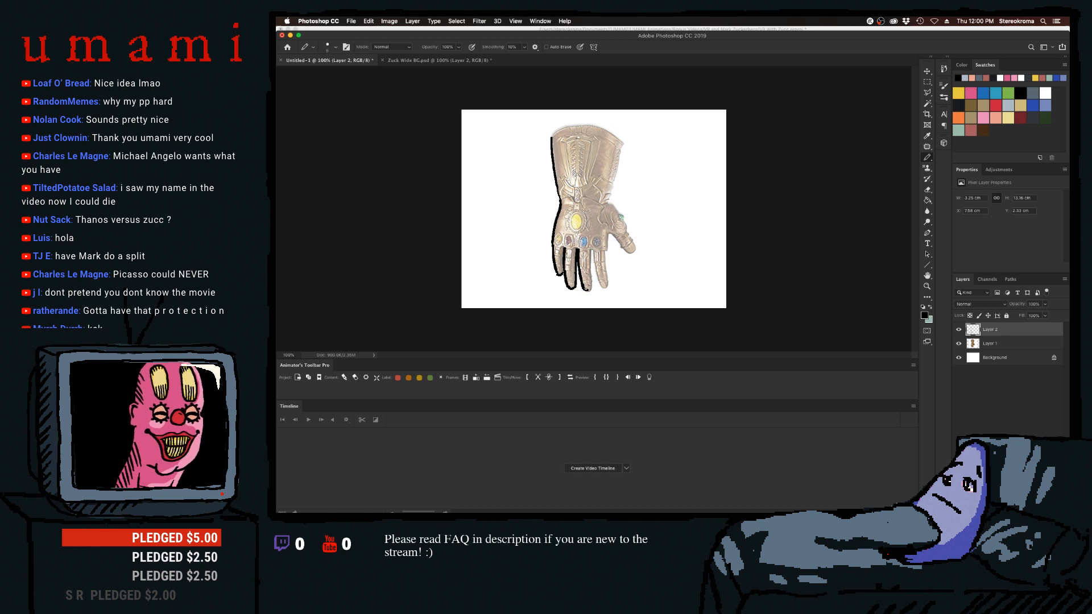
pyautogui.moveTo(591, 248)
pyautogui.mouseDown()
pyautogui.moveTo(591, 290)
pyautogui.moveTo(596, 278)
pyautogui.moveTo(601, 289)
pyautogui.mouseUp()
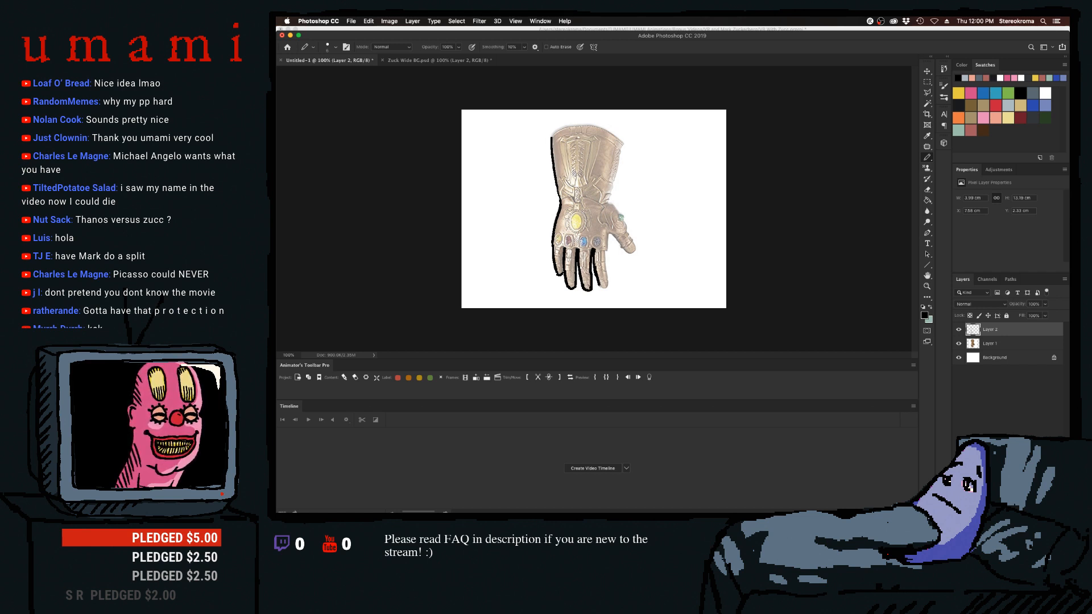
pyautogui.moveTo(604, 249); pyautogui.dragTo(606, 288)
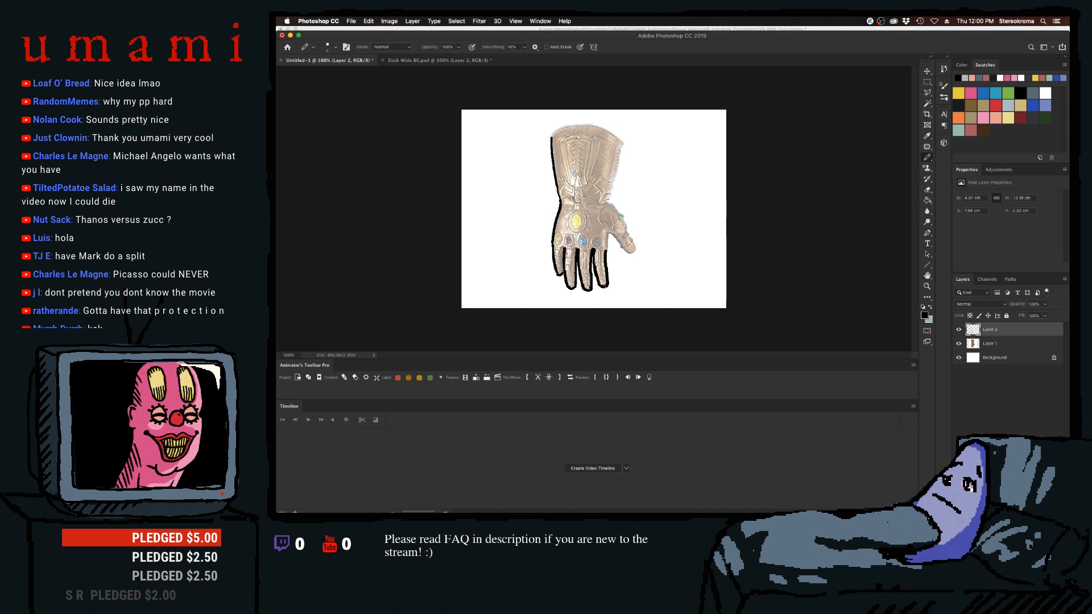
# Outline the outer side of the index finger and the lower edge of the thumb in black, undoing stray strokes.
pyautogui.moveTo(605, 234); pyautogui.dragTo(609, 254)
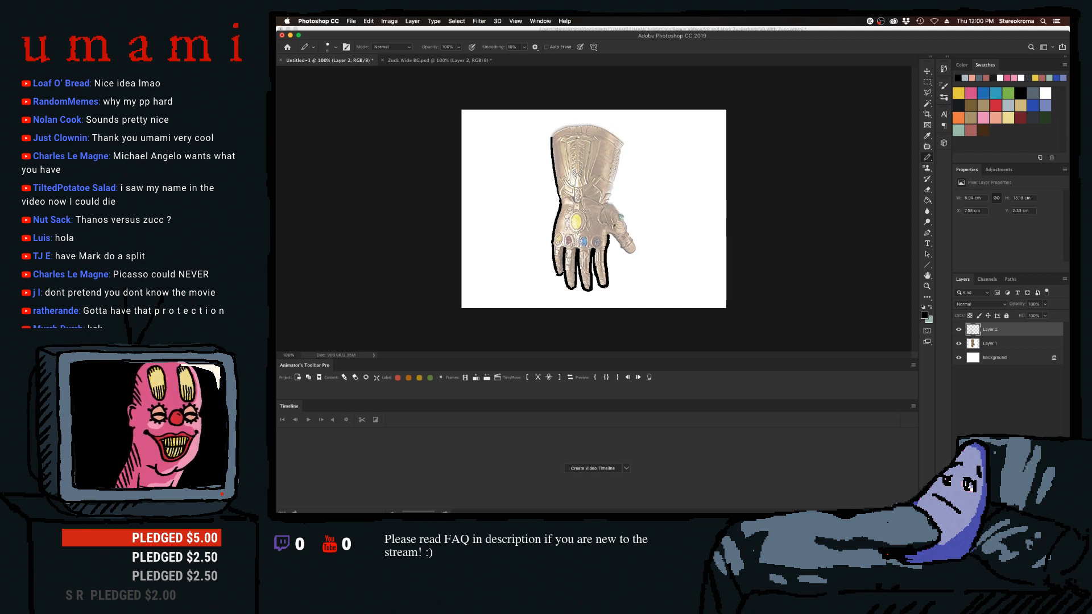
pyautogui.press('super+z')
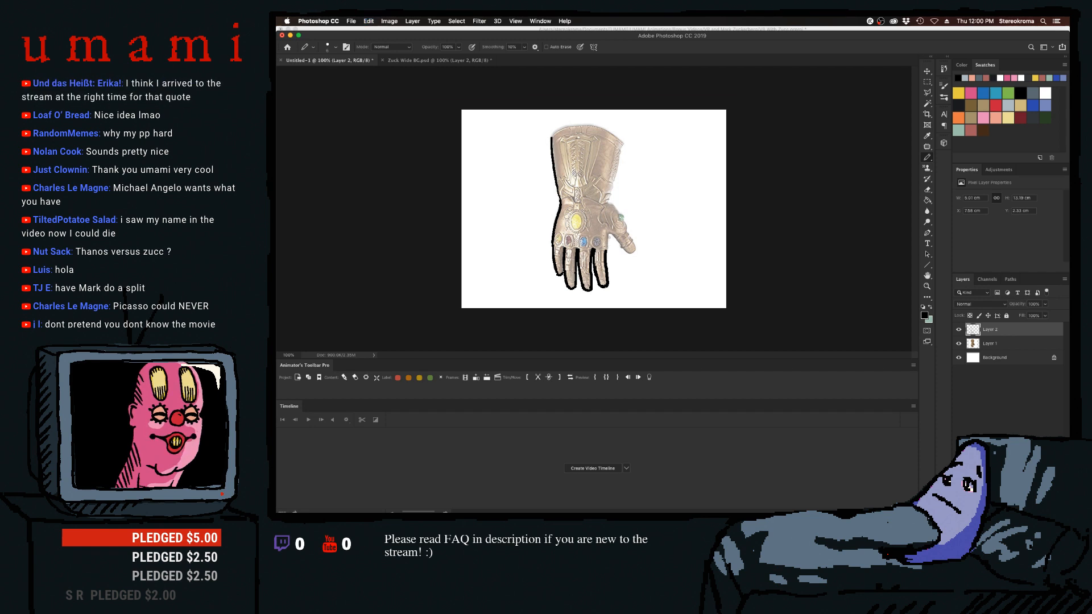
pyautogui.press('super+z')
pyautogui.moveTo(613, 240); pyautogui.dragTo(635, 254)
pyautogui.press('super+z')
pyautogui.press('super+z')
pyautogui.press('super+z')
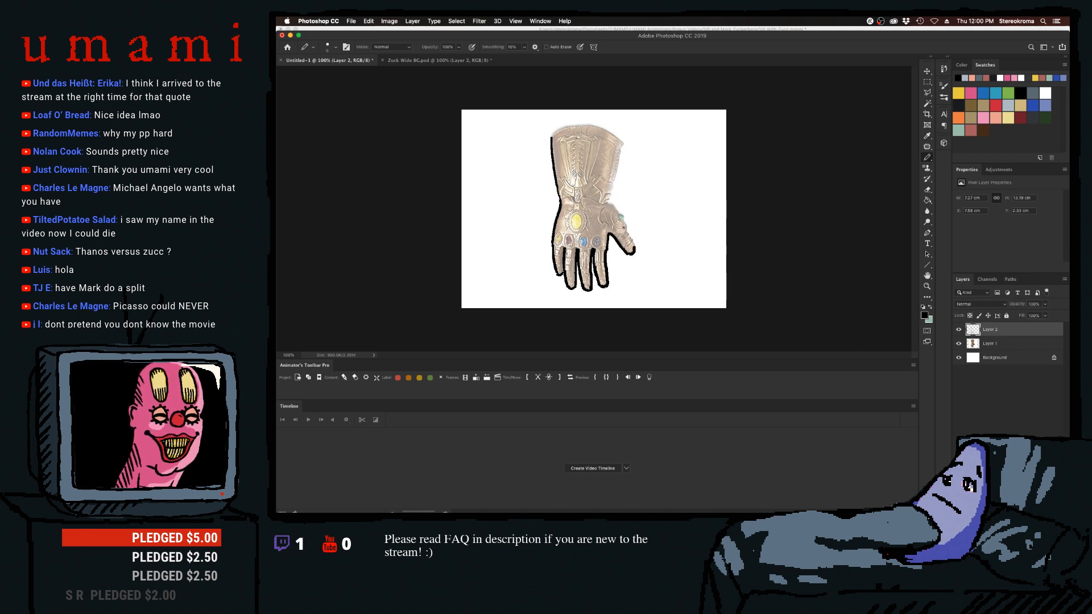
# Outline the thumb-side edge of the gauntlet's forearm from the cuff corner to the wrist, redoing inaccurate strokes.
pyautogui.moveTo(610, 202); pyautogui.dragTo(613, 196)
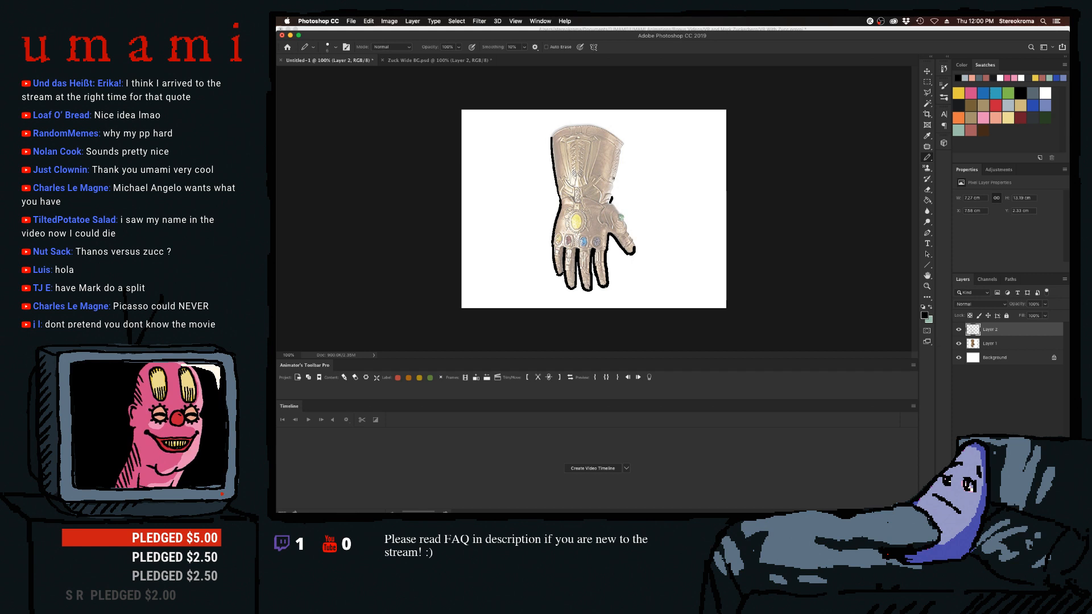
pyautogui.press('super+z')
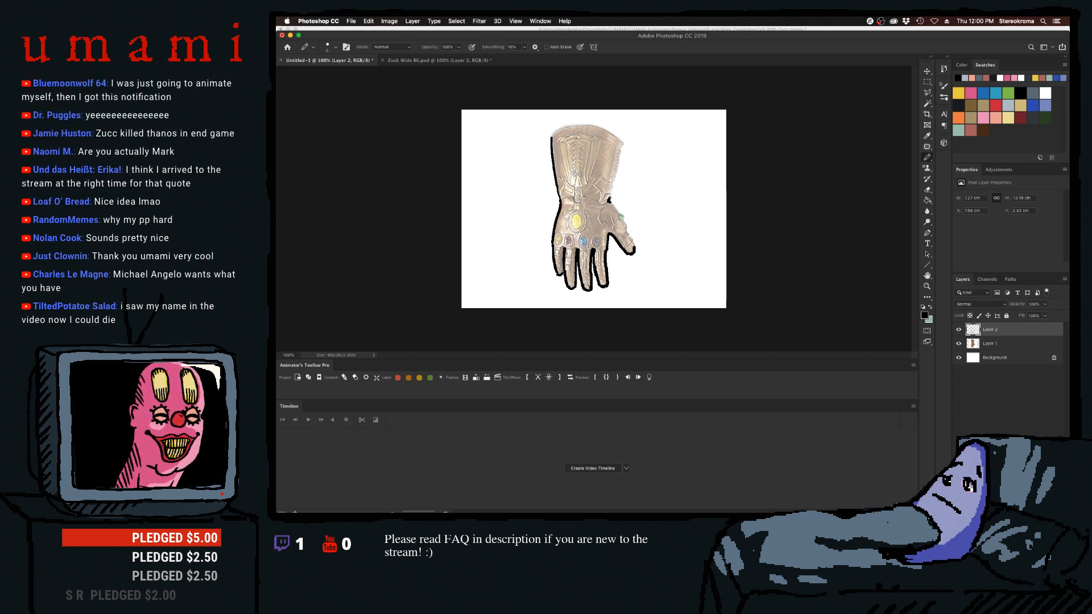
pyautogui.moveTo(622, 147); pyautogui.dragTo(608, 200)
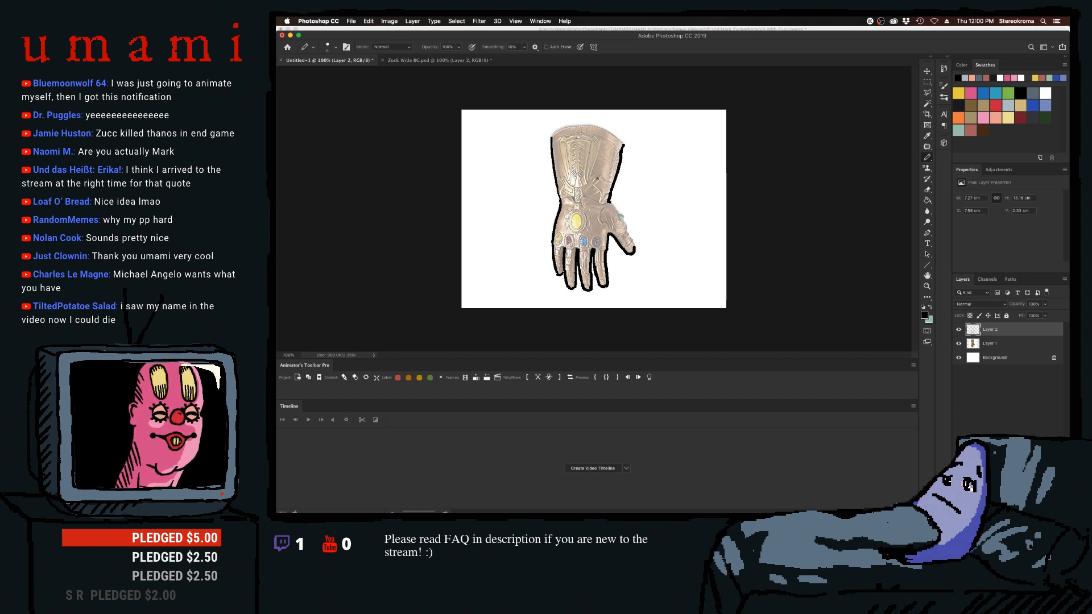
pyautogui.press('super+z')
pyautogui.moveTo(622, 149); pyautogui.dragTo(609, 195)
pyautogui.press('super+z')
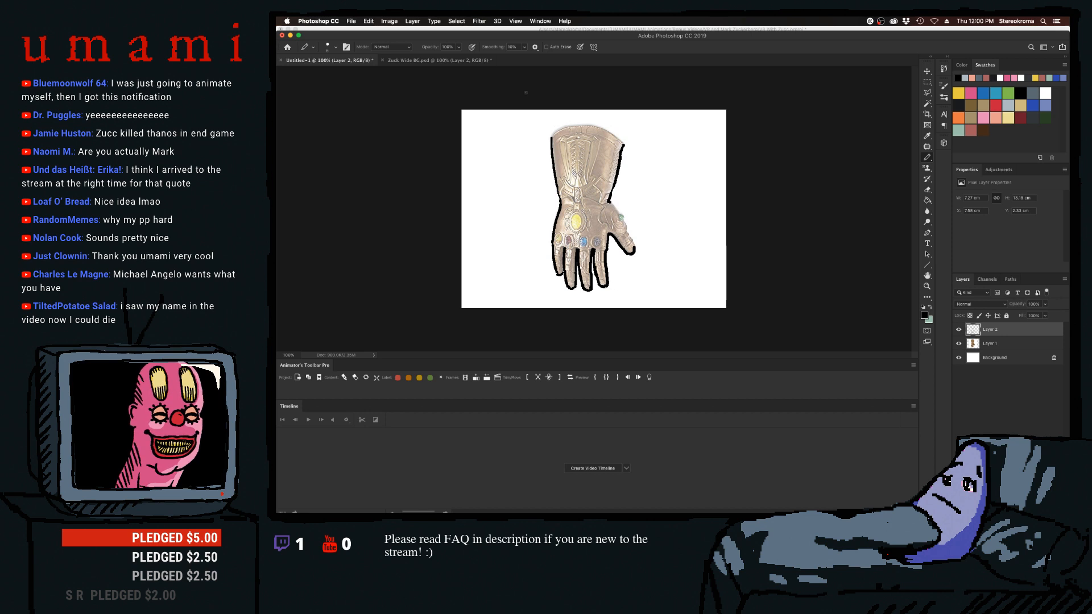
# Draw the curved black outline across the open end of the gauntlet's cuff, undoing and redrawing it until both sides connect.
pyautogui.moveTo(551, 138); pyautogui.dragTo(614, 130)
pyautogui.press('super+z')
pyautogui.press('super+z')
pyautogui.press('super+z')
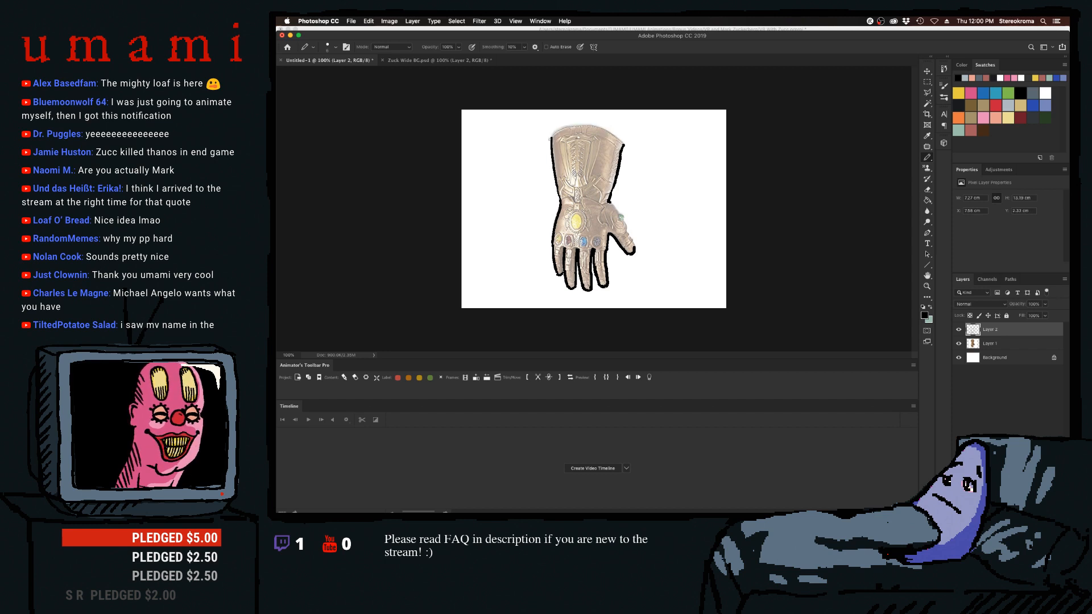
pyautogui.moveTo(549, 138); pyautogui.dragTo(616, 129)
pyautogui.press('super+z')
pyautogui.moveTo(549, 138)
pyautogui.mouseDown()
pyautogui.moveTo(604, 126)
pyautogui.moveTo(624, 140)
pyautogui.mouseUp()
pyautogui.press('super+z')
pyautogui.press('super+z')
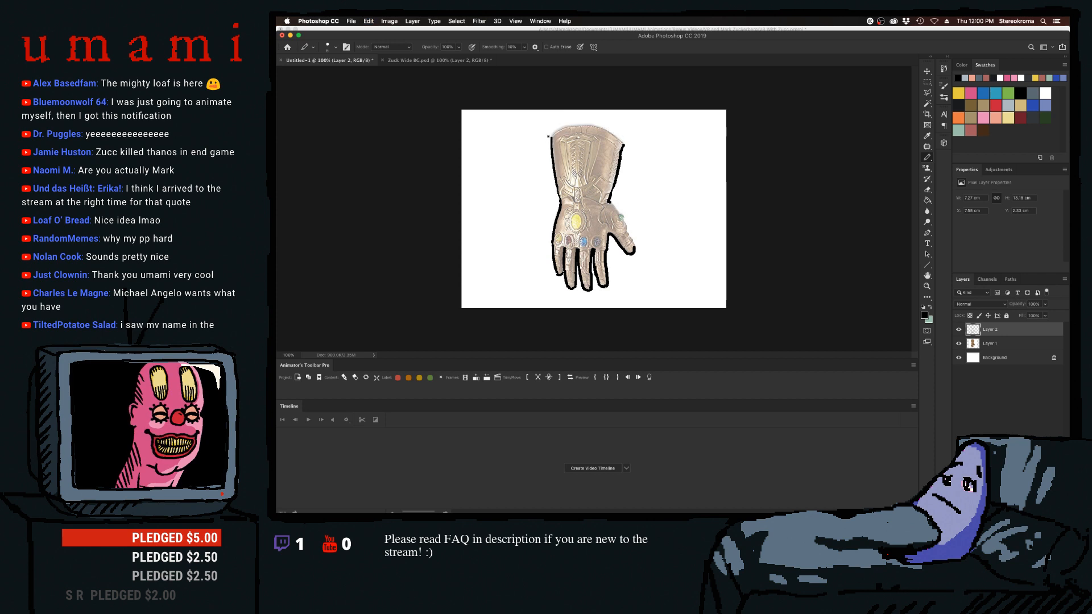
pyautogui.moveTo(550, 137); pyautogui.dragTo(624, 140)
pyautogui.press('super+z')
pyautogui.moveTo(550, 139); pyautogui.dragTo(625, 147)
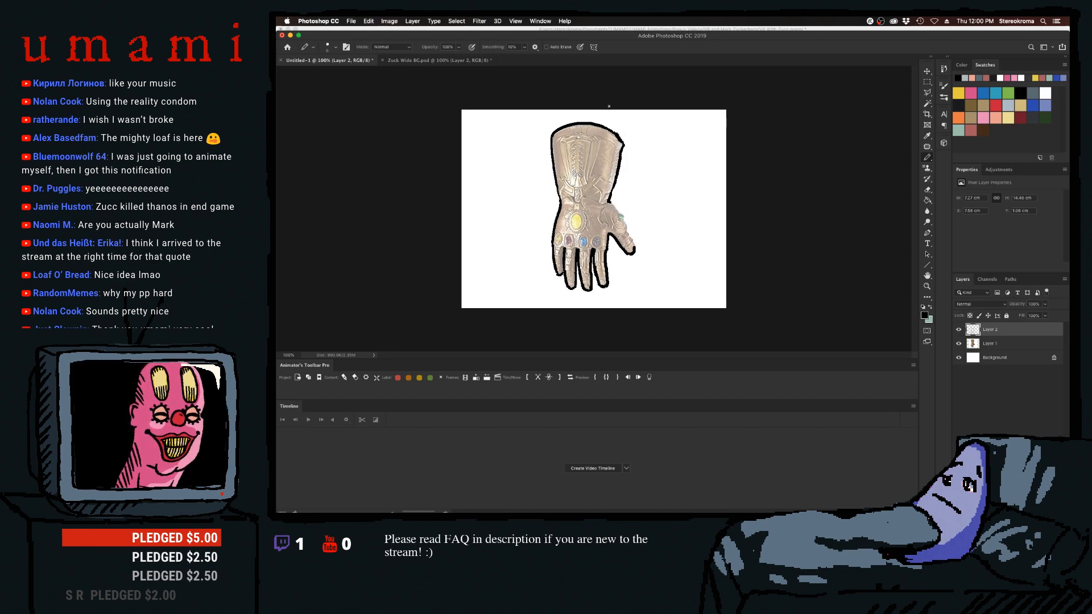
pyautogui.press('[')
pyautogui.press('[')
pyautogui.press('[')
pyautogui.press('[')
pyautogui.press('[')
pyautogui.press('[')
pyautogui.press('[')
pyautogui.press('[')
pyautogui.press('[')
pyautogui.press('[')
pyautogui.press('[')
pyautogui.press('[')
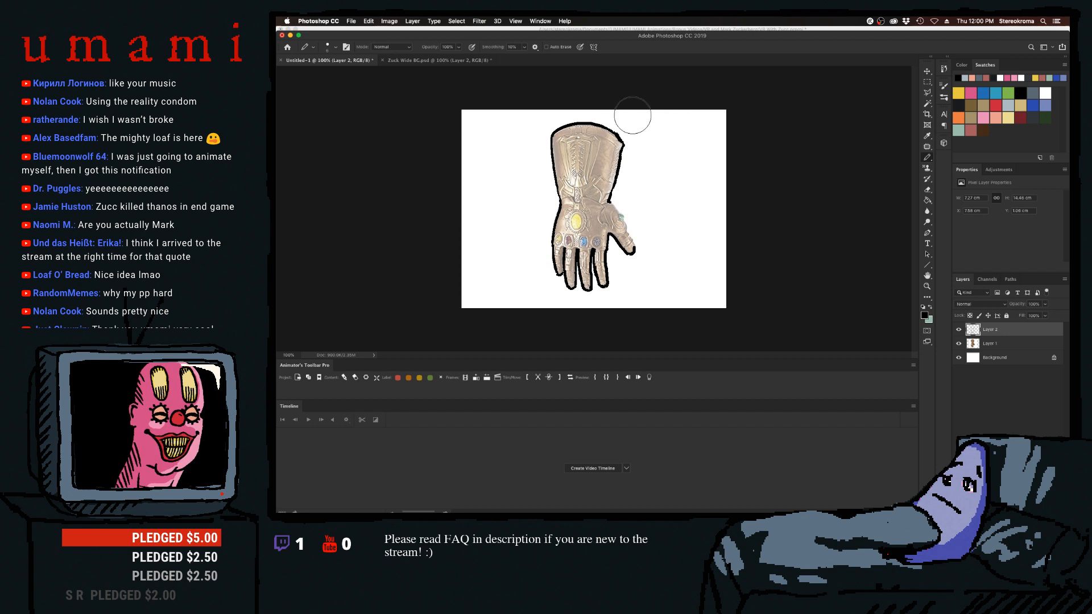
pyautogui.press('super+z')
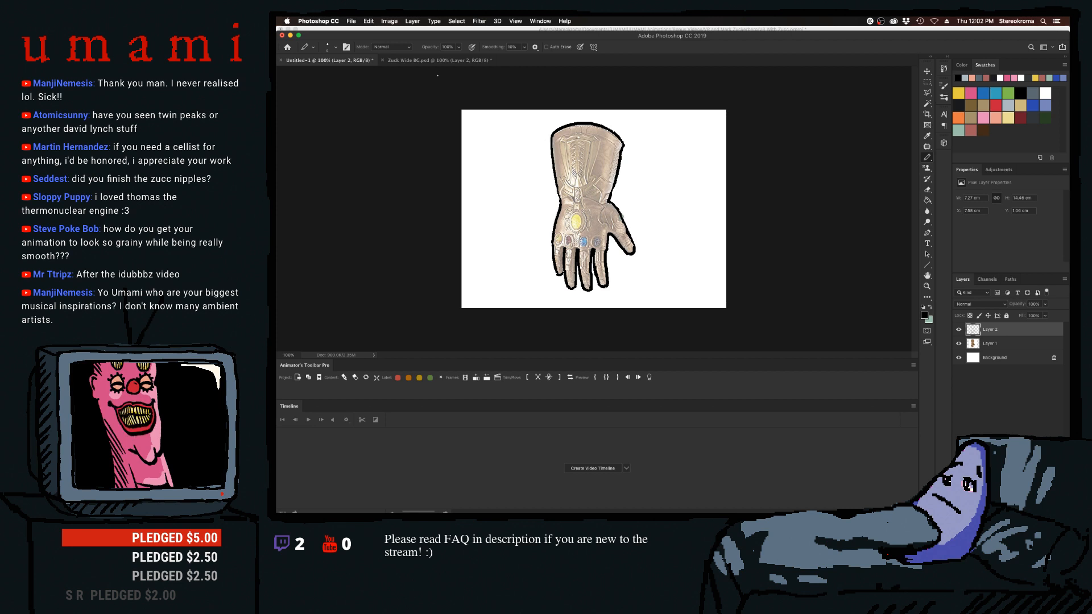
pyautogui.moveTo(625, 511)
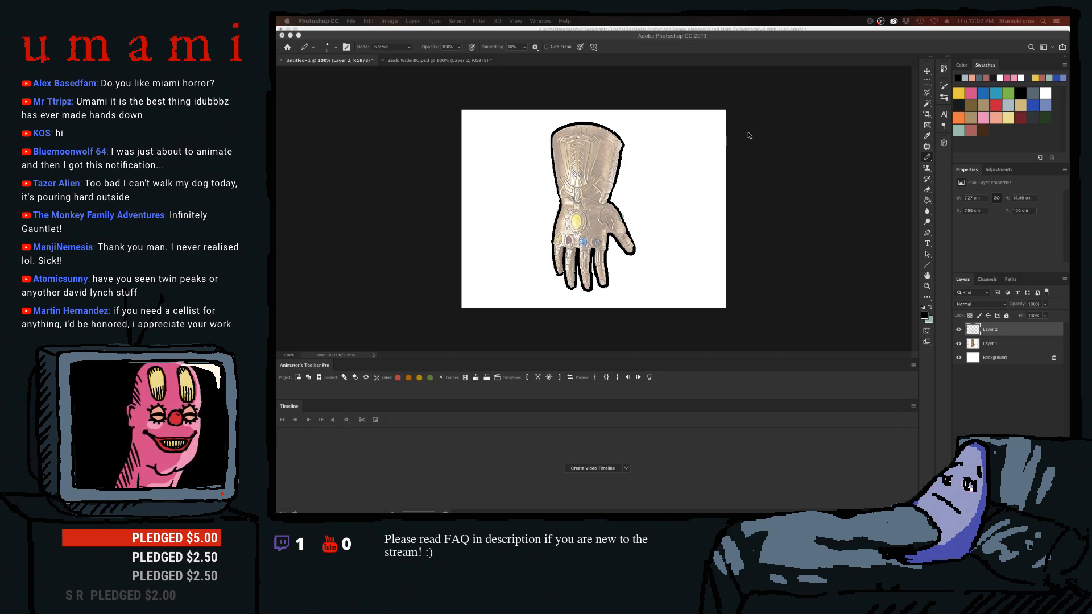
pyautogui.click(498, 197)
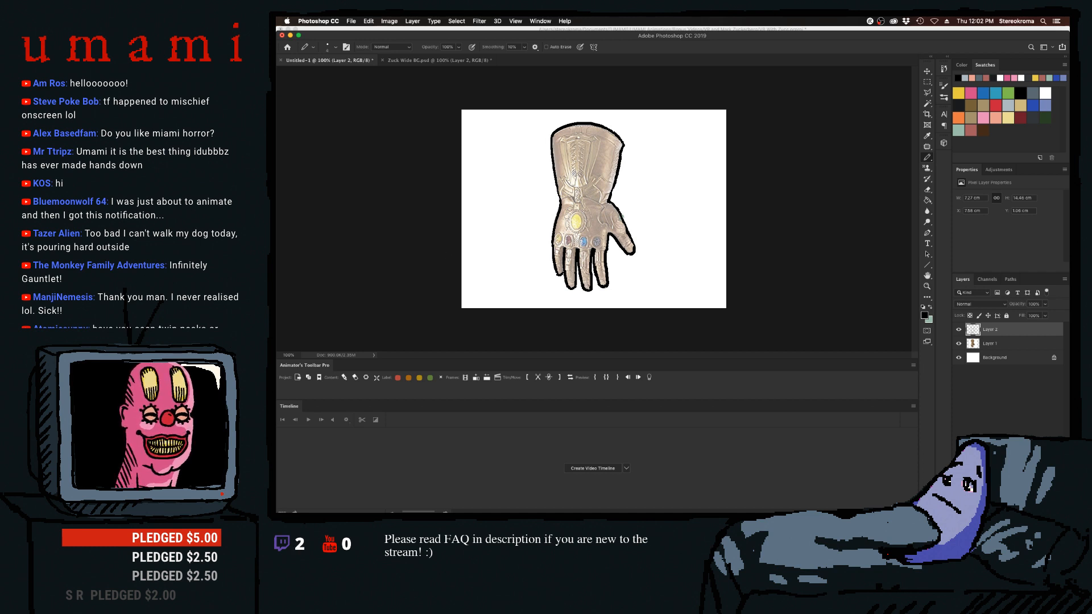
pyautogui.press('super+Tab')
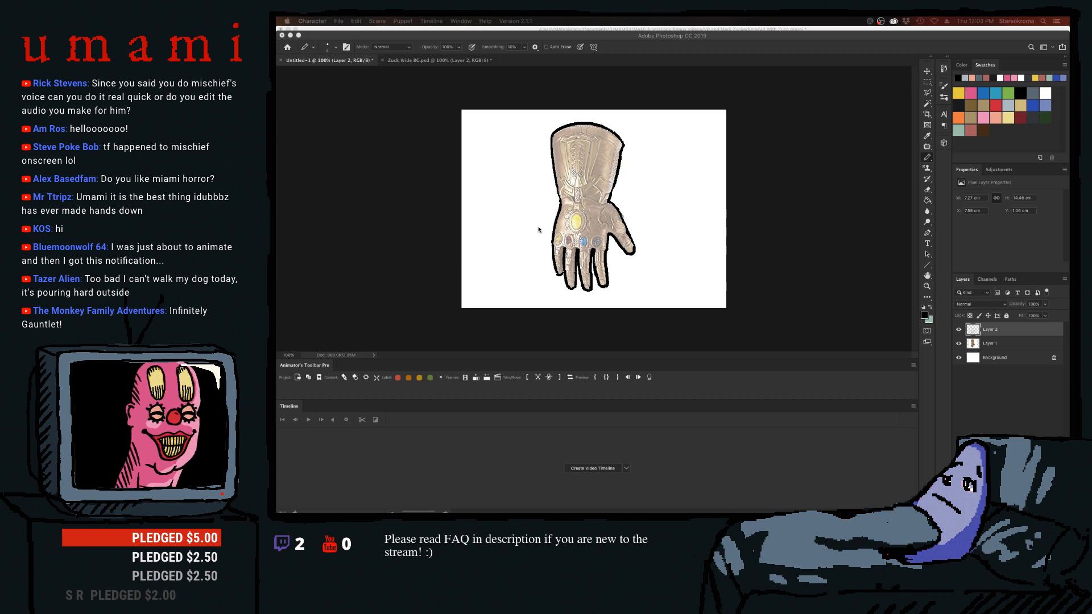
pyautogui.click(598, 200)
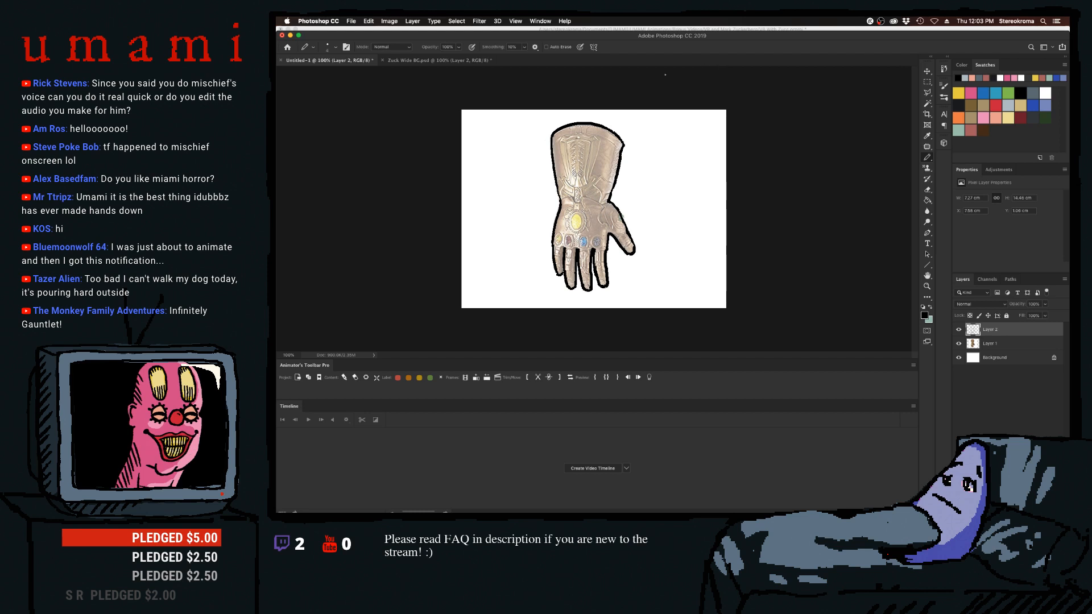
# Examine the Zuck Wide BG.psd drawing and the VR With Zucc sequence in Premiere Pro, and return to the gauntlet document in Photoshop.
pyautogui.click(463, 60)
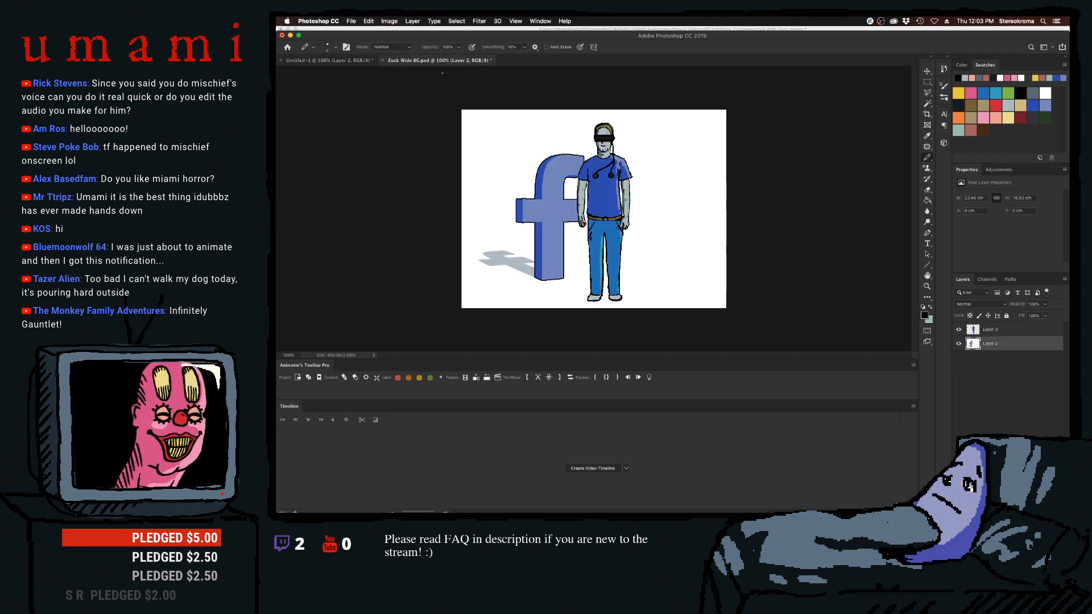
pyautogui.click(351, 21)
pyautogui.moveTo(392, 62)
pyautogui.click(518, 180)
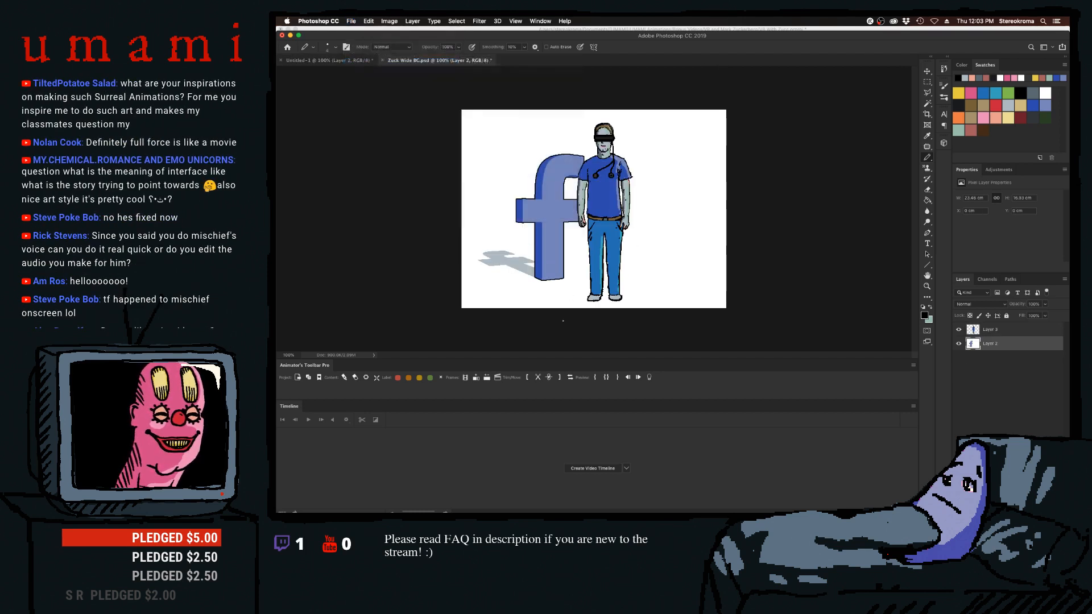
pyautogui.click(684, 499)
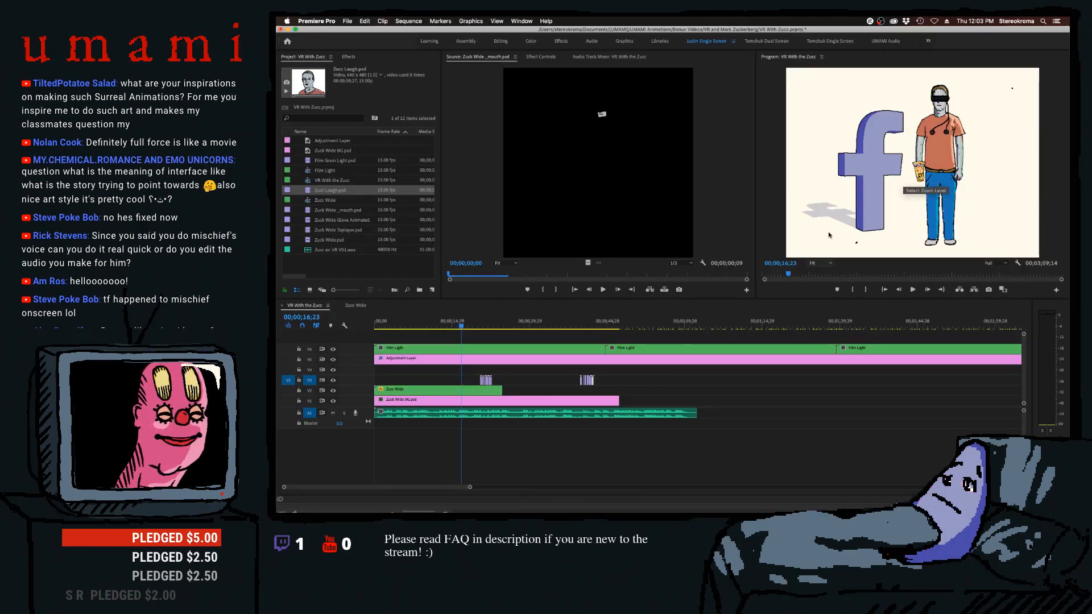
pyautogui.click(689, 495)
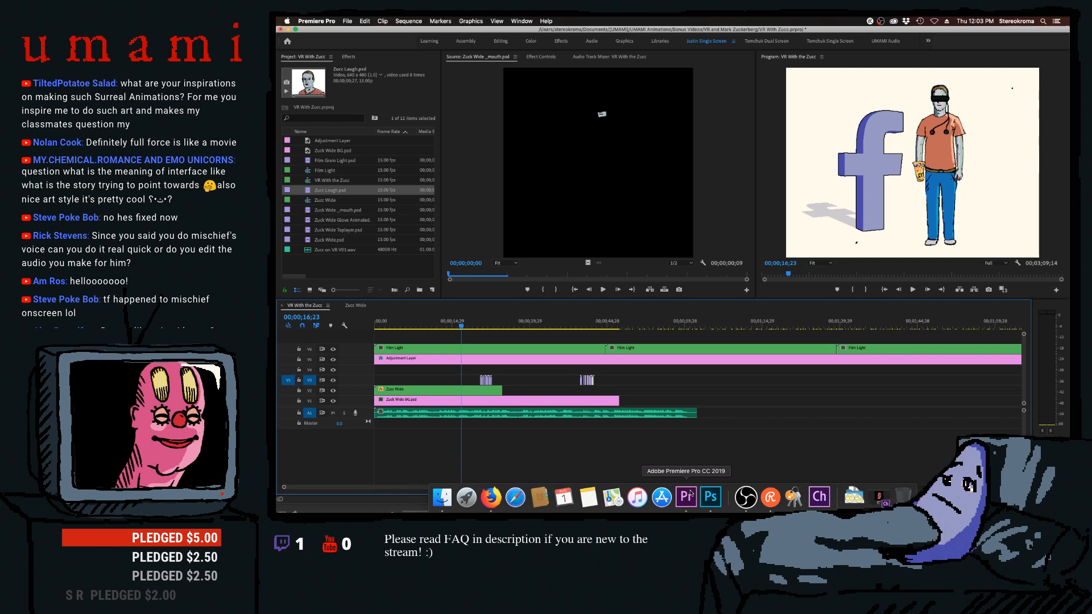
pyautogui.click(710, 497)
pyautogui.click(347, 59)
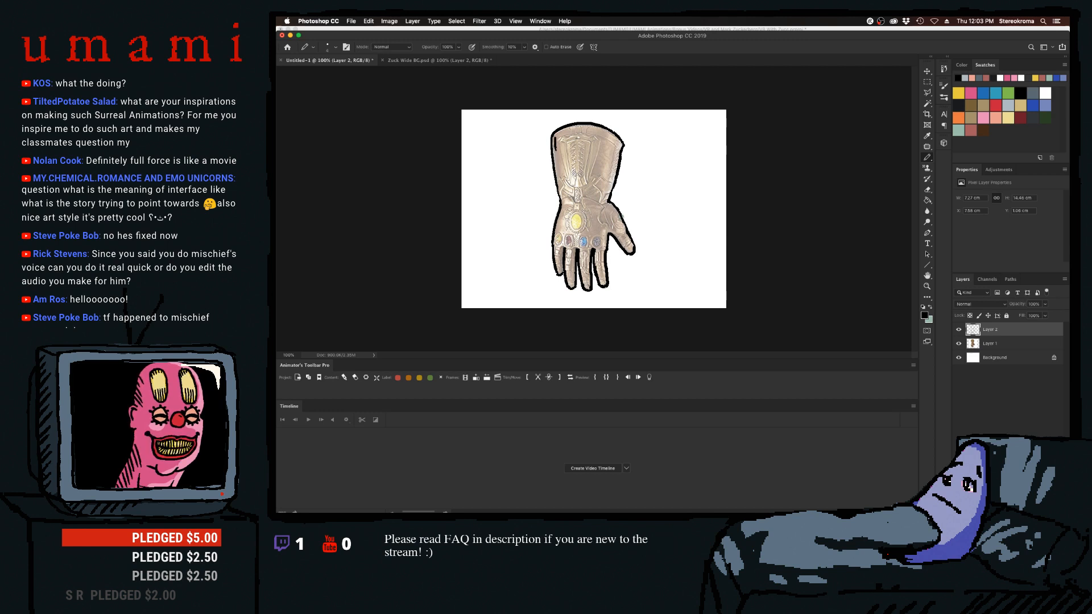
# Outline three rectangular panels in black just below the rim of the gauntlet's cuff, undoing a stray stroke.
pyautogui.moveTo(557, 154)
pyautogui.mouseDown()
pyautogui.moveTo(573, 150)
pyautogui.moveTo(572, 130)
pyautogui.moveTo(600, 150)
pyautogui.moveTo(601, 133)
pyautogui.mouseUp()
pyautogui.press('super+z')
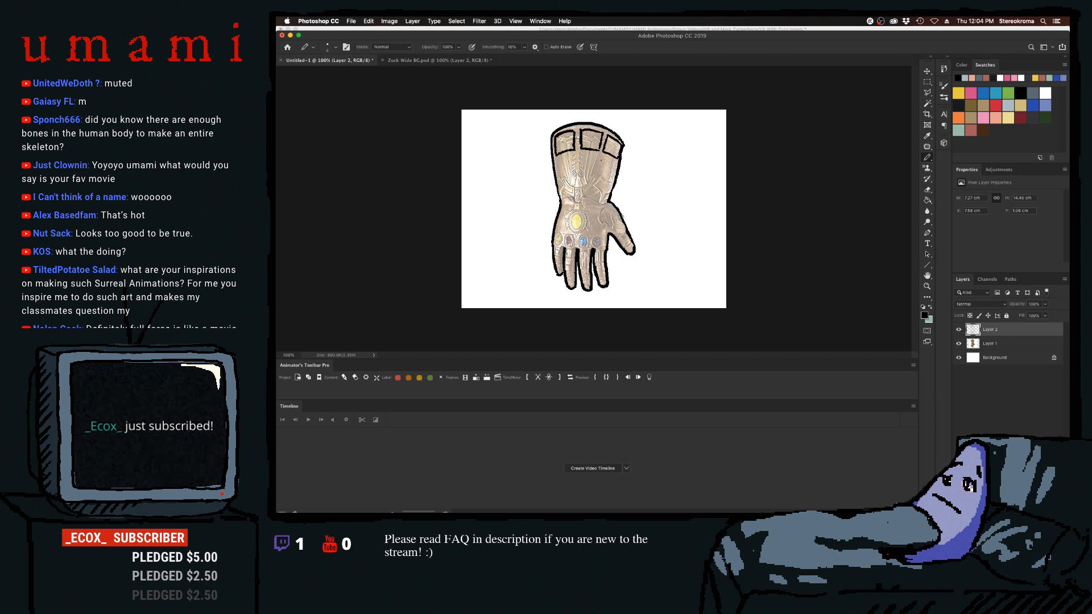
# Close the Animator's Toolbar Pro and Timeline panels to enlarge the canvas area around the gauntlet.
pyautogui.scroll(3, 630, 165)
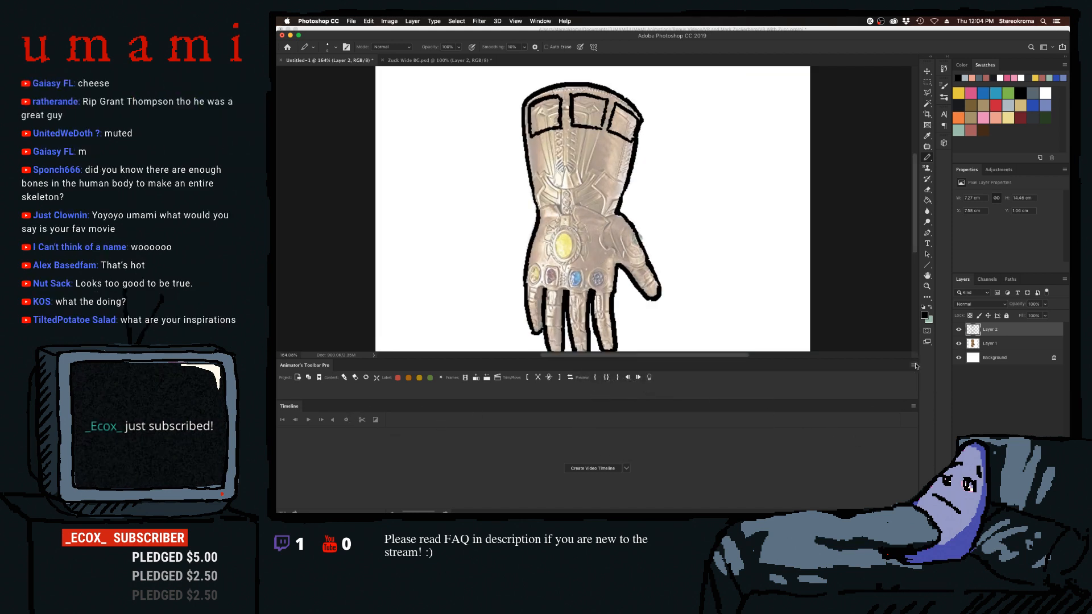
pyautogui.click(913, 365)
pyautogui.click(930, 439)
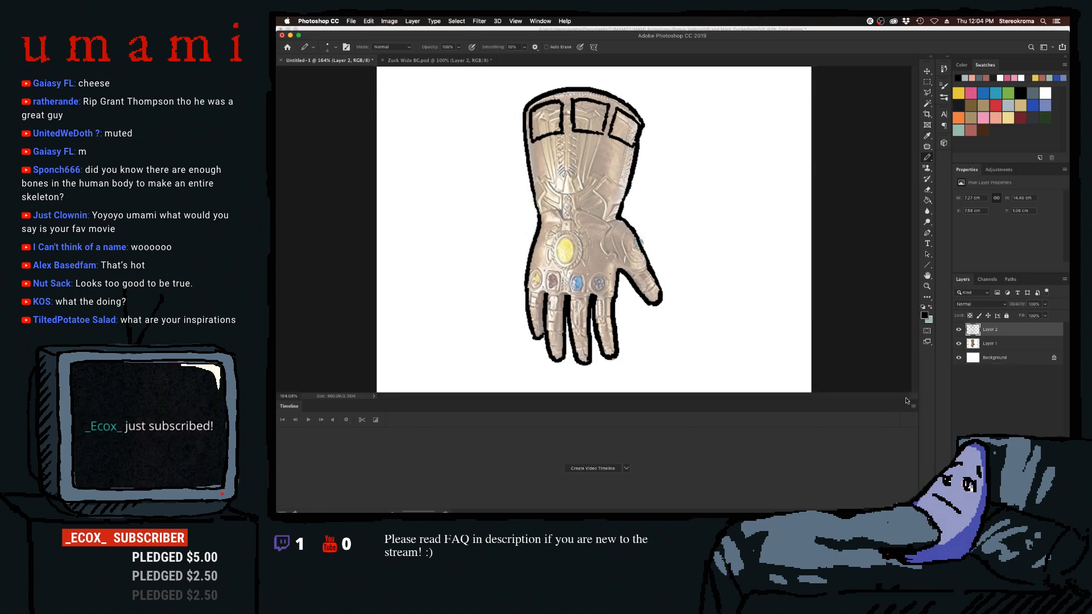
pyautogui.click(913, 406)
pyautogui.click(932, 484)
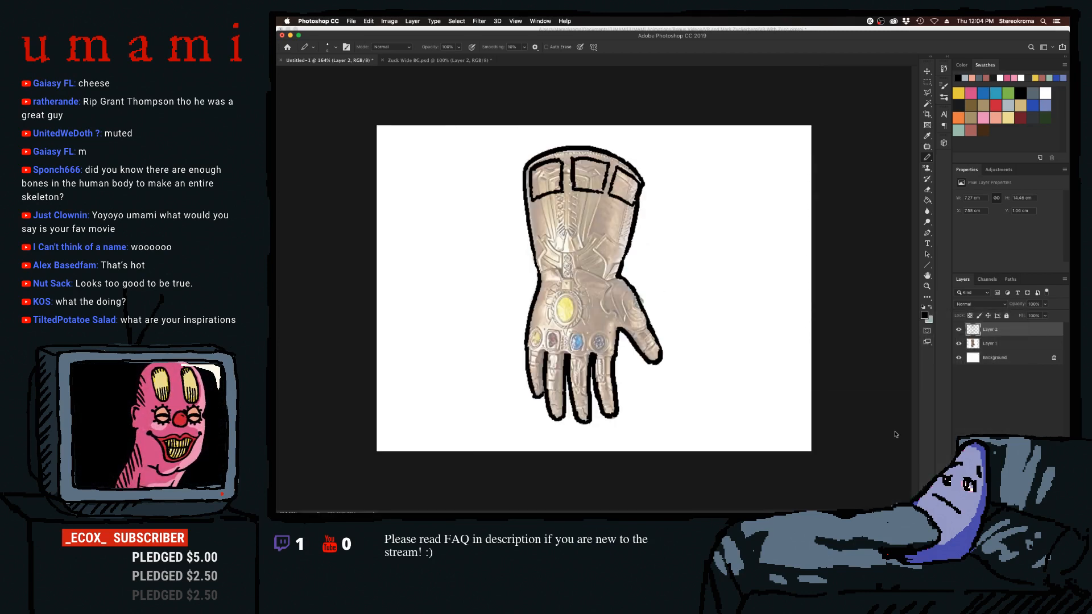
# Refine the rectangular cuff panels, undoing strokes at the thumb-side edge and redrawing the middle panel wider.
pyautogui.moveTo(642, 185); pyautogui.dragTo(639, 202)
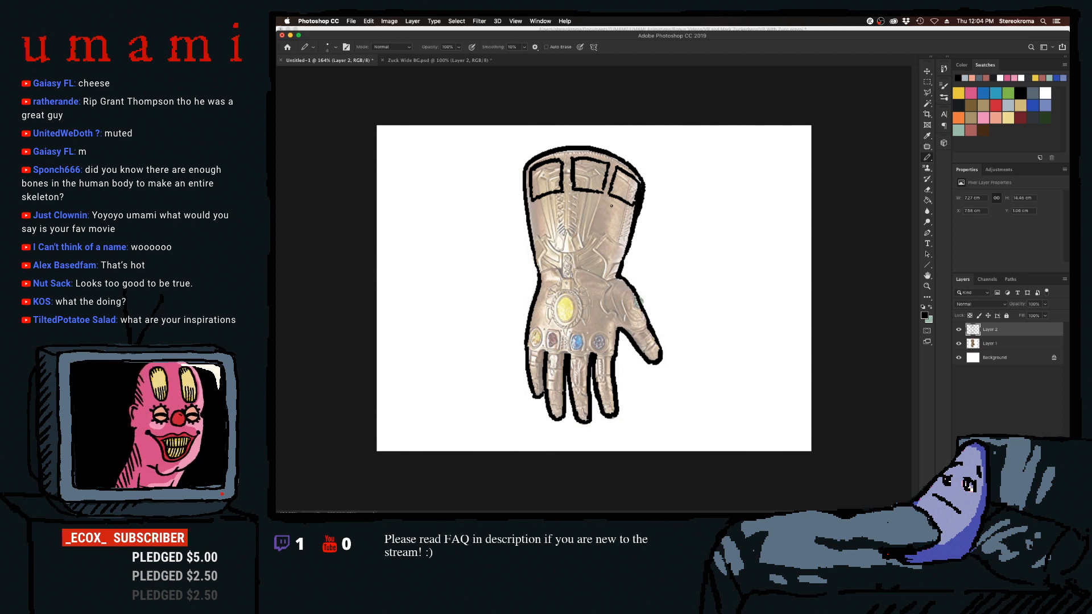
pyautogui.scroll(-1, 629, 166)
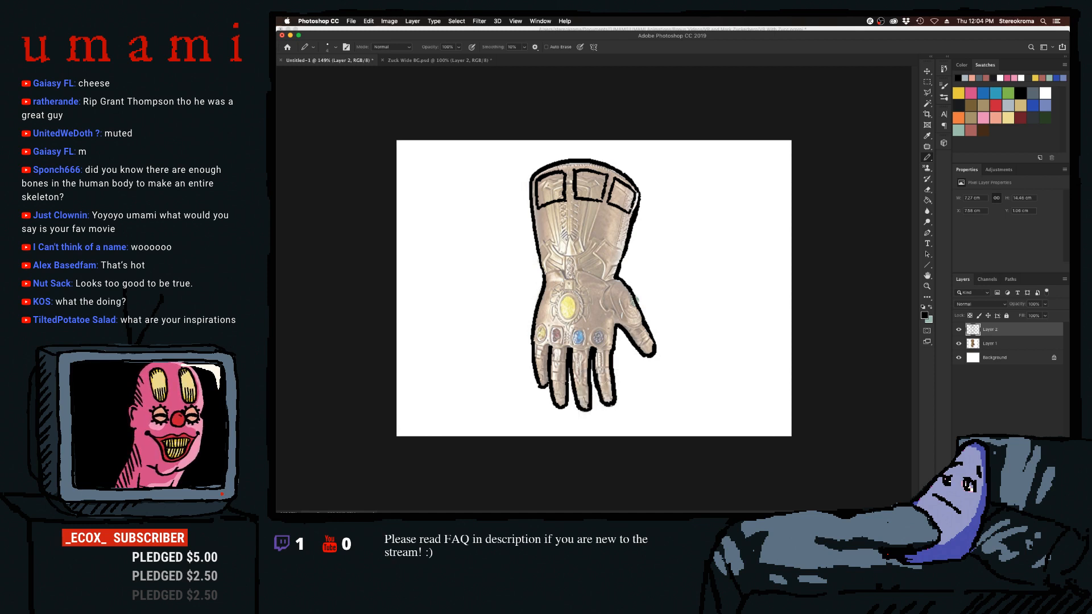
pyautogui.press('super+z')
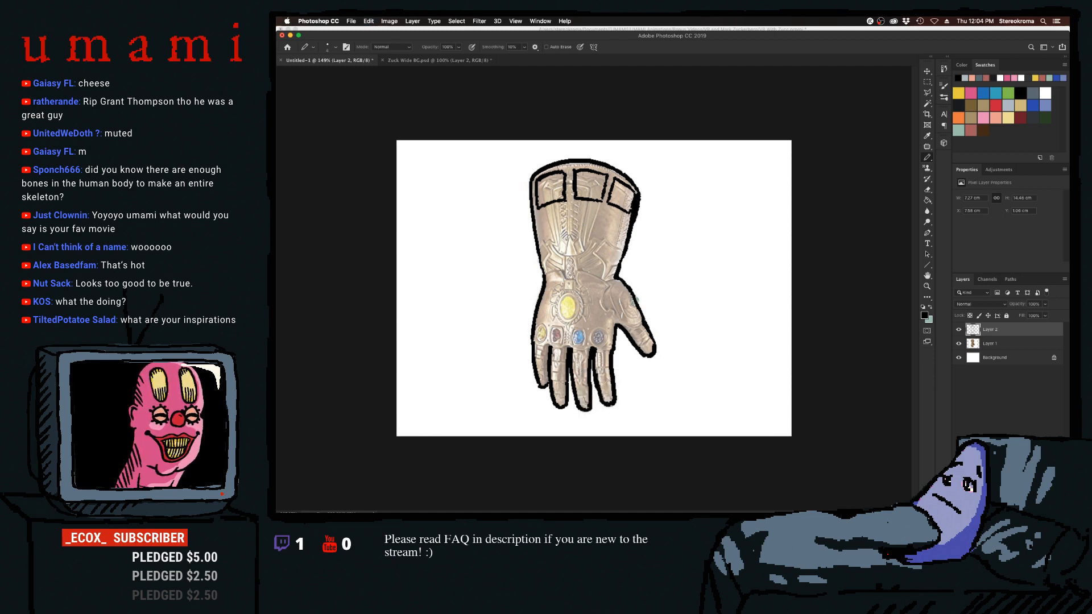
pyautogui.press('super+z')
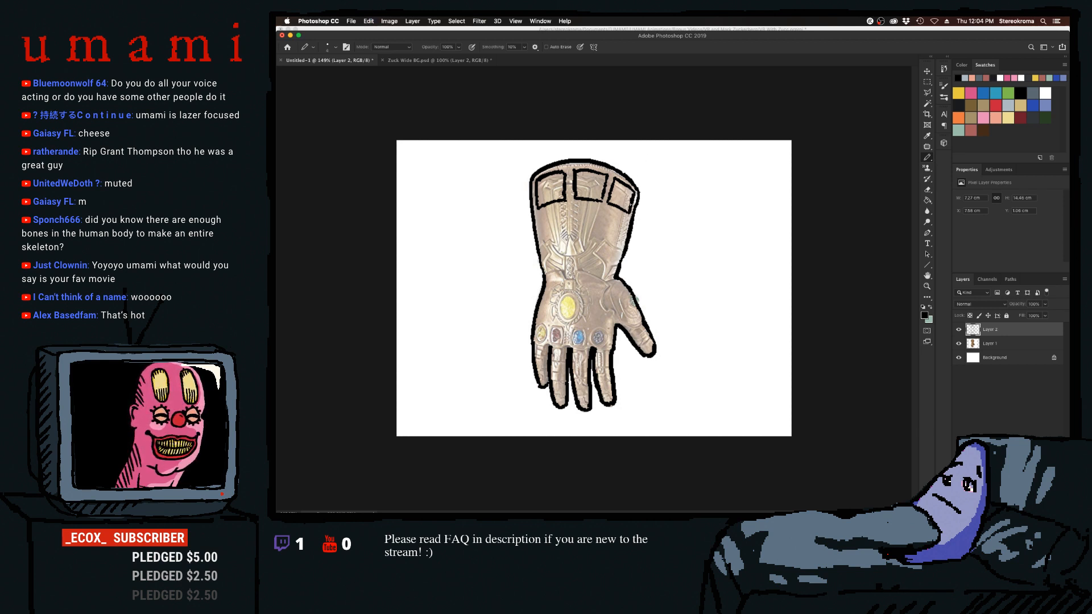
pyautogui.press('super+z')
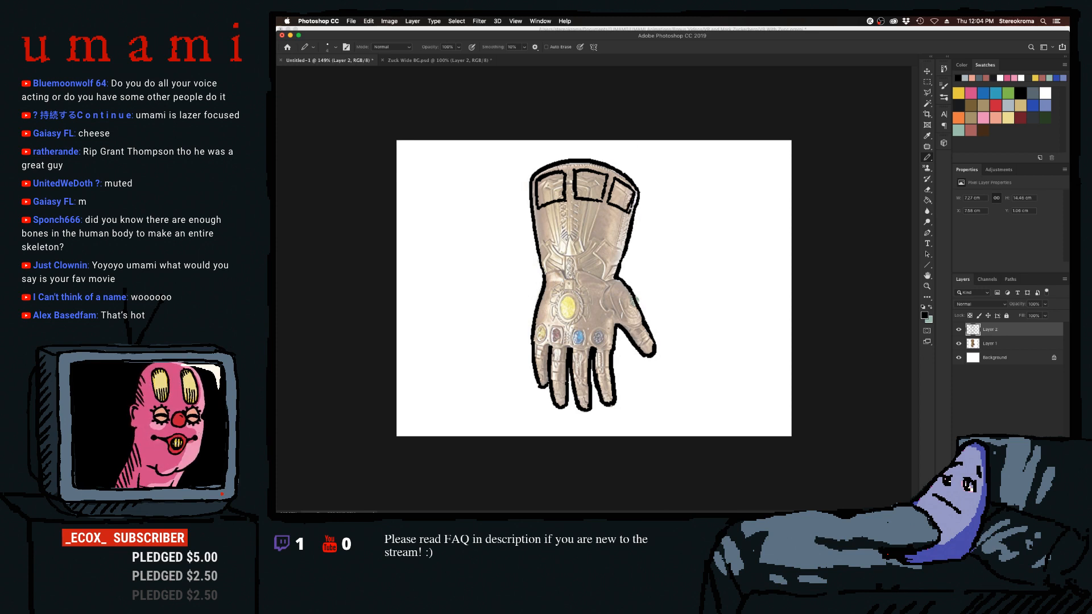
pyautogui.press('super+z')
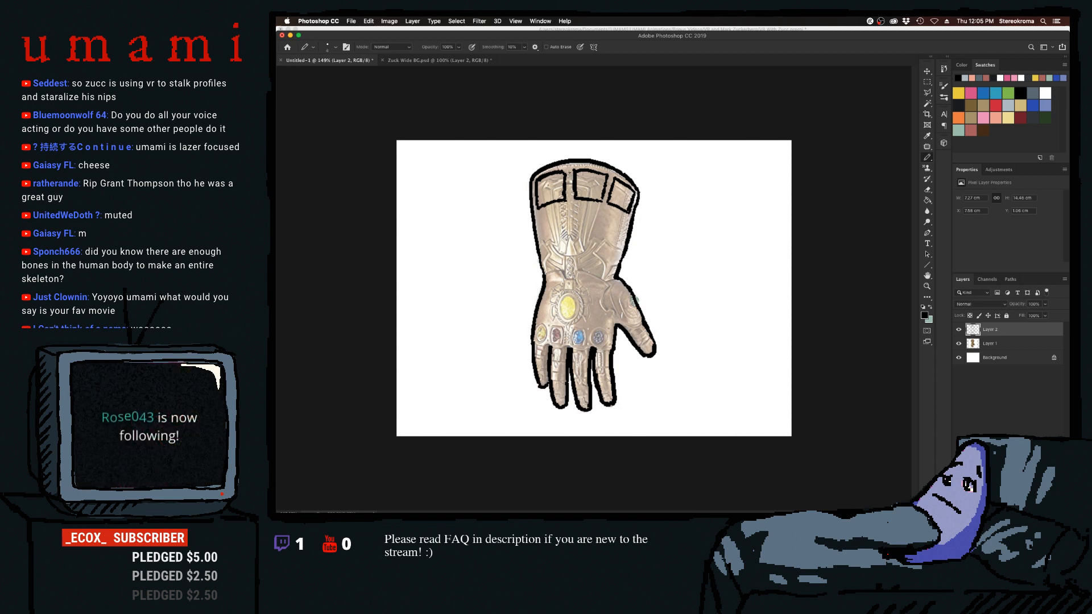
pyautogui.moveTo(571, 170)
pyautogui.mouseDown()
pyautogui.moveTo(571, 198)
pyautogui.moveTo(602, 170)
pyautogui.mouseUp()
pyautogui.press('super+z')
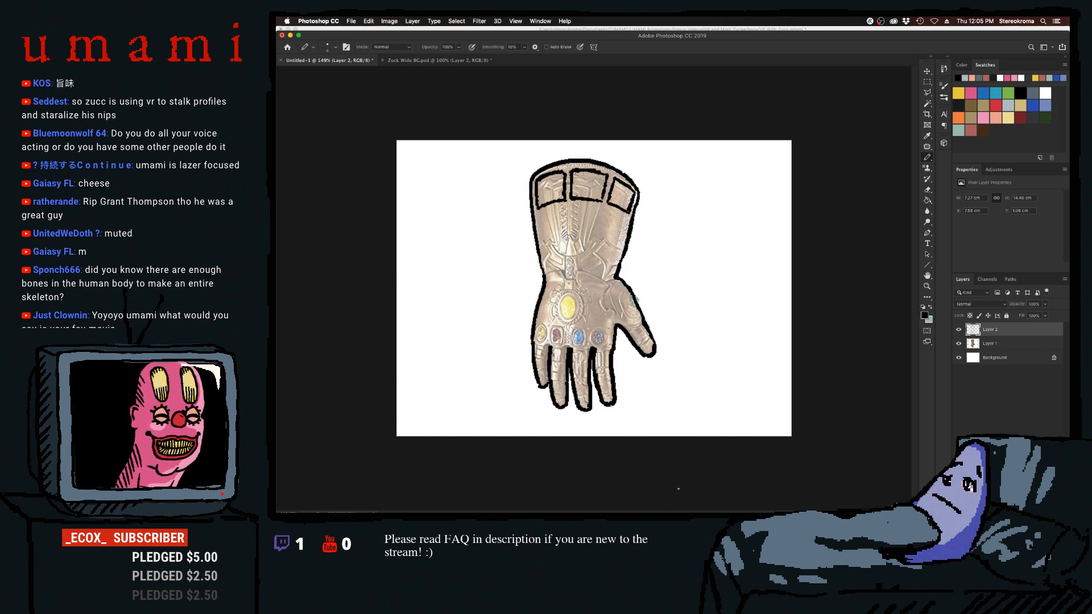
# Check the VR With Zucc sequence in Premiere Pro and return to the gauntlet drawing in Photoshop.
pyautogui.click(685, 497)
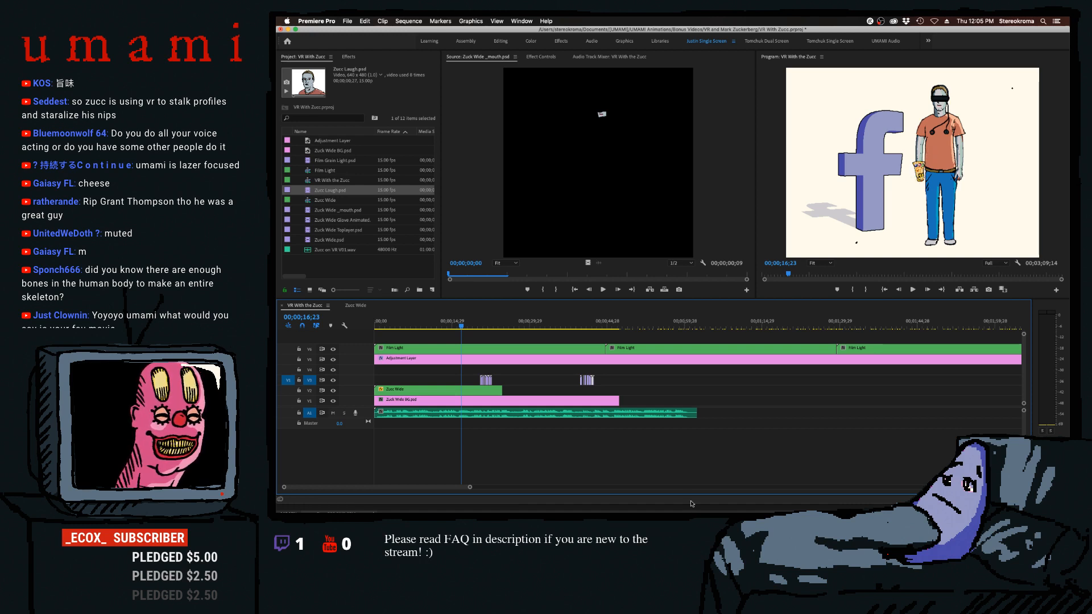
pyautogui.moveTo(690, 503)
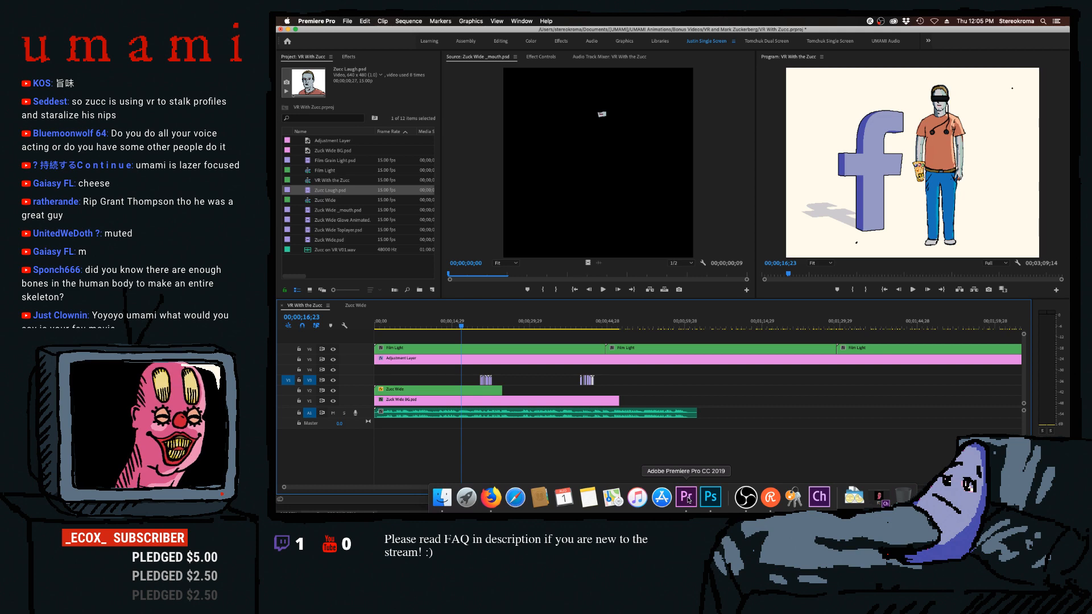
pyautogui.click(711, 498)
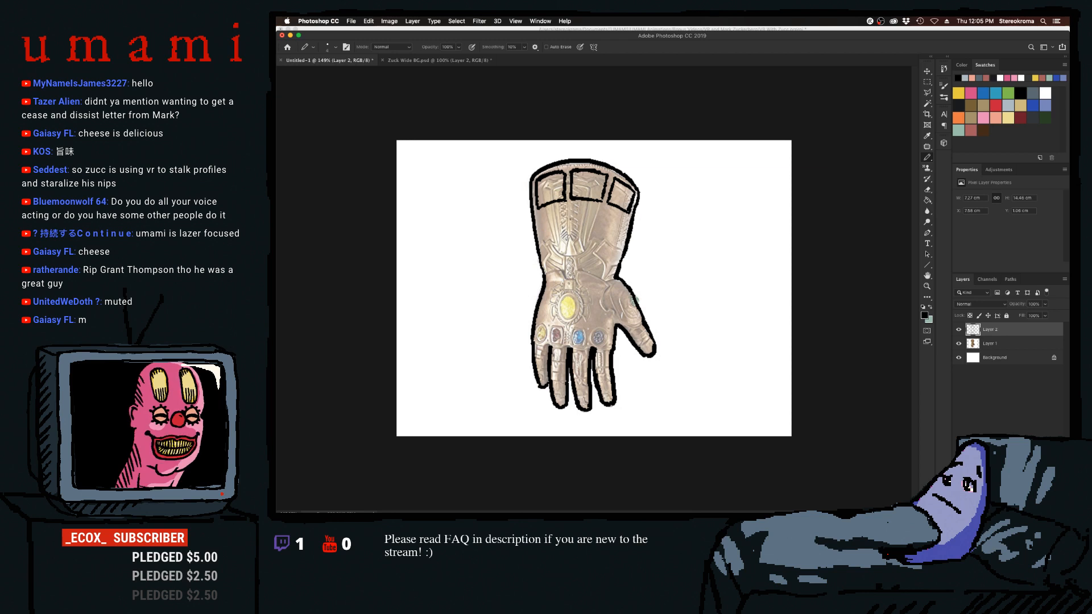
# Draw a U-shaped black curve across the gauntlet's lower forearm and extend its ends toward both outer edges.
pyautogui.moveTo(552, 242); pyautogui.dragTo(603, 238)
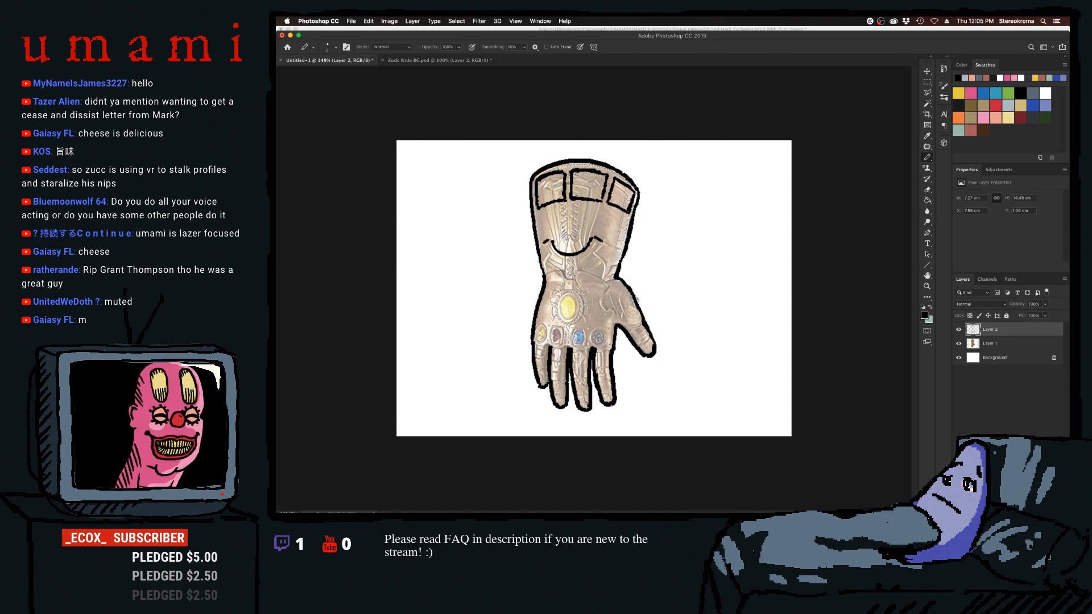
pyautogui.moveTo(611, 244); pyautogui.dragTo(619, 249)
pyautogui.press('super+z')
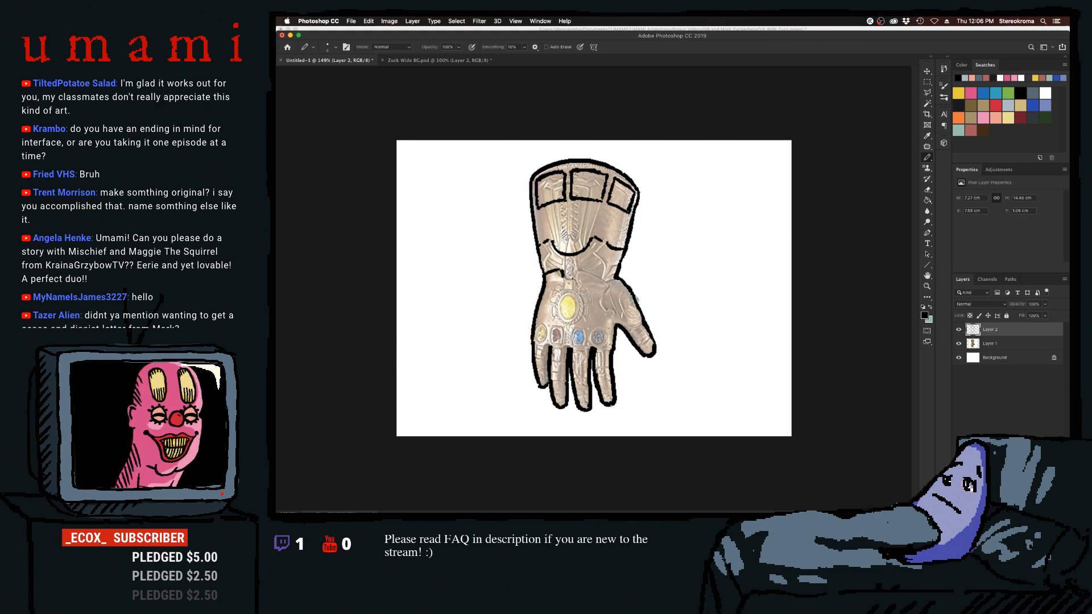
# Draw the wrist seam with its central notch and the curved plate lines between it and the forearm curve, redoing inaccurate strokes.
pyautogui.moveTo(562, 279); pyautogui.dragTo(576, 277)
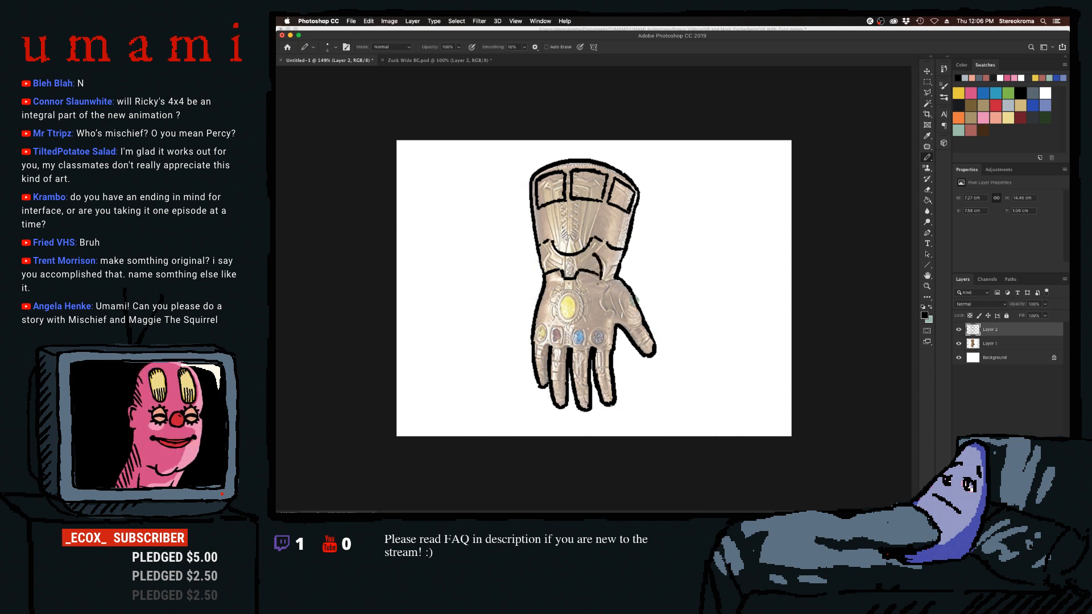
pyautogui.press('super+z')
pyautogui.press('super+z')
pyautogui.moveTo(593, 254); pyautogui.dragTo(603, 272)
pyautogui.press('super+z')
pyautogui.press('super+z')
pyautogui.press('super+z')
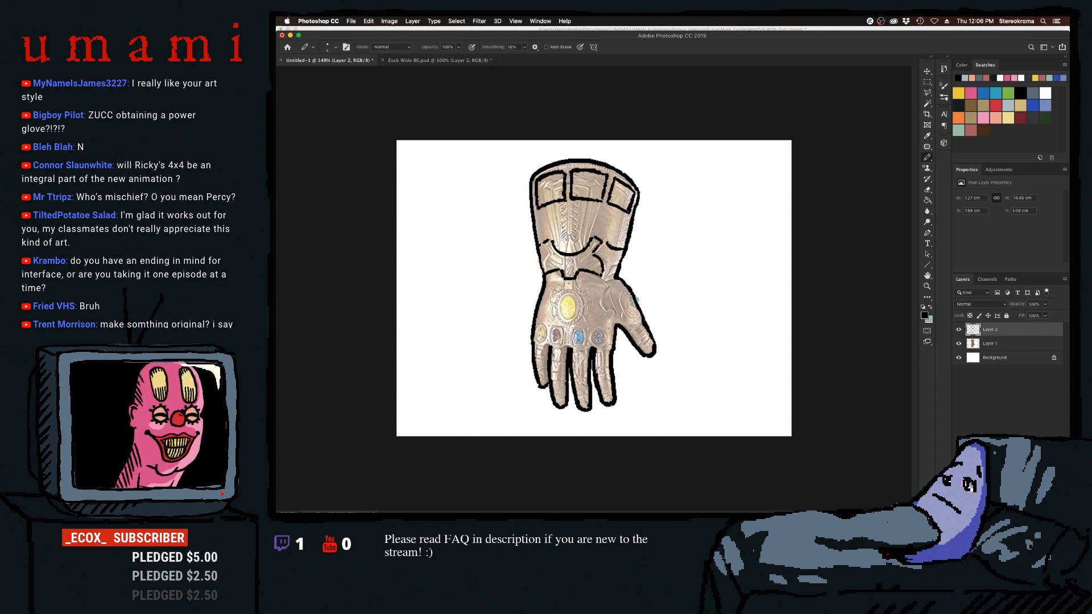
pyautogui.moveTo(546, 246)
pyautogui.mouseDown()
pyautogui.moveTo(608, 278)
pyautogui.moveTo(611, 266)
pyautogui.moveTo(607, 282)
pyautogui.mouseUp()
pyautogui.press('super+z')
pyautogui.press('super+z')
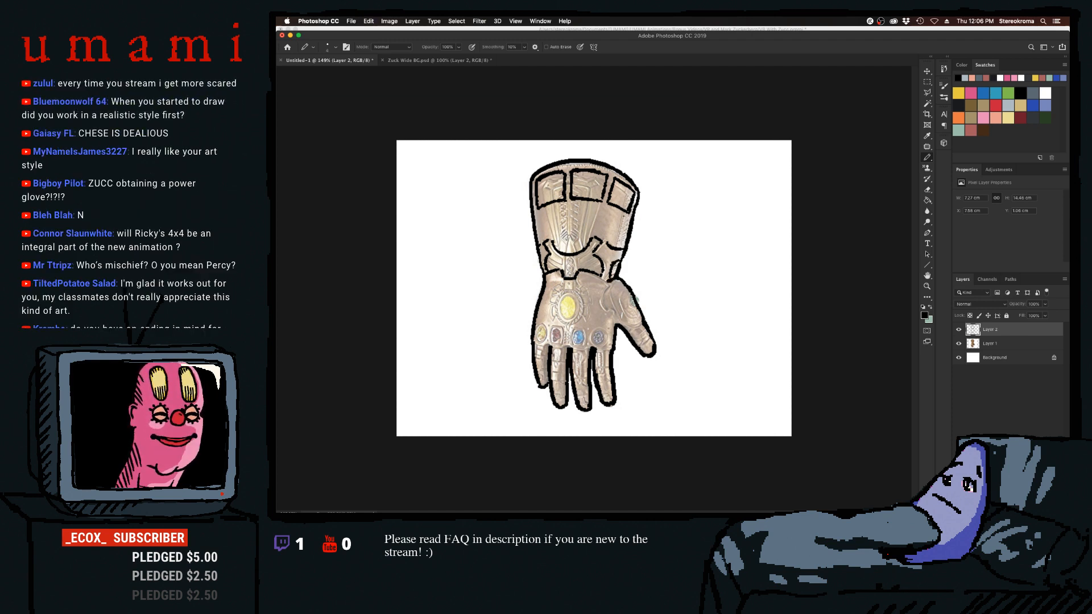
# Draw the lengthwise plate lines on both sides of the forearm between the rectangular panels and the curved band, redoing inaccurate strokes.
pyautogui.moveTo(622, 213); pyautogui.dragTo(616, 244)
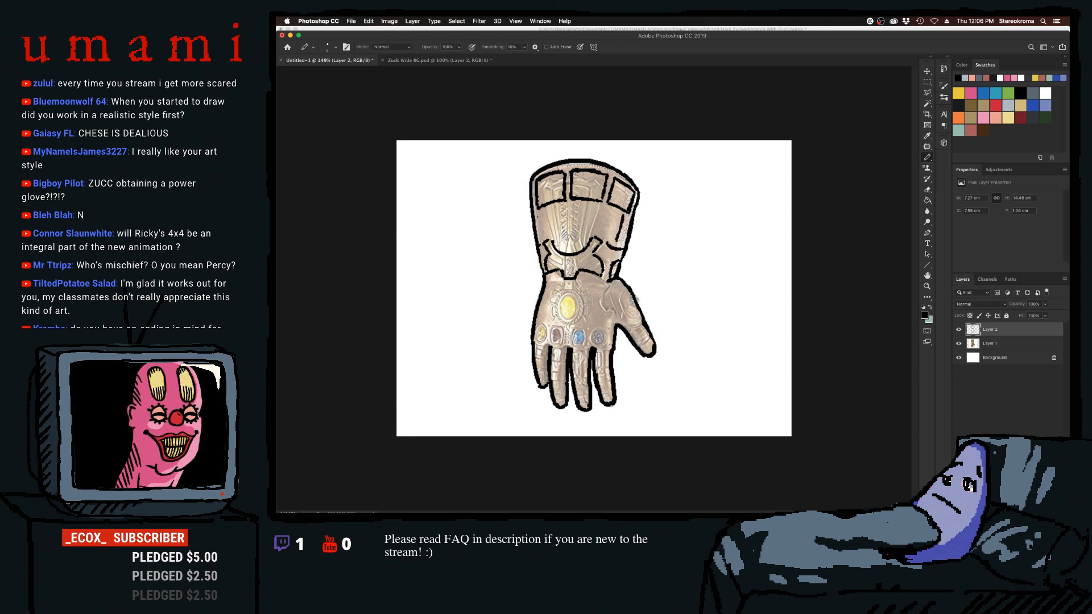
pyautogui.moveTo(537, 216); pyautogui.dragTo(540, 235)
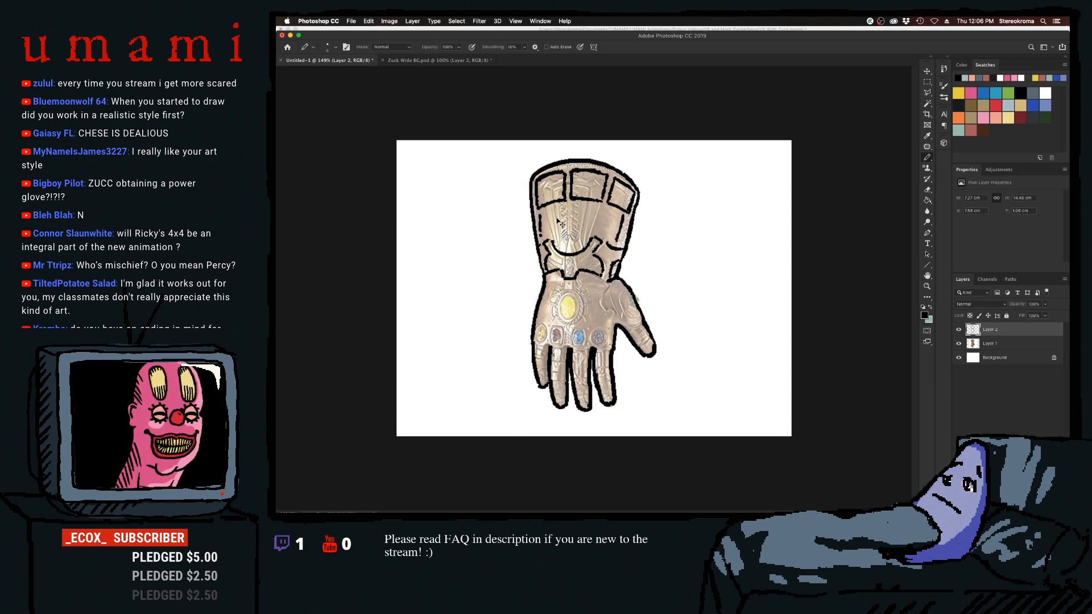
pyautogui.press('super+z')
pyautogui.moveTo(537, 216); pyautogui.dragTo(541, 229)
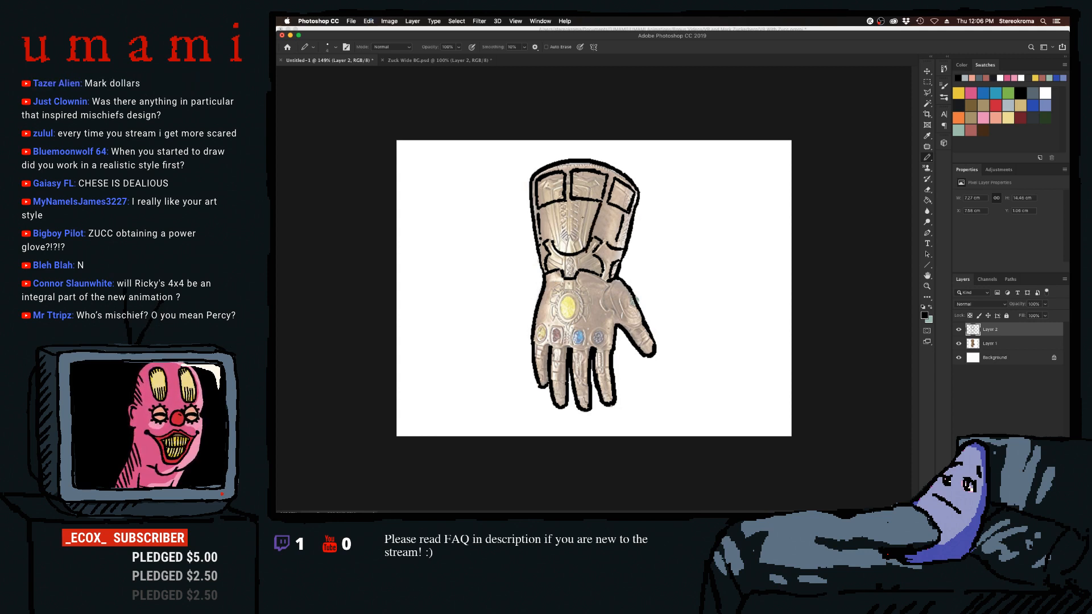
pyautogui.press('super+z')
pyautogui.moveTo(601, 202); pyautogui.dragTo(588, 240)
pyautogui.press('super+z')
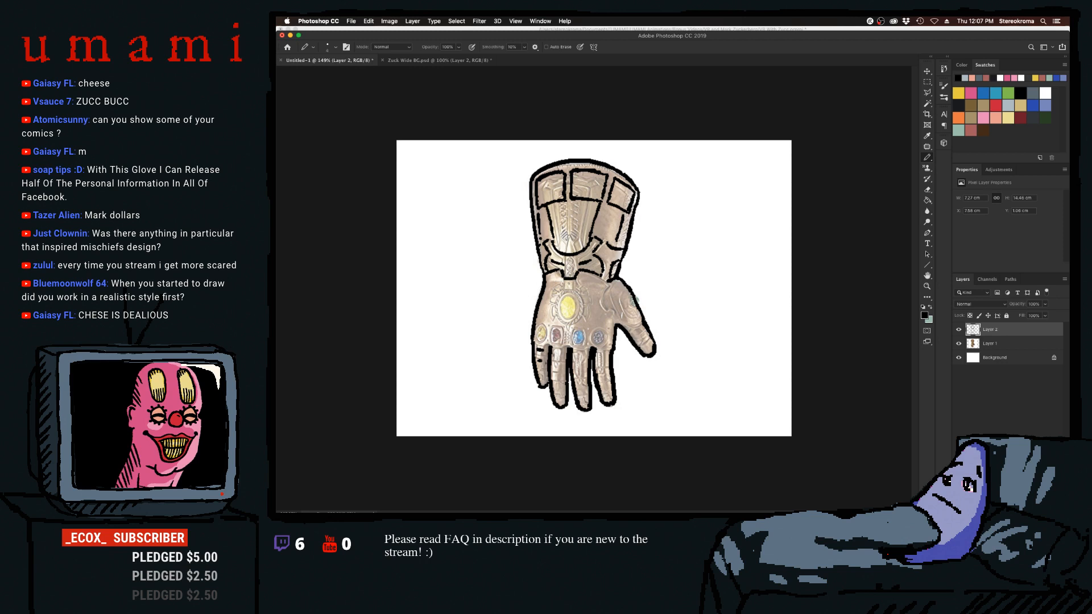
# Draw short black joint lines across the four fingers, redoing inaccurate strokes.
pyautogui.moveTo(554, 352)
pyautogui.mouseDown()
pyautogui.moveTo(556, 376)
pyautogui.moveTo(562, 347)
pyautogui.mouseUp()
pyautogui.press('super+z')
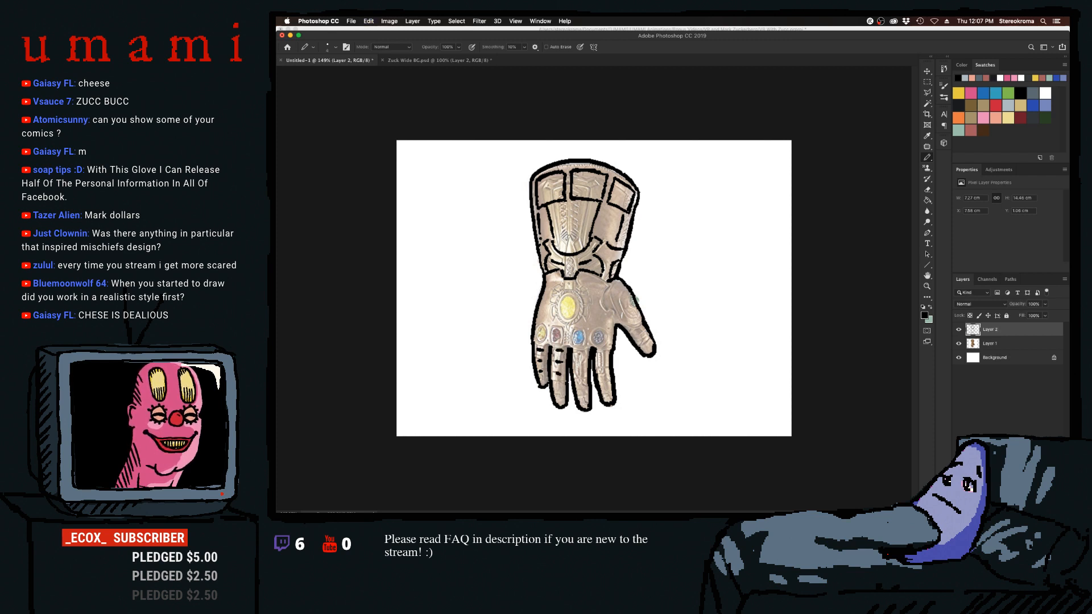
pyautogui.moveTo(577, 363); pyautogui.dragTo(606, 350)
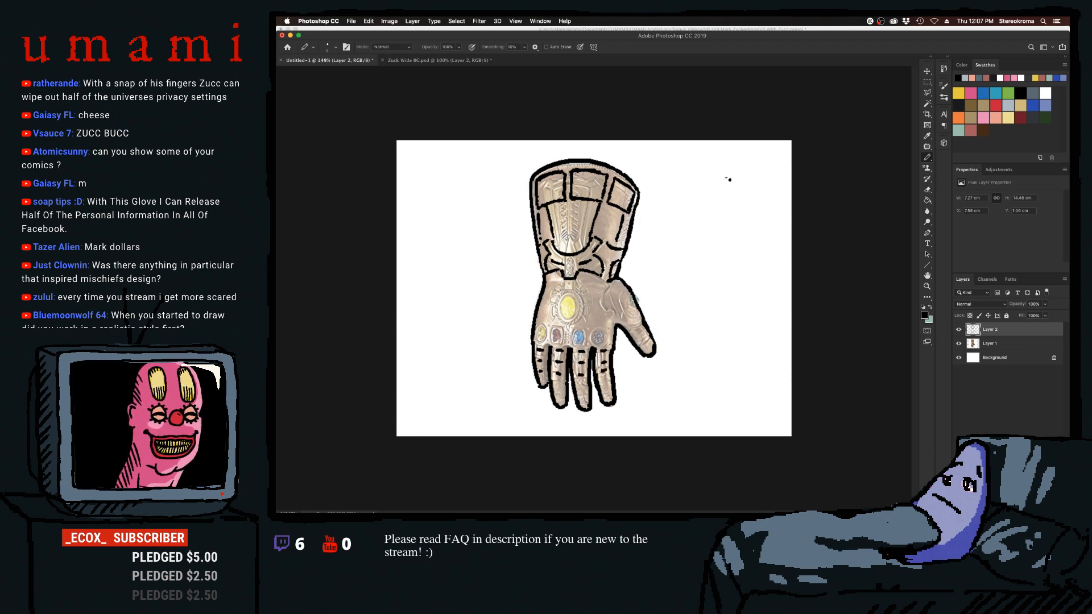
pyautogui.moveTo(728, 180)
pyautogui.mouseDown()
pyautogui.moveTo(708, 378)
pyautogui.moveTo(540, 369)
pyautogui.mouseUp()
pyautogui.press('super+z')
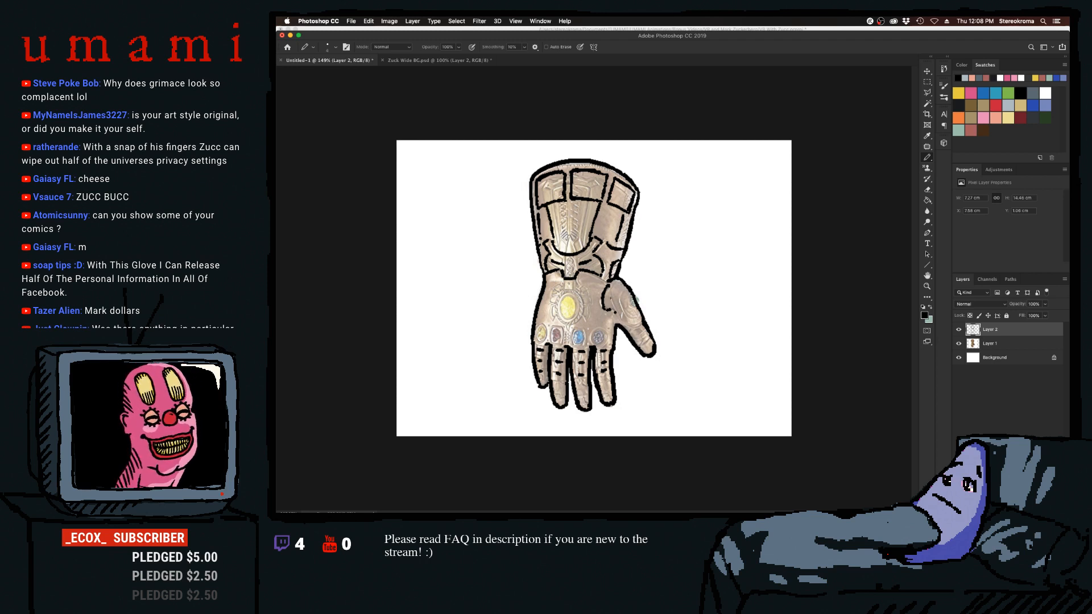
# Draw the plate lines at the thumb's base and short curved accents on the back of the hand, redoing inaccurate strokes.
pyautogui.moveTo(607, 293)
pyautogui.mouseDown()
pyautogui.moveTo(629, 321)
pyautogui.moveTo(637, 316)
pyautogui.mouseUp()
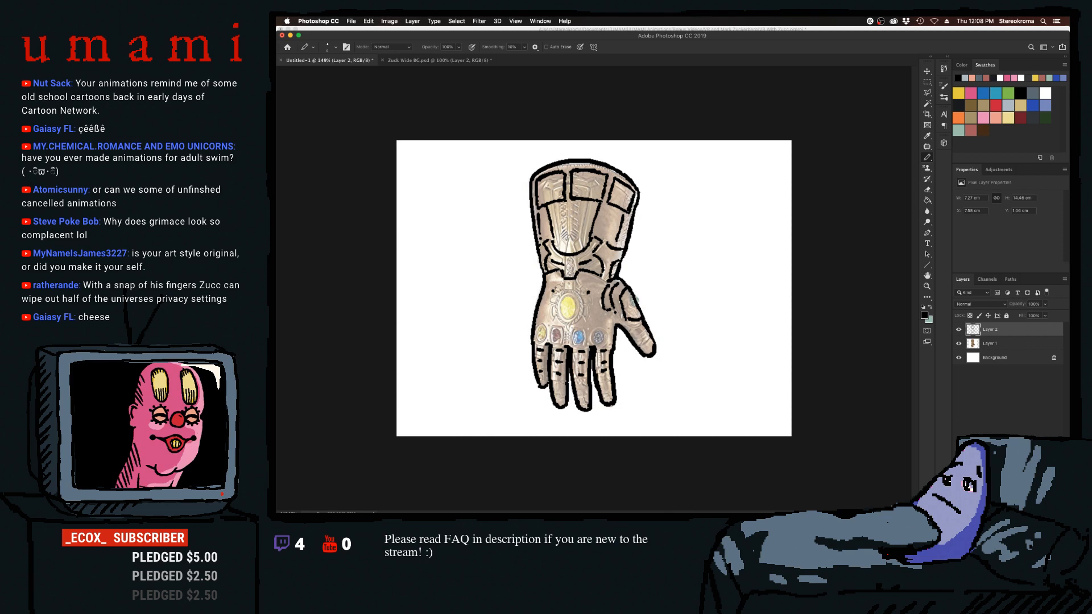
pyautogui.moveTo(555, 288); pyautogui.dragTo(564, 284)
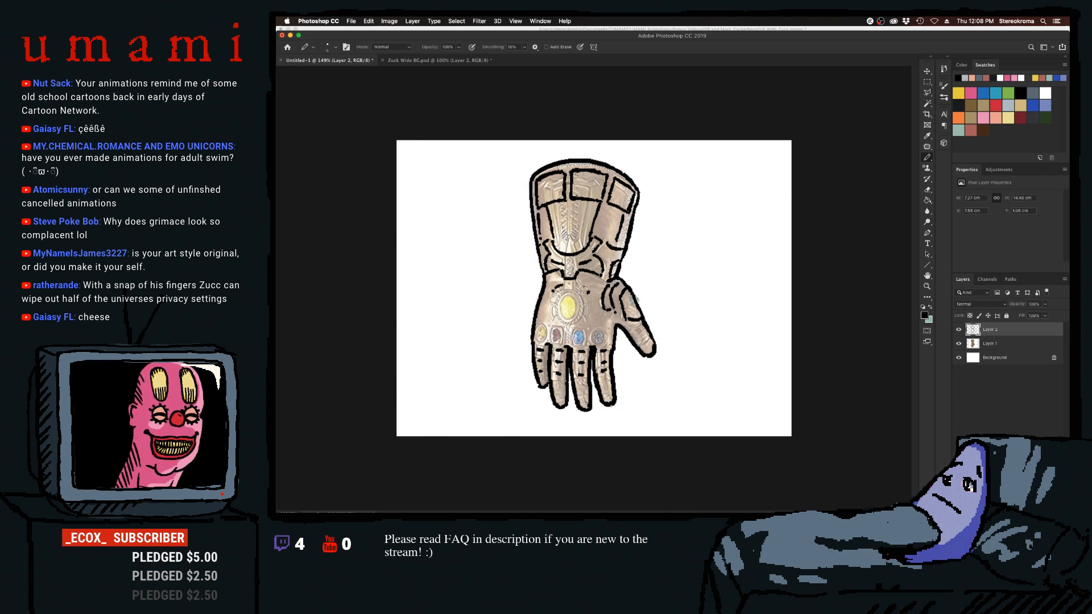
pyautogui.press('super+z')
pyautogui.moveTo(579, 285); pyautogui.dragTo(587, 290)
pyautogui.press('super+z')
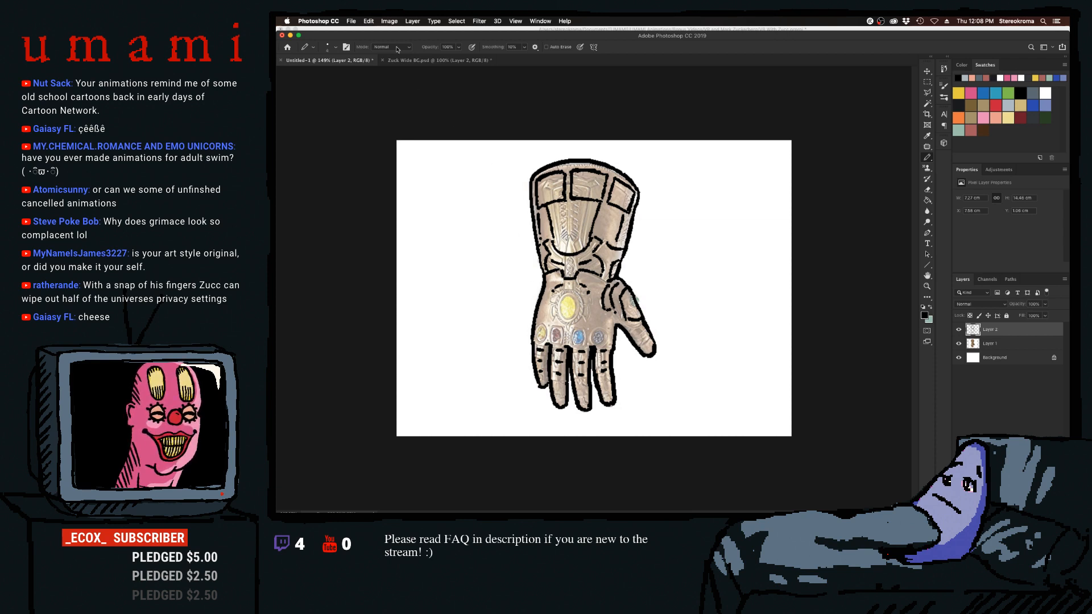
# Copy the Facebook f's light blue front face from Zuck Wide BG.psd, close that file without saving, and paste it into the gauntlet drawing.
pyautogui.click(409, 60)
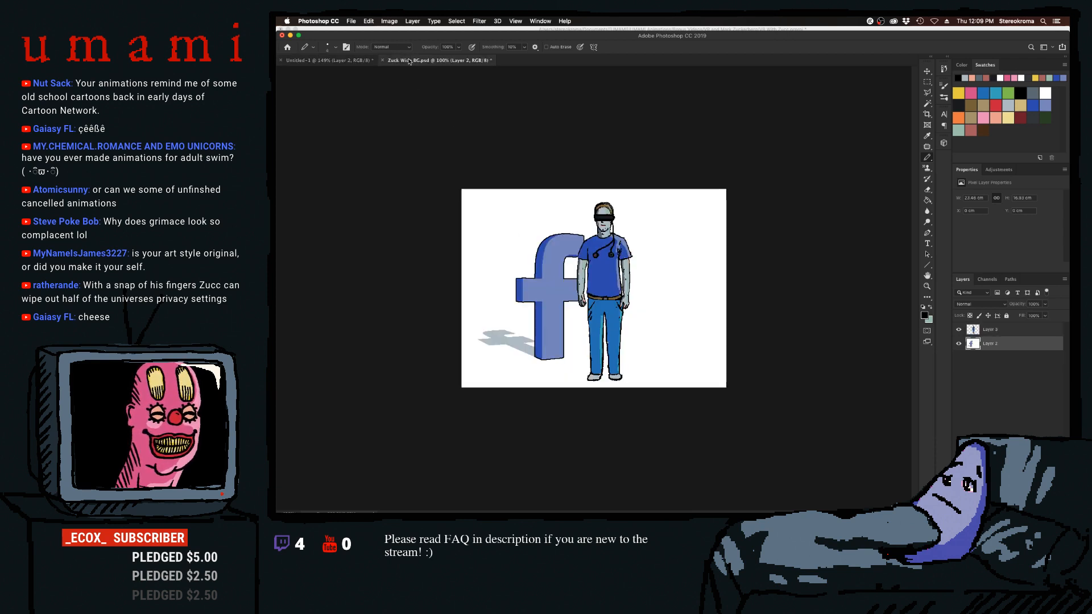
pyautogui.click(958, 329)
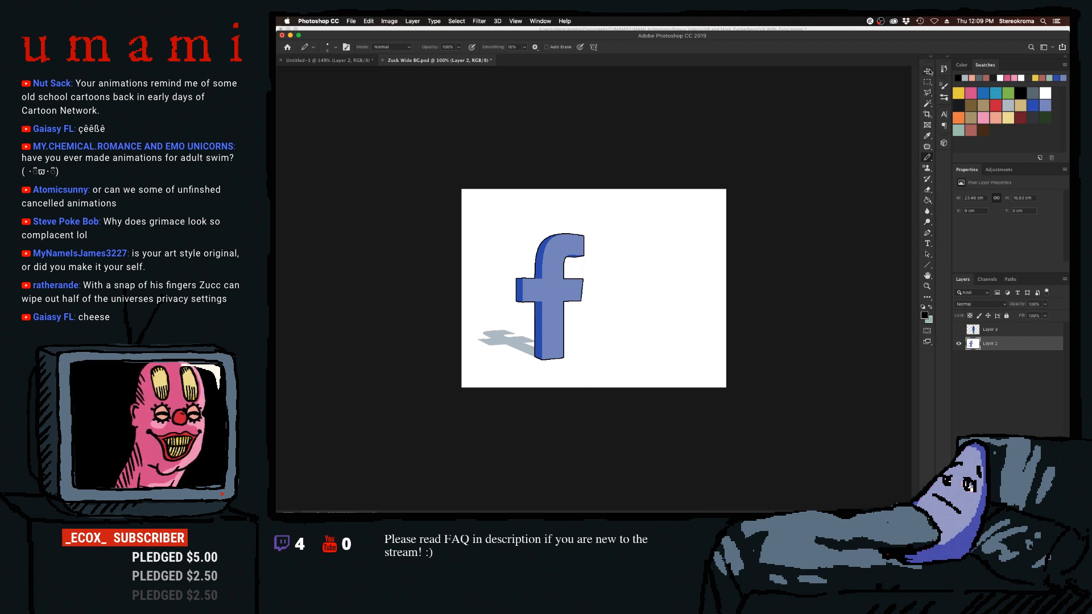
pyautogui.click(927, 104)
pyautogui.click(566, 270)
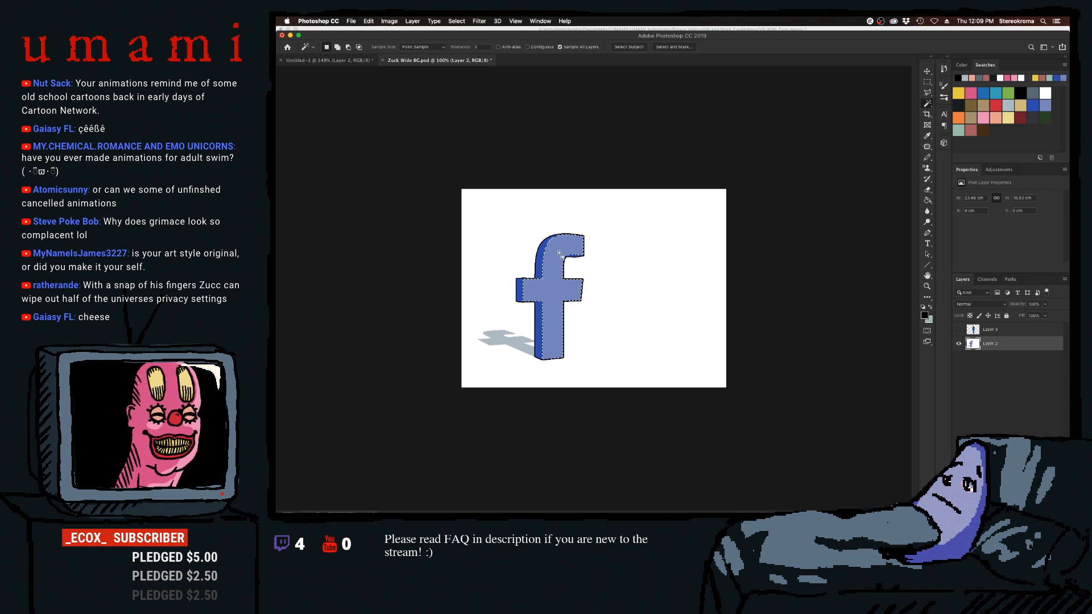
pyautogui.click(382, 60)
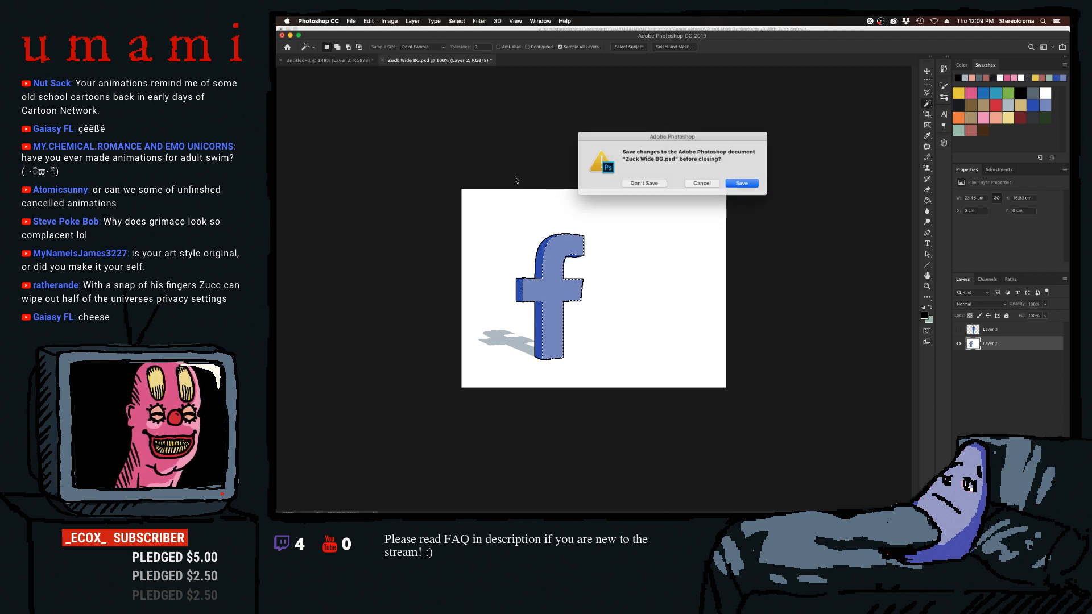
pyautogui.click(654, 183)
pyautogui.hotkey('ctrl', 'v')
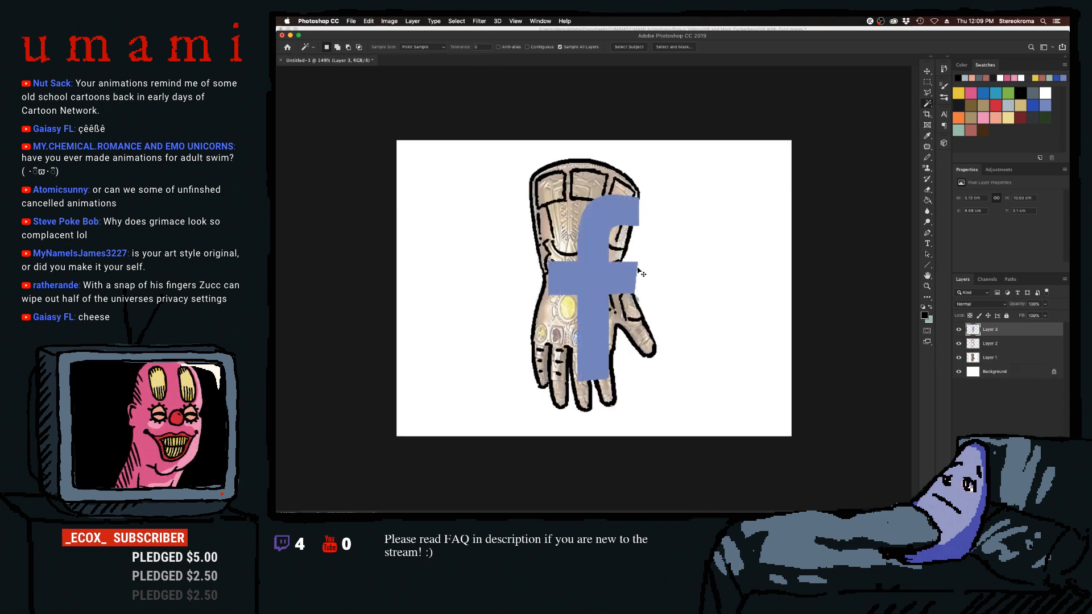
# Turn the pasted f upside down, shrink it to fit the back of the hand, and place it over the large yellow stone.
pyautogui.hotkey('ctrl', 'g')
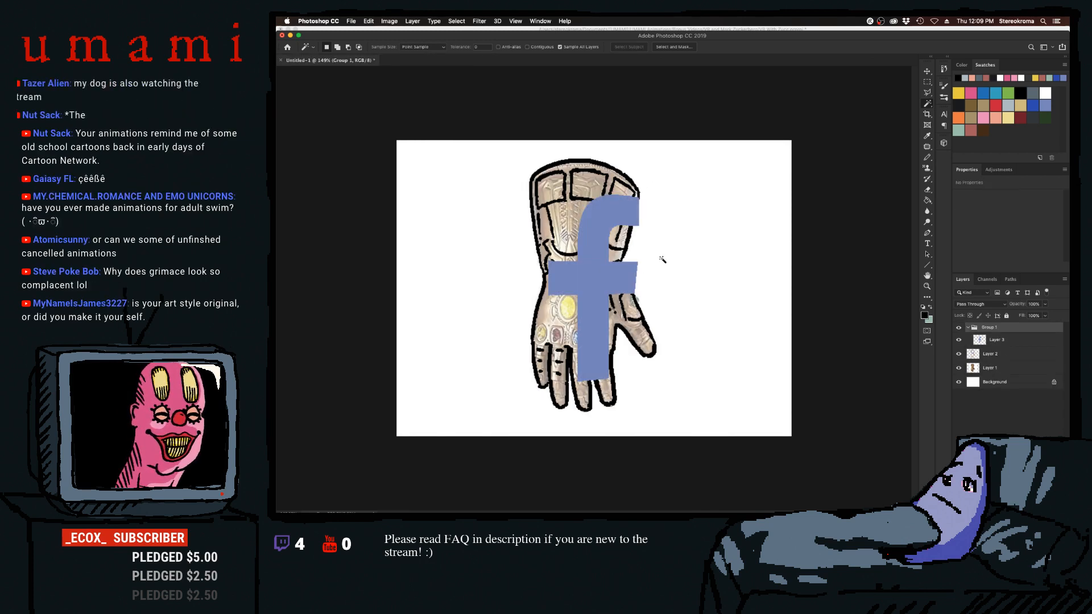
pyautogui.hotkey('ctrl', 'z')
pyautogui.hotkey('ctrl', 't')
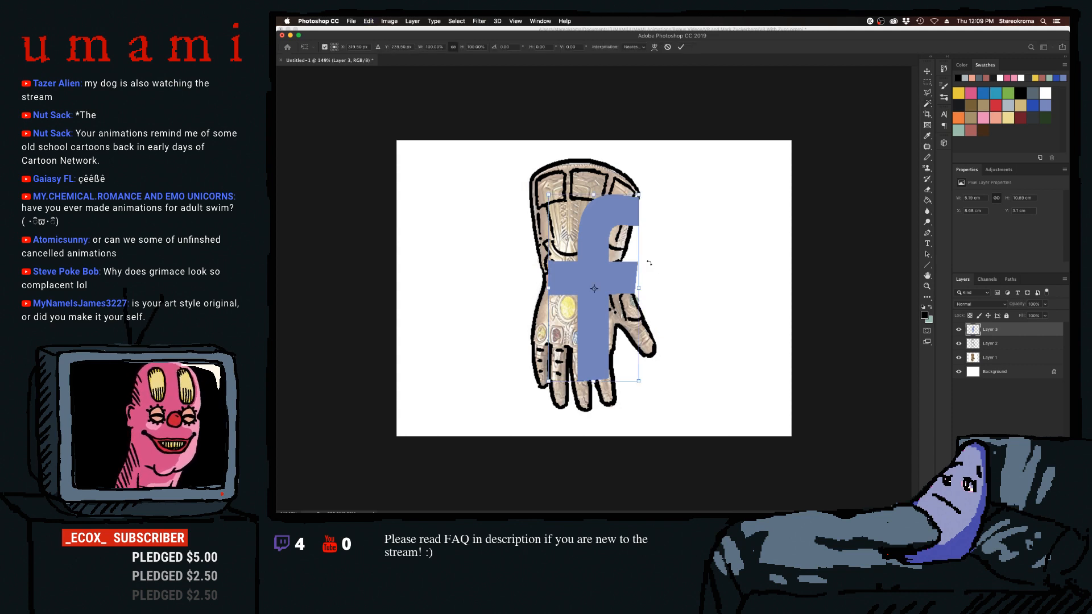
pyautogui.moveTo(639, 185); pyautogui.dragTo(559, 354)
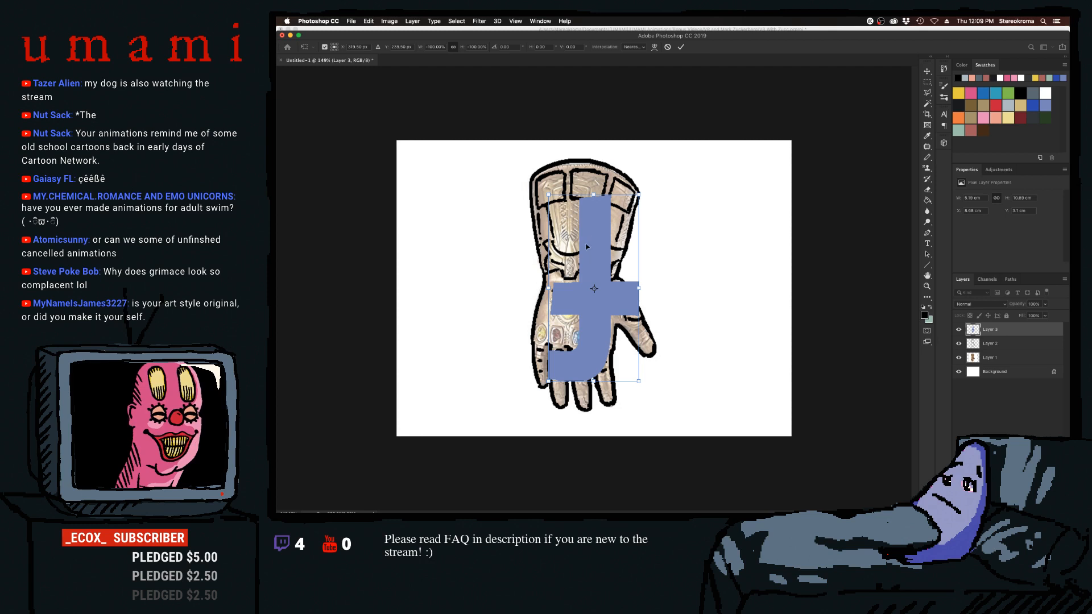
pyautogui.moveTo(546, 195); pyautogui.dragTo(602, 296)
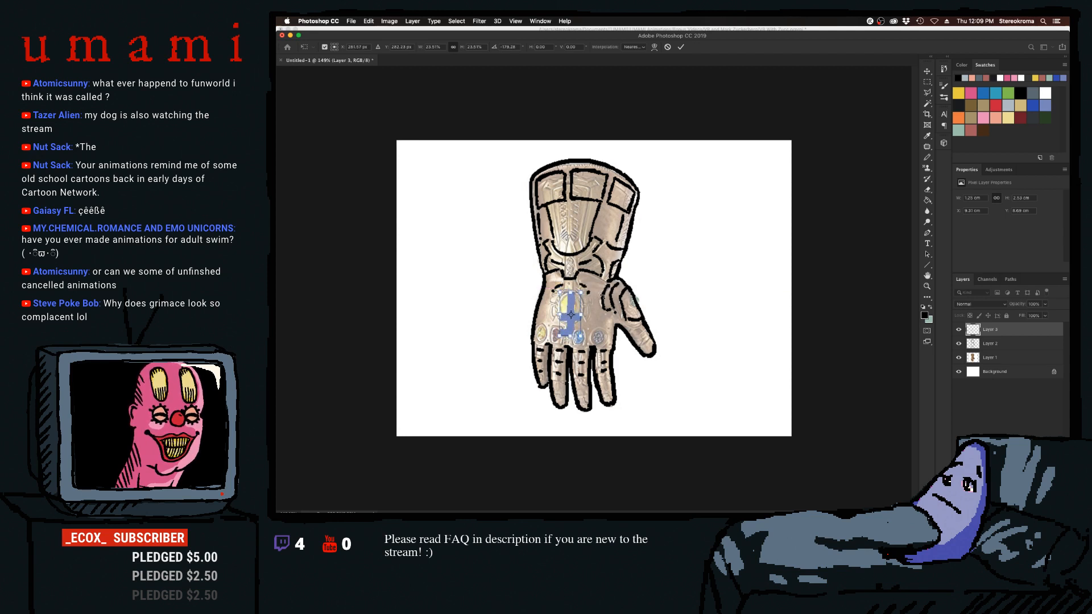
pyautogui.click(681, 47)
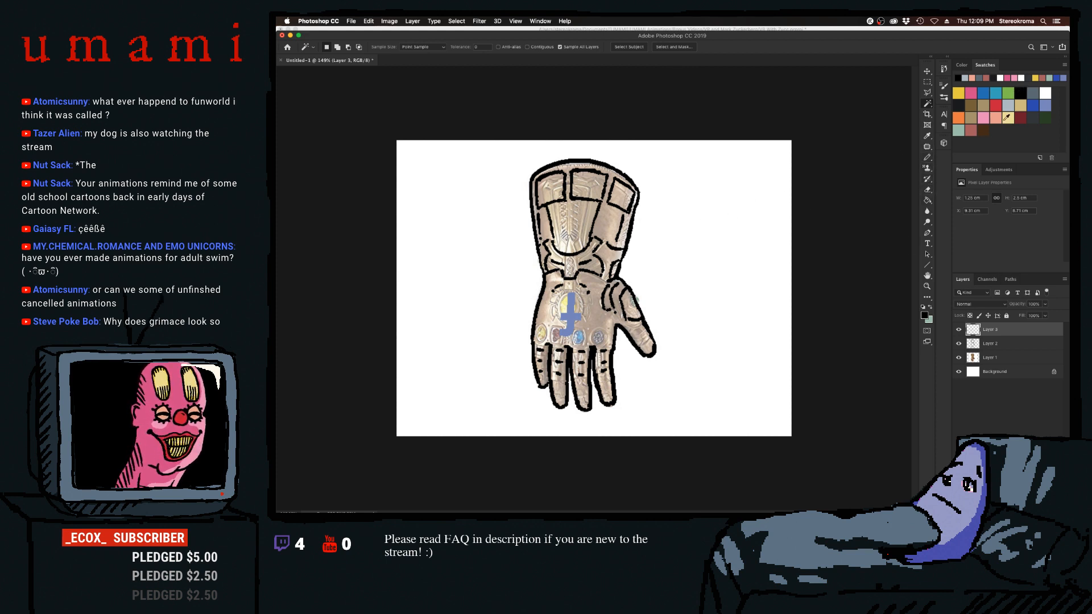
# Fill the upside-down f with black and merge its layer with the outline layer.
pyautogui.click(927, 200)
pyautogui.click(569, 316)
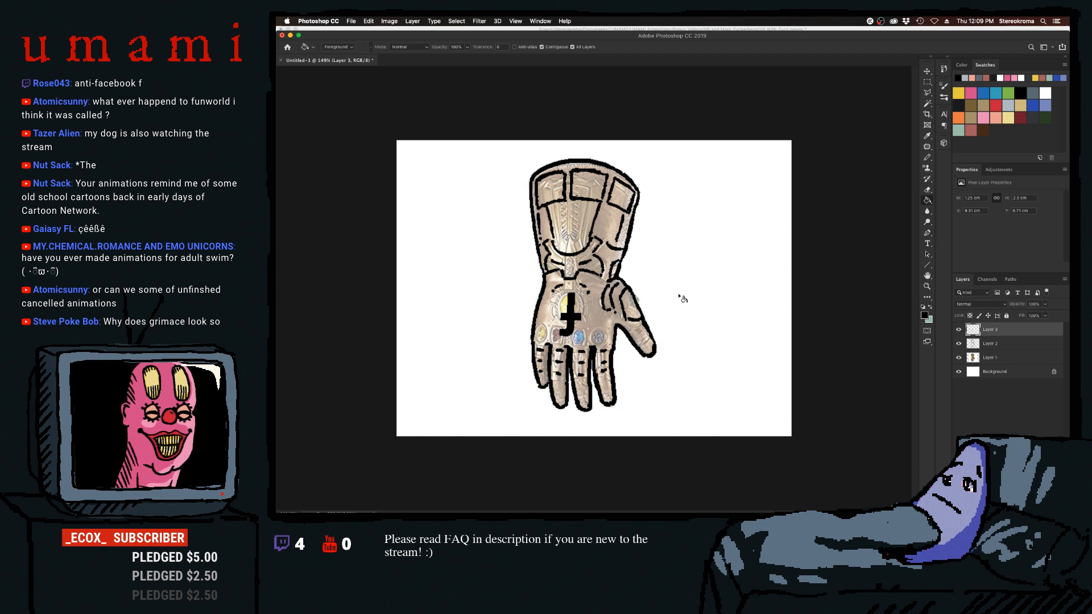
pyautogui.click(927, 157)
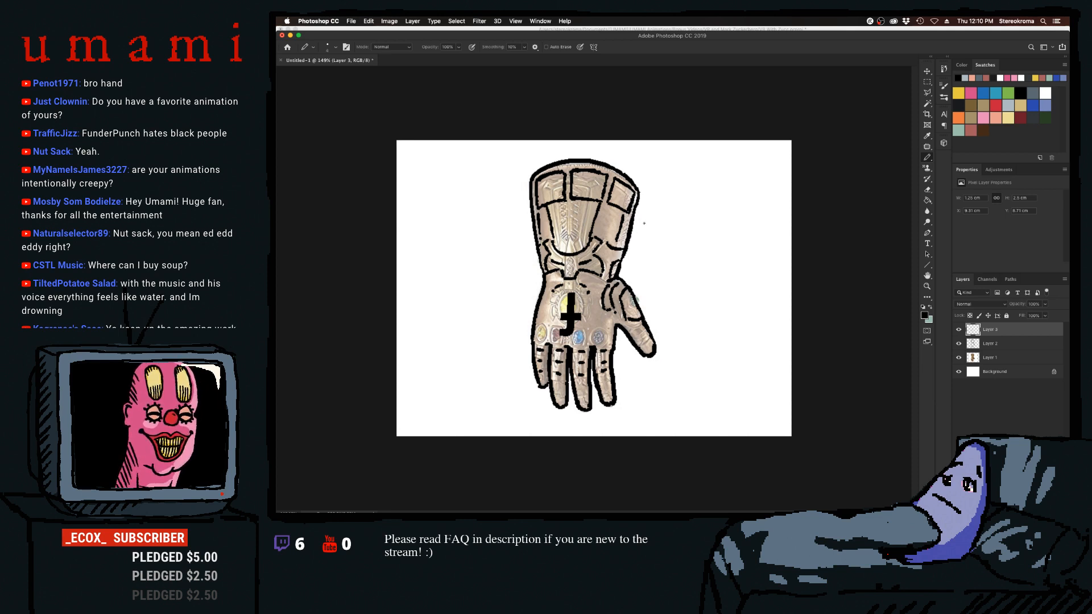
pyautogui.keyDown('shift'); pyautogui.click(986, 345); pyautogui.keyUp('shift')
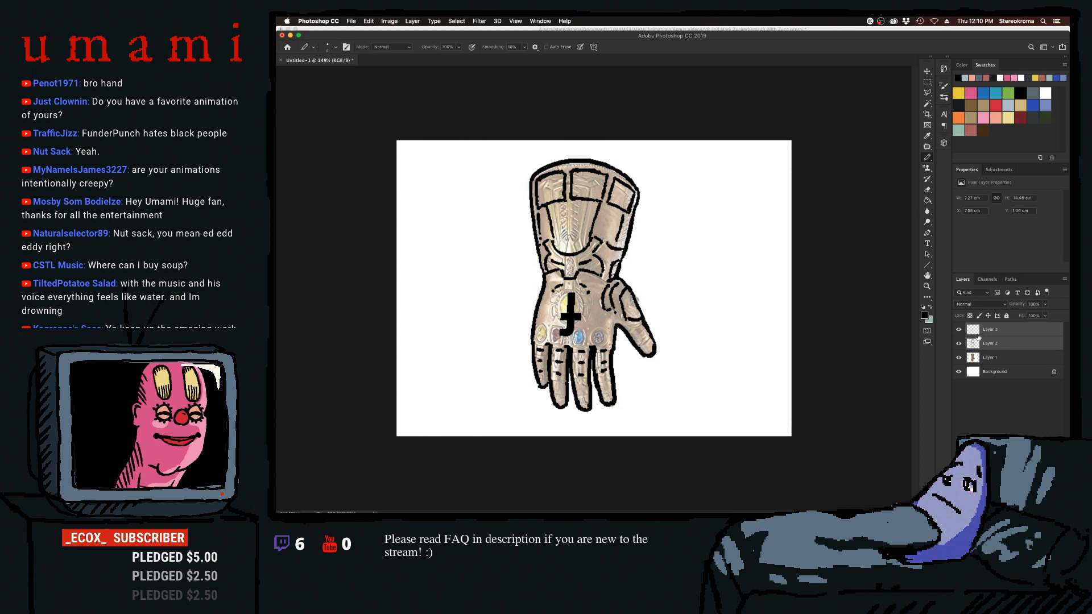
pyautogui.press('super+e')
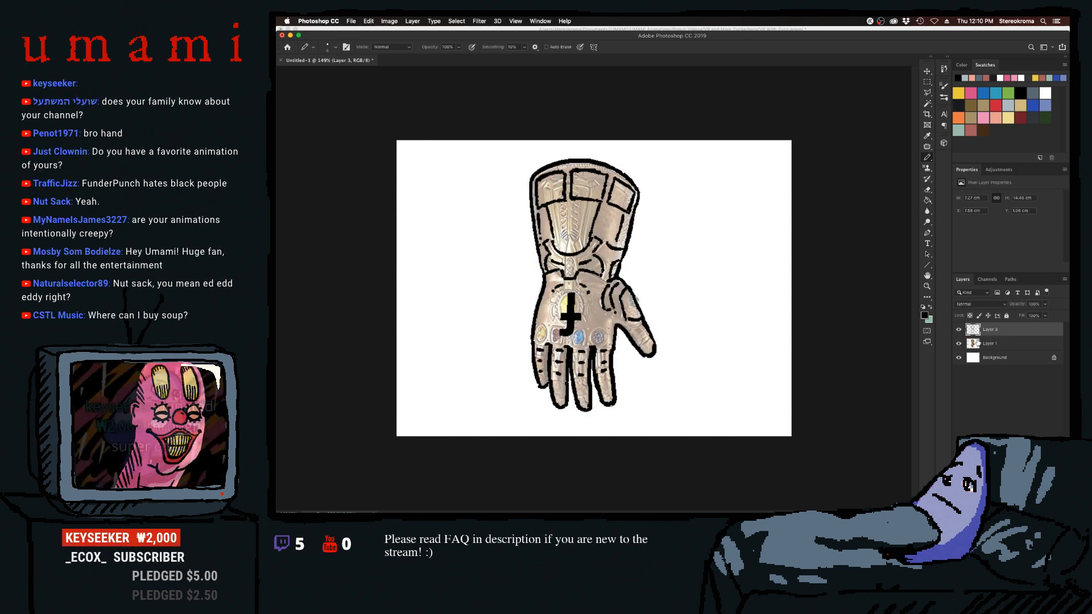
# Choose the golden yellow swatch and create a new layer between the line art and the reference photo.
pyautogui.click(961, 342)
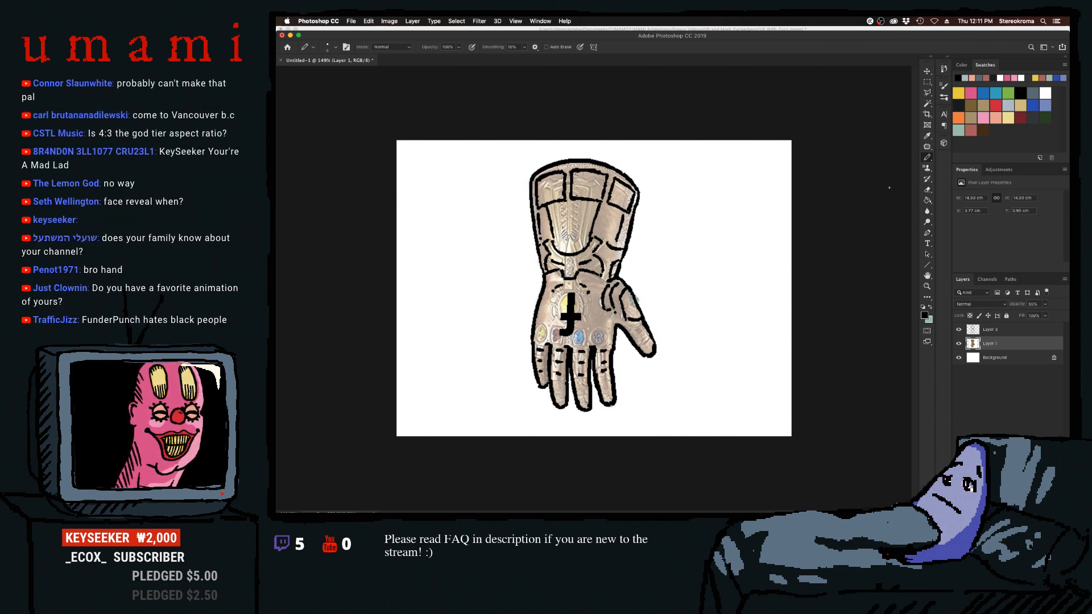
pyautogui.click(957, 92)
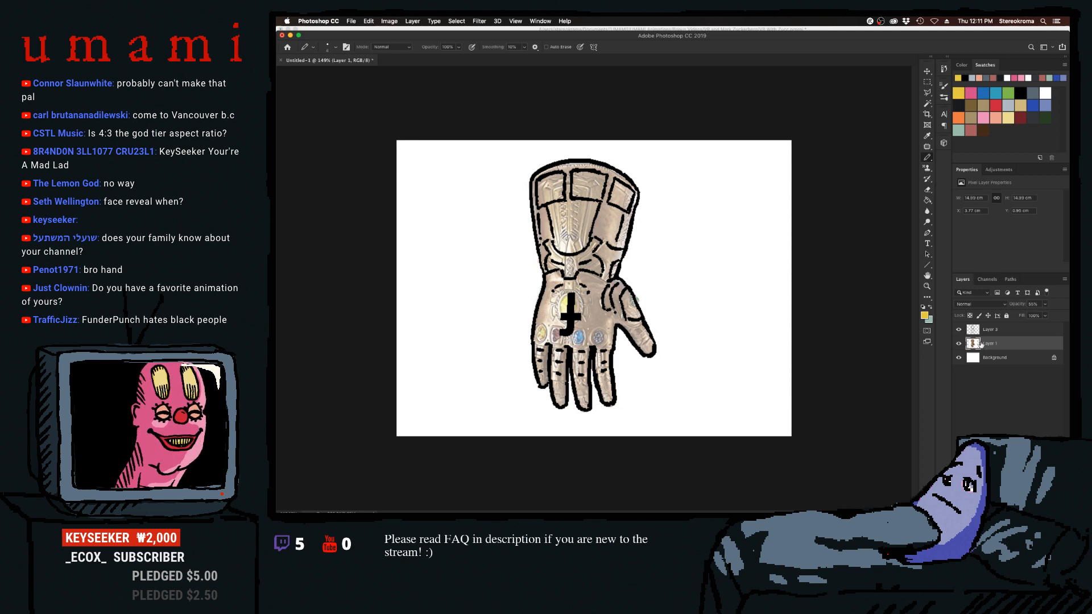
pyautogui.click(959, 344)
pyautogui.click(959, 344)
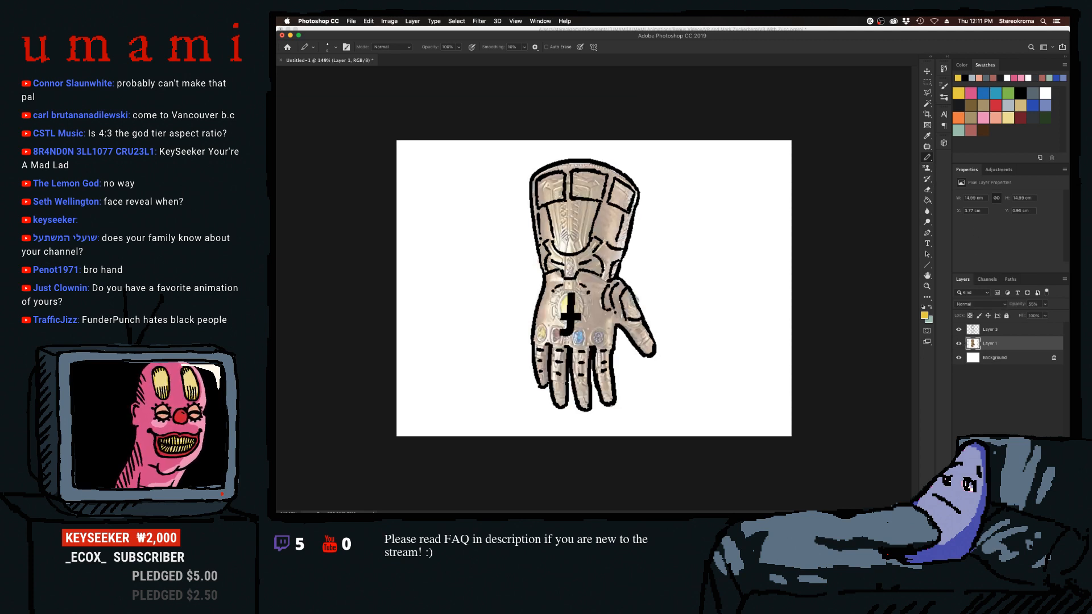
pyautogui.press('super+alt+shift+n')
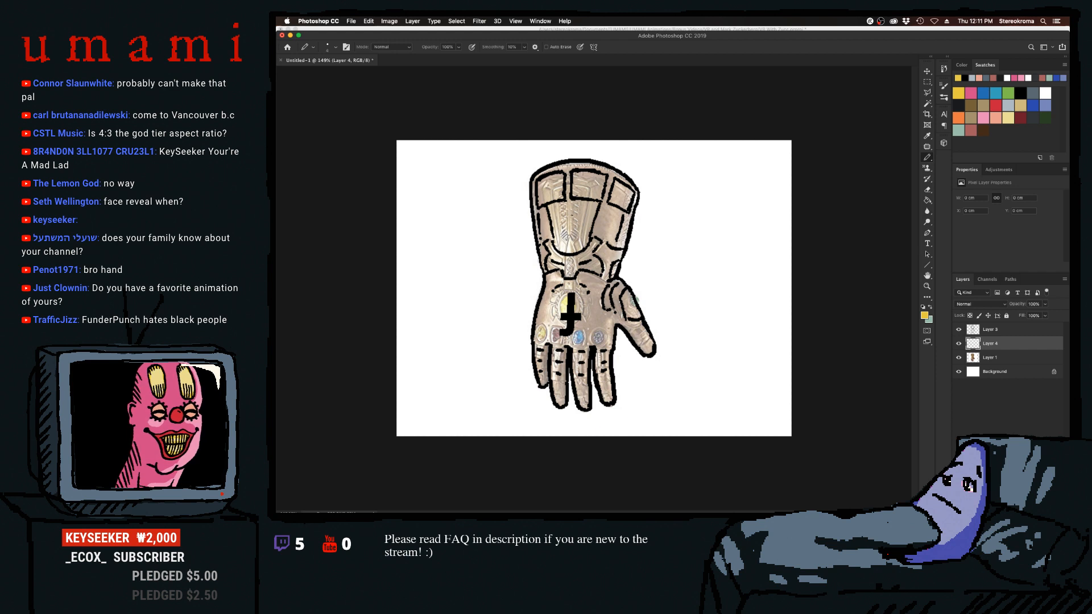
# Paint golden yellow with a larger brush over the little-finger side of the forearm and hand, including the two outer fingers.
pyautogui.press(']')
pyautogui.press(']')
pyautogui.press(']')
pyautogui.moveTo(541, 196)
pyautogui.mouseDown()
pyautogui.moveTo(554, 179)
pyautogui.moveTo(555, 310)
pyautogui.mouseUp()
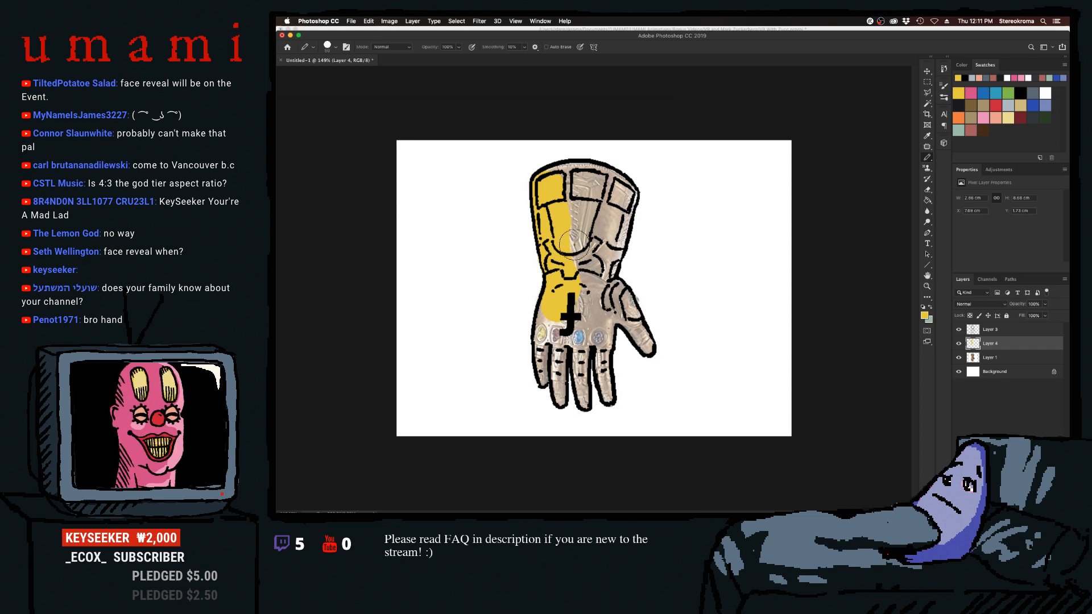
pyautogui.moveTo(561, 307)
pyautogui.mouseDown()
pyautogui.moveTo(543, 366)
pyautogui.moveTo(544, 382)
pyautogui.moveTo(561, 353)
pyautogui.moveTo(563, 401)
pyautogui.mouseUp()
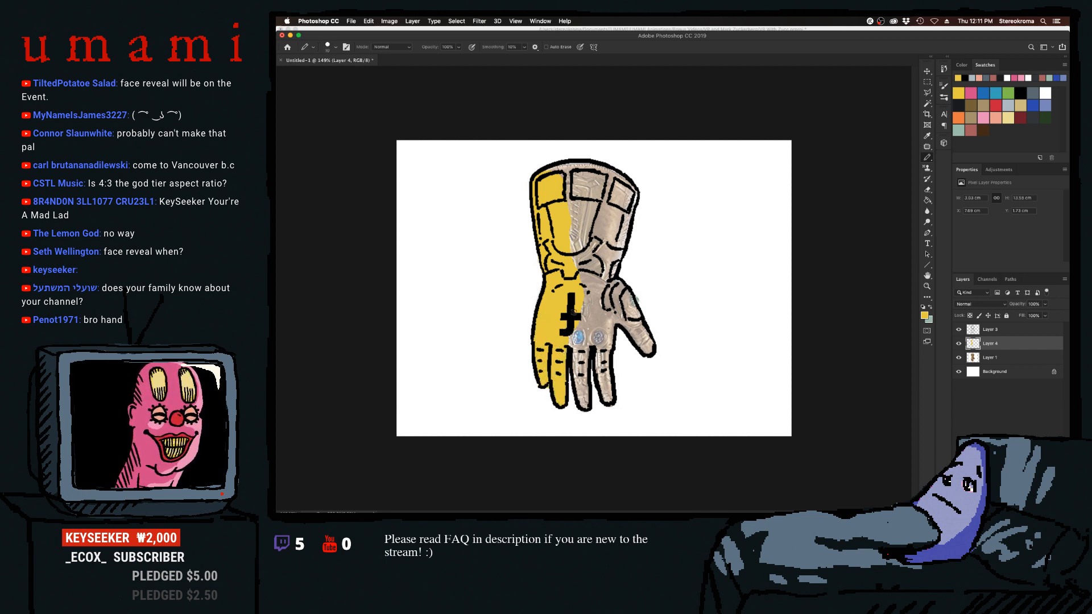
# Paint the remaining two fingers, the rest of the hand and the thumb golden yellow.
pyautogui.press(']')
pyautogui.press(']')
pyautogui.moveTo(572, 343)
pyautogui.mouseDown()
pyautogui.moveTo(581, 290)
pyautogui.moveTo(585, 404)
pyautogui.moveTo(597, 331)
pyautogui.moveTo(608, 396)
pyautogui.moveTo(606, 373)
pyautogui.mouseUp()
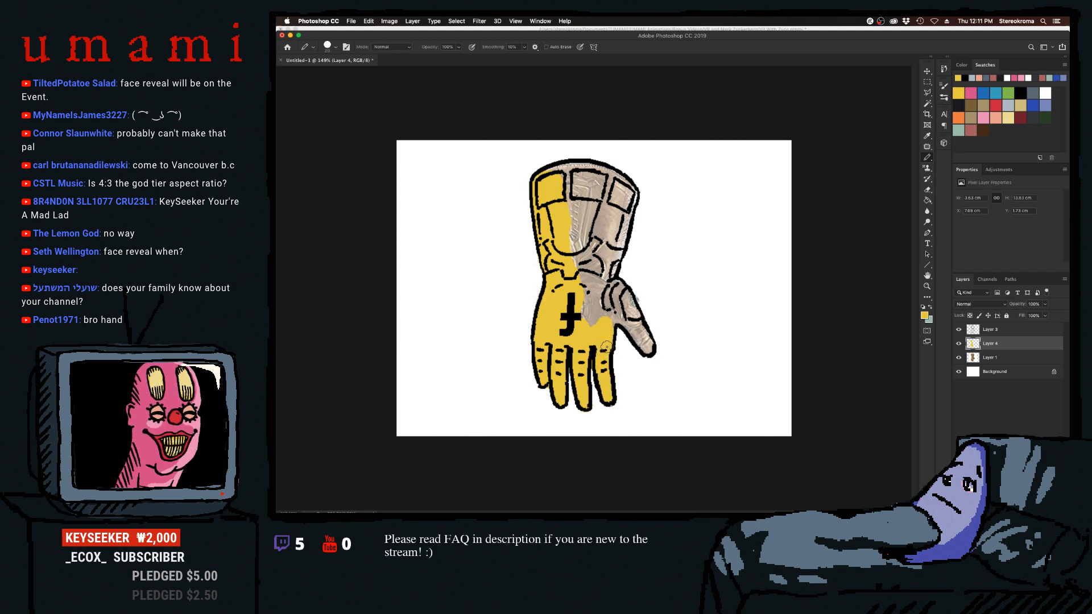
pyautogui.press(']')
pyautogui.moveTo(571, 267)
pyautogui.mouseDown()
pyautogui.moveTo(587, 311)
pyautogui.moveTo(591, 285)
pyautogui.moveTo(604, 292)
pyautogui.moveTo(599, 321)
pyautogui.moveTo(610, 291)
pyautogui.moveTo(629, 300)
pyautogui.moveTo(647, 346)
pyautogui.mouseUp()
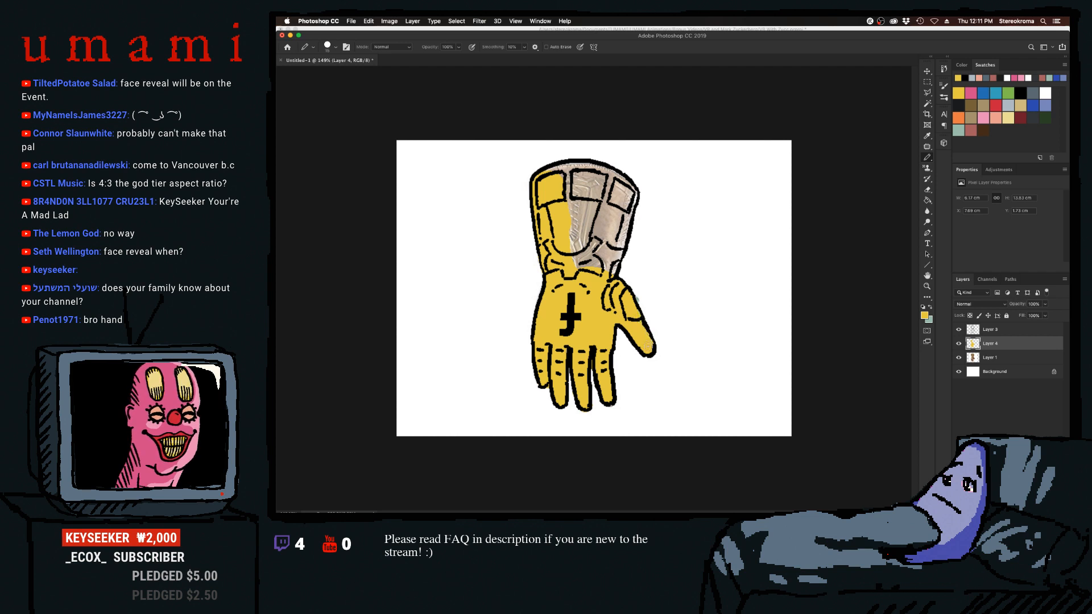
# Paint the rest of the wrist and forearm golden yellow up to the gauntlet's cuff edge.
pyautogui.moveTo(624, 295)
pyautogui.mouseDown()
pyautogui.moveTo(612, 230)
pyautogui.moveTo(627, 200)
pyautogui.moveTo(614, 248)
pyautogui.moveTo(607, 195)
pyautogui.moveTo(609, 254)
pyautogui.mouseUp()
pyautogui.press(']')
pyautogui.press(']')
pyautogui.press(']')
pyautogui.moveTo(571, 216)
pyautogui.mouseDown()
pyautogui.moveTo(566, 267)
pyautogui.moveTo(587, 271)
pyautogui.moveTo(573, 211)
pyautogui.moveTo(581, 193)
pyautogui.moveTo(560, 187)
pyautogui.moveTo(606, 194)
pyautogui.moveTo(603, 217)
pyautogui.moveTo(622, 182)
pyautogui.mouseUp()
# Paint pale yellow highlights along both outer side plates of the forearm, adjusting the brush size and redoing inaccurate strokes.
pyautogui.press(']')
pyautogui.press(']')
pyautogui.press(']')
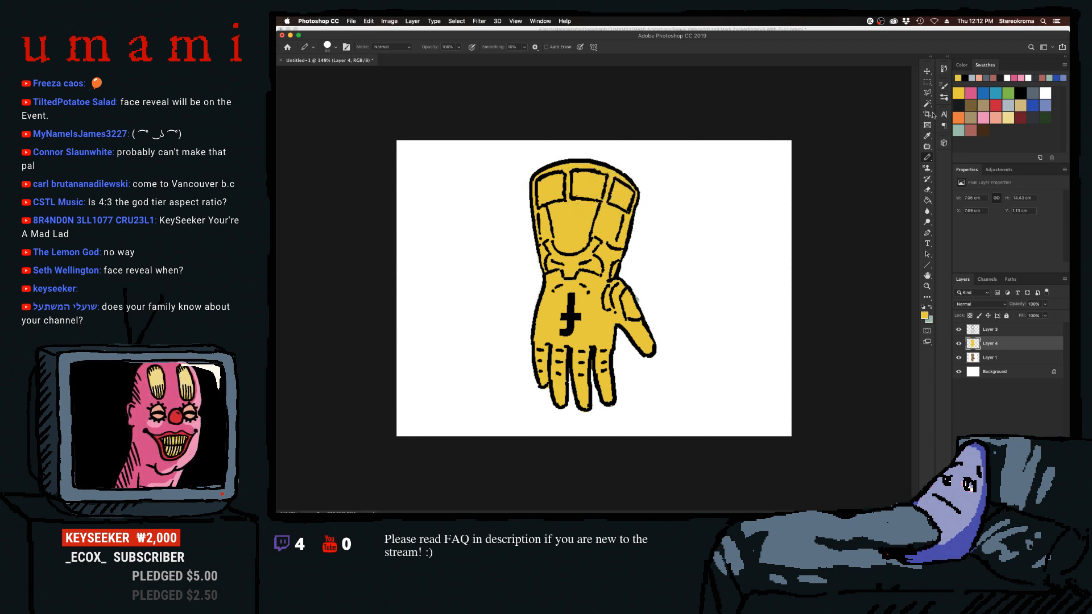
pyautogui.click(994, 100)
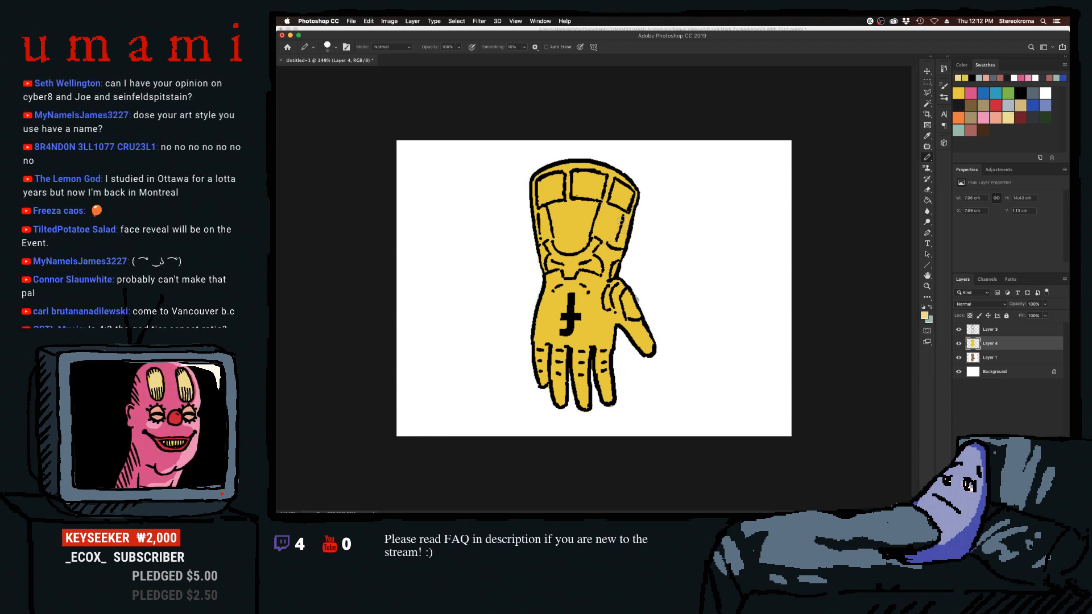
pyautogui.moveTo(621, 214); pyautogui.dragTo(616, 239)
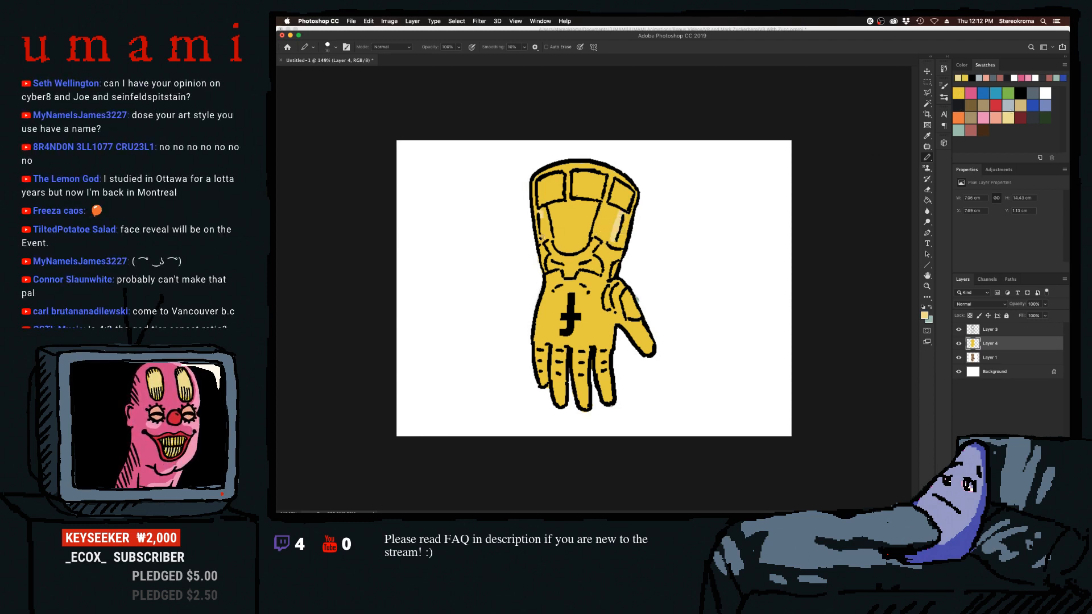
pyautogui.moveTo(540, 216); pyautogui.dragTo(543, 238)
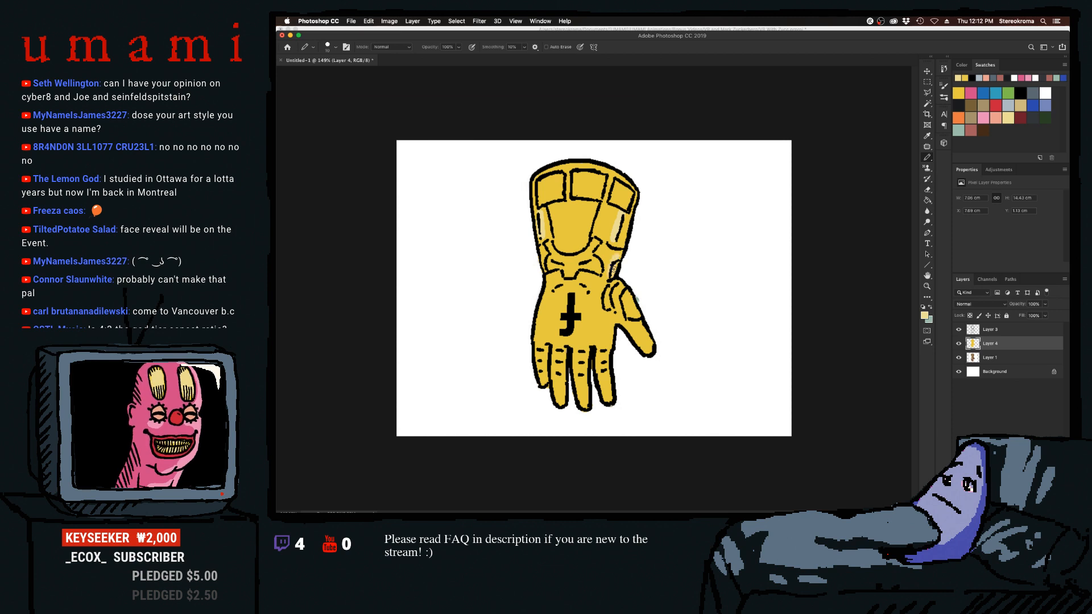
pyautogui.press('super+z')
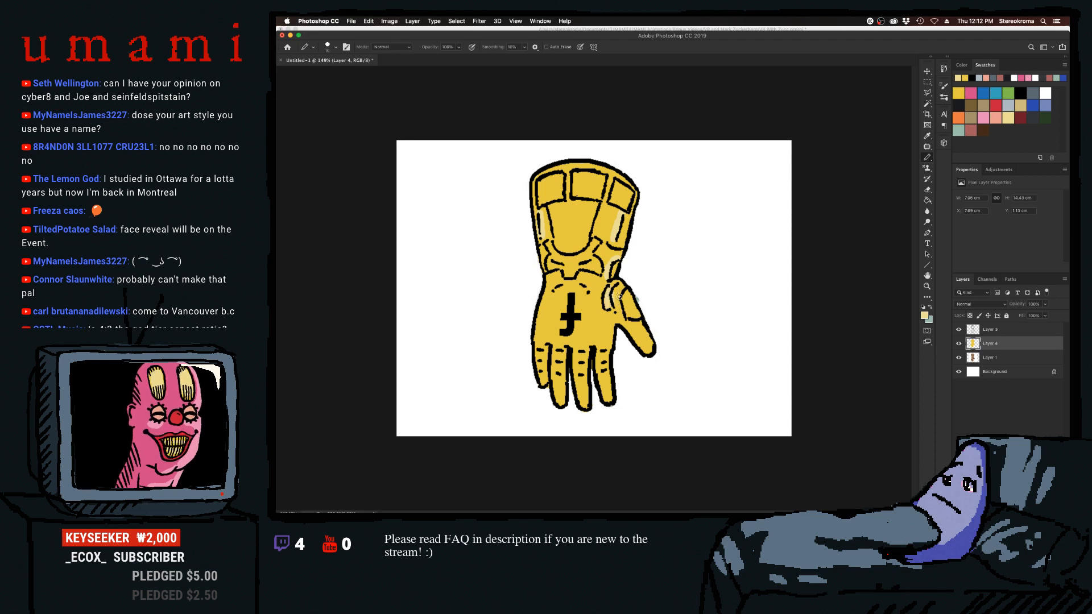
# Paint pale yellow highlights along the thumb and down the lengths of the fingers.
pyautogui.moveTo(621, 298)
pyautogui.mouseDown()
pyautogui.moveTo(653, 344)
pyautogui.moveTo(637, 325)
pyautogui.moveTo(611, 401)
pyautogui.mouseUp()
pyautogui.moveTo(588, 345); pyautogui.dragTo(587, 397)
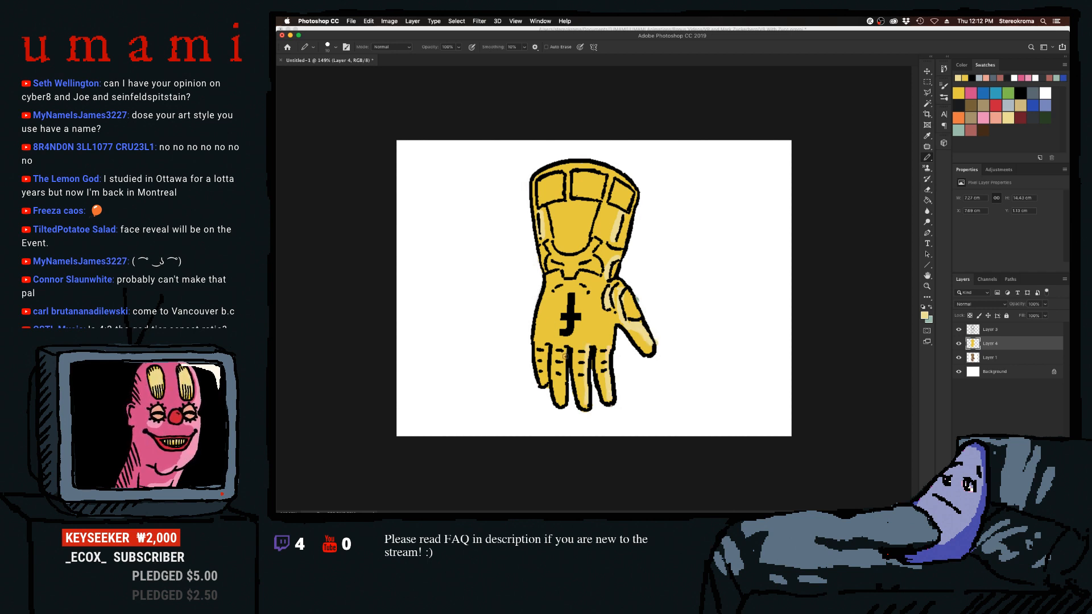
pyautogui.moveTo(565, 356); pyautogui.dragTo(560, 406)
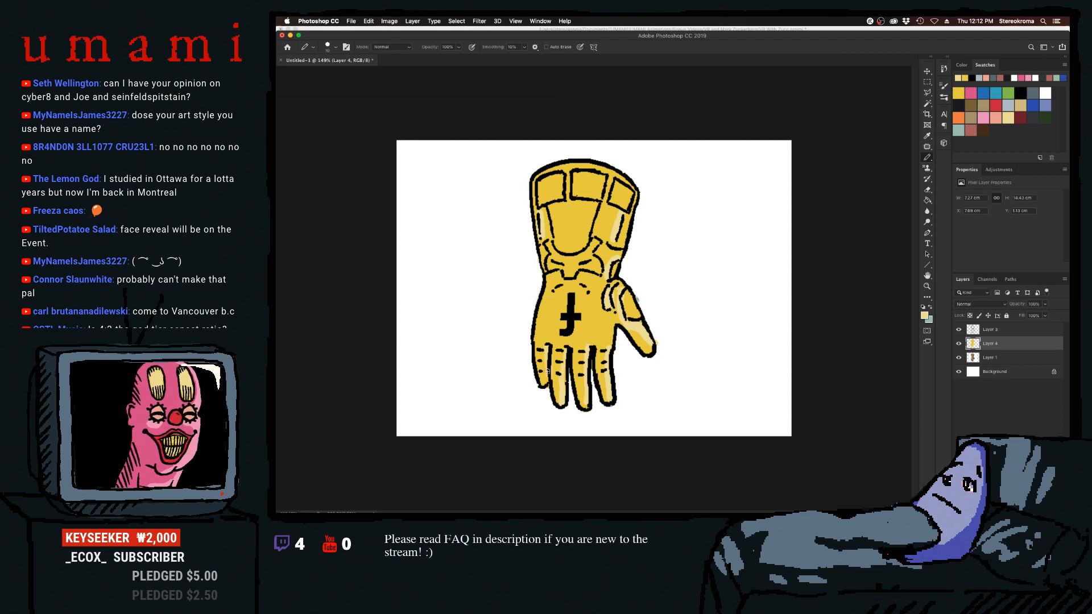
# Paint the upside-down f on the back of the hand blue on Layer 3 and touch up its edges in black.
pyautogui.click(1031, 105)
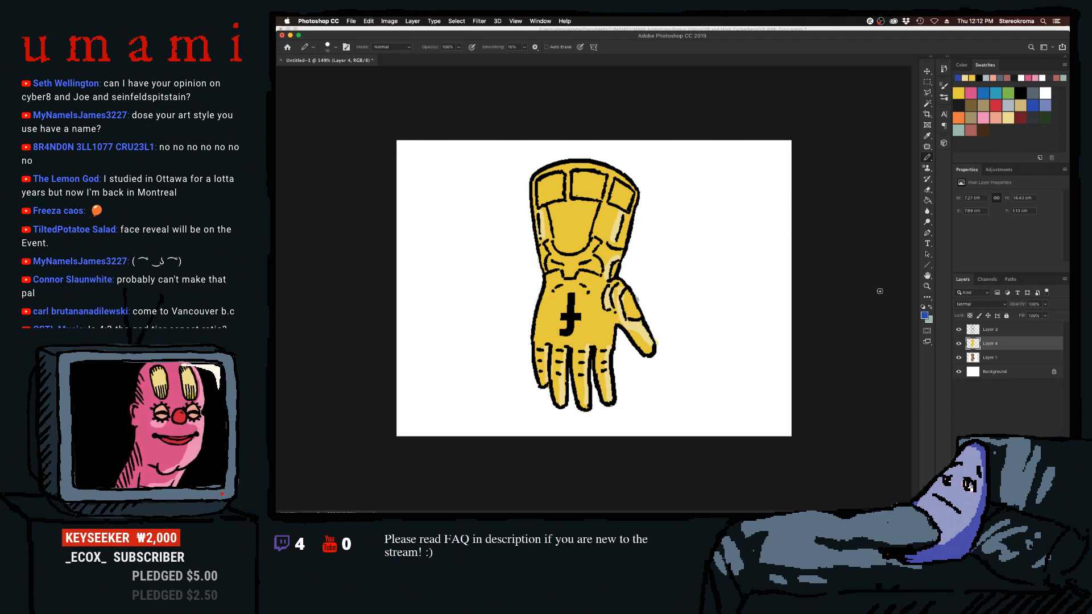
pyautogui.click(988, 332)
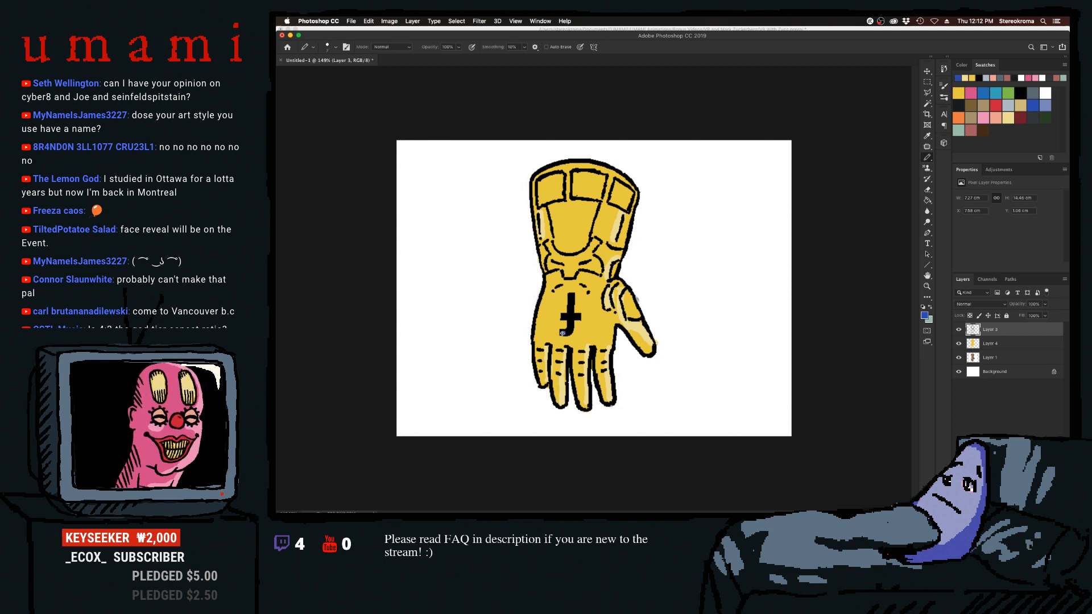
pyautogui.moveTo(562, 333)
pyautogui.mouseDown()
pyautogui.moveTo(571, 296)
pyautogui.moveTo(571, 328)
pyautogui.mouseUp()
pyautogui.press('super+z')
pyautogui.press('super+z')
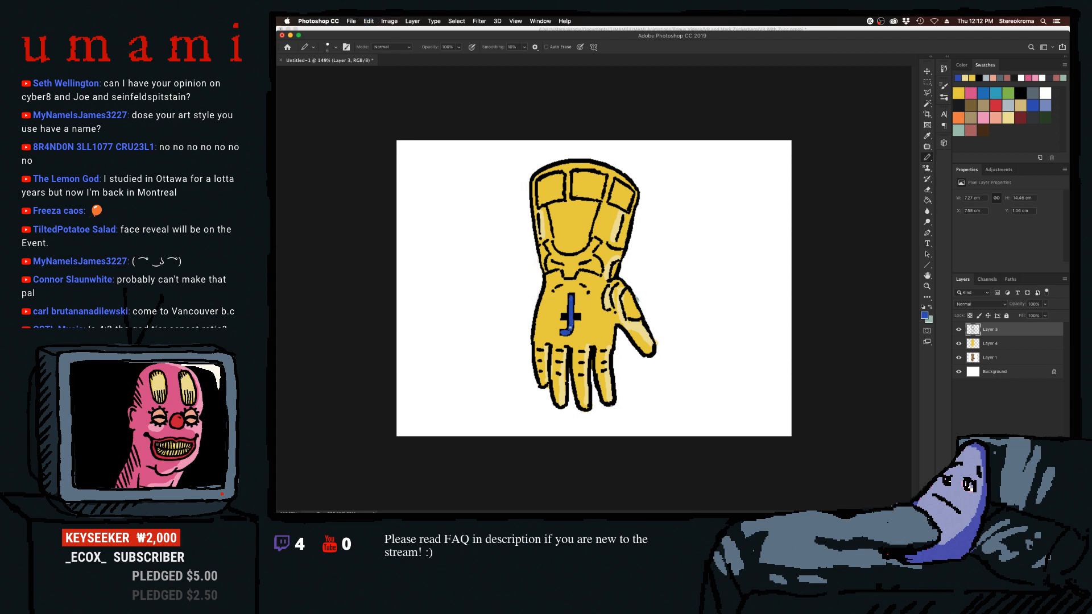
pyautogui.moveTo(562, 316); pyautogui.dragTo(579, 316)
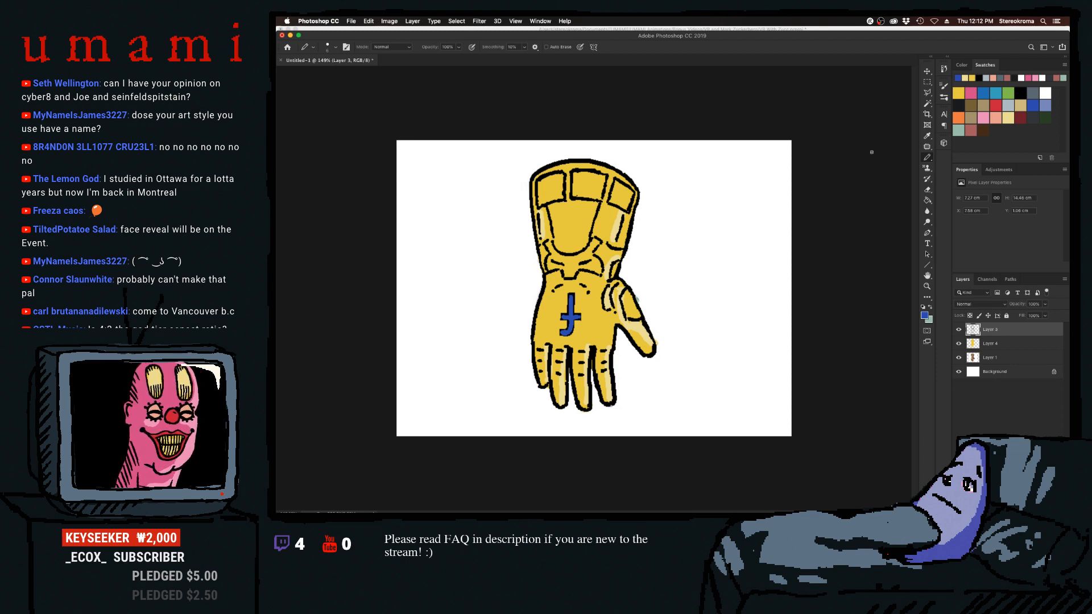
pyautogui.click(1020, 94)
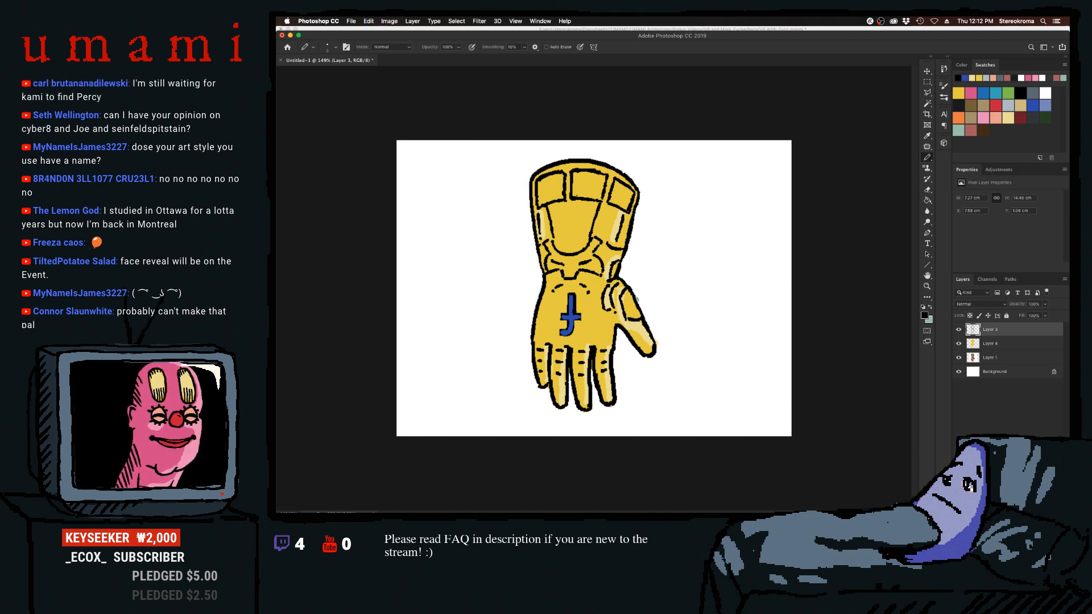
pyautogui.moveTo(575, 321); pyautogui.dragTo(569, 334)
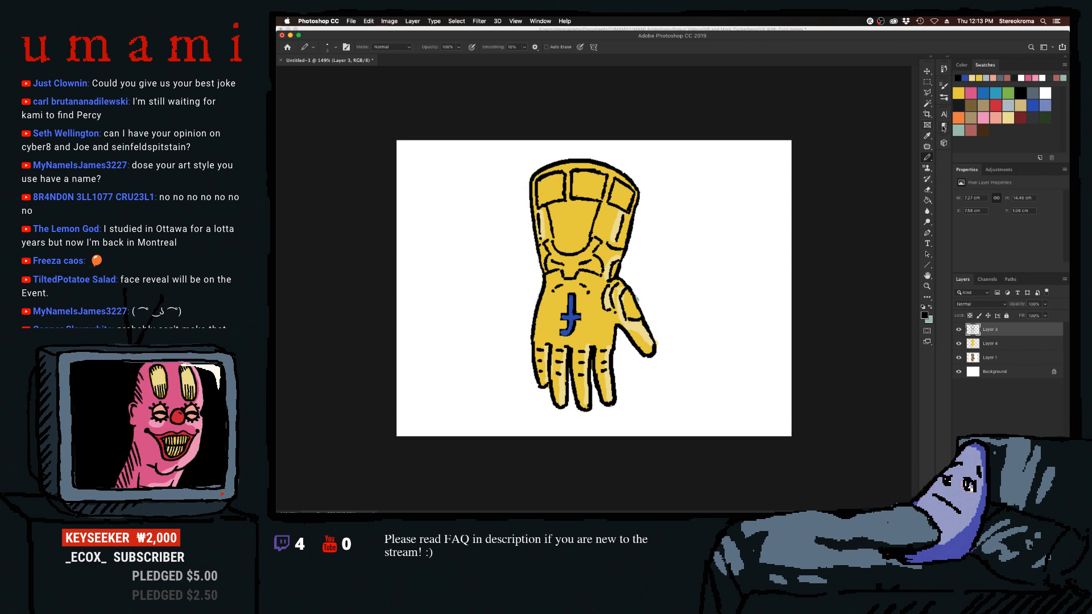
# Paint pale yellow highlights on Layer 4 across the back of the hand just below the wrist.
pyautogui.click(1007, 117)
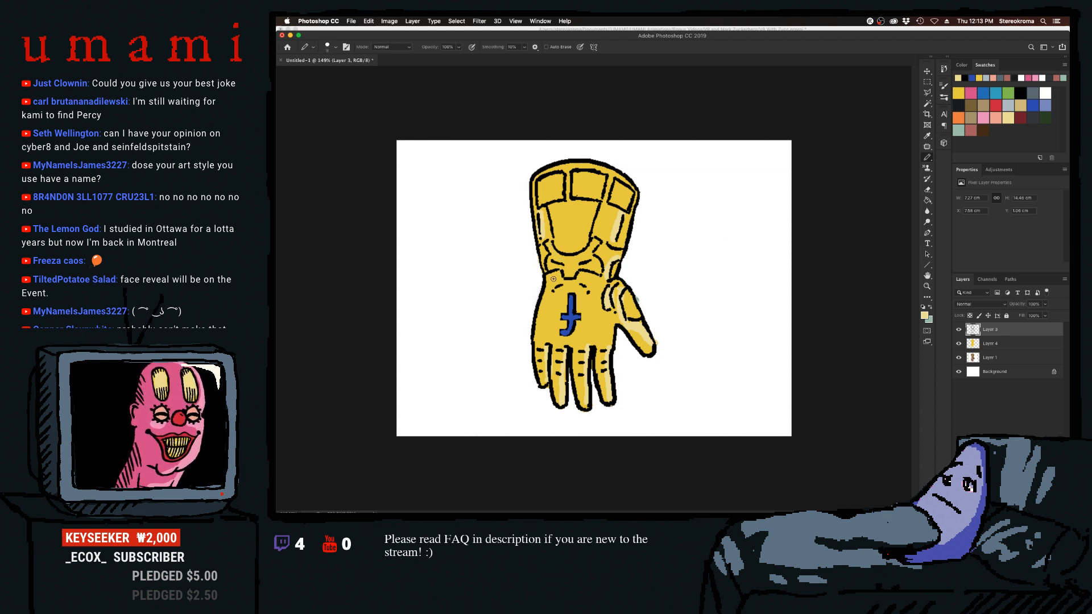
pyautogui.click(992, 344)
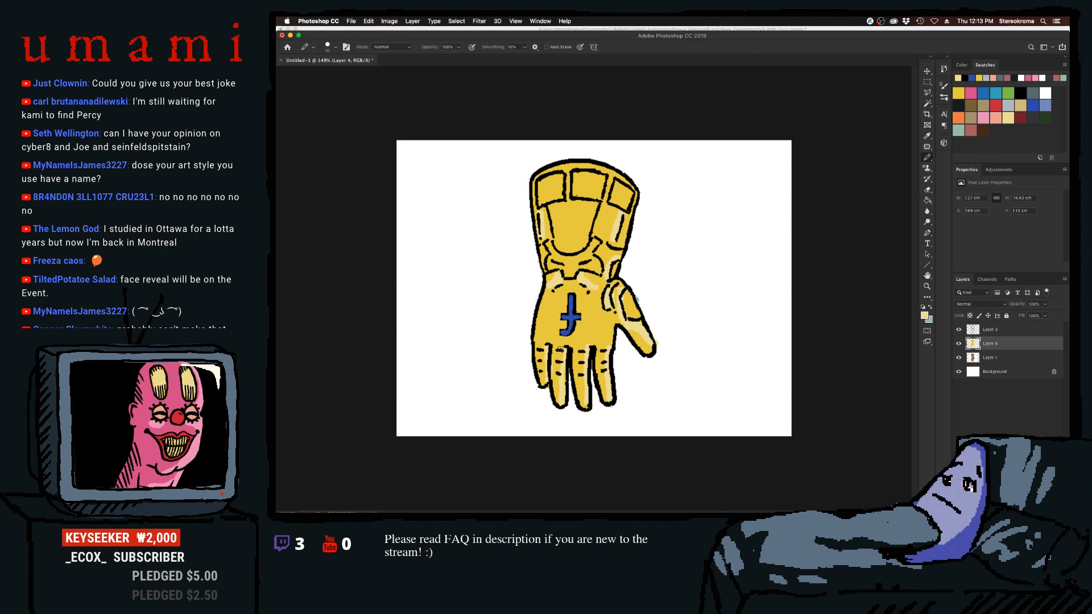
pyautogui.click(958, 117)
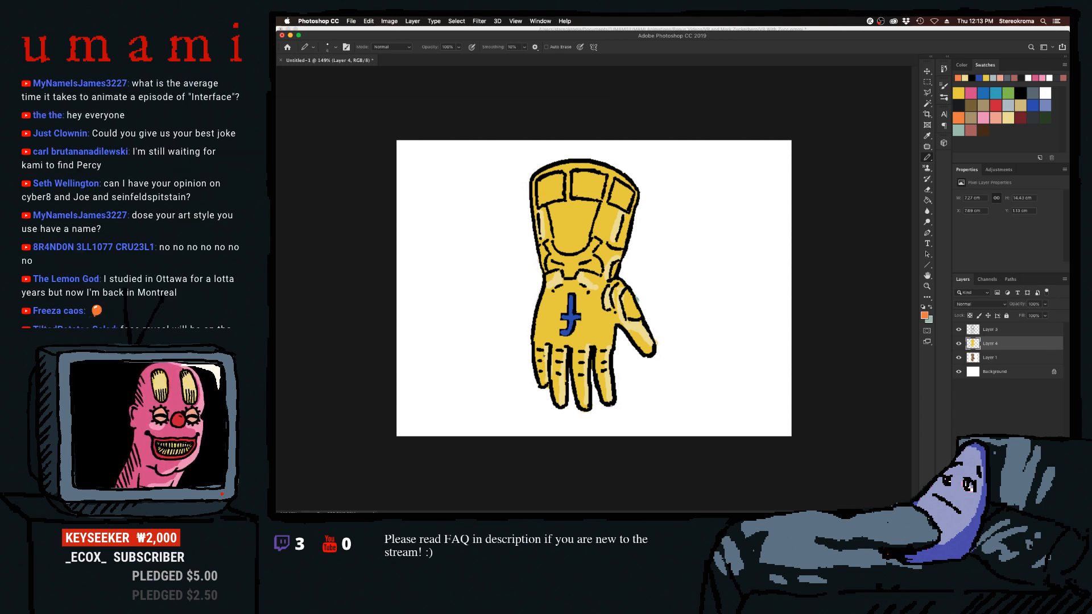
pyautogui.moveTo(544, 349); pyautogui.dragTo(545, 382)
pyautogui.press('super+z')
pyautogui.press('super+z')
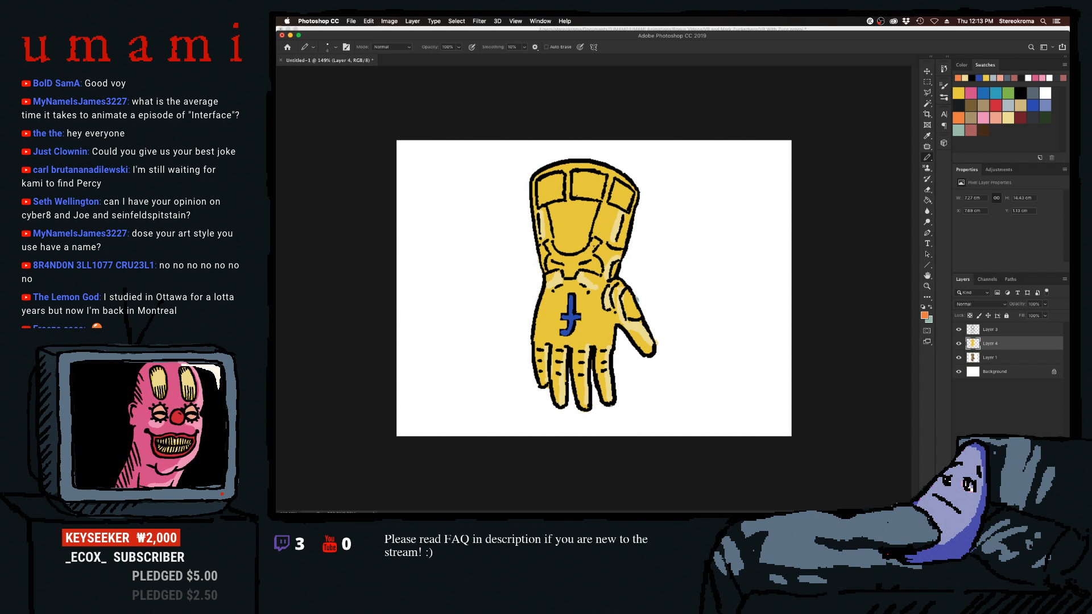
pyautogui.moveTo(435, 174); pyautogui.dragTo(420, 368)
pyautogui.press('super+z')
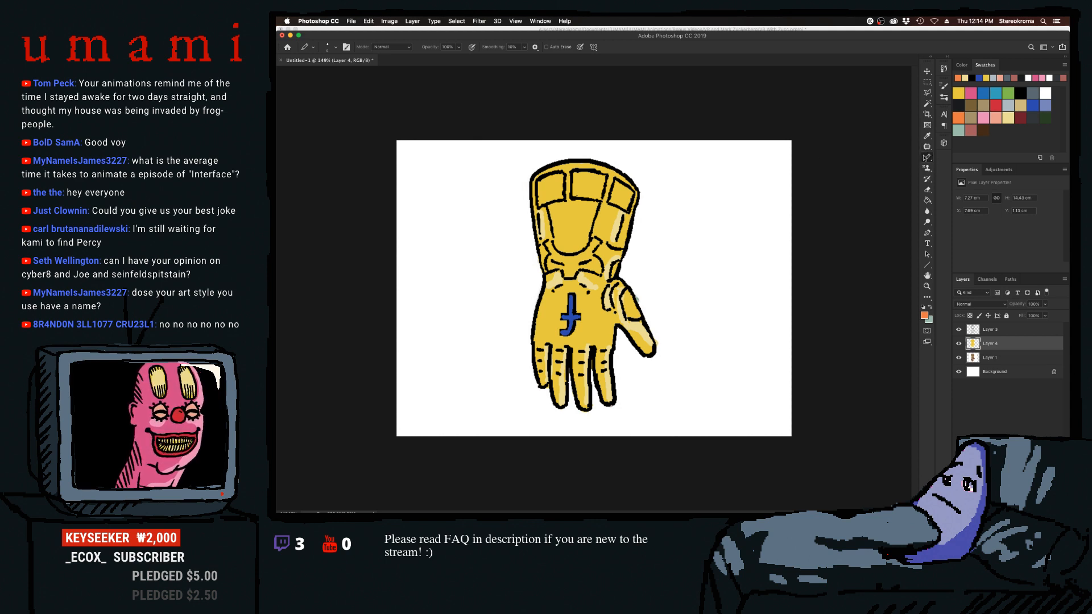
pyautogui.moveTo(719, 170); pyautogui.dragTo(662, 263)
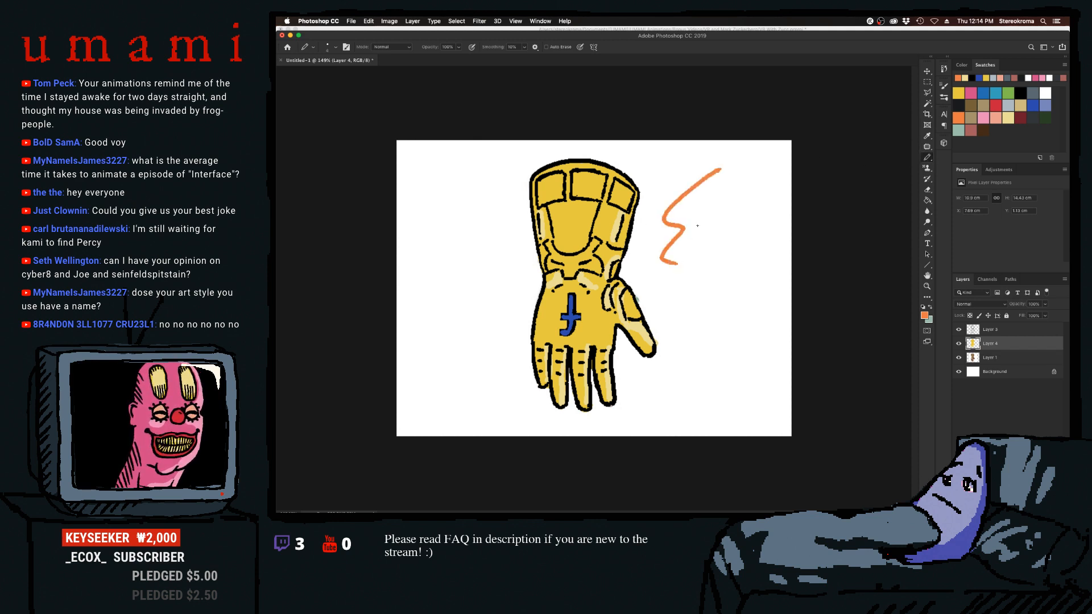
pyautogui.hotkey('ctrl', 'z')
pyautogui.click(1021, 92)
pyautogui.moveTo(683, 180)
pyautogui.mouseDown()
pyautogui.moveTo(705, 267)
pyautogui.moveTo(739, 182)
pyautogui.mouseUp()
pyautogui.hotkey('ctrl', 'z')
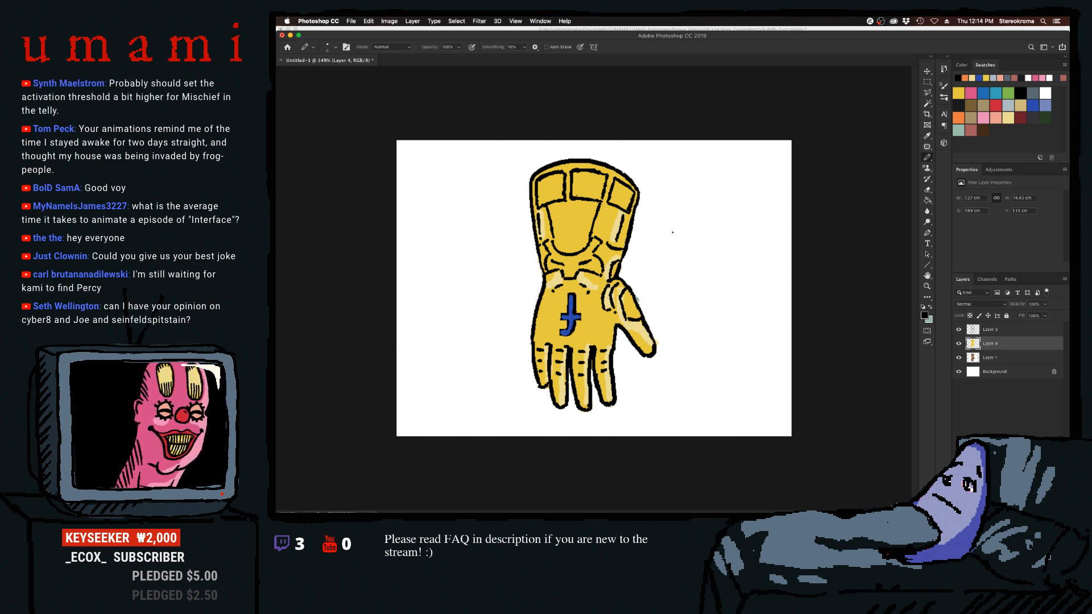
pyautogui.moveTo(417, 230)
pyautogui.mouseDown()
pyautogui.moveTo(426, 259)
pyautogui.moveTo(430, 346)
pyautogui.moveTo(730, 323)
pyautogui.moveTo(714, 210)
pyautogui.moveTo(400, 242)
pyautogui.moveTo(482, 218)
pyautogui.moveTo(733, 206)
pyautogui.moveTo(759, 323)
pyautogui.mouseUp()
pyautogui.press('super+z')
pyautogui.moveTo(430, 345); pyautogui.dragTo(769, 323)
pyautogui.press('super+z')
pyautogui.moveTo(428, 352); pyautogui.dragTo(761, 322)
pyautogui.press('super+z')
pyautogui.press('super+z')
pyautogui.press('super+z')
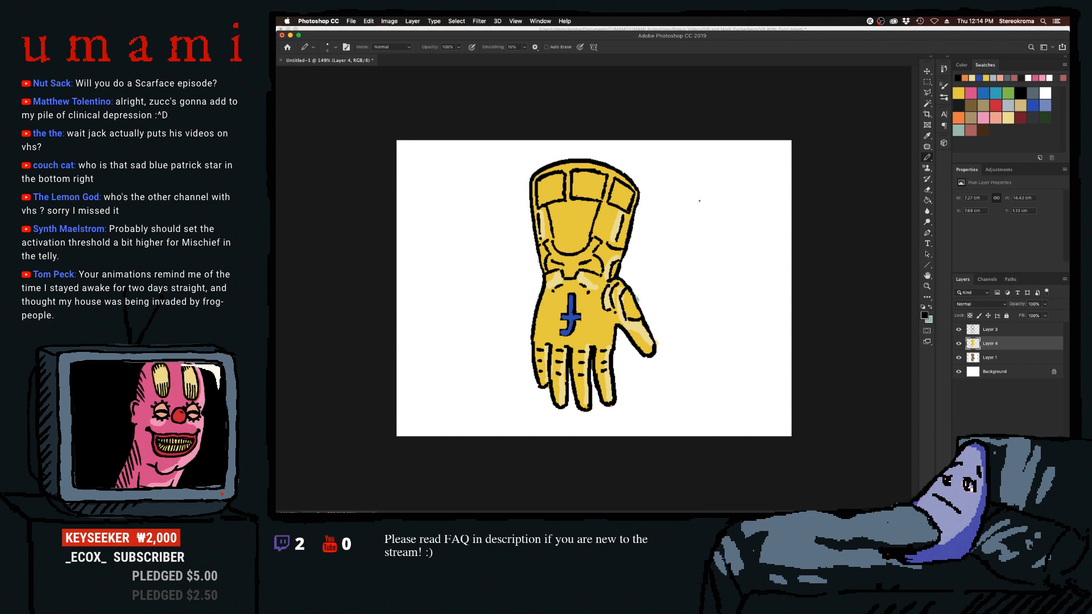
pyautogui.moveTo(691, 187)
pyautogui.mouseDown()
pyautogui.moveTo(685, 216)
pyautogui.moveTo(719, 210)
pyautogui.moveTo(677, 239)
pyautogui.mouseUp()
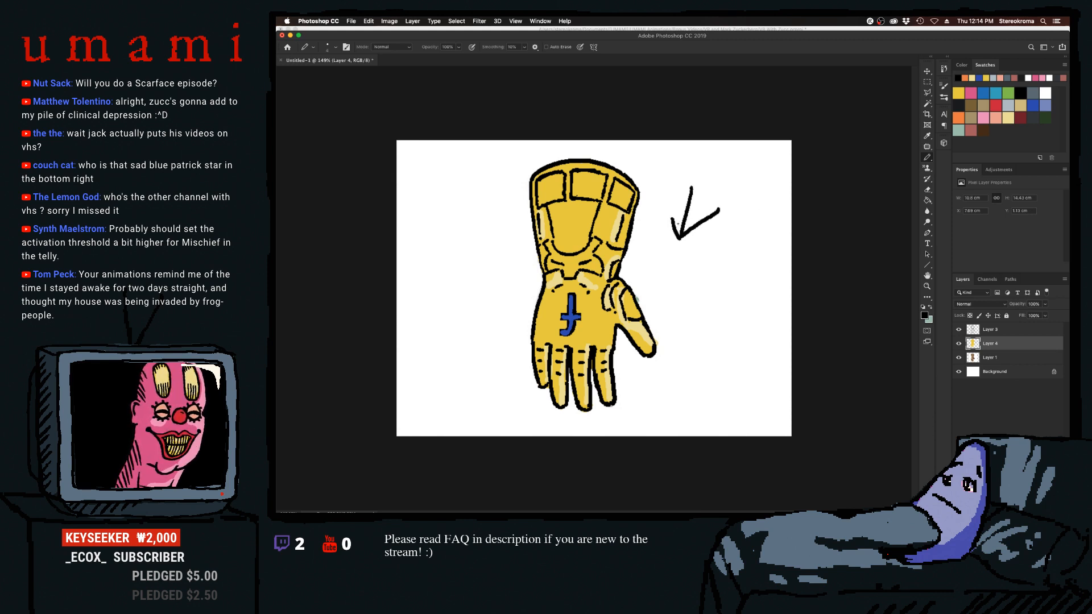
pyautogui.press('super+z')
pyautogui.press('super+z')
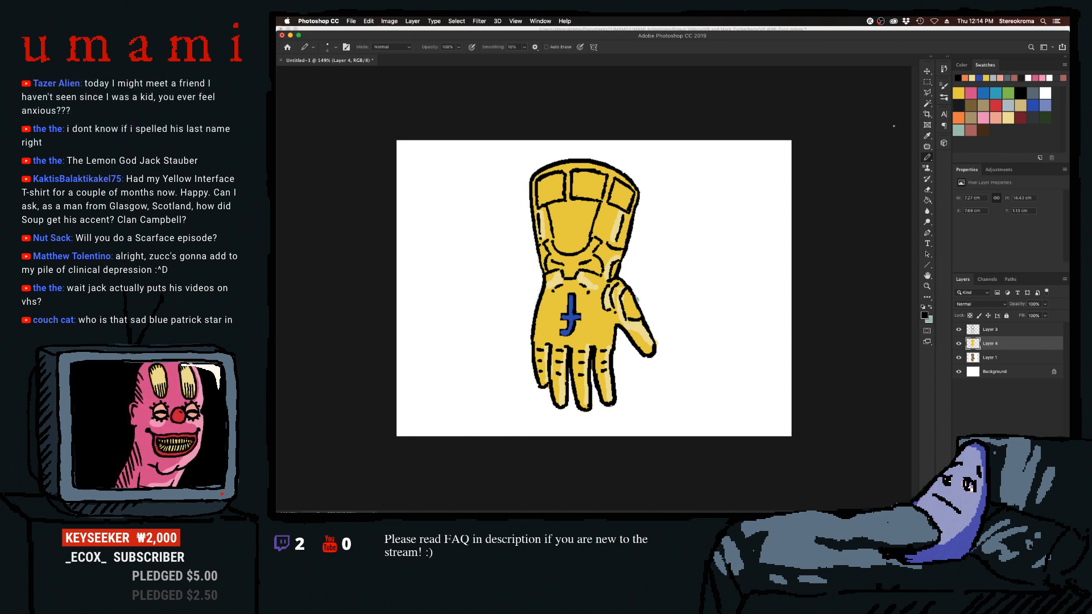
# Check the colouring and line art by hiding and re-showing Layer 4 and Layer 3 in turn.
pyautogui.click(958, 344)
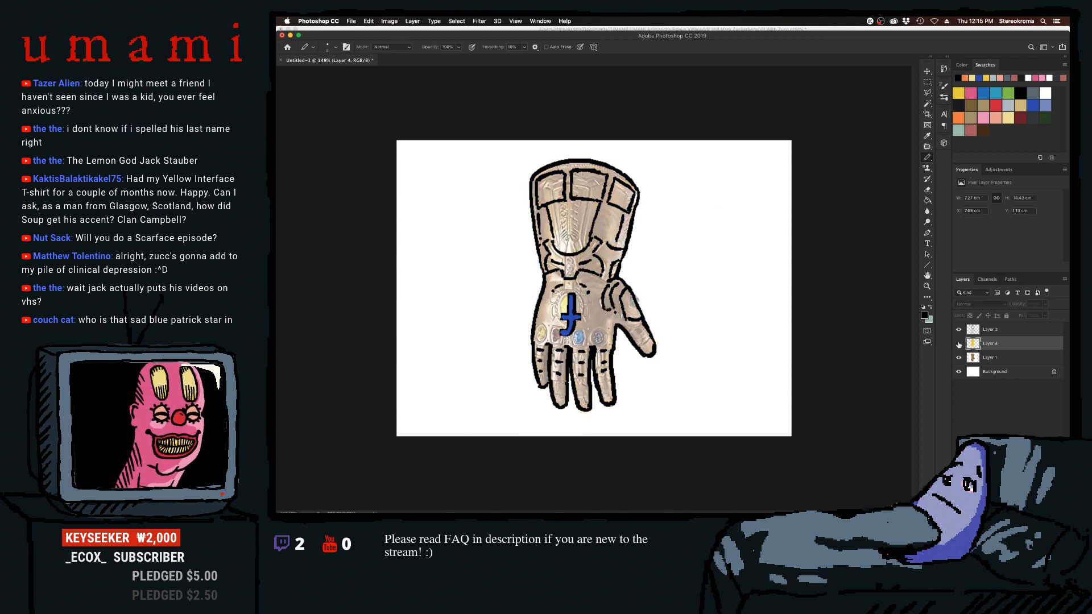
pyautogui.click(959, 344)
pyautogui.click(959, 329)
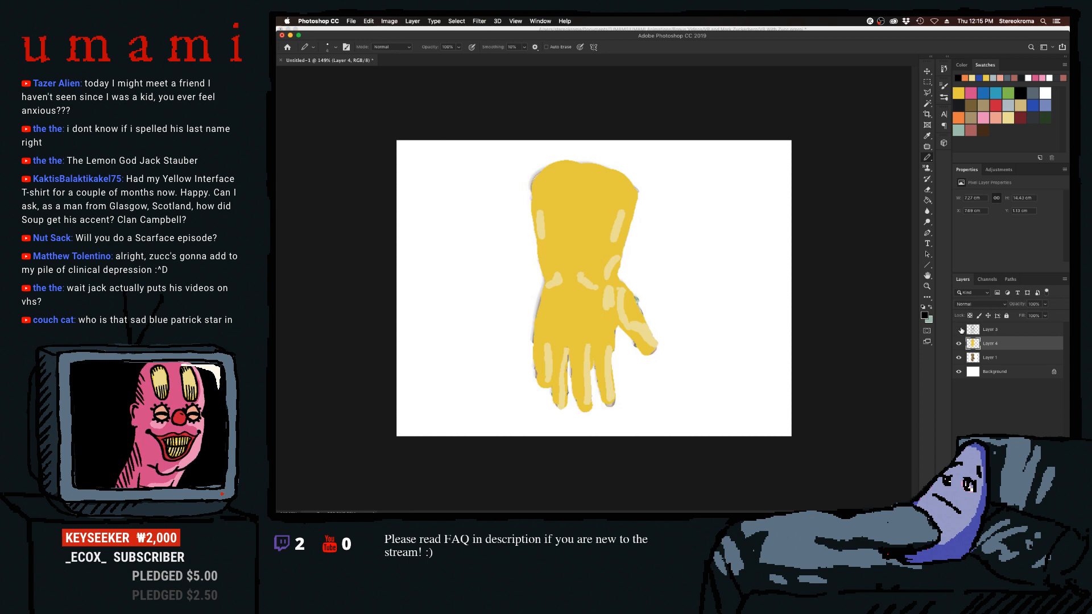
pyautogui.click(960, 329)
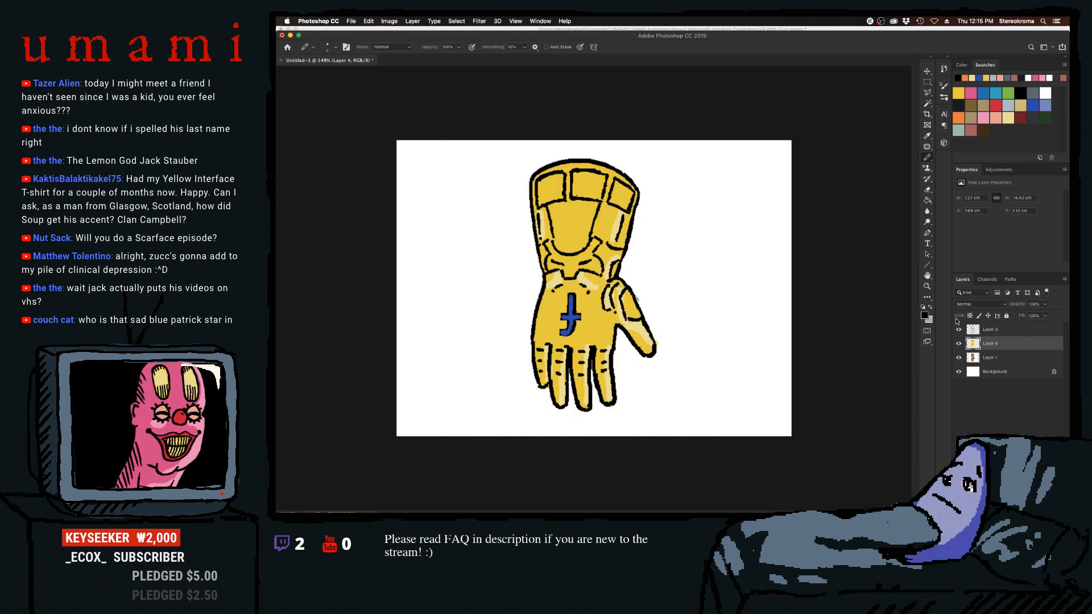
# Paint orange shading beside the knuckle marks and wrist creases, and as lengthwise lines on the forearm's central plate.
pyautogui.click(959, 117)
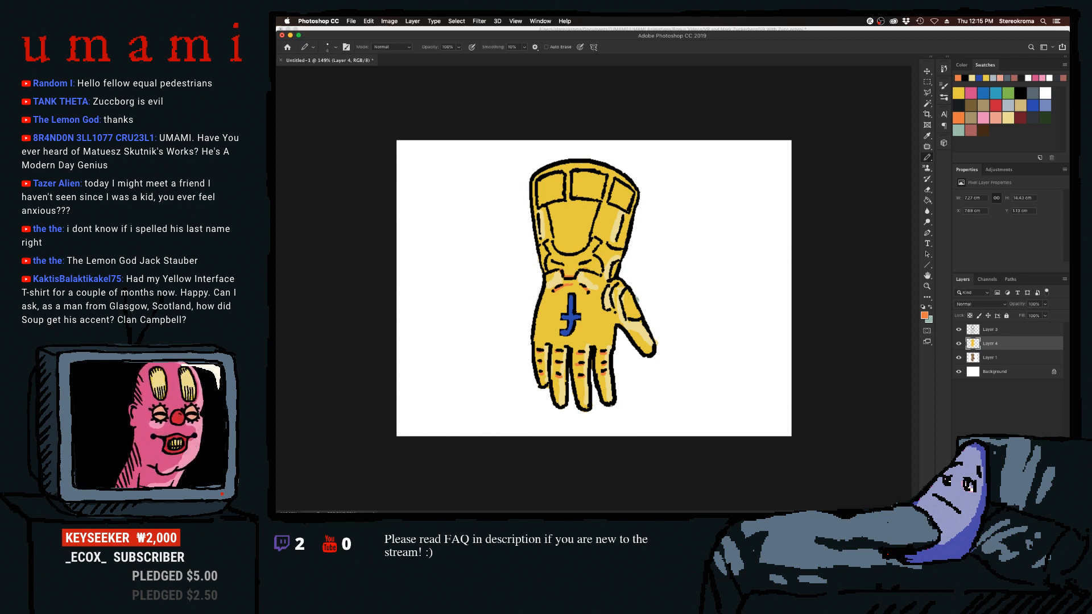
pyautogui.moveTo(596, 258); pyautogui.dragTo(601, 271)
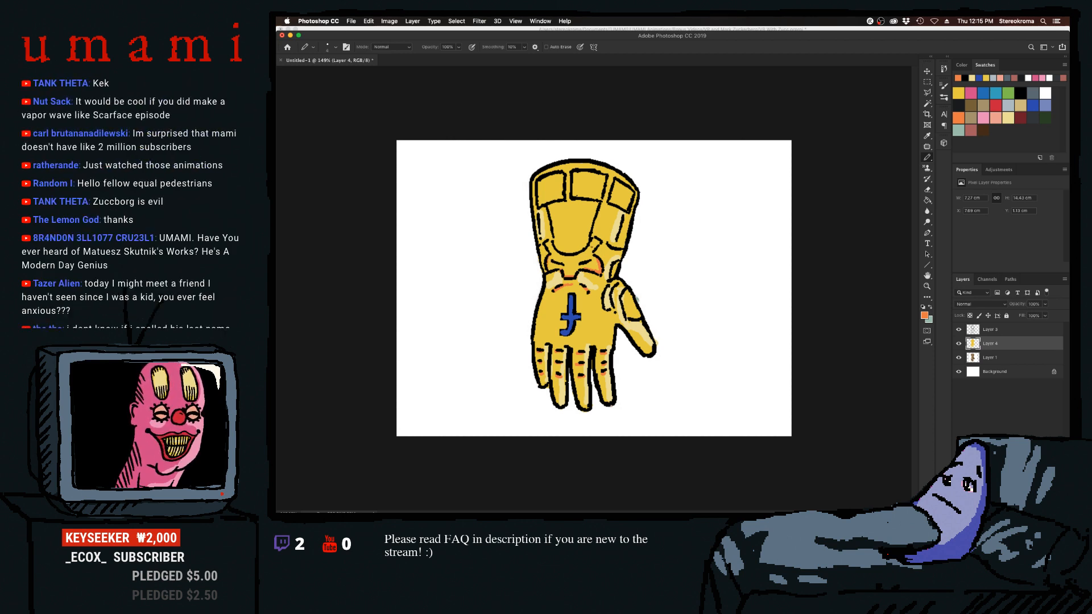
pyautogui.moveTo(592, 239); pyautogui.dragTo(599, 243)
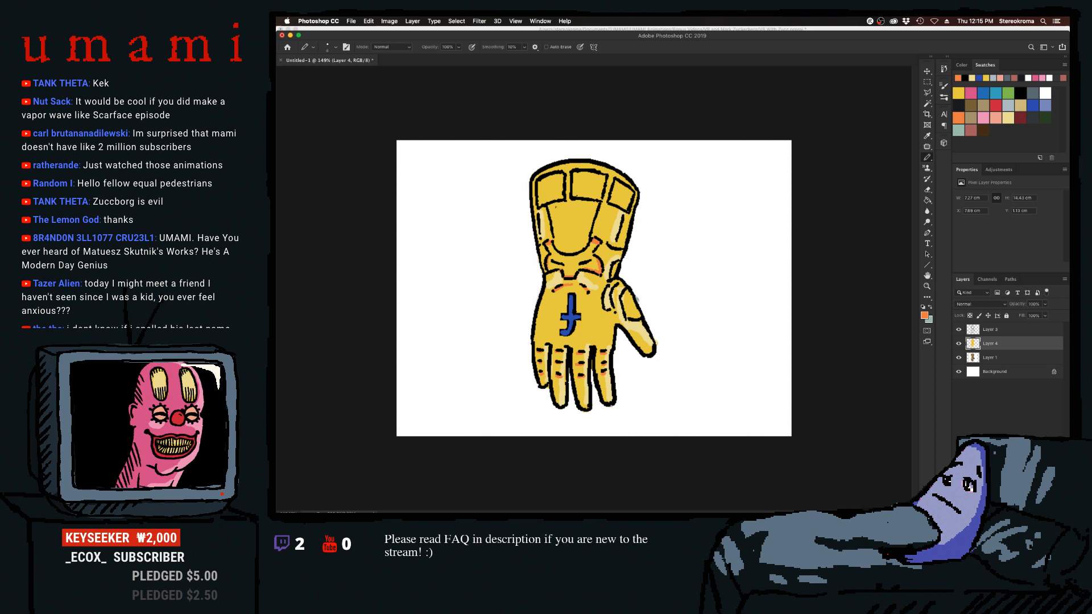
pyautogui.moveTo(561, 250)
pyautogui.mouseDown()
pyautogui.moveTo(555, 211)
pyautogui.moveTo(569, 252)
pyautogui.moveTo(587, 210)
pyautogui.mouseUp()
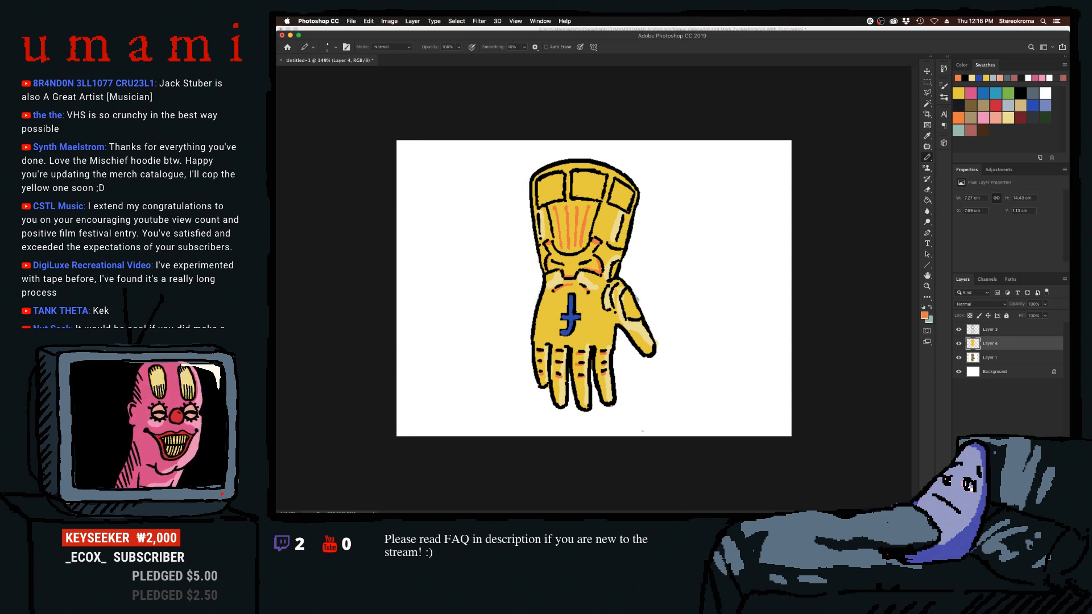
# Save the drawing as Glove Closeup.psd in Photoshop format in the VR and Mark Zuckerberg folder.
pyautogui.click(351, 21)
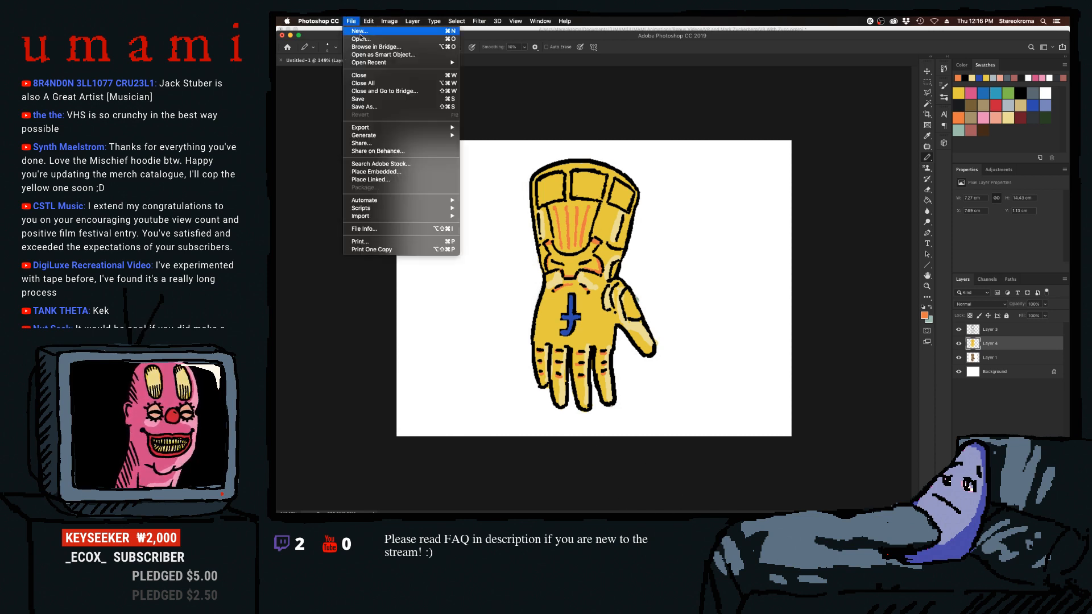
pyautogui.click(383, 107)
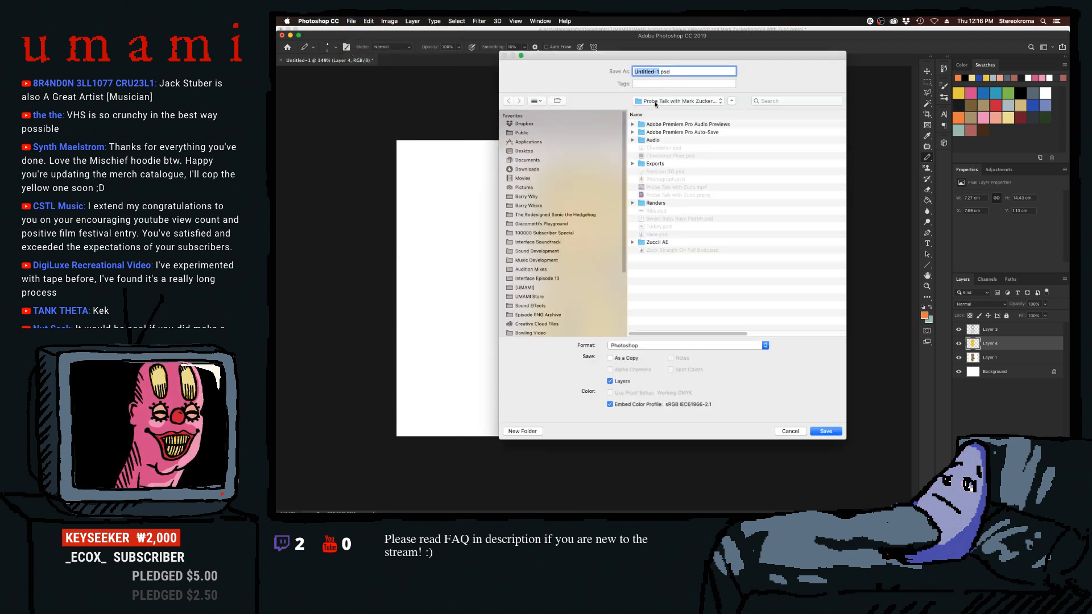
pyautogui.scroll(-3, 569, 306)
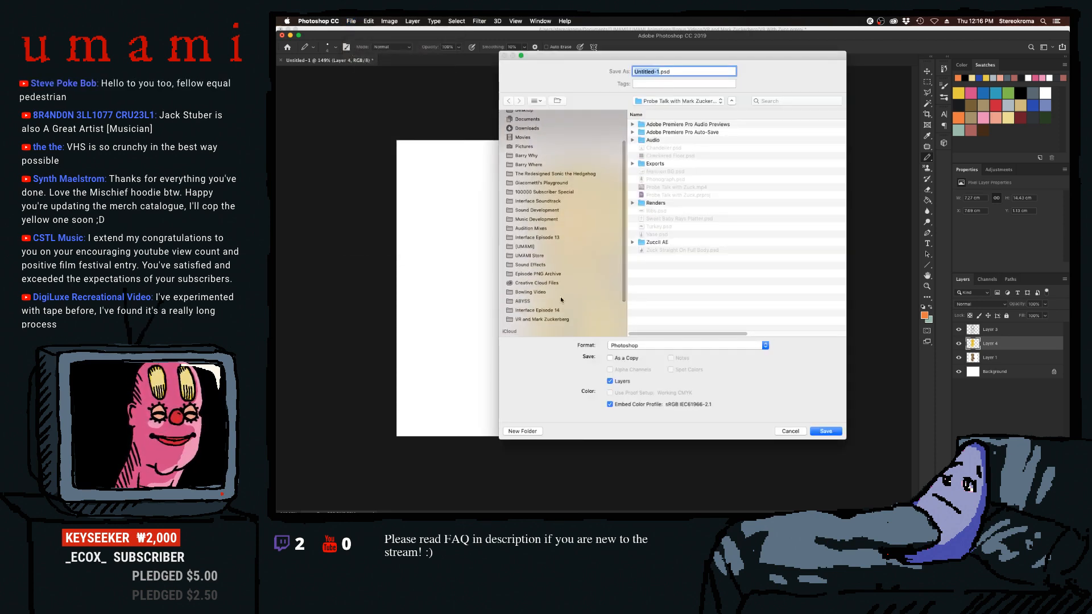
pyautogui.click(557, 319)
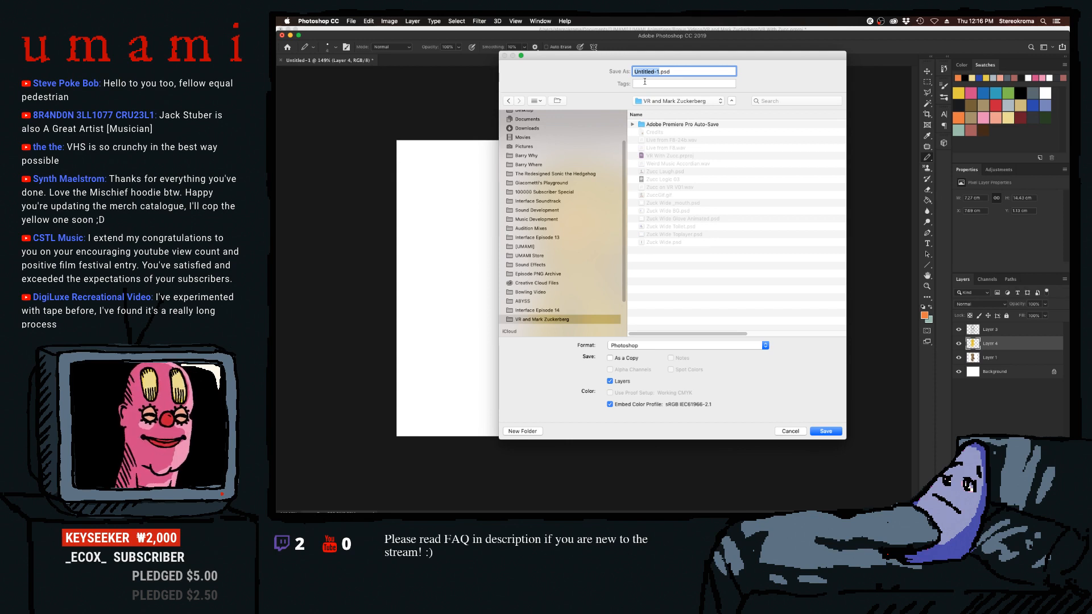
pyautogui.write('Glove Clos')
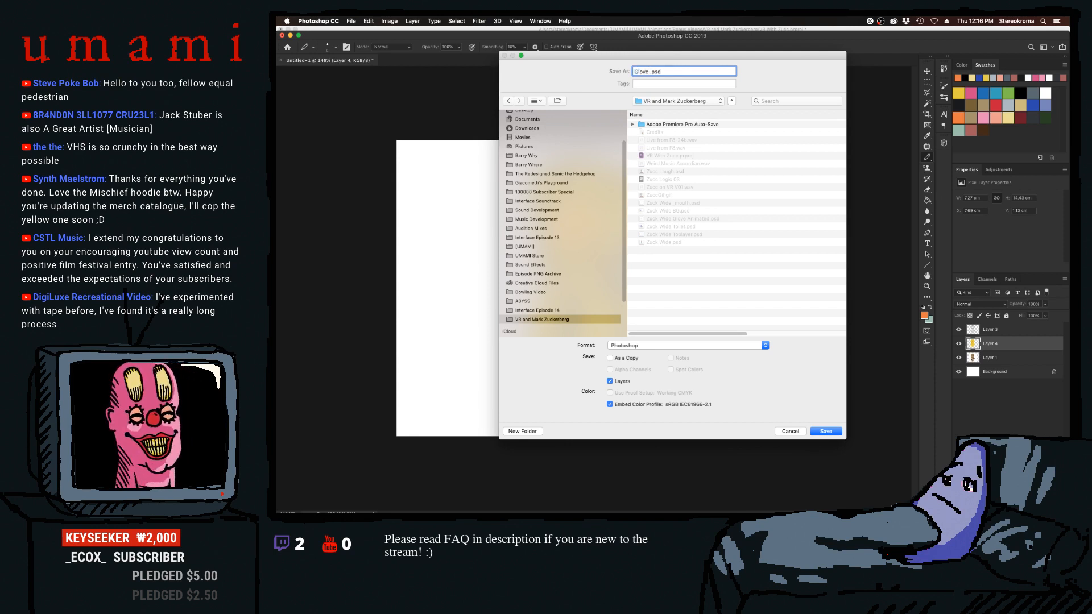
pyautogui.write('eup')
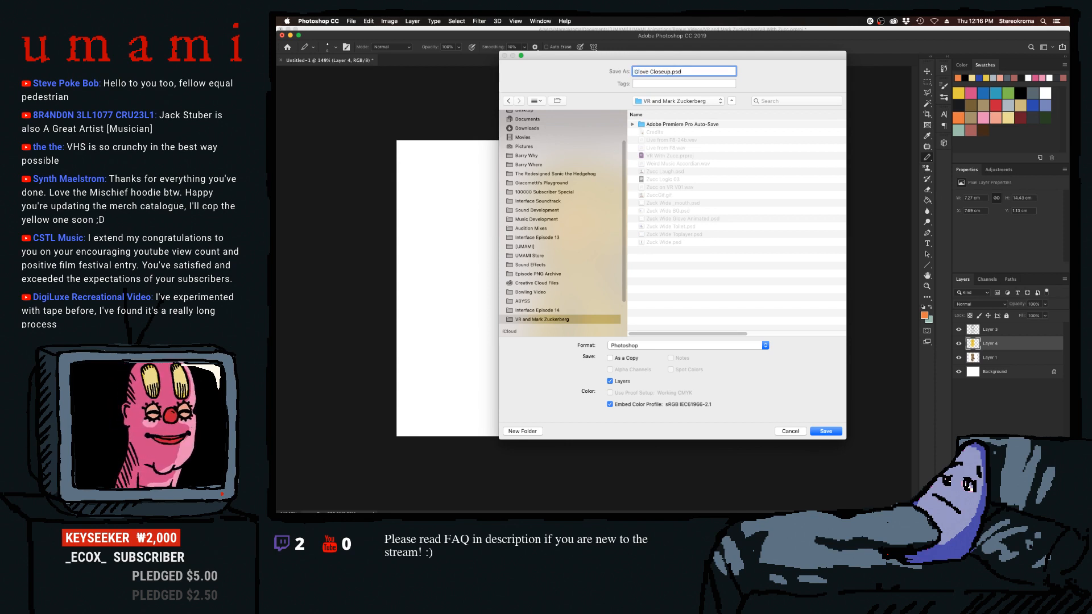
pyautogui.press('Return')
pyautogui.press('Return')
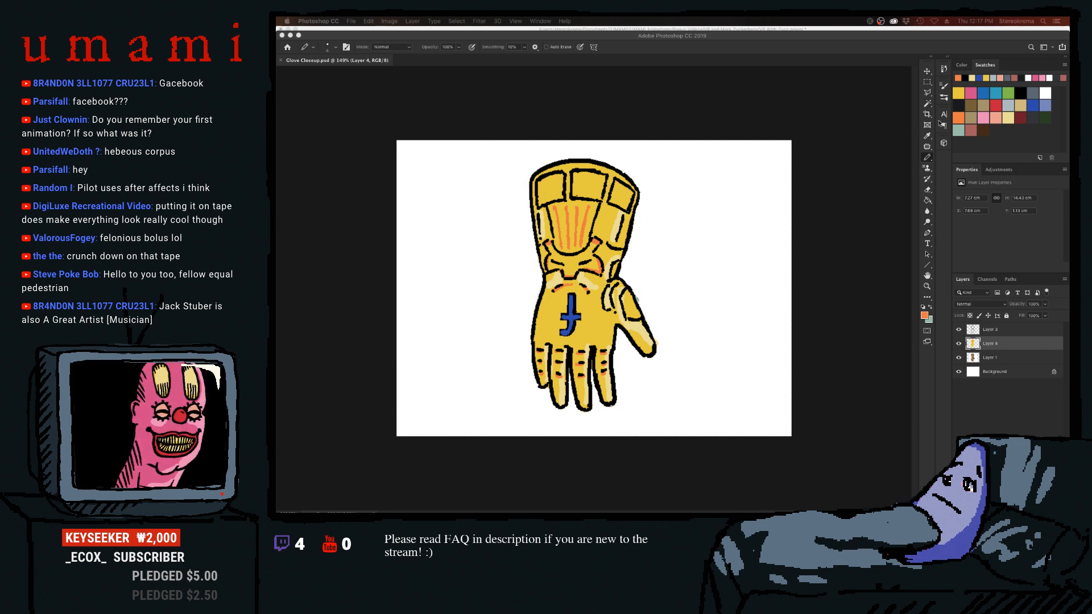
# Inspect the finished gauntlet by hiding and re-showing the reference photo, colour and line-art layers.
pyautogui.click(1019, 92)
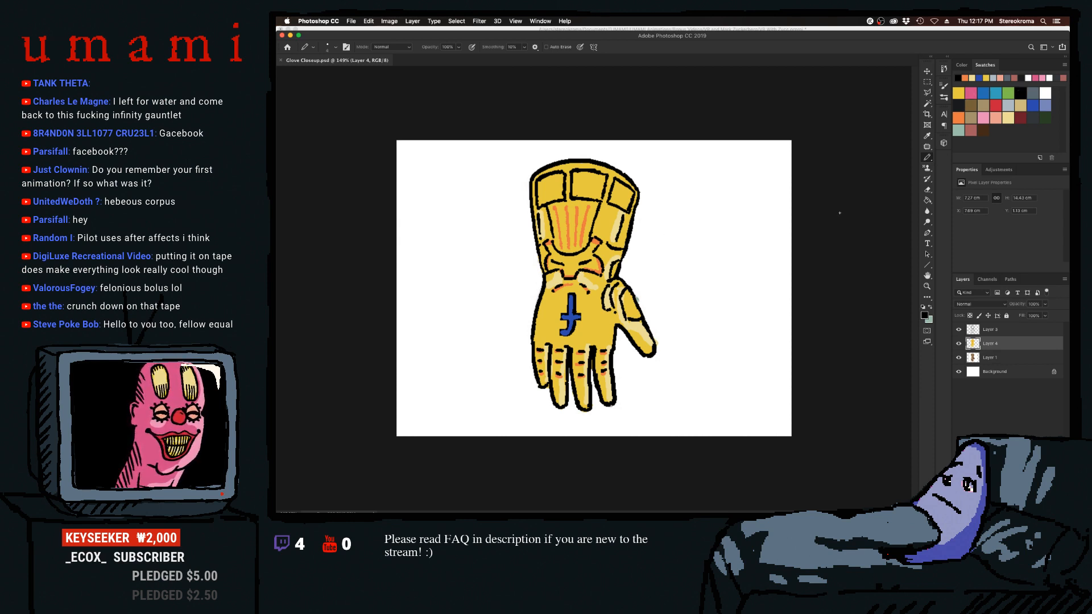
pyautogui.click(959, 357)
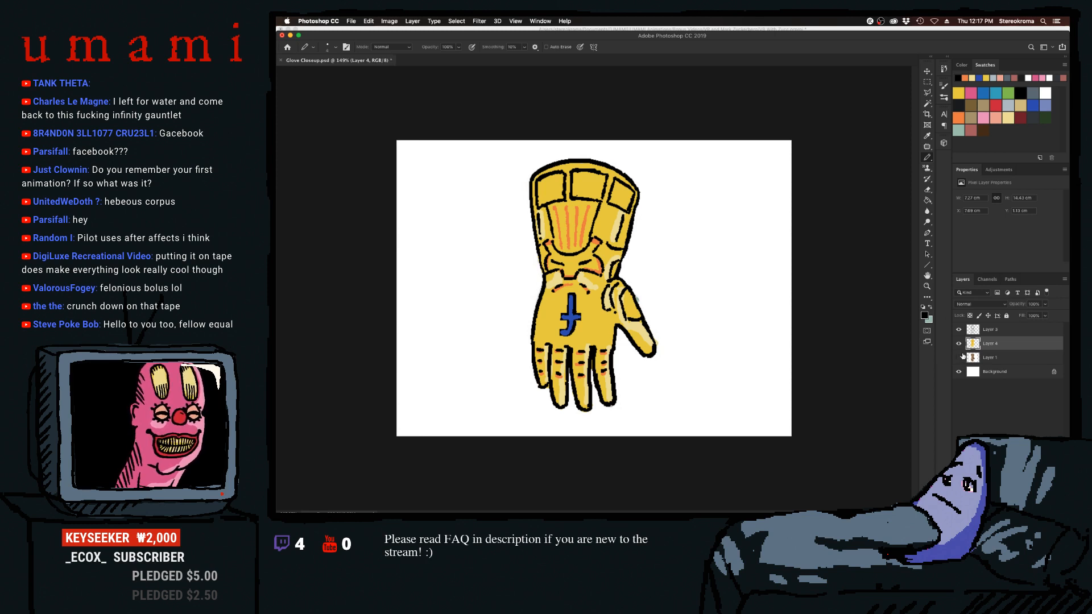
pyautogui.click(959, 342)
pyautogui.click(959, 343)
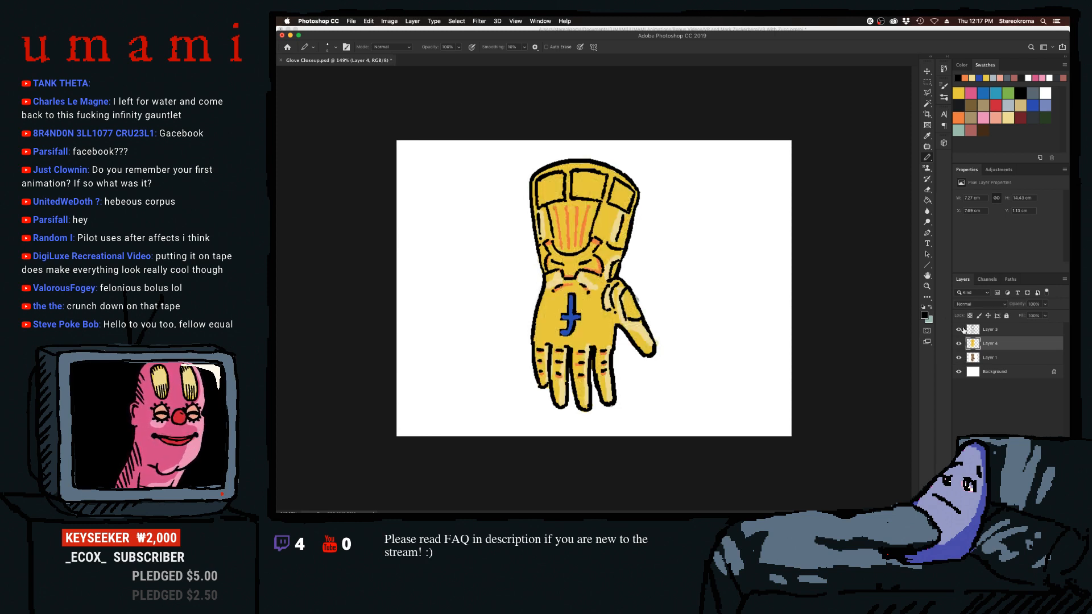
pyautogui.click(959, 329)
pyautogui.click(958, 330)
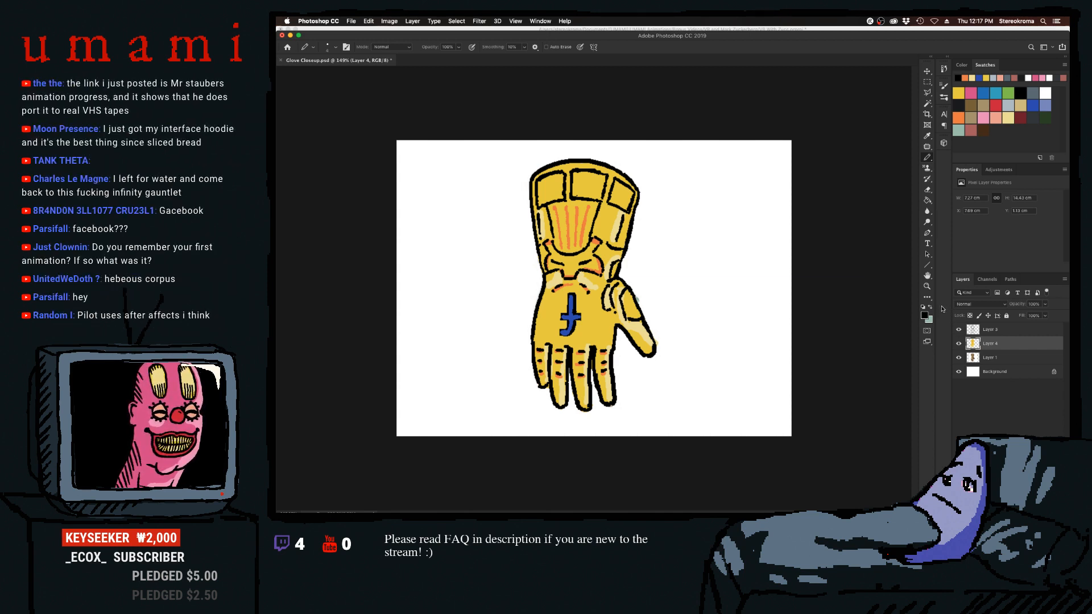
pyautogui.click(959, 330)
pyautogui.click(958, 330)
pyautogui.click(958, 343)
pyautogui.click(958, 343)
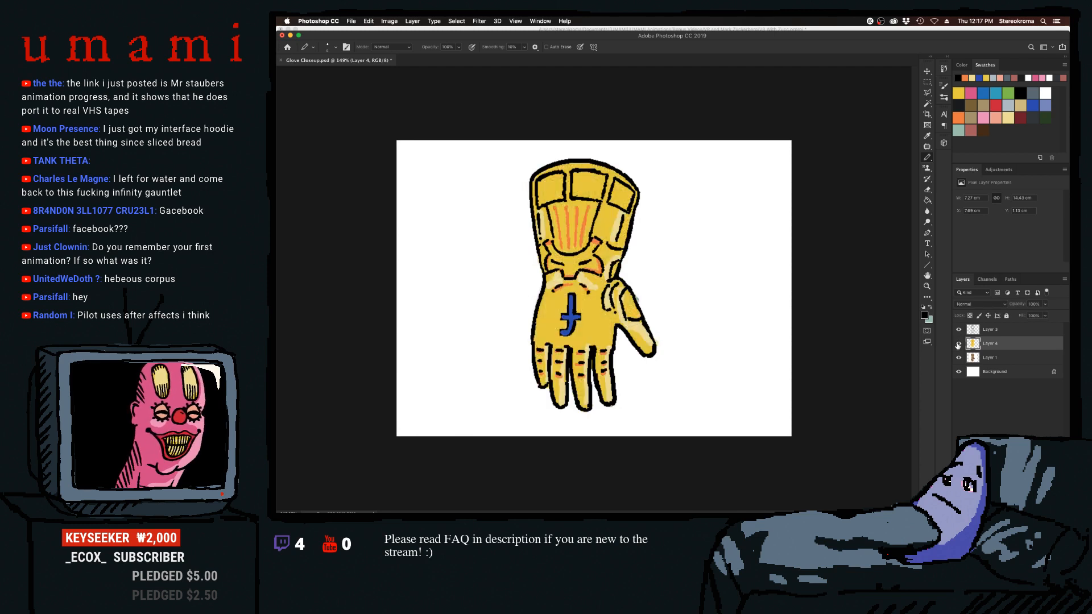
# Delete the reference photo layer, Layer 1, from the gauntlet drawing.
pyautogui.click(973, 356)
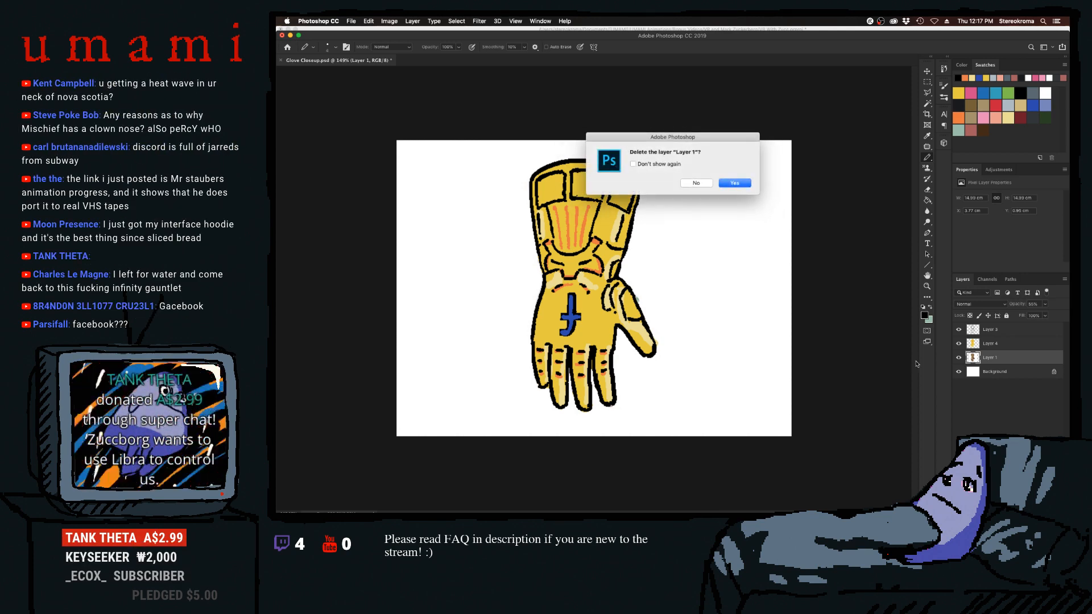
pyautogui.click(749, 181)
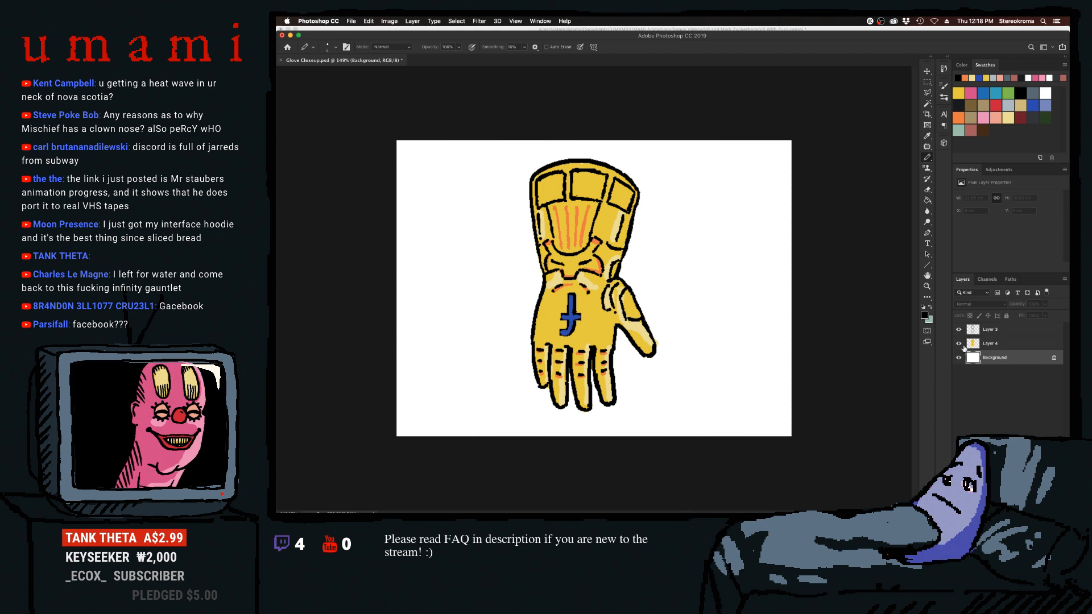
pyautogui.moveTo(683, 209)
pyautogui.mouseDown()
pyautogui.moveTo(669, 258)
pyautogui.moveTo(719, 270)
pyautogui.mouseUp()
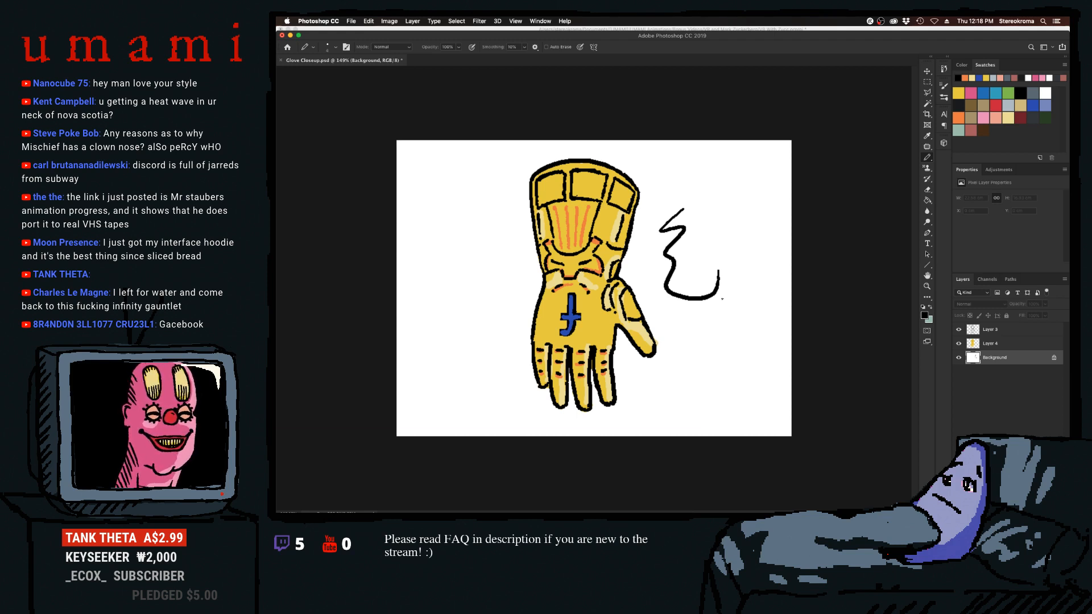
pyautogui.press('super+z')
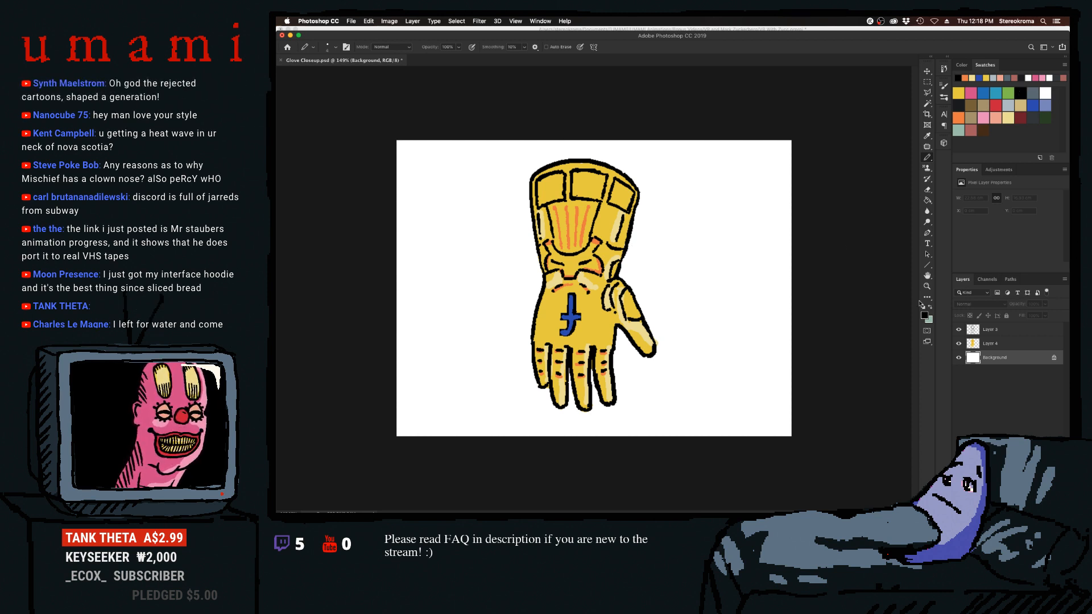
pyautogui.click(978, 334)
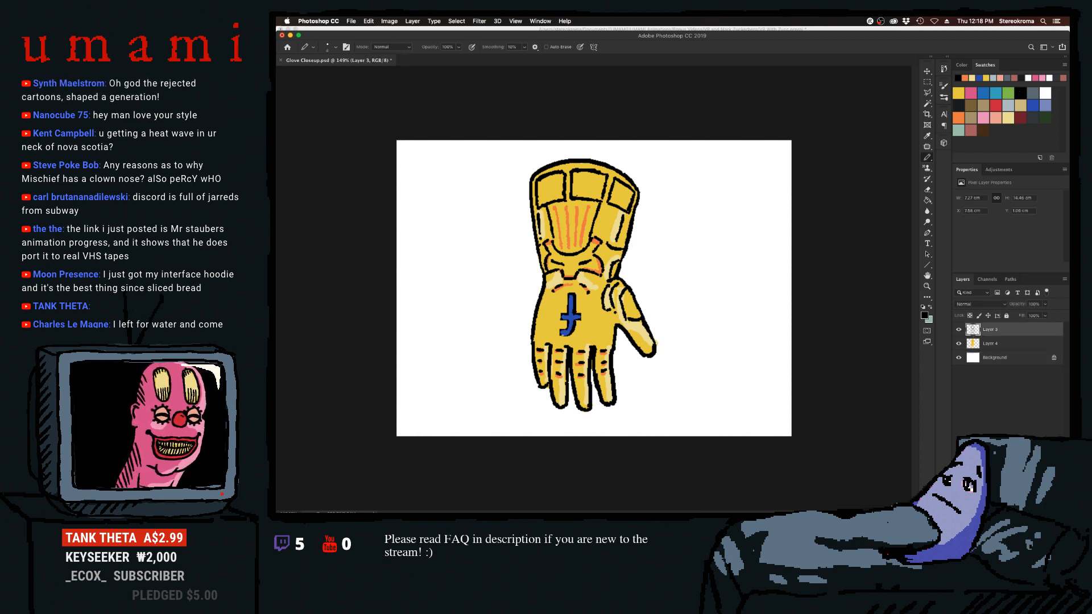
pyautogui.press('super+z')
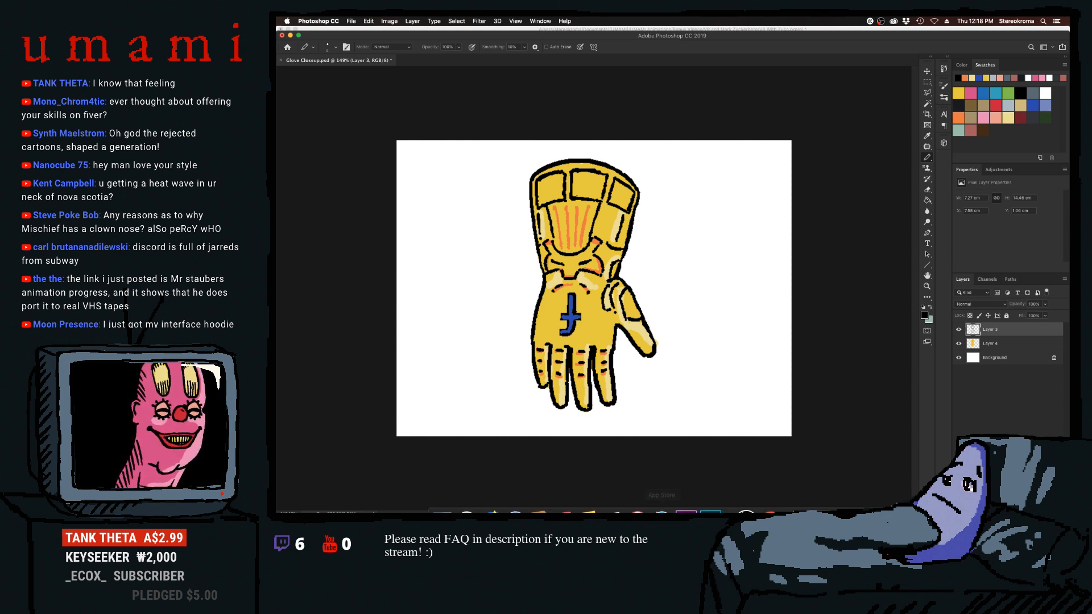
# Switch to Premiere Pro and review the wide shot and face close-ups in the VR With the Zucc sequence against the glove drawing.
pyautogui.moveTo(658, 501)
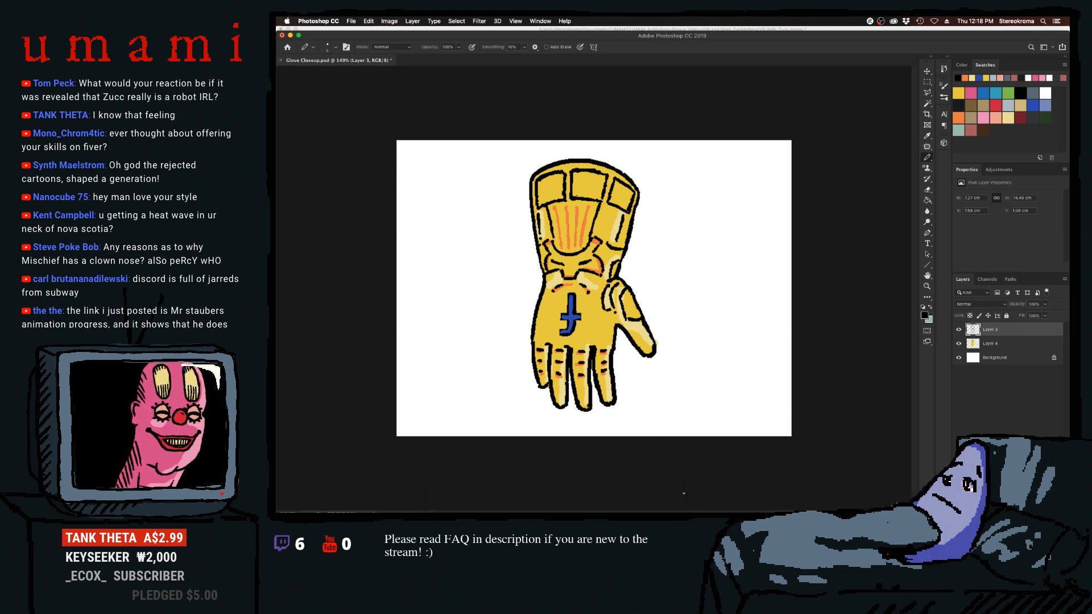
pyautogui.click(685, 498)
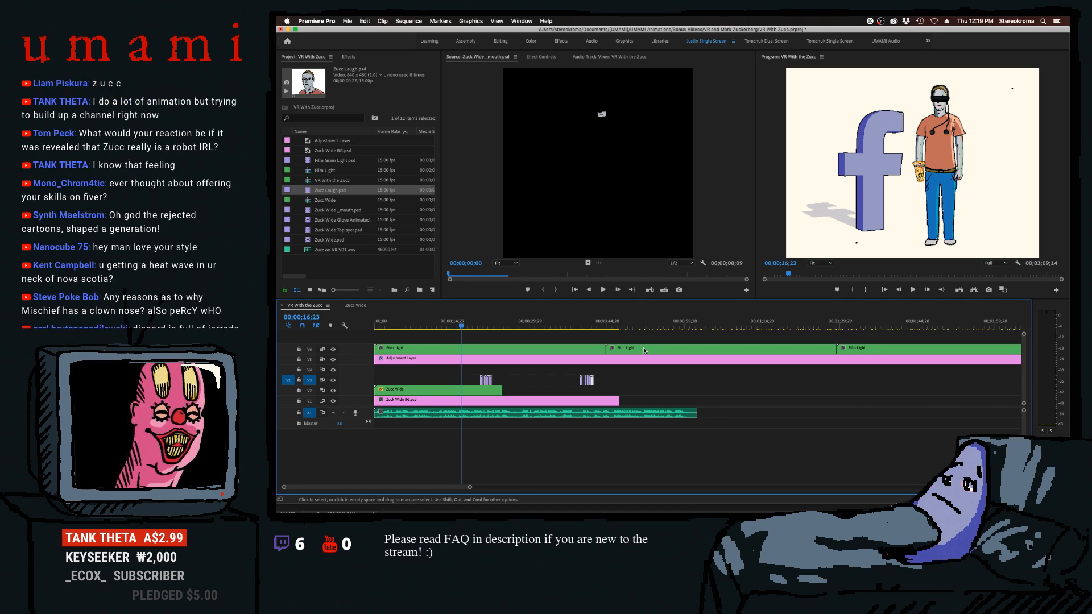
pyautogui.click(582, 319)
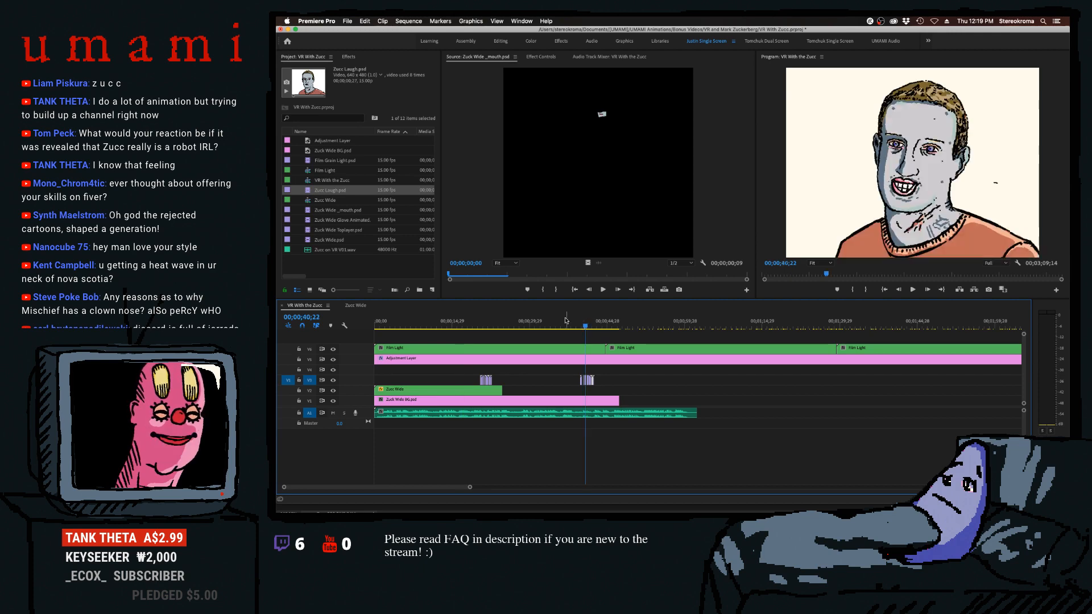
pyautogui.click(473, 321)
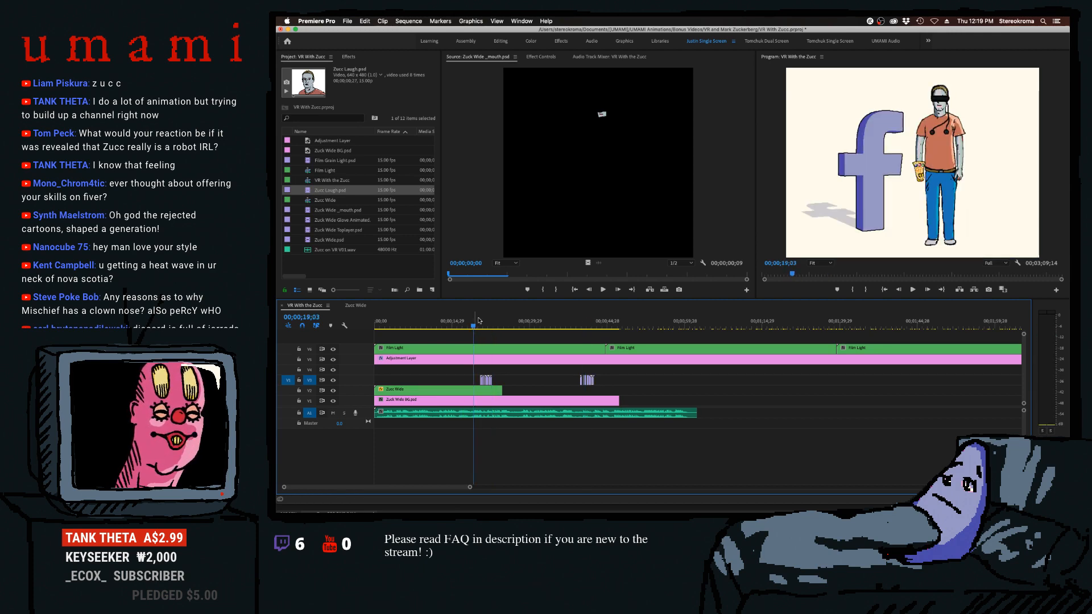
pyautogui.click(480, 327)
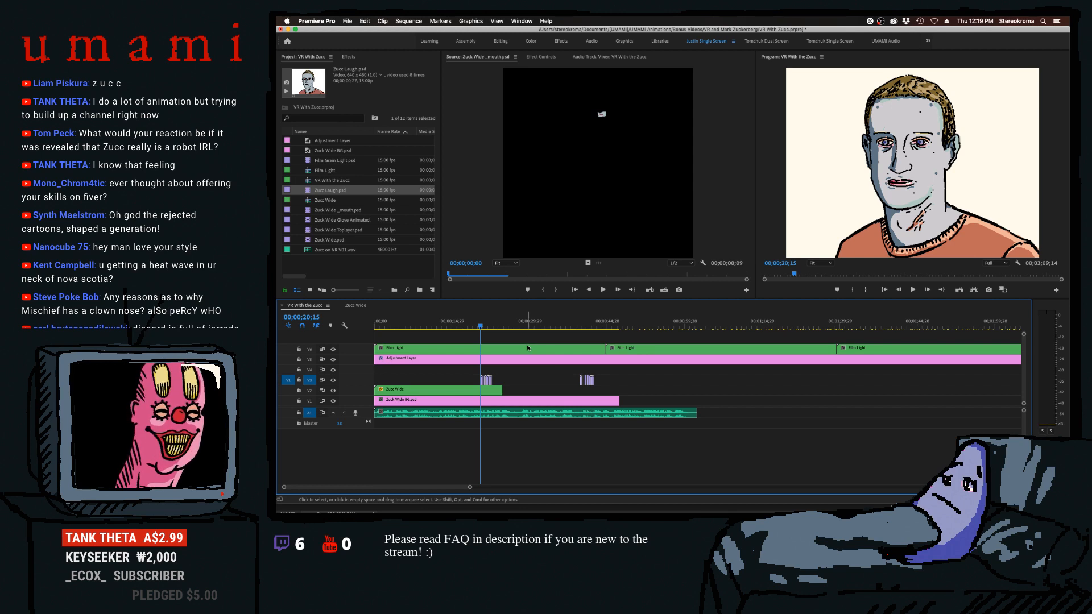
pyautogui.click(513, 324)
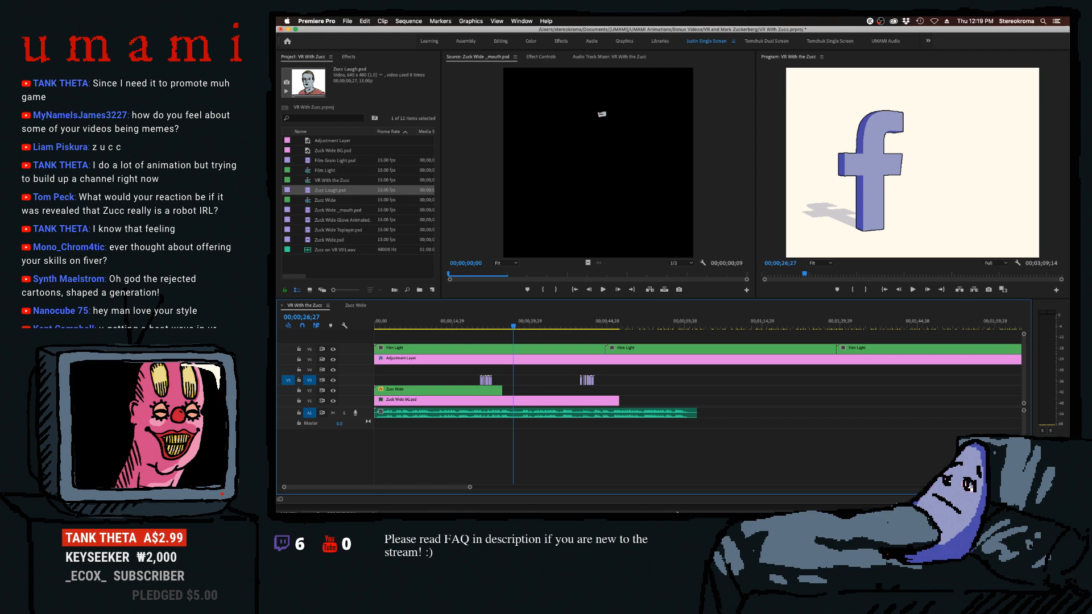
pyautogui.moveTo(711, 499)
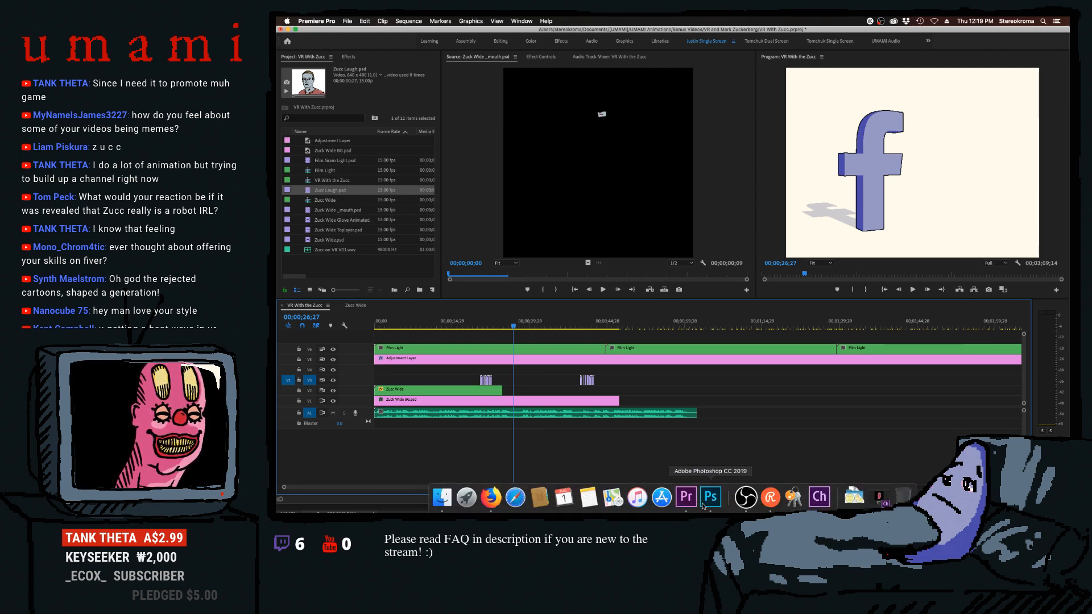
pyautogui.click(713, 499)
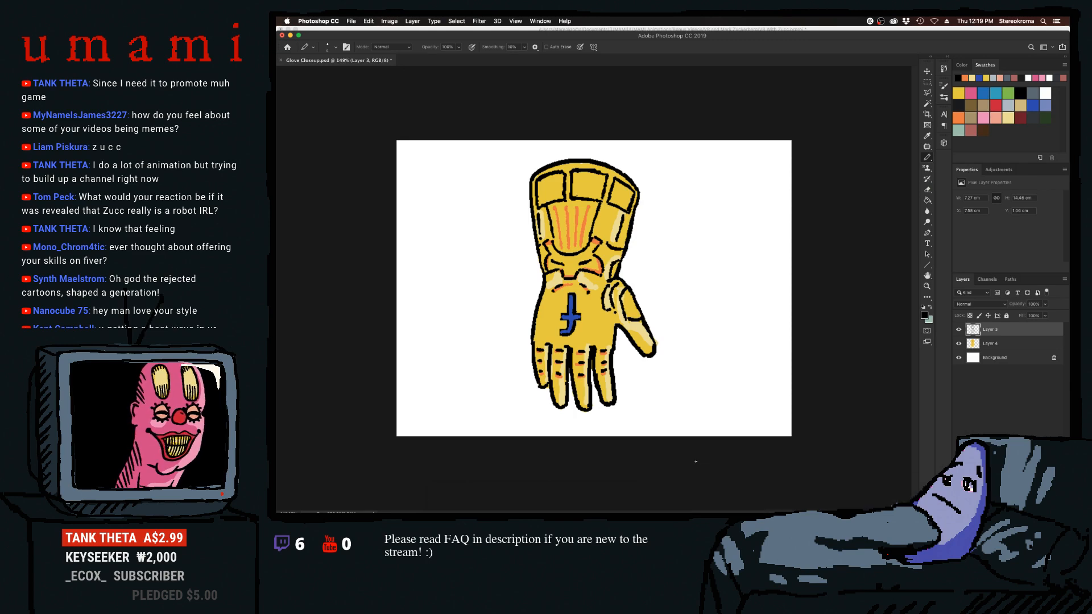
pyautogui.moveTo(635, 500)
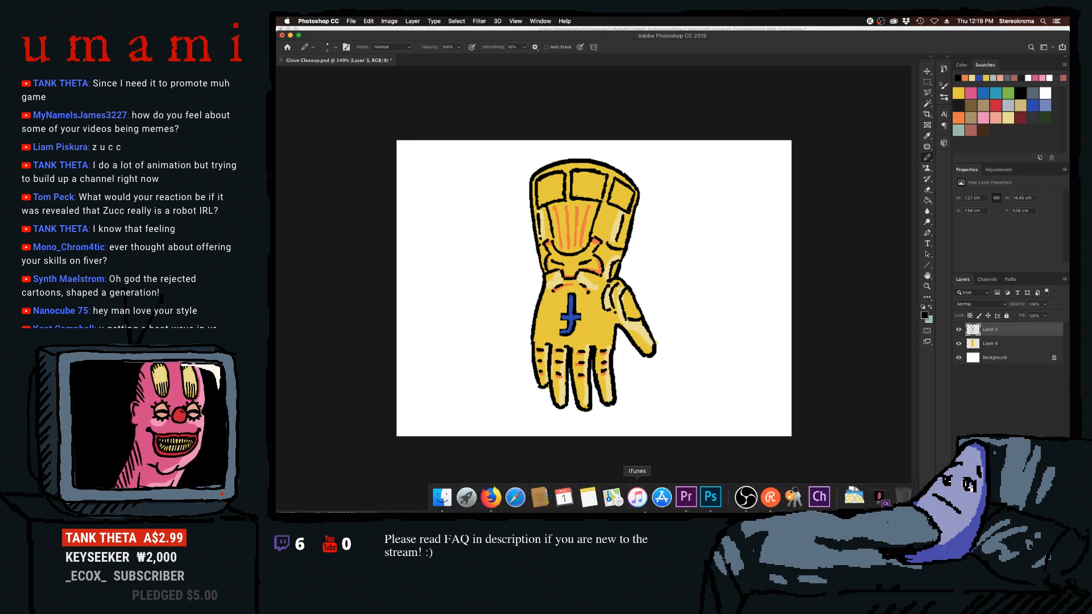
pyautogui.click(689, 500)
pyautogui.click(449, 322)
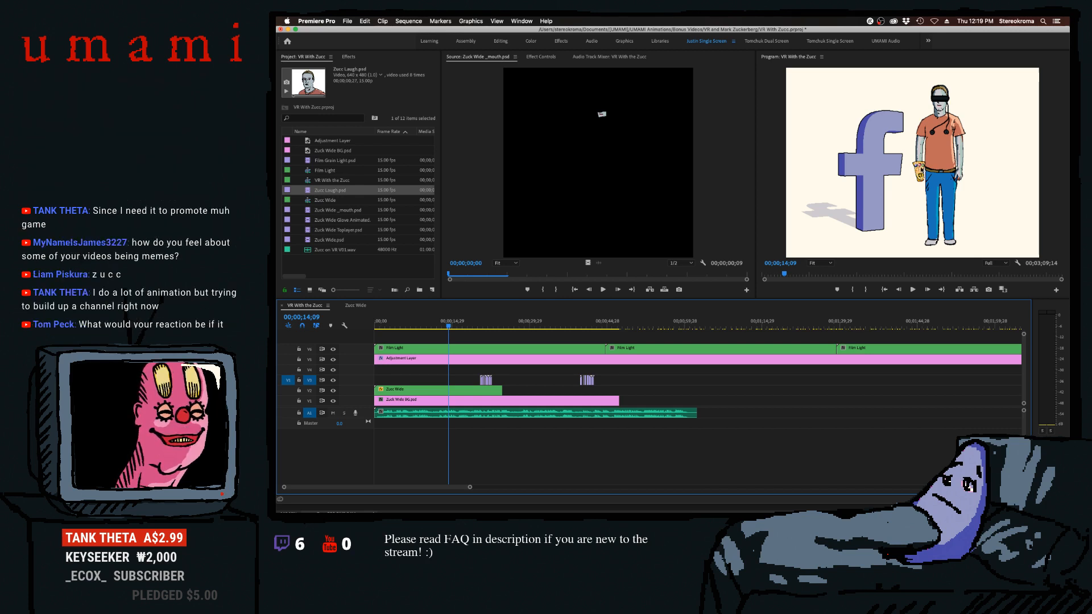
pyautogui.moveTo(661, 502)
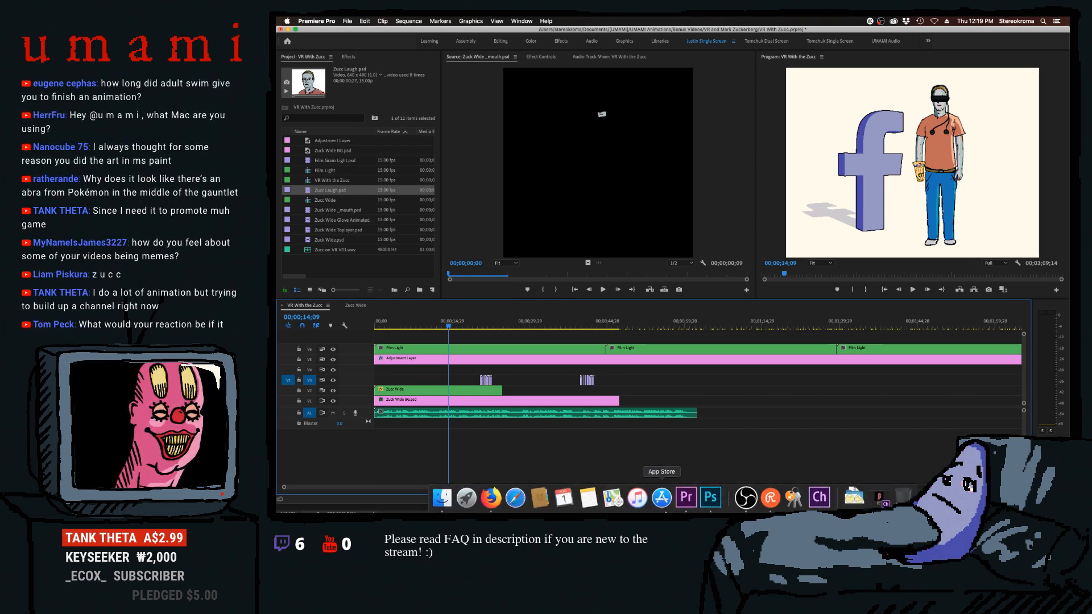
# Switch to Photoshop and paint the forearm cuff's left panel blue and its right panel green on Layer 4.
pyautogui.click(710, 497)
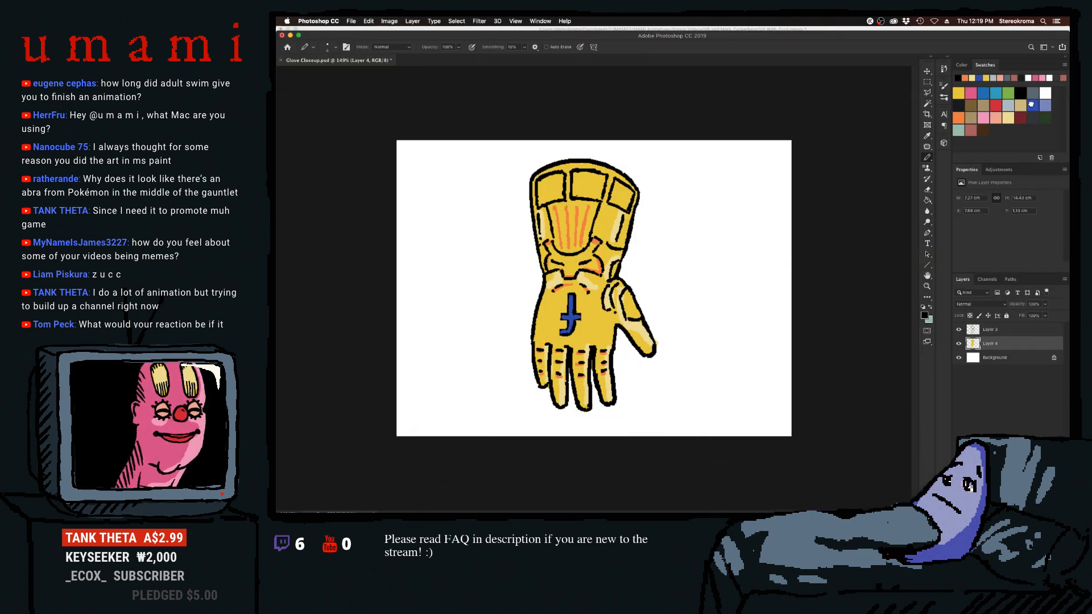
pyautogui.click(1032, 105)
pyautogui.press(']')
pyautogui.moveTo(543, 181)
pyautogui.mouseDown()
pyautogui.moveTo(542, 202)
pyautogui.moveTo(556, 196)
pyautogui.moveTo(552, 182)
pyautogui.mouseUp()
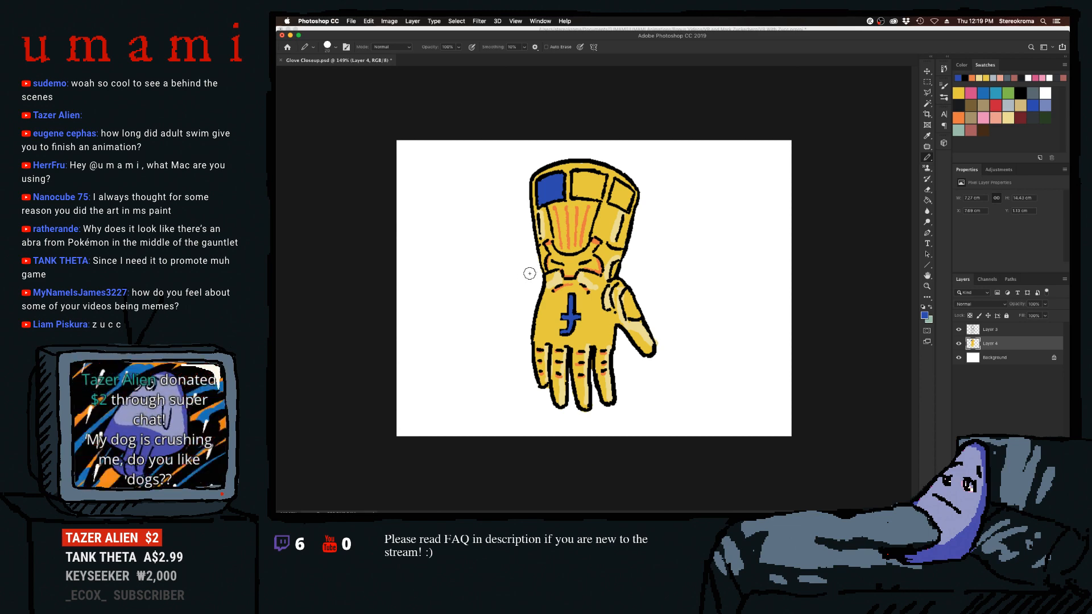
pyautogui.click(1009, 92)
pyautogui.moveTo(614, 180)
pyautogui.mouseDown()
pyautogui.moveTo(613, 199)
pyautogui.moveTo(626, 205)
pyautogui.moveTo(616, 182)
pyautogui.moveTo(627, 194)
pyautogui.mouseUp()
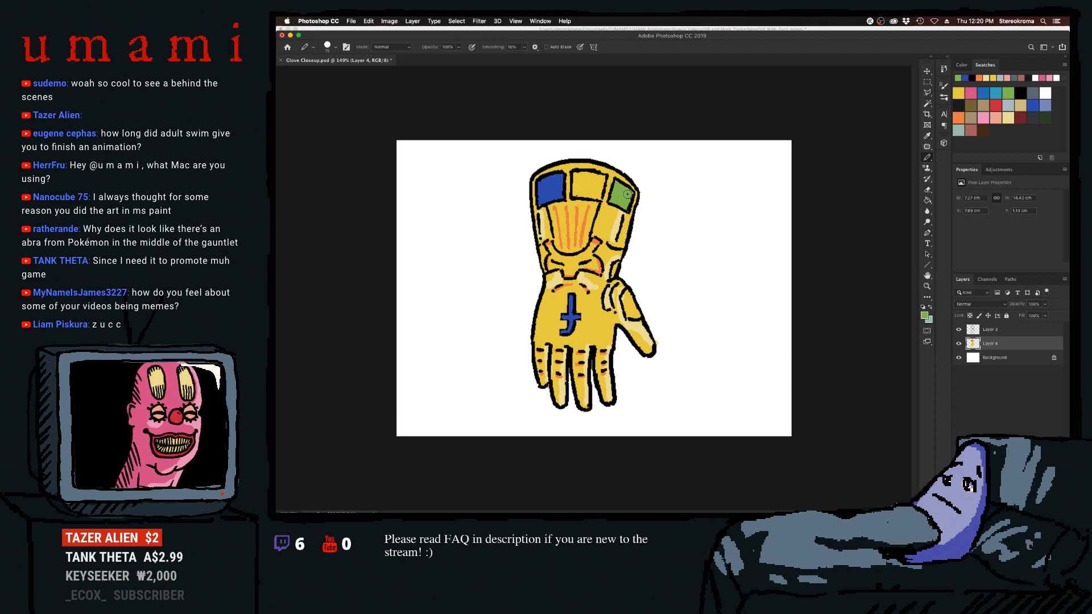
# Paint the forearm cuff's middle panel dark pink on Layer 4.
pyautogui.click(369, 21)
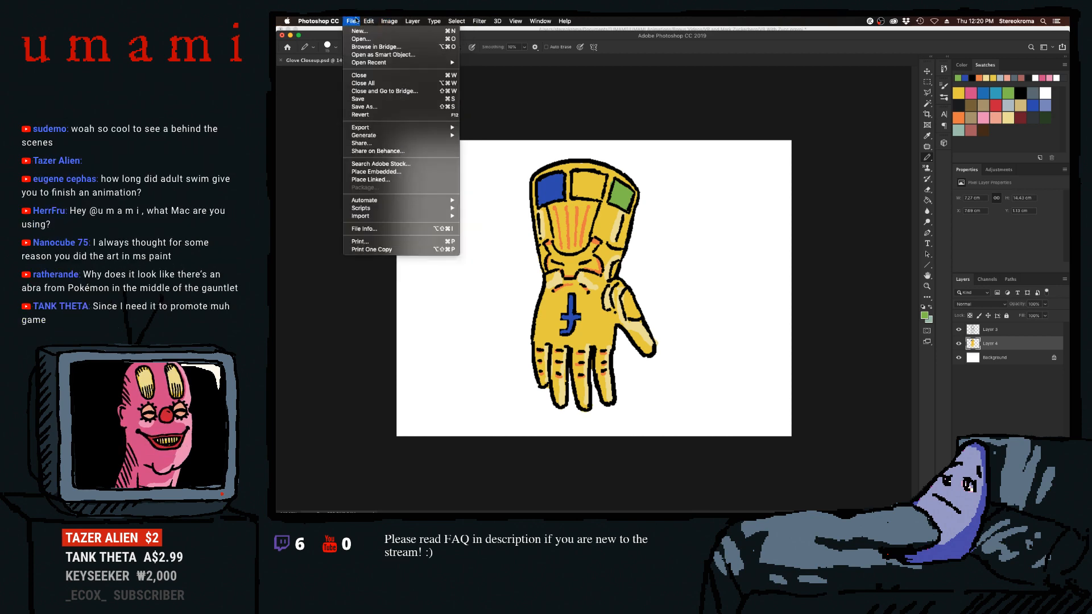
pyautogui.click(374, 21)
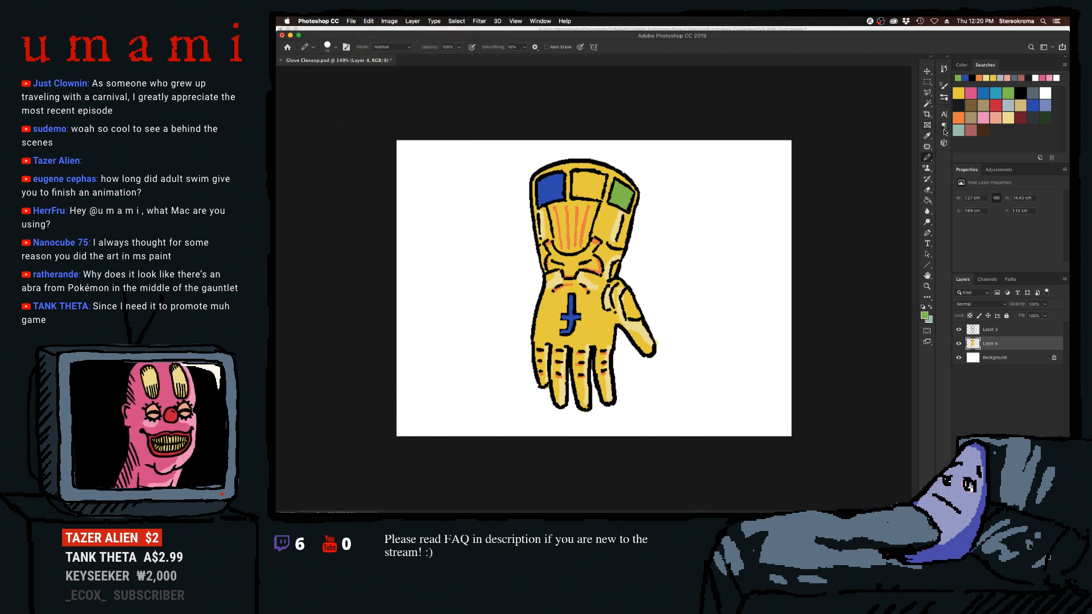
pyautogui.click(979, 93)
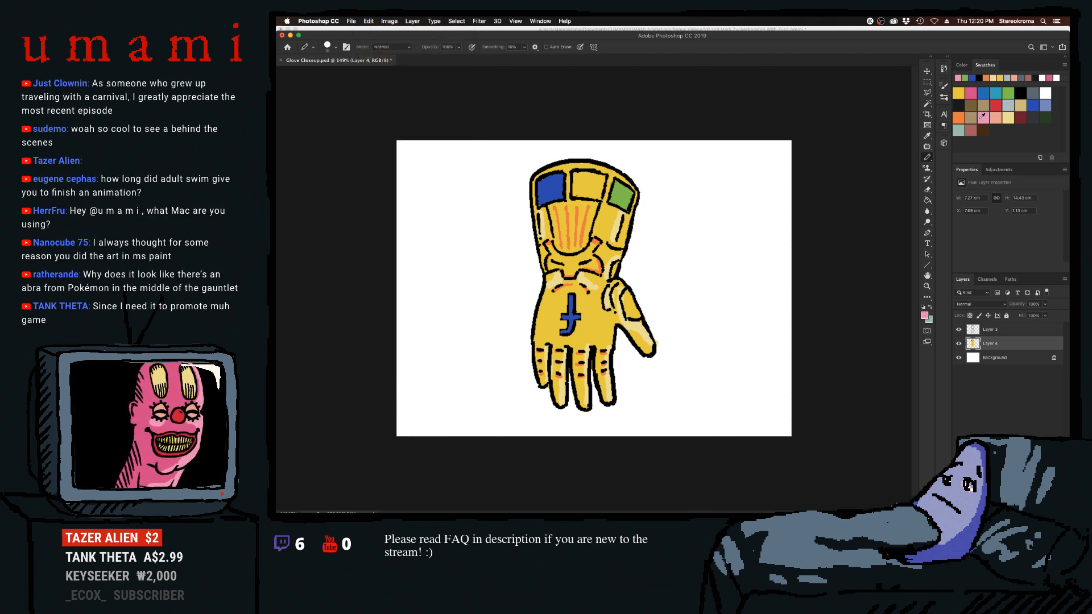
pyautogui.press(']')
pyautogui.moveTo(574, 174)
pyautogui.mouseDown()
pyautogui.moveTo(585, 193)
pyautogui.moveTo(597, 181)
pyautogui.moveTo(577, 174)
pyautogui.moveTo(597, 198)
pyautogui.moveTo(606, 182)
pyautogui.moveTo(589, 179)
pyautogui.mouseUp()
pyautogui.click(978, 93)
pyautogui.press('[')
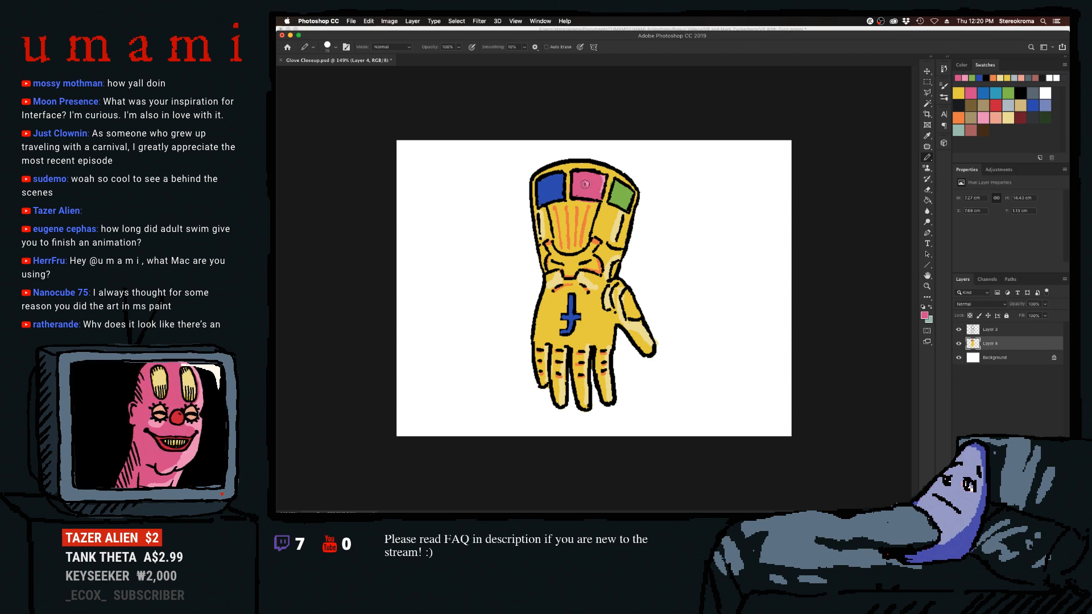
pyautogui.hotkey('ctrl', 'z')
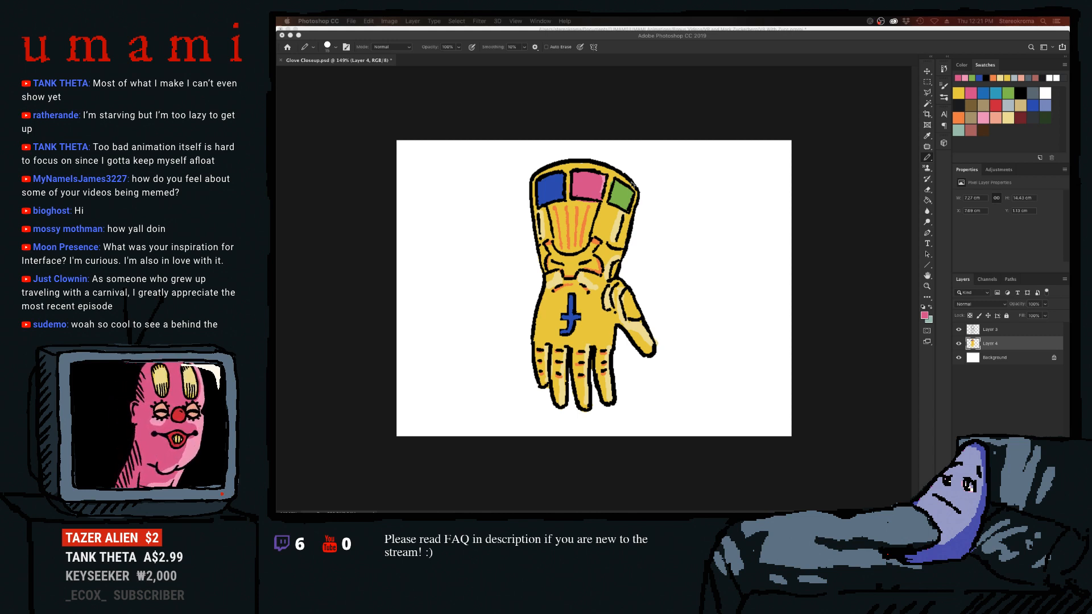
# Shade the cuff's green panel with a dark tone, leaving a green accent inside it.
pyautogui.click(986, 117)
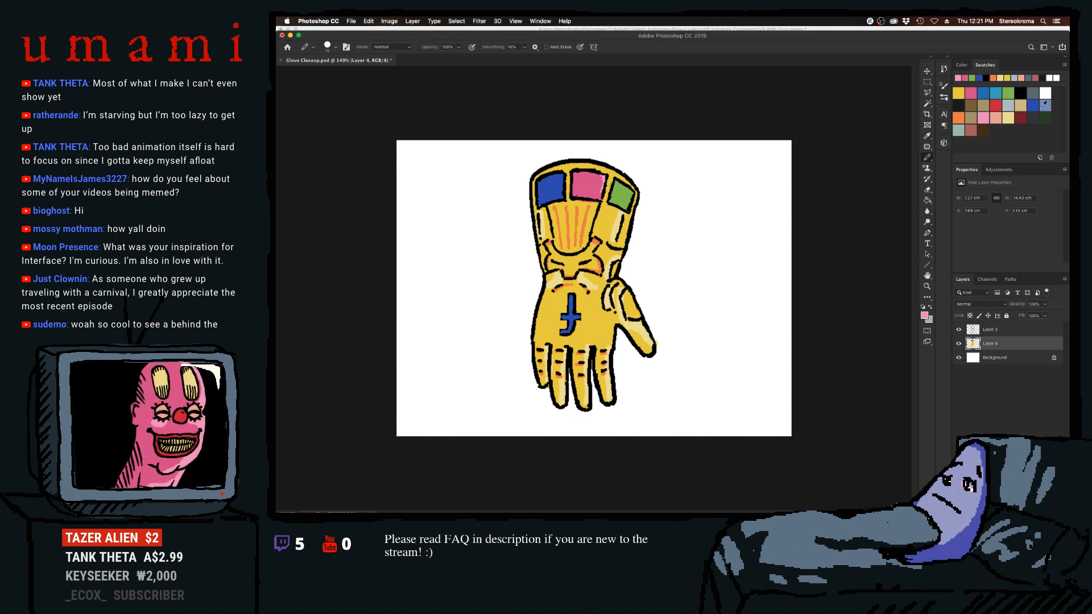
pyautogui.click(1022, 93)
pyautogui.moveTo(620, 183)
pyautogui.mouseDown()
pyautogui.moveTo(611, 200)
pyautogui.moveTo(630, 186)
pyautogui.mouseUp()
pyautogui.click(1008, 92)
pyautogui.press('[')
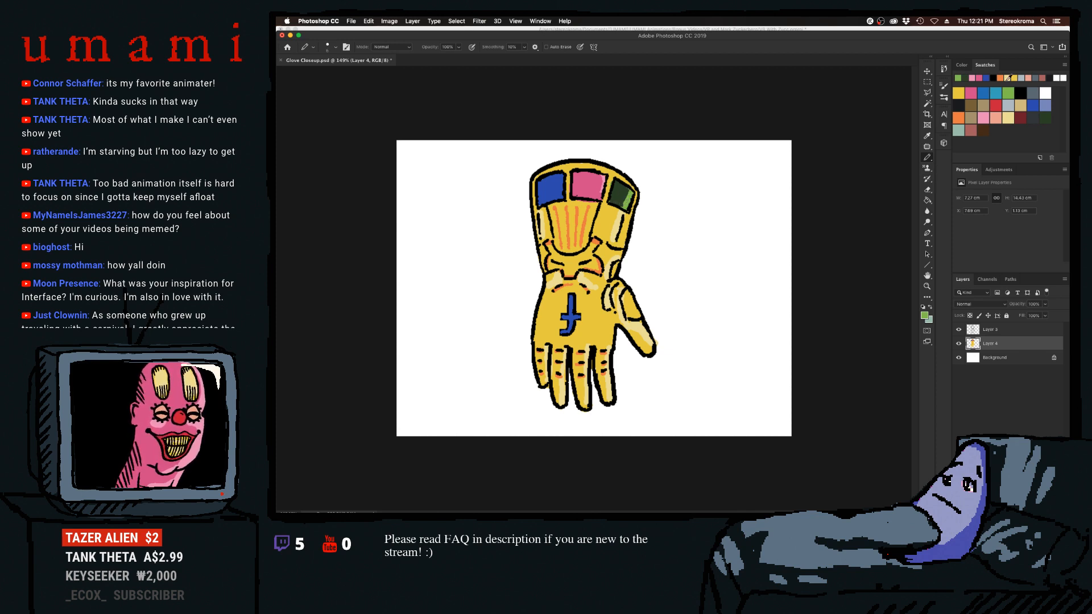
# Add white highlight strokes along the right side of the golden forearm cuff on Layer 4.
pyautogui.click(961, 91)
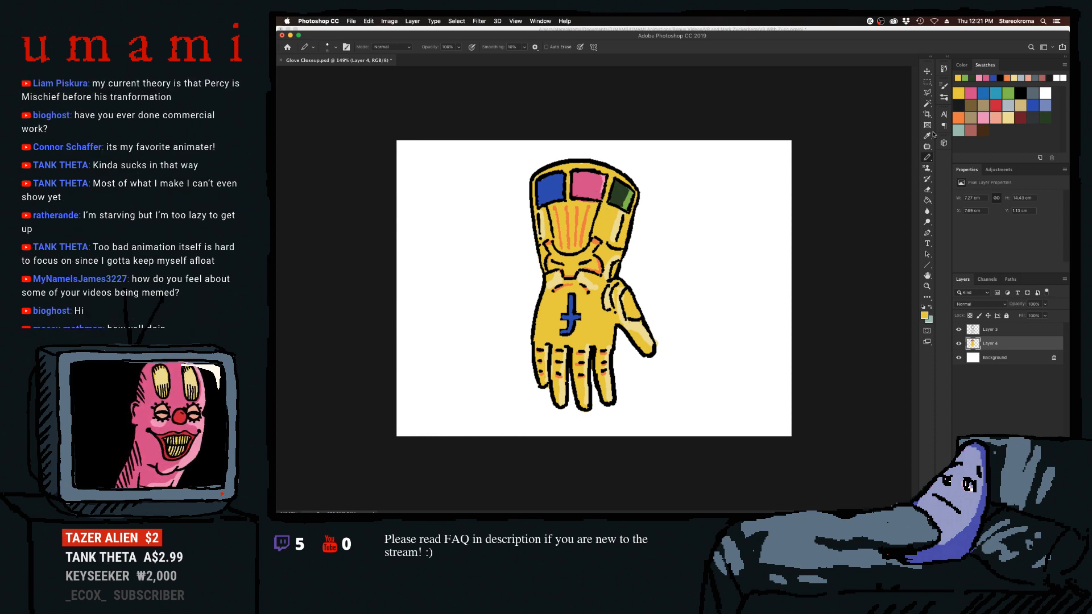
pyautogui.click(968, 116)
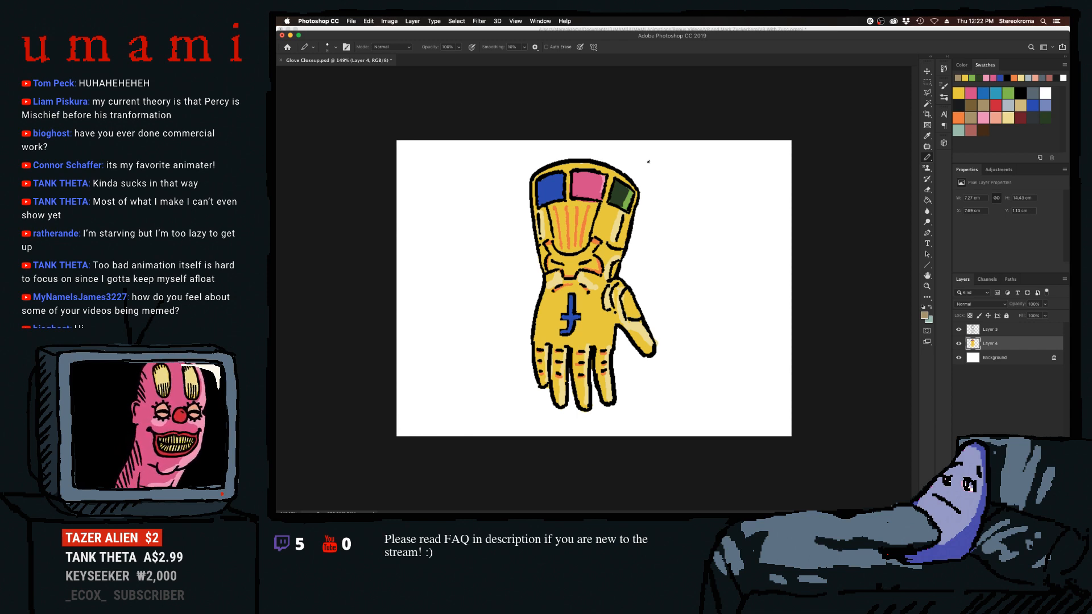
pyautogui.click(1045, 93)
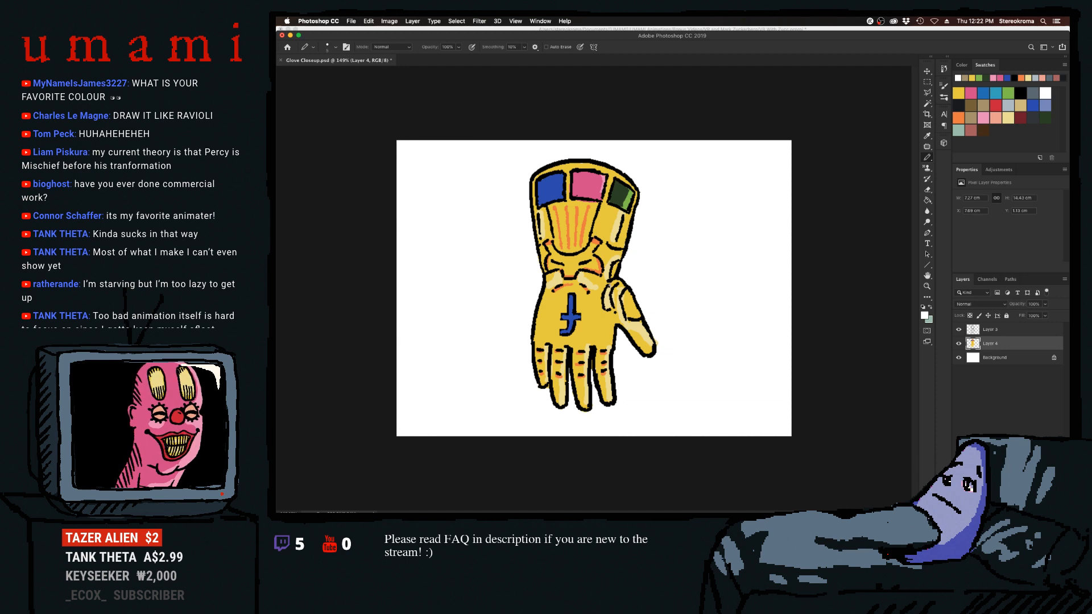
pyautogui.press('super+z')
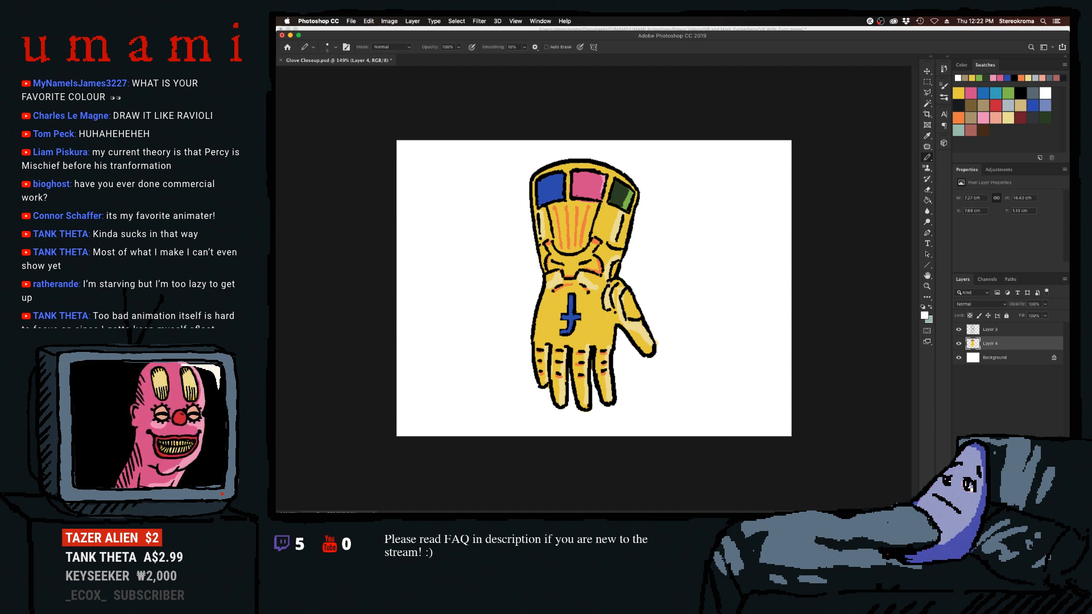
pyautogui.press('super+z')
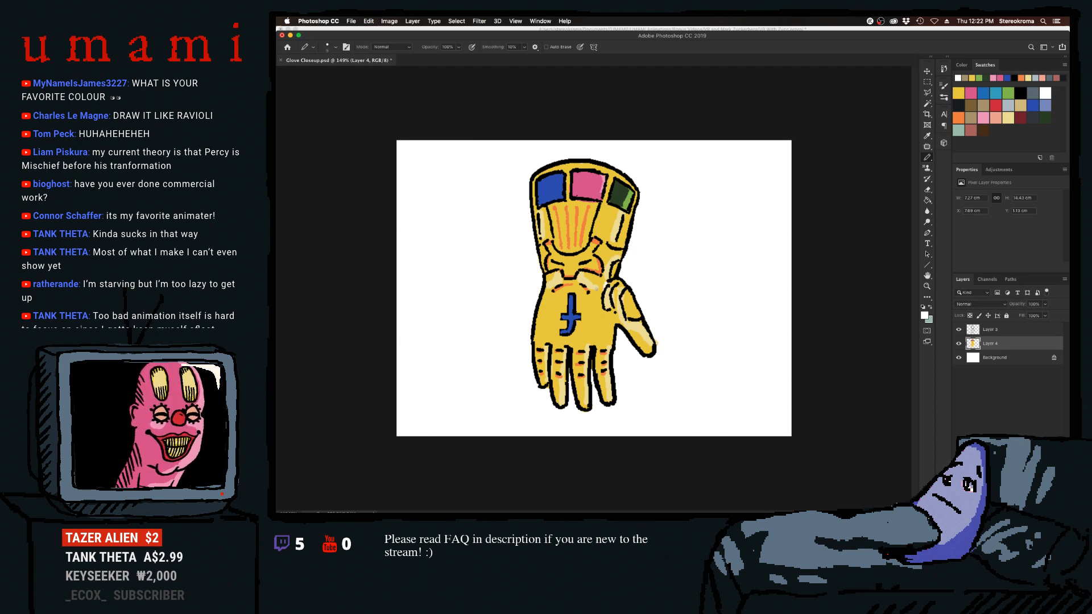
pyautogui.press('super+z')
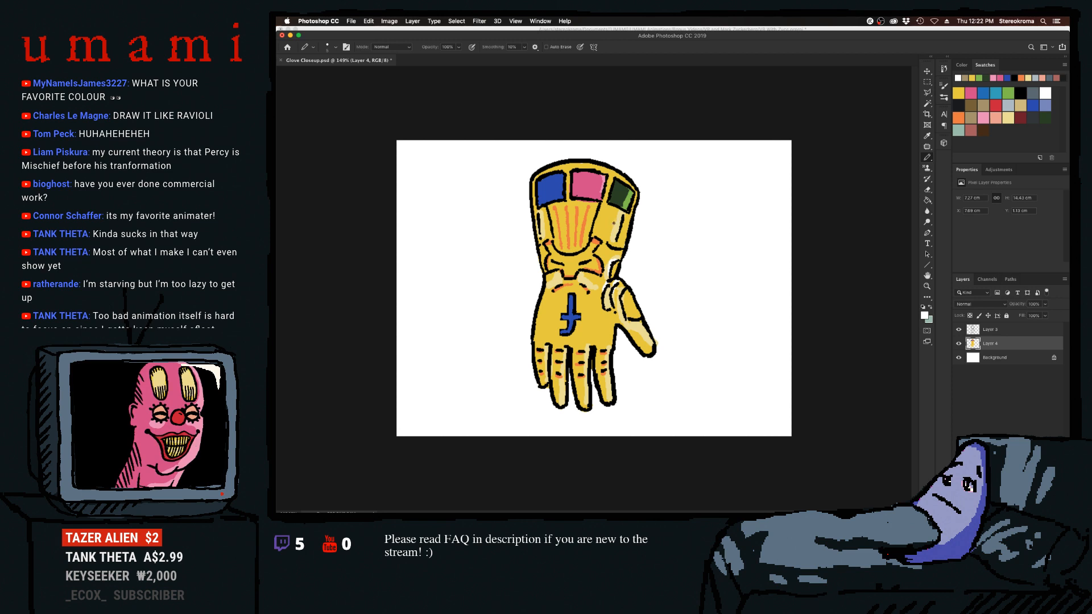
pyautogui.moveTo(614, 222)
pyautogui.mouseDown()
pyautogui.moveTo(616, 239)
pyautogui.moveTo(621, 218)
pyautogui.mouseUp()
pyautogui.press('super+z')
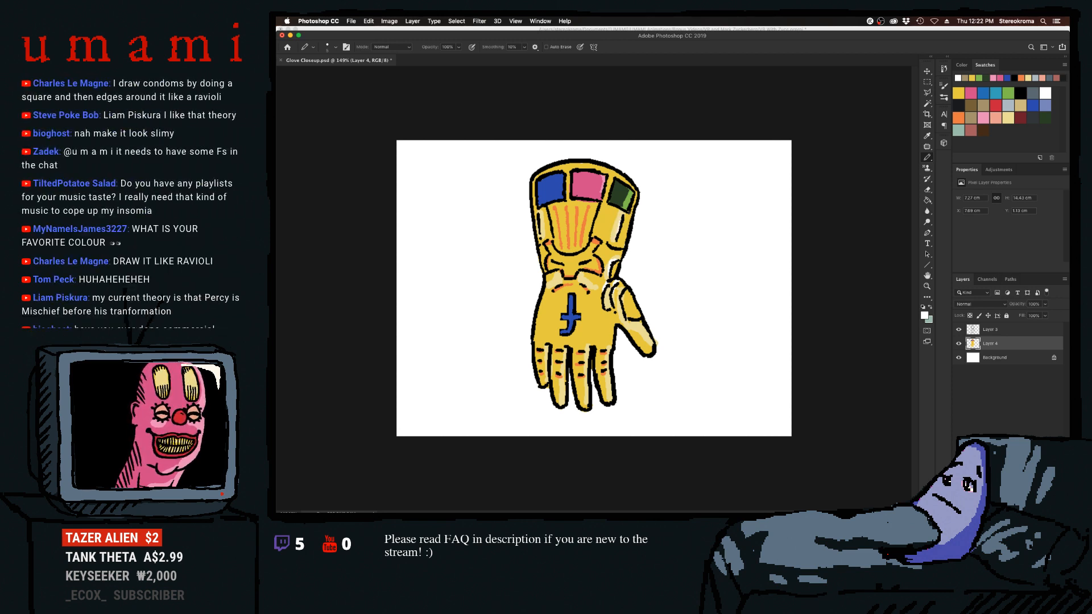
pyautogui.moveTo(626, 216); pyautogui.dragTo(624, 231)
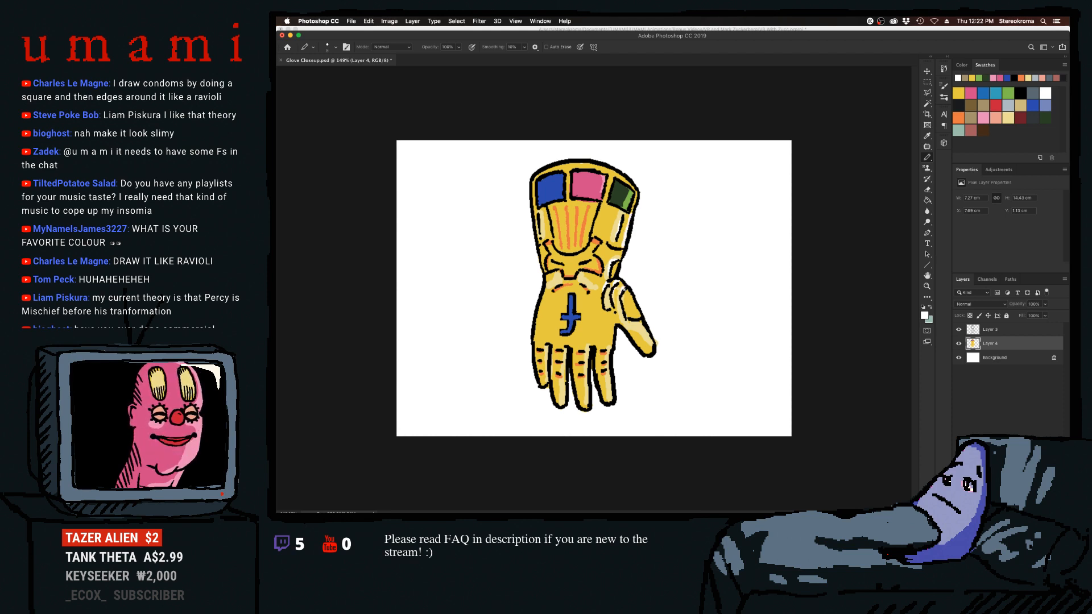
# Touch up the cuff's right-side highlights with yellow and white on Layer 4.
pyautogui.click(959, 94)
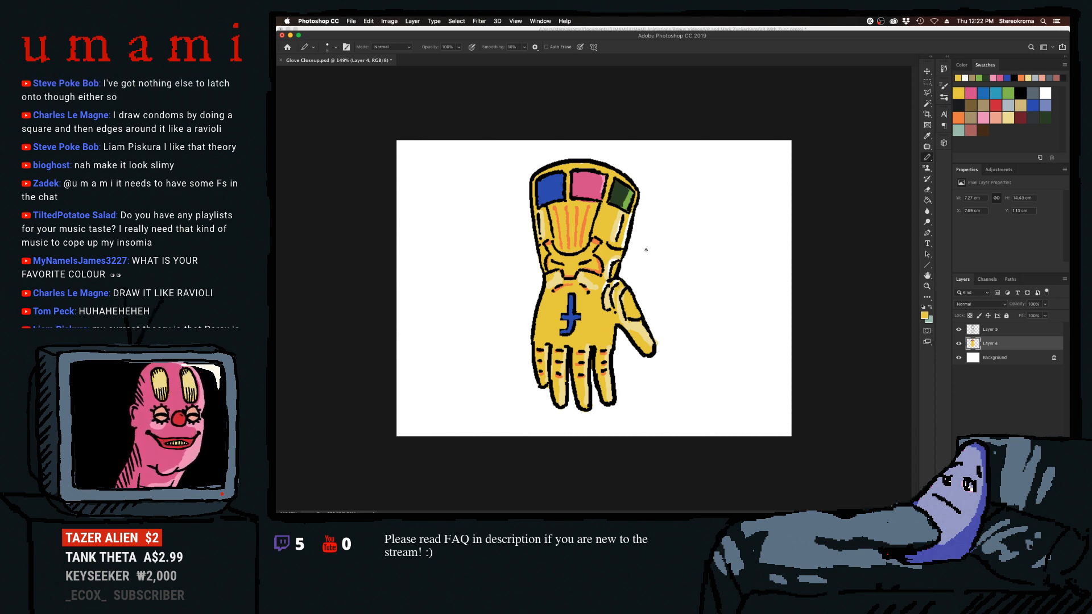
pyautogui.click(1042, 92)
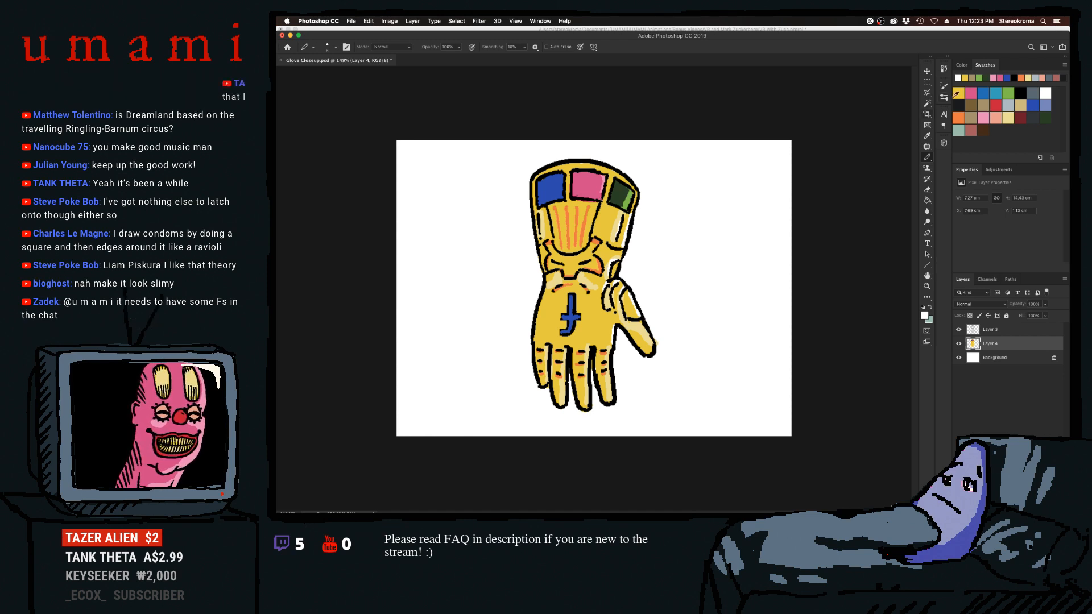
pyautogui.click(1020, 93)
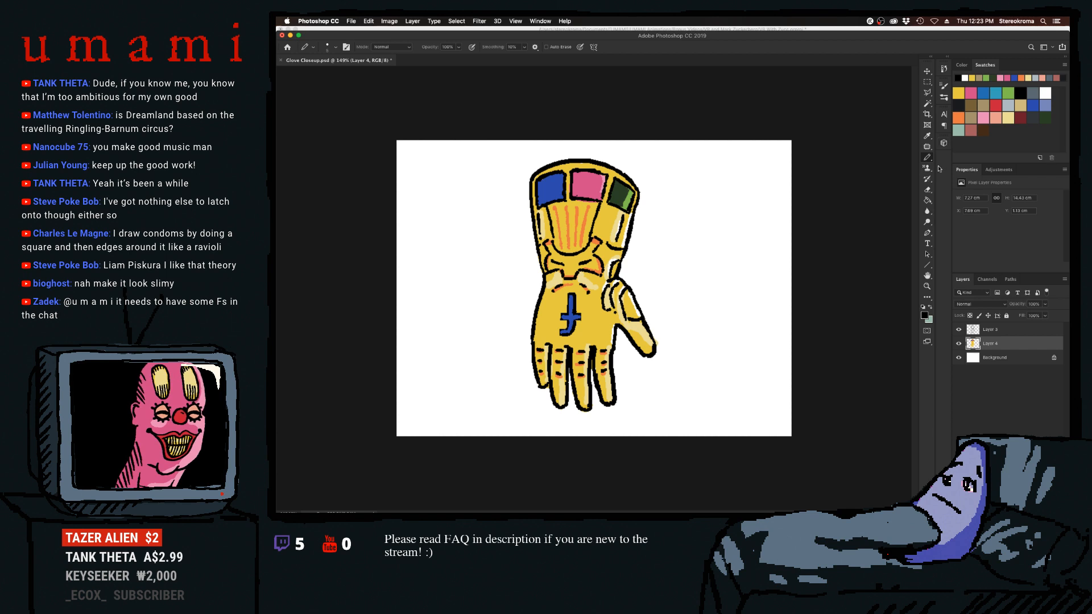
pyautogui.click(1045, 93)
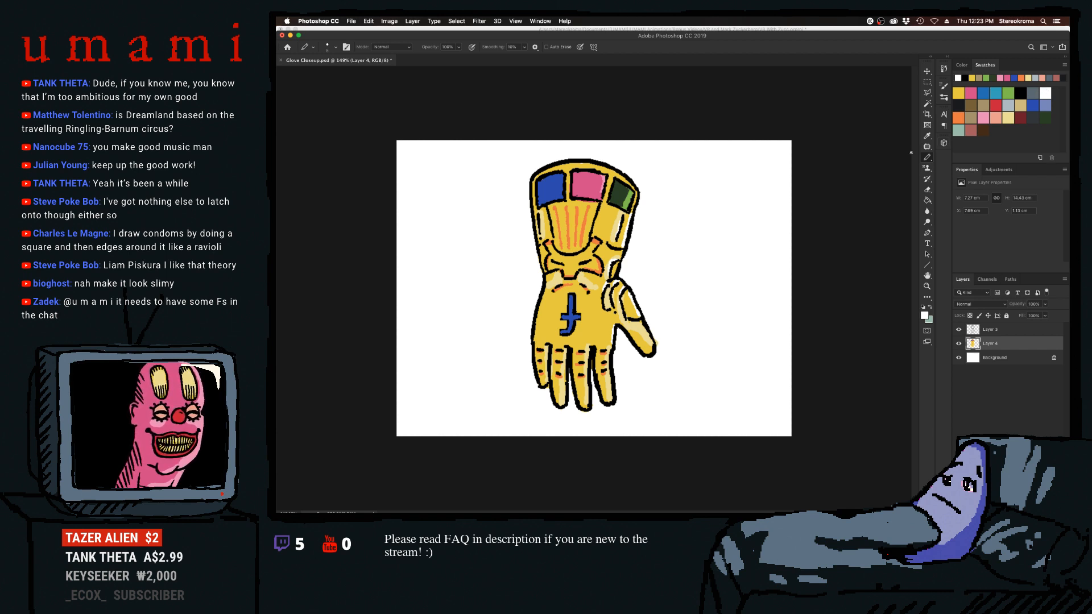
# Paint orange shading lines on the back of the hand around the blue f and along the outer finger.
pyautogui.click(958, 117)
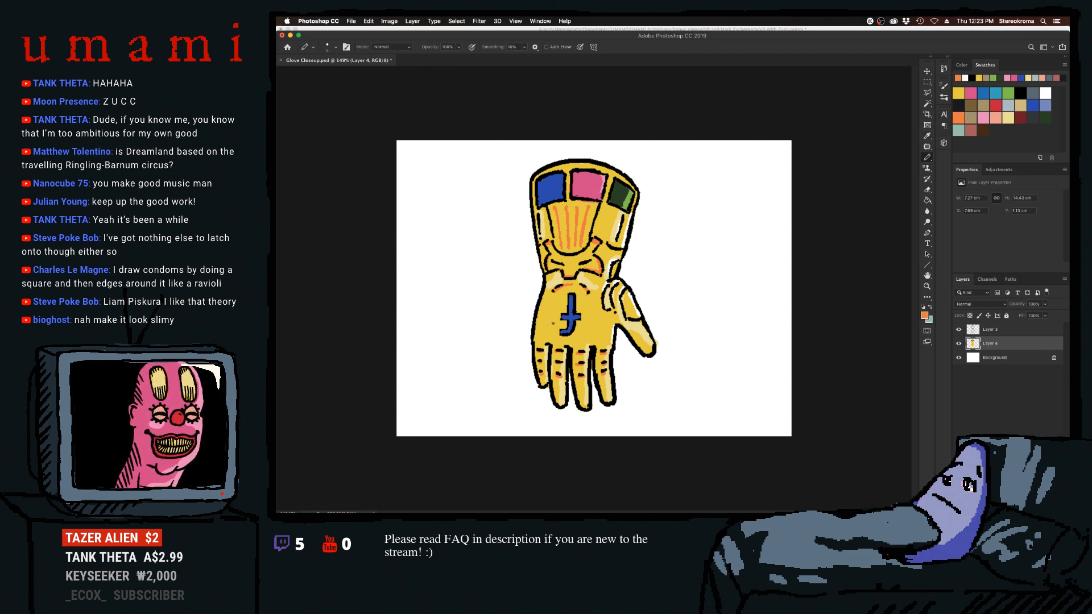
pyautogui.moveTo(551, 299); pyautogui.dragTo(547, 333)
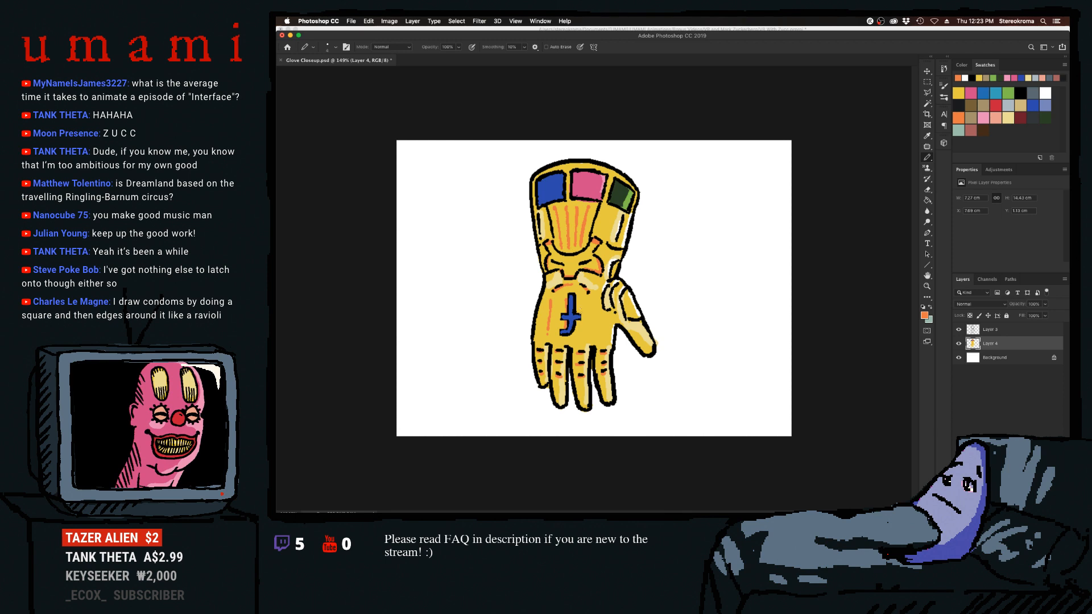
pyautogui.rightClick(586, 311)
pyautogui.click(580, 304)
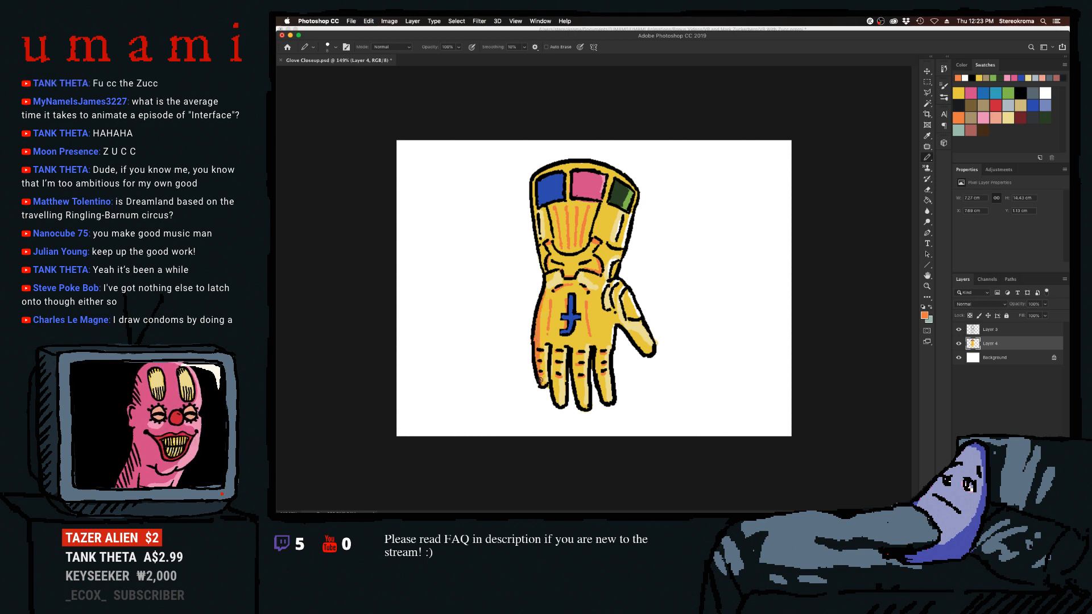
pyautogui.moveTo(550, 364); pyautogui.dragTo(556, 401)
pyautogui.press('super+z')
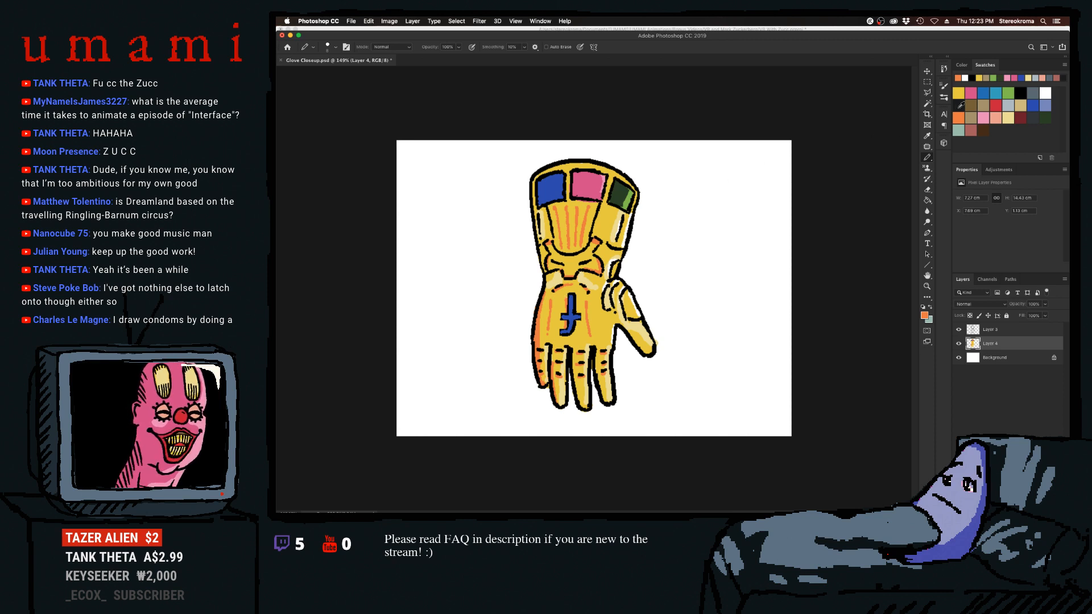
# Paint the horned ornament at the wrist pale yellow with a larger brush on Layer 4, using yellow for touch-ups.
pyautogui.click(1007, 117)
pyautogui.press(']')
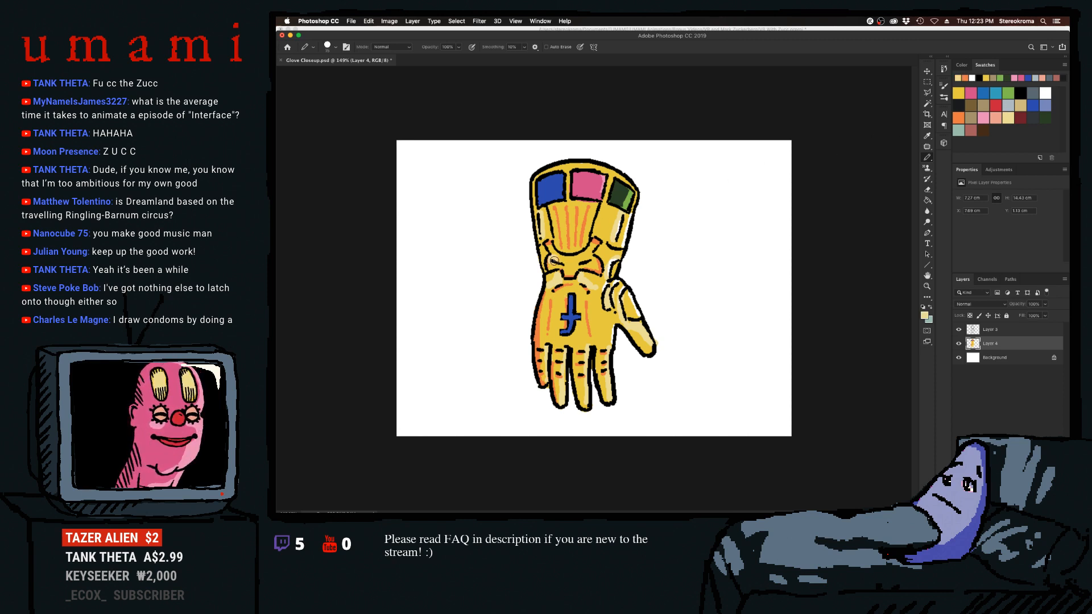
pyautogui.moveTo(571, 269)
pyautogui.mouseDown()
pyautogui.moveTo(590, 247)
pyautogui.moveTo(553, 254)
pyautogui.moveTo(594, 241)
pyautogui.mouseUp()
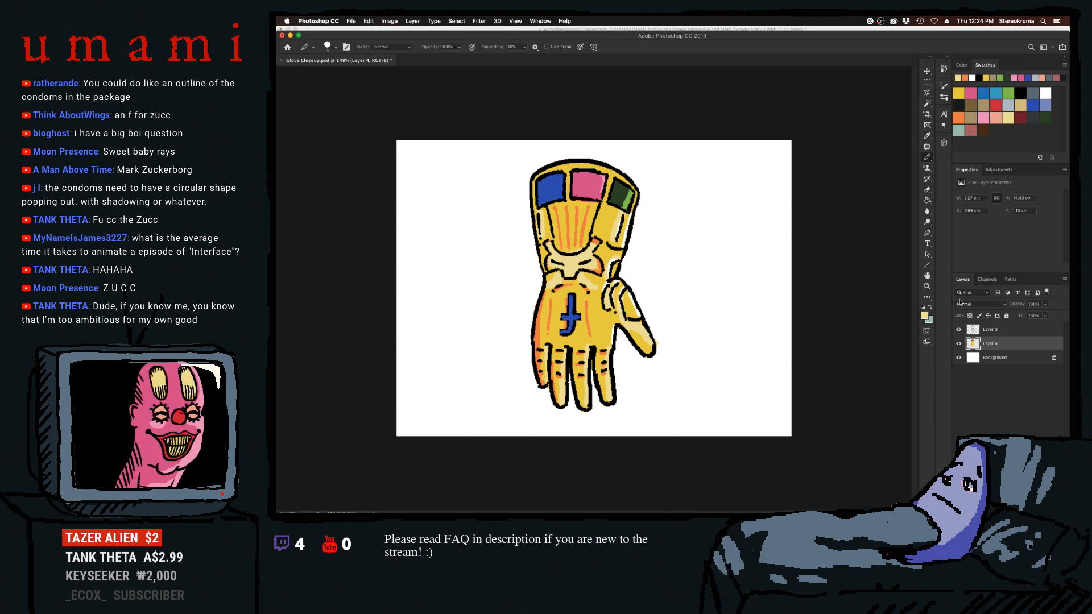
pyautogui.click(978, 331)
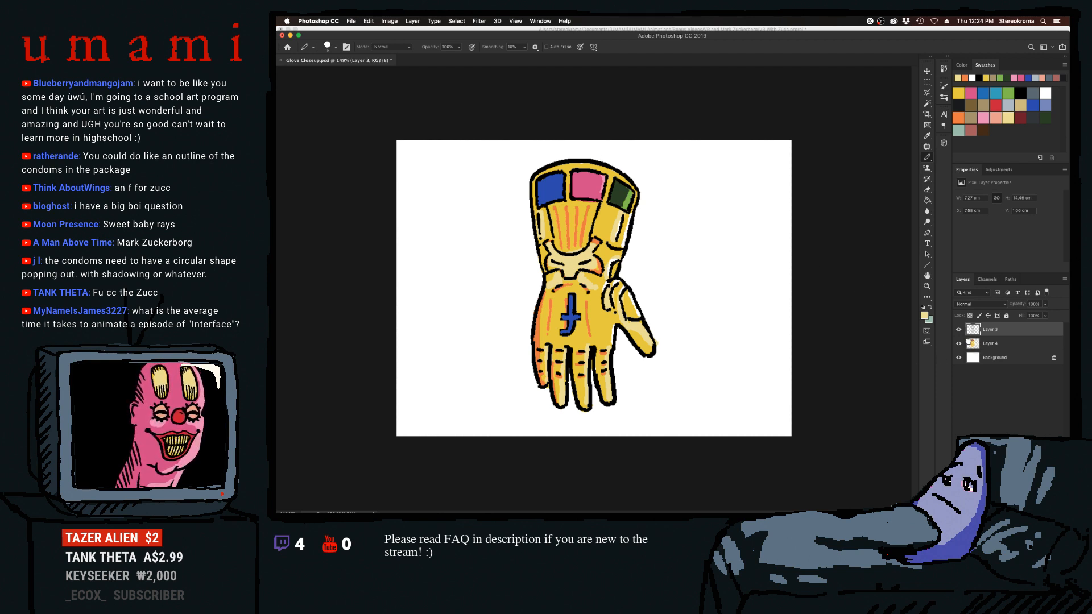
pyautogui.click(970, 343)
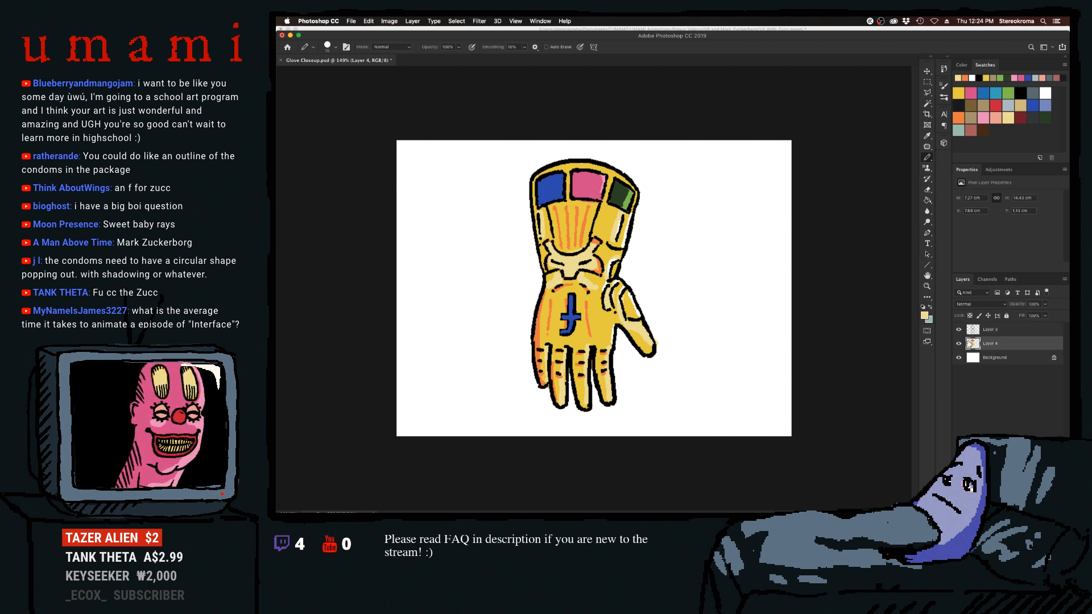
pyautogui.click(959, 92)
pyautogui.press('[')
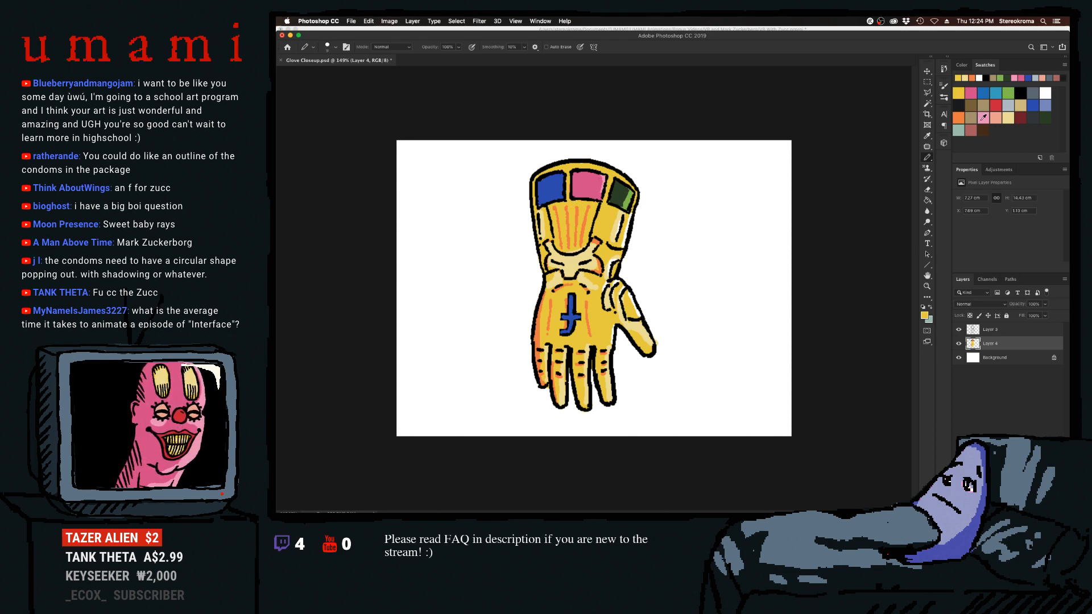
pyautogui.click(1008, 117)
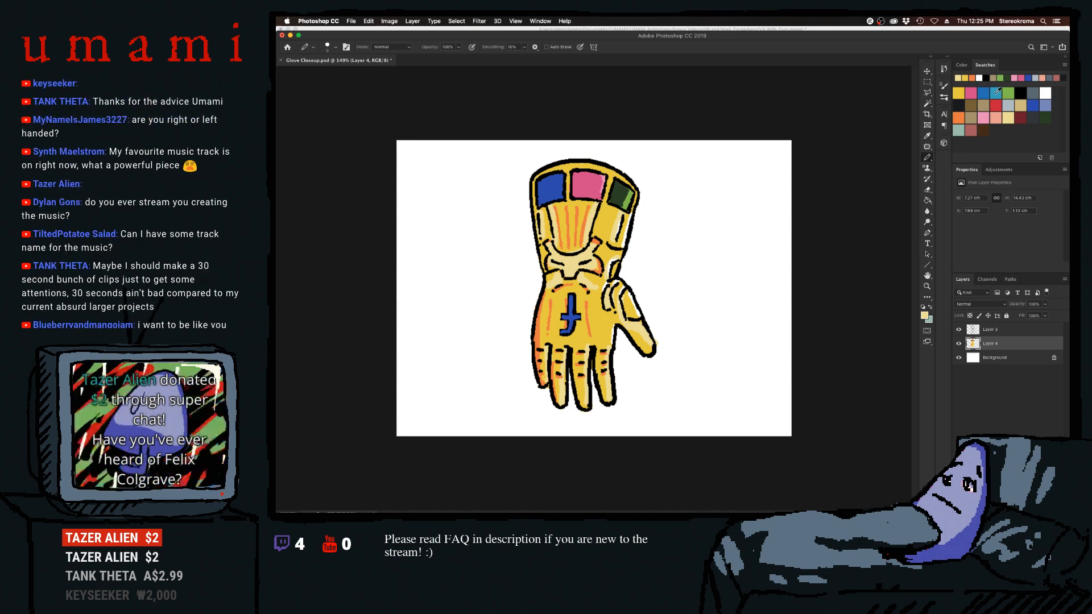
# Draw a light blue ring with surrounding marks in the blue cuff panel and a light pink ring in the middle panel.
pyautogui.click(1046, 105)
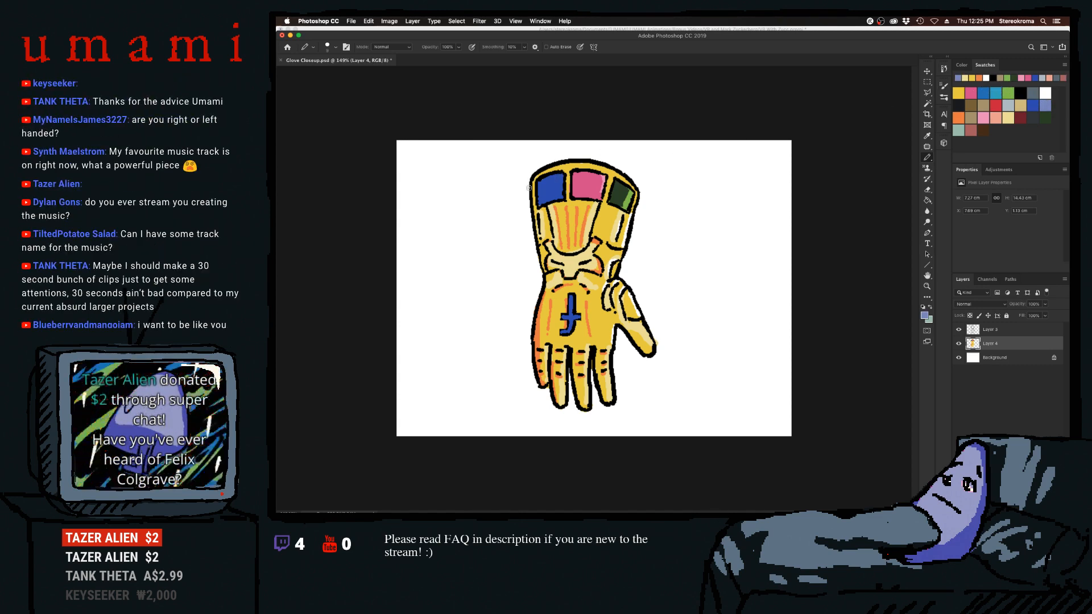
pyautogui.moveTo(545, 184); pyautogui.dragTo(543, 192)
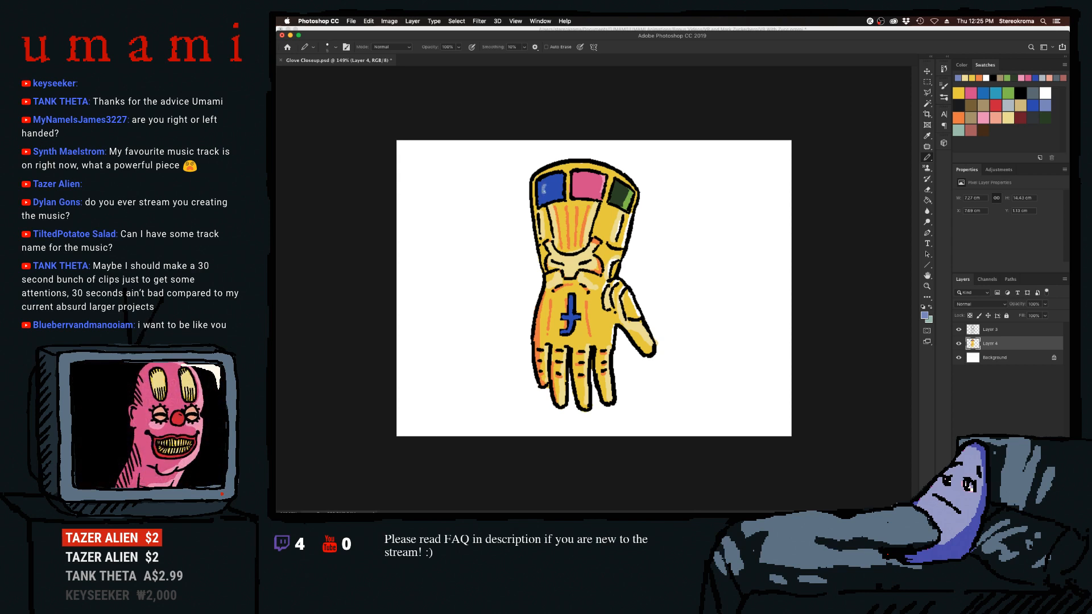
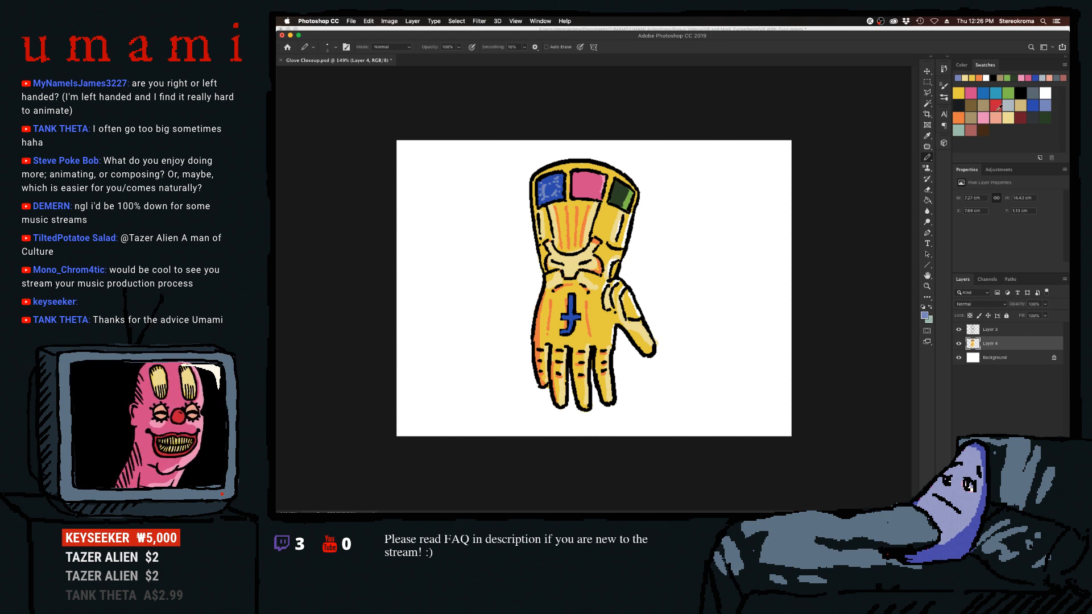
pyautogui.click(980, 118)
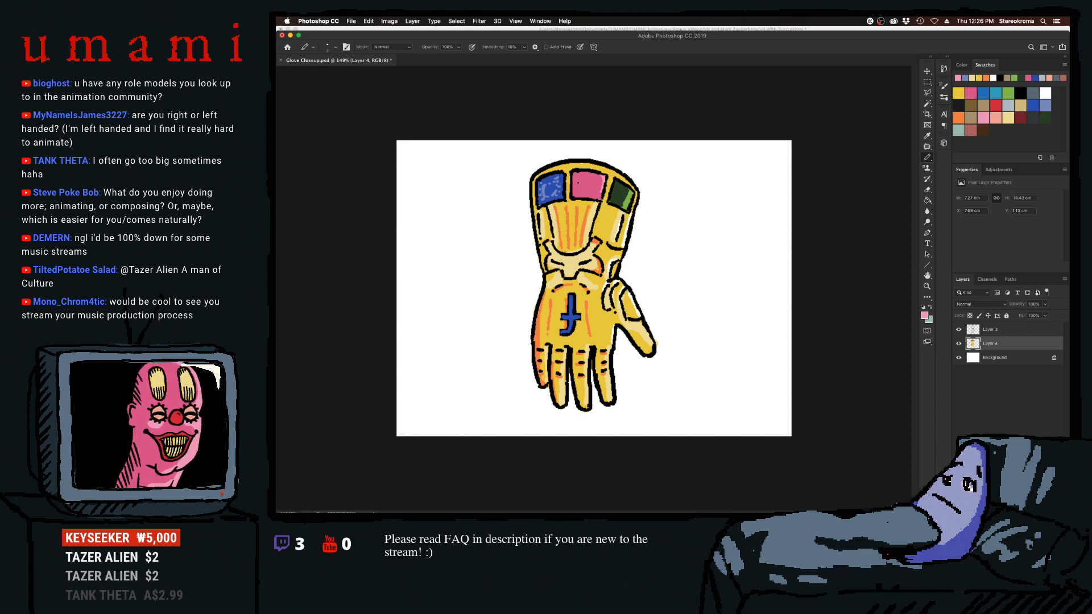
pyautogui.moveTo(580, 176); pyautogui.dragTo(581, 192)
pyautogui.press('super+z')
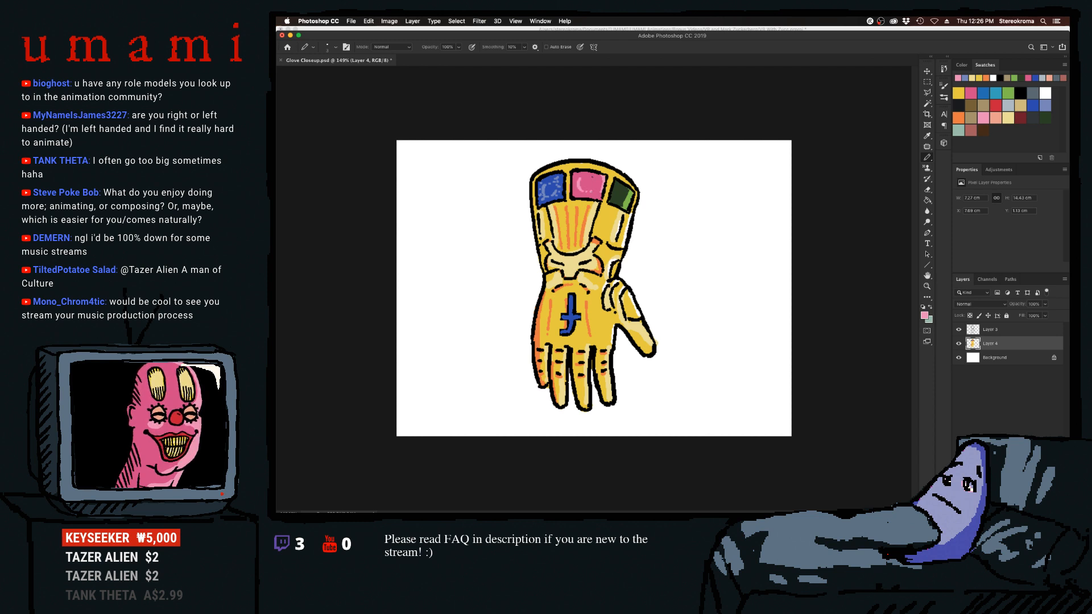
pyautogui.moveTo(586, 177); pyautogui.dragTo(588, 190)
pyautogui.press('super+z')
pyautogui.press('super+z')
pyautogui.press('super+z')
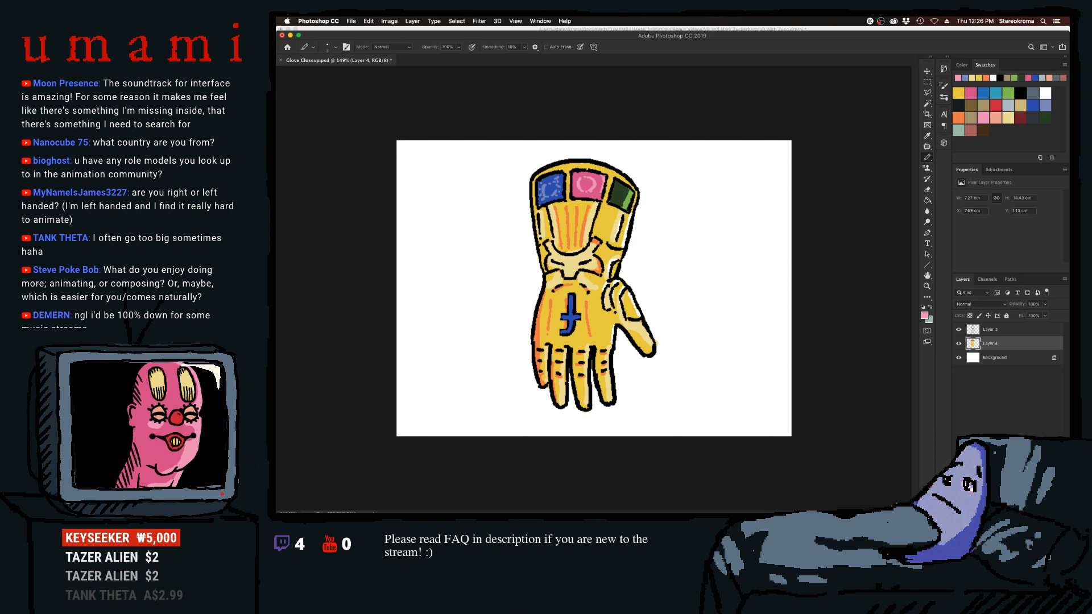
# Refine the rings in the pink and blue panels with their base colours, and add light pink marks around the pink ring.
pyautogui.click(969, 92)
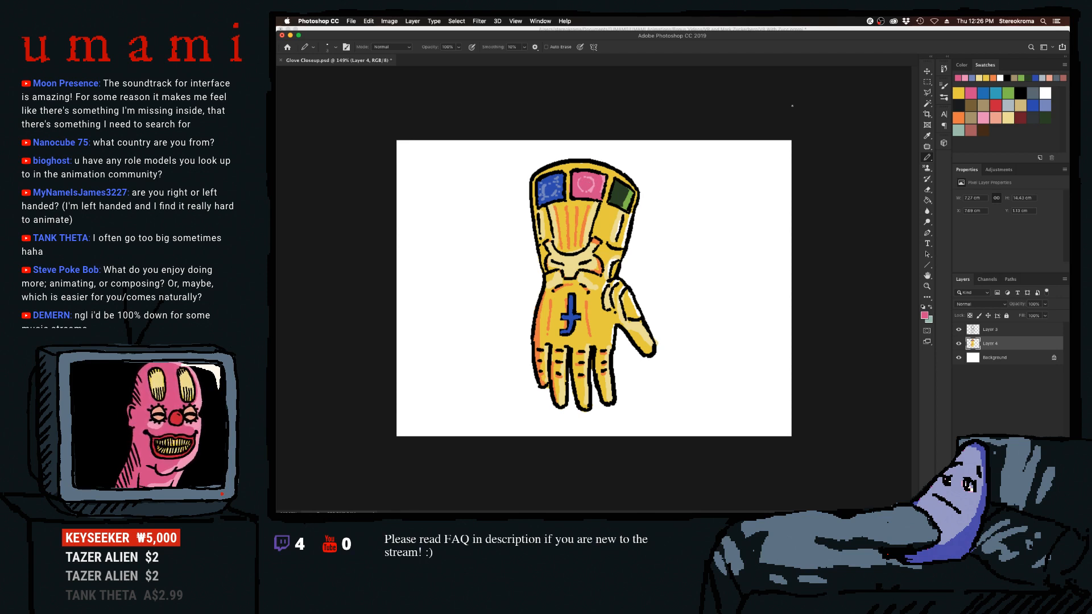
pyautogui.click(1034, 106)
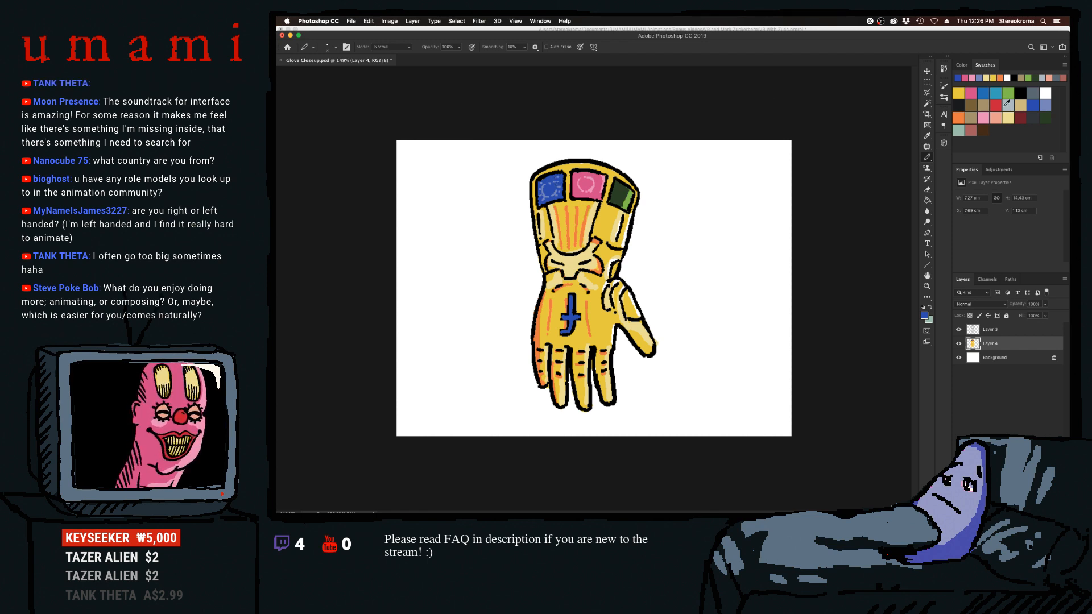
pyautogui.click(982, 116)
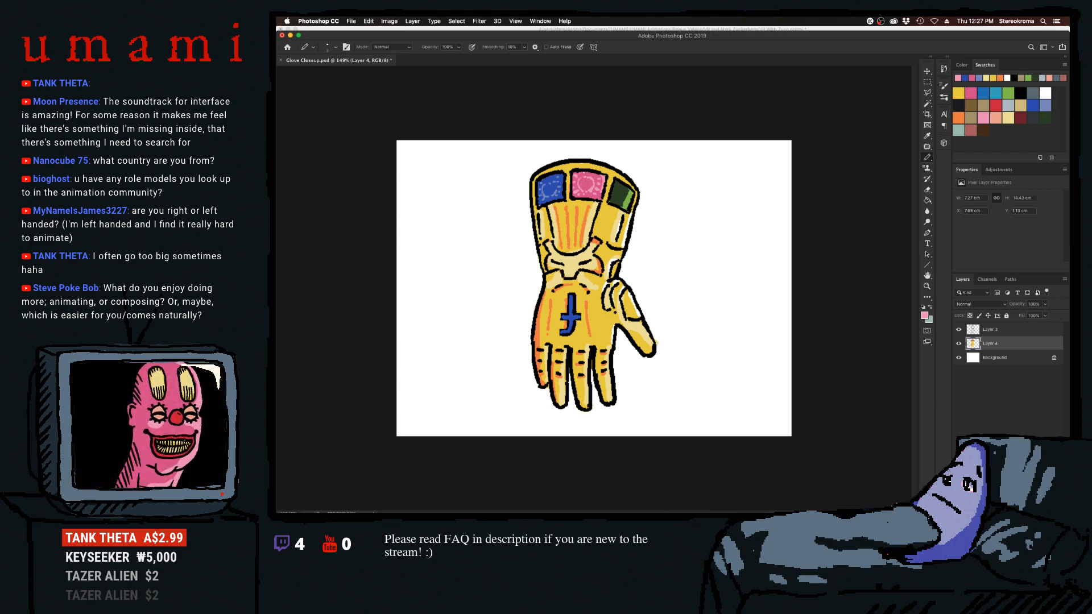
pyautogui.click(971, 93)
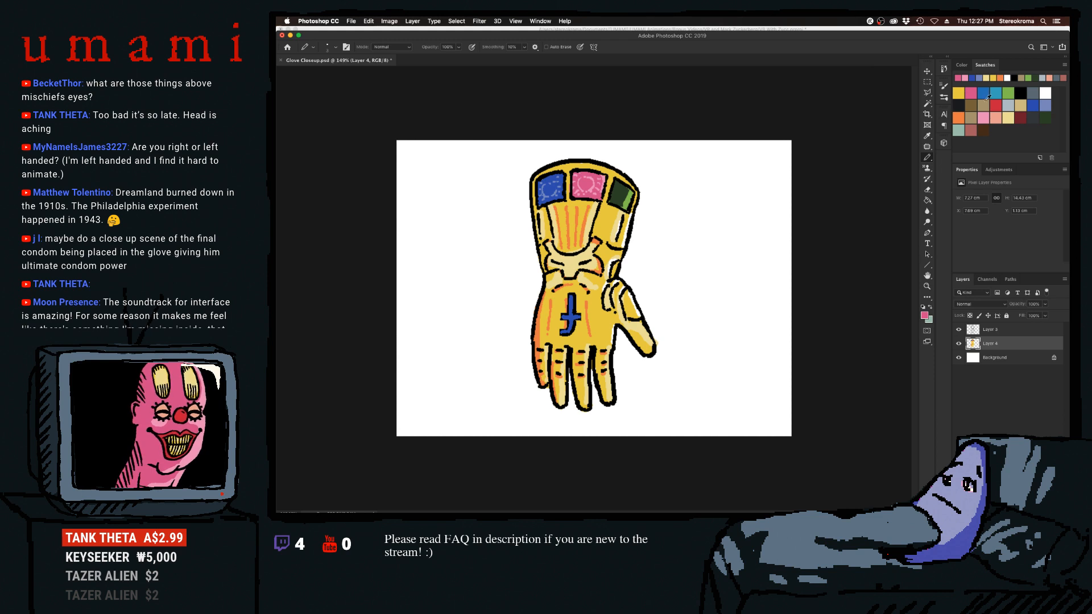
pyautogui.click(985, 118)
# Draw a light green ring with surrounding marks in the dark green cuff panel, refining it with the dark green base colour.
pyautogui.click(1008, 93)
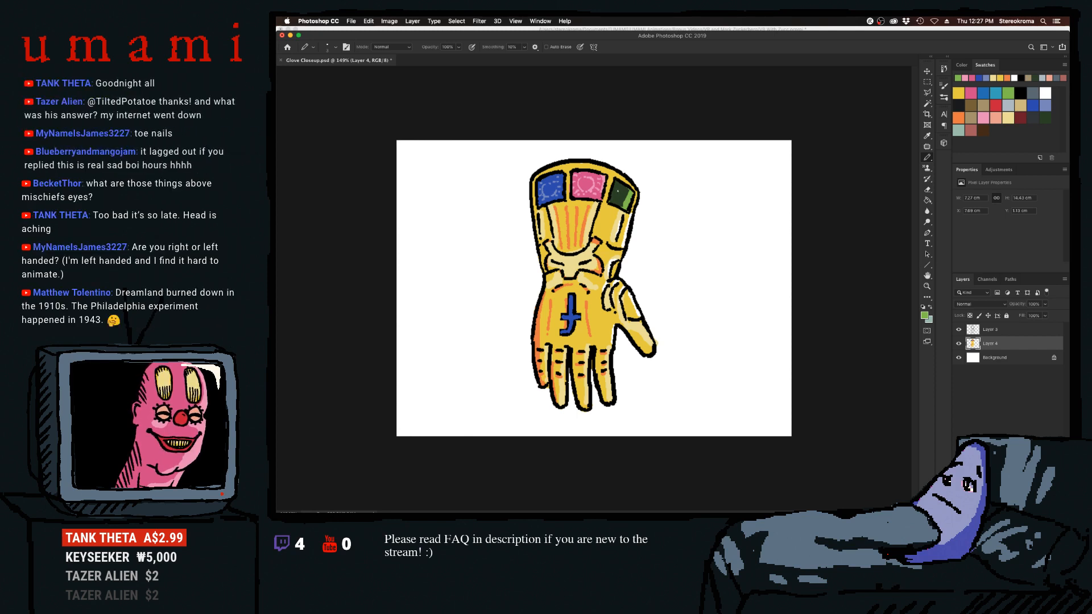
pyautogui.moveTo(617, 192)
pyautogui.mouseDown()
pyautogui.moveTo(624, 203)
pyautogui.moveTo(626, 191)
pyautogui.mouseUp()
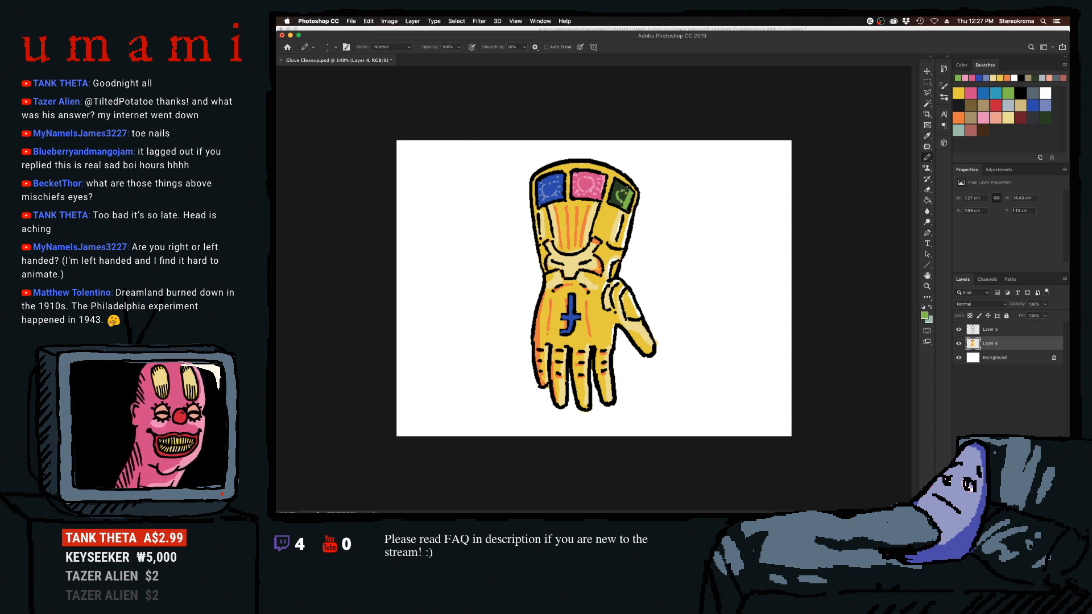
pyautogui.click(1046, 117)
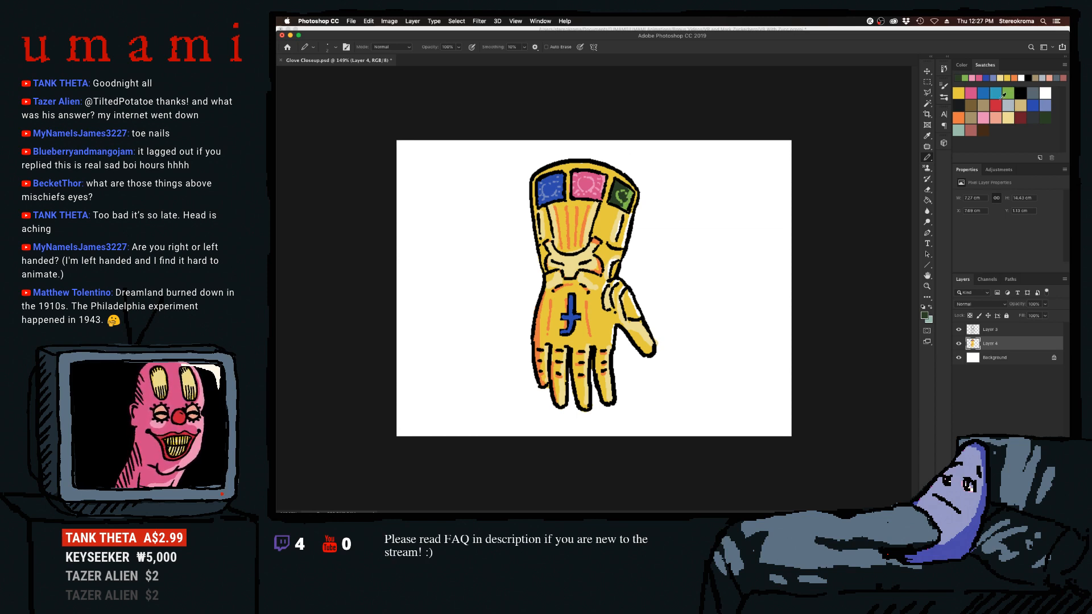
pyautogui.click(1011, 95)
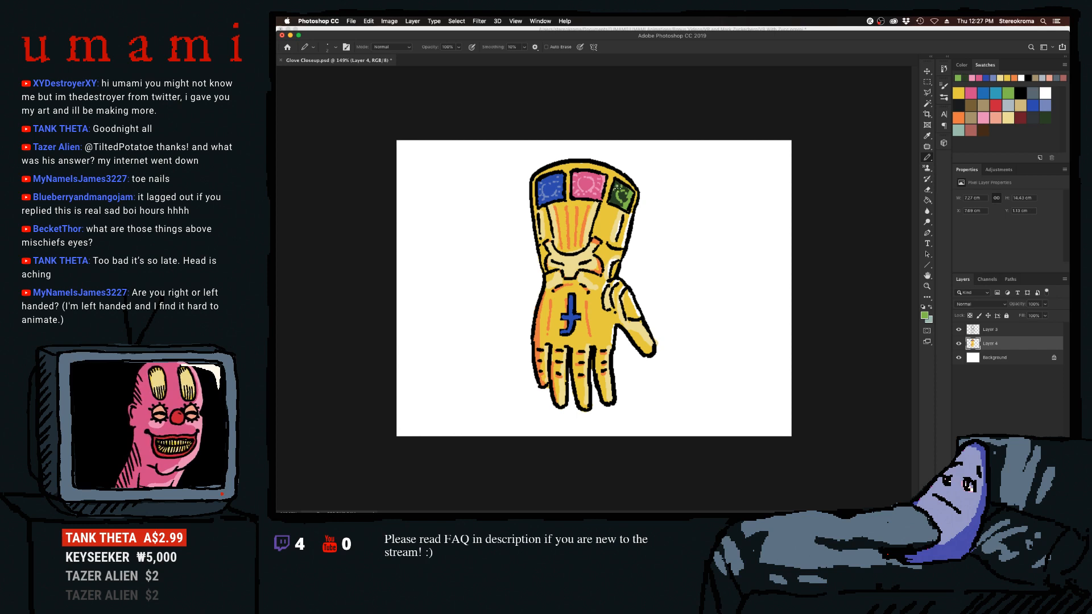
pyautogui.moveTo(618, 188); pyautogui.dragTo(614, 197)
pyautogui.press('super+z')
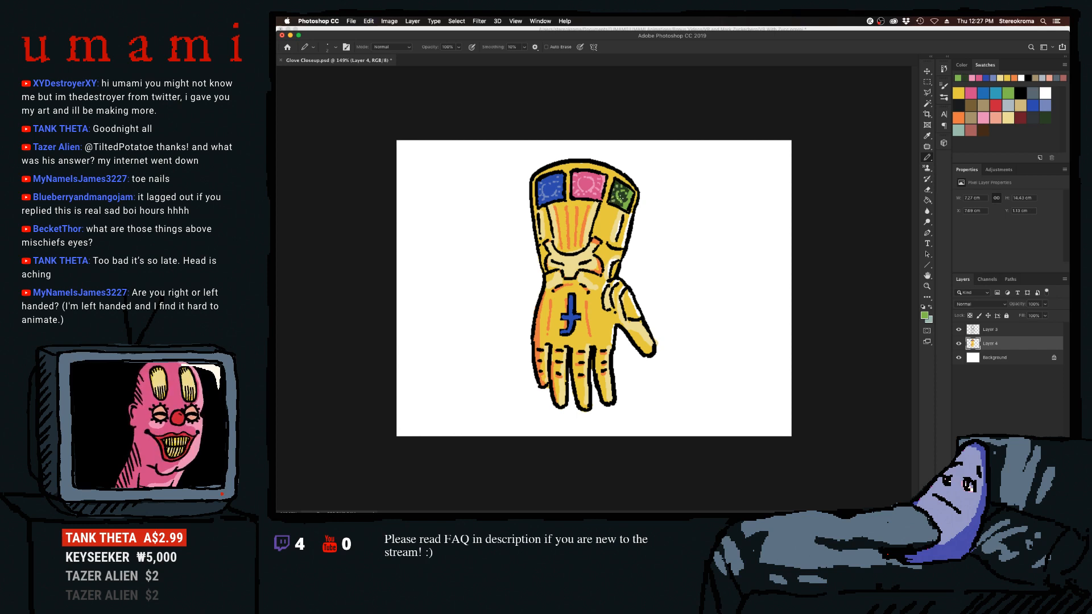
pyautogui.click(1035, 117)
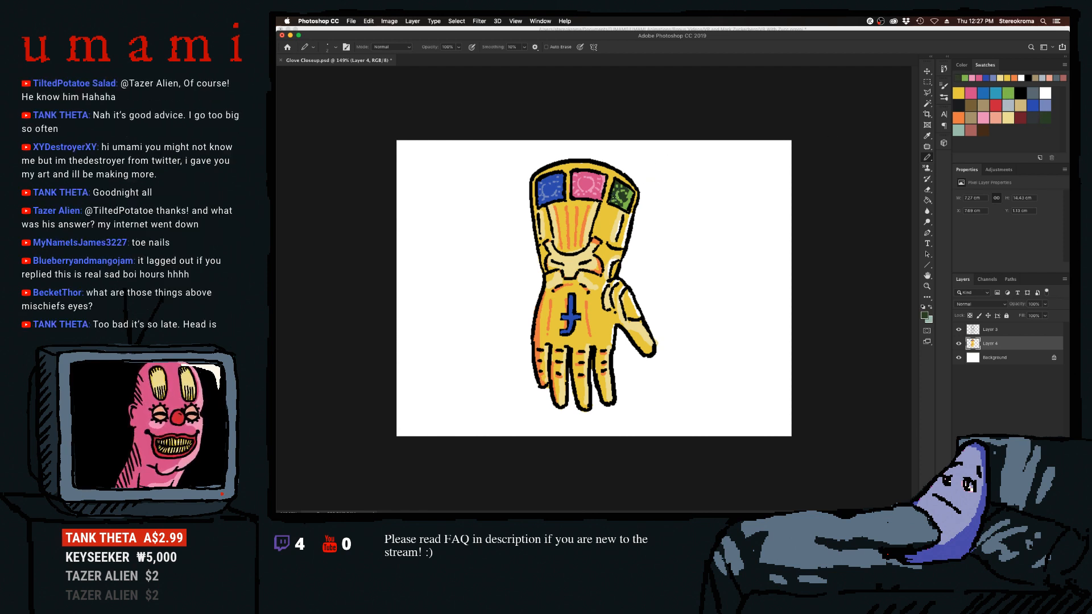
pyautogui.press('super+z')
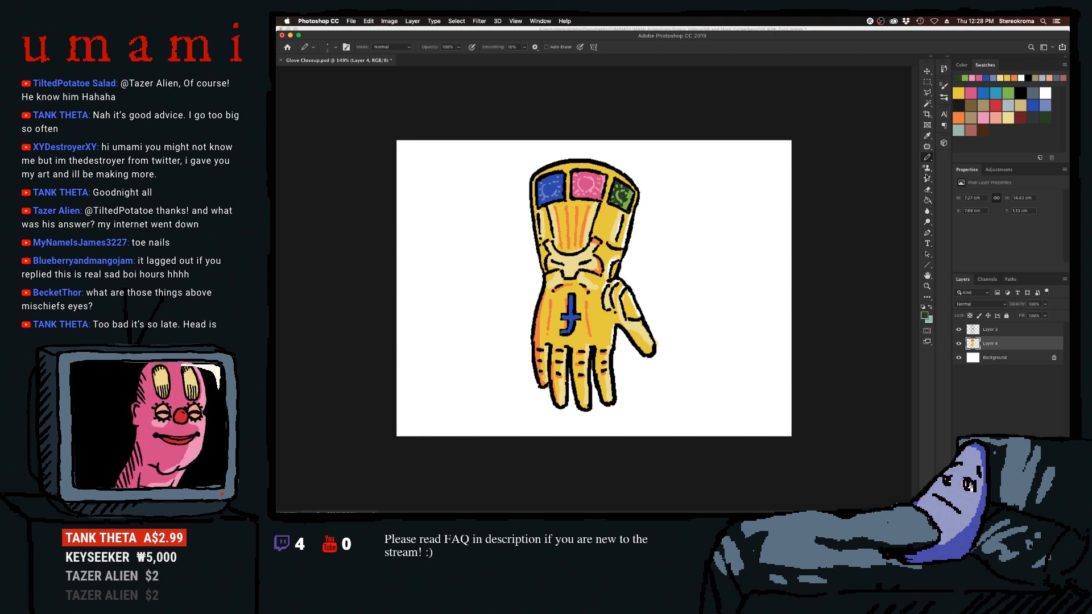
# Merge the top layer into Layer 4, and touch up the glove in yellow and black around the green panel and white by the fingers.
pyautogui.click(973, 330)
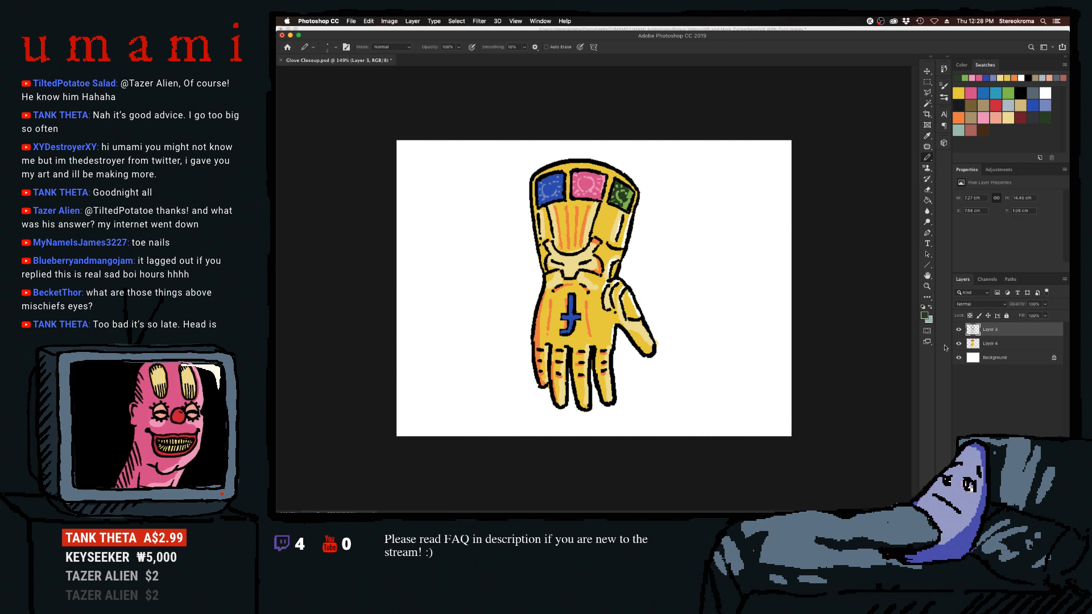
pyautogui.press('super+e')
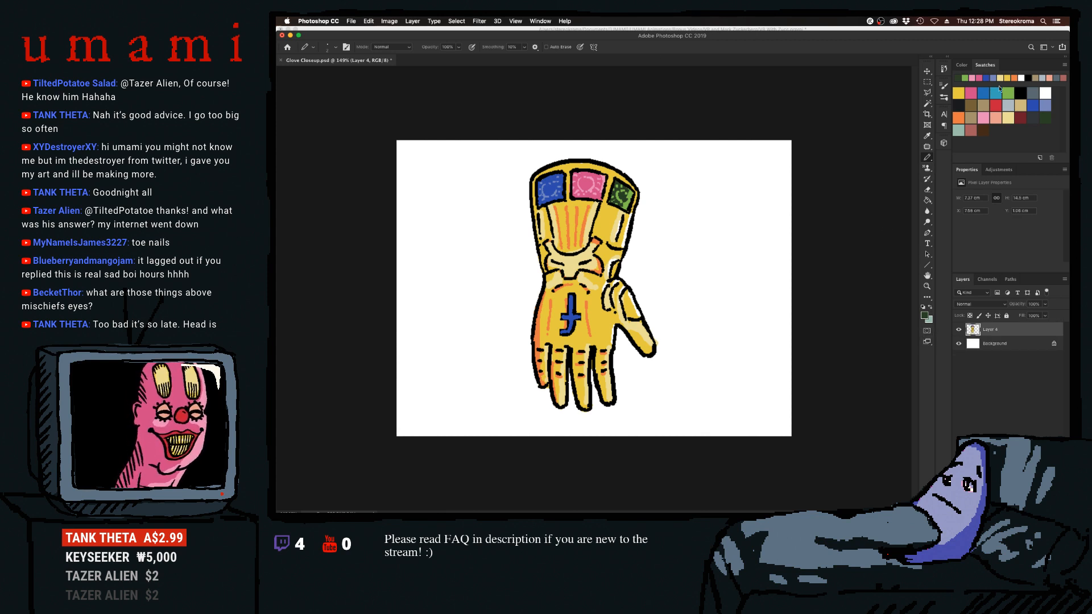
pyautogui.click(958, 92)
pyautogui.moveTo(636, 195); pyautogui.dragTo(628, 213)
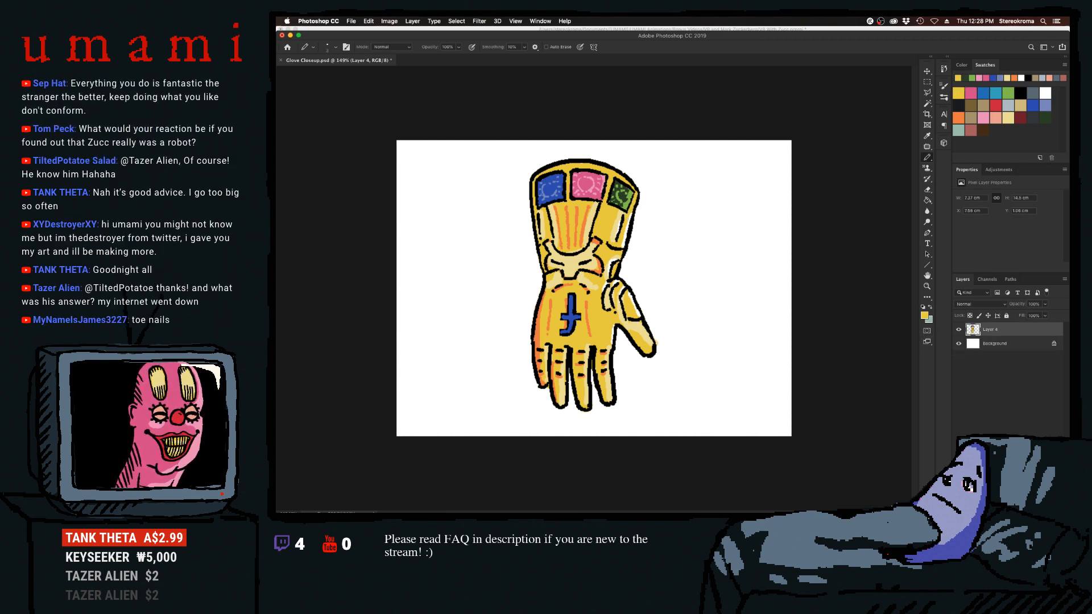
pyautogui.click(1021, 92)
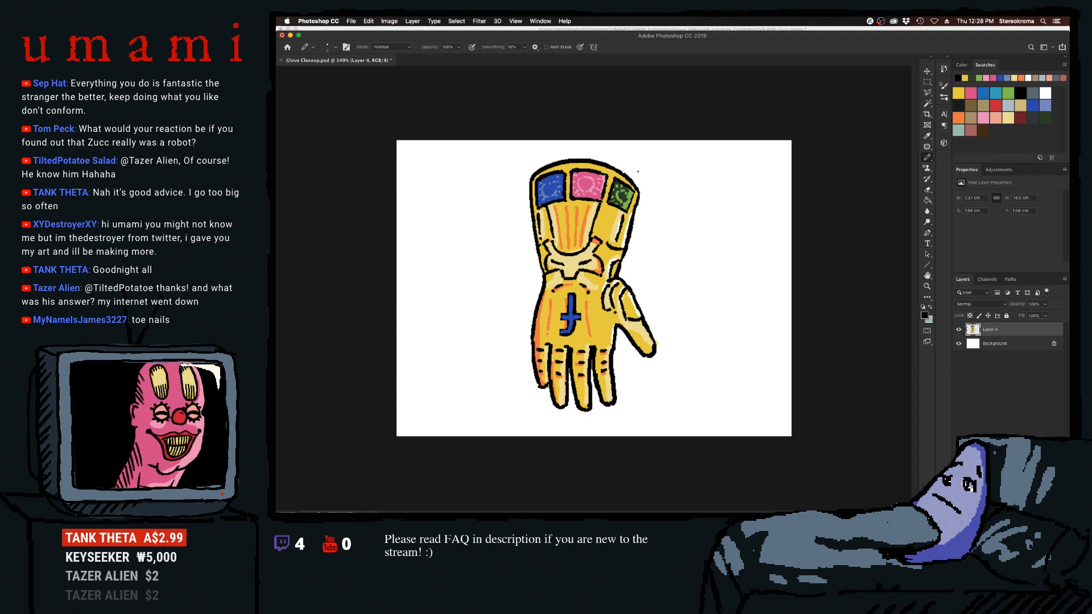
pyautogui.moveTo(625, 211); pyautogui.dragTo(637, 195)
pyautogui.click(959, 94)
pyautogui.press('super+z')
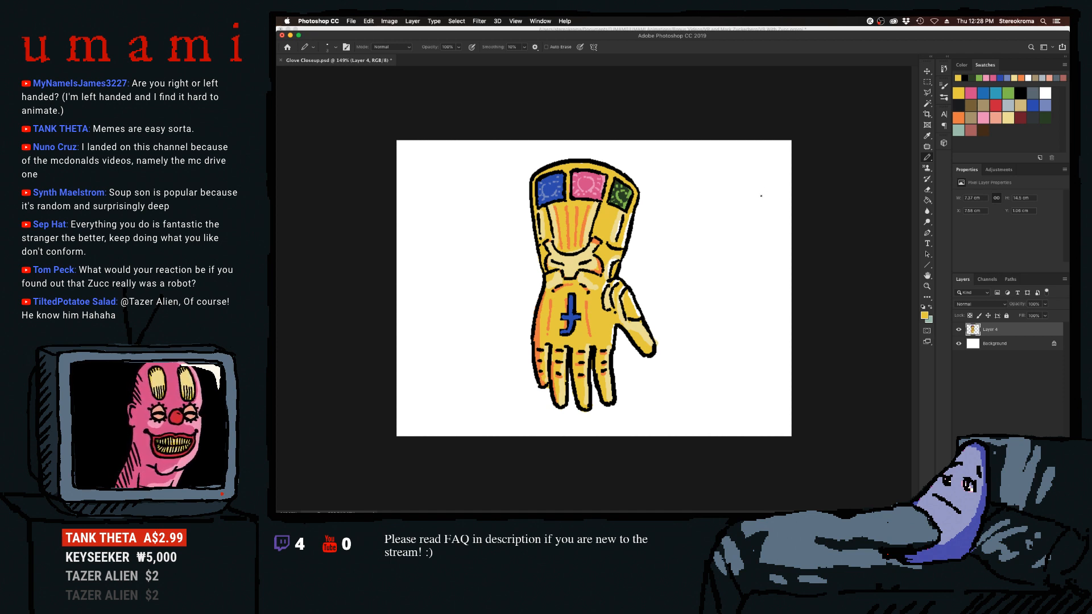
pyautogui.click(1046, 93)
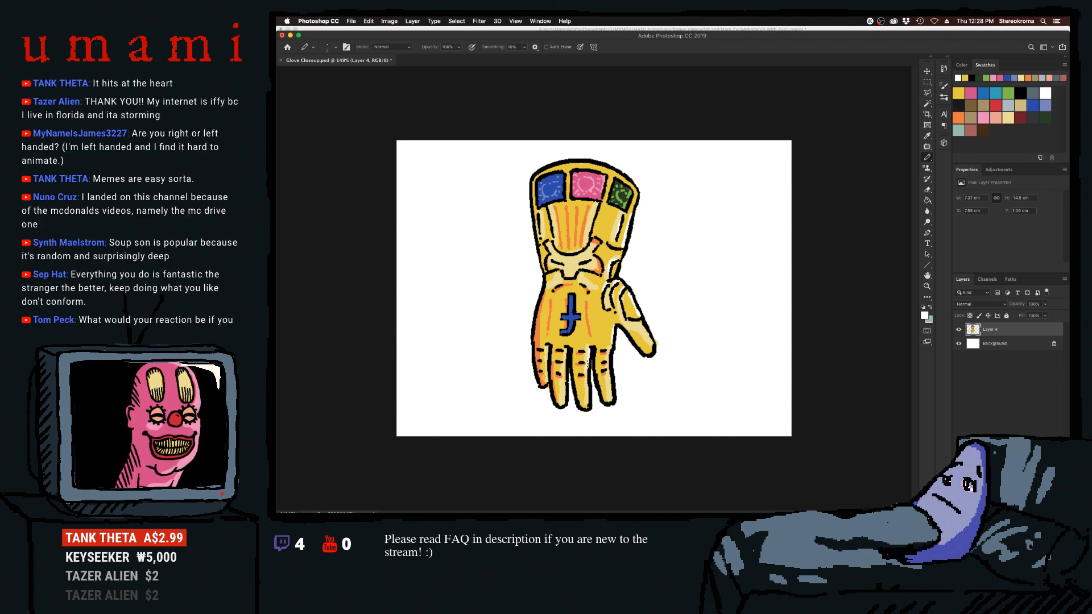
pyautogui.moveTo(611, 350); pyautogui.dragTo(607, 368)
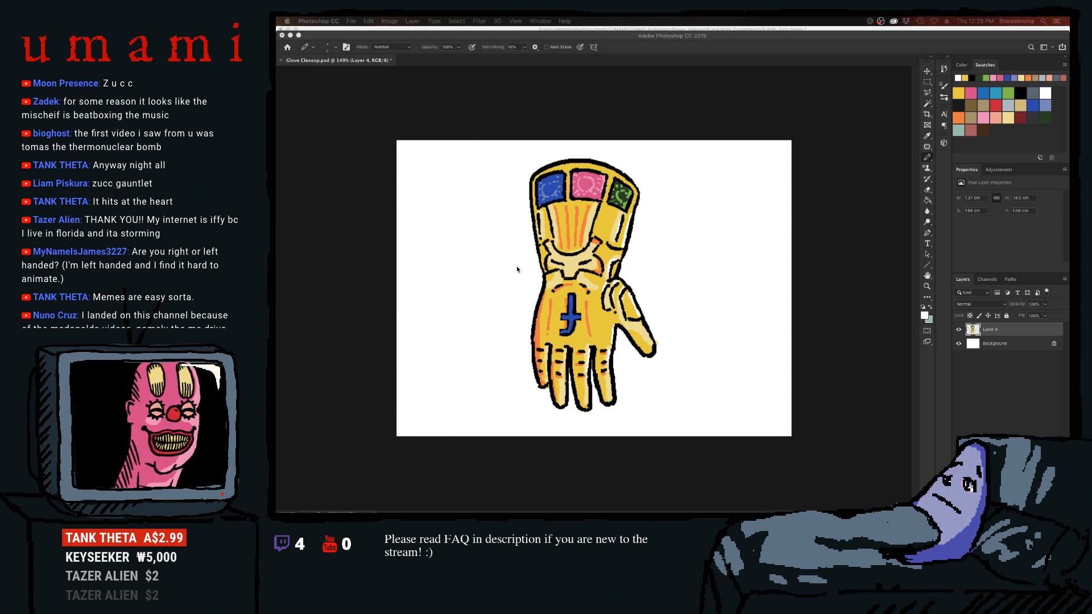
# Reposition the glove drawing on the canvas, switching briefly to Premiere Pro to check the animation frame.
pyautogui.click(932, 71)
pyautogui.moveTo(613, 280); pyautogui.dragTo(590, 276)
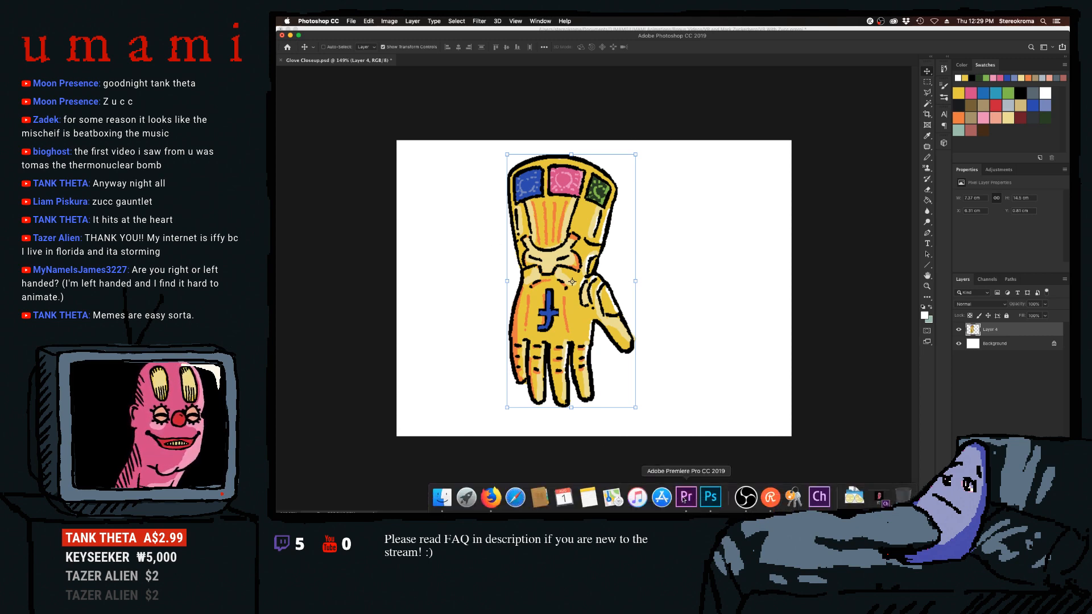
pyautogui.click(685, 498)
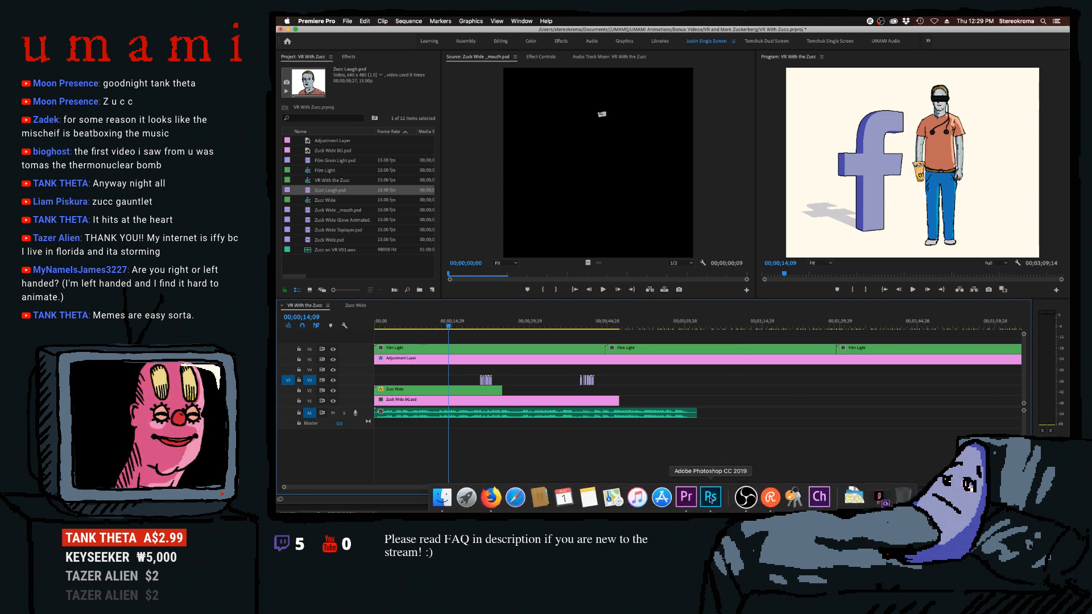
pyautogui.click(710, 498)
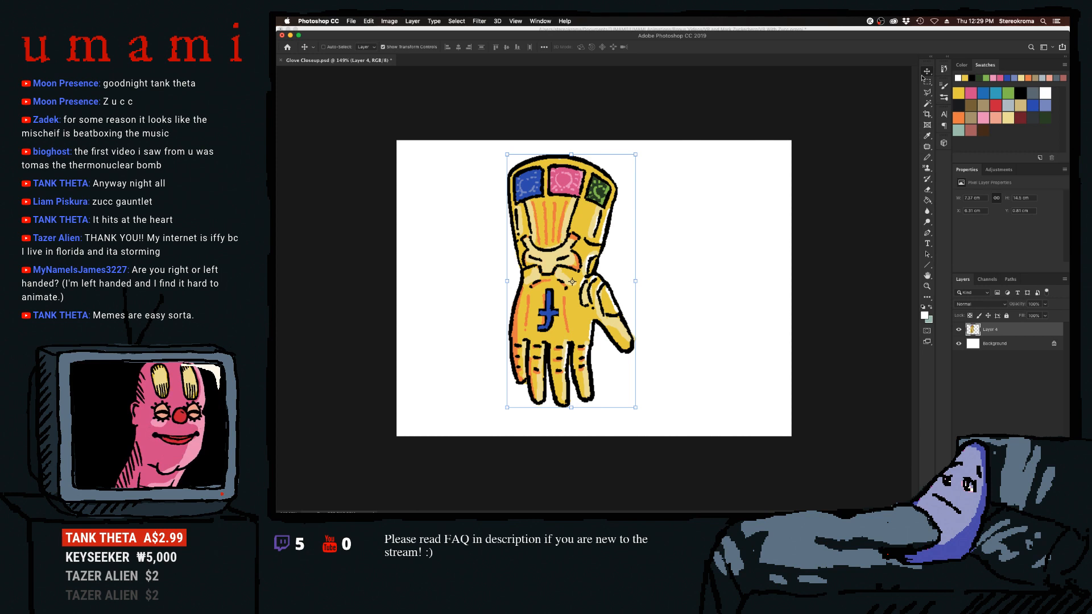
pyautogui.moveTo(568, 255); pyautogui.dragTo(575, 278)
# Add a new layer between the Background and Layer 4, and choose black with the Pencil tool.
pyautogui.click(993, 344)
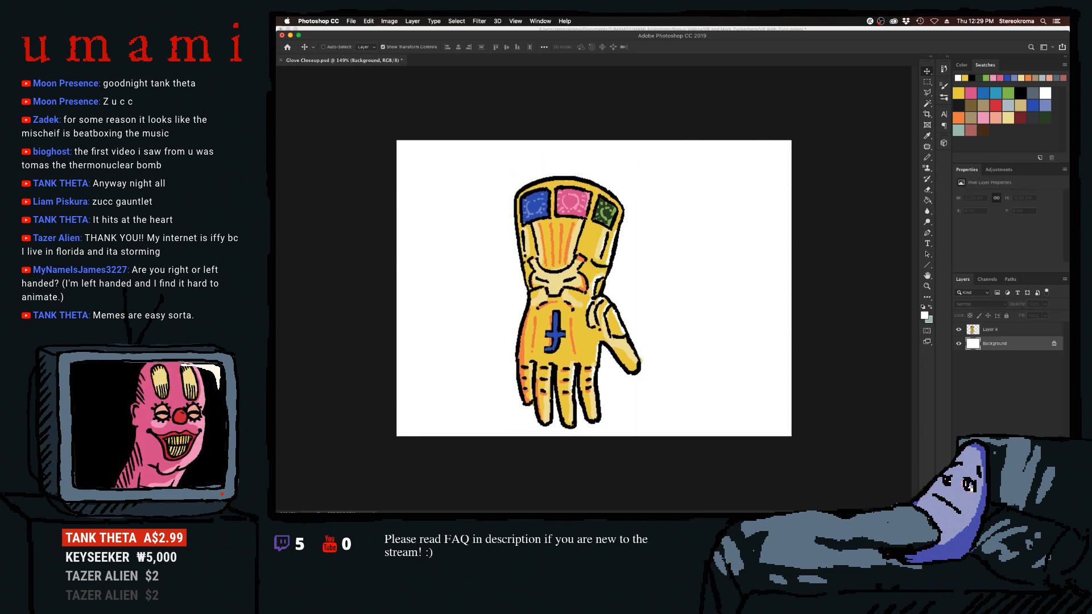
pyautogui.click(1039, 507)
pyautogui.click(1021, 93)
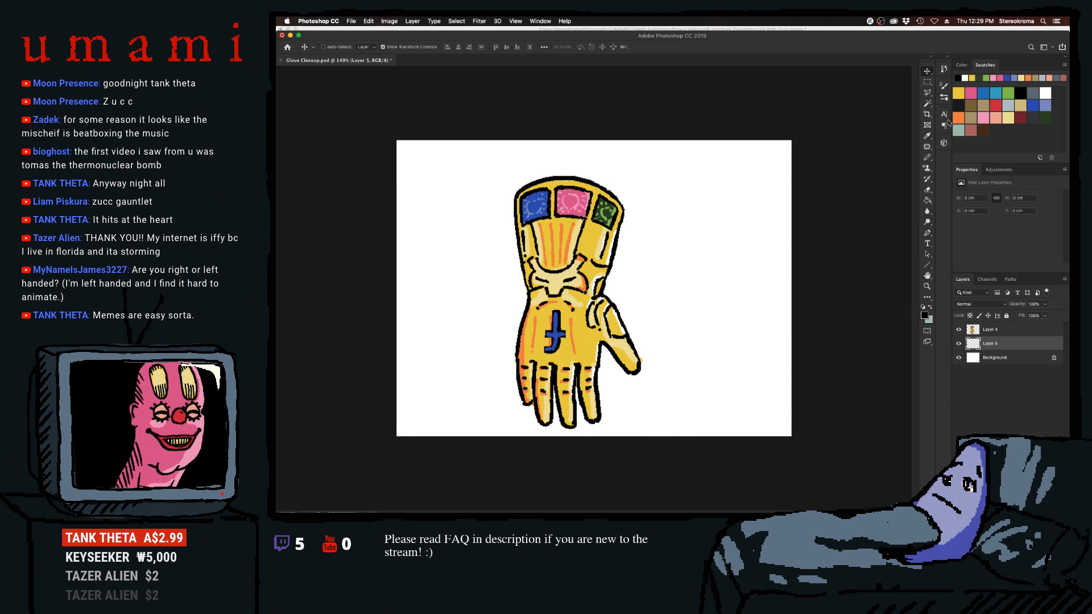
pyautogui.click(926, 158)
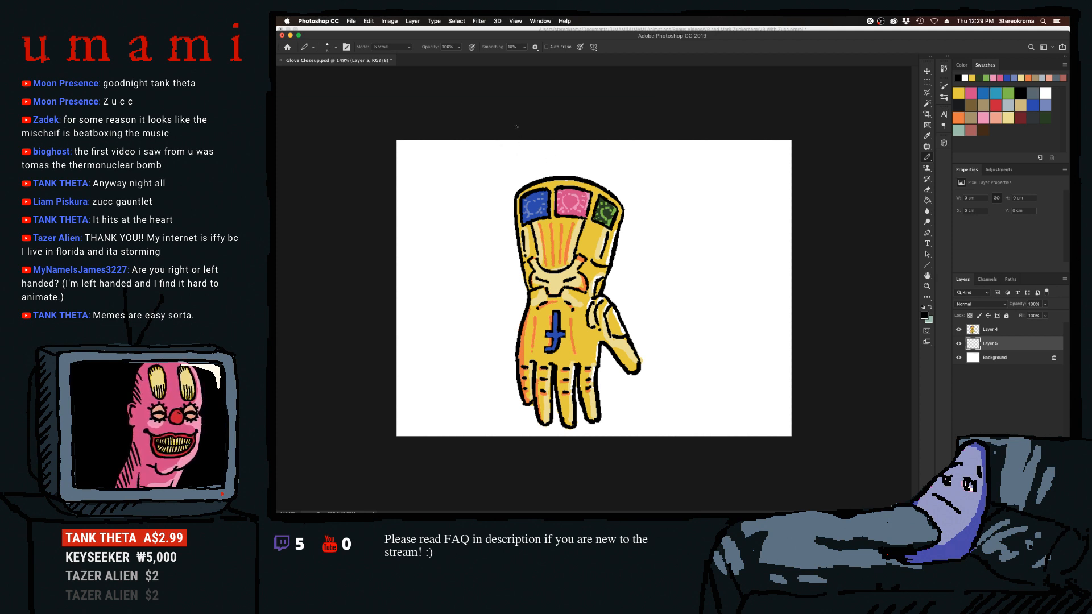
# Try to draw the arm's black outline from the canvas edge down to the blue side of the cuff.
pyautogui.moveTo(516, 127); pyautogui.dragTo(519, 195)
pyautogui.press('super+z')
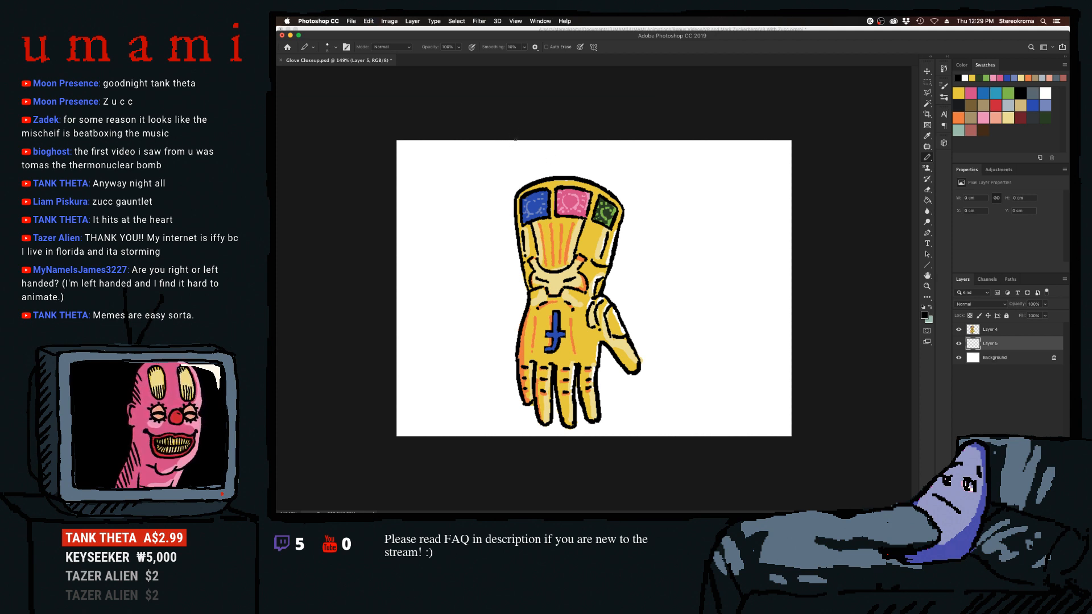
pyautogui.moveTo(515, 139); pyautogui.dragTo(520, 191)
pyautogui.press('super+z')
pyautogui.moveTo(515, 139); pyautogui.dragTo(521, 190)
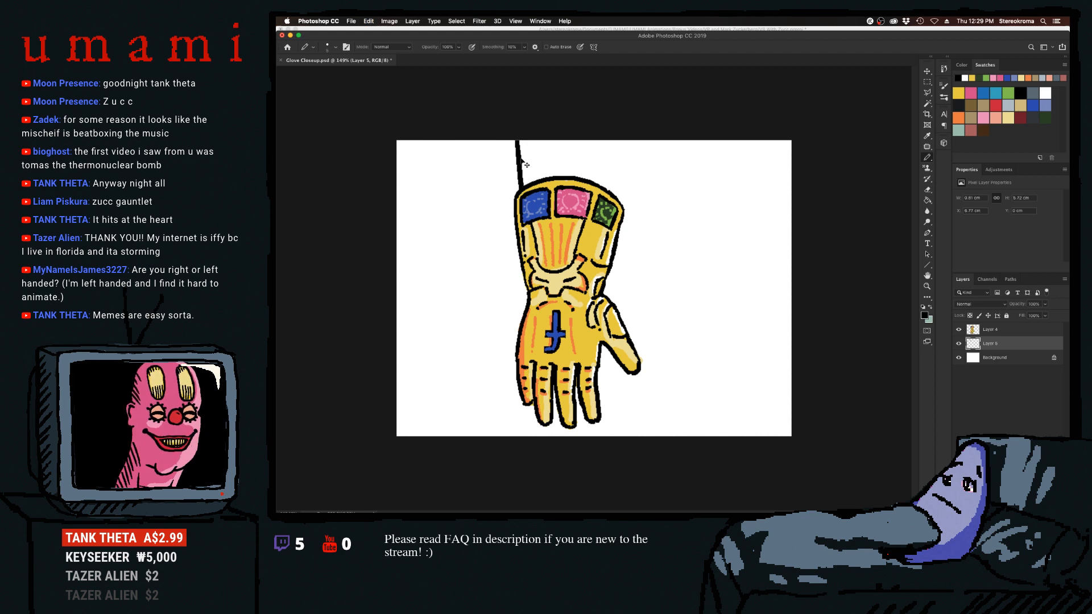
pyautogui.press('super+z')
pyautogui.moveTo(516, 139); pyautogui.dragTo(520, 191)
pyautogui.press('super+z')
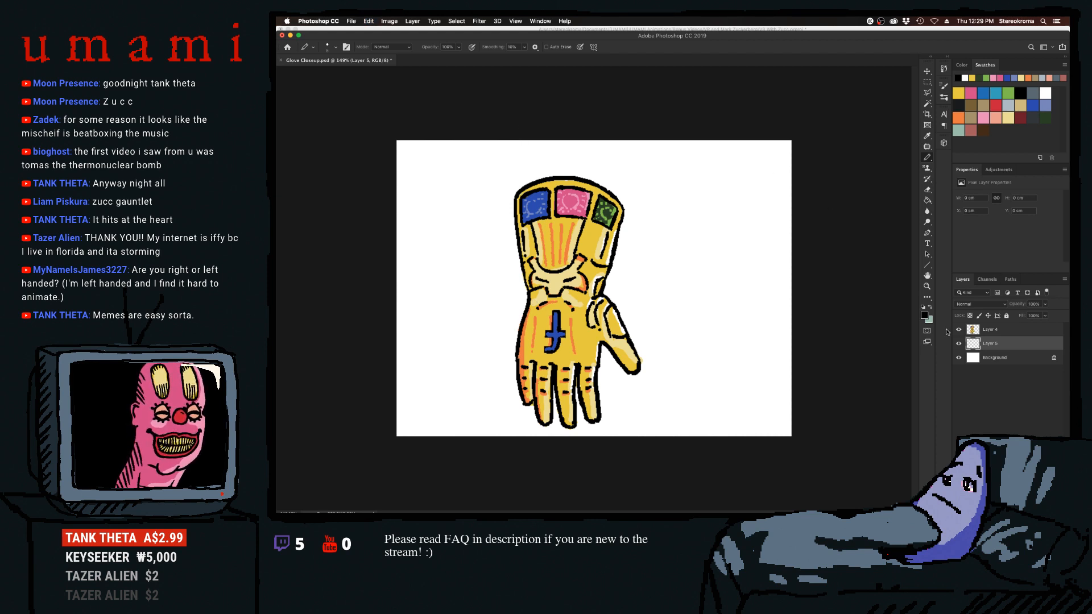
# Move the glove on Layer 4 down until only the cuff and wrist remain on the canvas.
pyautogui.click(965, 327)
pyautogui.press('v')
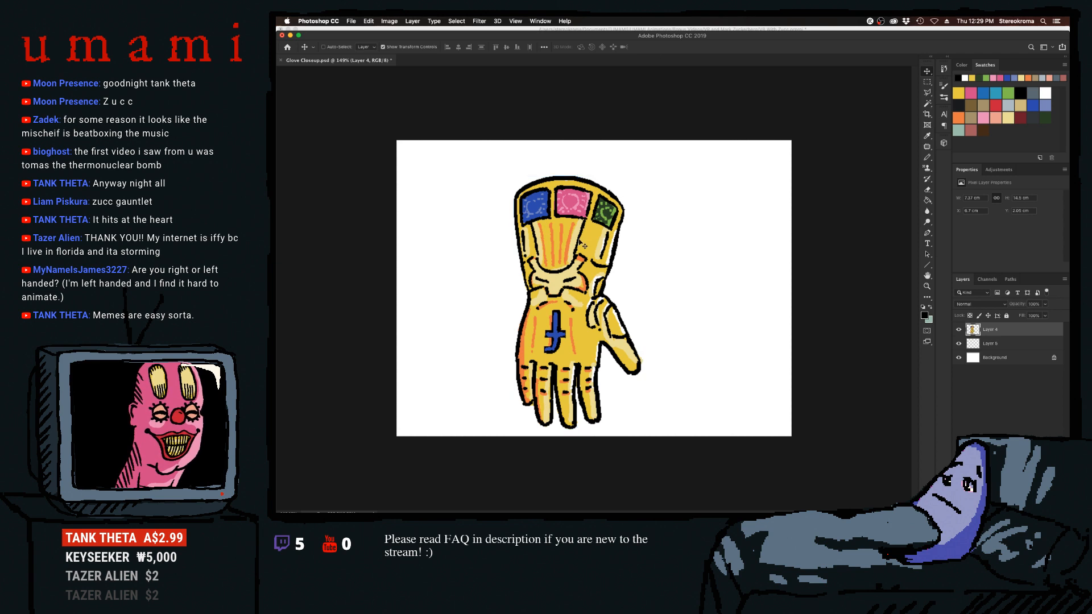
pyautogui.moveTo(575, 238); pyautogui.dragTo(584, 367)
# Draw both black outlines of the forearm above the cuff on the layer beneath the glove.
pyautogui.click(976, 347)
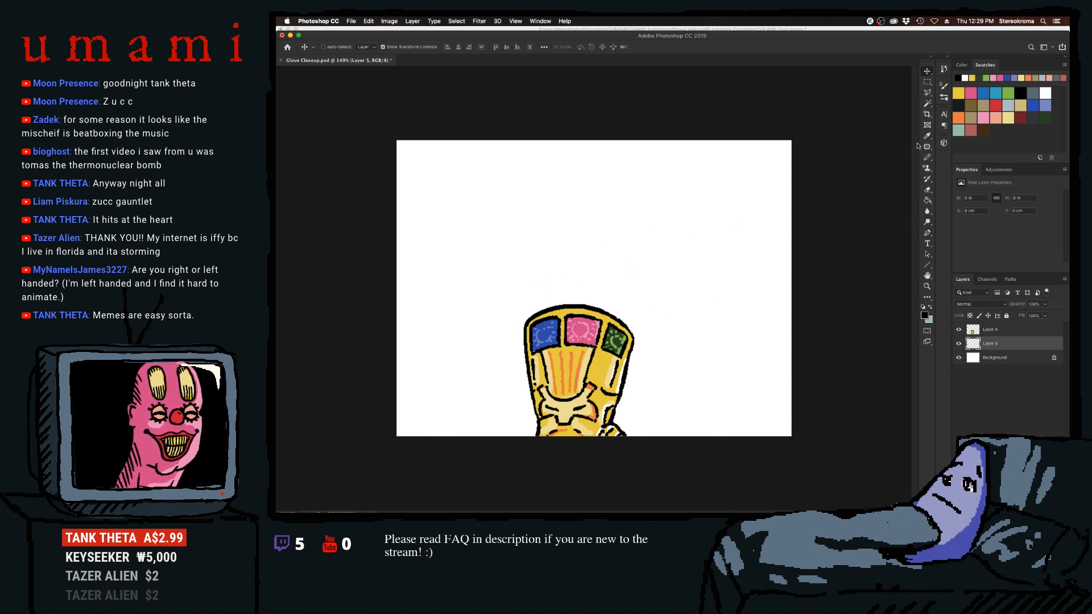
pyautogui.press('b')
pyautogui.moveTo(530, 142); pyautogui.dragTo(537, 311)
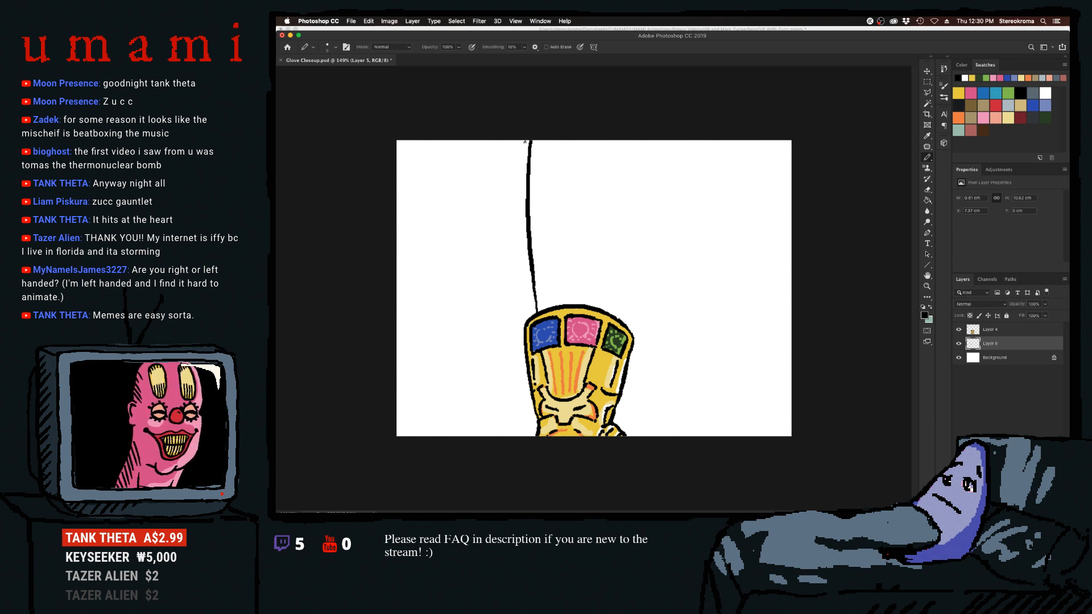
pyautogui.moveTo(529, 145); pyautogui.dragTo(526, 199)
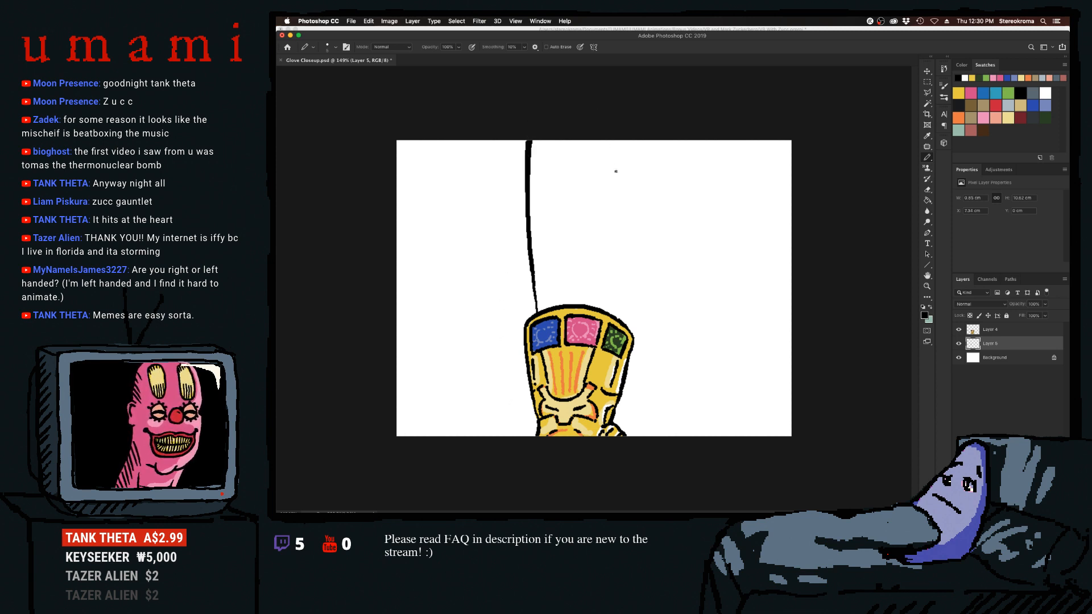
pyautogui.moveTo(620, 127); pyautogui.dragTo(611, 314)
pyautogui.press('super+z')
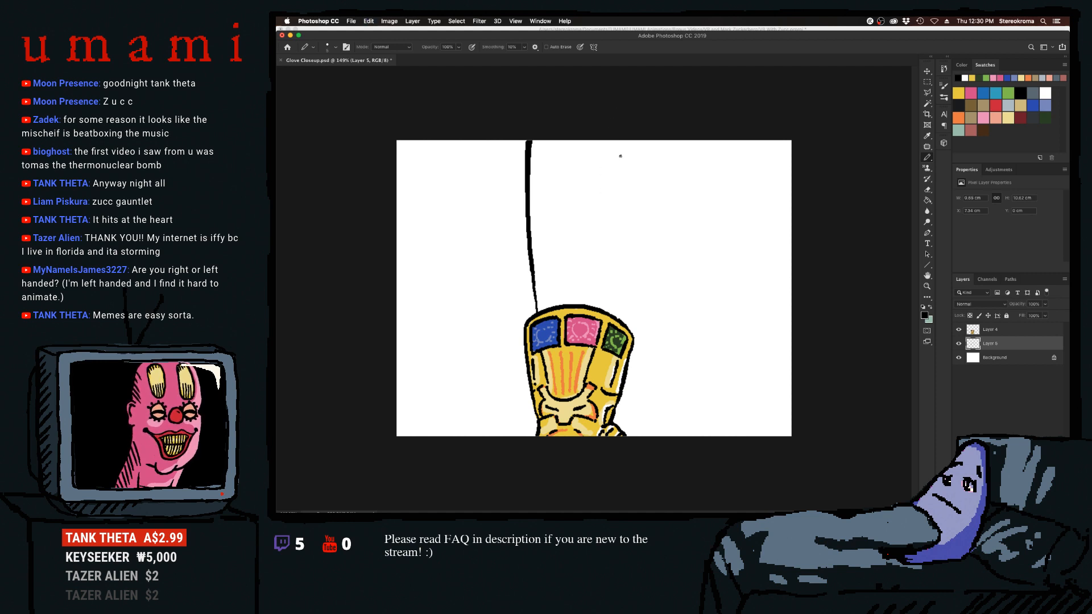
pyautogui.press('super+shift+z')
pyautogui.press('super+z')
pyautogui.moveTo(635, 143); pyautogui.dragTo(616, 316)
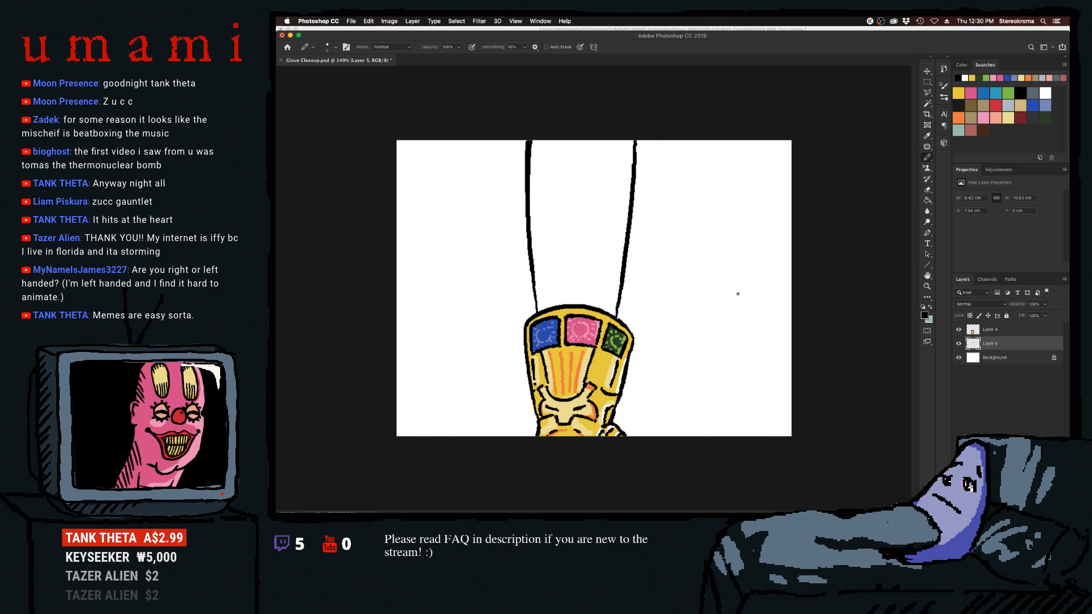
# Fill the forearm between its outlines with grey-green using the Paint Bucket.
pyautogui.click(928, 200)
pyautogui.click(958, 130)
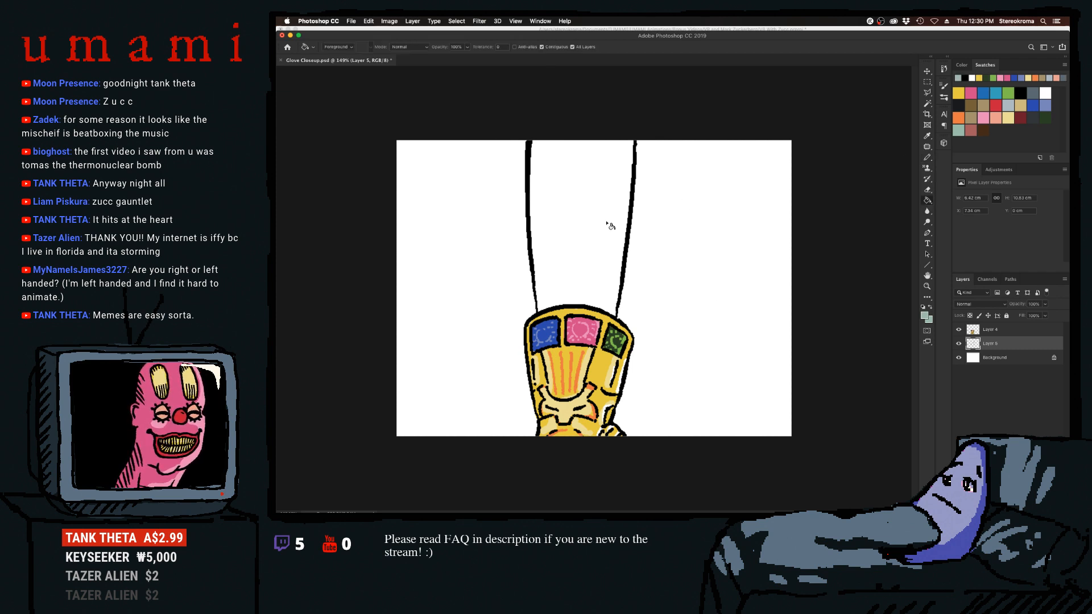
pyautogui.click(608, 226)
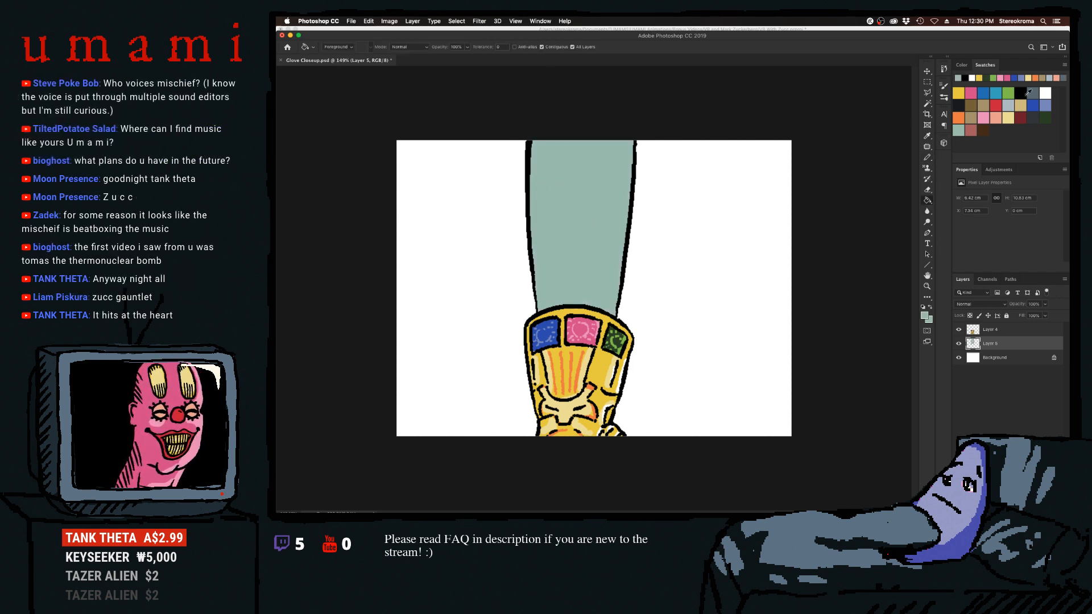
# Try shading the middle of the forearm with a dark blue-grey stripe using a larger brush.
pyautogui.click(927, 157)
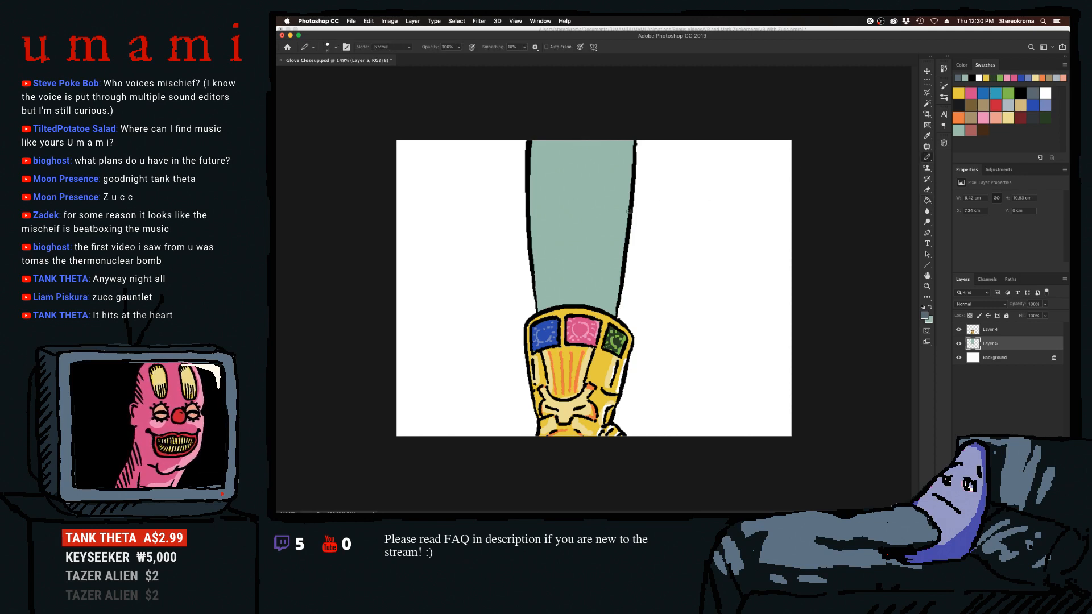
pyautogui.moveTo(562, 131); pyautogui.dragTo(564, 266)
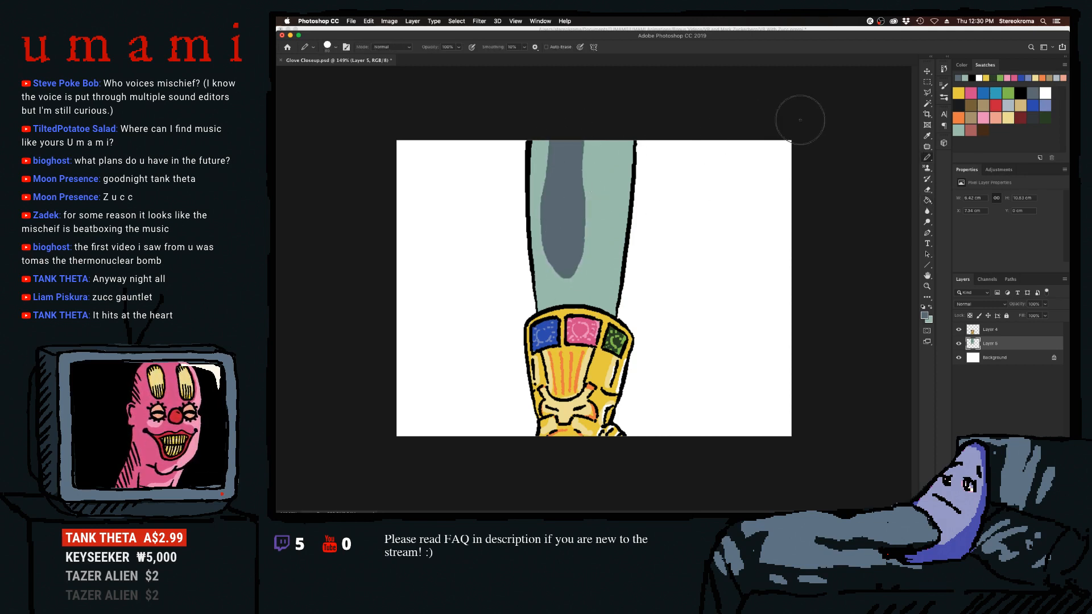
pyautogui.press('super+z')
# Paint a wide light blue-grey band down the middle of the forearm, adjusting the brush size to leave grey-green edges.
pyautogui.click(1008, 105)
pyautogui.press(']')
pyautogui.press(']')
pyautogui.press(']')
pyautogui.moveTo(575, 140)
pyautogui.mouseDown()
pyautogui.moveTo(573, 353)
pyautogui.moveTo(573, 251)
pyautogui.mouseUp()
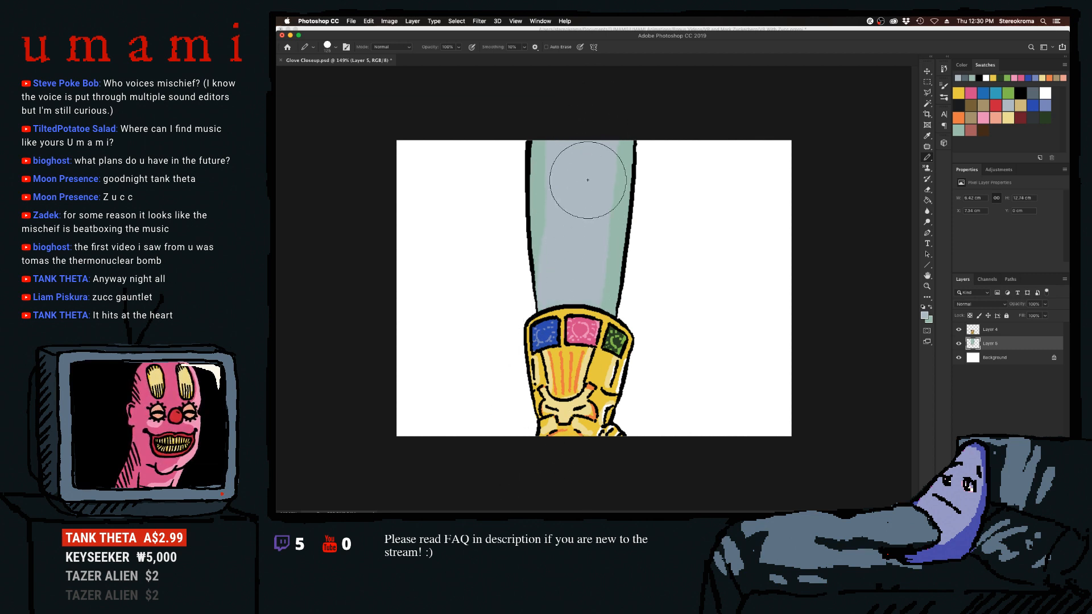
pyautogui.press('super+z')
pyautogui.press('[')
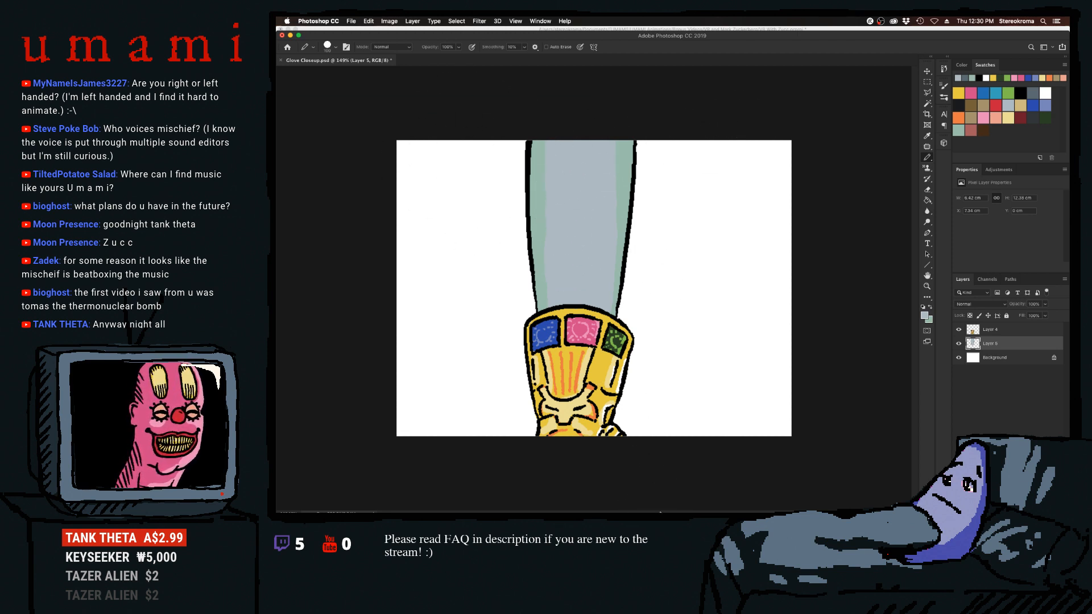
# Check the VR With Zucc sequence in Premiere Pro, and return to the glove drawing in Photoshop.
pyautogui.moveTo(661, 508)
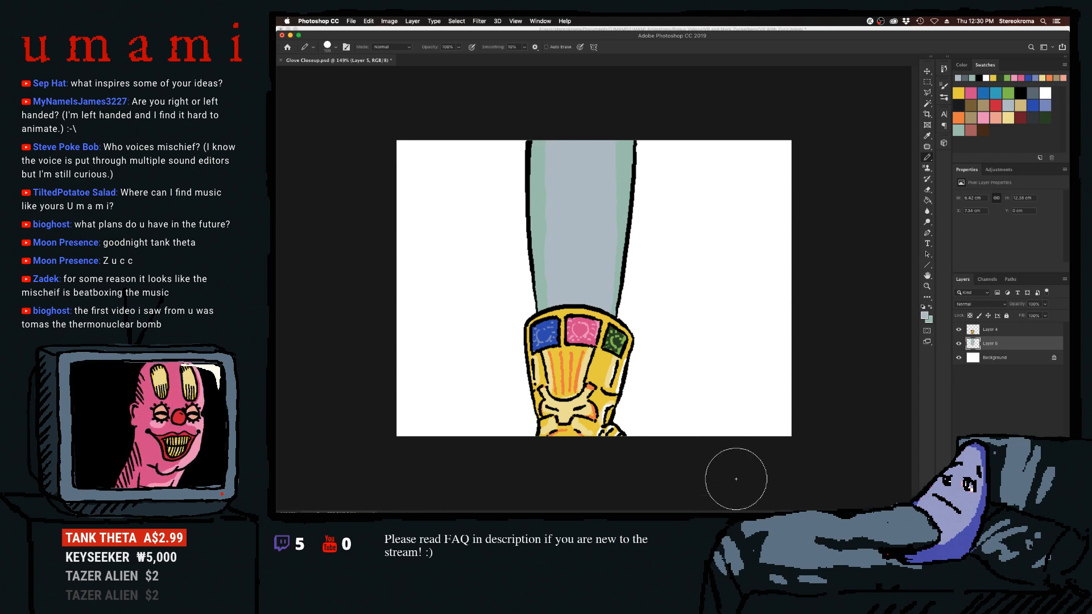
pyautogui.click(684, 498)
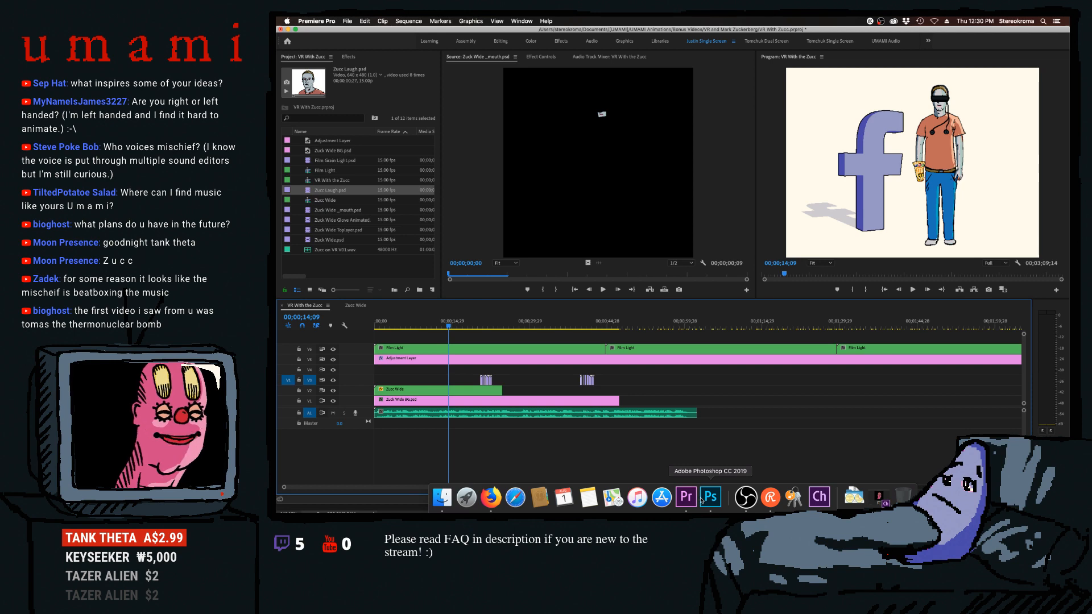
pyautogui.click(707, 498)
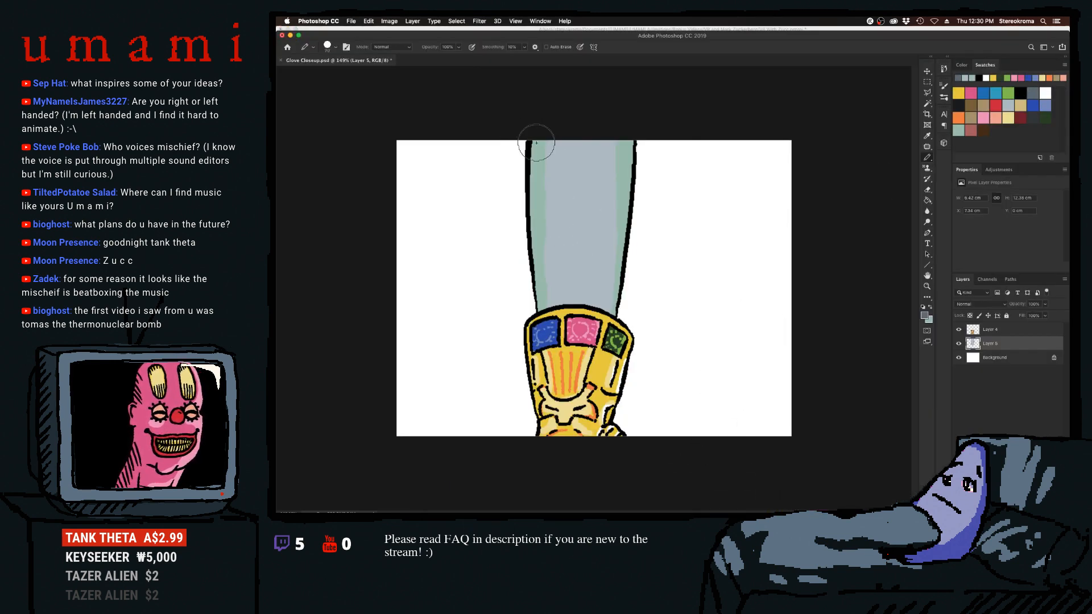
# Try painting a dark blue-grey shadow stripe down the left edge of the forearm with a smaller brush.
pyautogui.moveTo(536, 143); pyautogui.dragTo(538, 182)
pyautogui.press('super+z')
pyautogui.moveTo(534, 142); pyautogui.dragTo(538, 289)
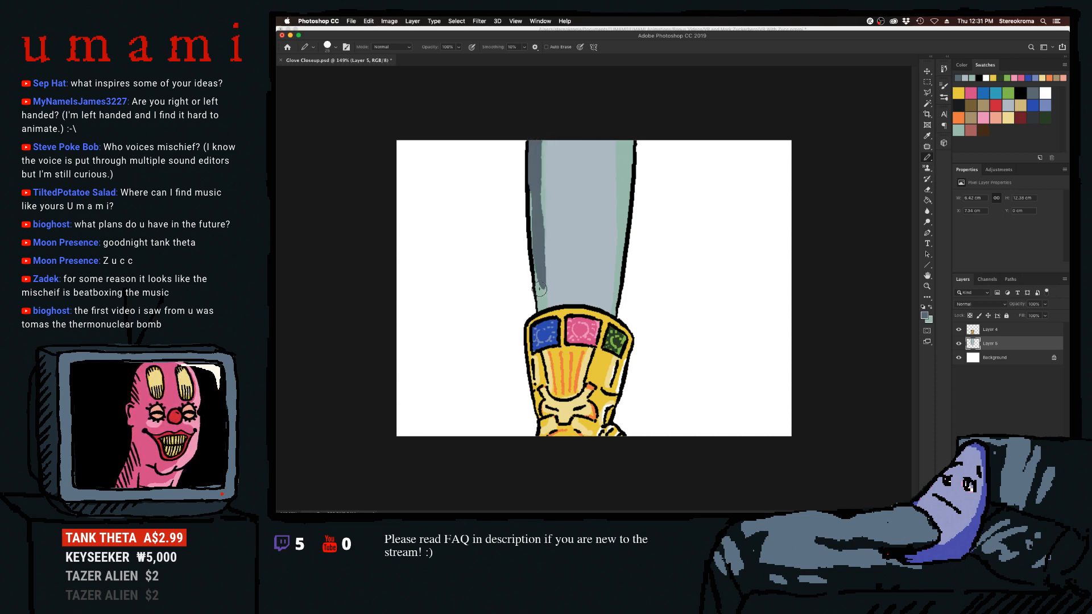
pyautogui.press('super+z')
pyautogui.moveTo(535, 139); pyautogui.dragTo(537, 273)
pyautogui.press('super+z')
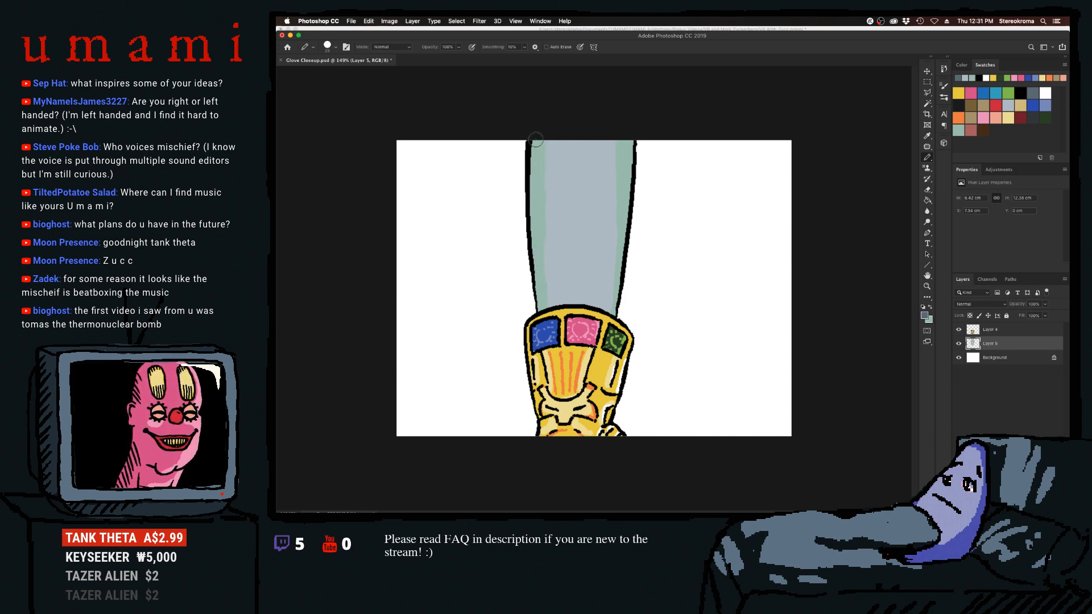
pyautogui.moveTo(535, 139); pyautogui.dragTo(539, 307)
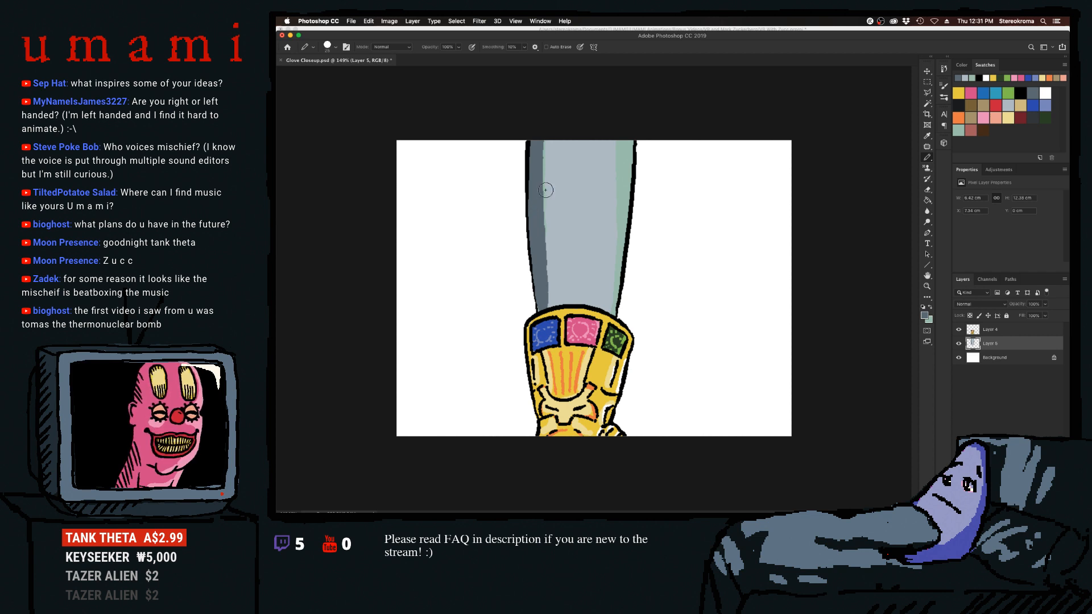
pyautogui.press('super+z')
pyautogui.moveTo(536, 146); pyautogui.dragTo(539, 304)
pyautogui.press('super+z')
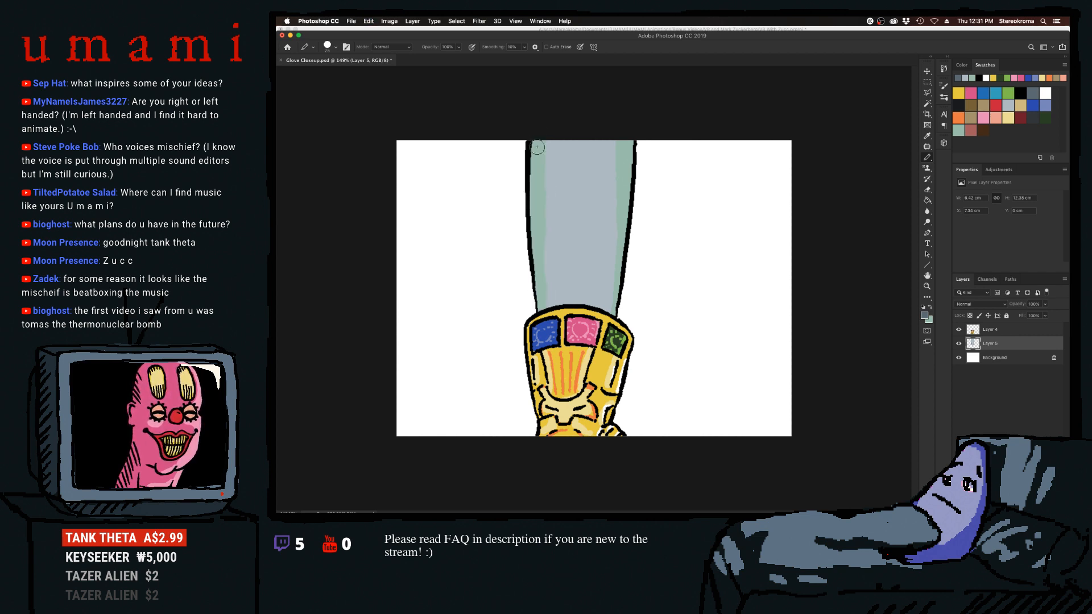
pyautogui.moveTo(537, 147); pyautogui.dragTo(540, 302)
pyautogui.press('super+z')
# Paint a dark blue-grey shadow along the forearm's left edge, from the canvas top down to the gauntlet cuff.
pyautogui.moveTo(536, 140); pyautogui.dragTo(542, 262)
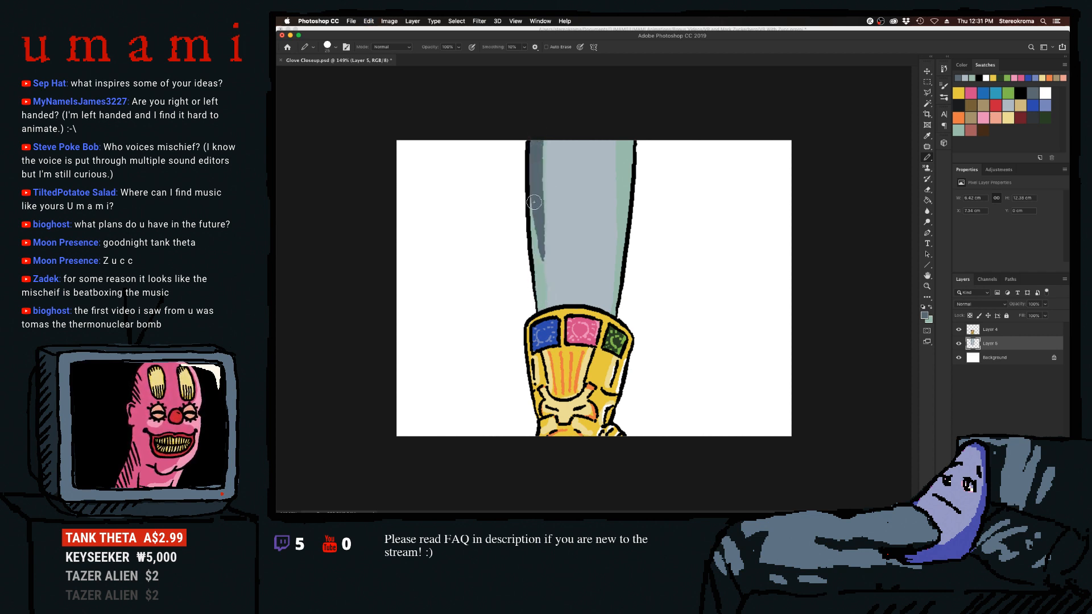
pyautogui.moveTo(534, 202); pyautogui.dragTo(543, 307)
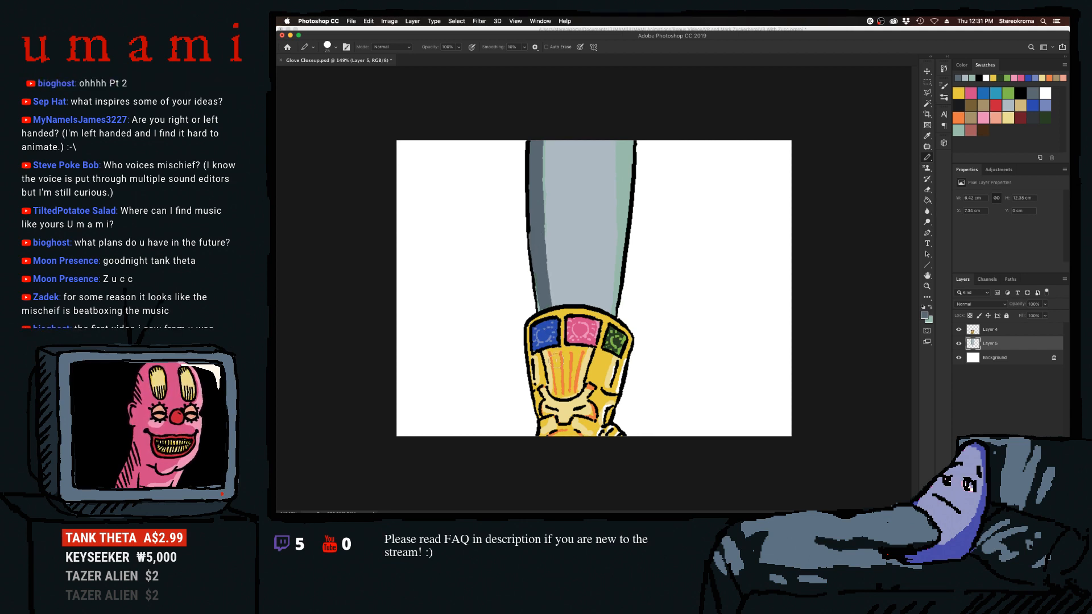
pyautogui.press('super+z')
pyautogui.moveTo(535, 239); pyautogui.dragTo(540, 309)
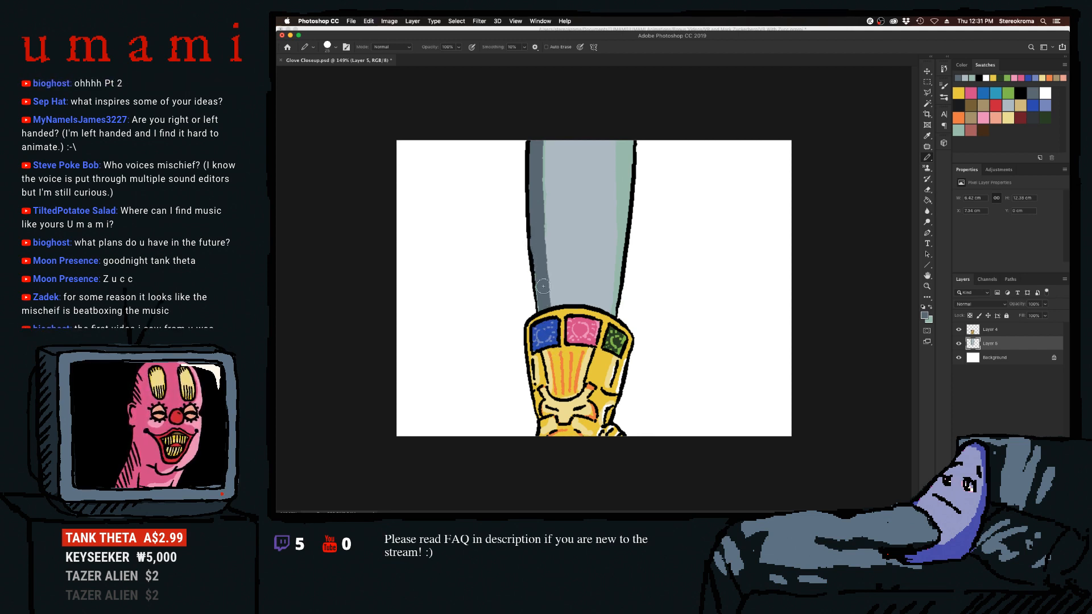
pyautogui.press('super+z')
pyautogui.moveTo(537, 257); pyautogui.dragTo(544, 310)
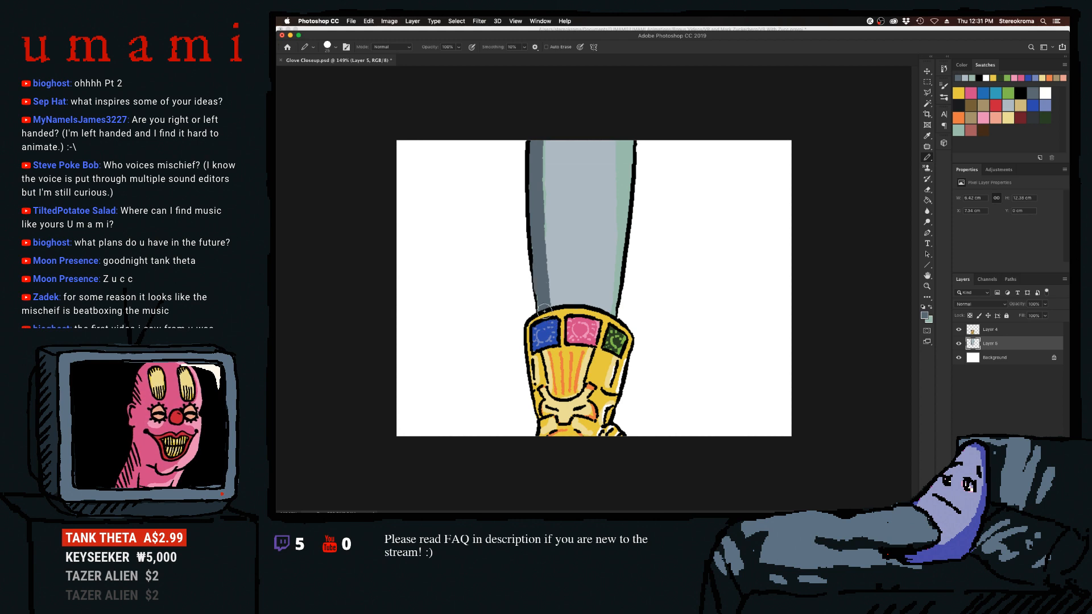
pyautogui.press('super+z')
pyautogui.moveTo(537, 245); pyautogui.dragTo(543, 310)
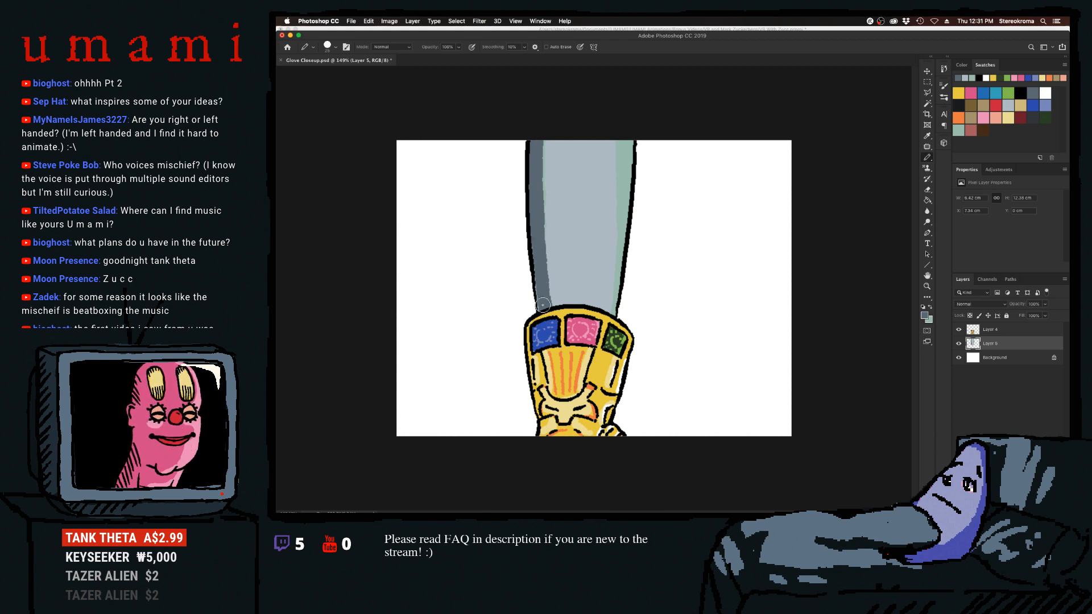
pyautogui.press('super+z')
pyautogui.moveTo(539, 267); pyautogui.dragTo(543, 311)
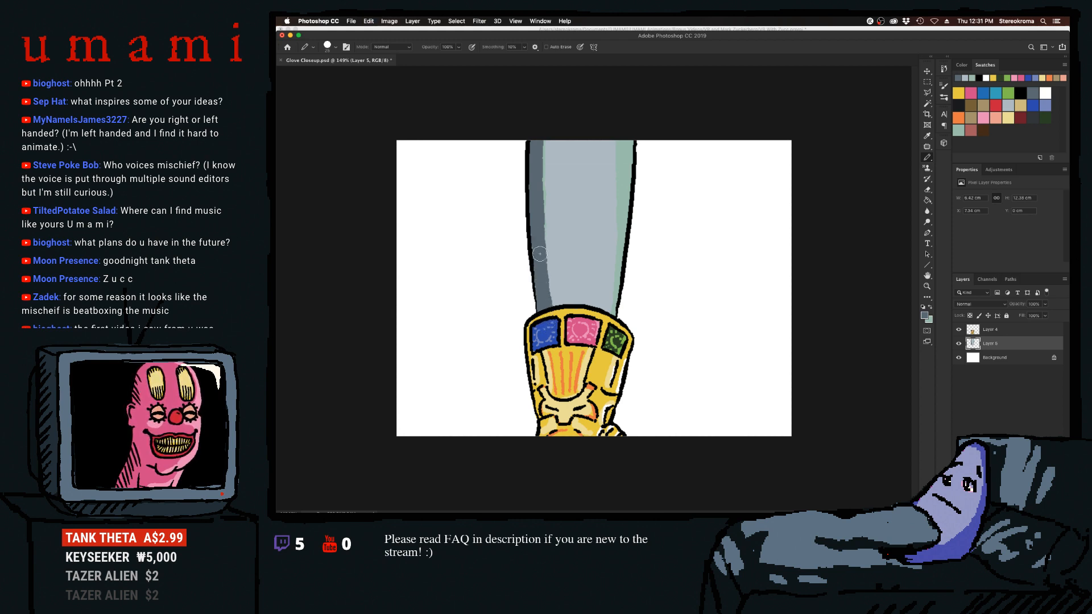
pyautogui.moveTo(539, 257); pyautogui.dragTo(545, 299)
pyautogui.press('super+z')
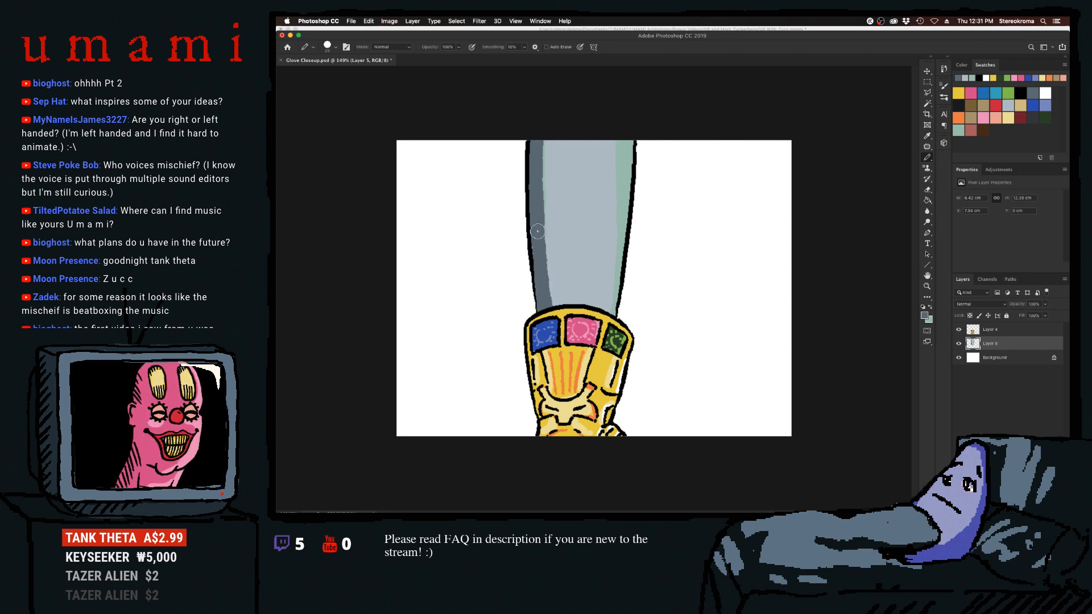
# Touch up the grey-green strip between the forearm's dark shadow and light band using a small brush.
pyautogui.click(1034, 95)
pyautogui.press('[')
pyautogui.press('[')
pyautogui.press('[')
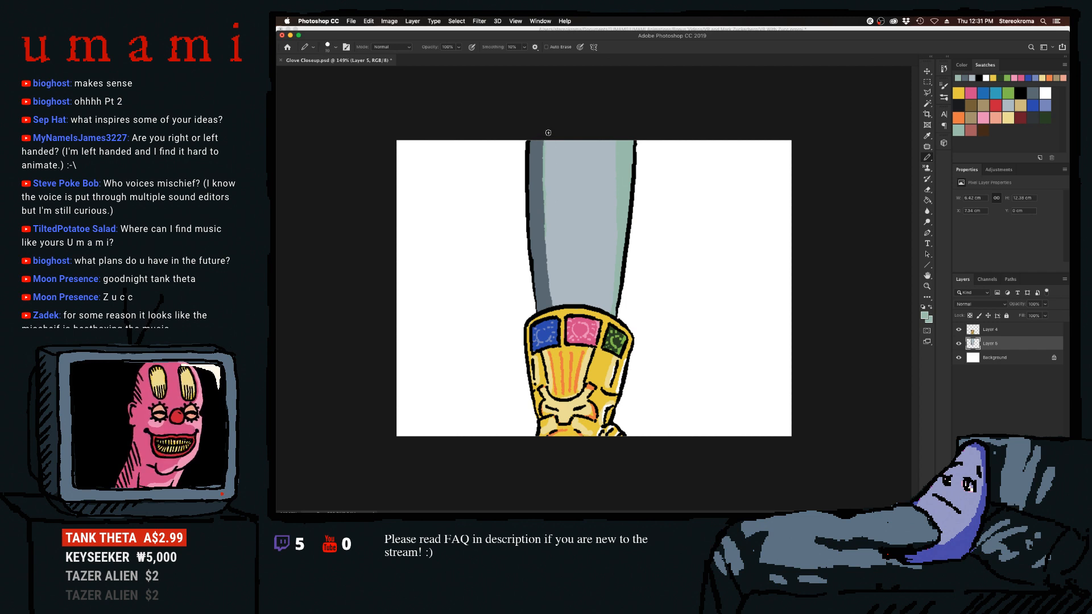
pyautogui.moveTo(544, 162); pyautogui.dragTo(534, 232)
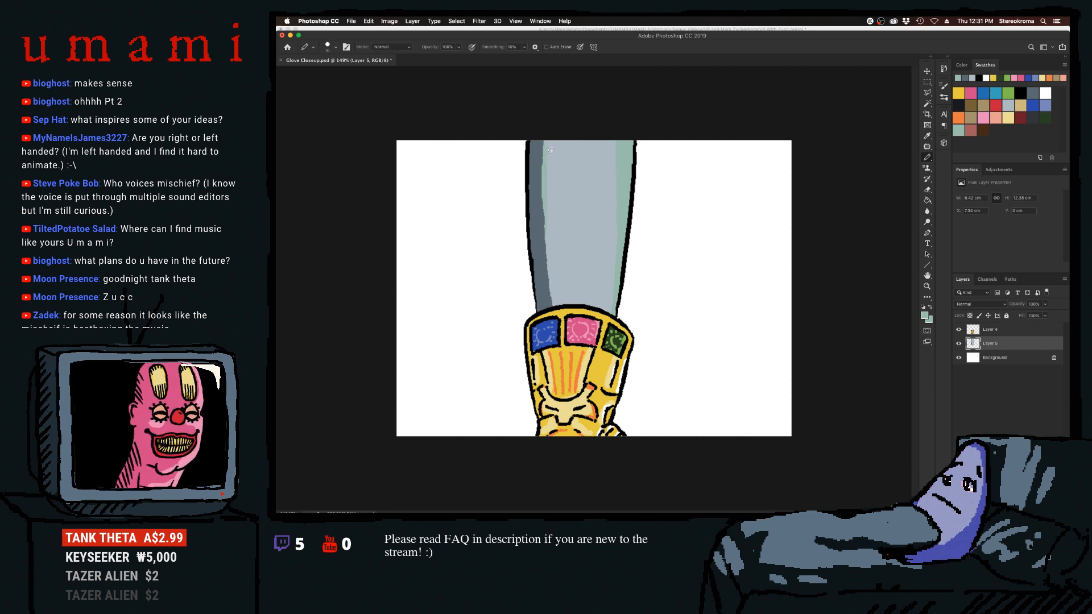
pyautogui.moveTo(542, 207)
pyautogui.mouseDown()
pyautogui.moveTo(543, 193)
pyautogui.moveTo(543, 253)
pyautogui.mouseUp()
pyautogui.press('super+z')
pyautogui.moveTo(544, 191); pyautogui.dragTo(544, 273)
pyautogui.press('super+z')
pyautogui.moveTo(543, 192); pyautogui.dragTo(545, 281)
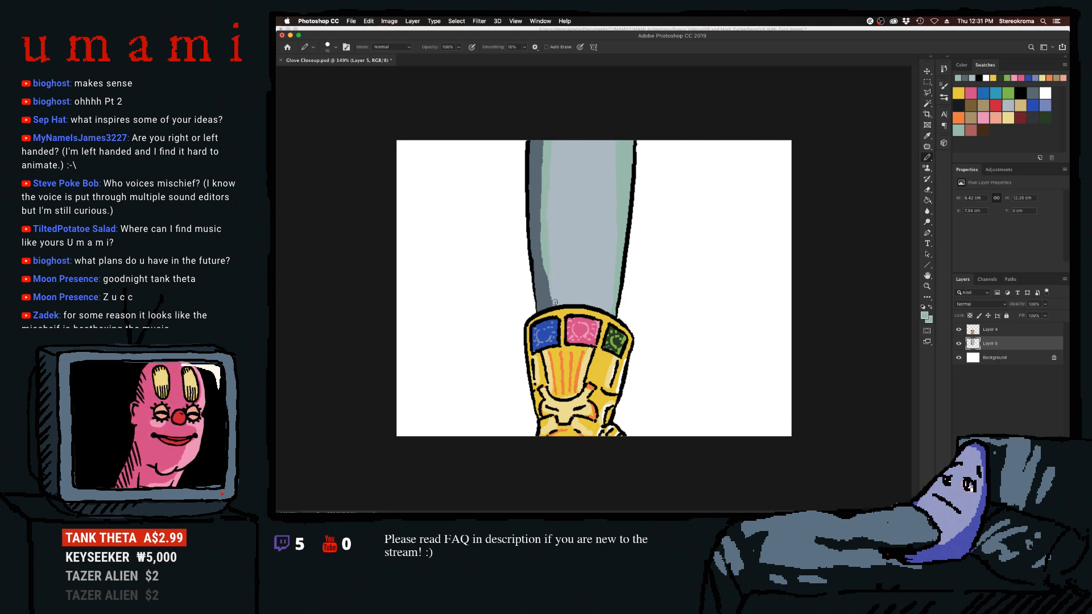
pyautogui.press('super+z')
pyautogui.moveTo(543, 196); pyautogui.dragTo(546, 278)
pyautogui.press('super+z')
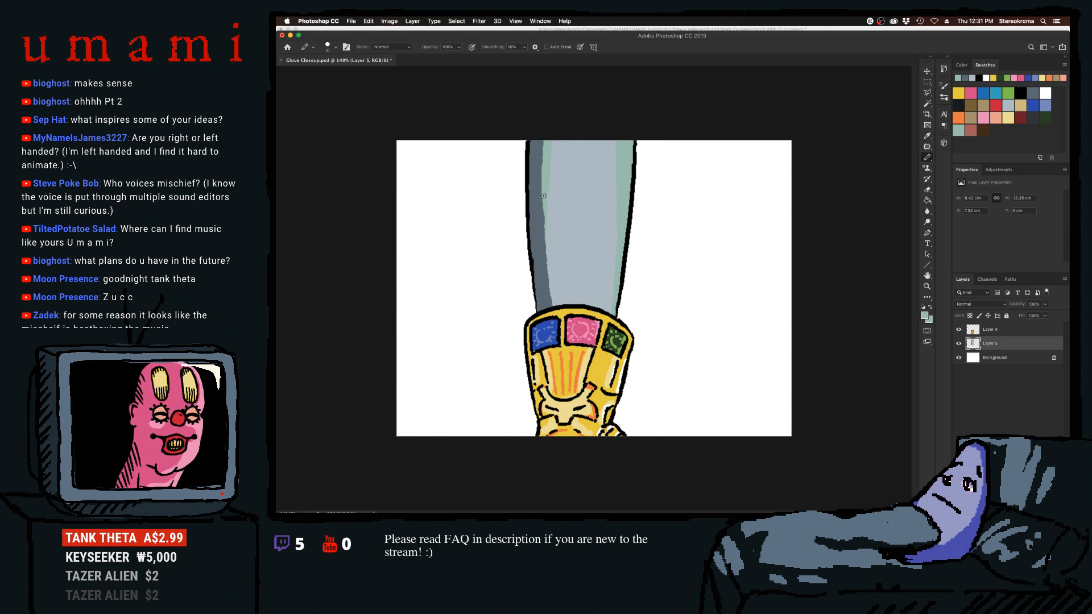
pyautogui.moveTo(543, 195); pyautogui.dragTo(550, 293)
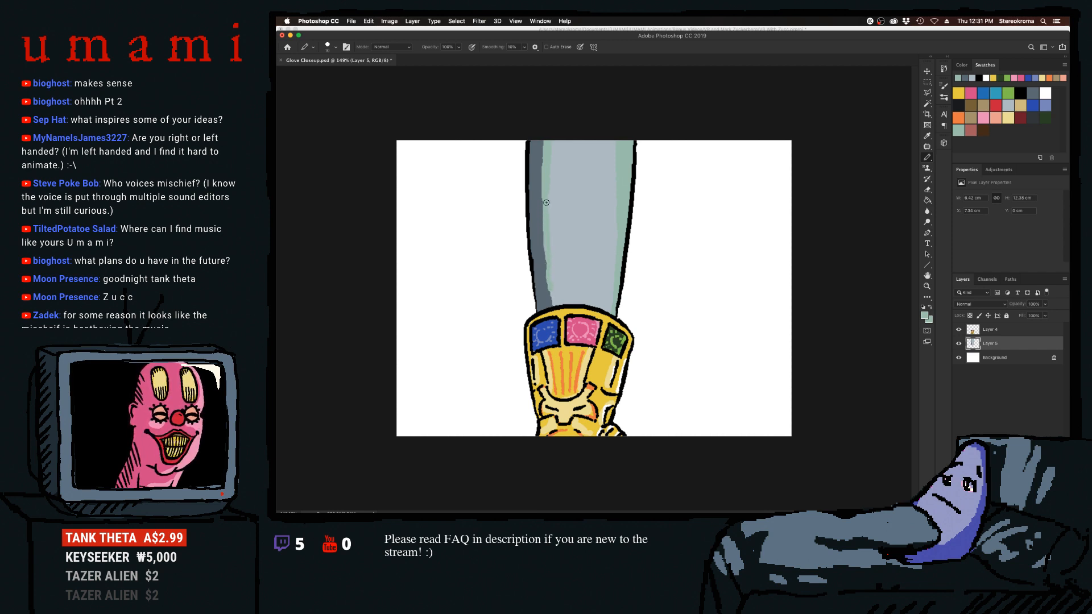
pyautogui.press('super+z')
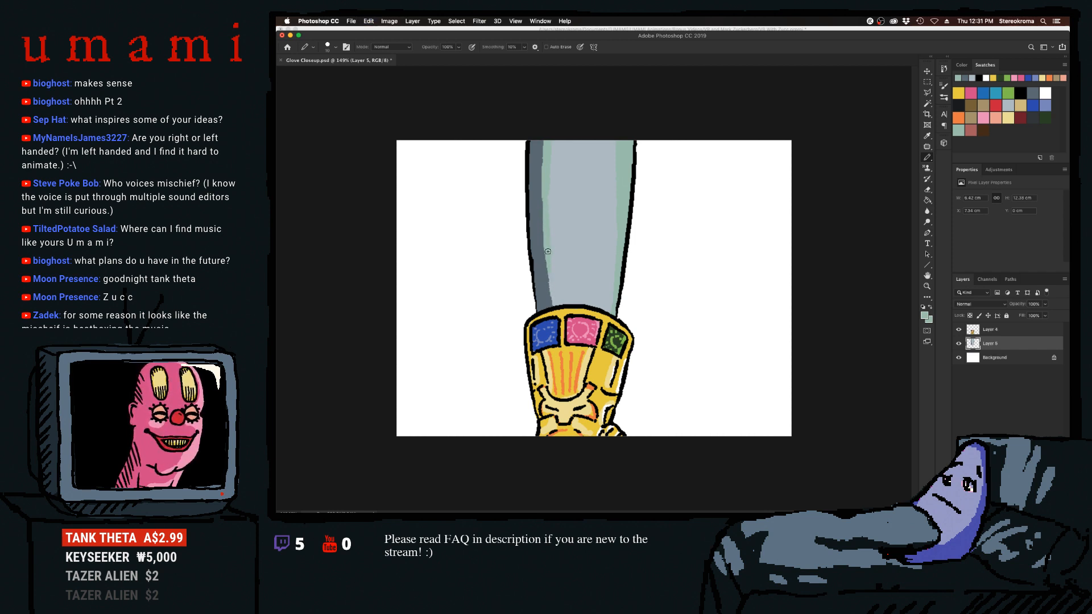
# Dab three small dark blue-grey dots, evenly spaced, down the right side of the forearm.
pyautogui.click(1030, 93)
pyautogui.press(']')
pyautogui.click(622, 147)
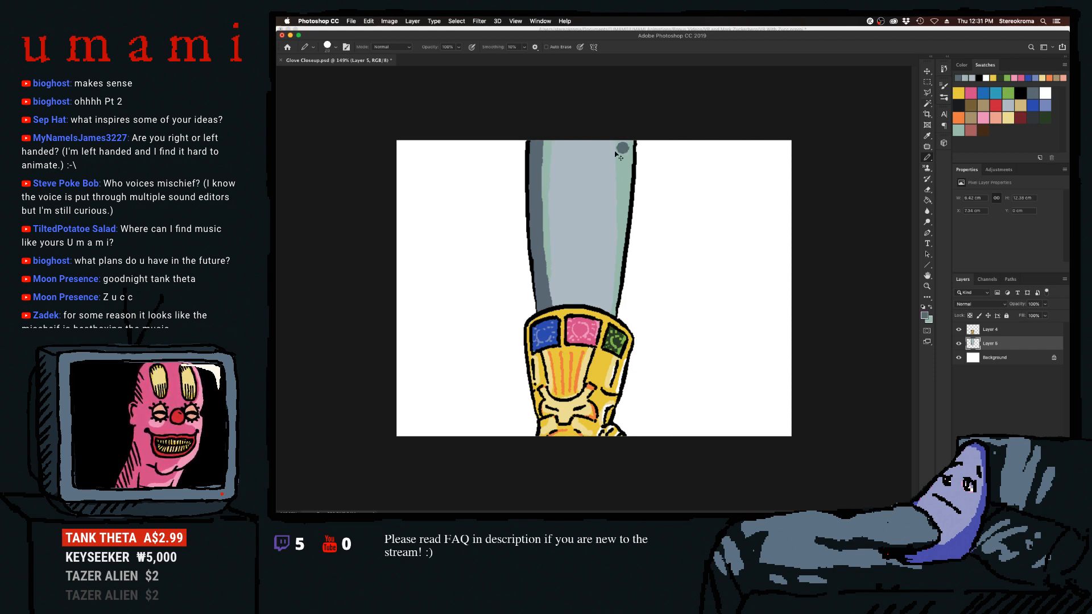
pyautogui.press('super+z')
pyautogui.press('[')
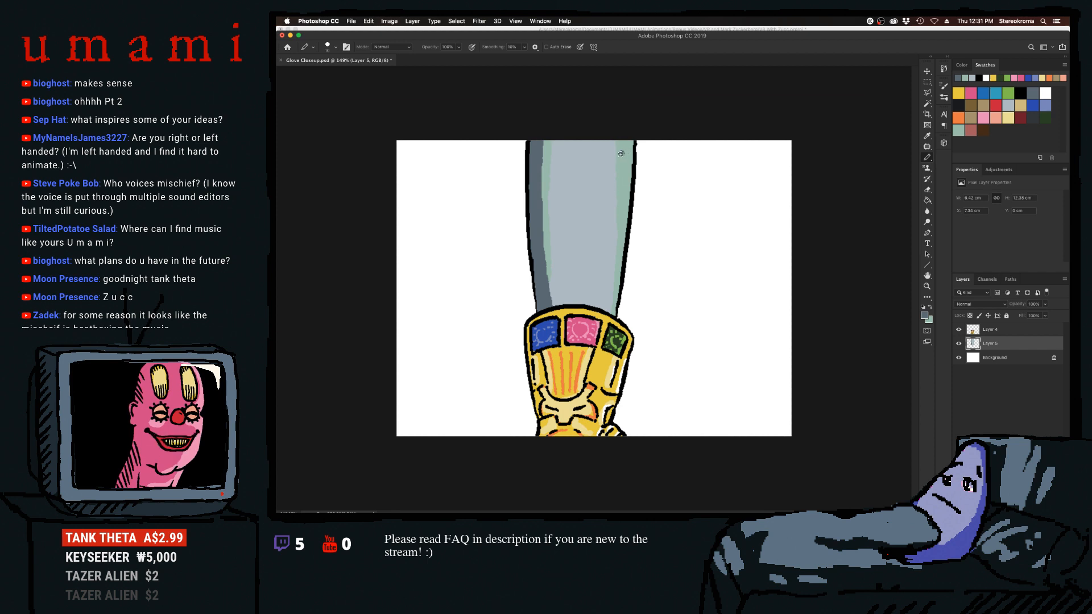
pyautogui.click(620, 153)
pyautogui.click(619, 173)
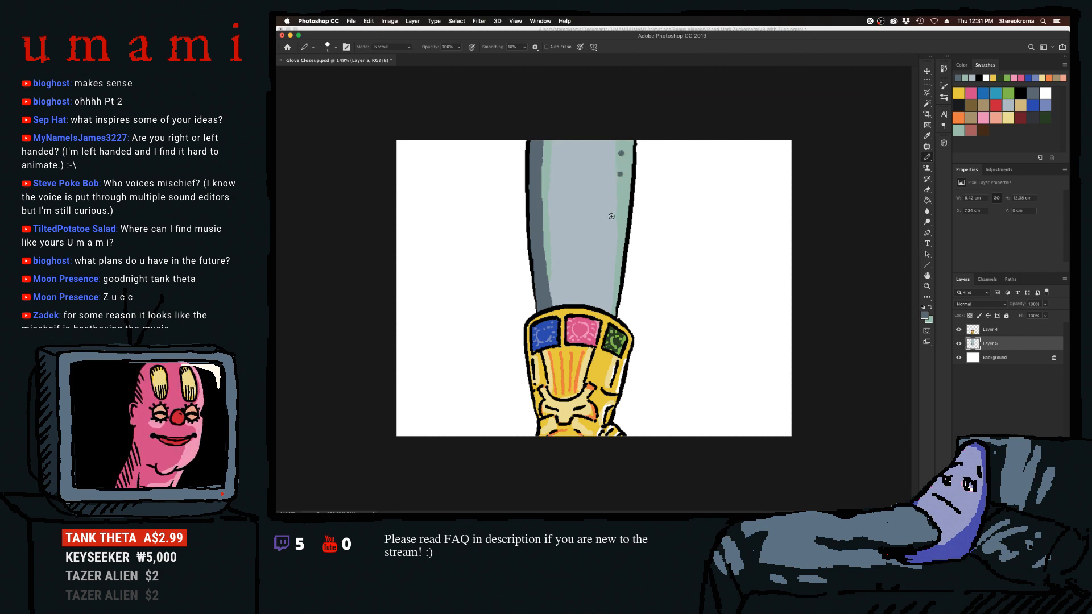
pyautogui.press('super+z')
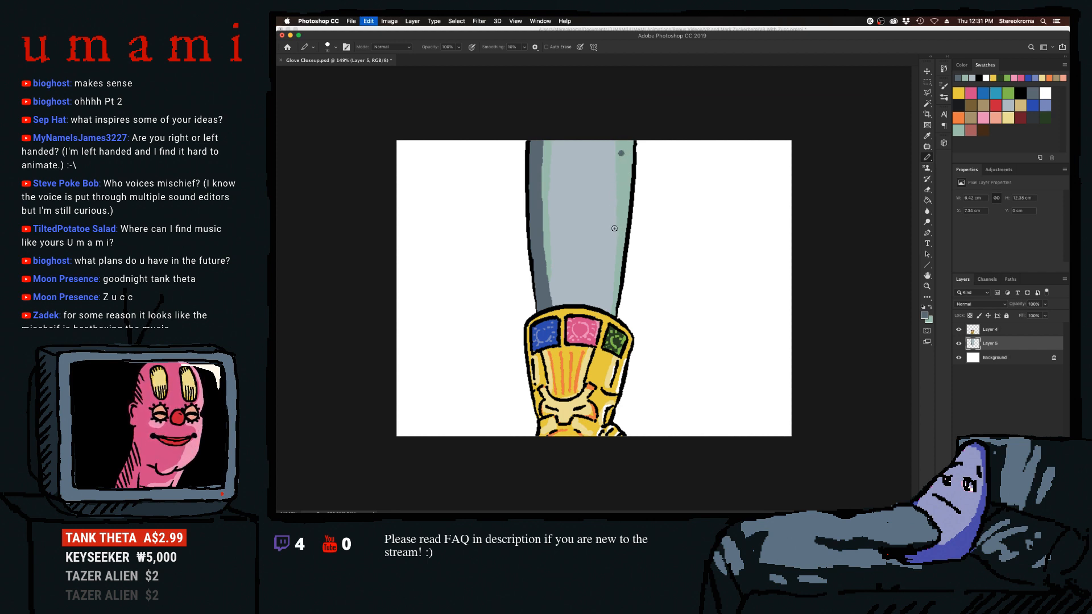
pyautogui.click(617, 222)
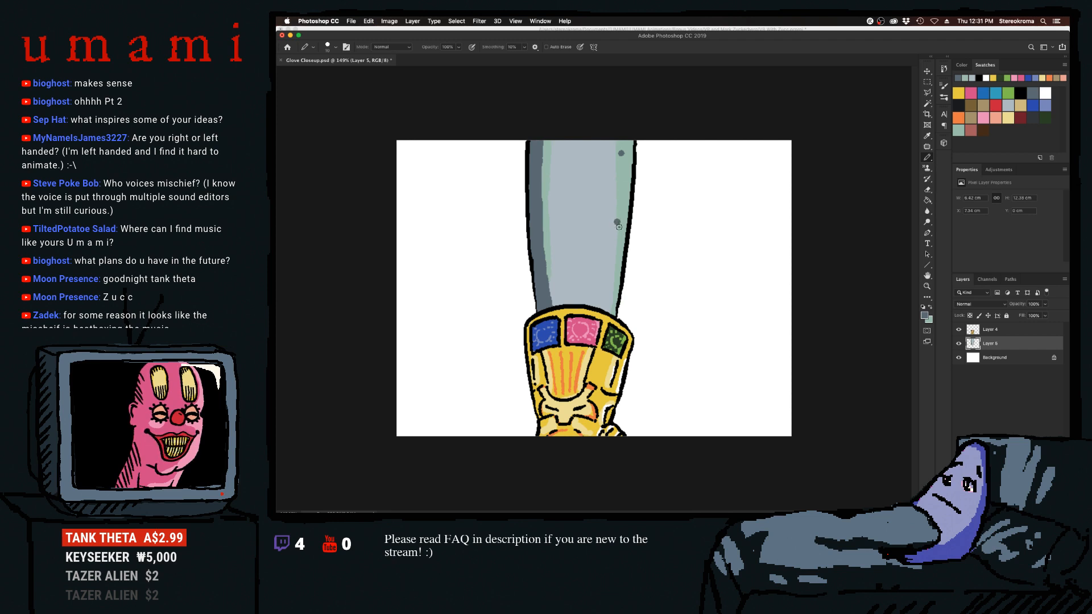
pyautogui.click(609, 288)
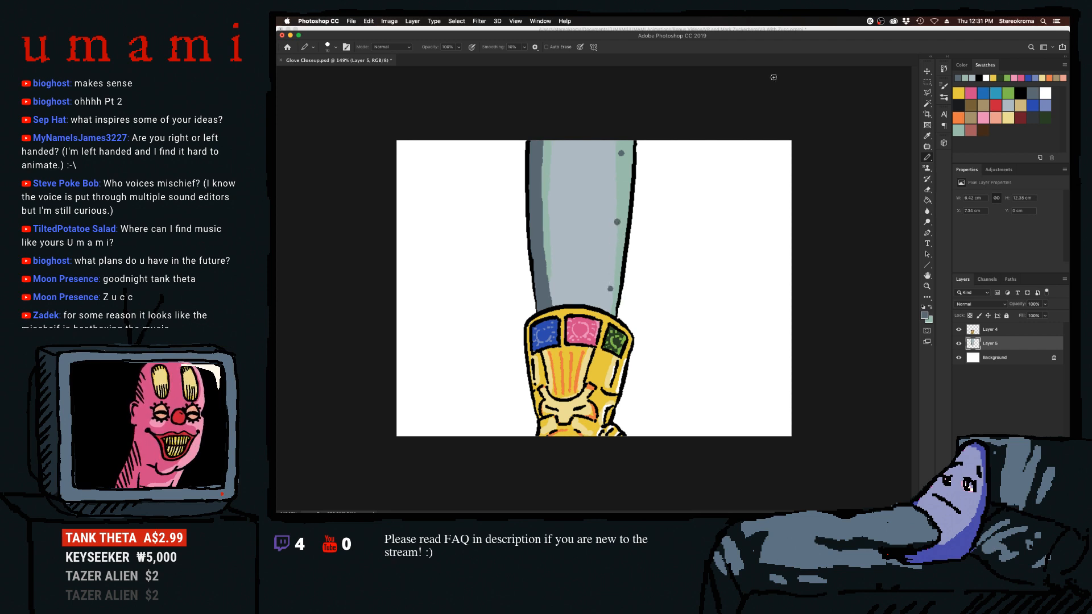
# Add tiny light blue-grey highlights to the three dark dots, and reselect dark blue-grey as the paint colour.
pyautogui.click(1010, 104)
pyautogui.press('[')
pyautogui.press('[')
pyautogui.press('[')
pyautogui.press('[')
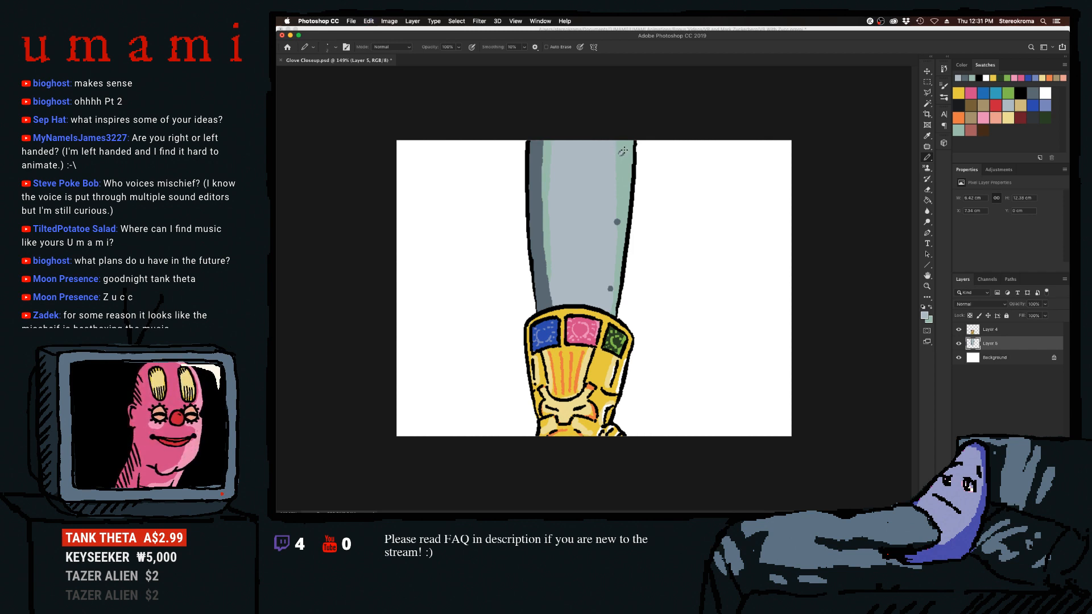
pyautogui.moveTo(616, 222); pyautogui.dragTo(619, 224)
pyautogui.press('super+z')
pyautogui.press('super+z')
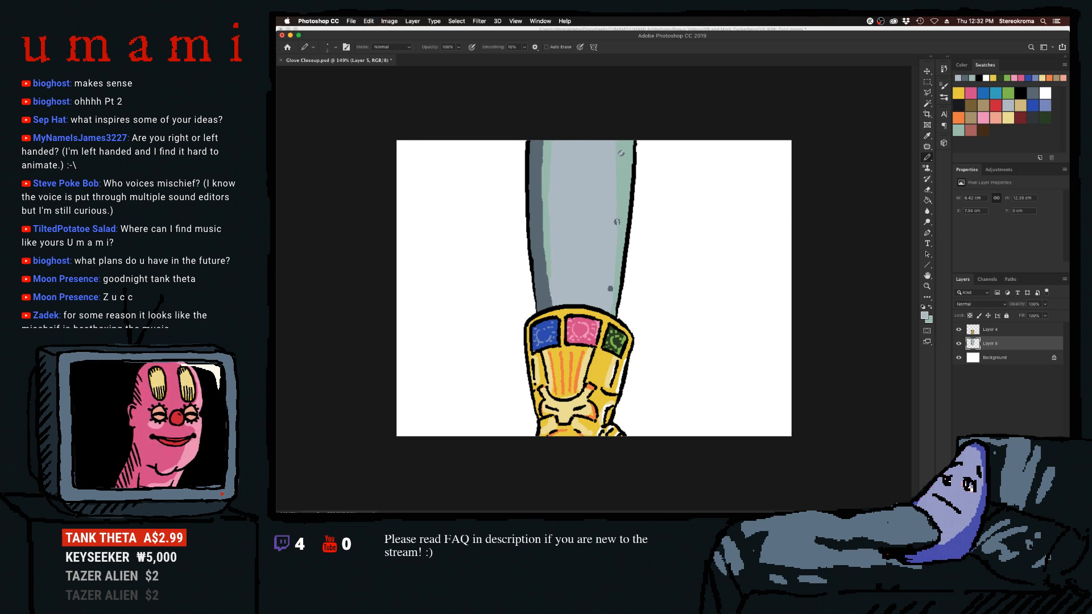
pyautogui.press('super+z')
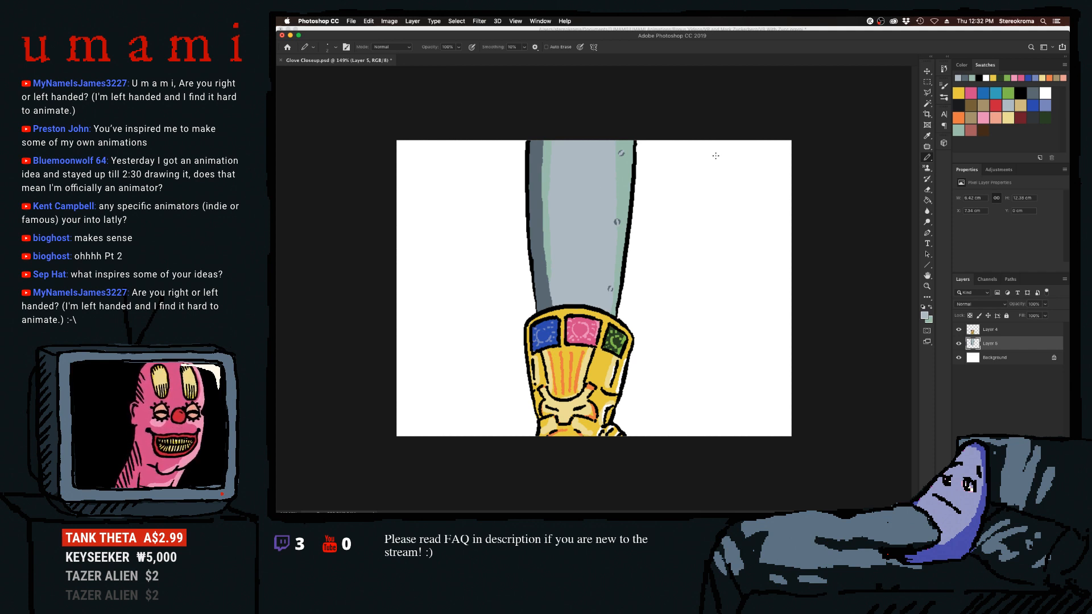
pyautogui.click(1032, 92)
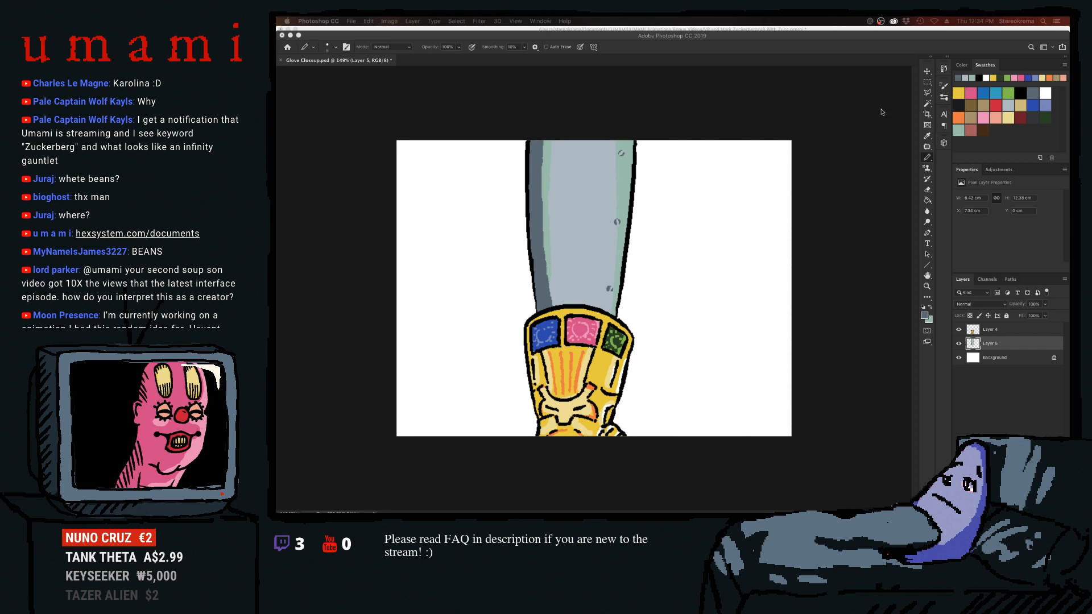
# Hide the glove layer and strengthen the lower part of the forearm's left outline in black.
pyautogui.click(1022, 94)
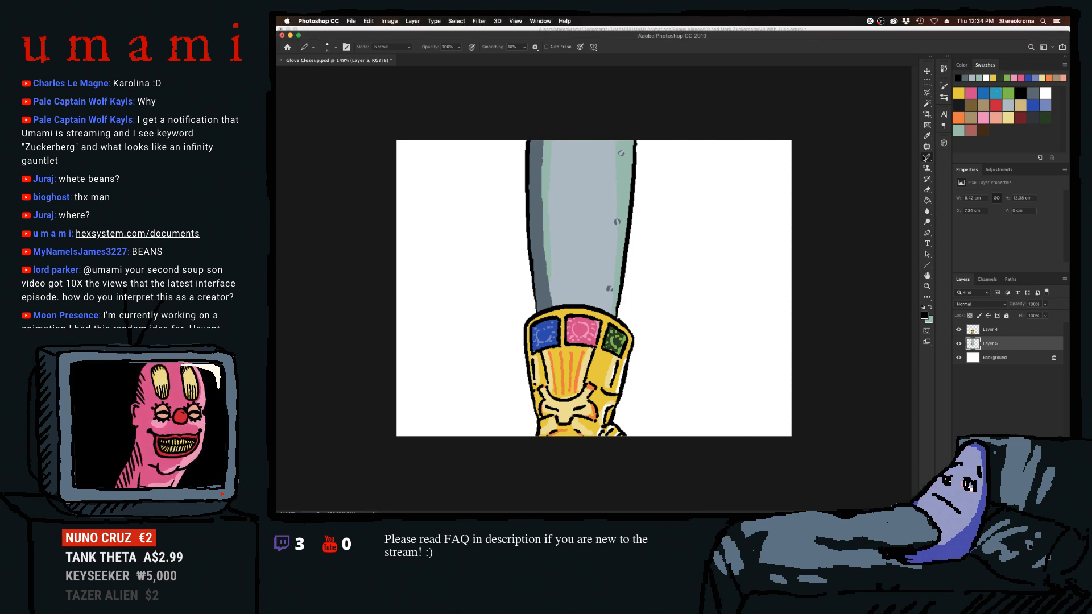
pyautogui.click(958, 329)
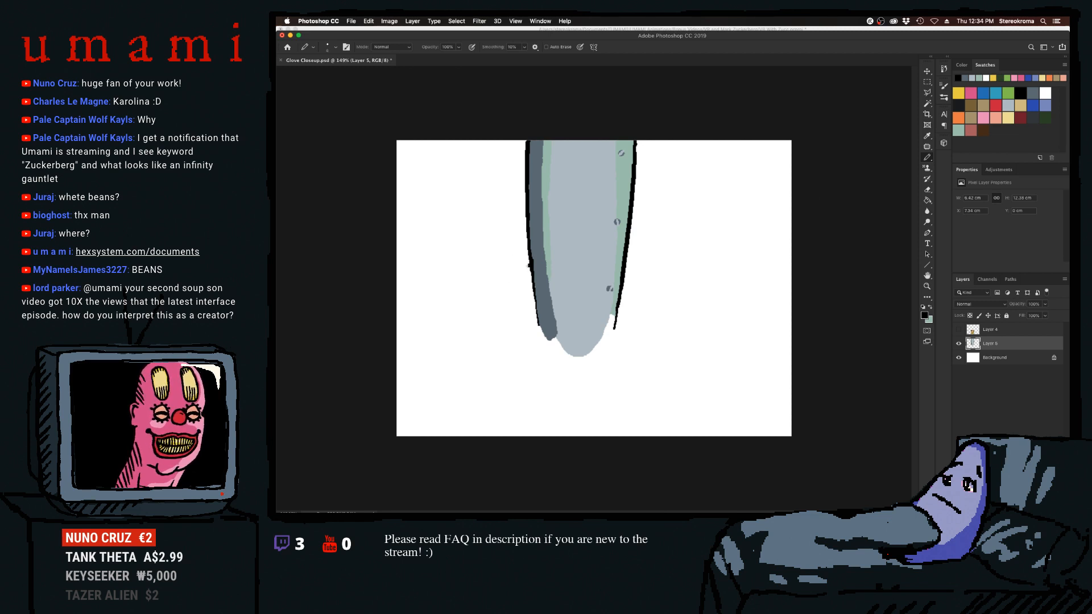
pyautogui.moveTo(532, 262); pyautogui.dragTo(541, 341)
pyautogui.press('super+z')
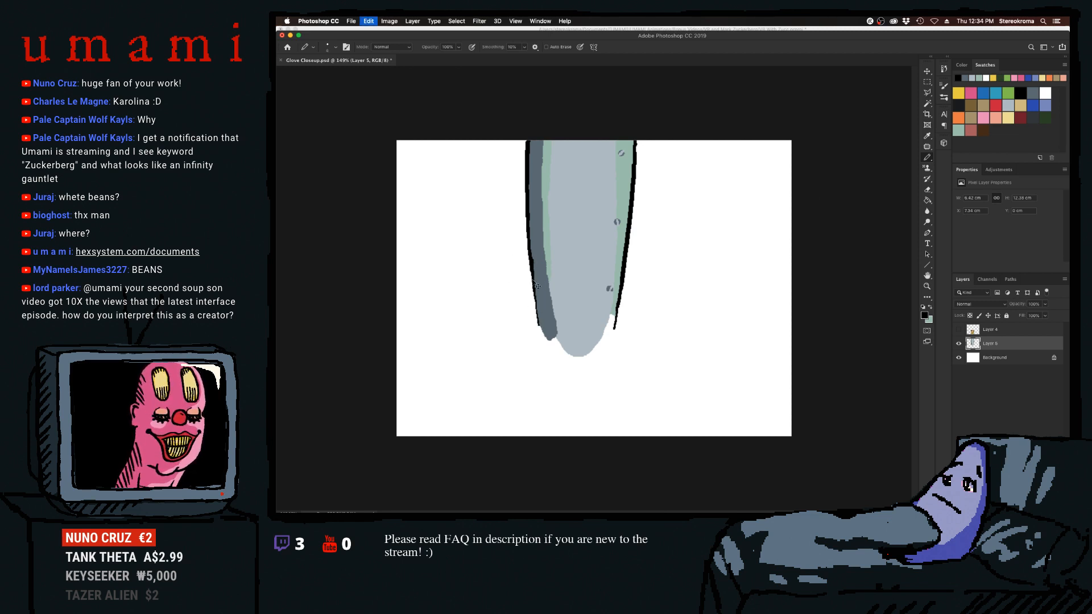
pyautogui.moveTo(535, 277); pyautogui.dragTo(544, 345)
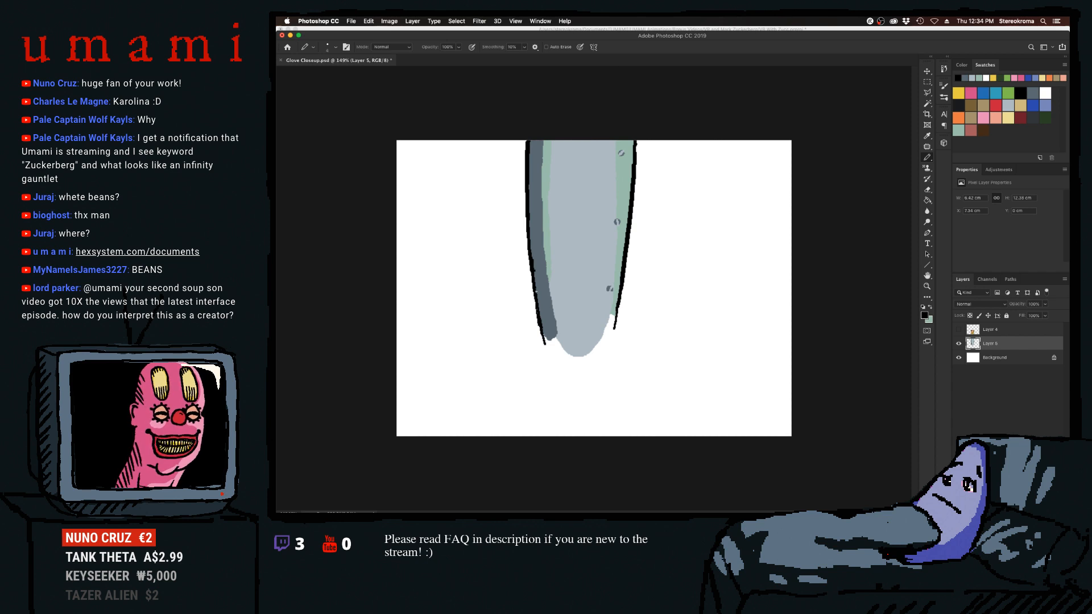
pyautogui.press('super+z')
pyautogui.moveTo(533, 292); pyautogui.dragTo(538, 333)
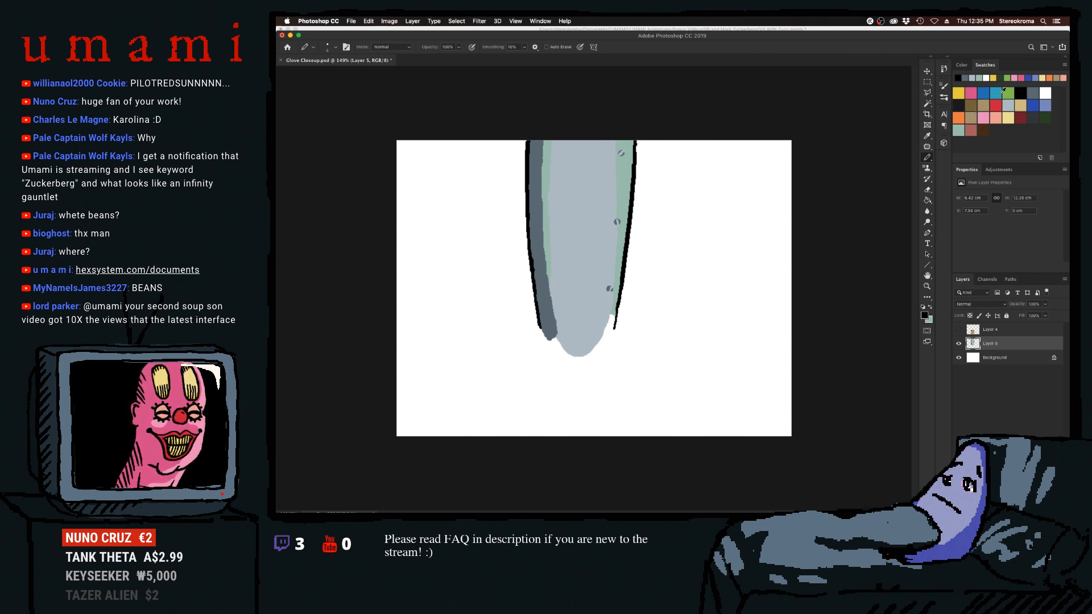
# Extend the grey-green strip down the forearm's lower right edge and continue its black outline with a smaller brush.
pyautogui.click(959, 127)
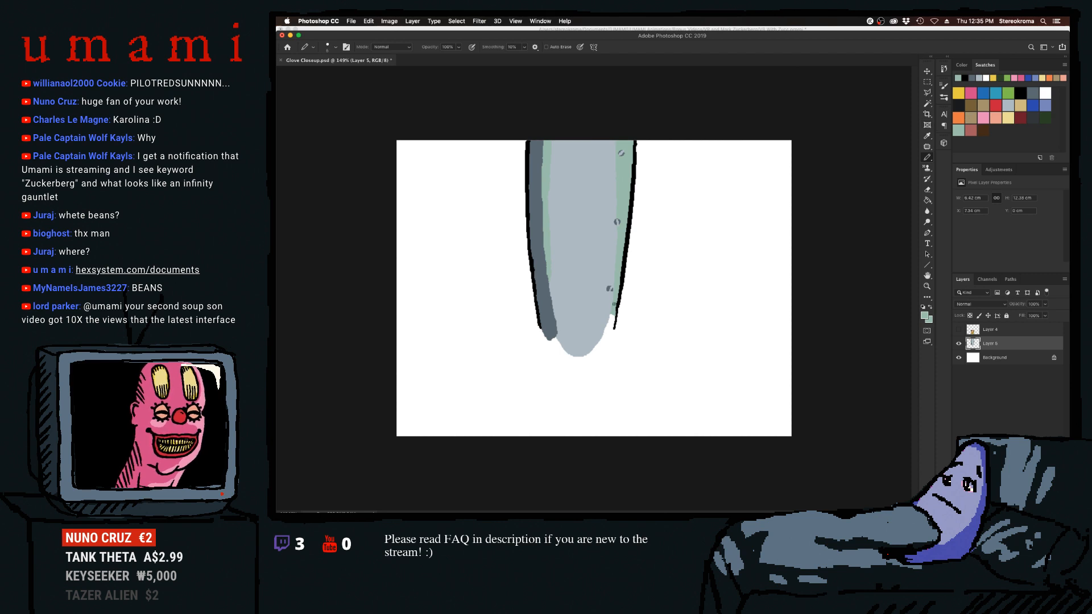
pyautogui.moveTo(611, 310); pyautogui.dragTo(607, 339)
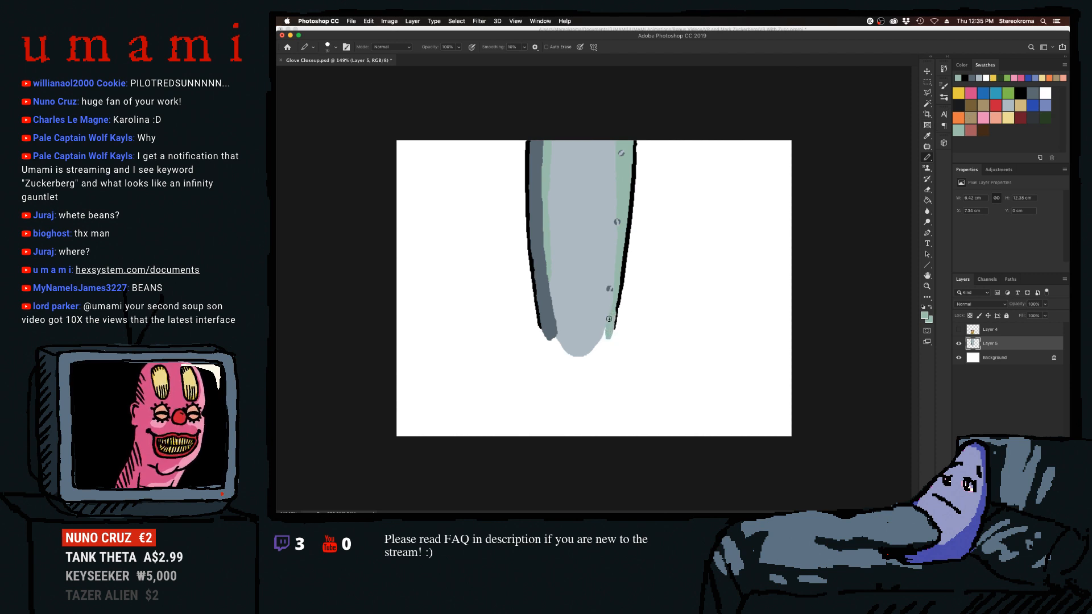
pyautogui.click(1019, 93)
pyautogui.press('[')
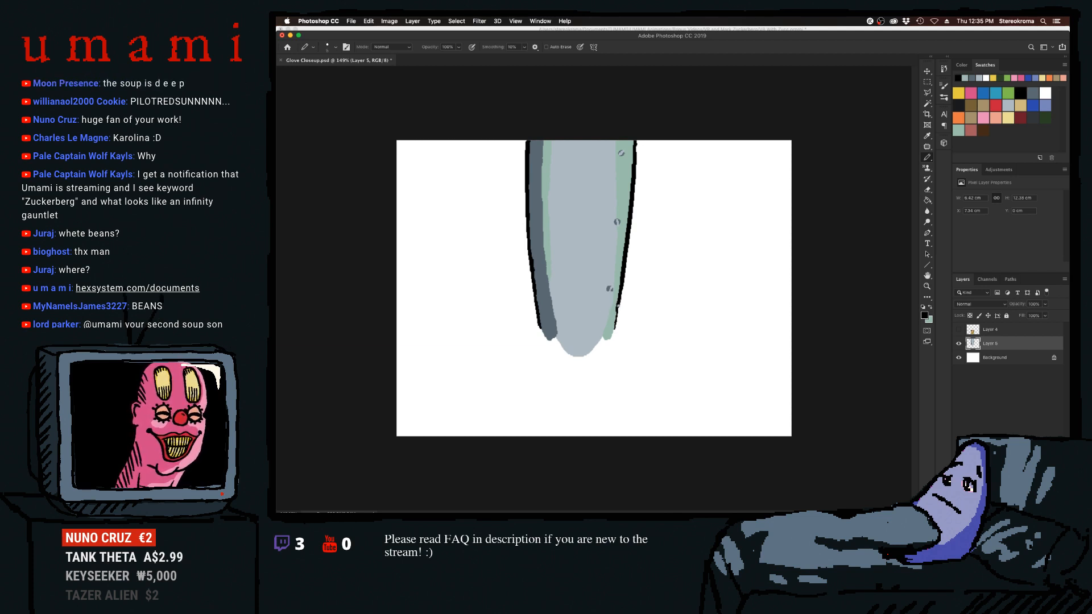
pyautogui.moveTo(617, 305); pyautogui.dragTo(611, 330)
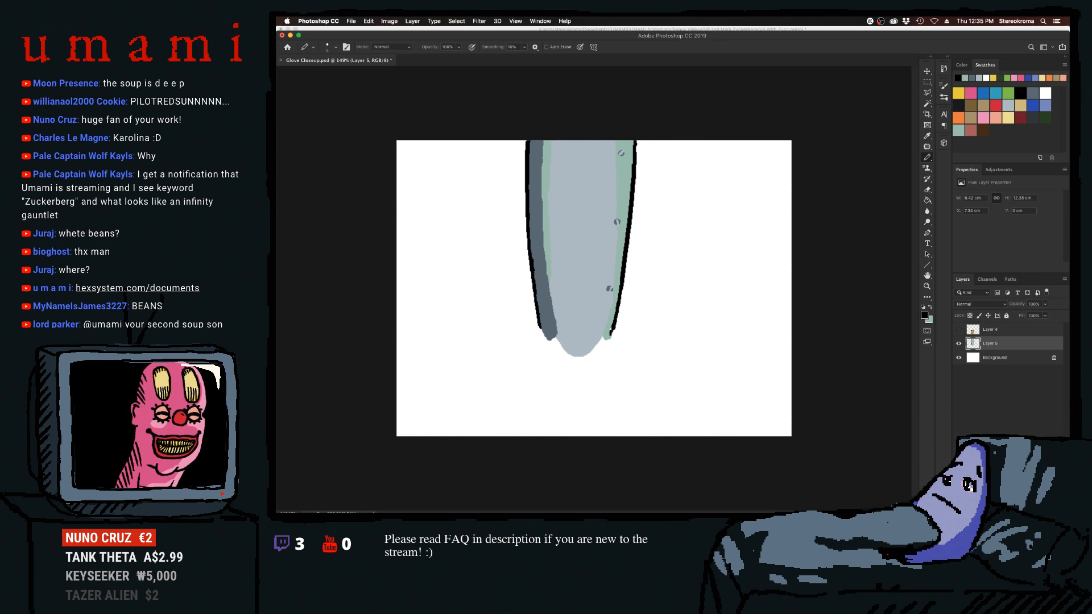
# Try a dusty red stroke down the strip beside the forearm's dark shadow and undo it.
pyautogui.click(968, 129)
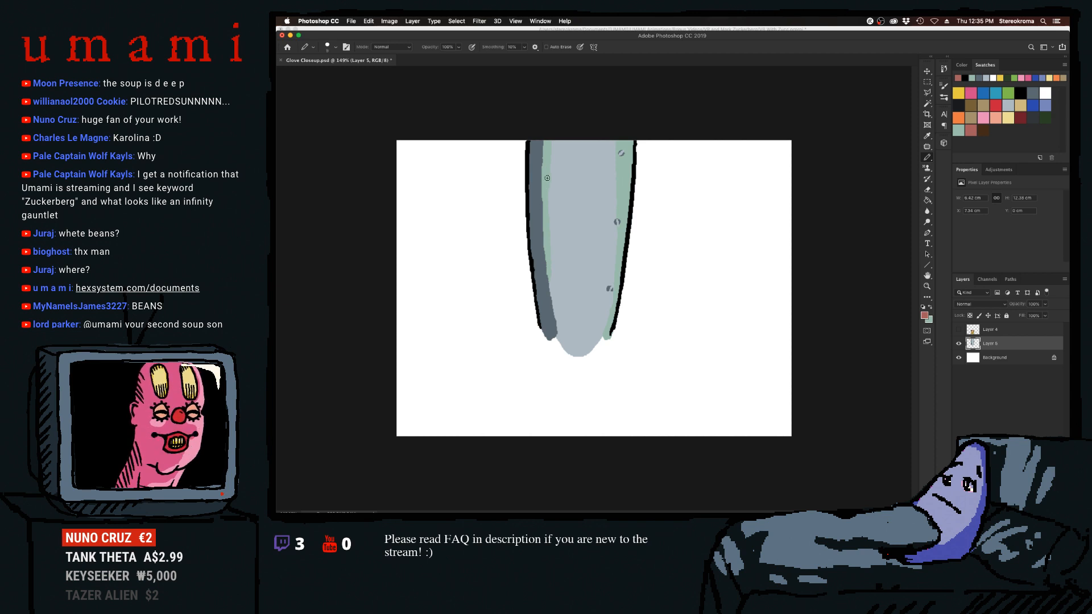
pyautogui.moveTo(547, 176); pyautogui.dragTo(543, 284)
pyautogui.press('super+z')
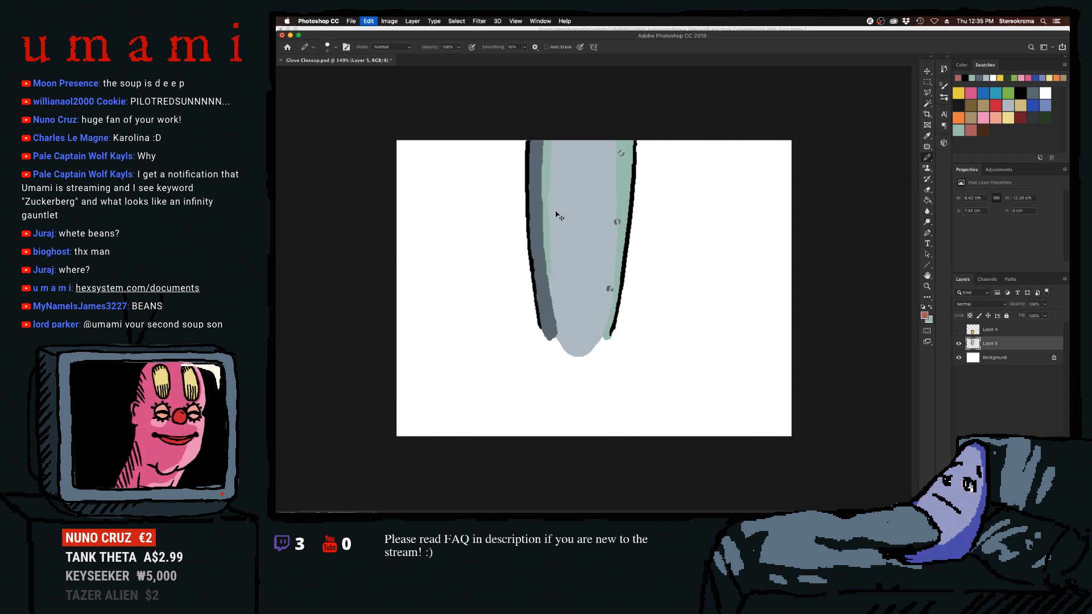
# Reselect grey-green as the paint colour and show the glove layer again.
pyautogui.click(958, 130)
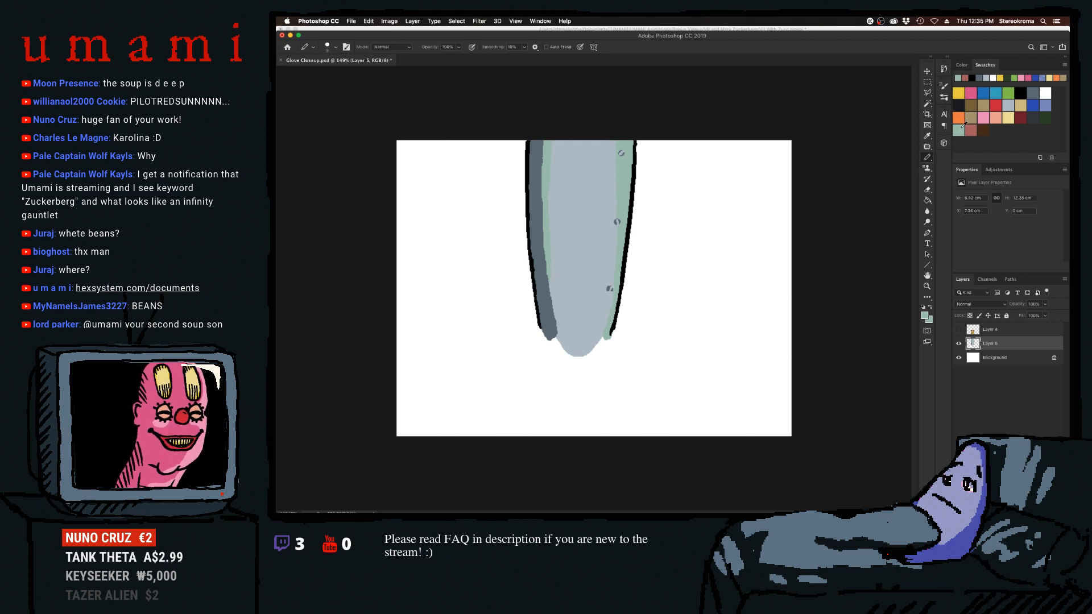
pyautogui.press(']')
pyautogui.press(']')
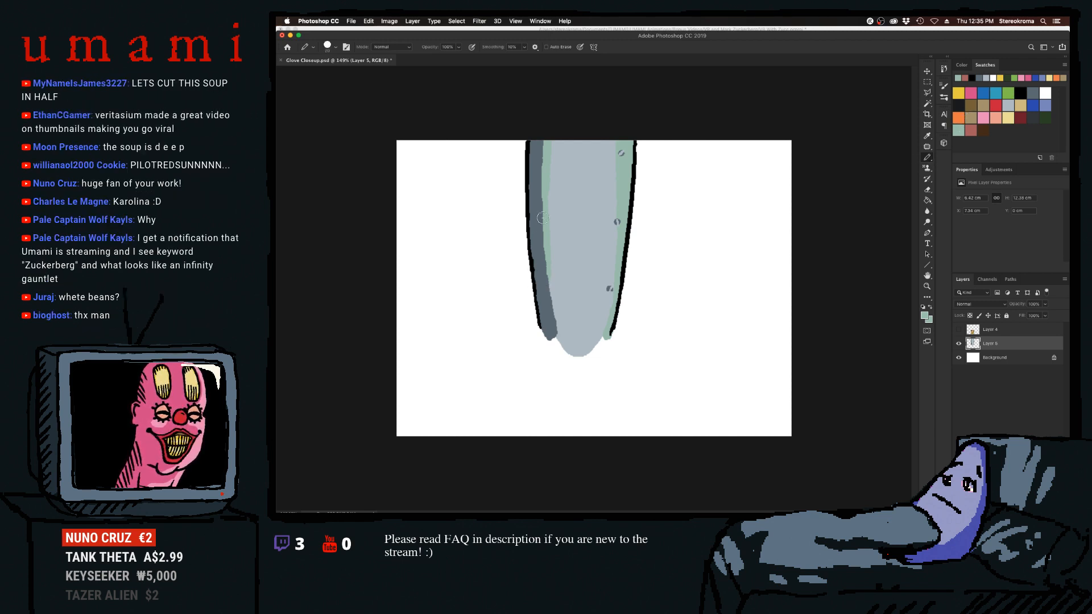
pyautogui.press('[')
pyautogui.press('[')
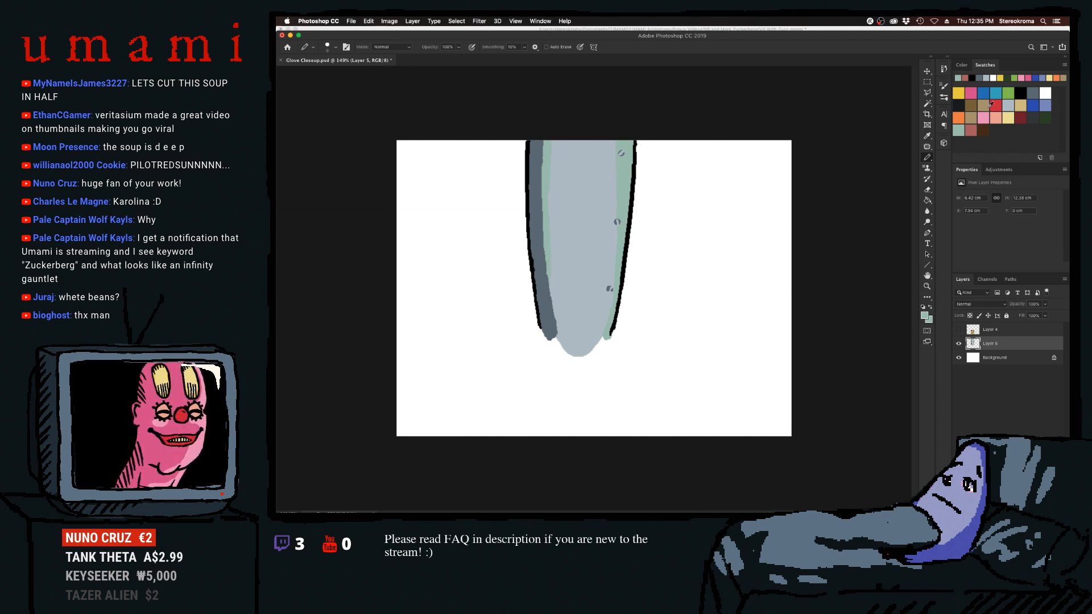
pyautogui.click(959, 329)
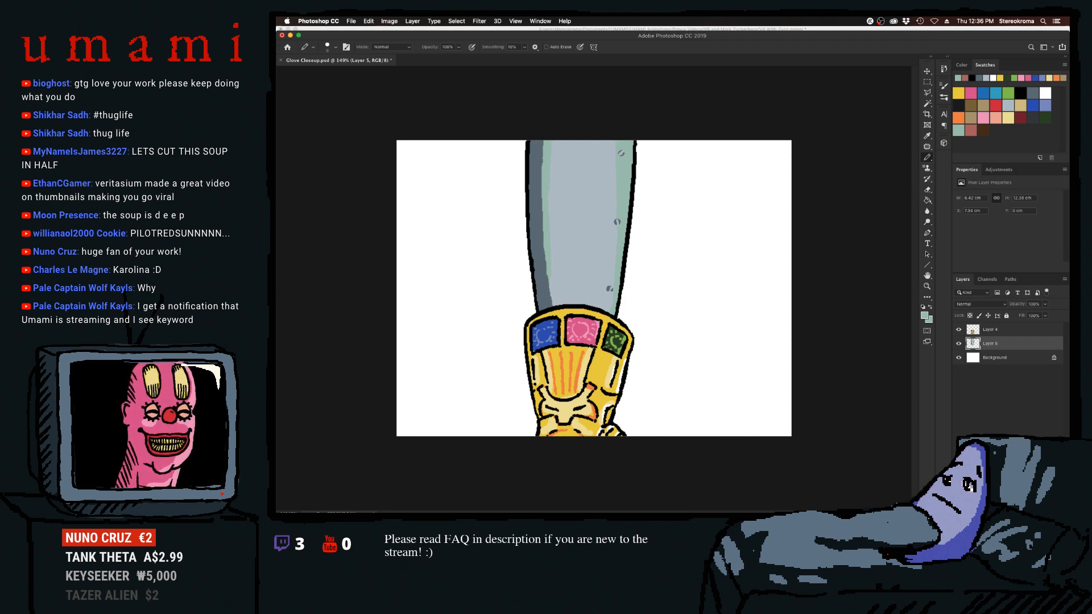
pyautogui.press('super+Tab')
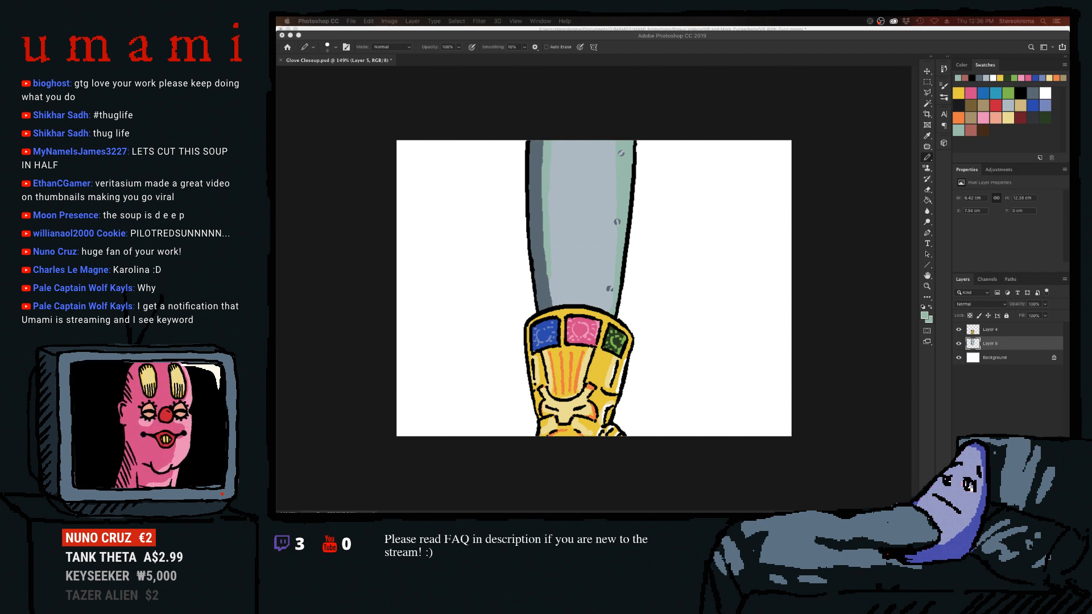
pyautogui.moveTo(671, 511)
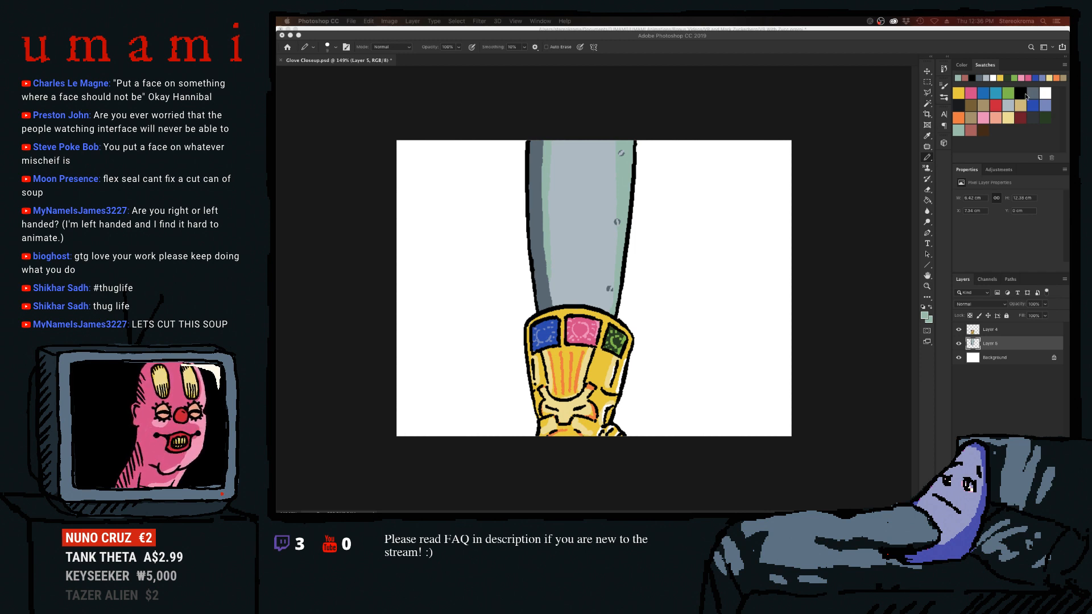
pyautogui.click(926, 149)
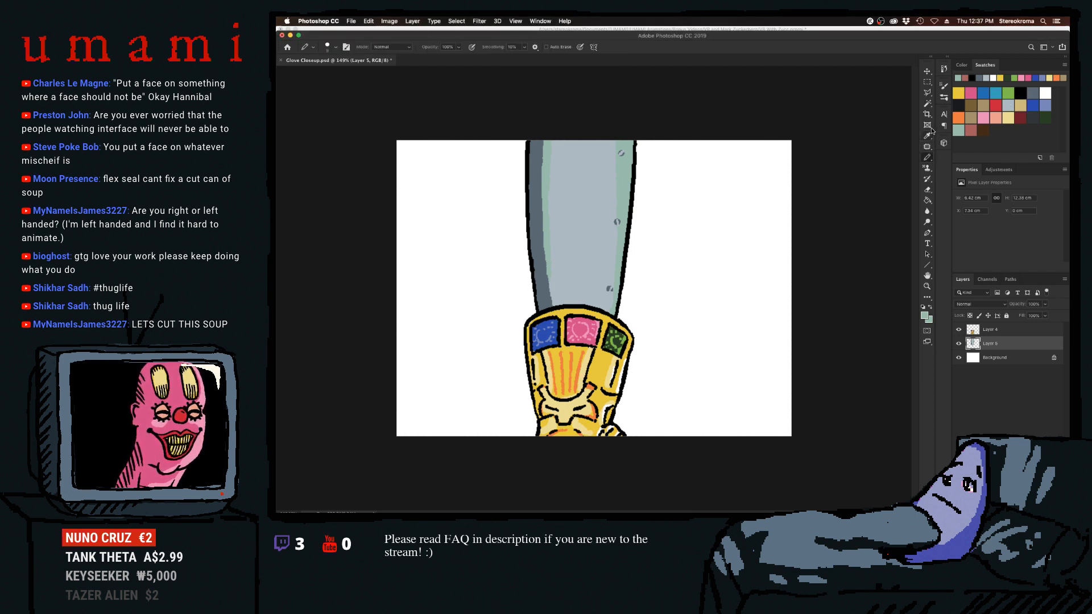
pyautogui.click(927, 157)
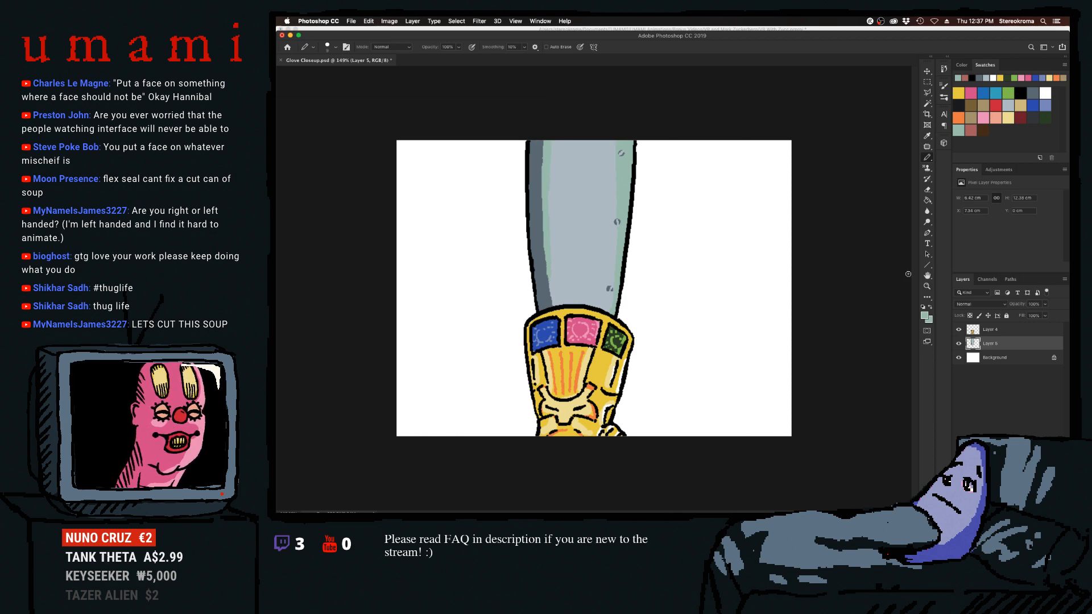
# Repaint the forearm's uppermost dot in solid dark blue-grey and add a new diagonal light blue-grey highlight to it.
pyautogui.click(927, 286)
pyautogui.click(625, 147)
pyautogui.click(625, 145)
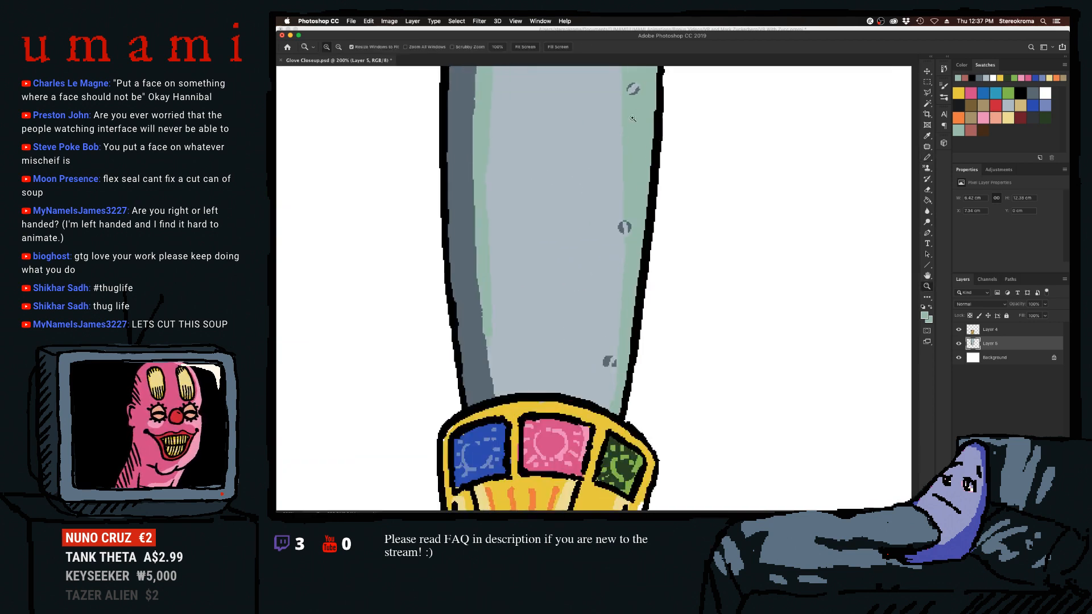
pyautogui.click(643, 107)
pyautogui.scroll(3, 913, 209)
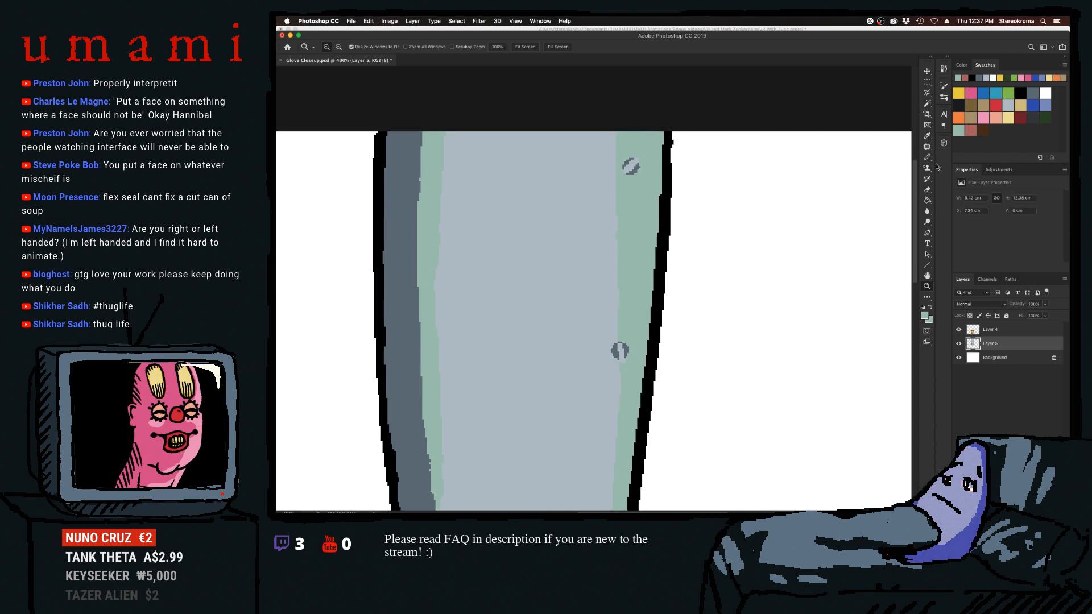
pyautogui.click(1034, 95)
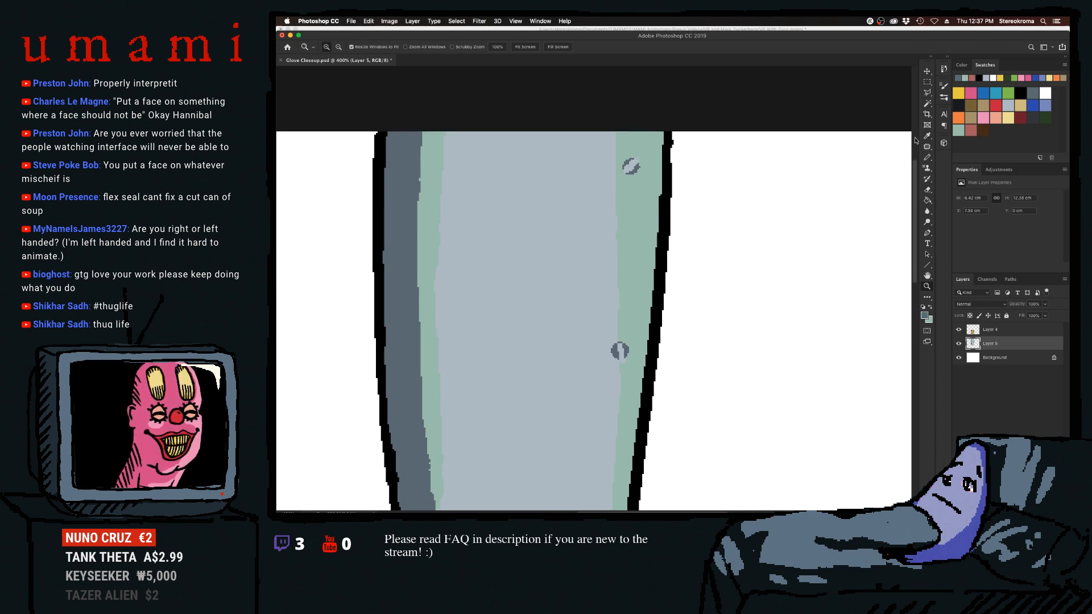
pyautogui.click(924, 158)
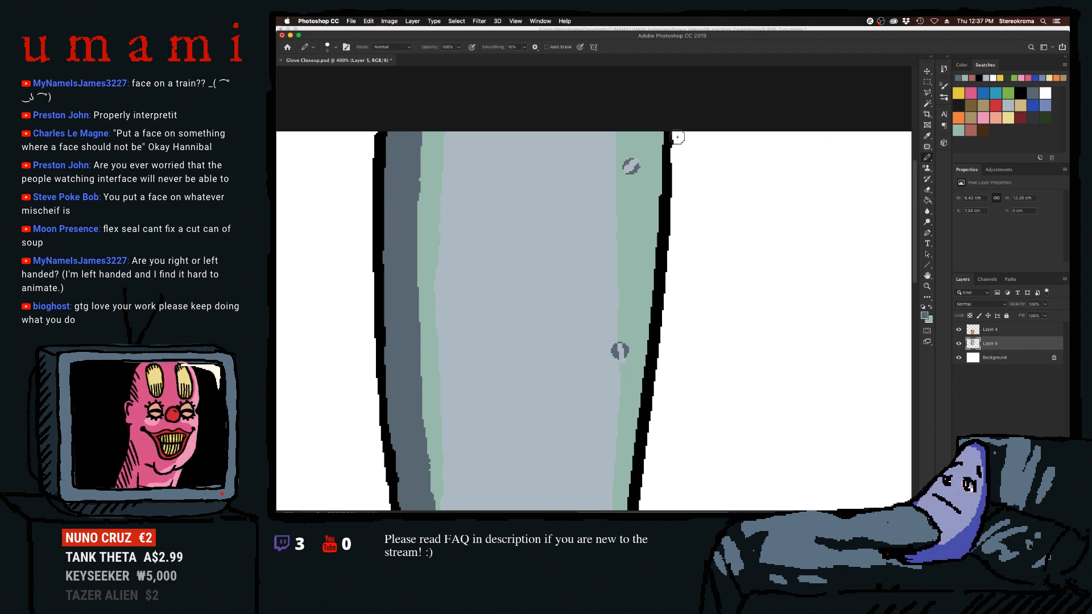
pyautogui.moveTo(628, 168); pyautogui.dragTo(630, 164)
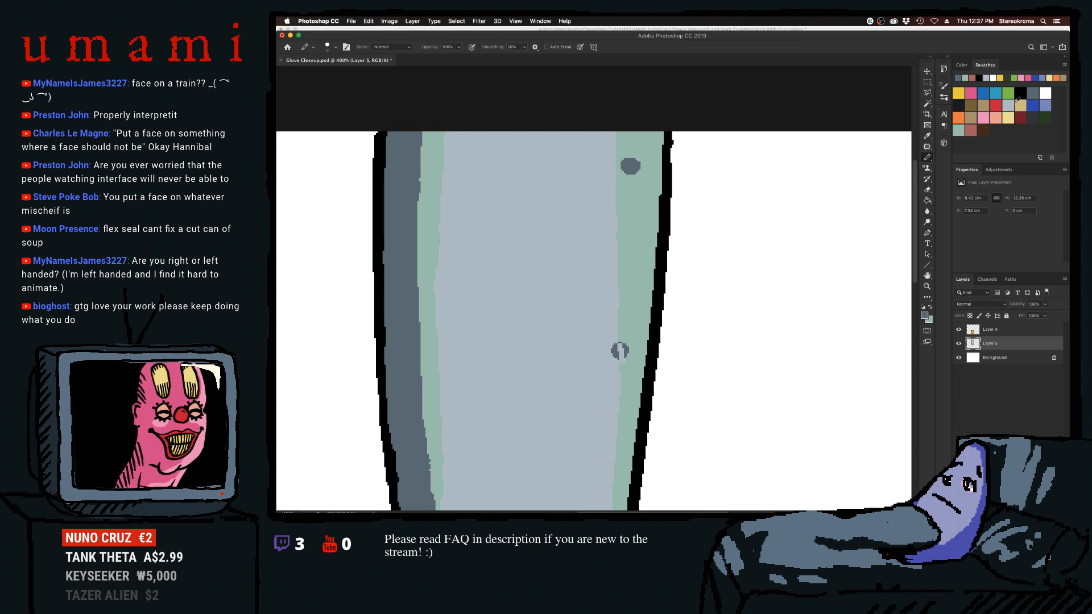
pyautogui.click(977, 95)
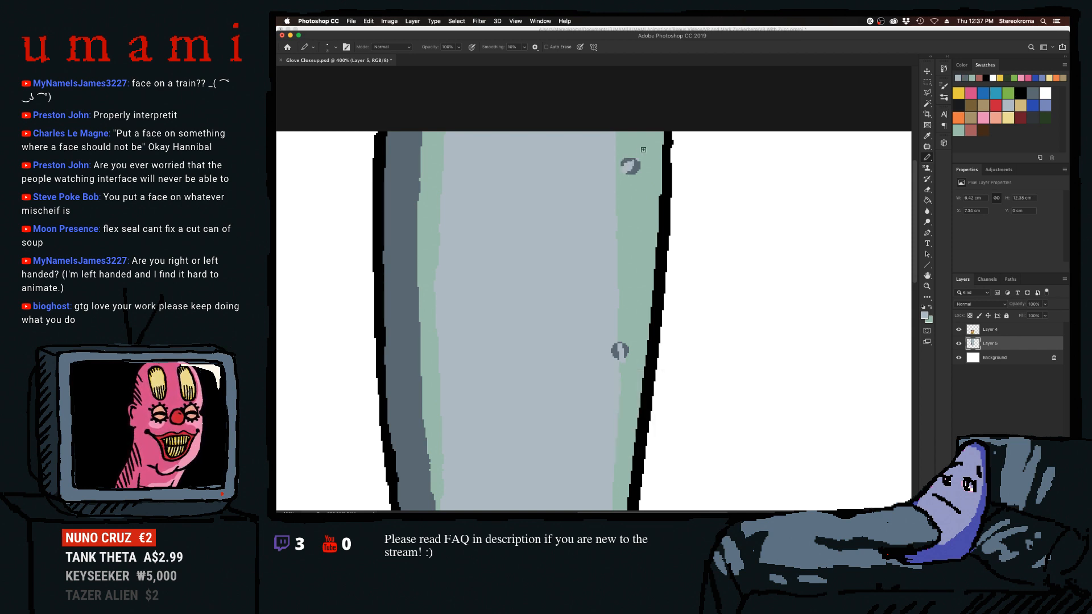
pyautogui.moveTo(624, 170); pyautogui.dragTo(633, 161)
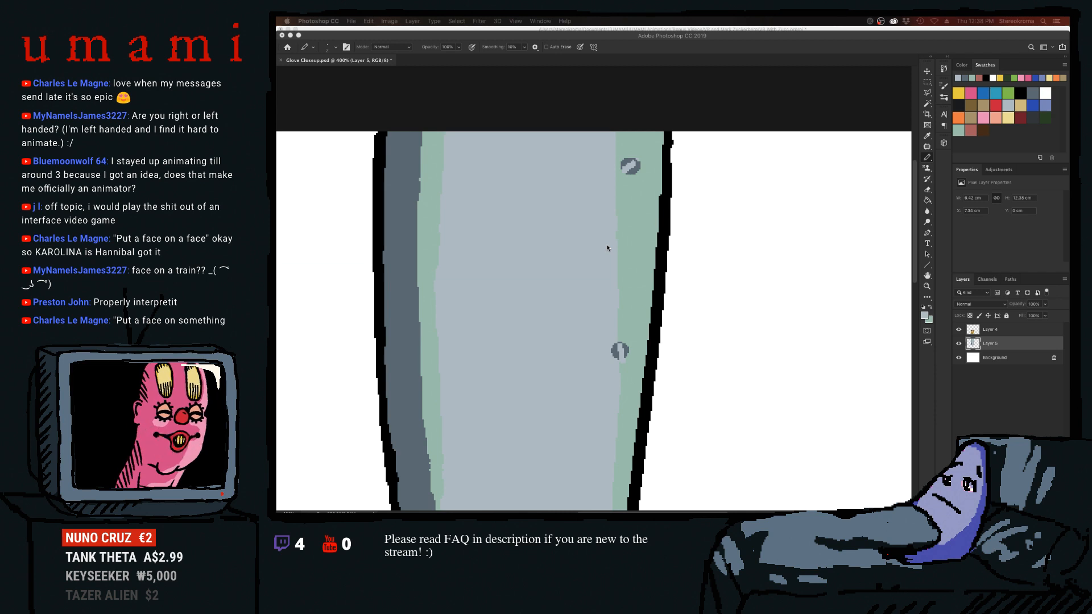
pyautogui.scroll(2, 566, 292)
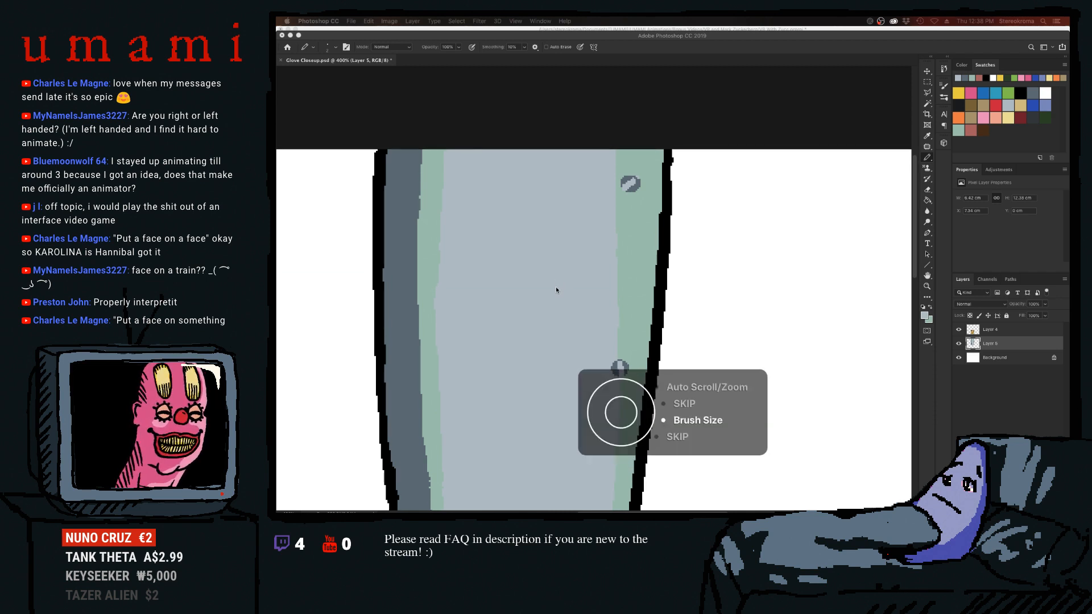
pyautogui.scroll(2, 549, 290)
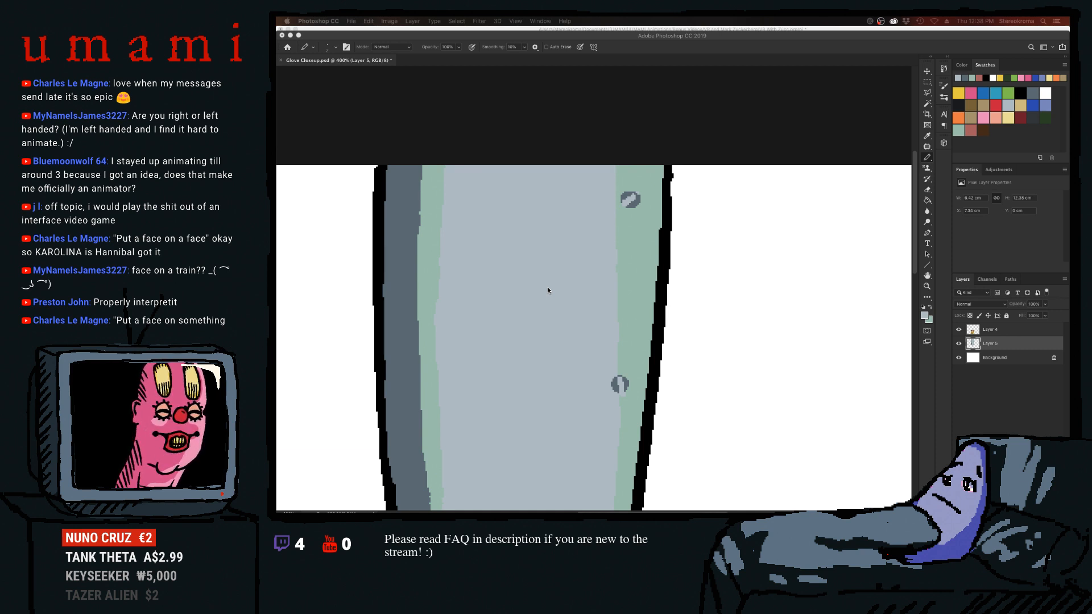
pyautogui.scroll(2, 548, 290)
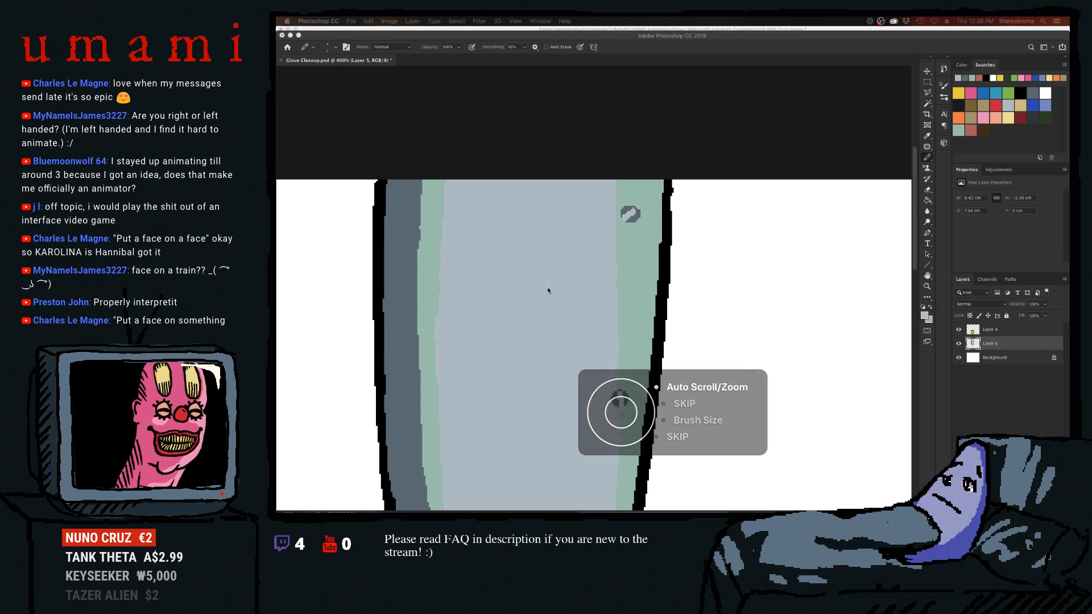
pyautogui.scroll(2, 548, 290)
pyautogui.scroll(2, 548, 290)
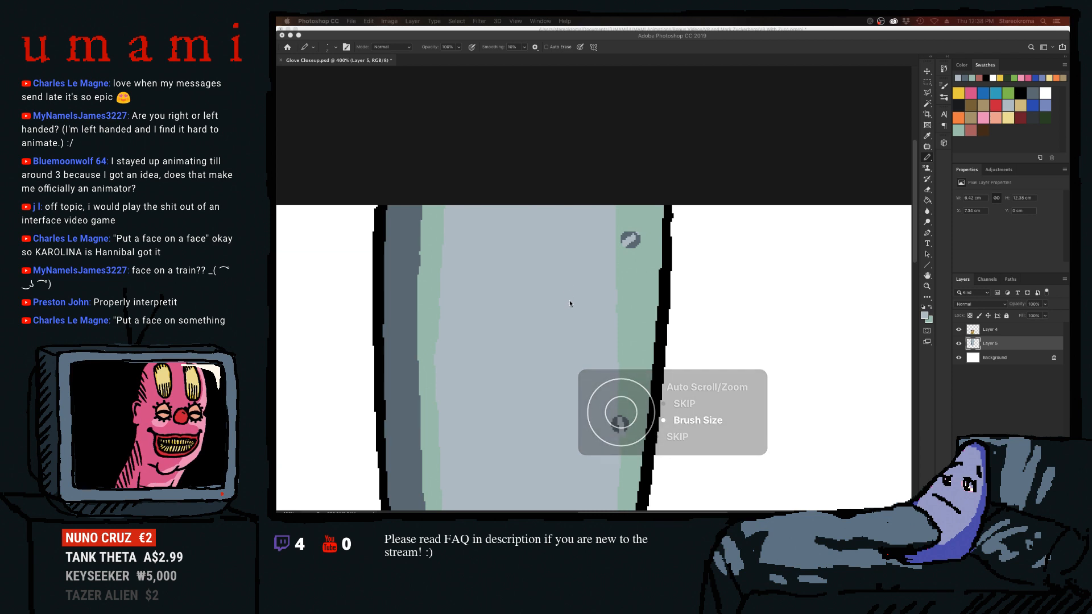
pyautogui.scroll(2, 586, 278)
pyautogui.scroll(-8, 608, 283)
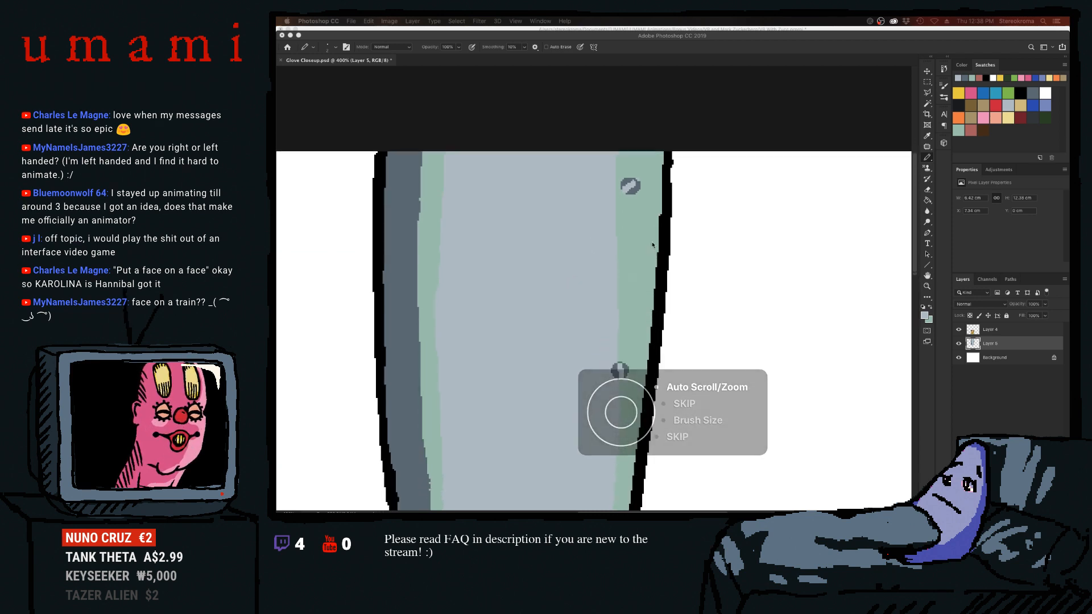
# Touch up the grey-green strip along the edge of the forearm's dark shadow, undoing the first stroke.
pyautogui.press('z')
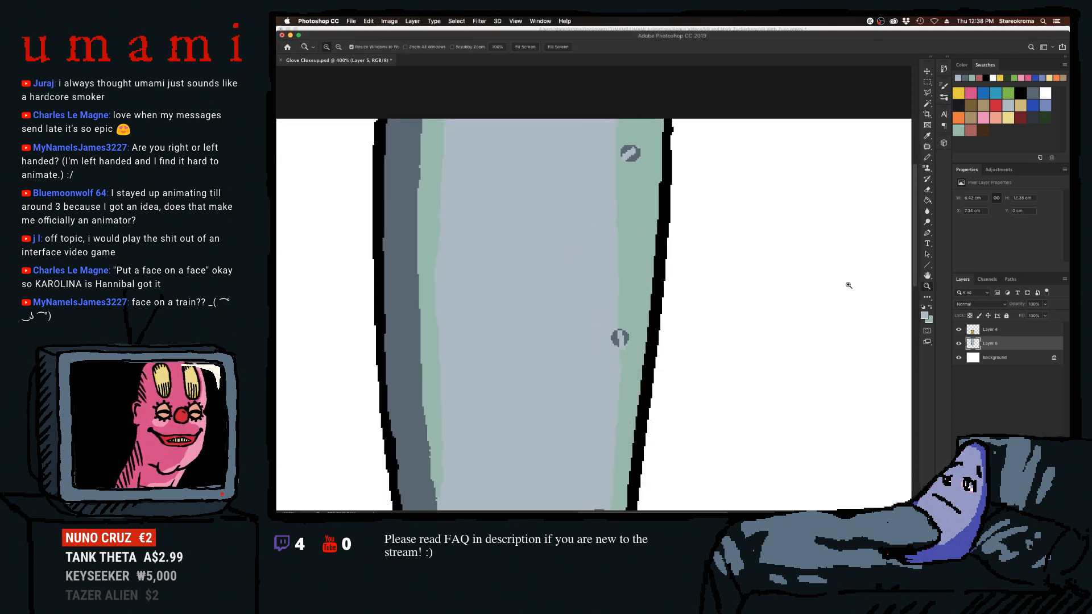
pyautogui.click(521, 48)
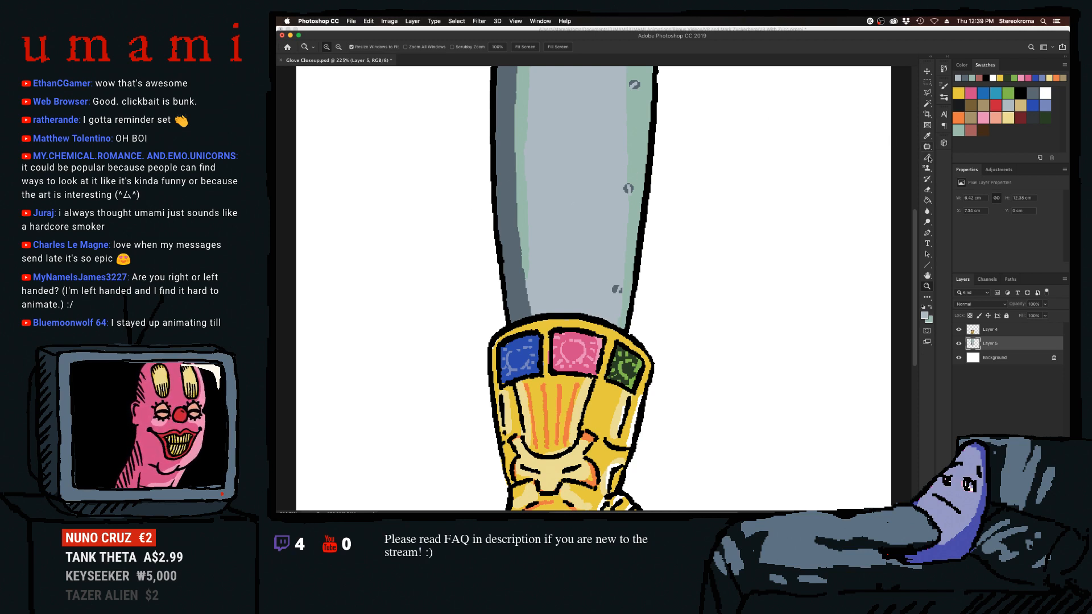
pyautogui.press('b')
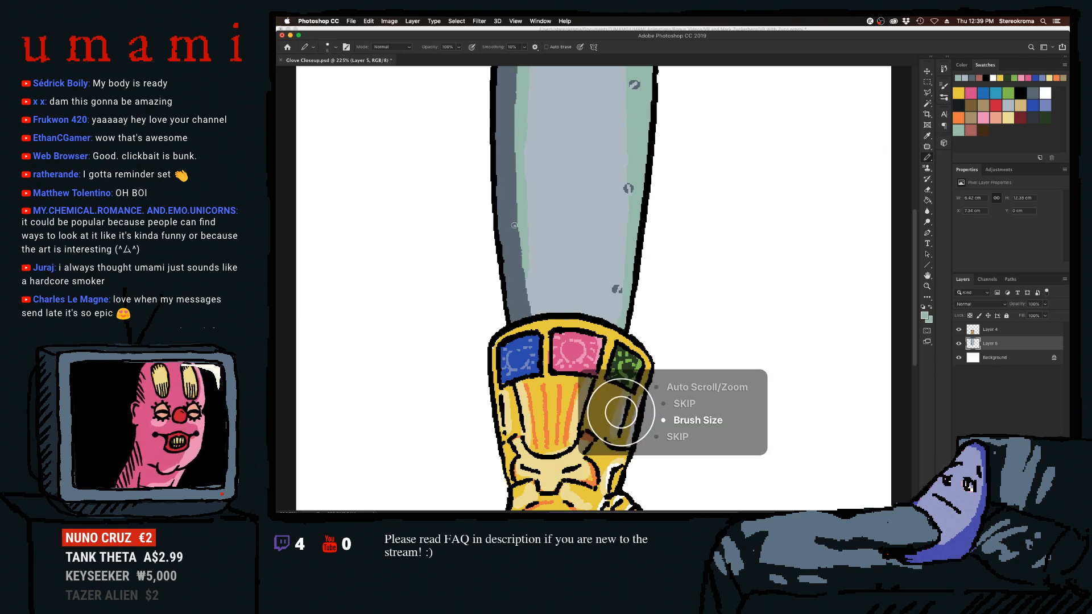
pyautogui.moveTo(519, 230); pyautogui.dragTo(531, 302)
pyautogui.press('super+z')
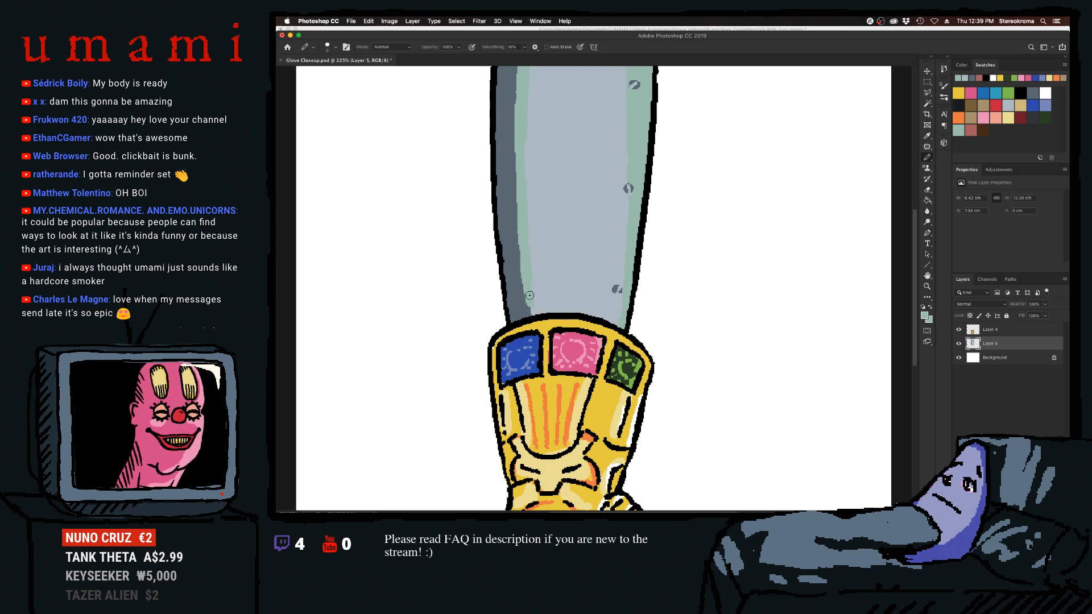
pyautogui.moveTo(519, 263); pyautogui.dragTo(518, 241)
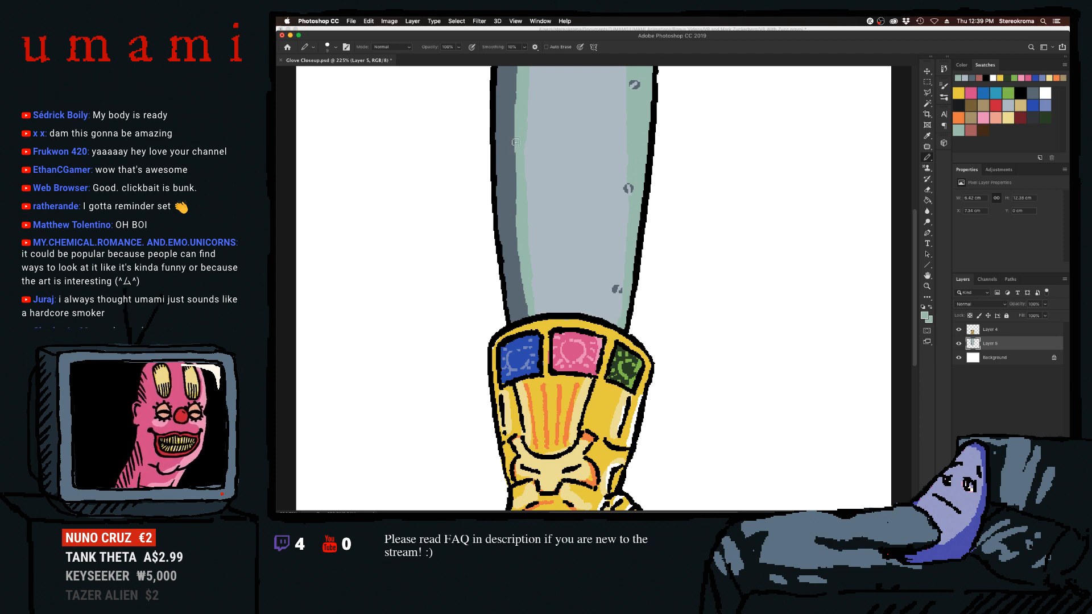
pyautogui.moveTo(517, 174); pyautogui.dragTo(521, 237)
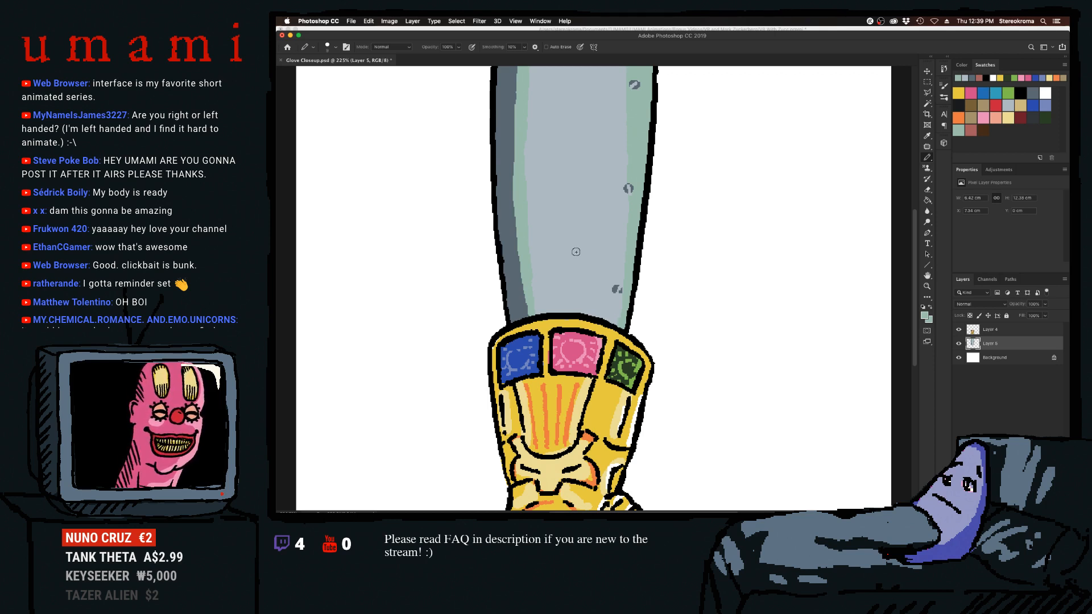
# Move the glove and forearm layers together slightly down and to the right, and leave only the forearm layer selected.
pyautogui.scroll(-2, 604, 247)
pyautogui.scroll(-3, 604, 248)
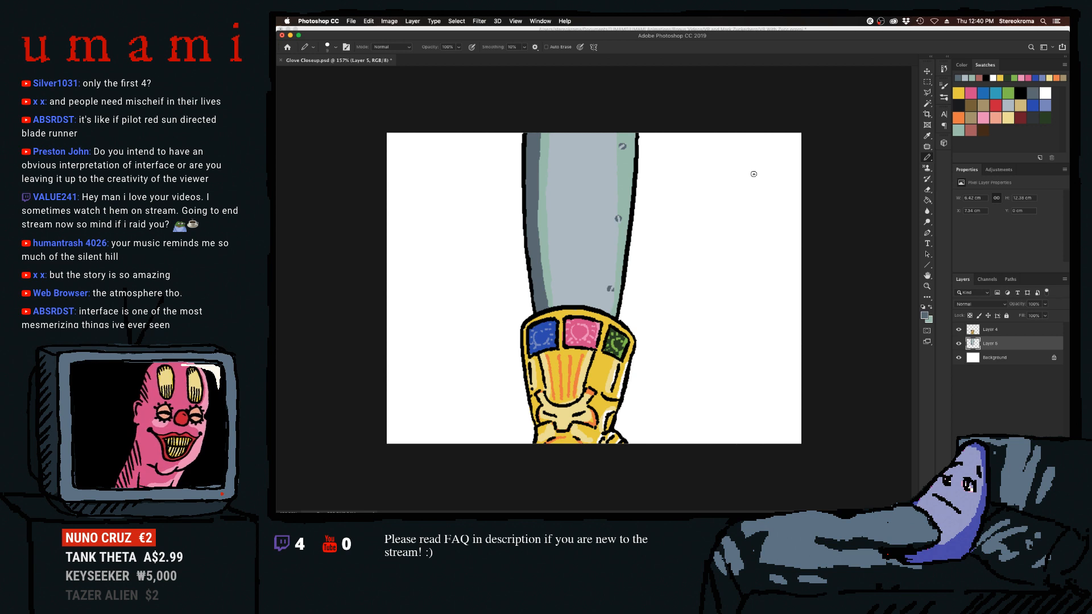
pyautogui.keyDown('shift'); pyautogui.click(979, 334); pyautogui.keyUp('shift')
pyautogui.click(926, 71)
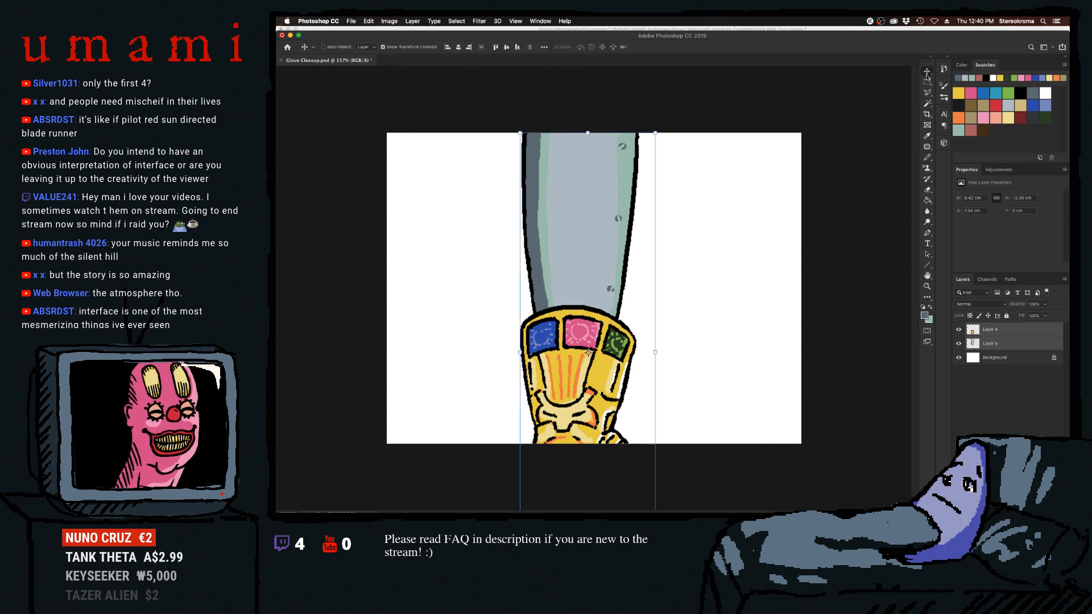
pyautogui.moveTo(607, 370)
pyautogui.mouseDown()
pyautogui.moveTo(609, 276)
pyautogui.moveTo(607, 419)
pyautogui.moveTo(607, 368)
pyautogui.moveTo(613, 380)
pyautogui.mouseUp()
pyautogui.click(993, 372)
pyautogui.click(992, 343)
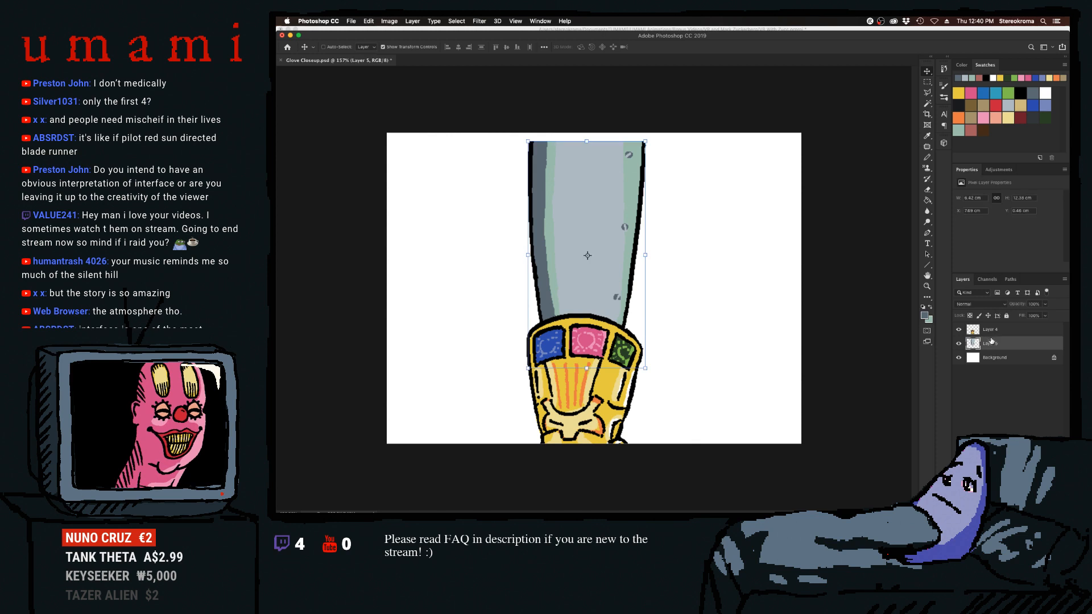
# Scatter tiny black specks over the forearm with a smaller Pencil tip, undoing one stray mark, and trim one speck with light blue-grey.
pyautogui.click(928, 159)
pyautogui.scroll(-8, 550, 185)
pyautogui.scroll(7, 550, 186)
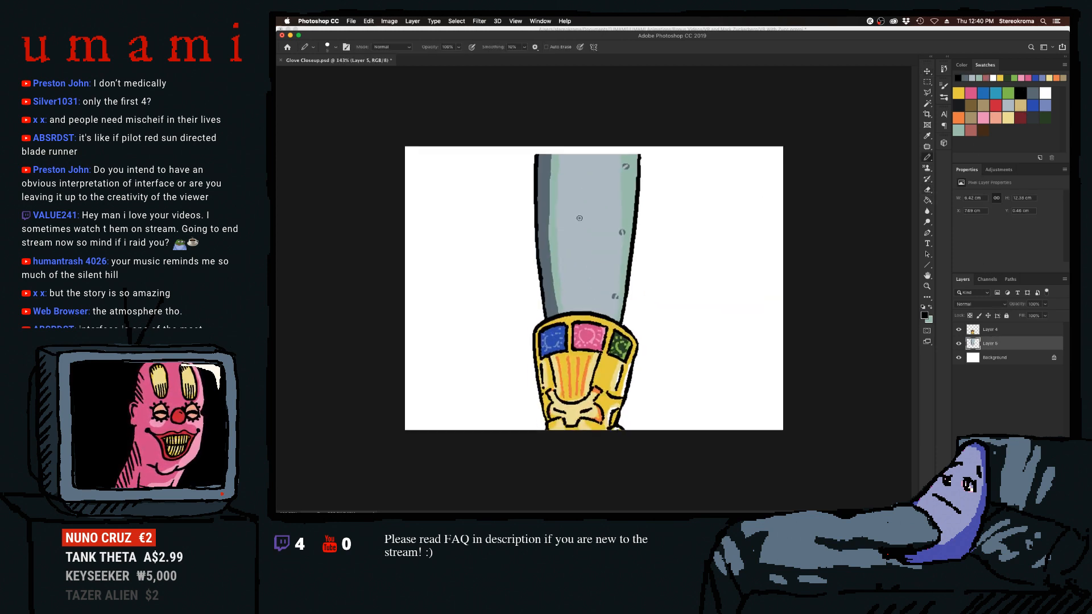
pyautogui.press('[')
pyautogui.press('[')
pyautogui.click(611, 251)
pyautogui.click(606, 282)
pyautogui.click(604, 299)
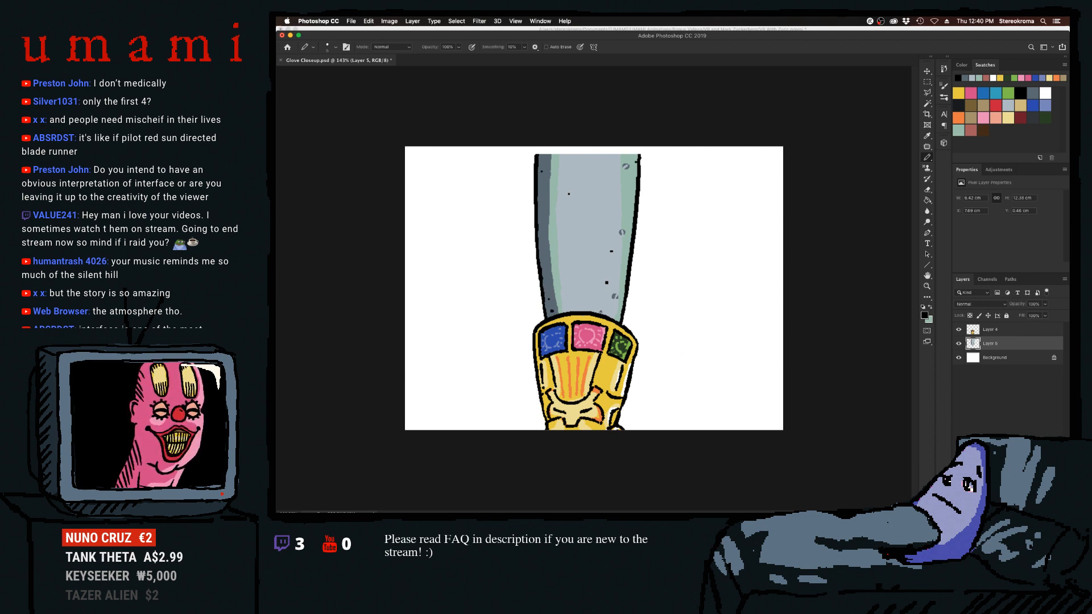
pyautogui.click(557, 208)
pyautogui.press('super+z')
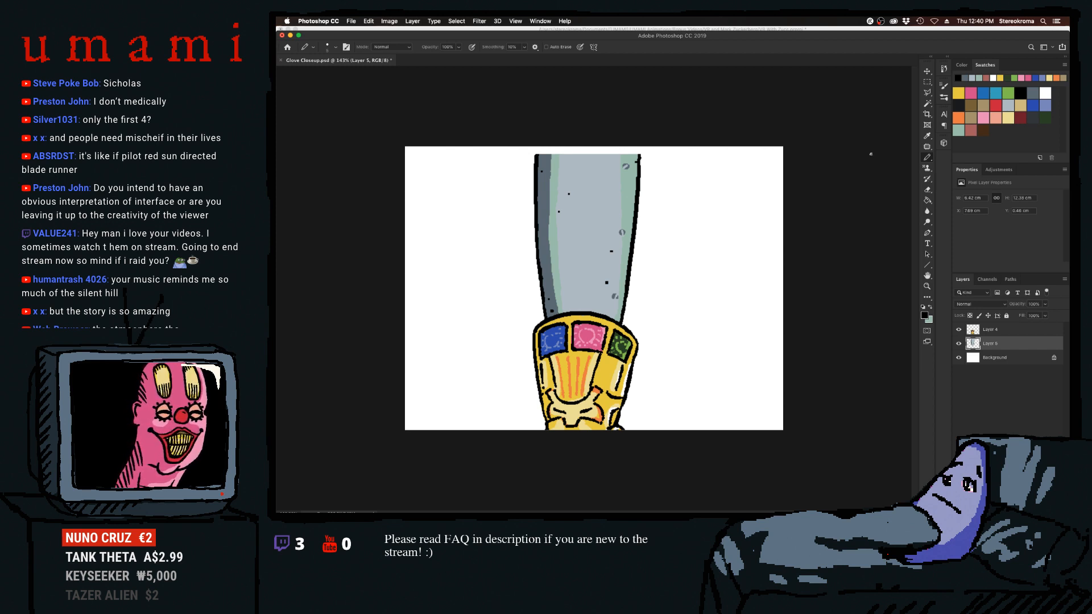
pyautogui.click(1010, 102)
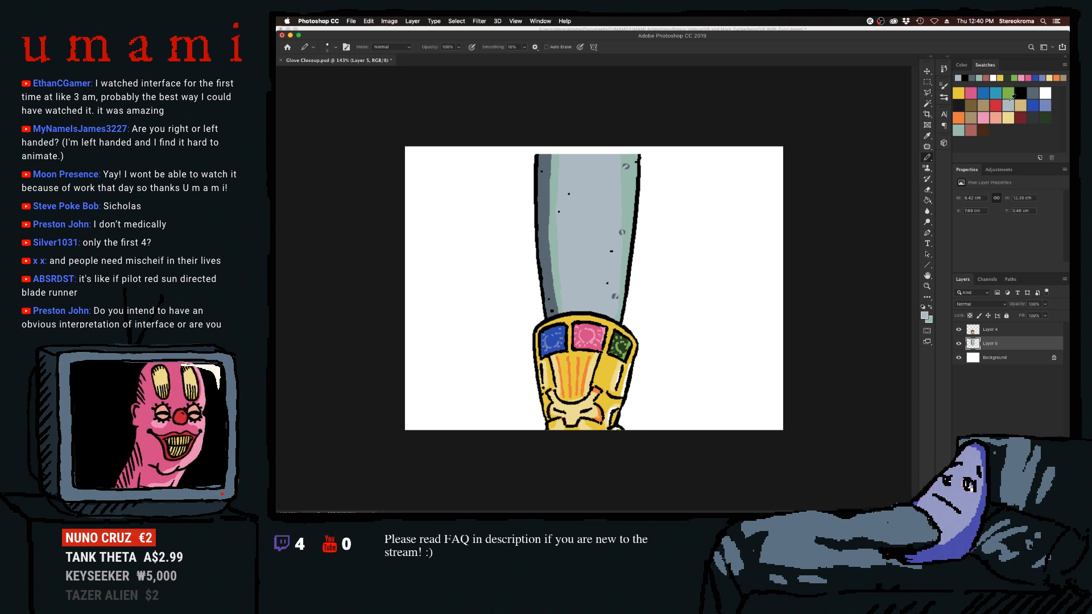
pyautogui.click(1030, 94)
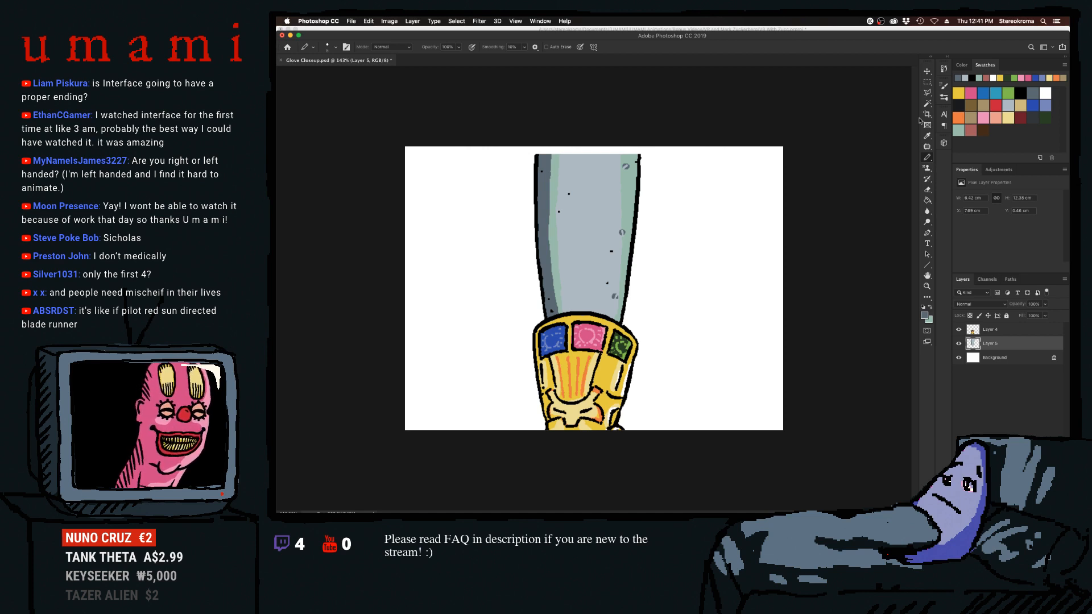
pyautogui.click(927, 71)
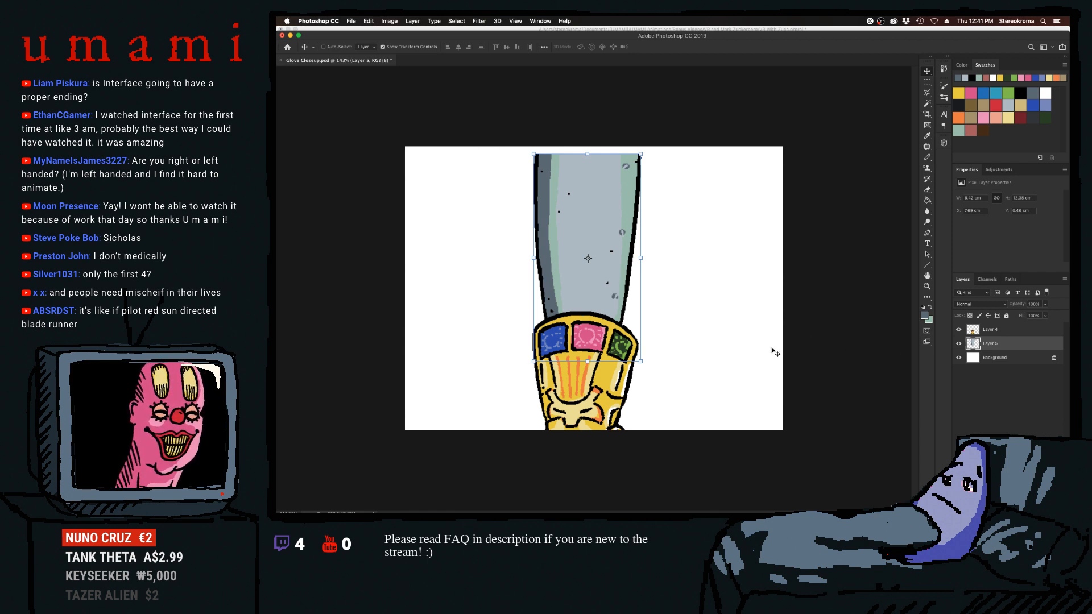
pyautogui.click(925, 82)
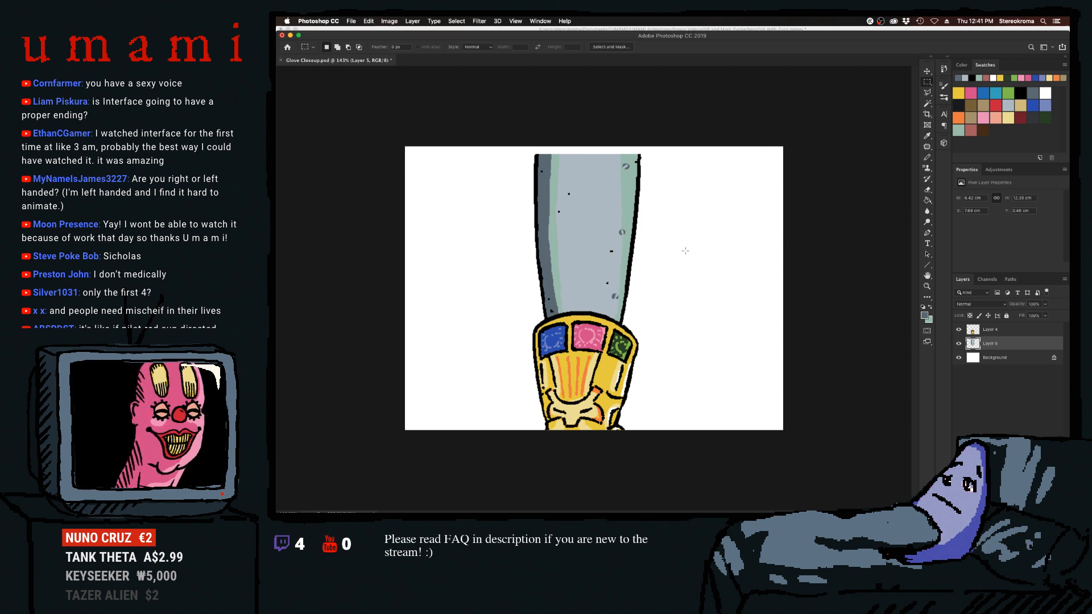
pyautogui.click(928, 158)
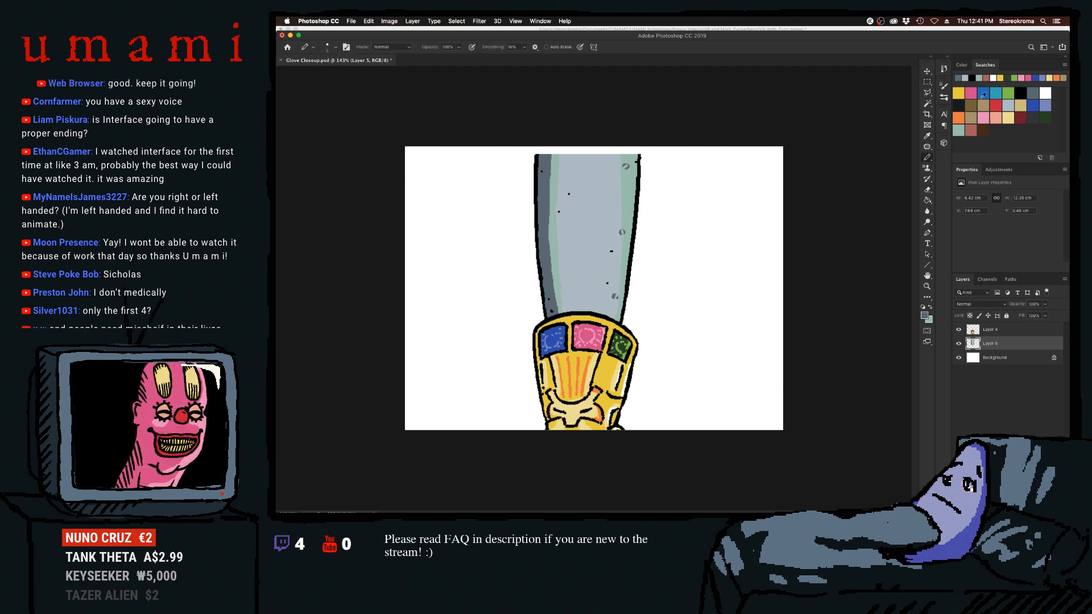
pyautogui.click(1021, 89)
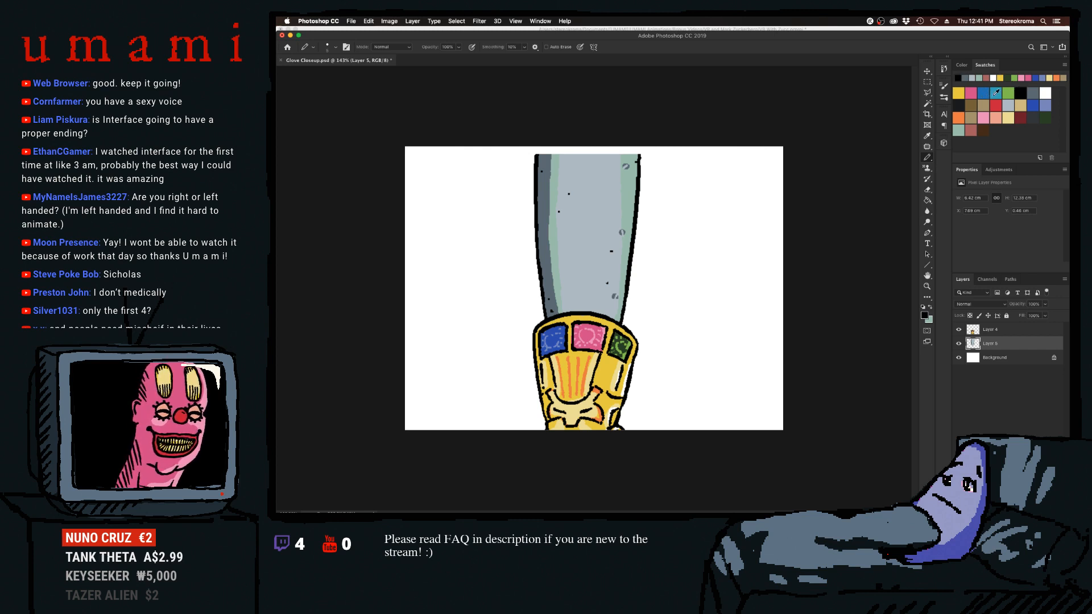
pyautogui.click(927, 82)
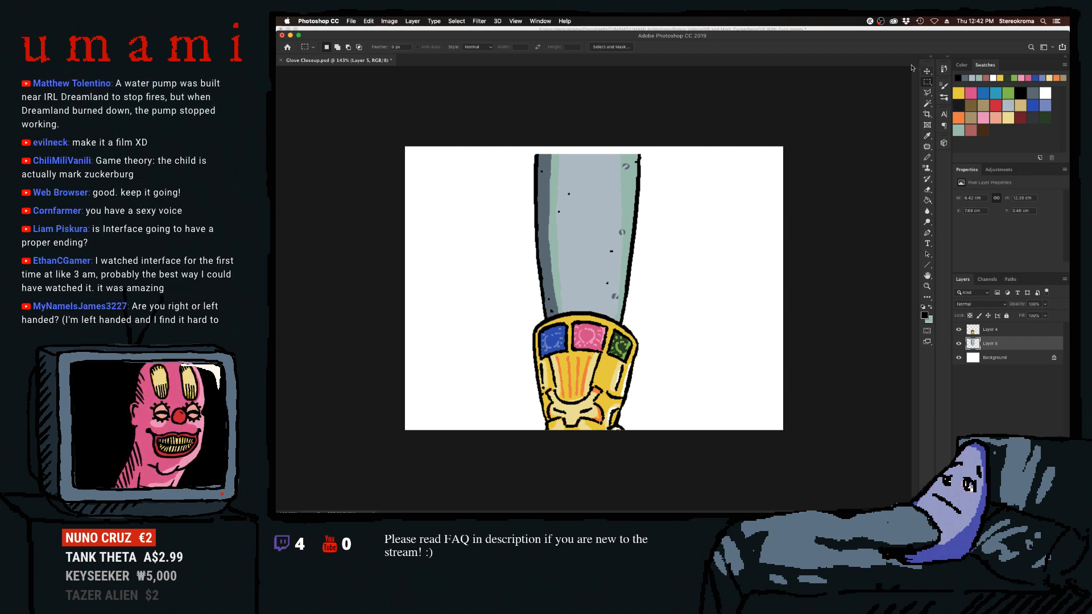
pyautogui.click(927, 71)
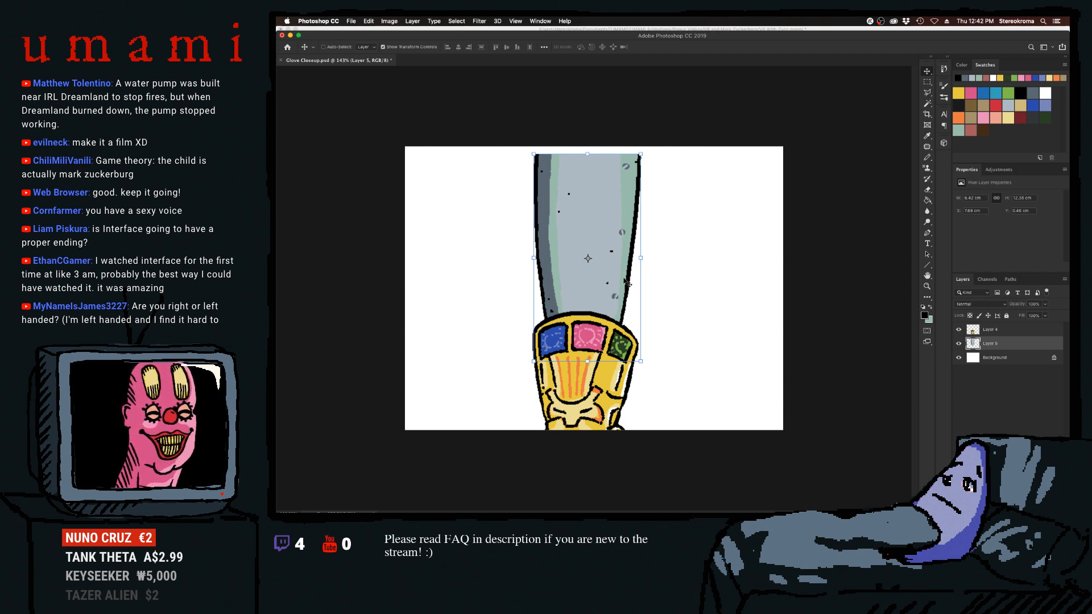
pyautogui.click(925, 83)
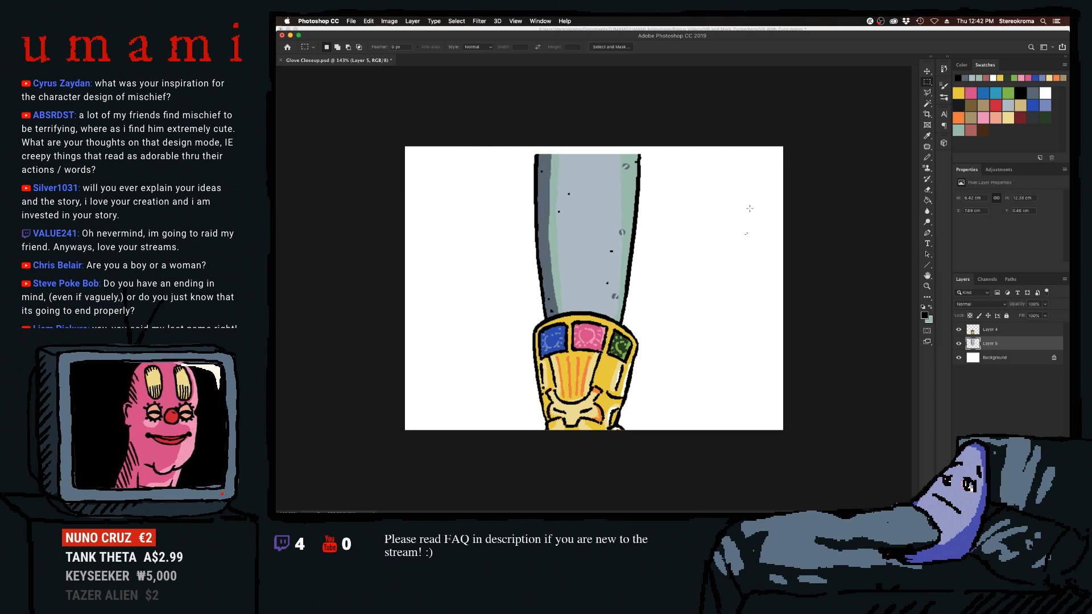
pyautogui.click(927, 158)
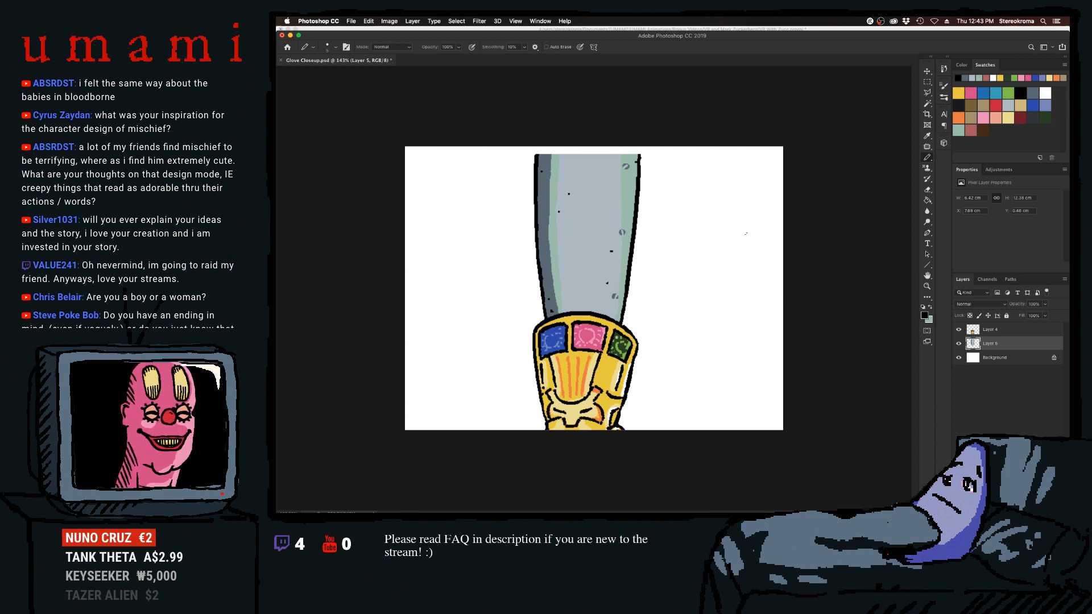
pyautogui.press('v')
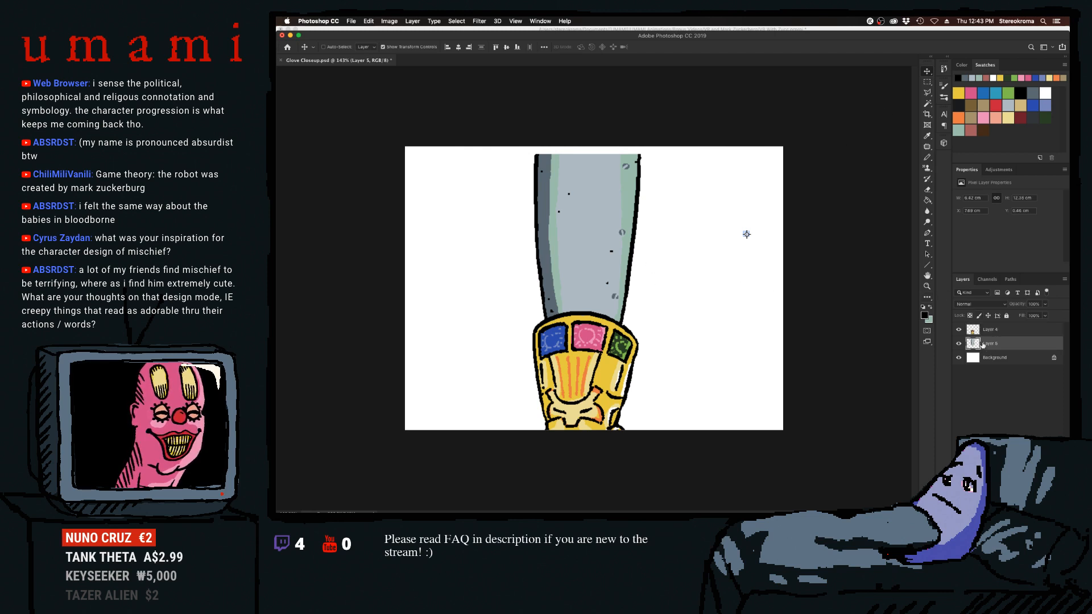
# Switch the canvas size units to pixels and extend the canvas height to 640 pixels around the centre.
pyautogui.click(413, 21)
pyautogui.moveTo(390, 21)
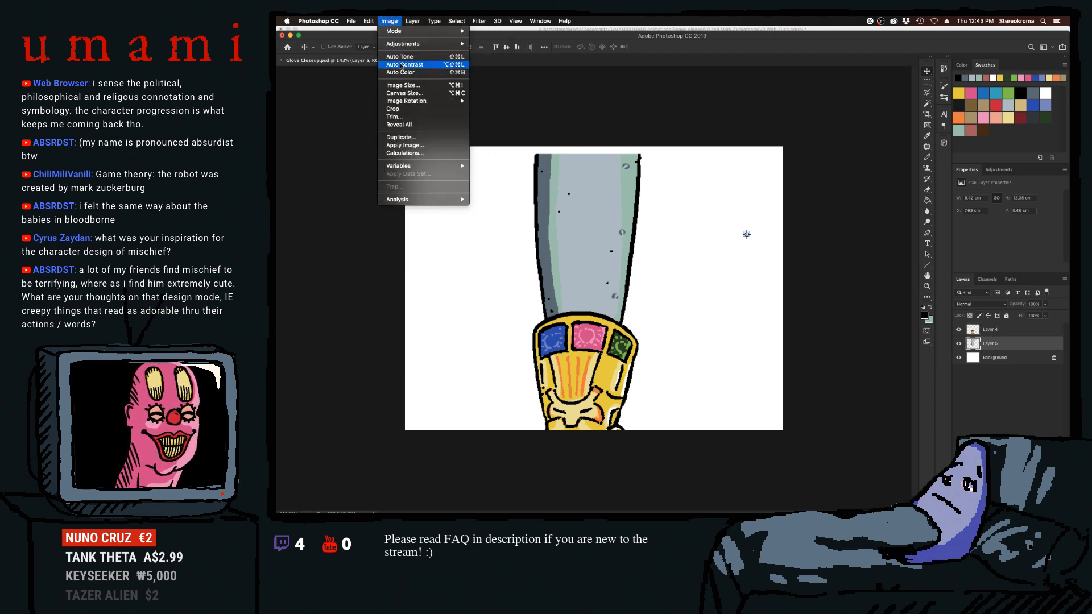
pyautogui.click(408, 93)
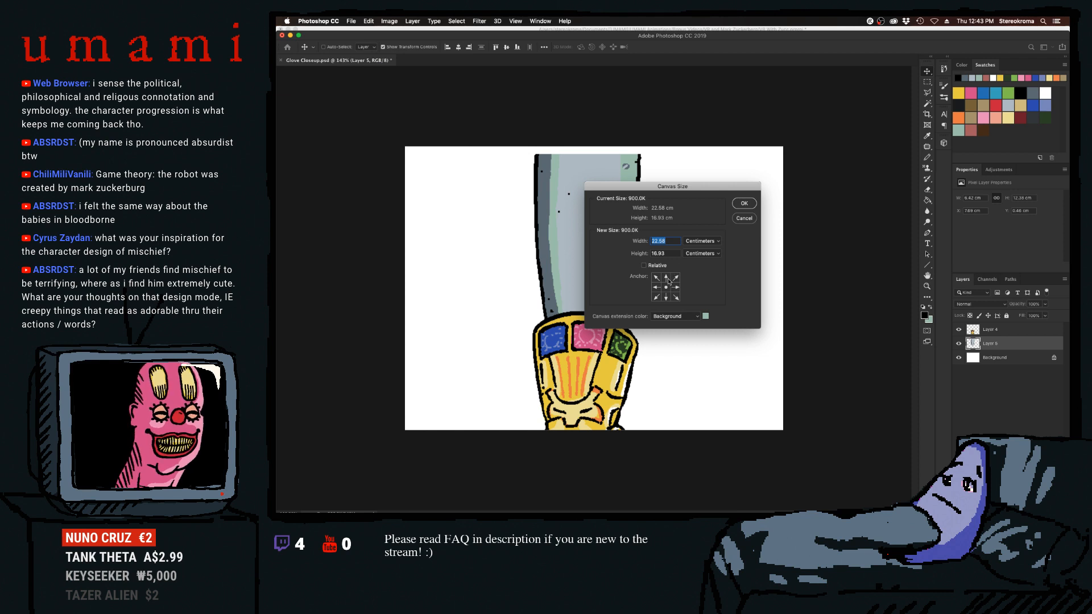
pyautogui.click(693, 241)
pyautogui.click(698, 226)
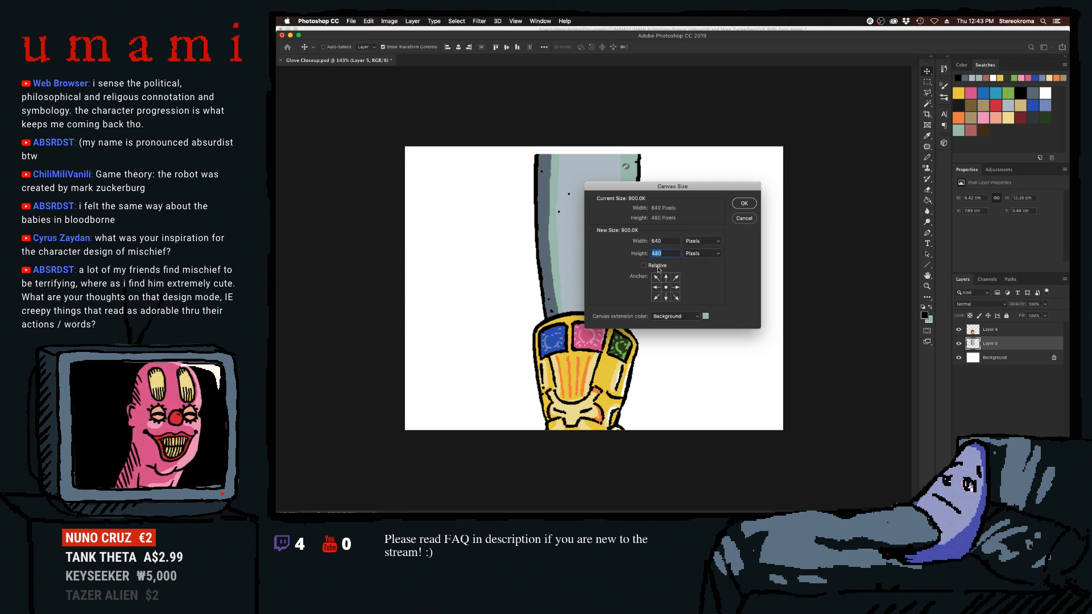
pyautogui.write('64')
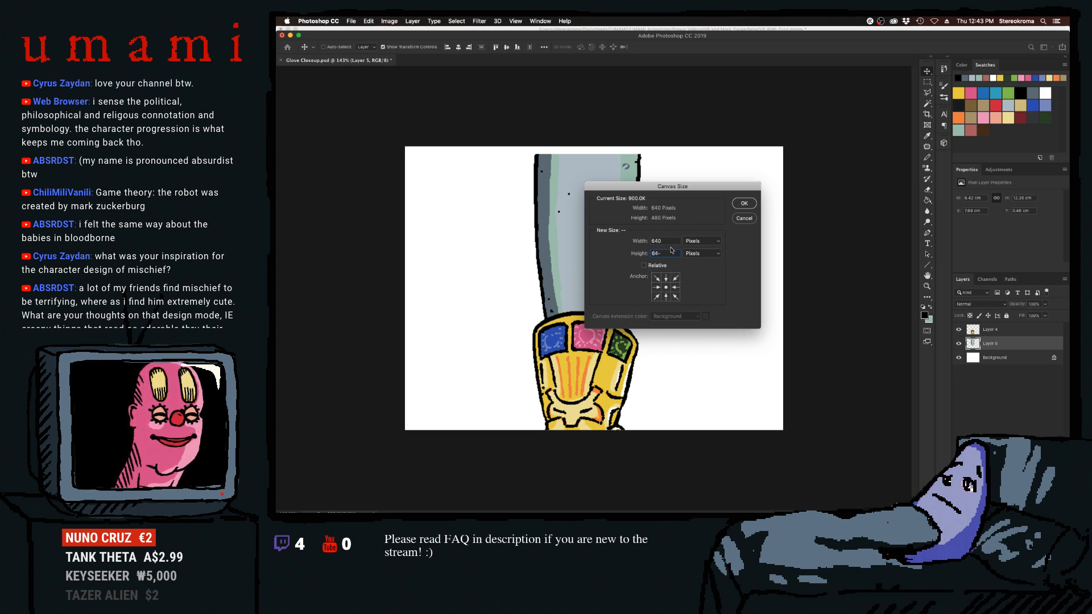
pyautogui.write('0')
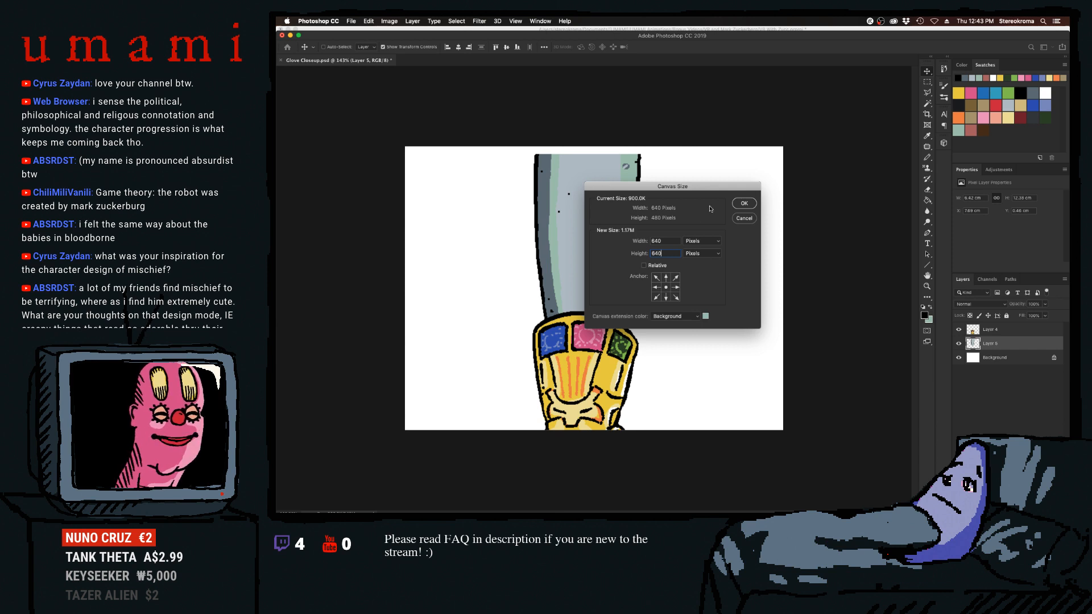
pyautogui.click(745, 203)
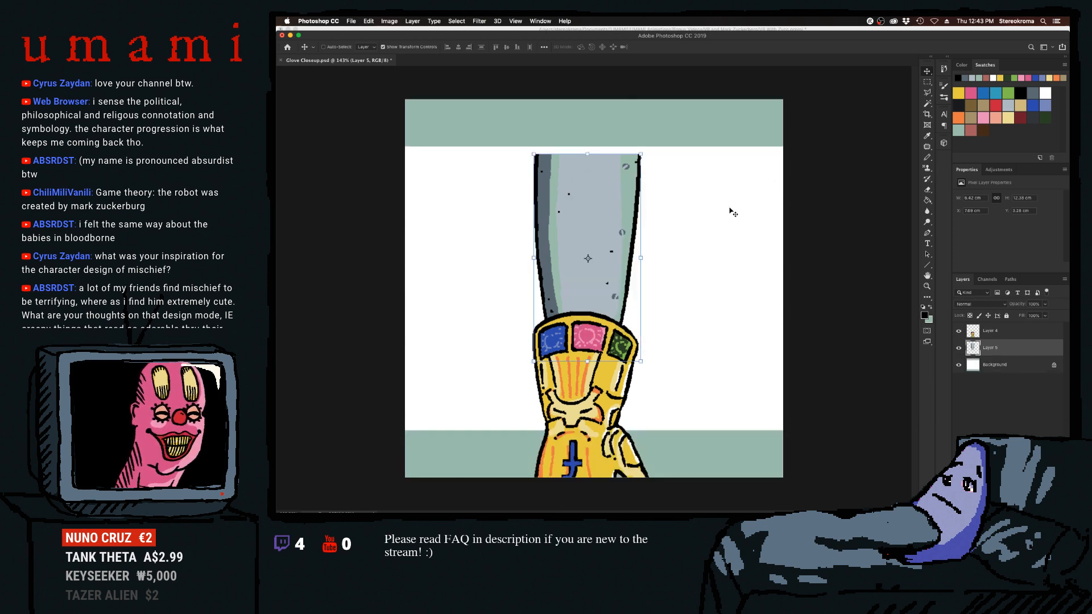
# Select the gauntlet layer together with the arm layer and move both upward on the canvas.
pyautogui.keyDown('shift'); pyautogui.click(990, 332); pyautogui.keyUp('shift')
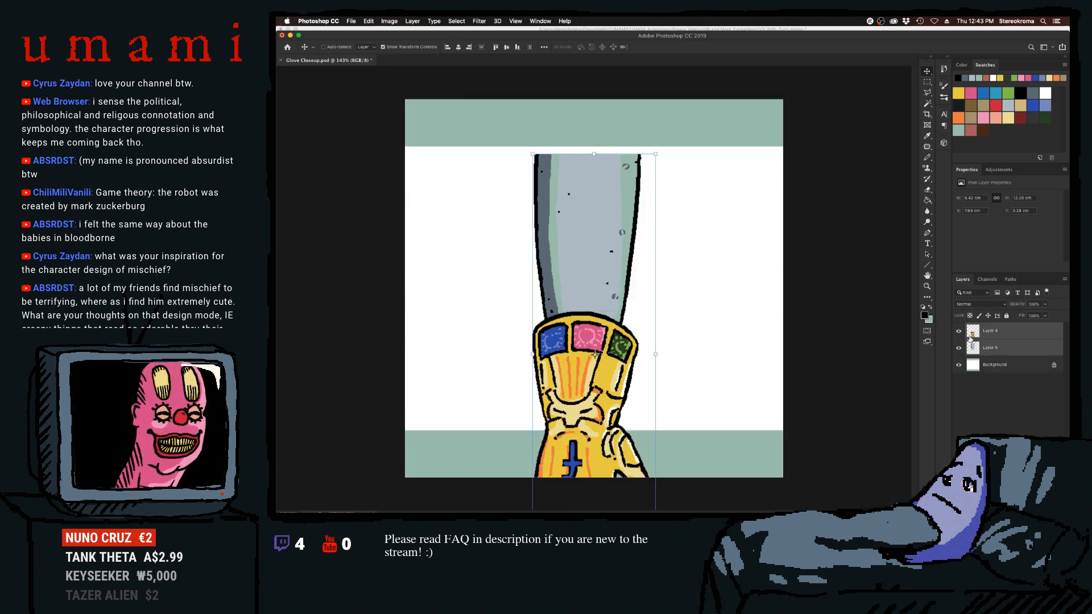
pyautogui.moveTo(616, 277); pyautogui.dragTo(614, 231)
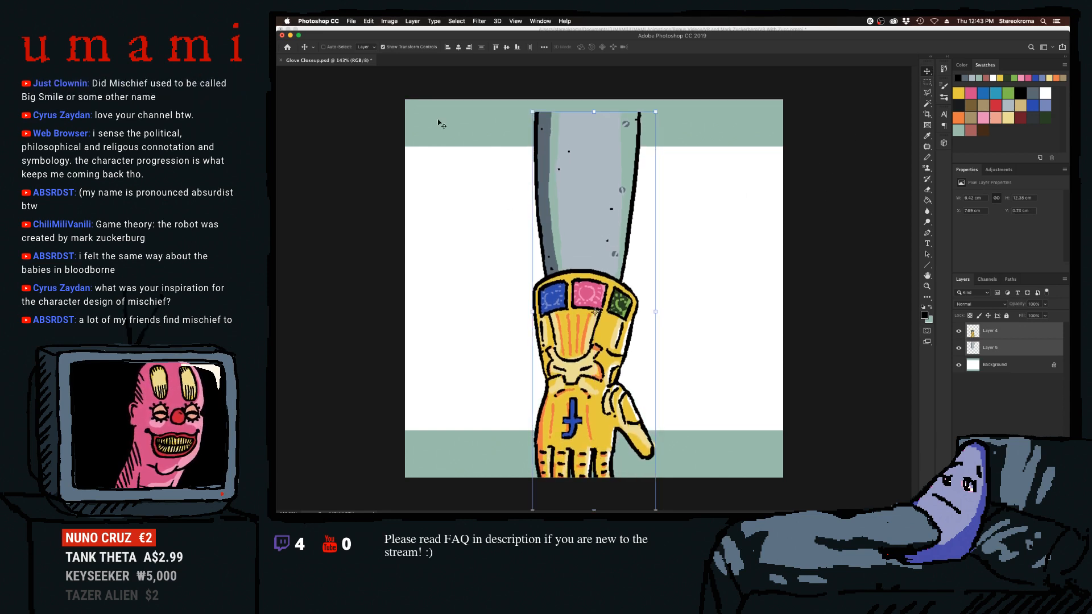
# Set the canvas height to 720 pixels and move the arm and gauntlet up until the whole hand fits.
pyautogui.click(389, 21)
pyautogui.click(410, 93)
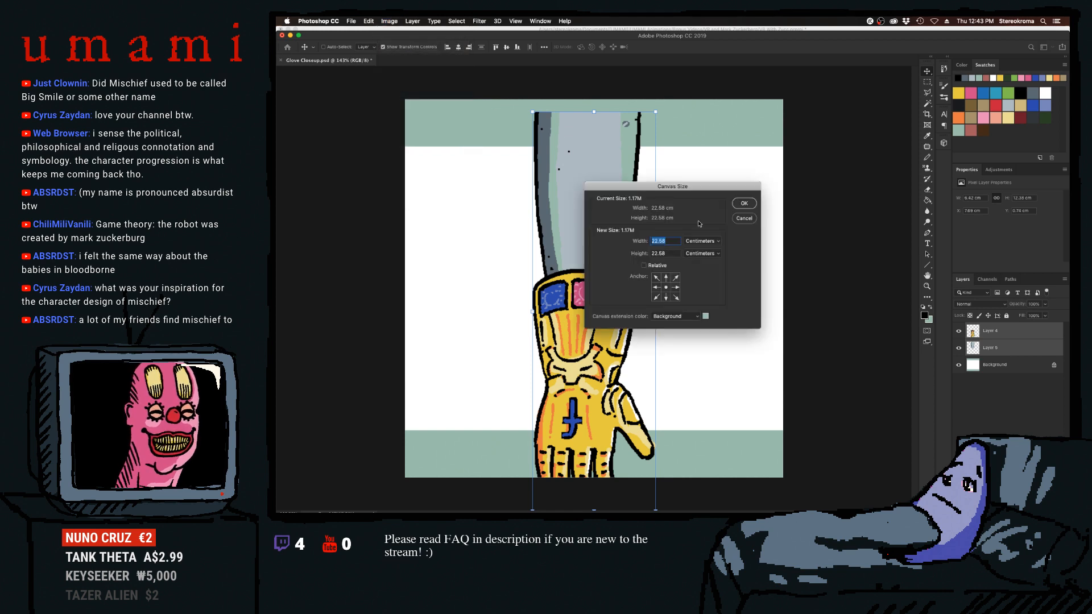
pyautogui.click(690, 242)
pyautogui.click(700, 227)
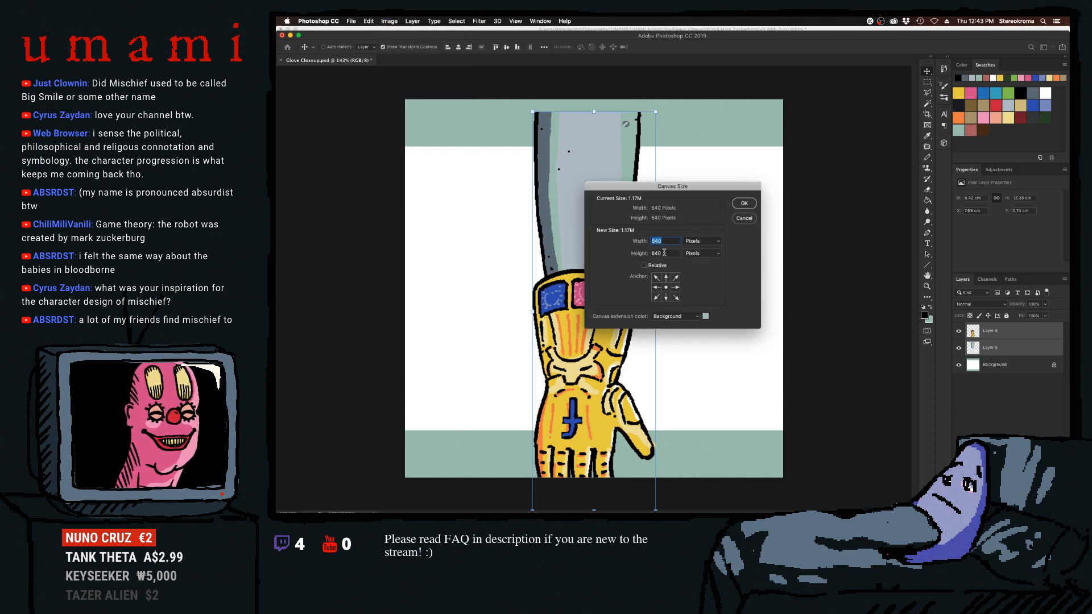
pyautogui.doubleClick(672, 253)
pyautogui.write('720')
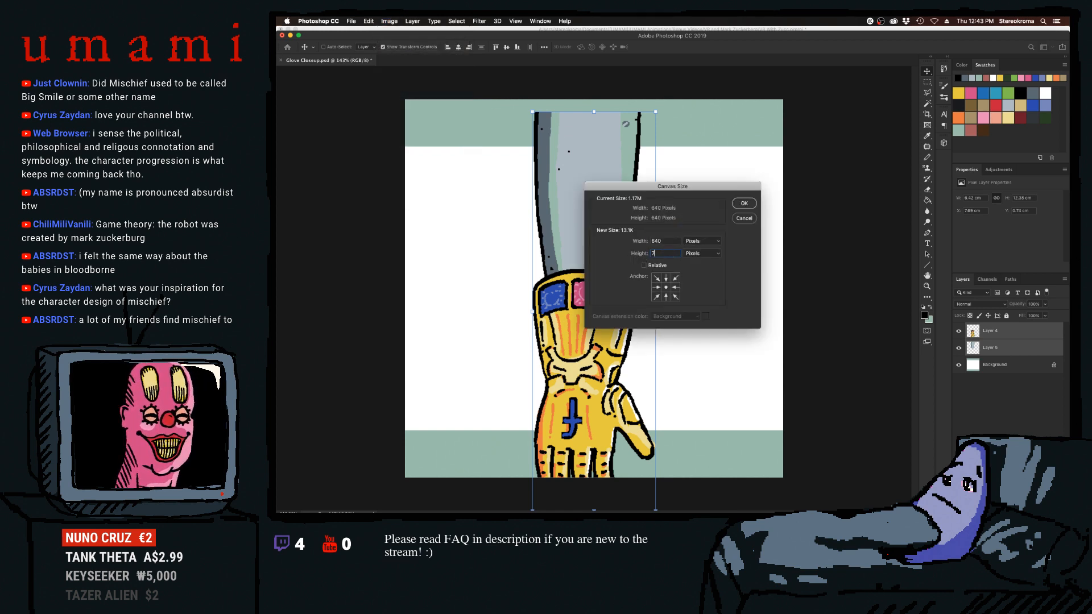
pyautogui.click(744, 203)
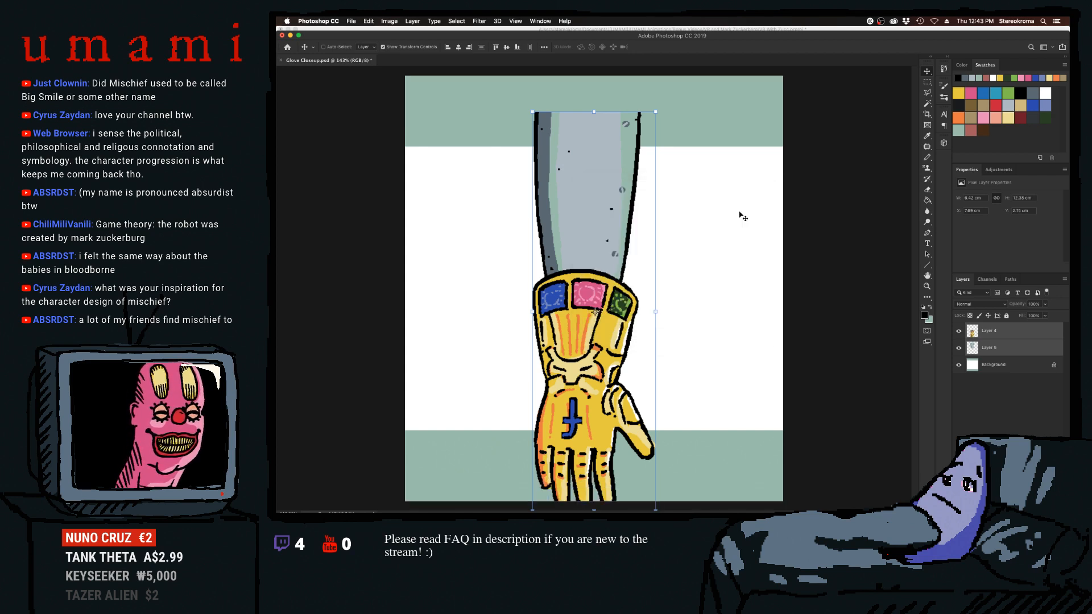
pyautogui.moveTo(611, 261); pyautogui.dragTo(612, 239)
# Delete the Background layer, leaving only the arm and gauntlet layers, and activate the Rectangular Marquee tool.
pyautogui.click(992, 364)
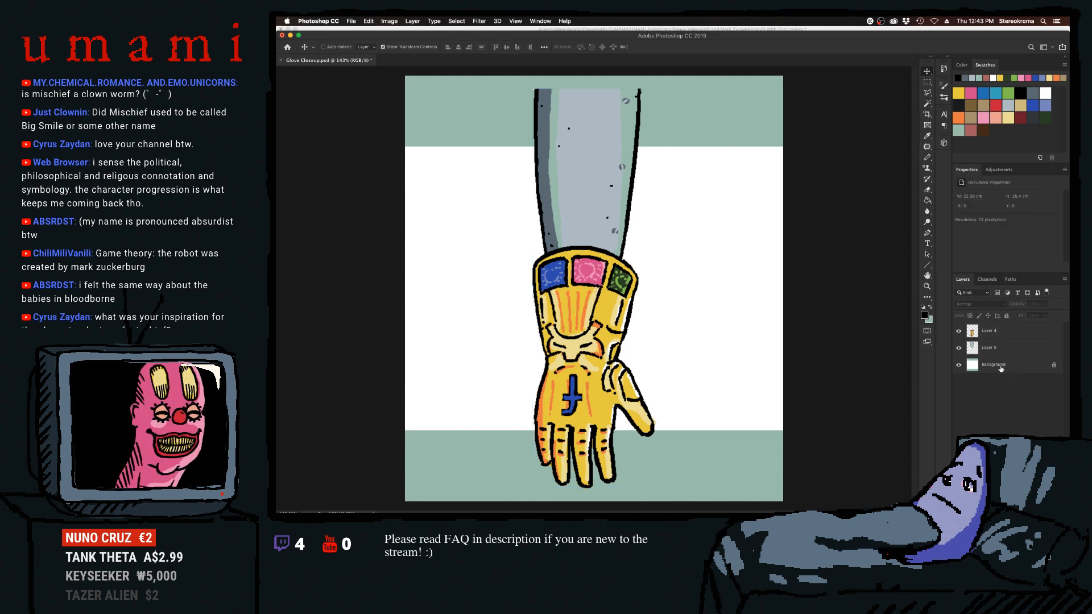
pyautogui.press('Delete')
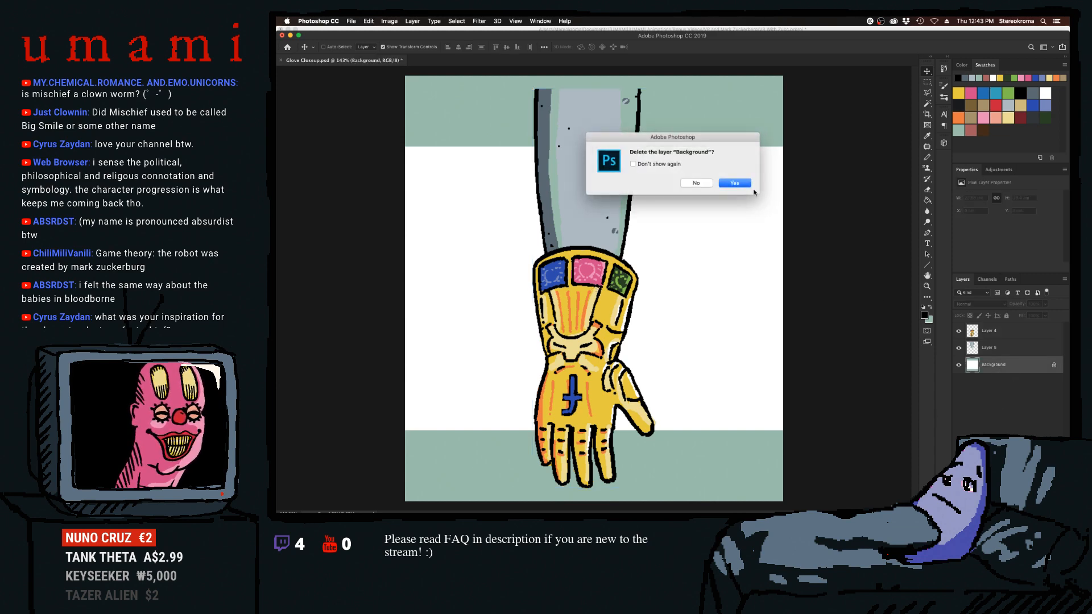
pyautogui.click(750, 193)
pyautogui.press('m')
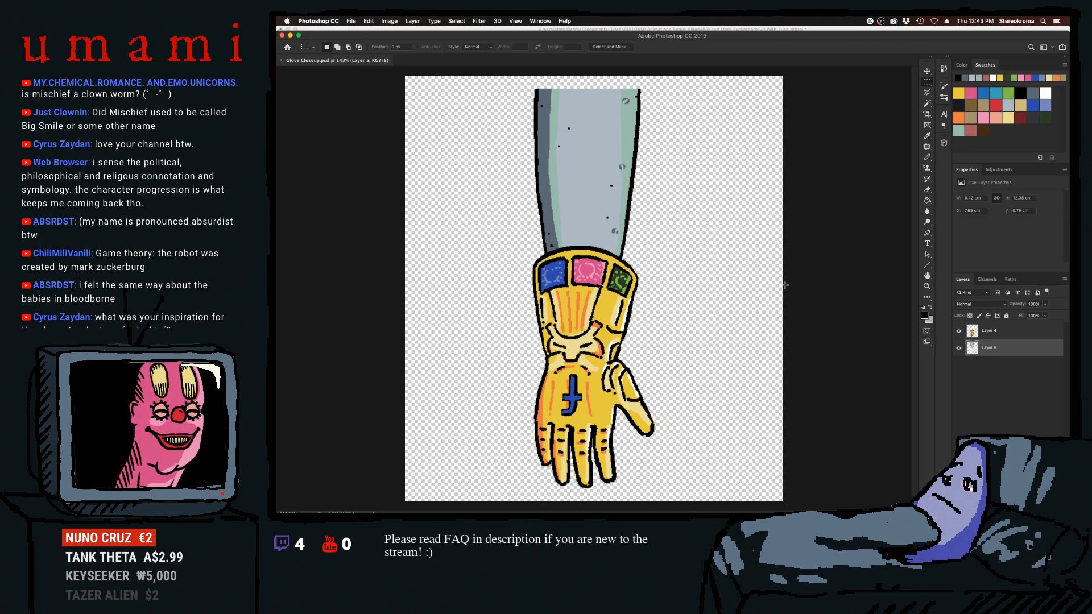
# Reset the UMAMI Timeline workspace.
pyautogui.click(538, 22)
pyautogui.moveTo(597, 38)
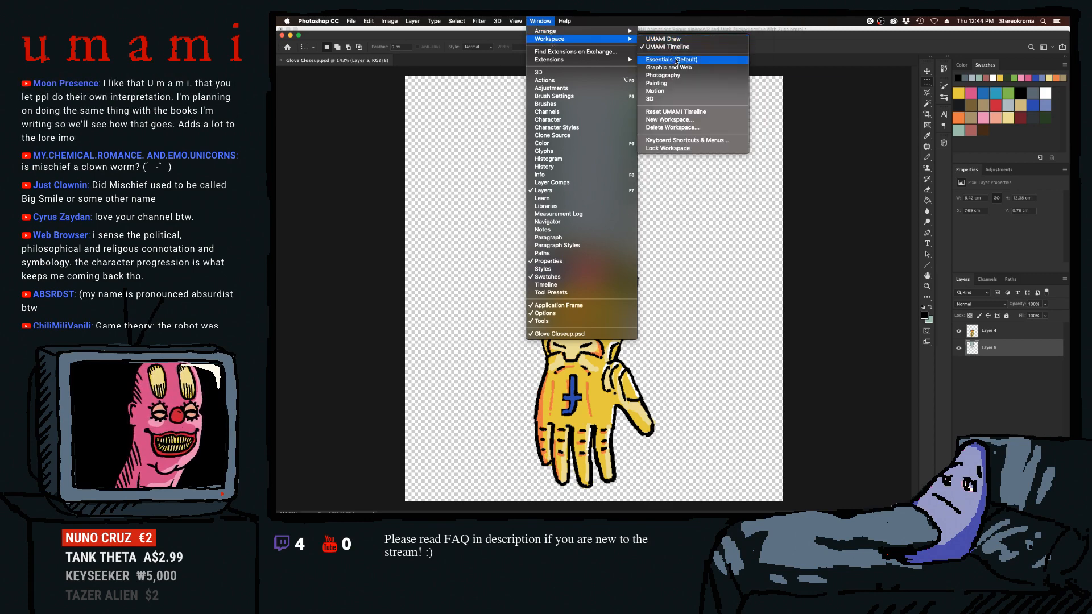
pyautogui.click(691, 112)
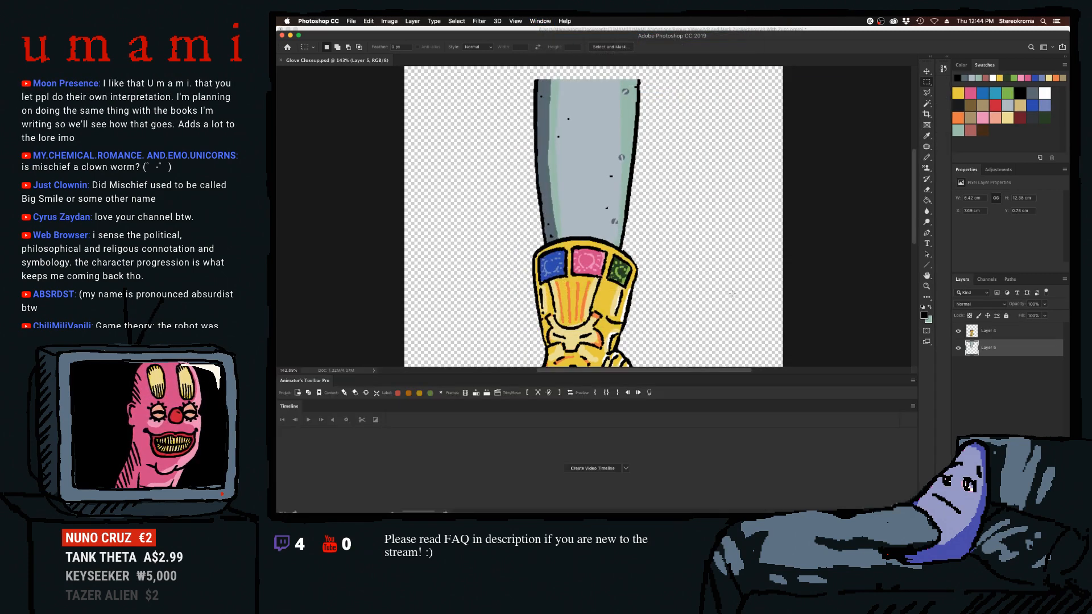
# Create a video timeline for the document and set its frame rate to 15 fps.
pyautogui.click(591, 467)
pyautogui.click(912, 406)
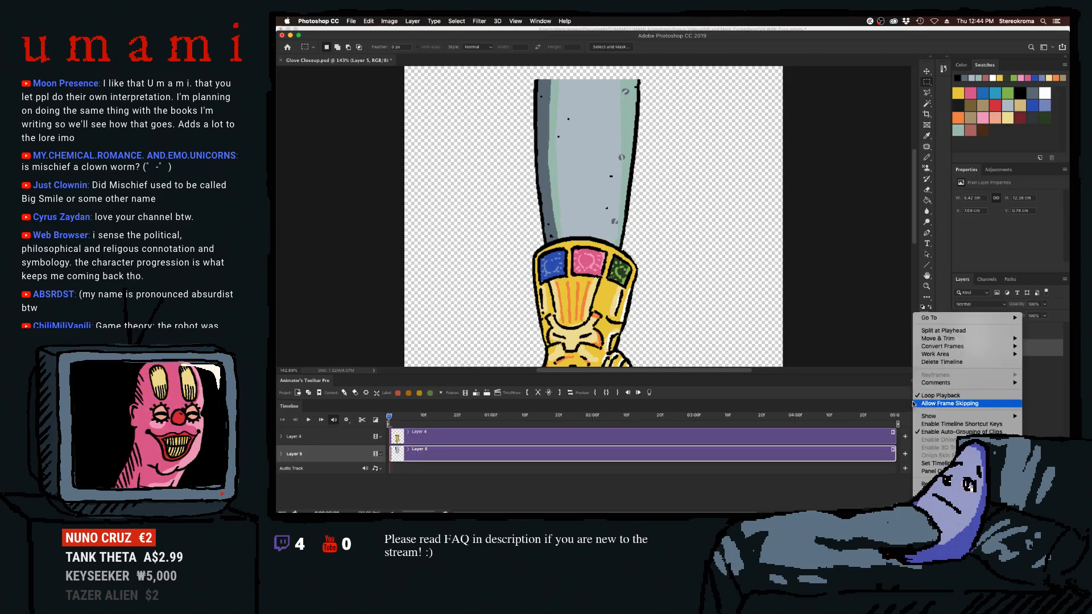
pyautogui.click(933, 463)
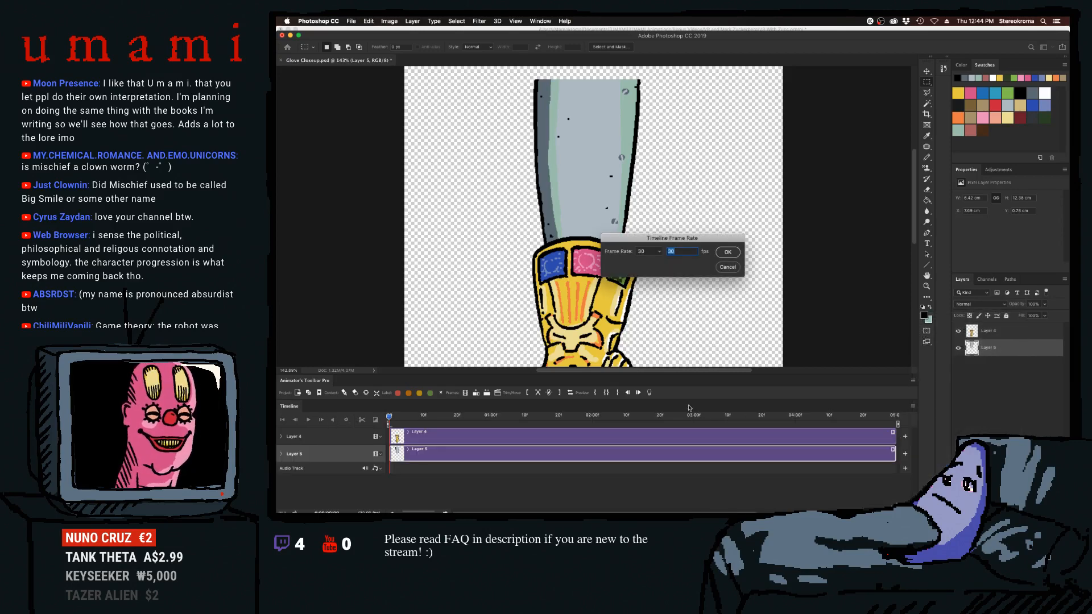
pyautogui.write('15')
pyautogui.click(728, 252)
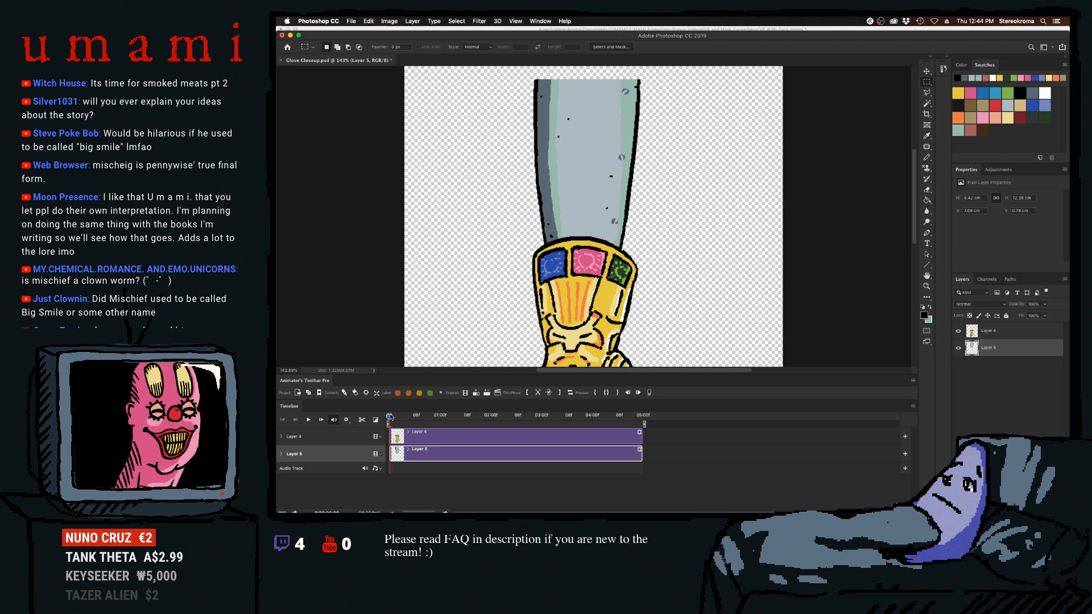
# Magnify the timeline until individual frames can be distinguished.
pyautogui.moveTo(389, 416)
pyautogui.mouseDown()
pyautogui.moveTo(435, 416)
pyautogui.moveTo(390, 418)
pyautogui.mouseUp()
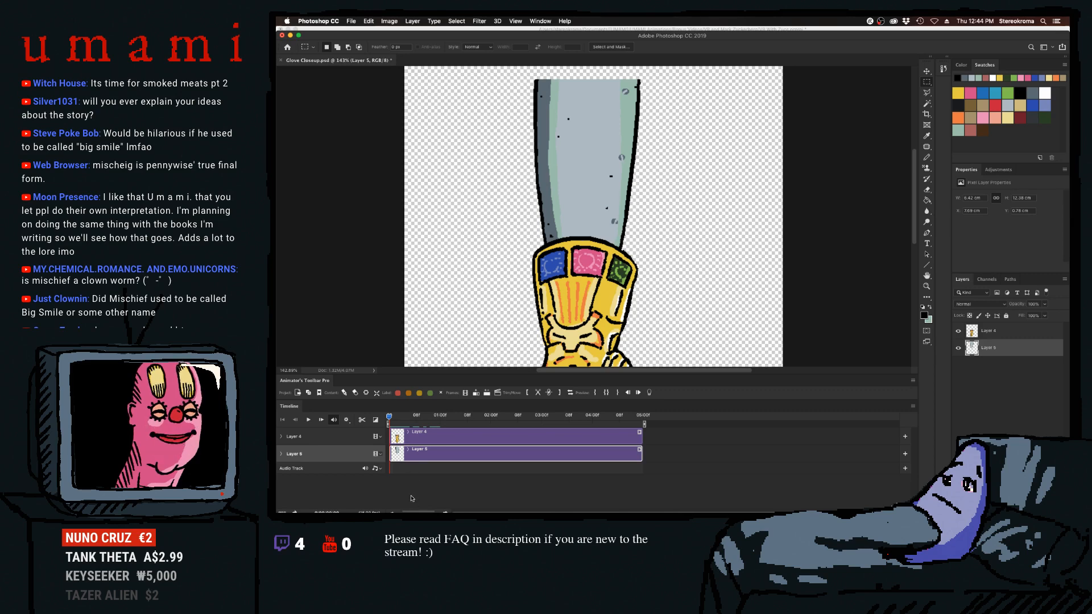
pyautogui.moveTo(360, 38); pyautogui.dragTo(360, 33)
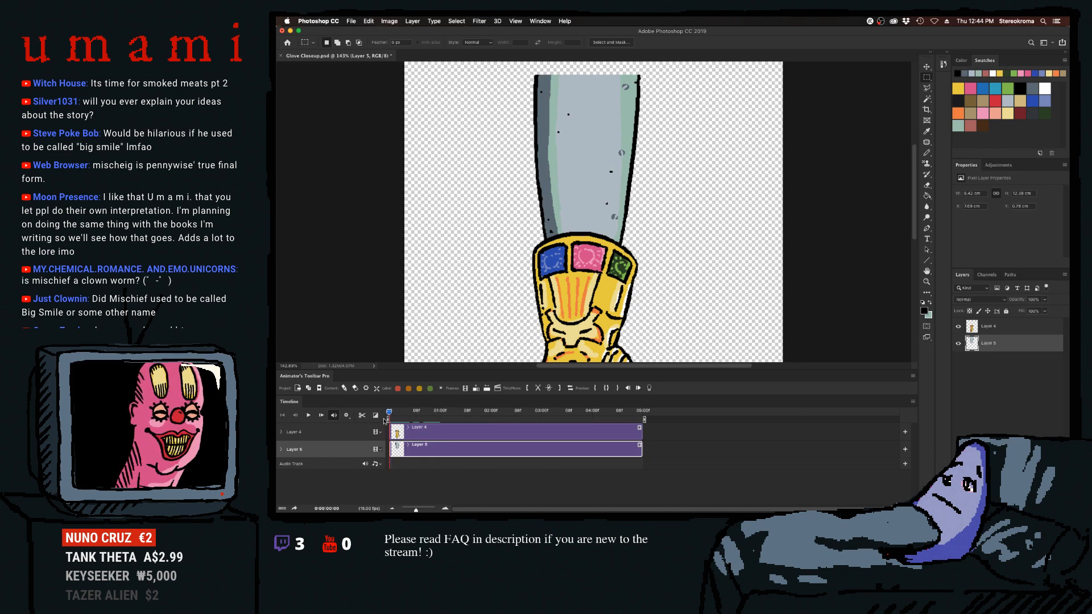
pyautogui.moveTo(423, 511); pyautogui.dragTo(430, 510)
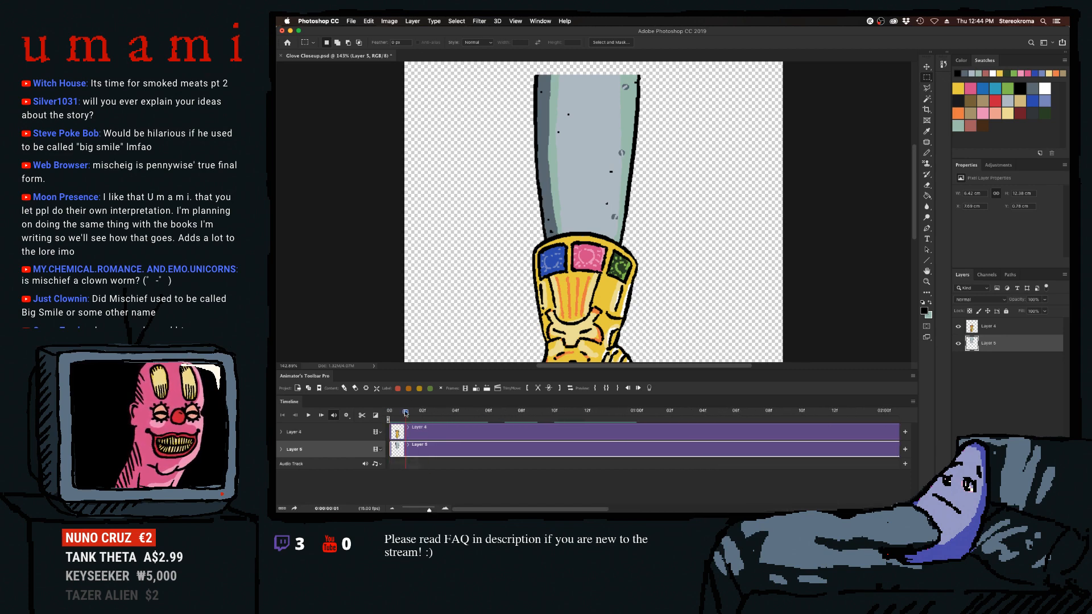
pyautogui.click(913, 401)
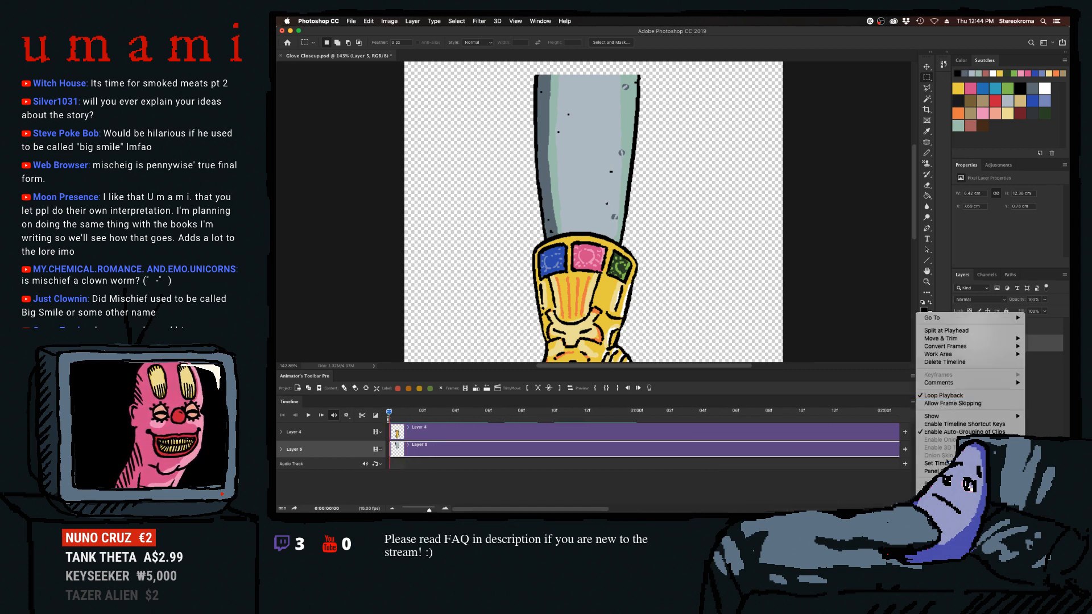
pyautogui.click(936, 463)
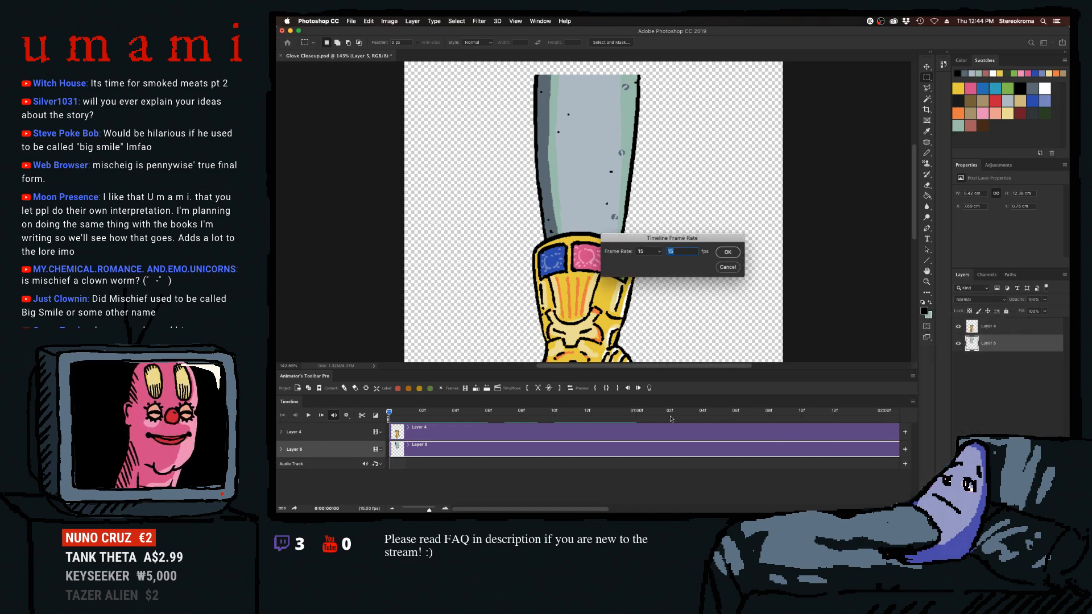
pyautogui.click(727, 268)
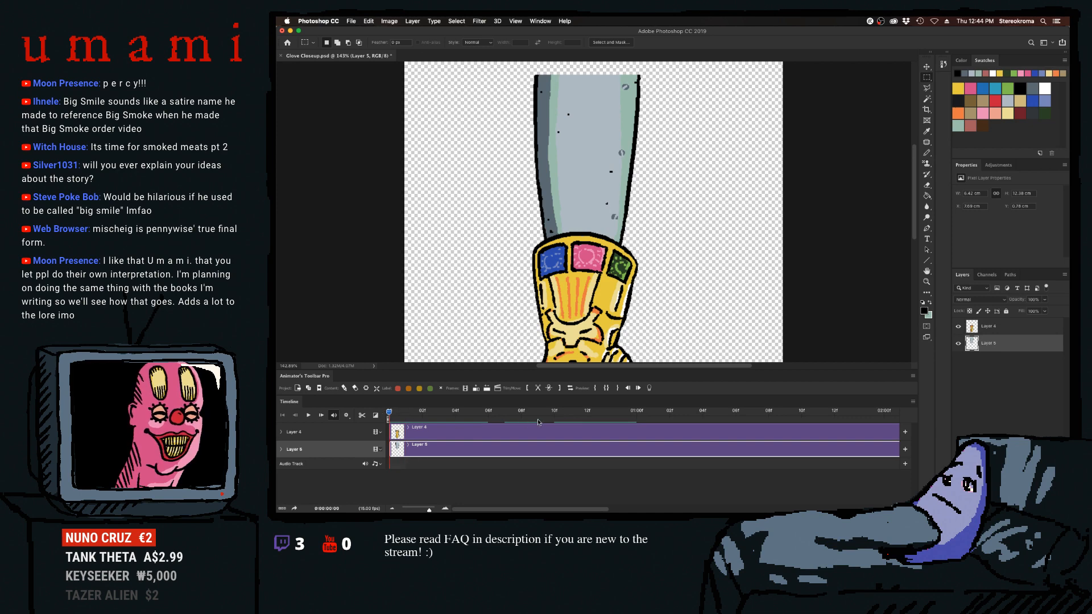
# Trim the gauntlet and arm clips on the timeline to three frames each.
pyautogui.click(508, 434)
pyautogui.keyDown('shift'); pyautogui.click(513, 448); pyautogui.keyUp('shift')
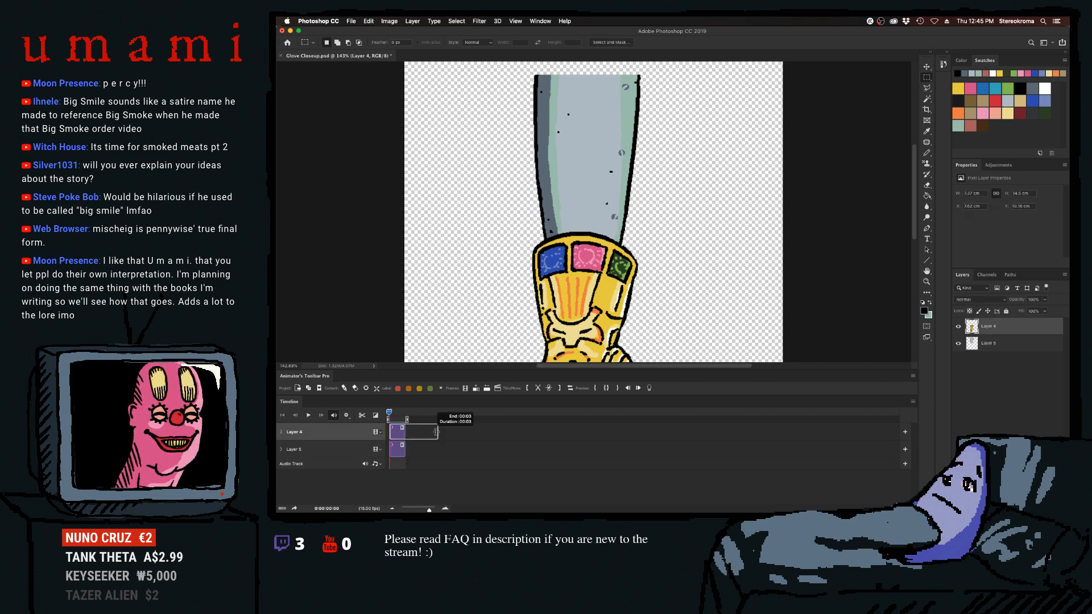
pyautogui.moveTo(406, 452); pyautogui.dragTo(438, 450)
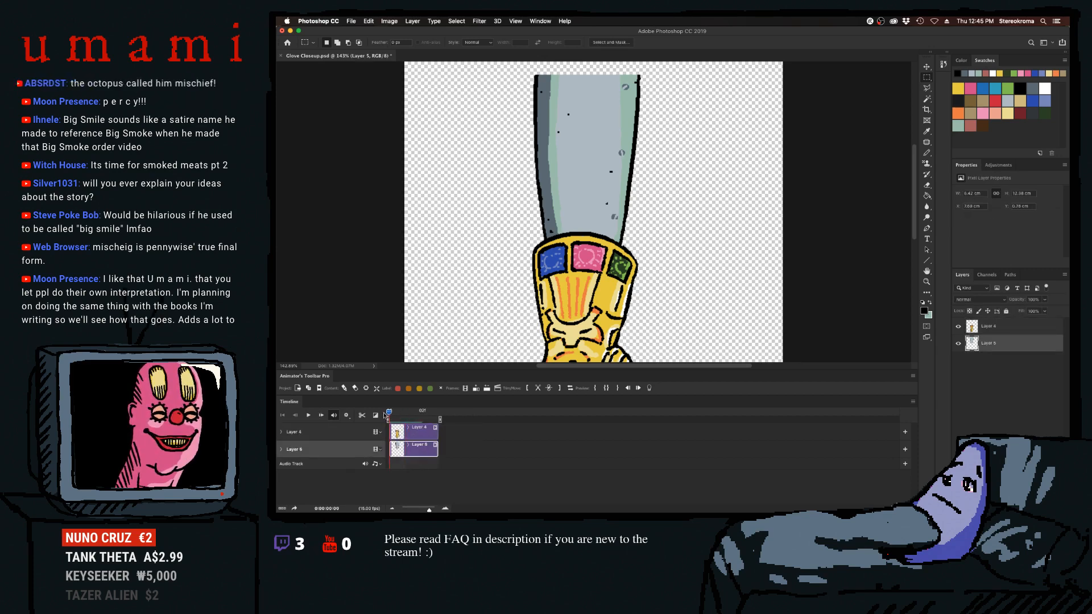
# Merge the gauntlet and arm layers into a single layer.
pyautogui.click(426, 413)
pyautogui.click(436, 434)
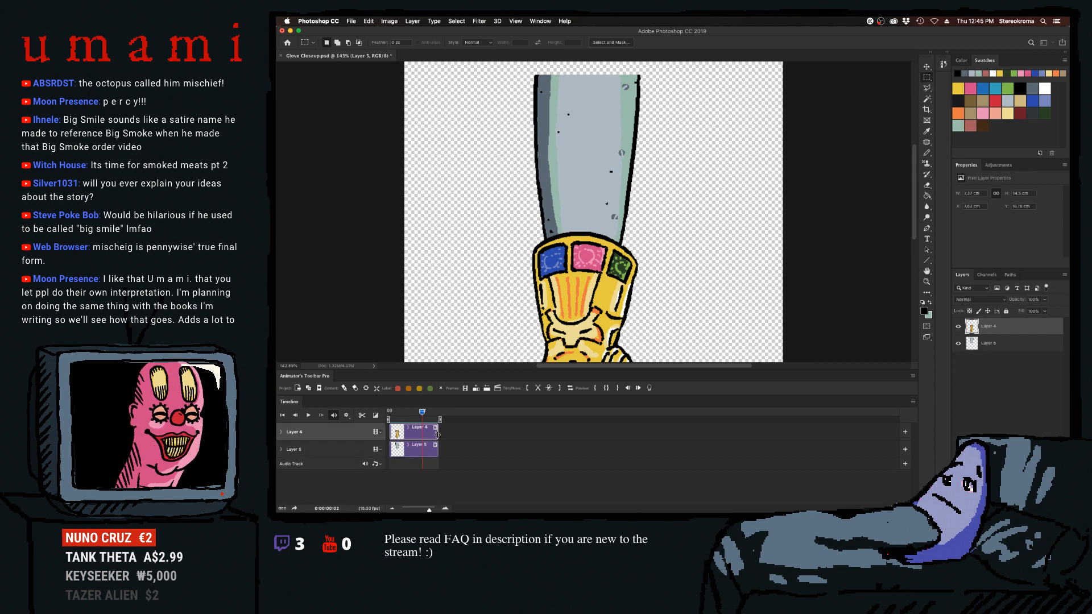
pyautogui.click(433, 446)
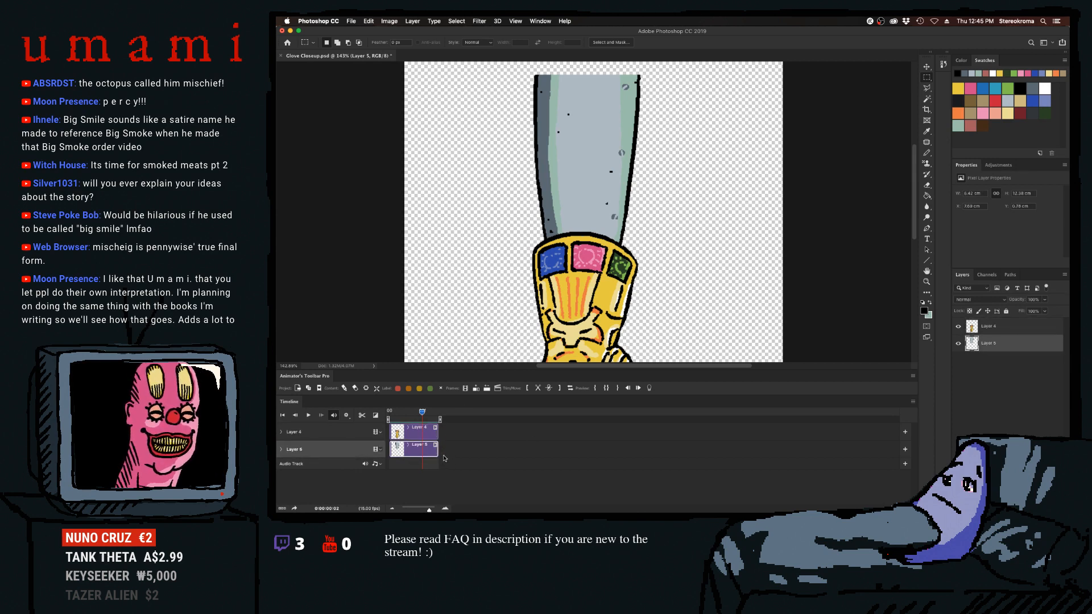
pyautogui.moveTo(983, 327); pyautogui.dragTo(984, 349)
pyautogui.keyDown('shift'); pyautogui.click(984, 344); pyautogui.keyUp('shift')
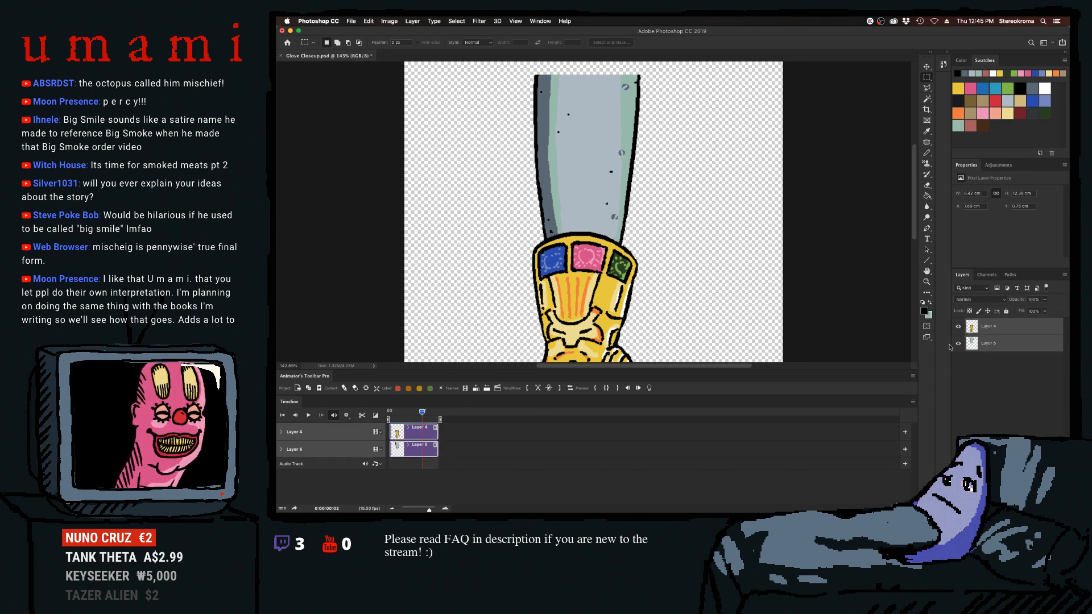
pyautogui.press('super+e')
pyautogui.click(477, 444)
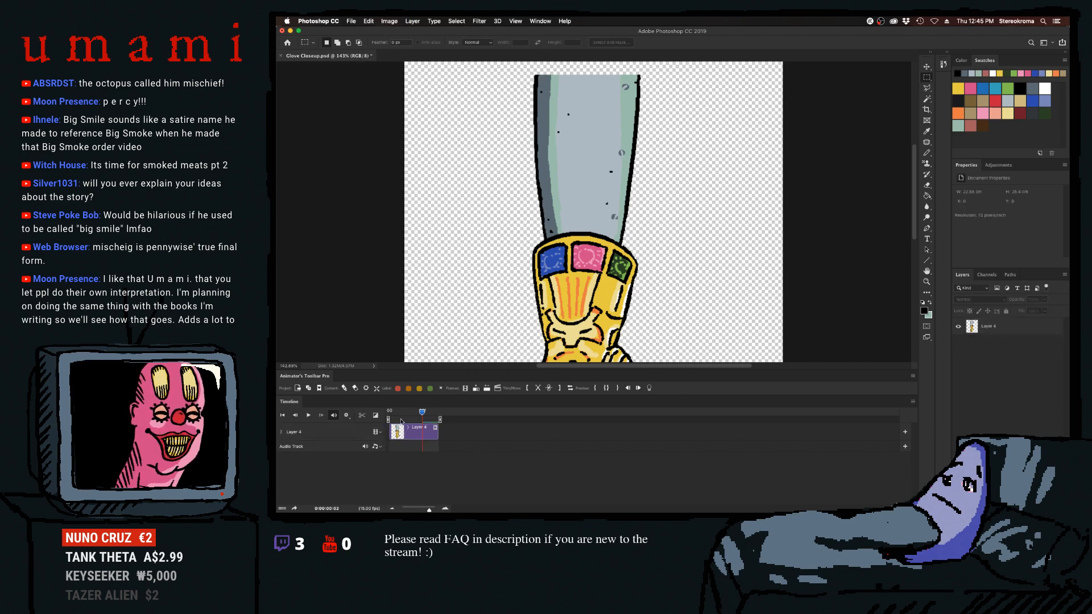
# Shorten the merged clip to two frames and duplicate it twice to get three consecutive two-frame clips.
pyautogui.moveTo(405, 411); pyautogui.dragTo(454, 402)
pyautogui.click(476, 388)
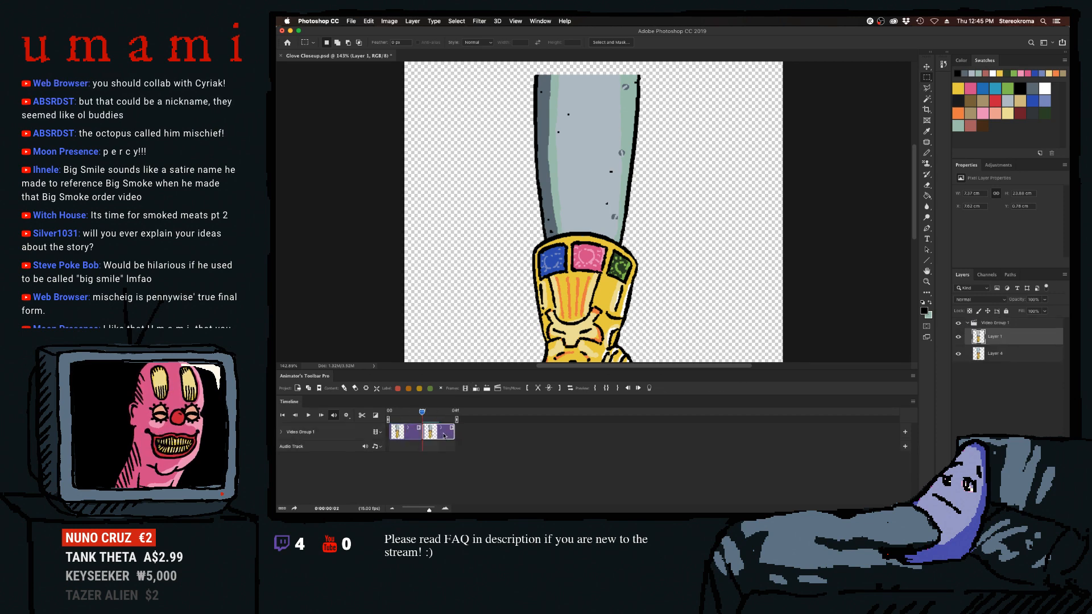
pyautogui.click(476, 388)
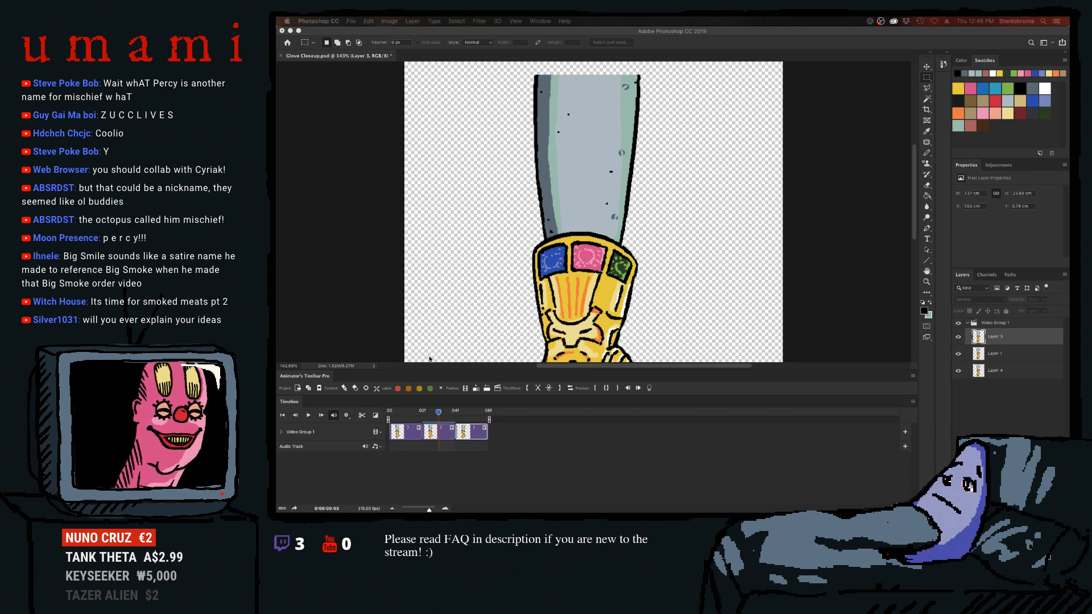
# Activate the Pencil tool and select the middle clip of the video group for drawing.
pyautogui.click(437, 417)
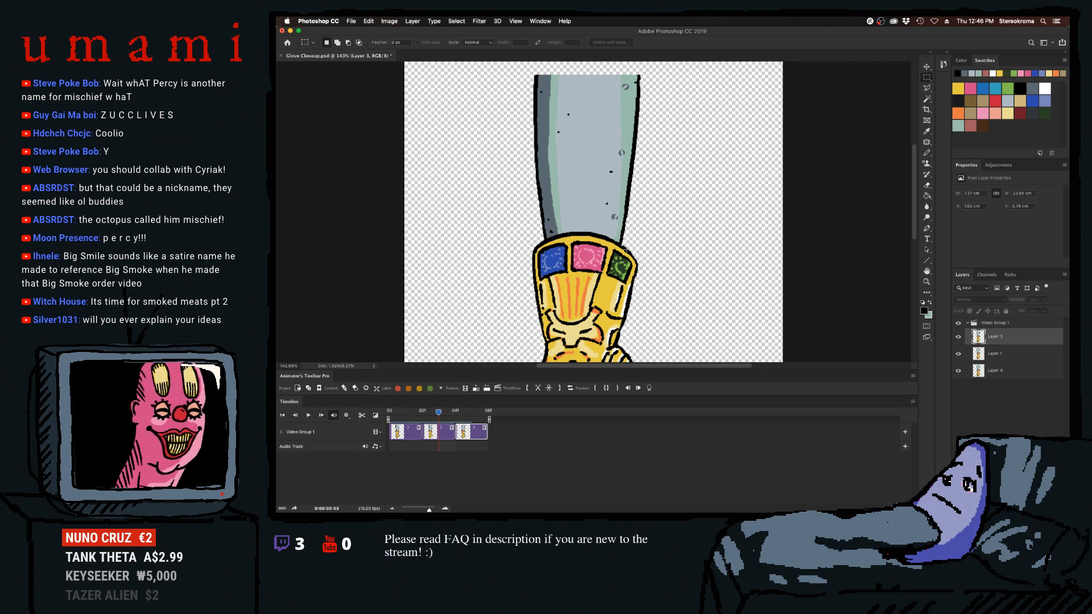
pyautogui.scroll(-3, 571, 283)
pyautogui.scroll(2, 570, 283)
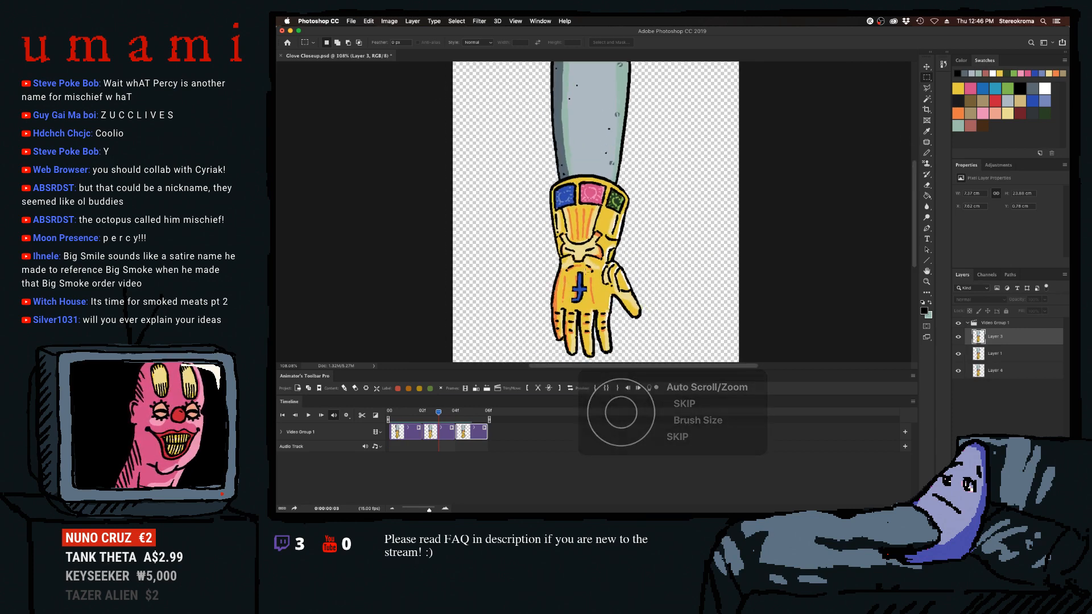
pyautogui.press('b')
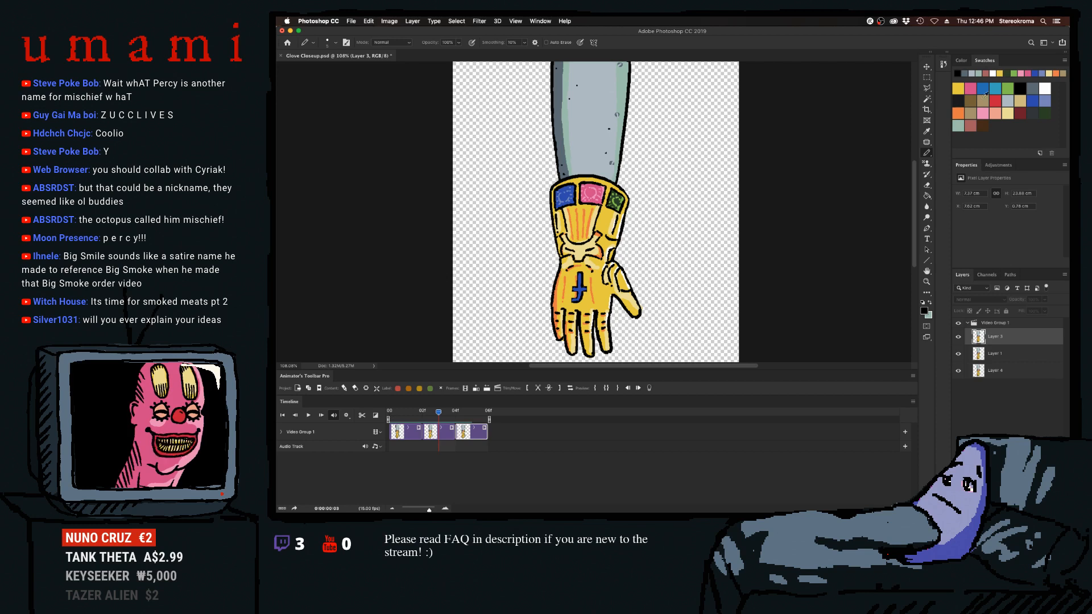
pyautogui.click(437, 438)
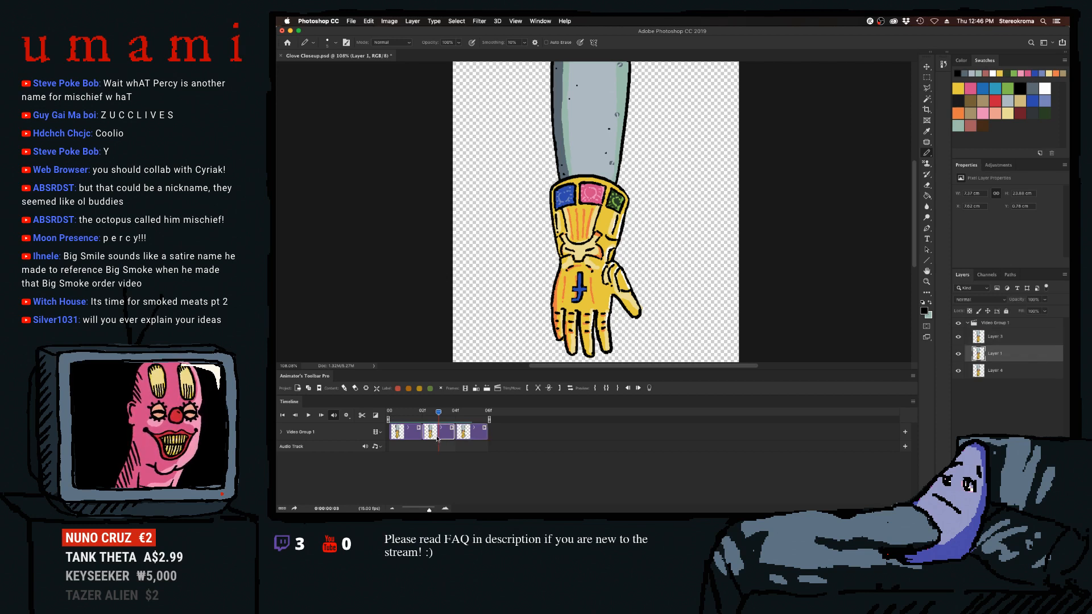
# Play back the three-clip animation on the timeline and stop it.
pyautogui.press('space')
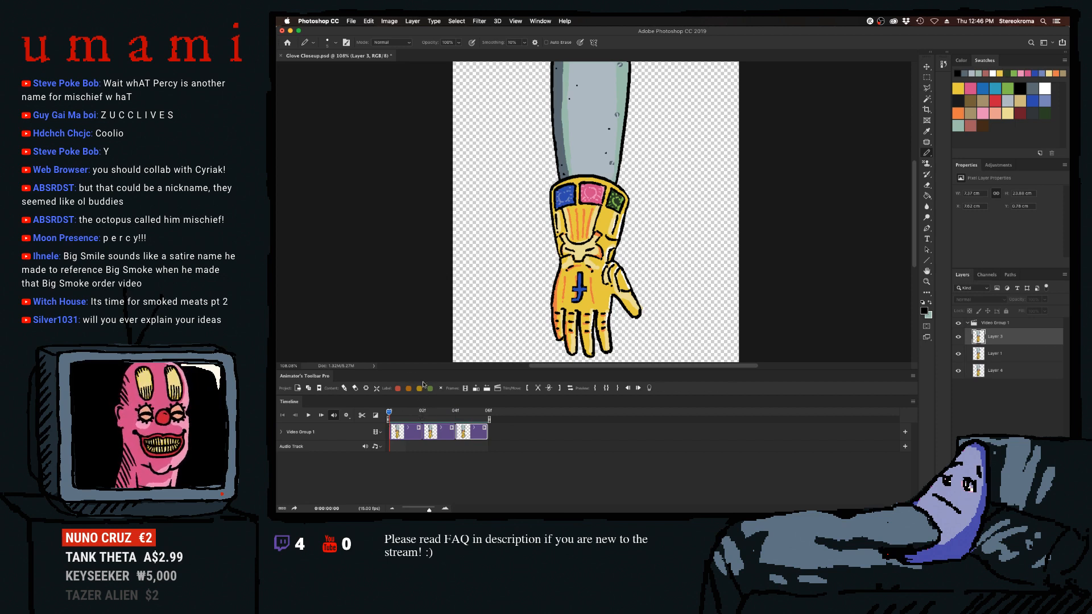
pyautogui.press('space')
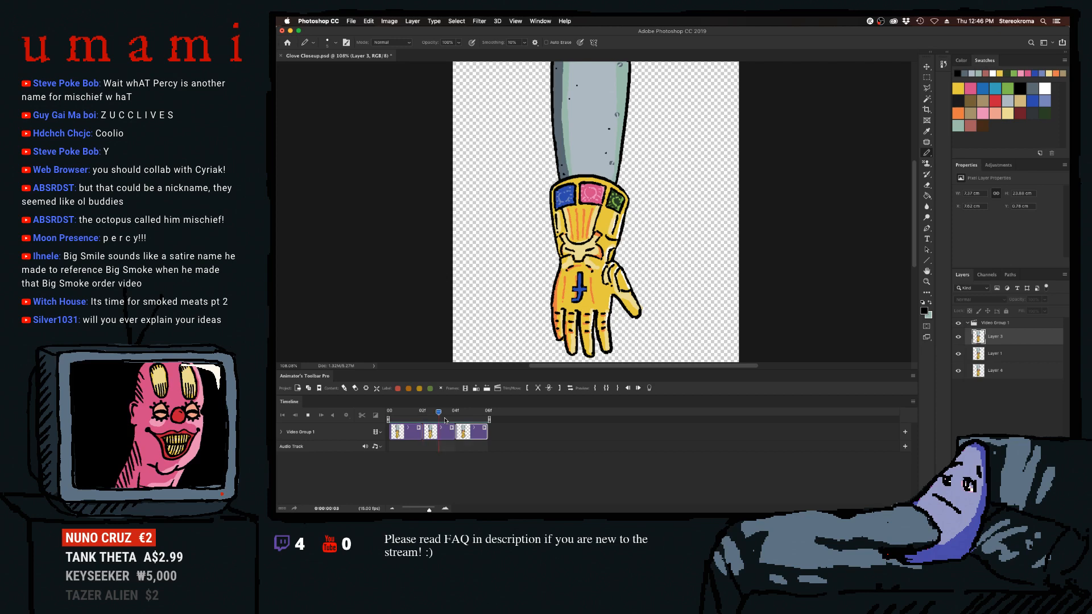
pyautogui.press('space')
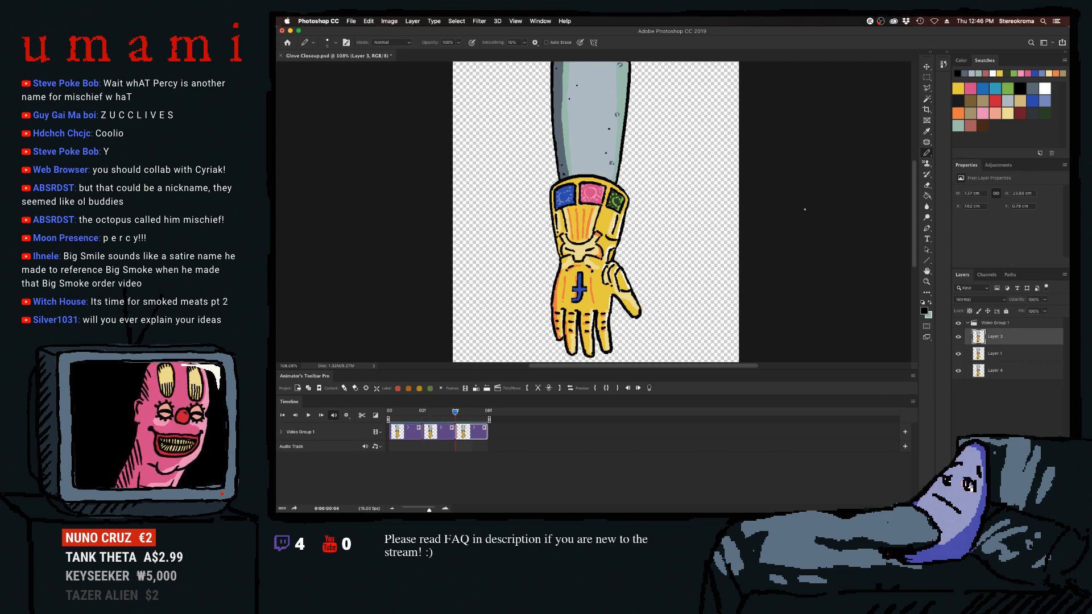
# Retouch the arm's shading edges on the middle clip in muted green with an enlarged Pencil tip.
pyautogui.press('z')
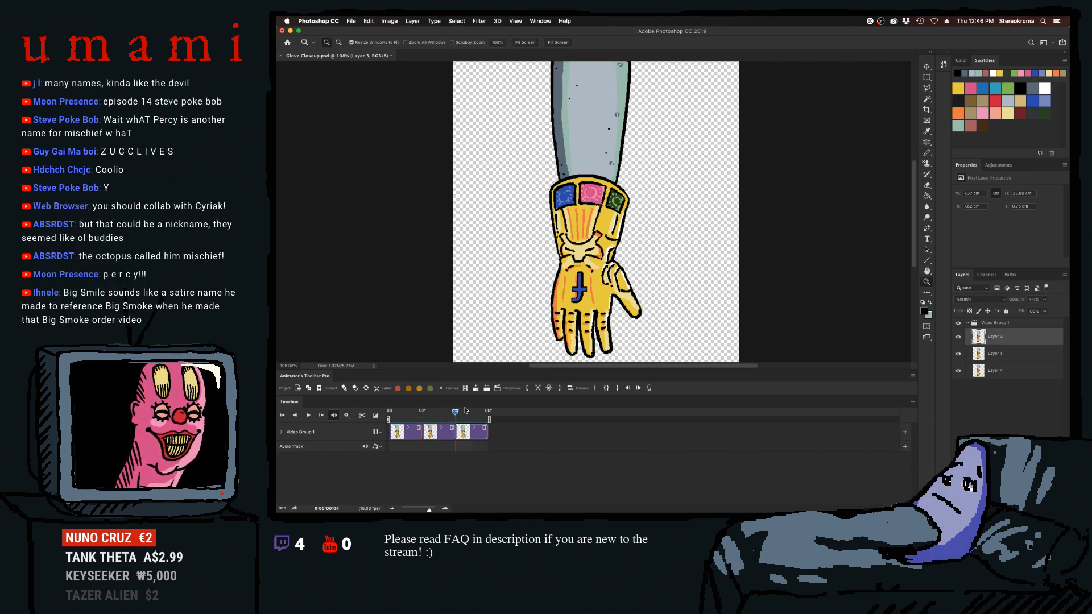
pyautogui.press('Left')
pyautogui.click(442, 423)
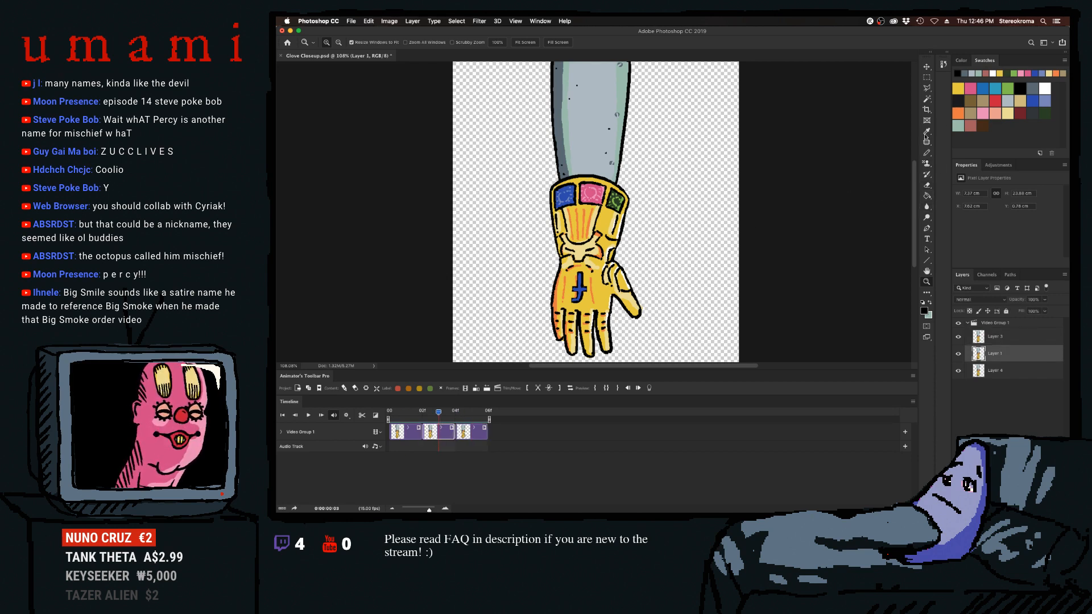
pyautogui.press('b')
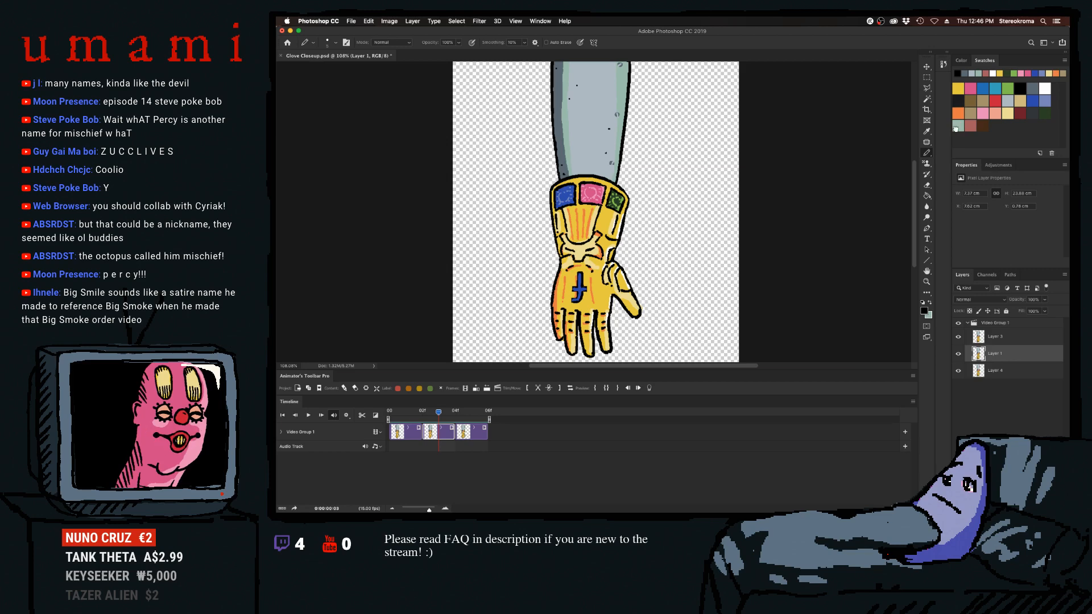
pyautogui.click(956, 128)
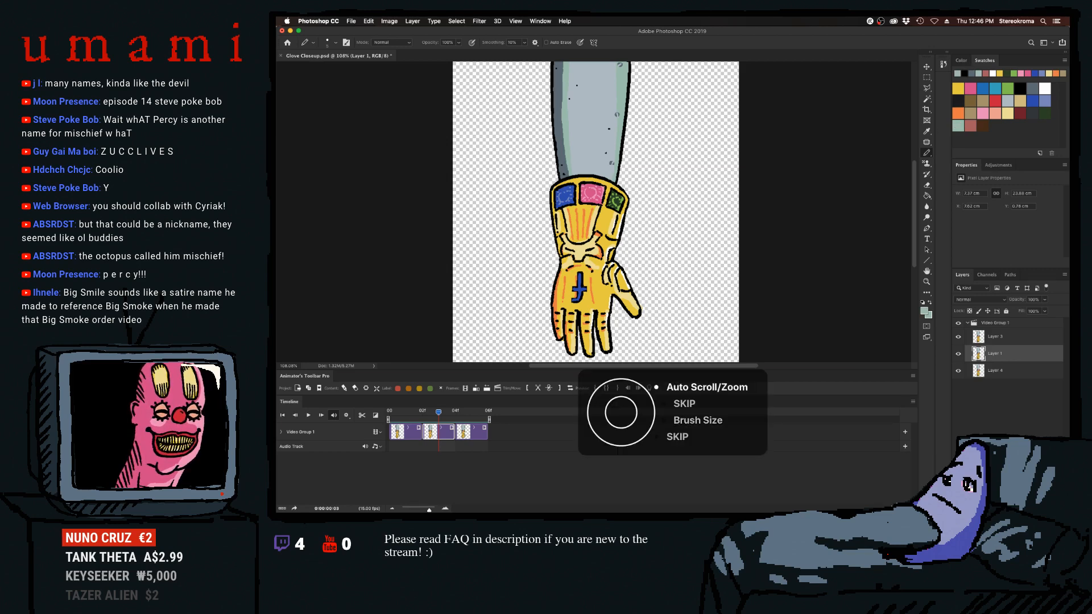
pyautogui.scroll(8, 827, 137)
pyautogui.scroll(-4, 827, 137)
pyautogui.scroll(5, 827, 137)
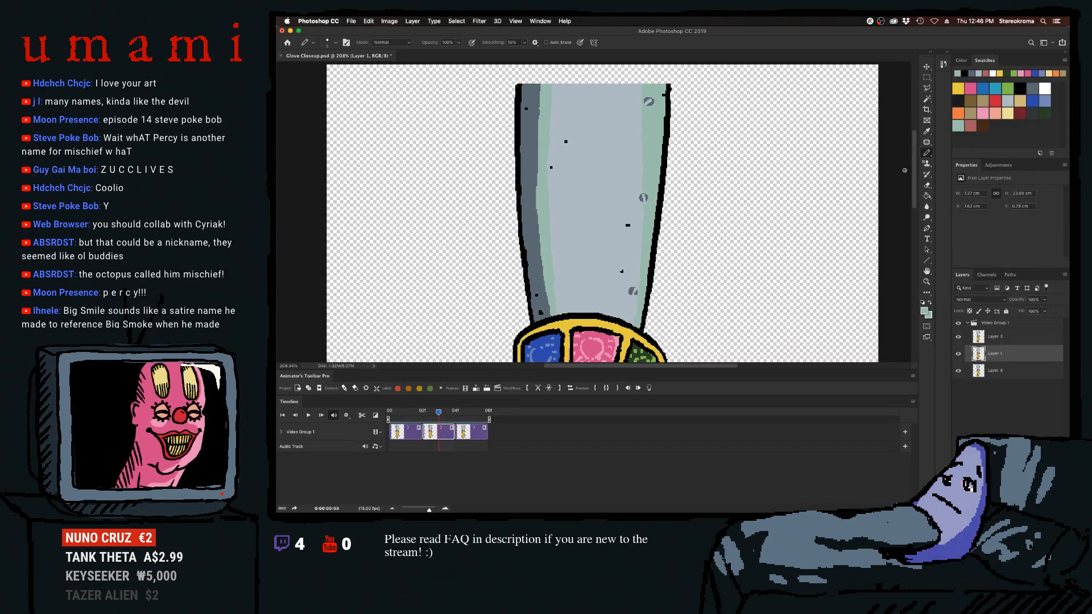
pyautogui.press(']')
pyautogui.press(']')
pyautogui.press(']')
pyautogui.press(']')
pyautogui.press(']')
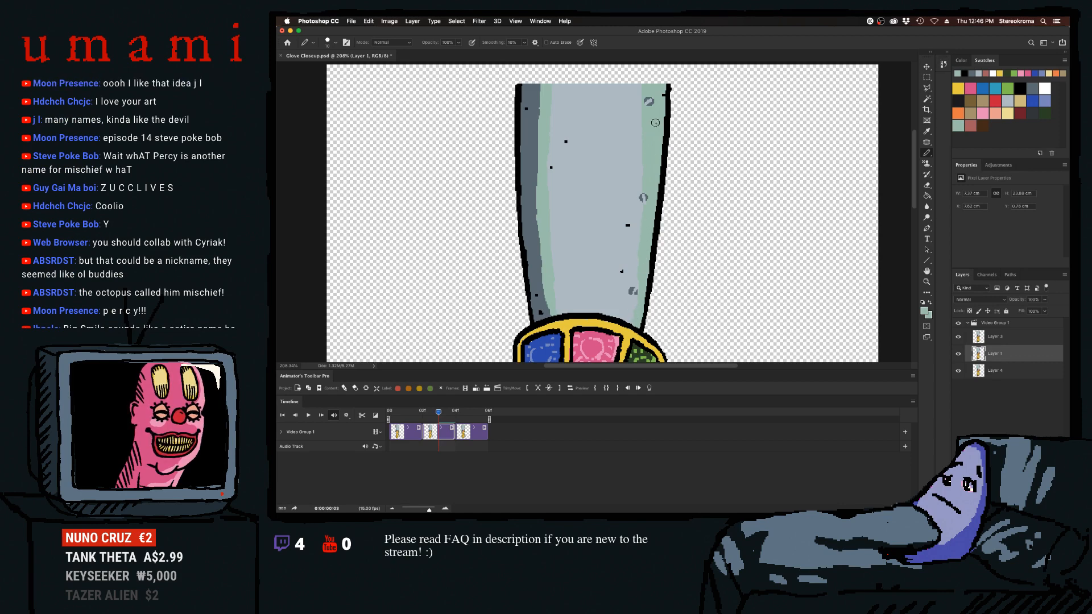
# Vary the arm's green and grey shading edges on the third clip, and play back the animation.
pyautogui.click(455, 422)
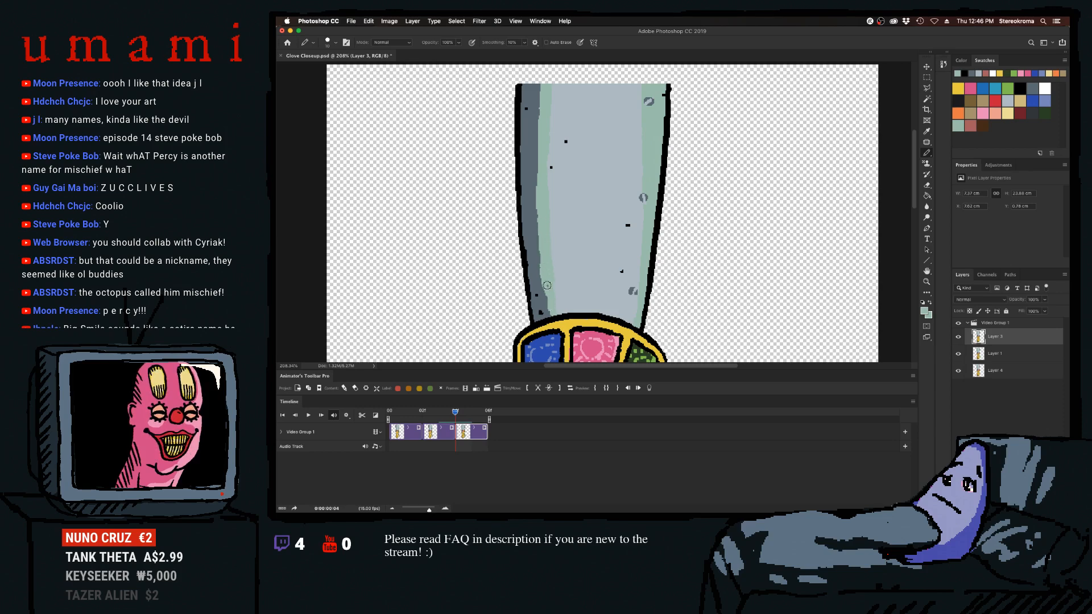
pyautogui.press('super+z')
pyautogui.click(440, 412)
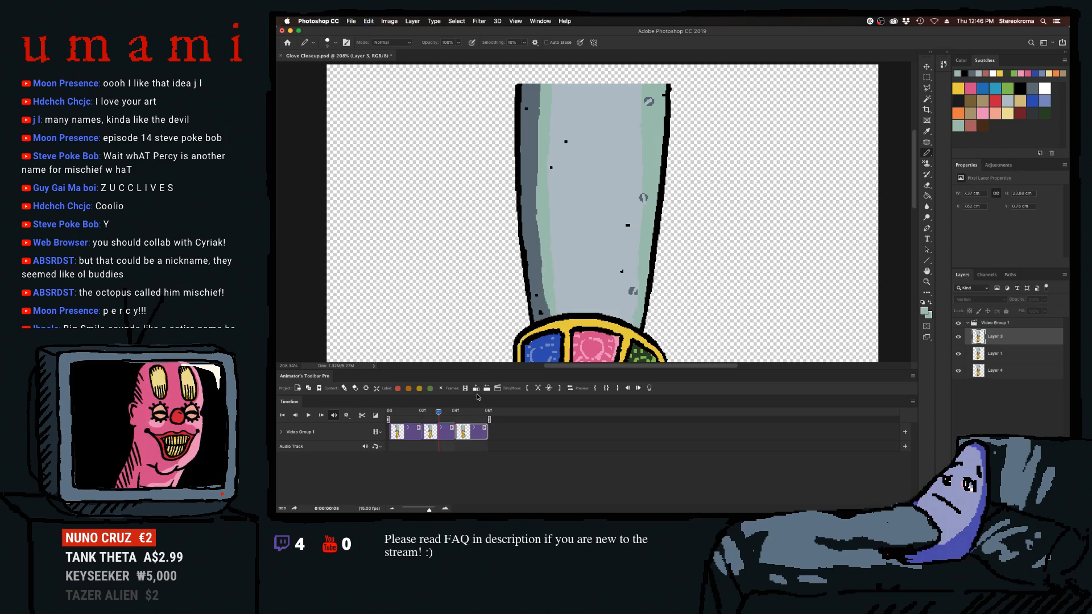
pyautogui.click(456, 420)
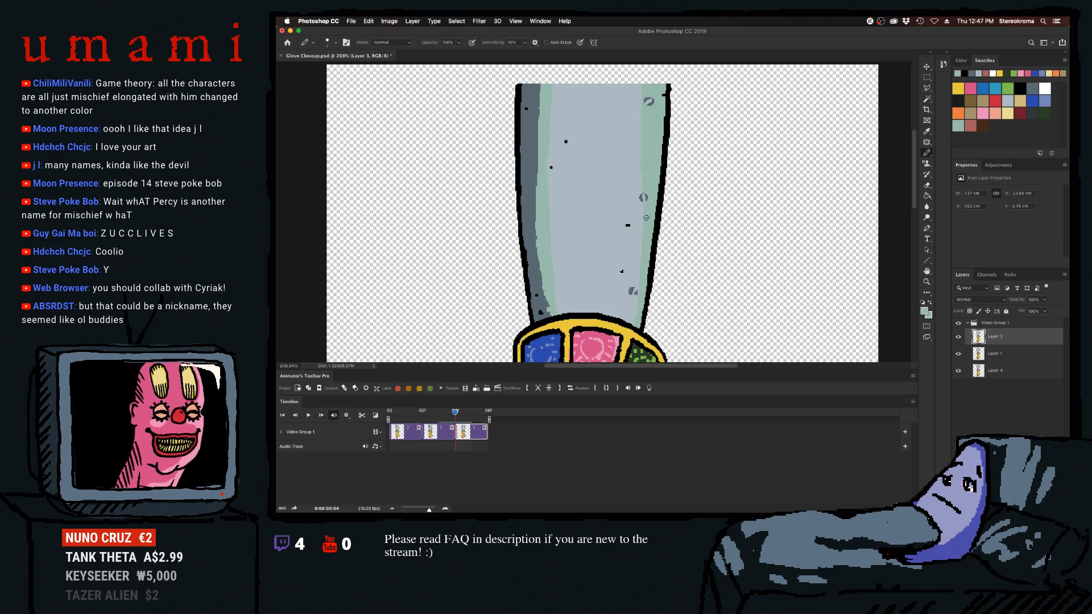
pyautogui.click(1007, 99)
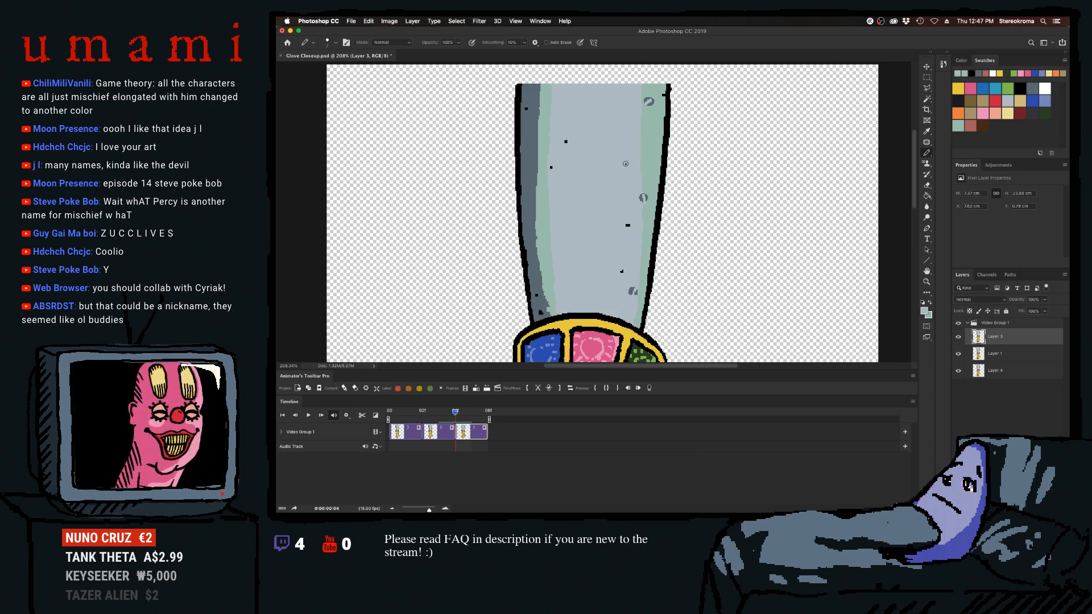
pyautogui.moveTo(531, 196); pyautogui.dragTo(546, 311)
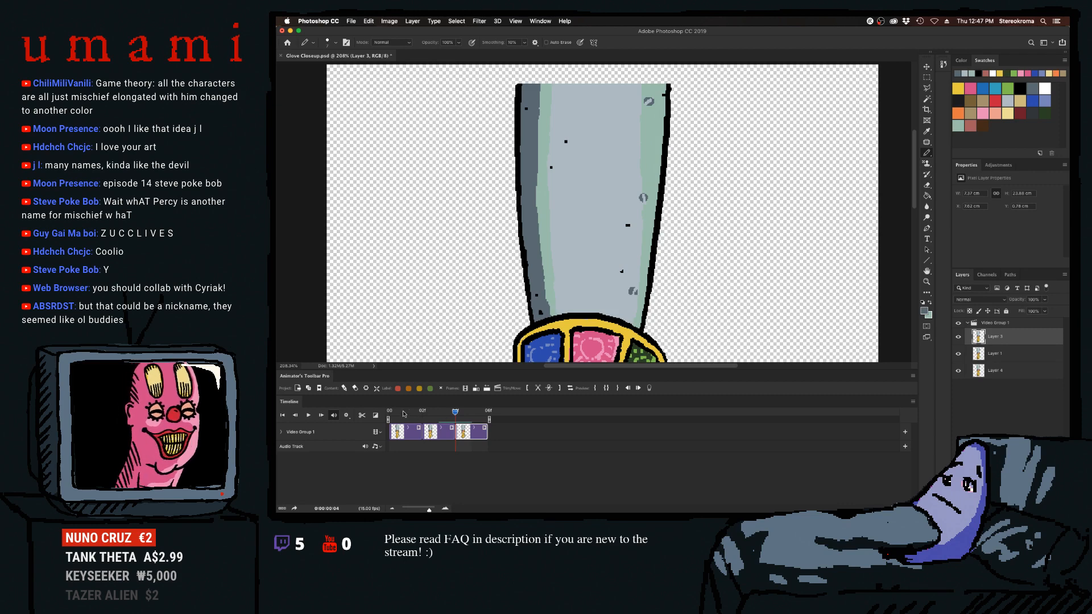
pyautogui.click(309, 417)
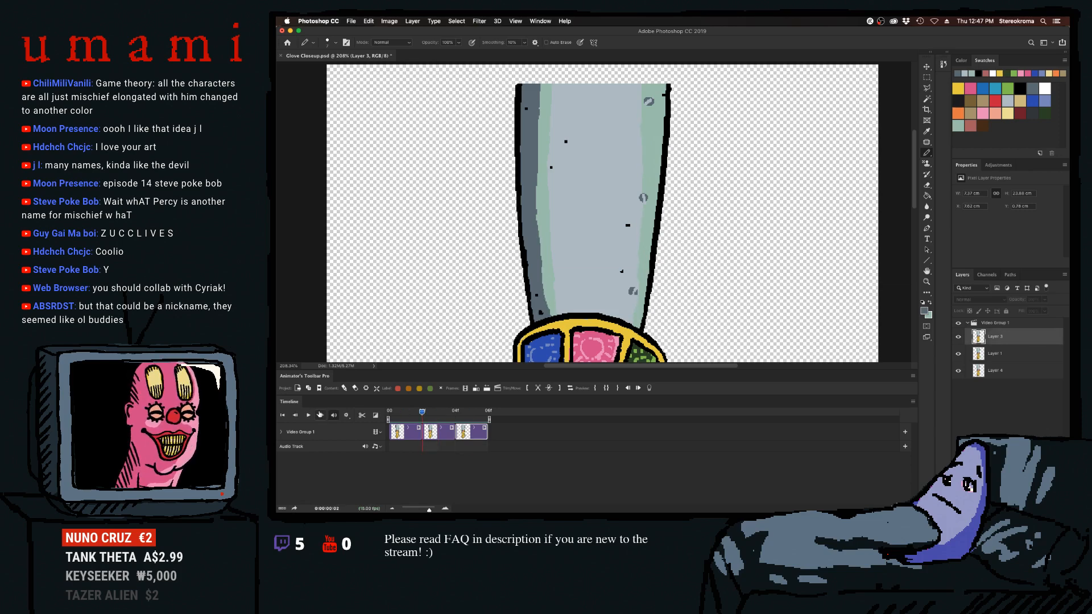
pyautogui.press('space')
# Rework the arm's shading edges on the middle clip using the muted green and light grey colours.
pyautogui.click(427, 435)
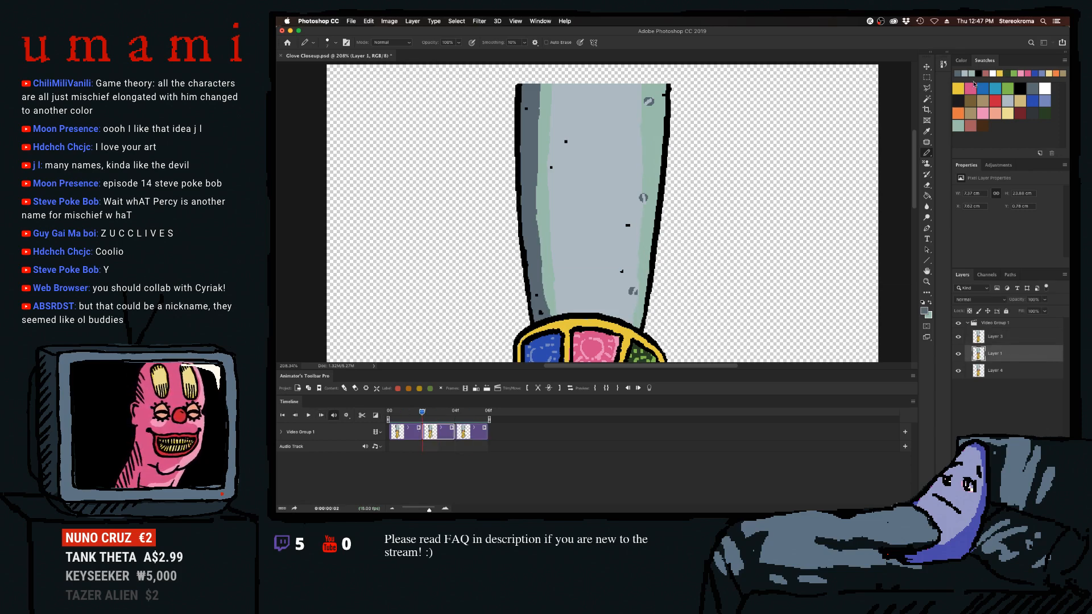
pyautogui.click(958, 125)
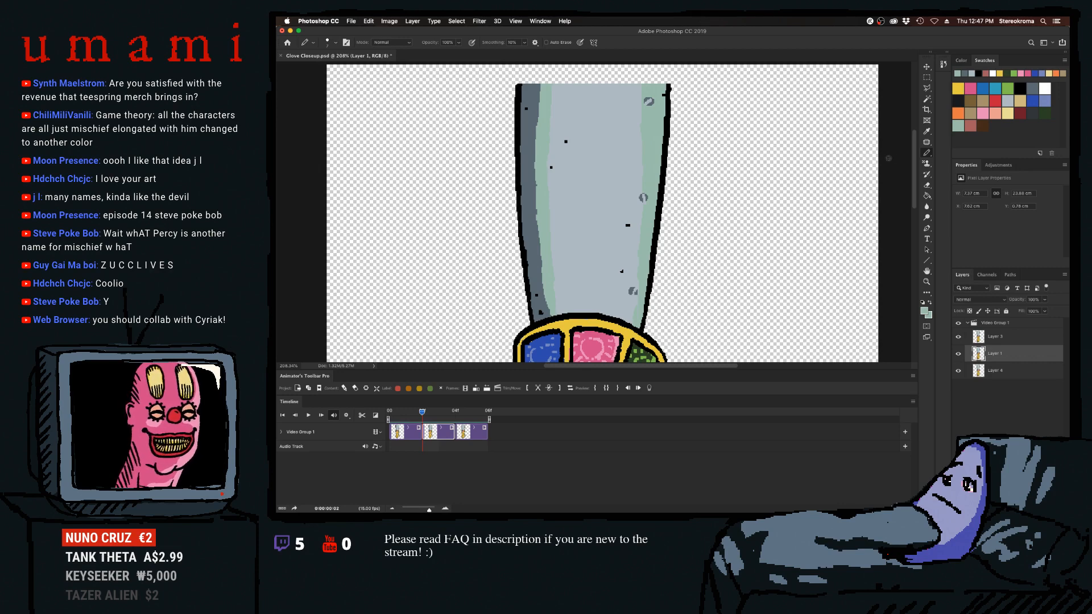
pyautogui.moveTo(912, 153)
pyautogui.mouseDown()
pyautogui.moveTo(912, 169)
pyautogui.moveTo(911, 155)
pyautogui.mouseUp()
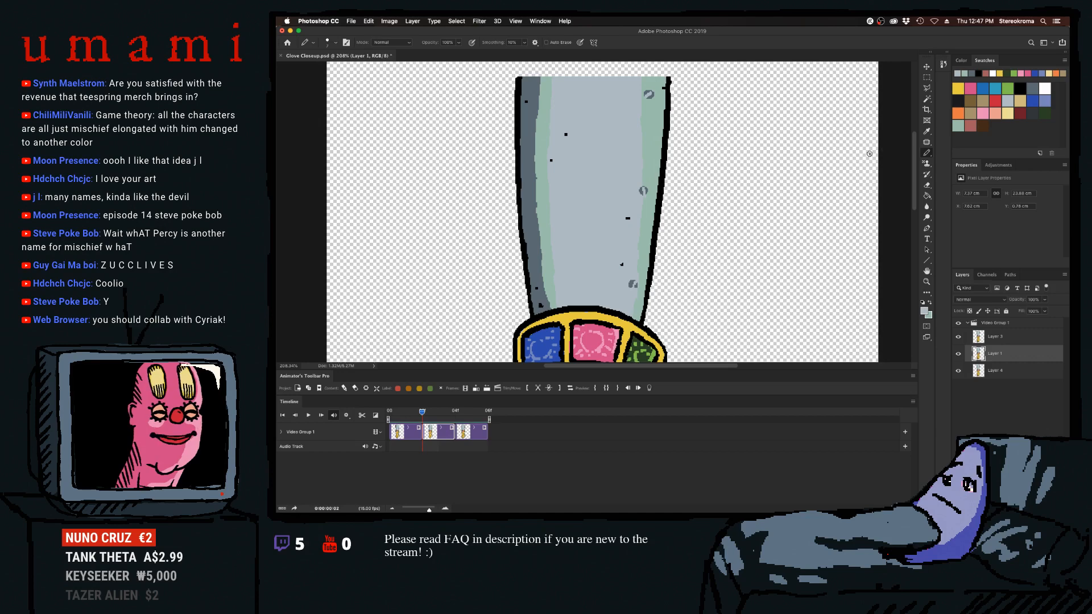
# Retouch the glove's details in yellow on the middle clip, and play the animation from the first clip.
pyautogui.scroll(-10, 916, 156)
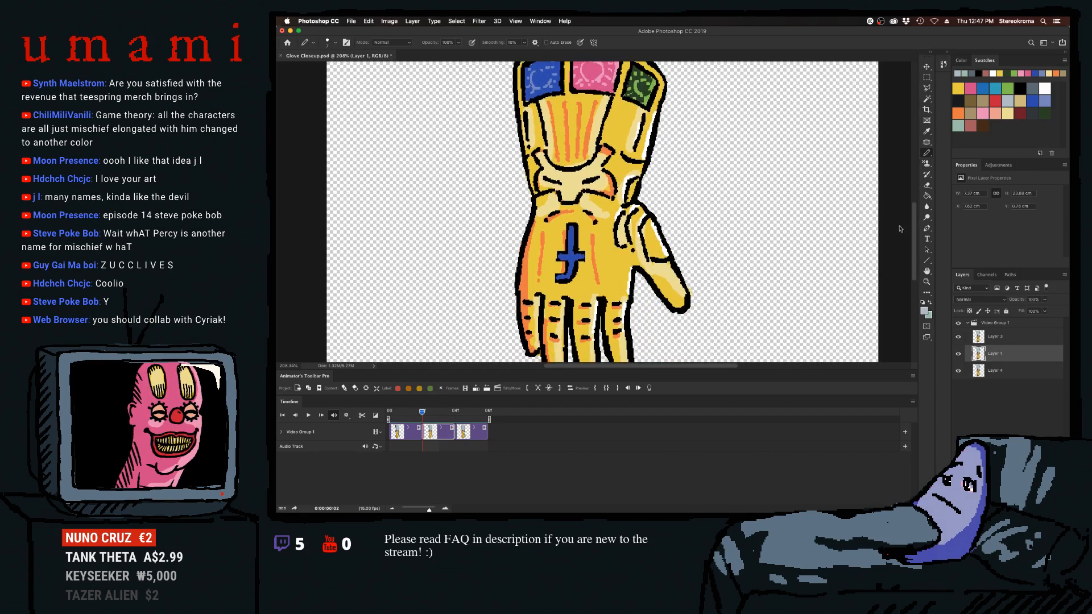
pyautogui.click(957, 88)
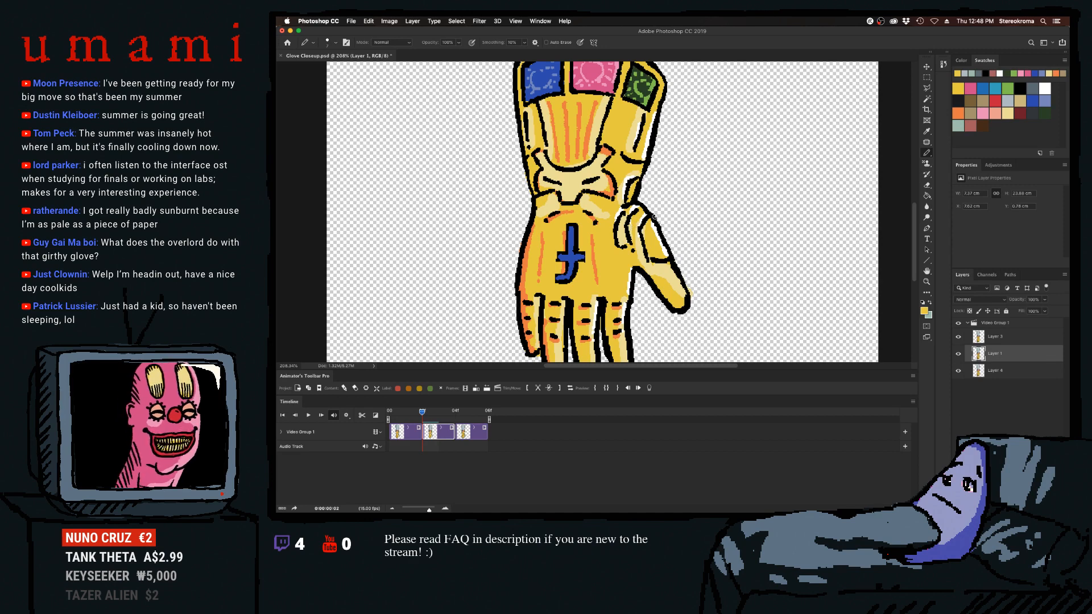
pyautogui.moveTo(416, 417); pyautogui.dragTo(391, 416)
pyautogui.click(404, 431)
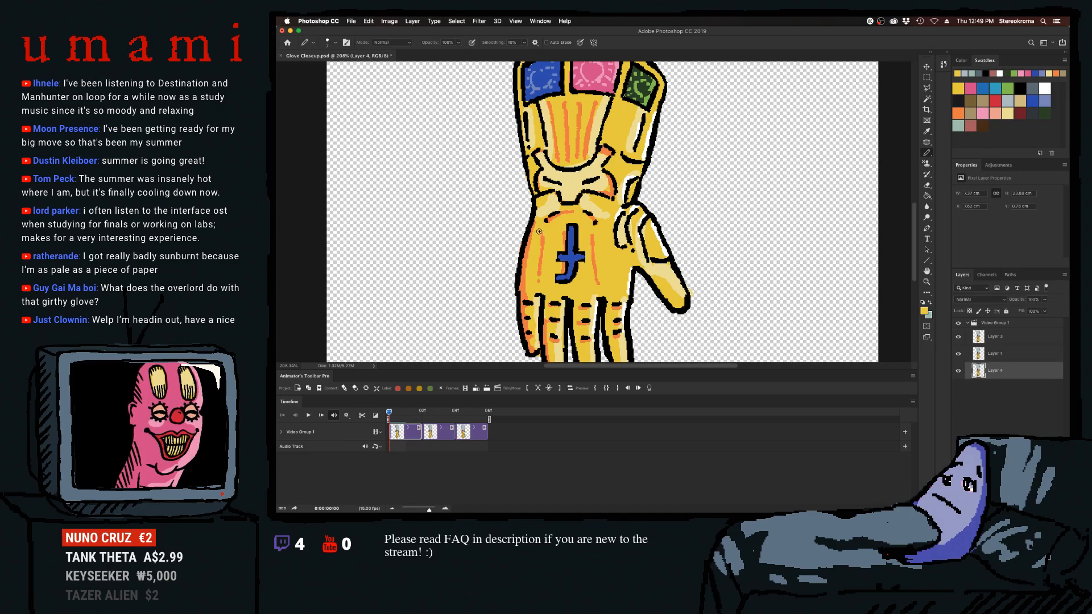
pyautogui.click(308, 416)
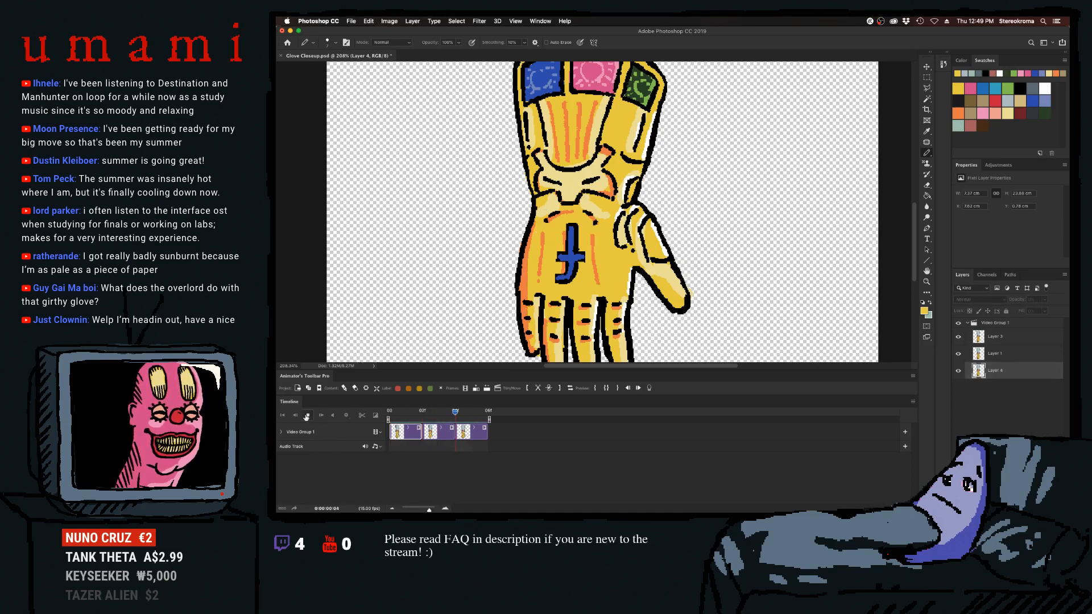
pyautogui.click(308, 415)
# Rework the thumb base and glove highlights on the middle clip in yellow and cream, using a smaller Pencil tip.
pyautogui.click(1007, 101)
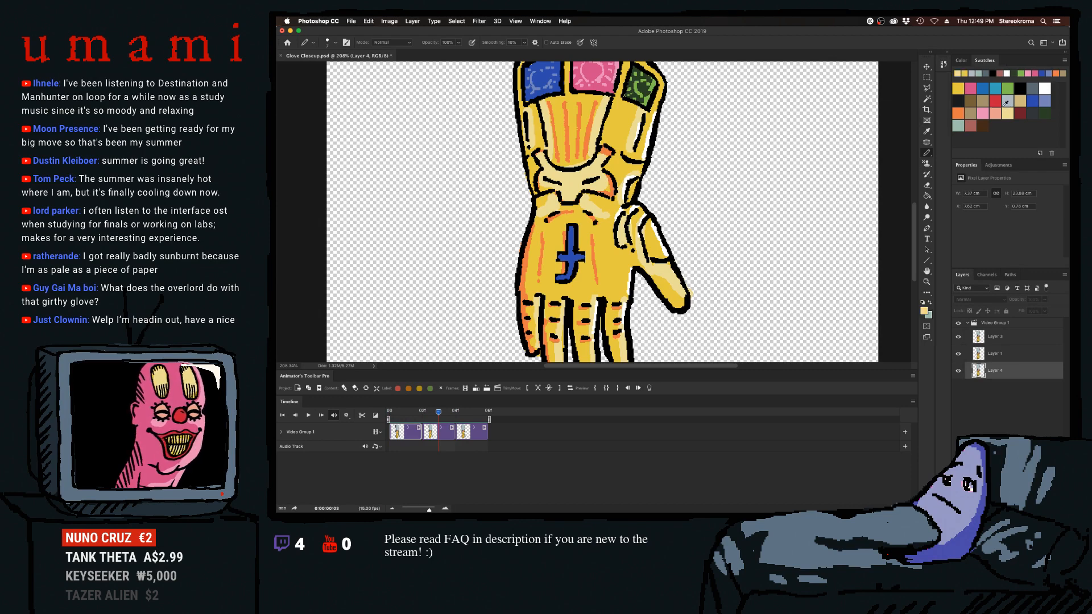
pyautogui.click(956, 89)
pyautogui.click(444, 431)
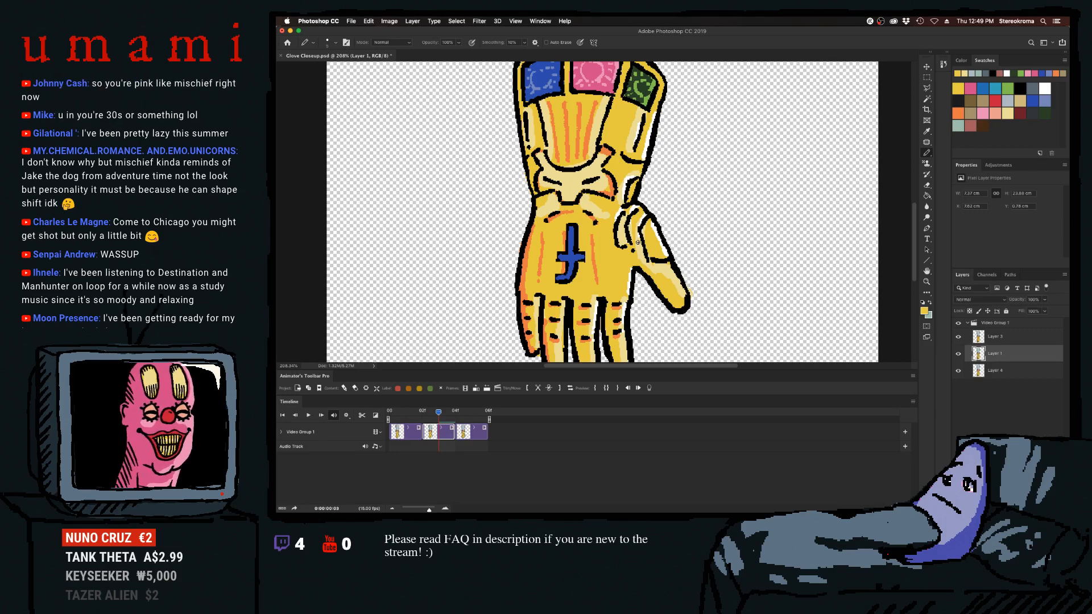
pyautogui.click(969, 89)
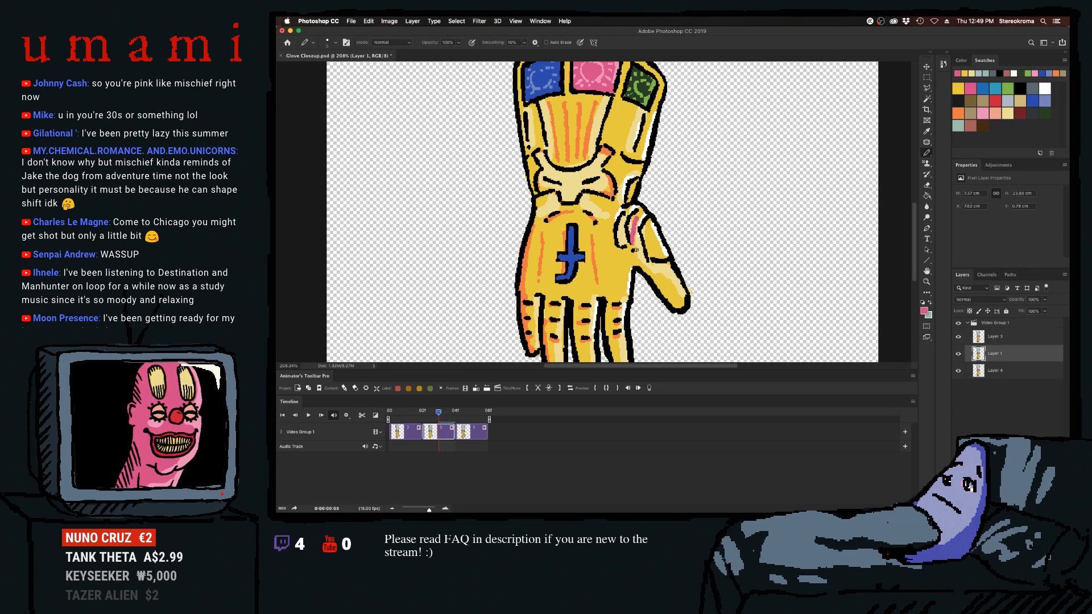
pyautogui.click(960, 88)
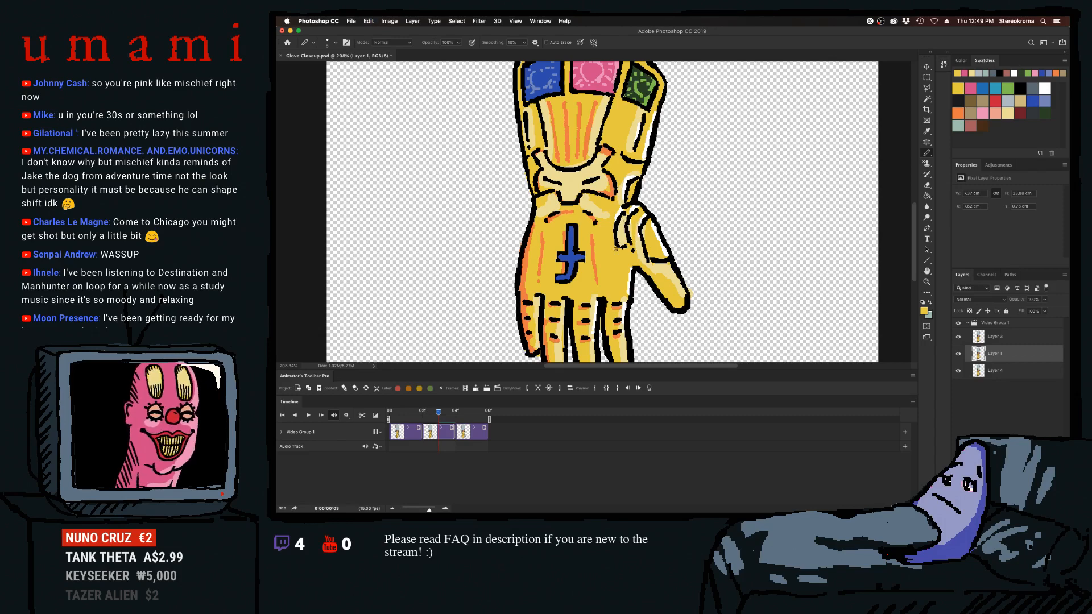
pyautogui.press('[')
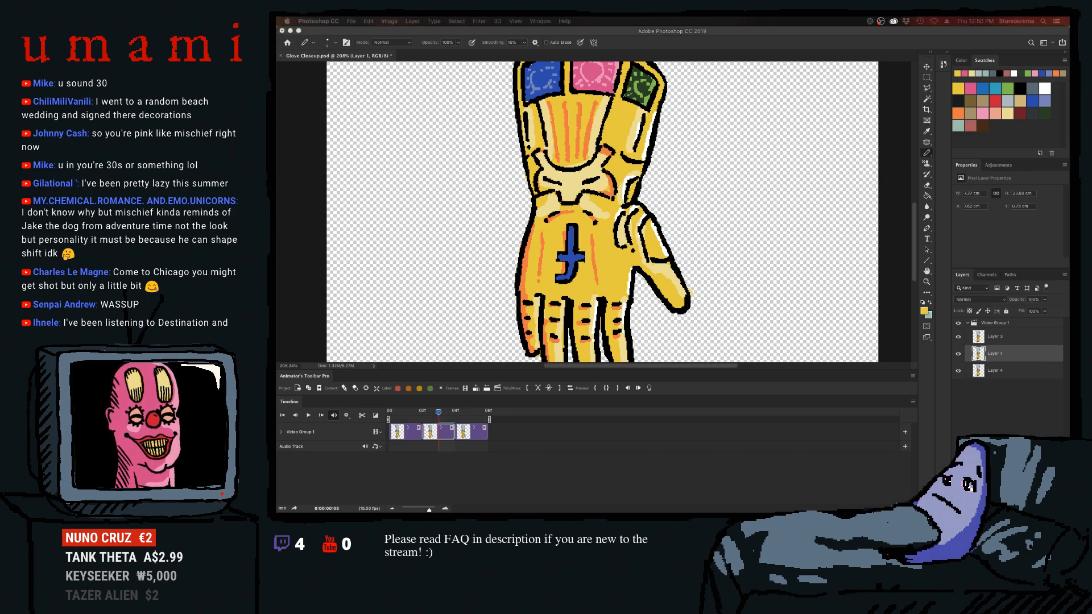
pyautogui.click(964, 116)
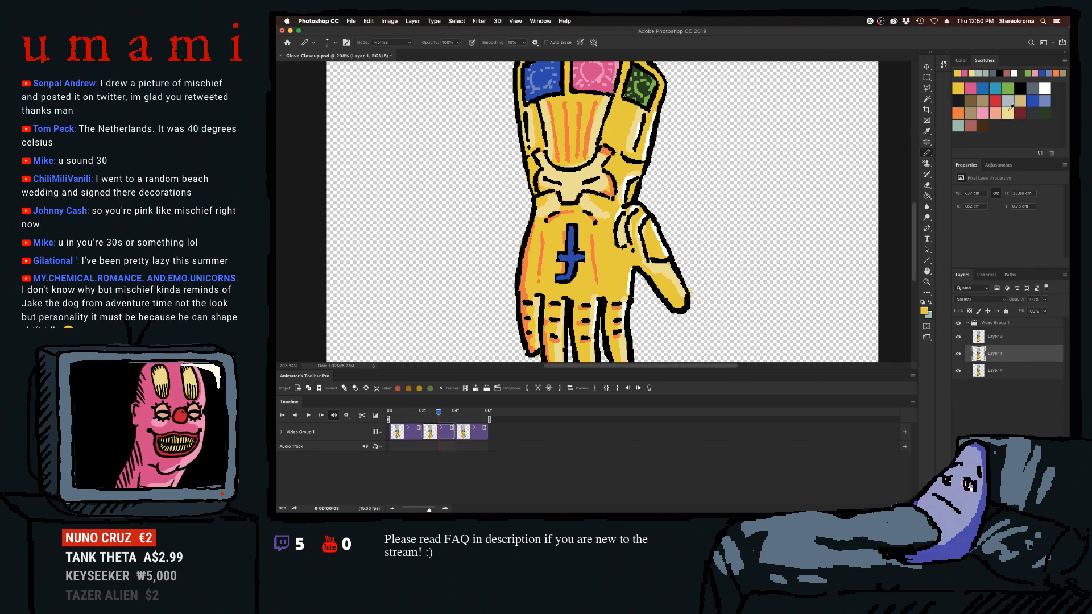
pyautogui.click(1008, 112)
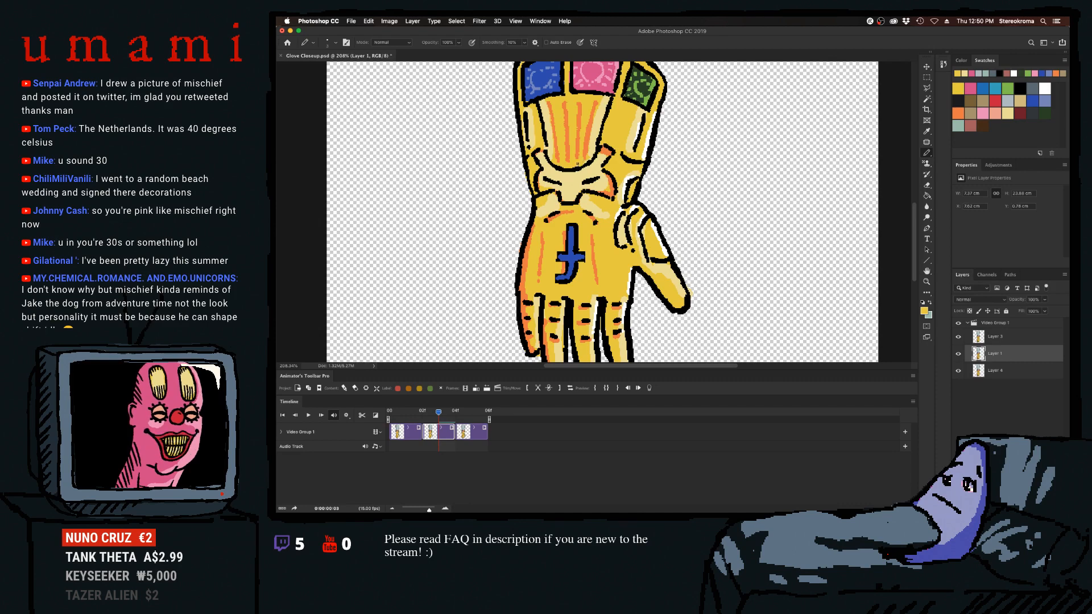
# Retouch the glove's thumb area on the third clip with pink and yellow, and play back the animation.
pyautogui.click(461, 413)
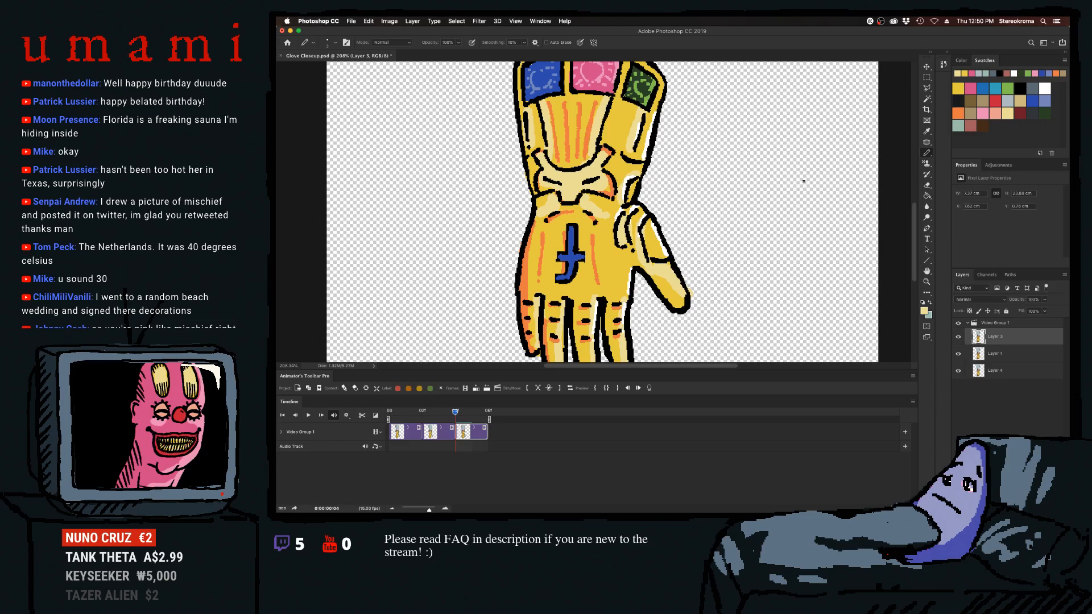
pyautogui.click(969, 86)
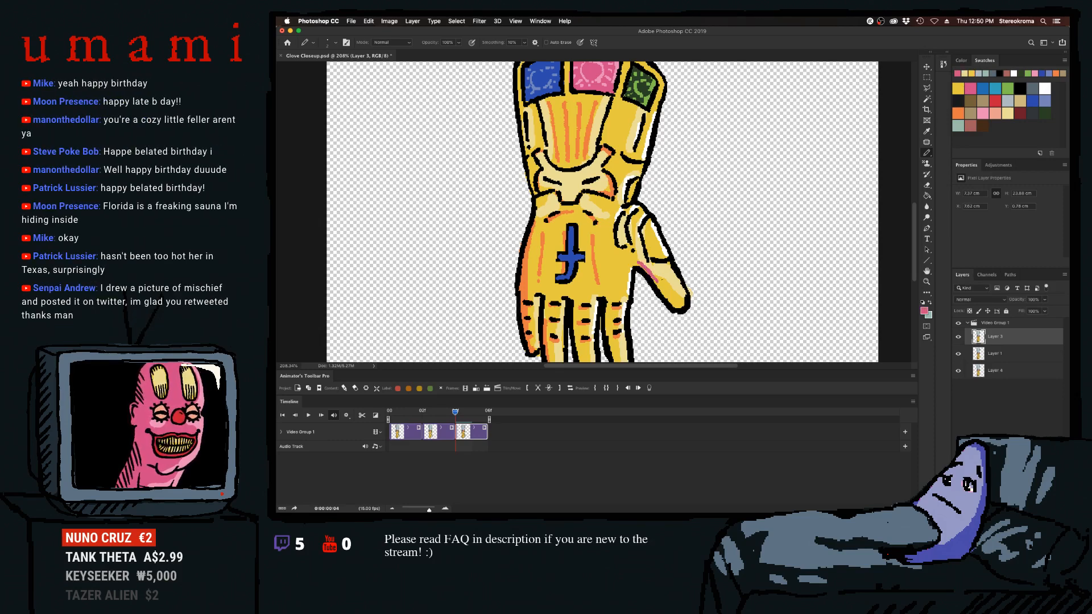
pyautogui.click(958, 88)
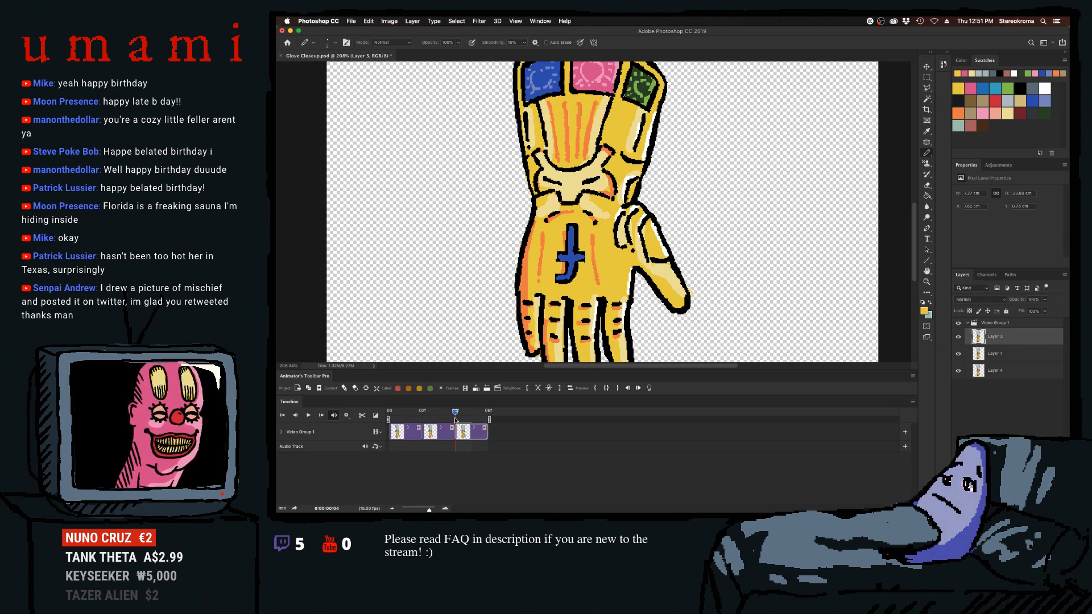
pyautogui.press('space')
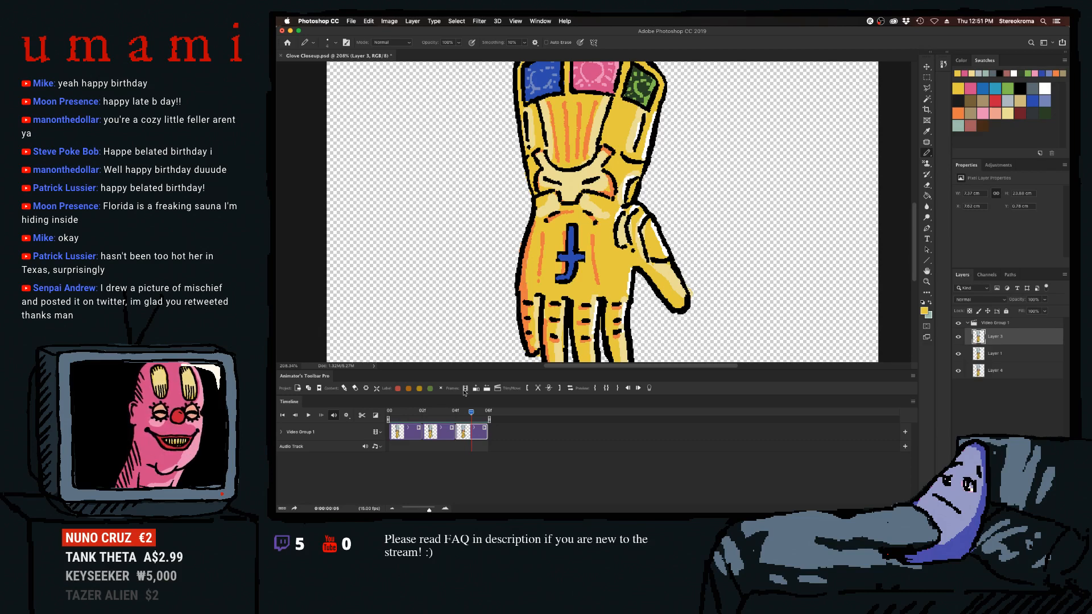
pyautogui.click(410, 412)
# Rework the details of the three gauntlet gems on the first clip in light blue, pink and green.
pyautogui.click(440, 435)
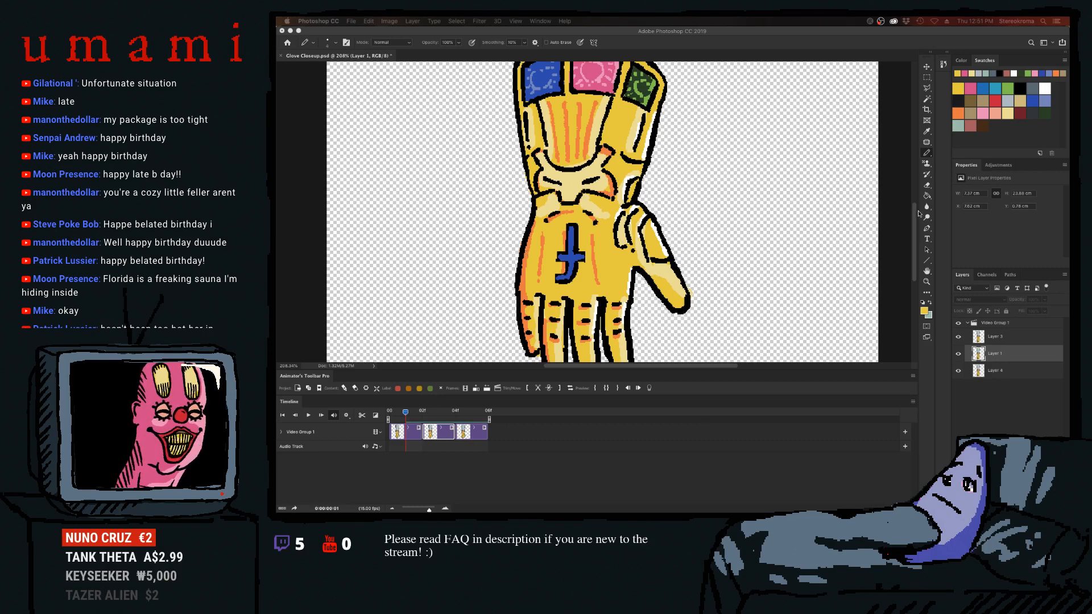
pyautogui.scroll(3, 918, 214)
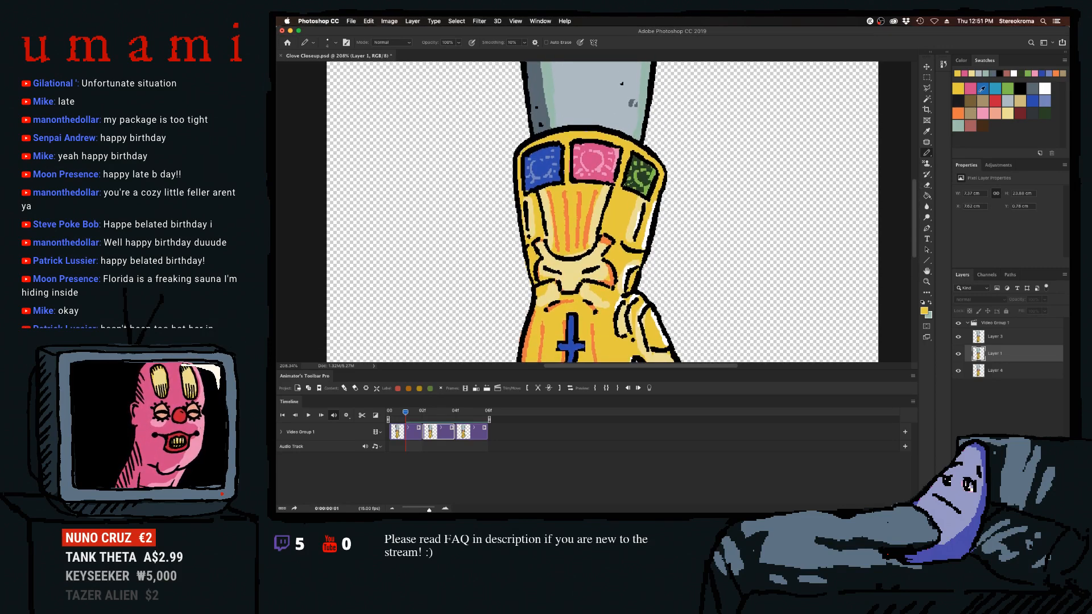
pyautogui.click(1032, 100)
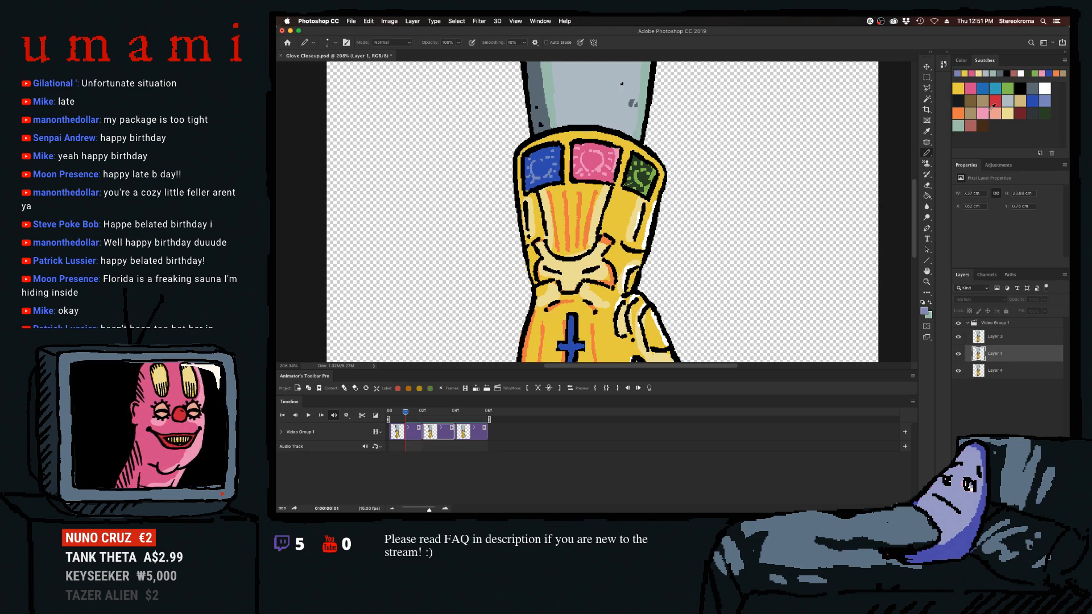
pyautogui.click(420, 433)
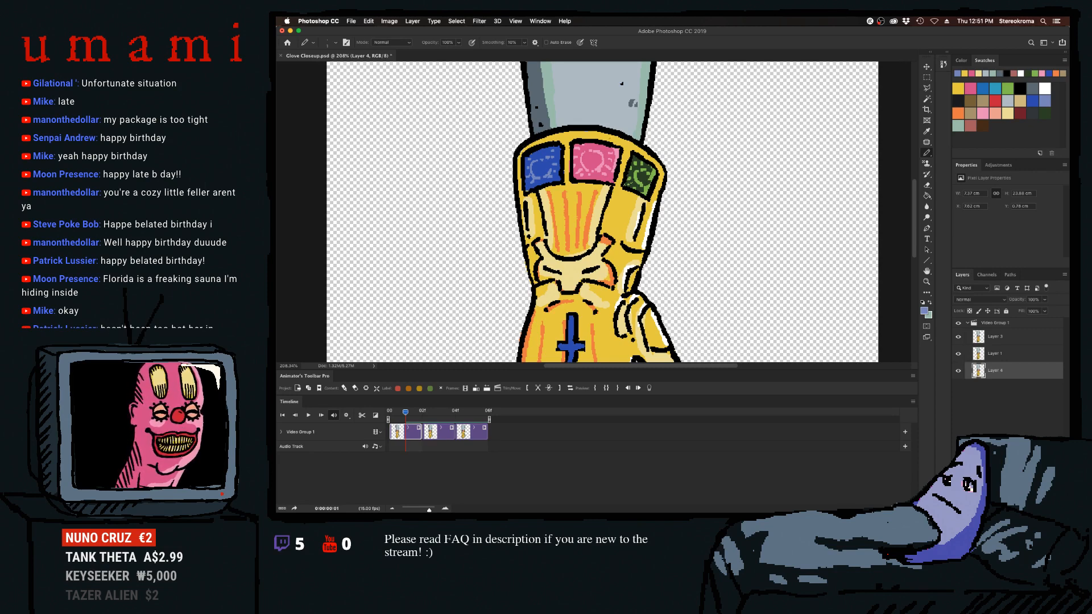
pyautogui.keyDown('alt'); pyautogui.click(592, 151); pyautogui.keyUp('alt')
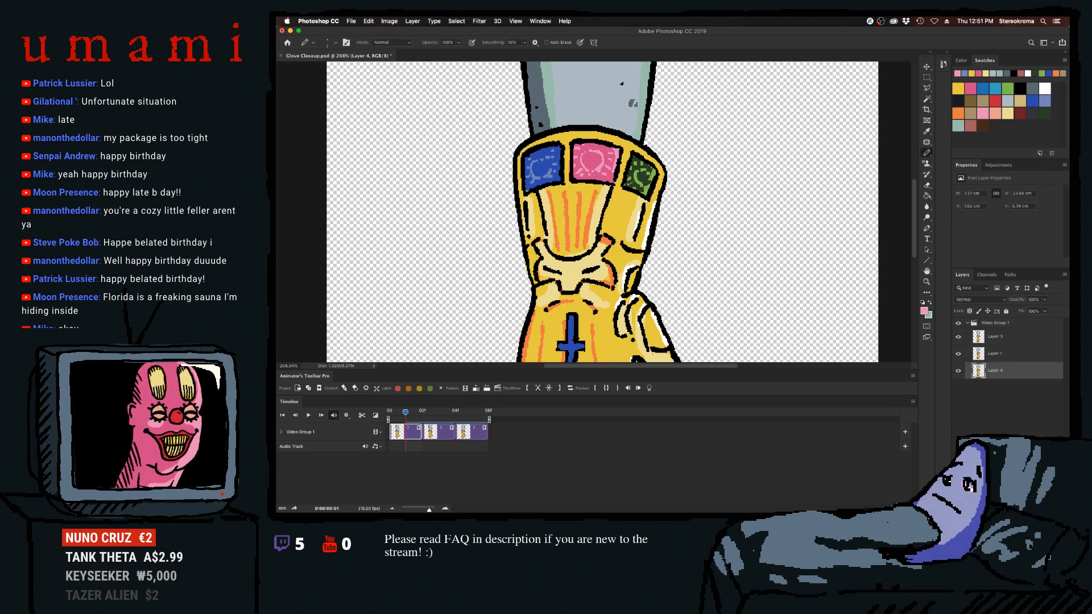
pyautogui.click(994, 90)
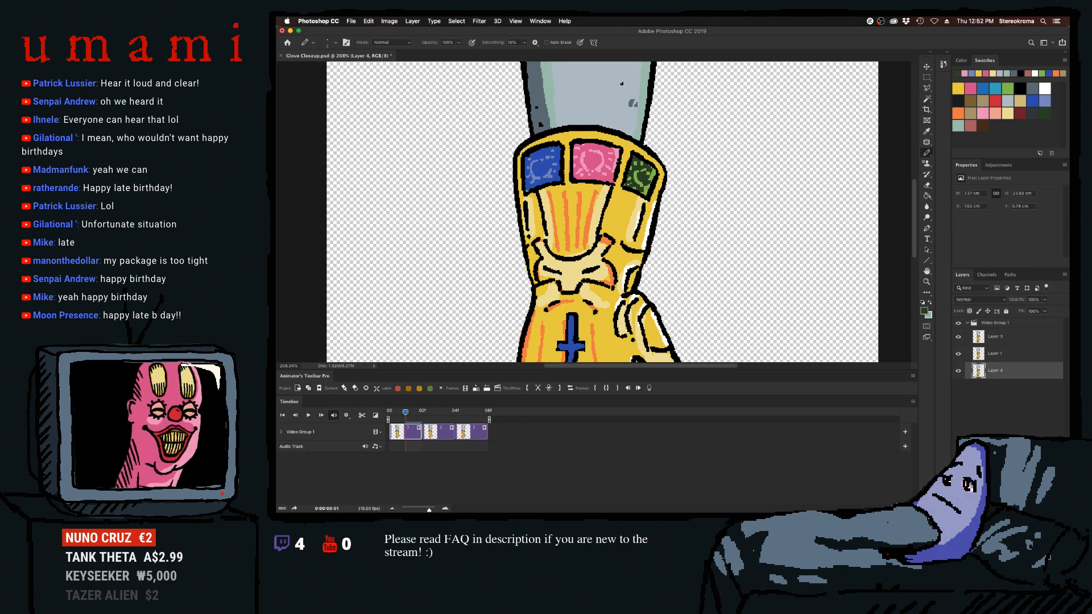
# Play back the animation with the whole gauntlet in view to check the gem variations.
pyautogui.scroll(-1, 637, 199)
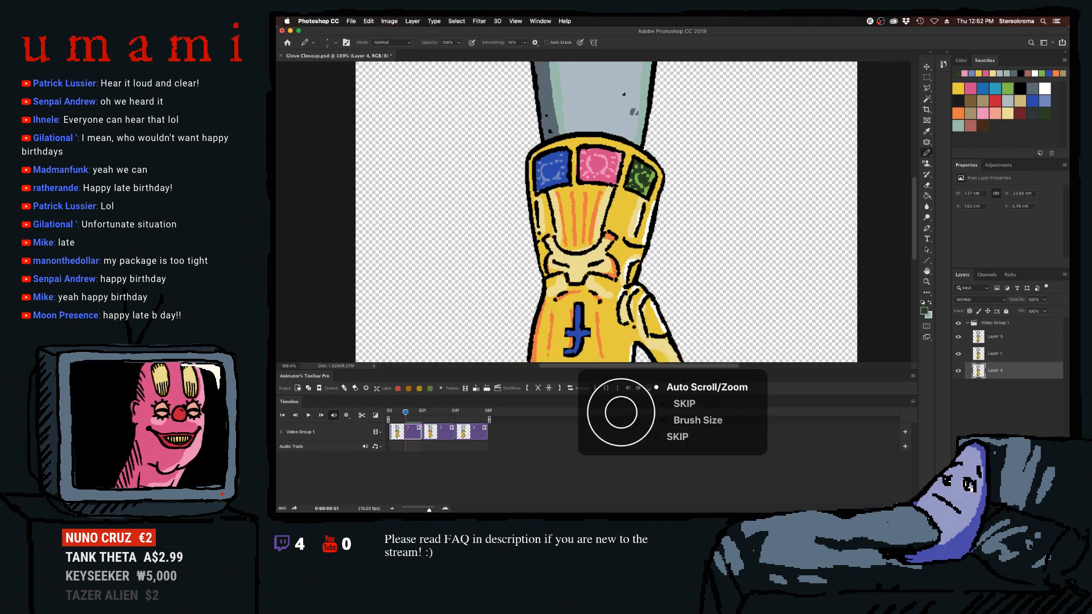
pyautogui.scroll(-4, 606, 211)
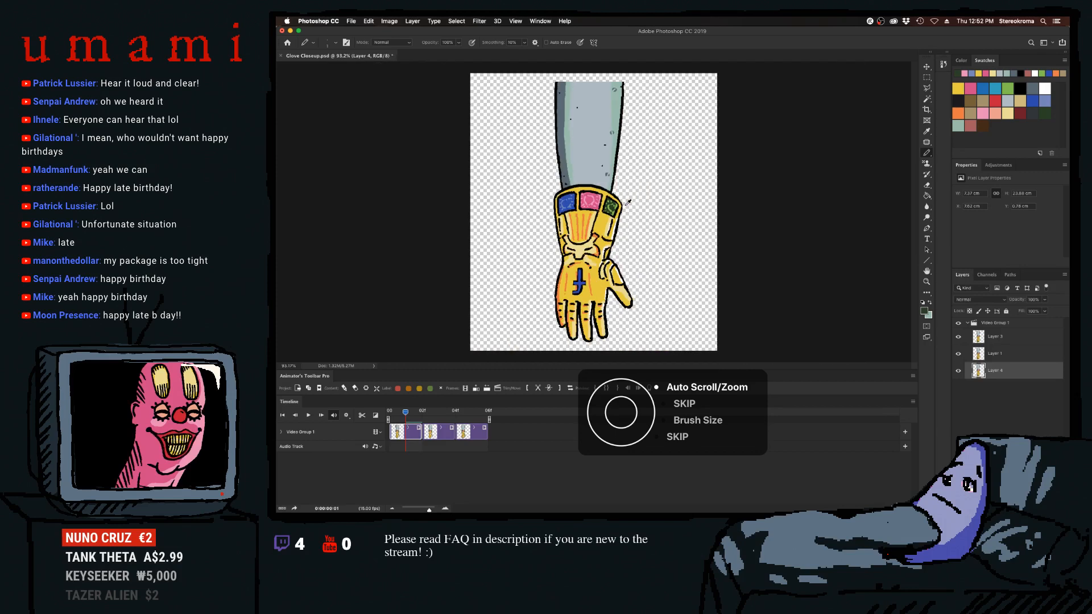
pyautogui.click(308, 416)
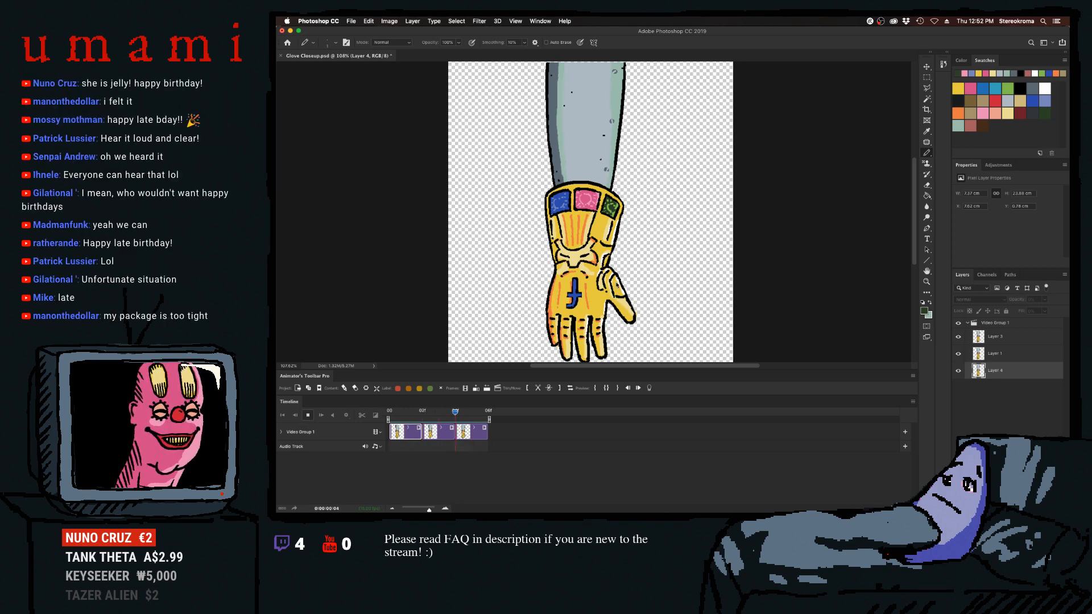
pyautogui.click(307, 414)
# Retouch the gauntlet cuff on the middle clip in yellow with the Pencil, undoing a stray stroke.
pyautogui.click(437, 420)
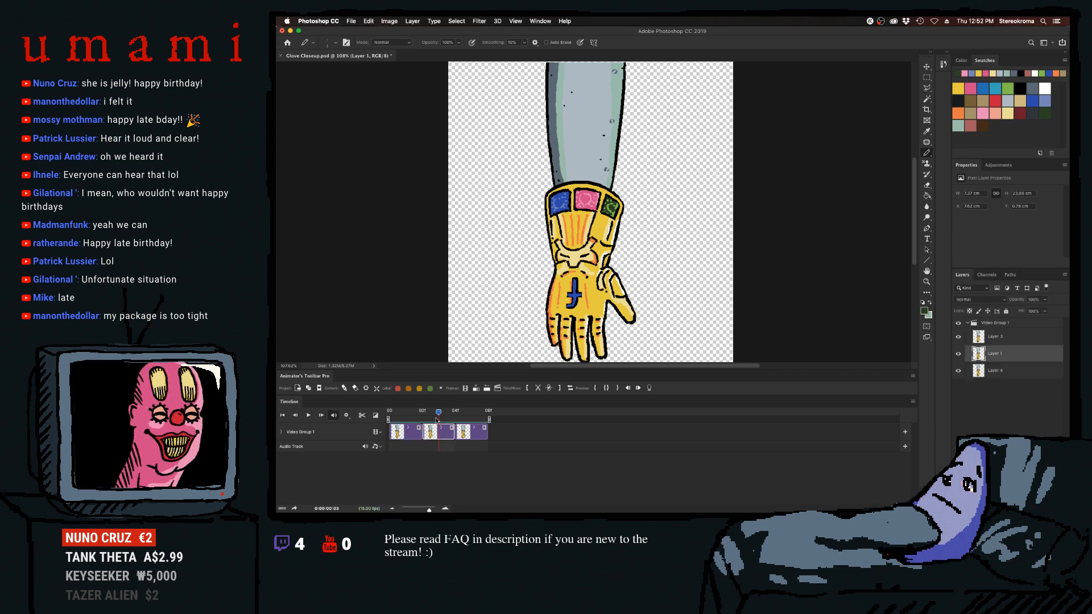
pyautogui.click(926, 282)
pyautogui.click(566, 218)
pyautogui.click(569, 220)
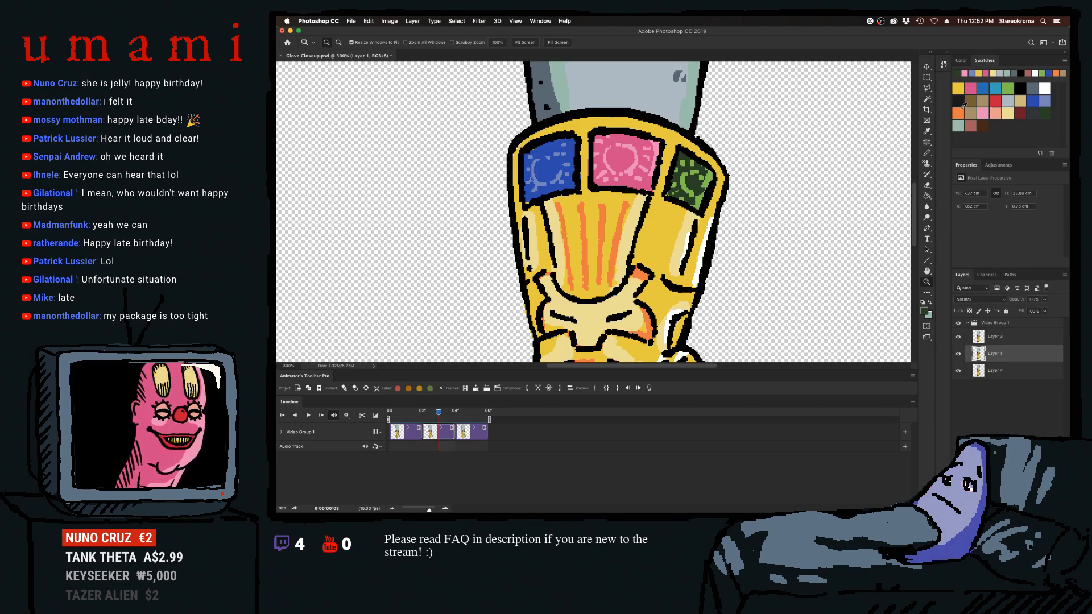
pyautogui.click(957, 88)
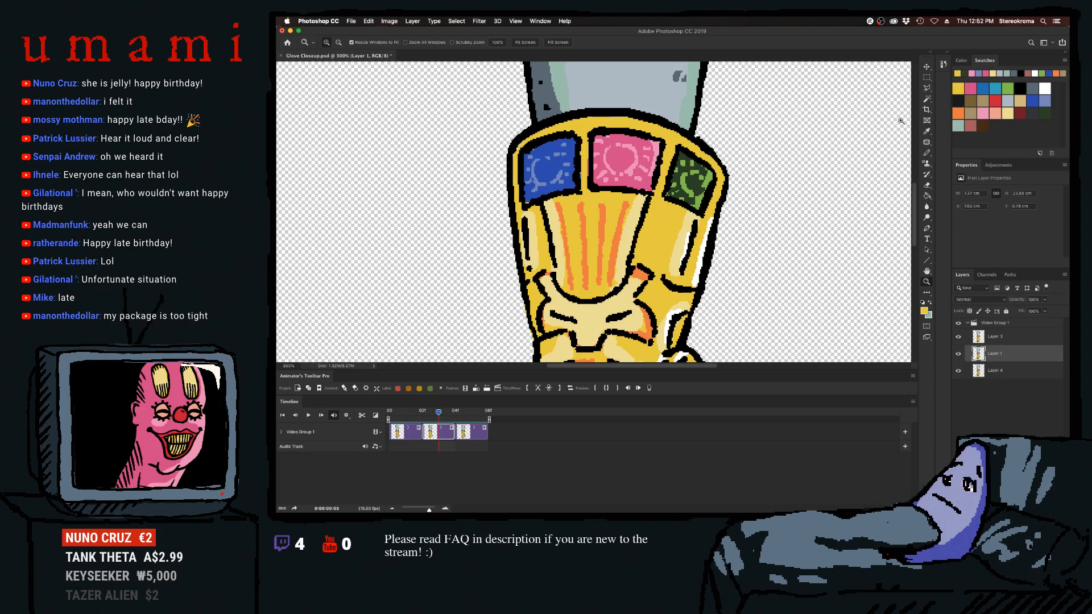
pyautogui.click(926, 152)
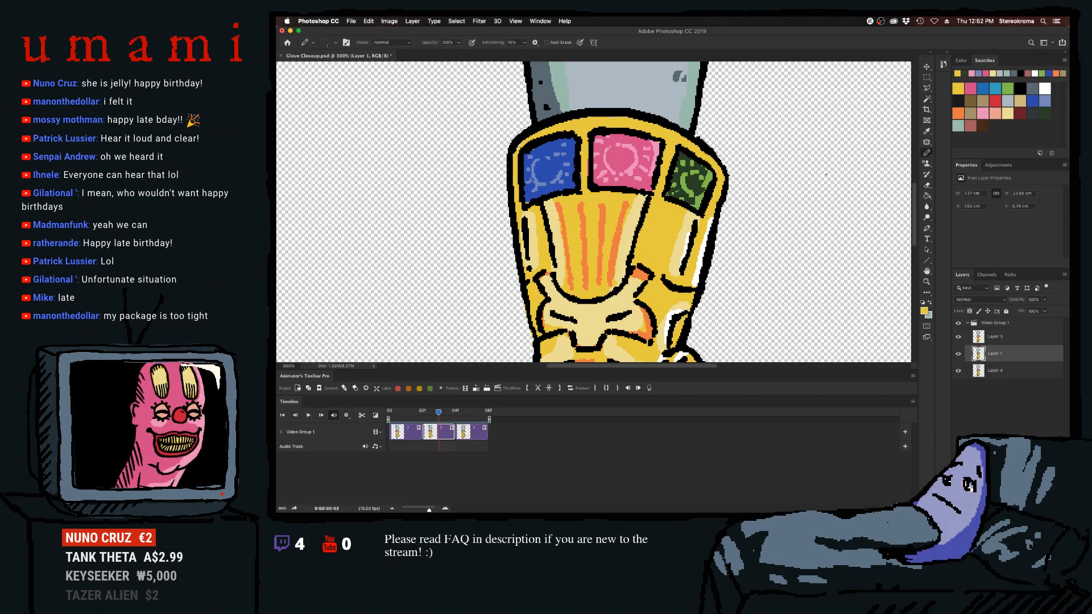
pyautogui.scroll(-3, 574, 211)
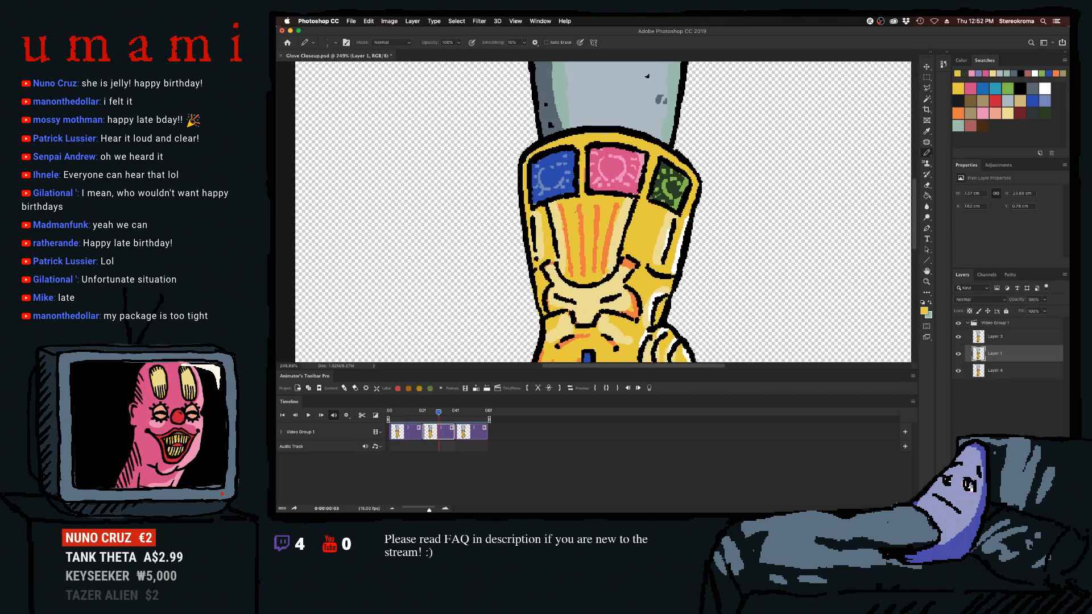
pyautogui.press('super+z')
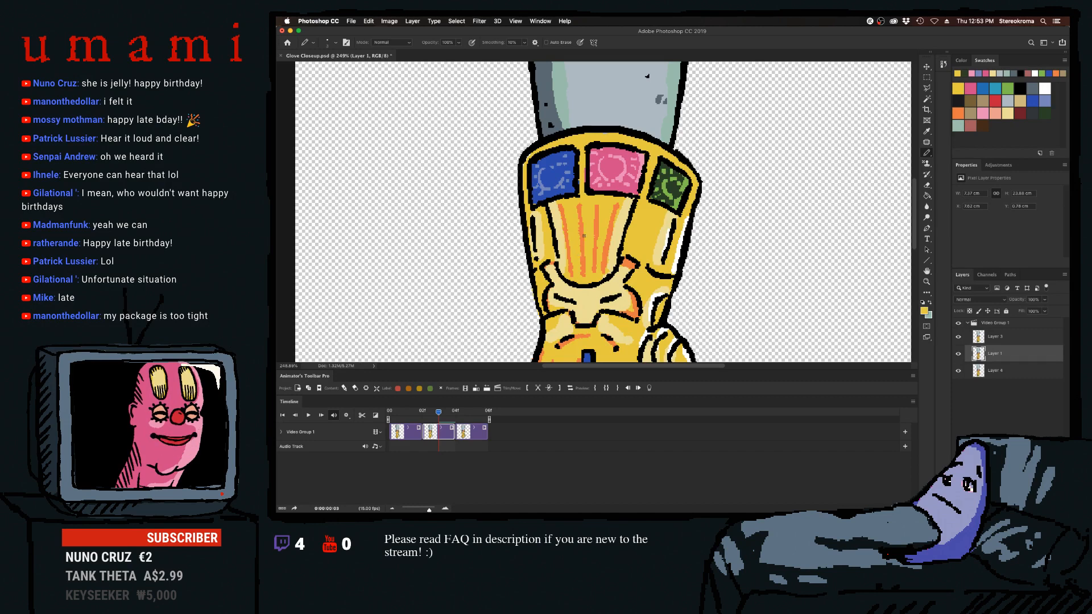
# Play the animation with the full arm in view to check the cuff on the middle clip.
pyautogui.scroll(-5, 583, 235)
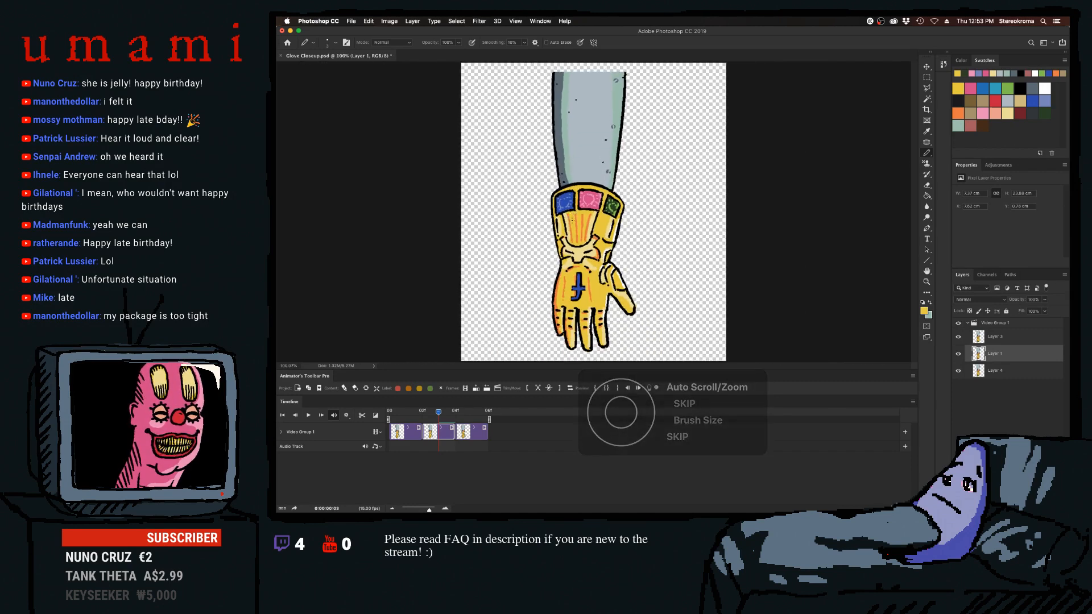
pyautogui.click(308, 416)
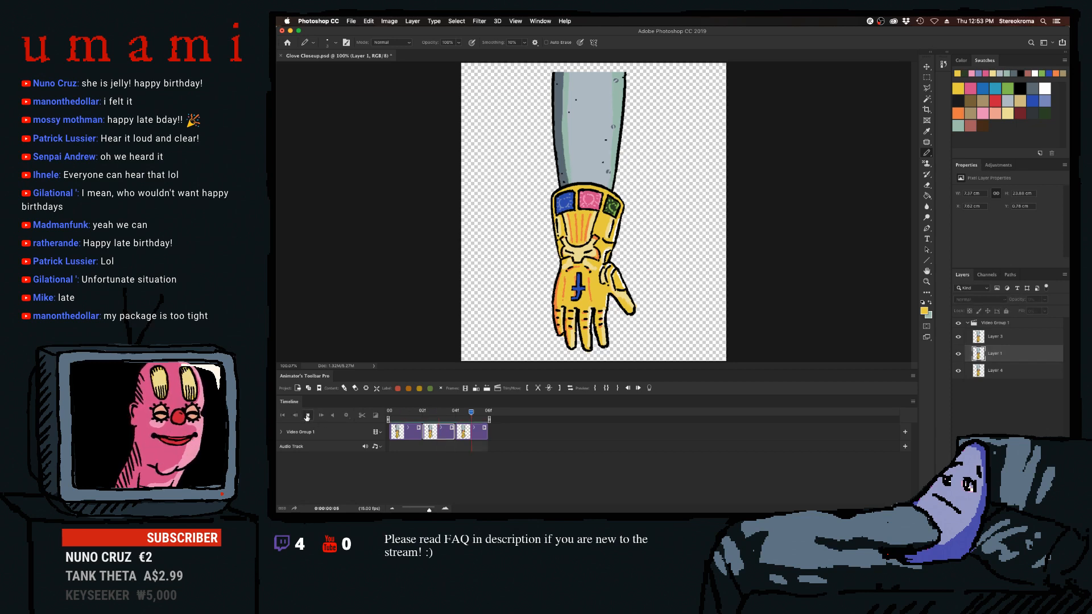
pyautogui.press('space')
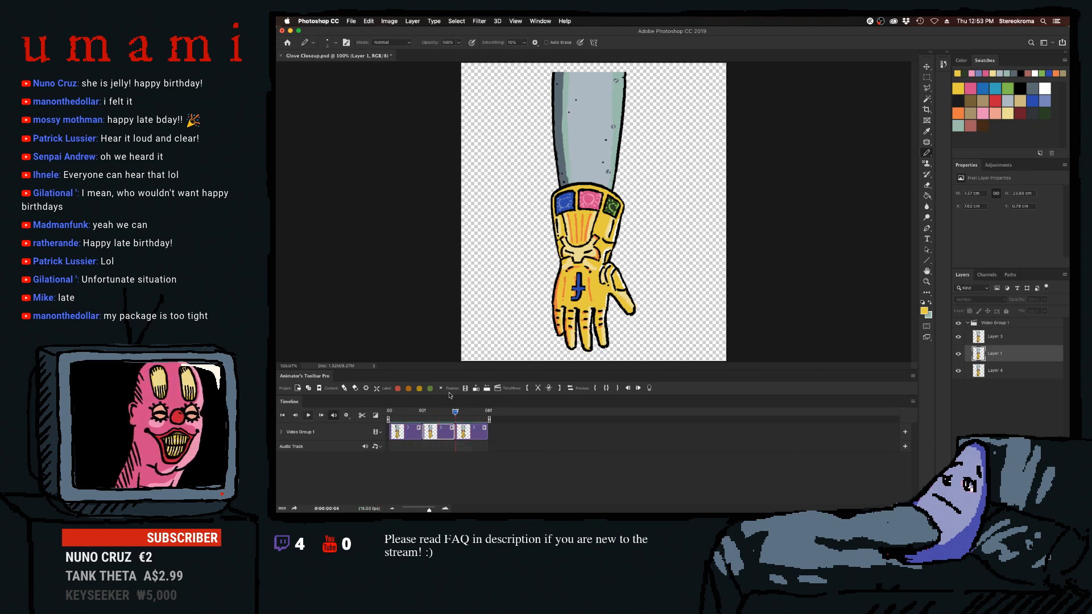
# Retouch the cuff around the gems and striped panel on the third clip in pink and yellow with the Pencil.
pyautogui.click(468, 430)
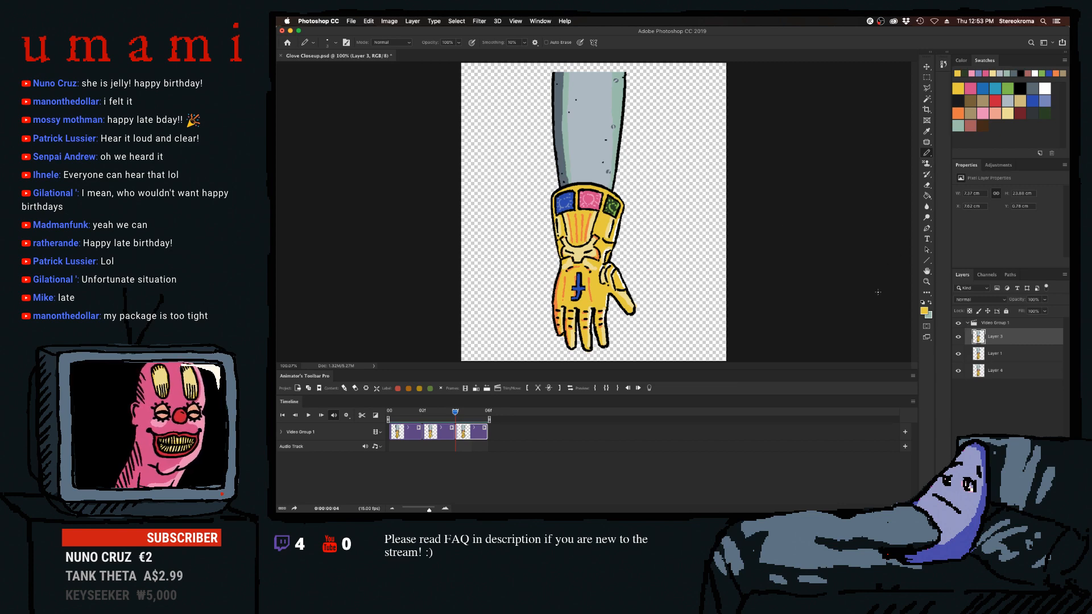
pyautogui.press('z')
pyautogui.click(562, 227)
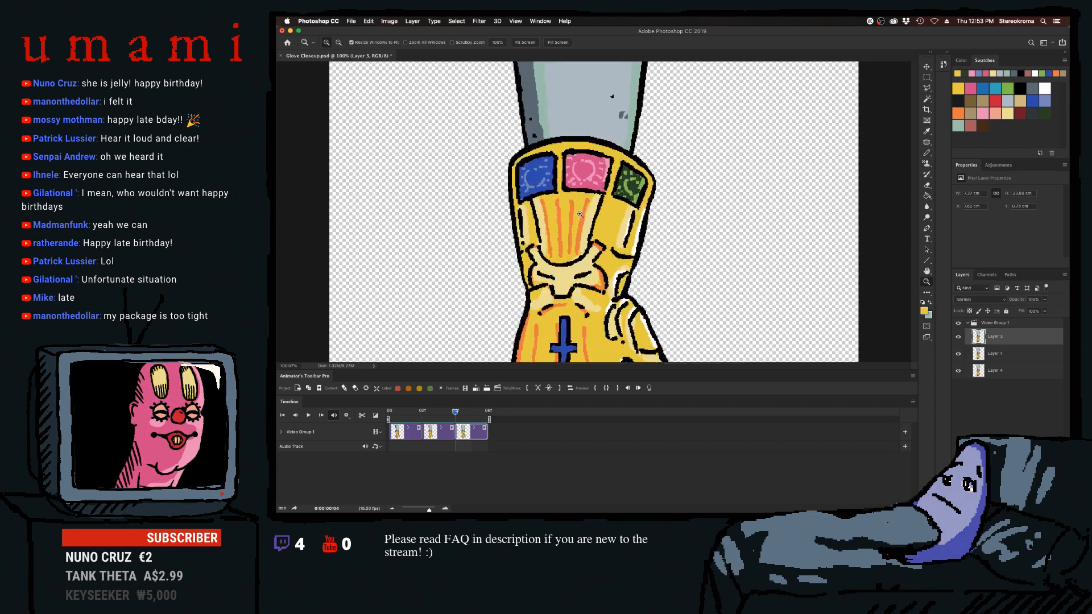
pyautogui.click(551, 215)
pyautogui.click(550, 215)
pyautogui.click(551, 215)
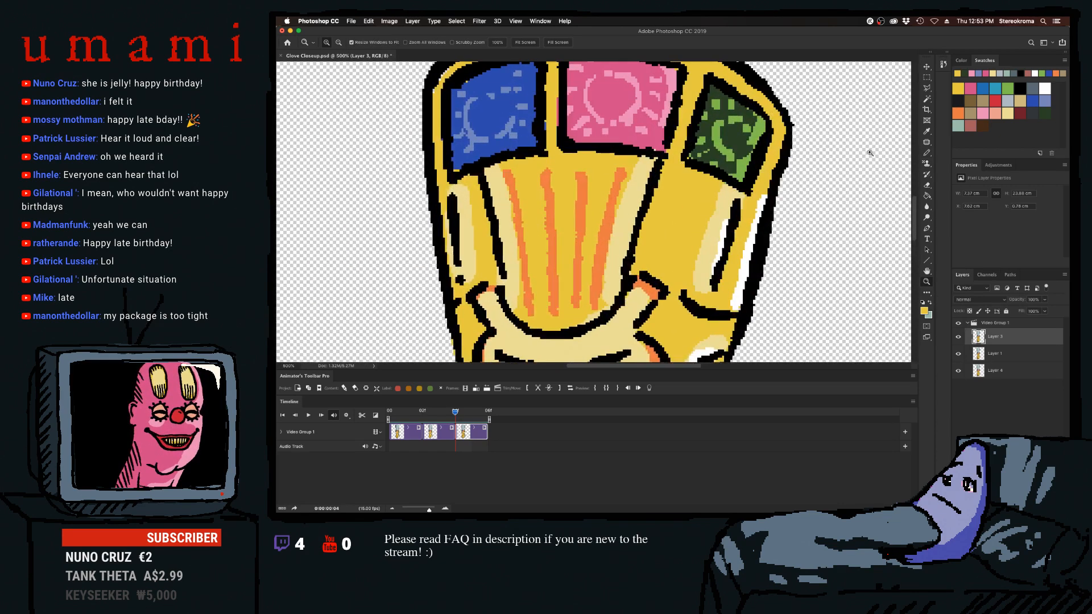
pyautogui.click(927, 153)
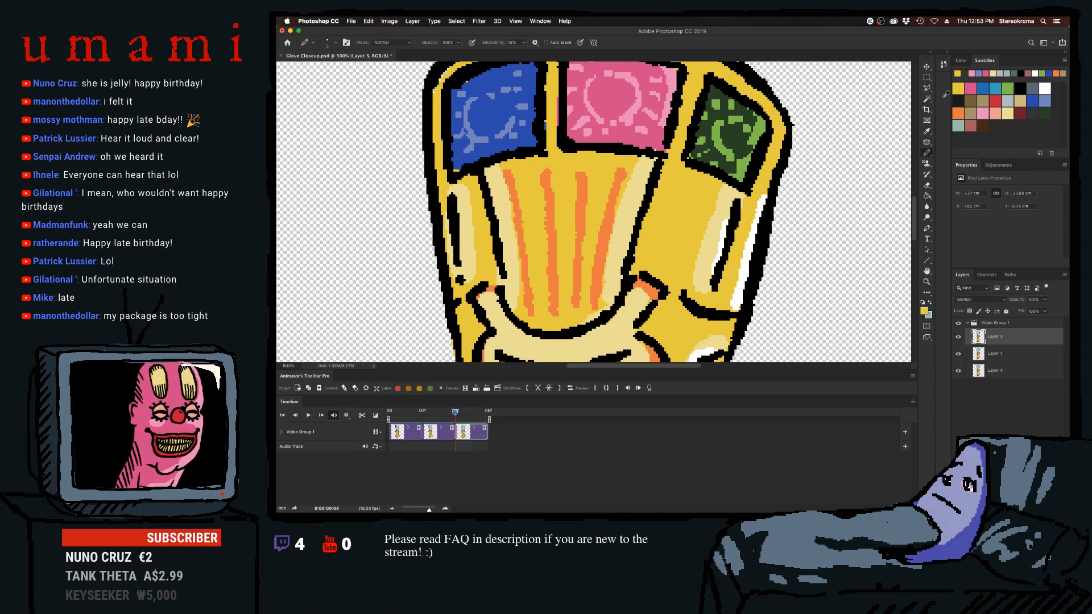
pyautogui.click(969, 88)
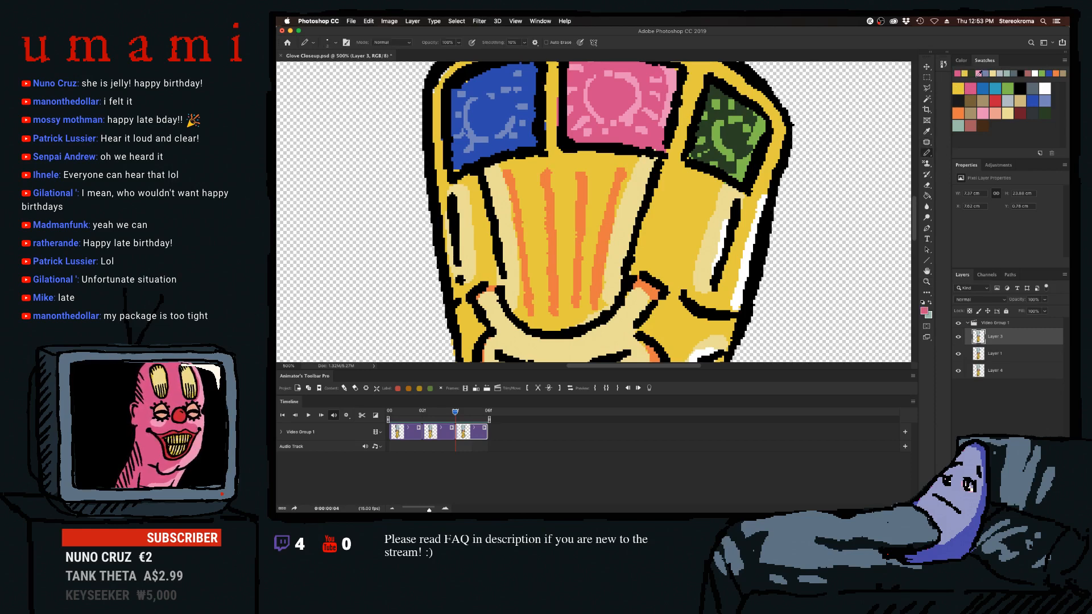
pyautogui.click(959, 87)
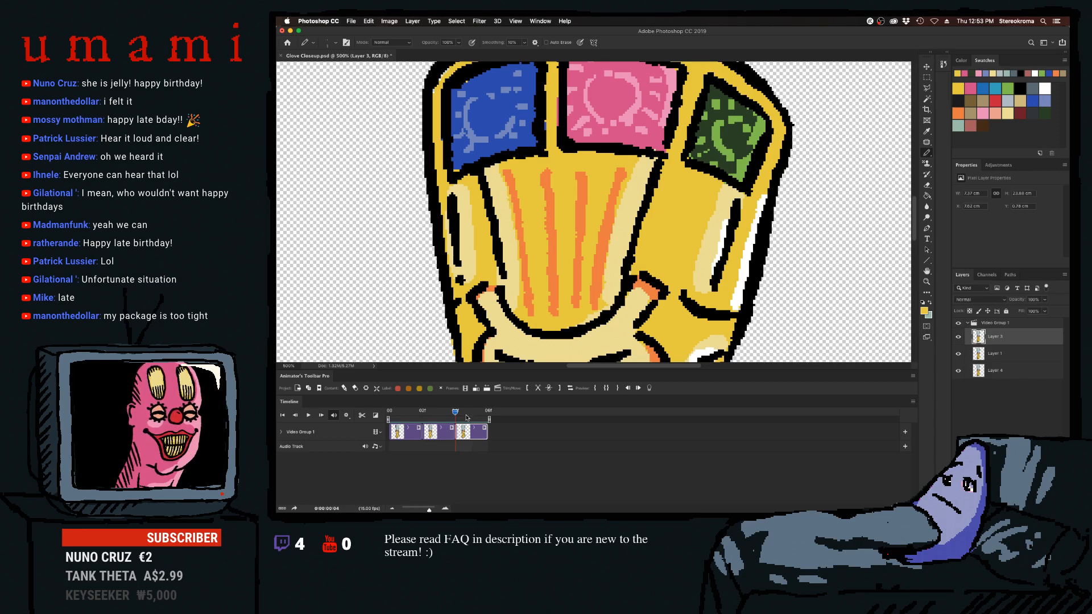
# Touch up the cuff's striped panel in yellow on the middle clip and on the first clip.
pyautogui.moveTo(457, 419)
pyautogui.mouseDown()
pyautogui.moveTo(411, 421)
pyautogui.moveTo(441, 422)
pyautogui.mouseUp()
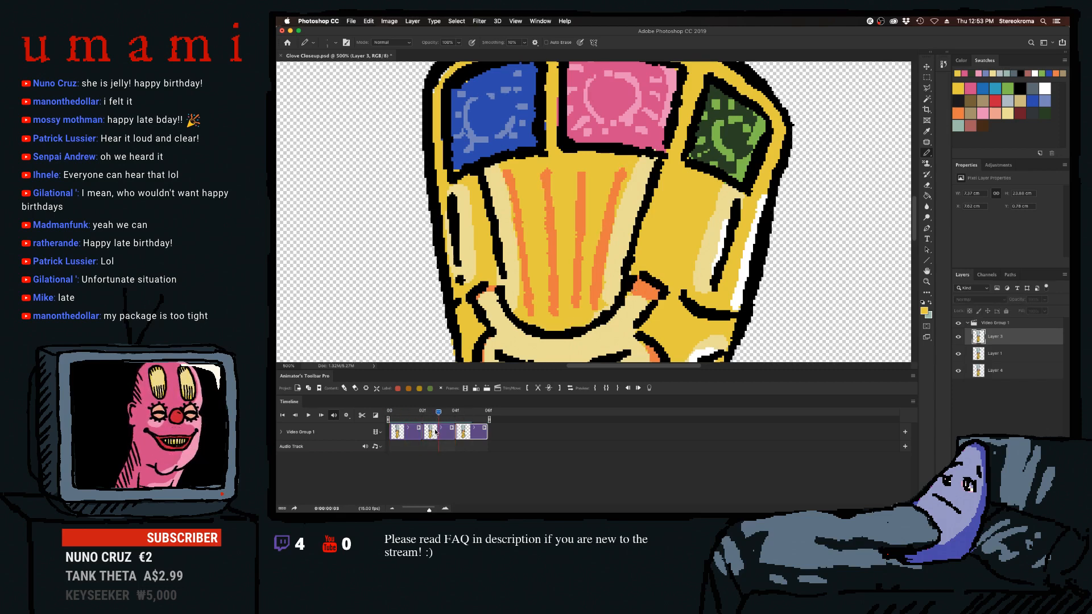
pyautogui.click(442, 433)
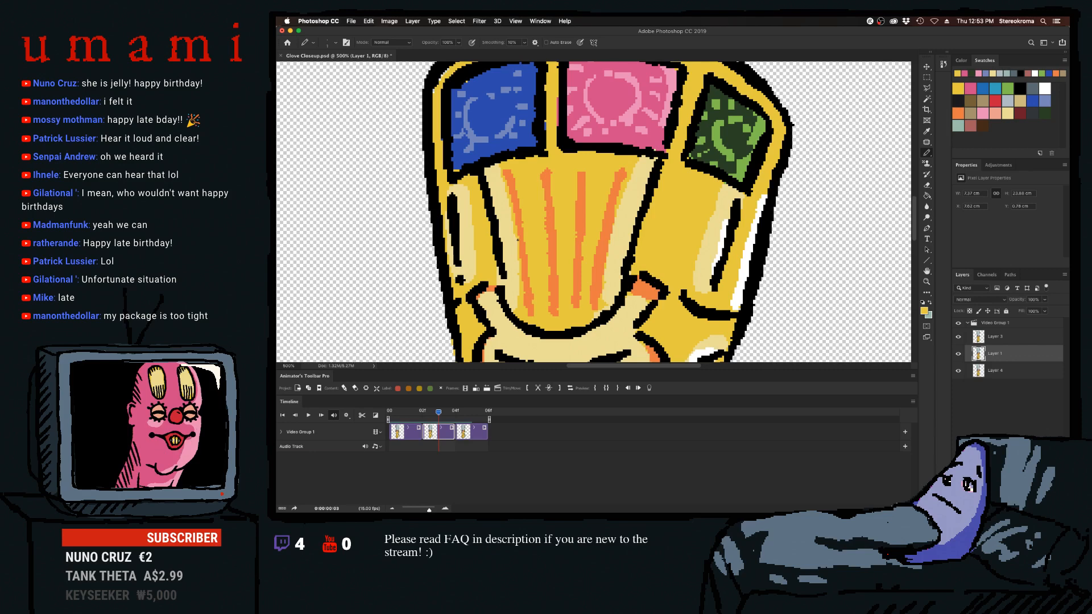
pyautogui.moveTo(423, 422); pyautogui.dragTo(390, 421)
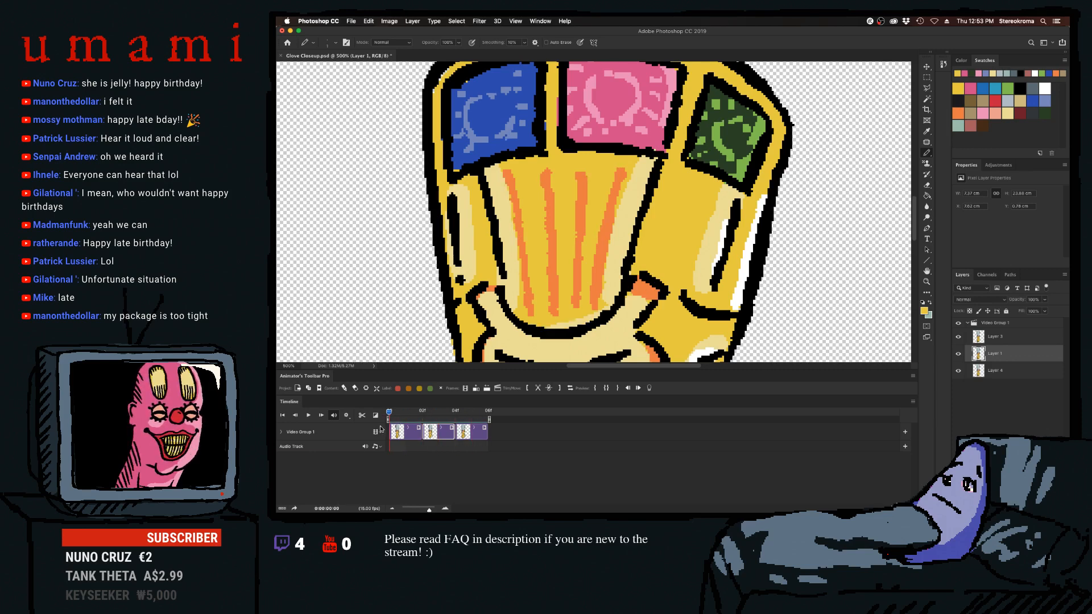
pyautogui.click(407, 434)
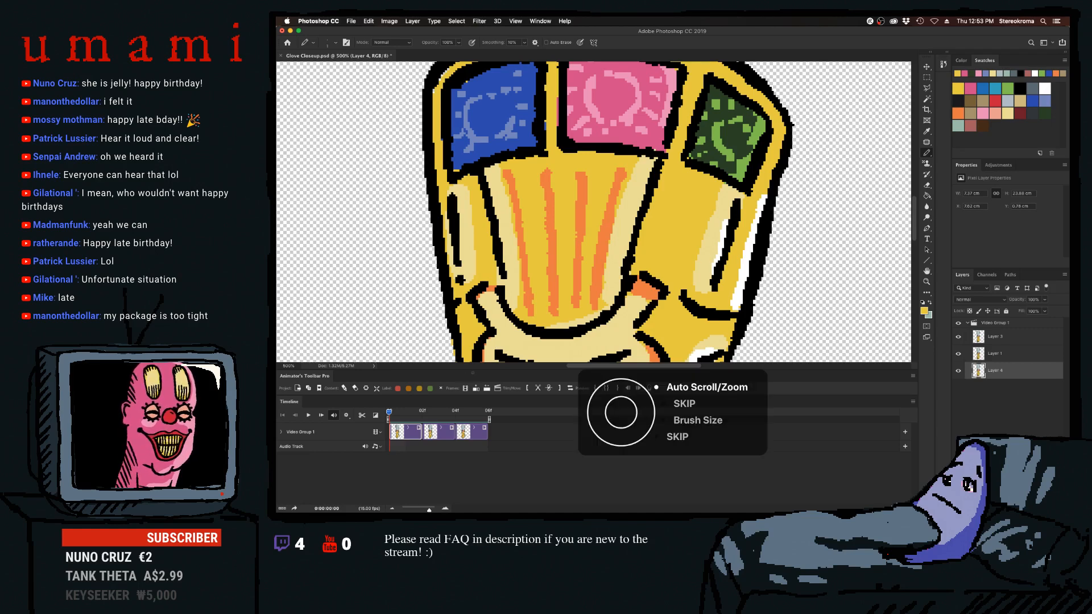
# Inspect the glove and the whole arm on the first frame, and replay the animation.
pyautogui.scroll(-6, 562, 315)
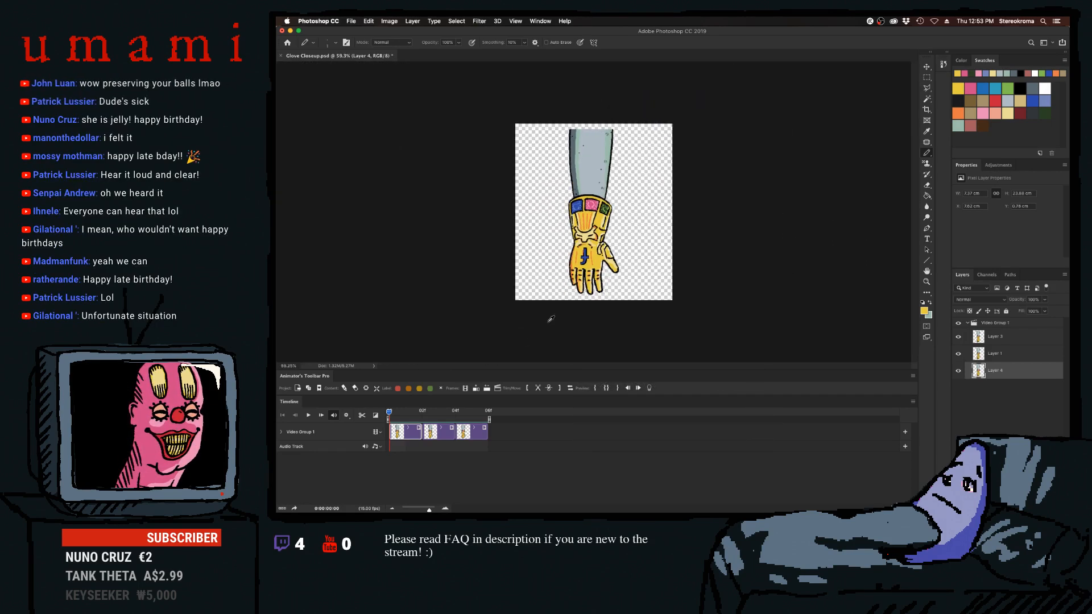
pyautogui.scroll(-1, 562, 314)
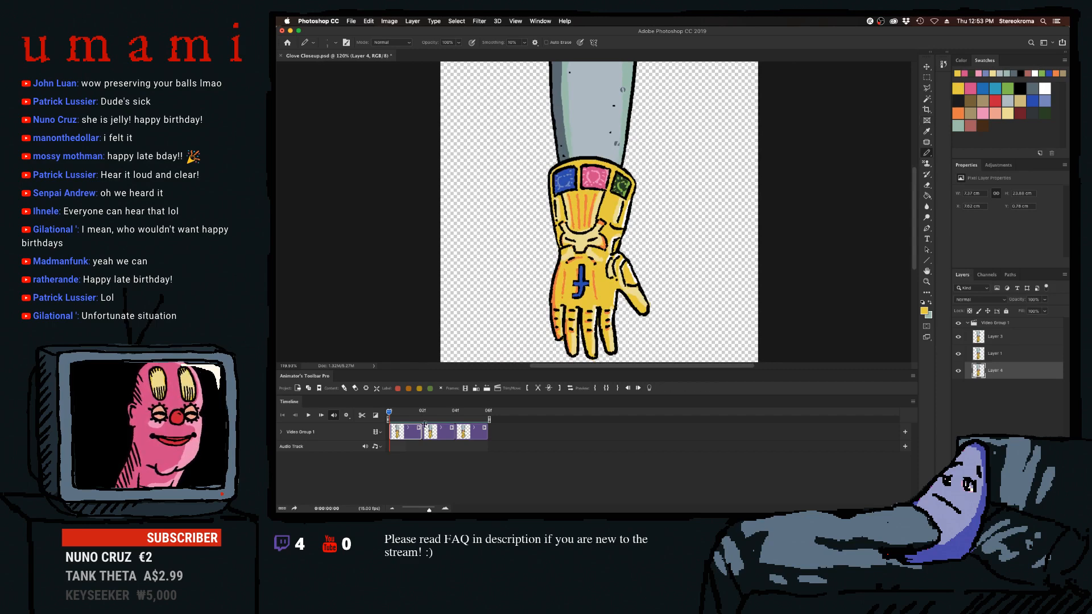
pyautogui.scroll(4, 570, 318)
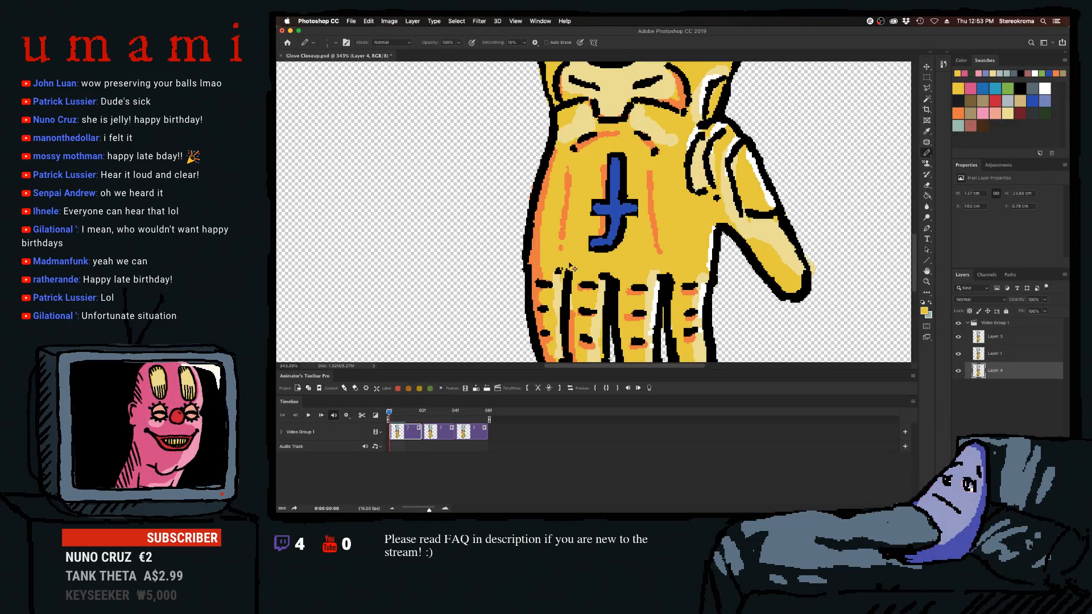
pyautogui.scroll(-4, 569, 261)
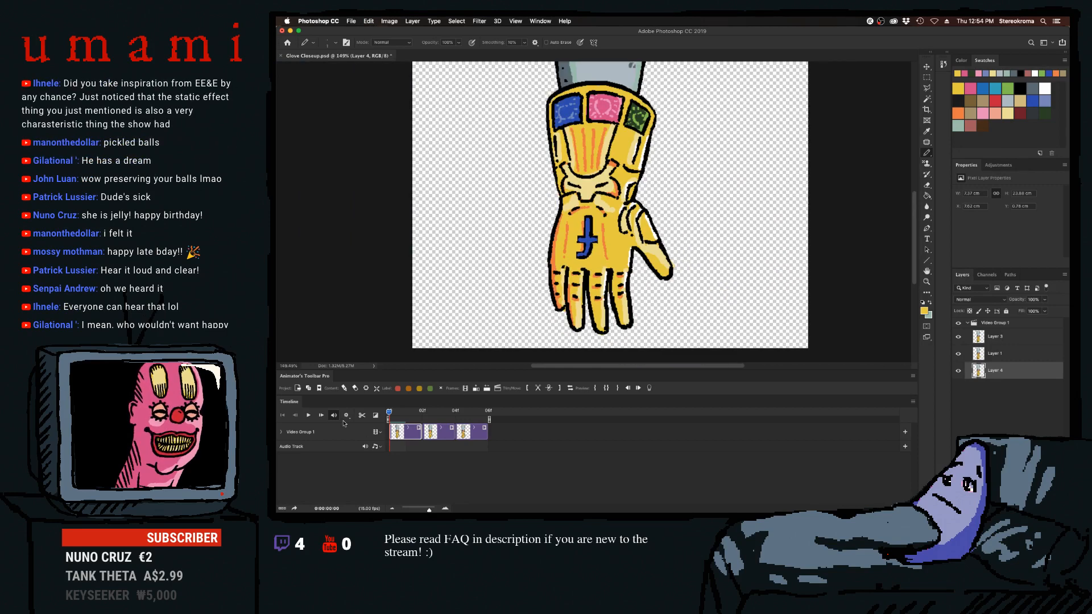
pyautogui.click(309, 415)
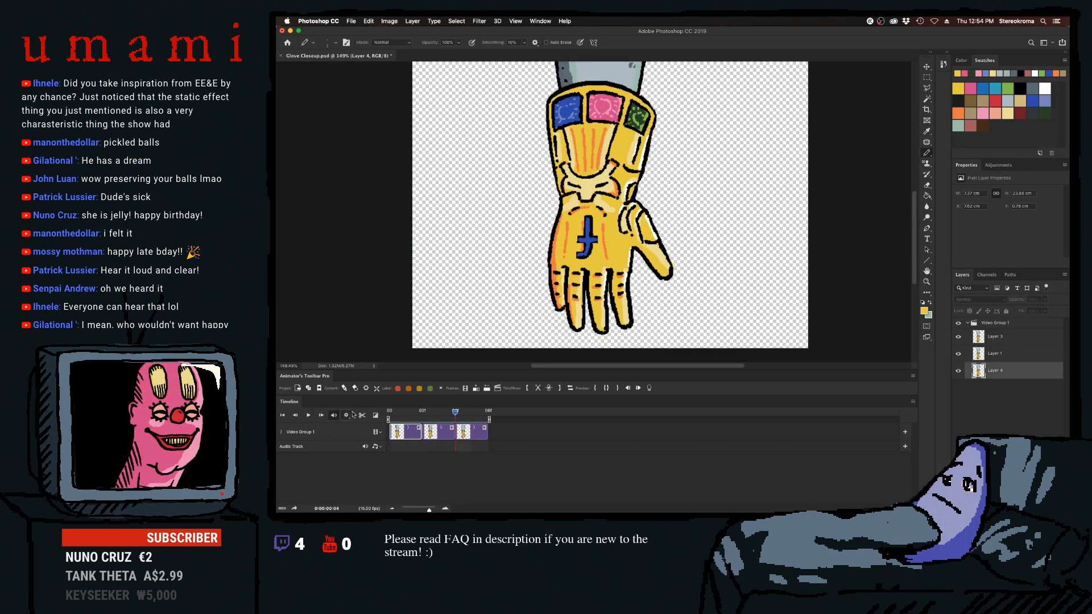
pyautogui.press('space')
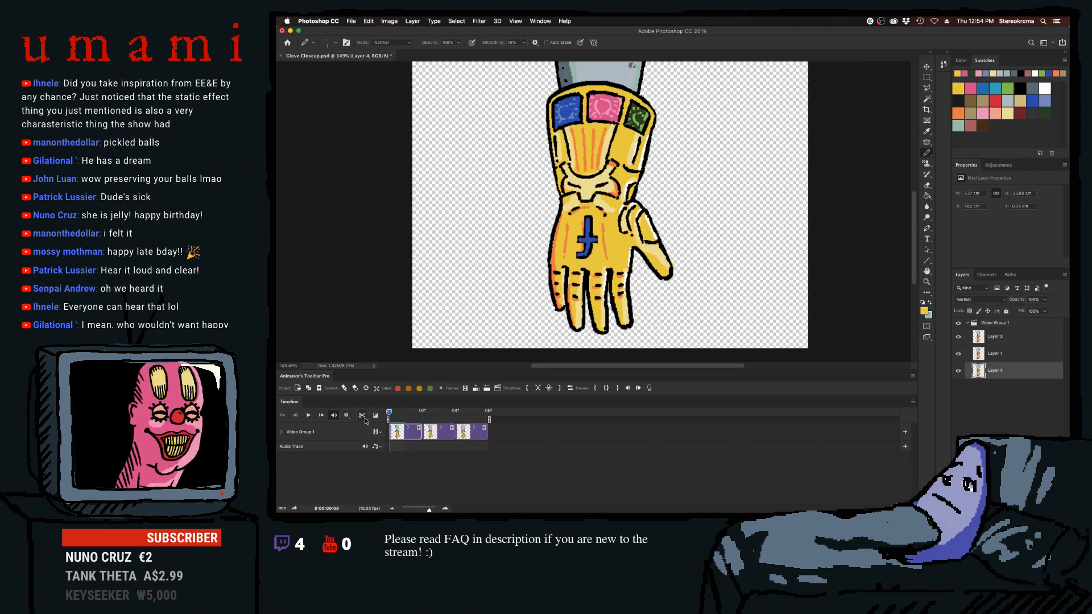
pyautogui.click(308, 415)
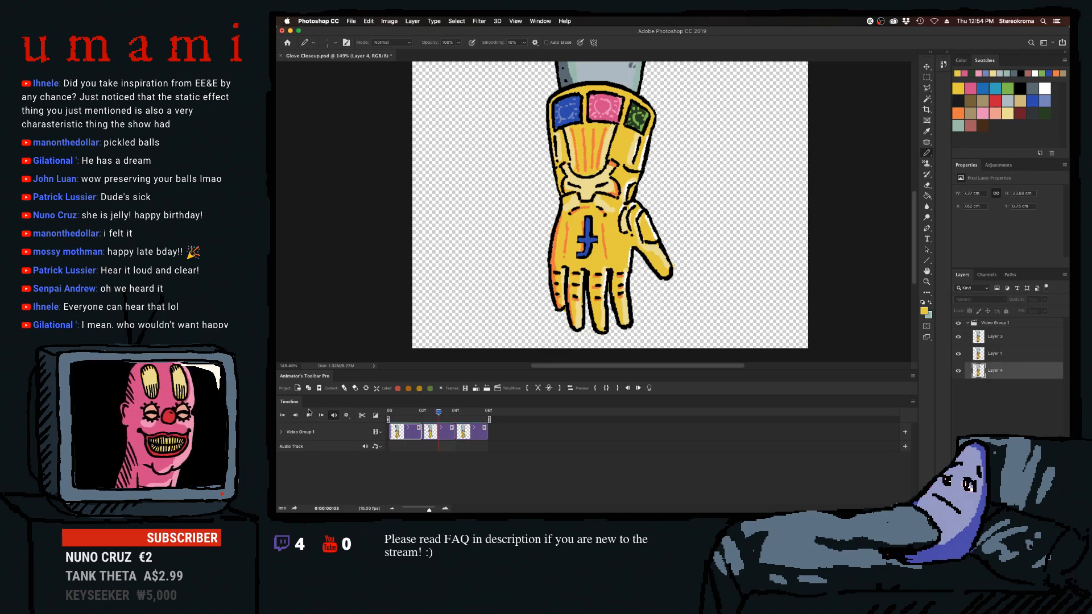
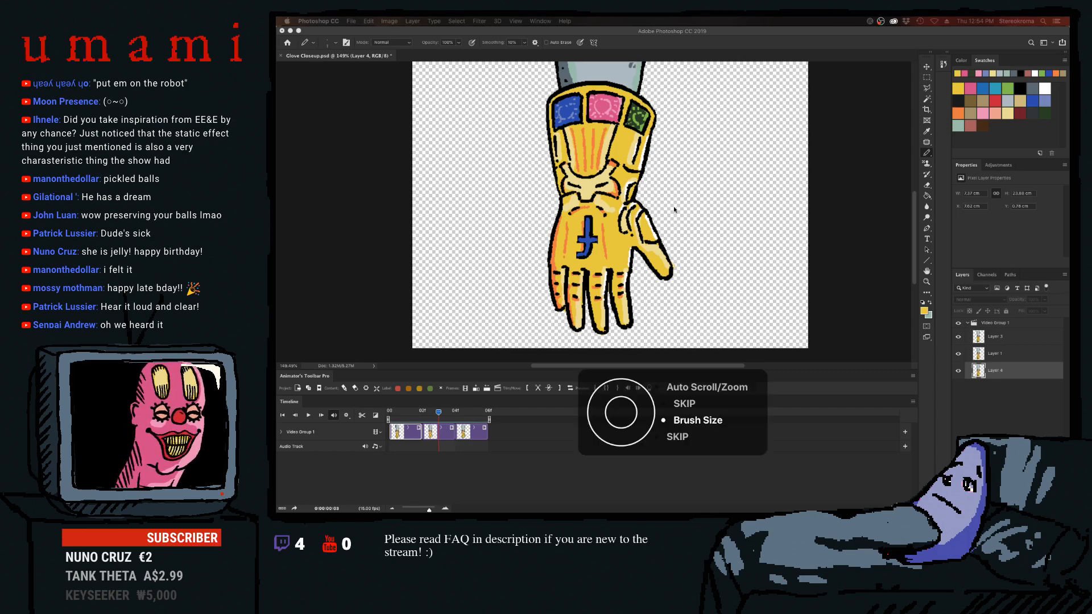
# Zoom out to the whole arm and play the glove animation to check the retouched clips.
pyautogui.scroll(2, 655, 243)
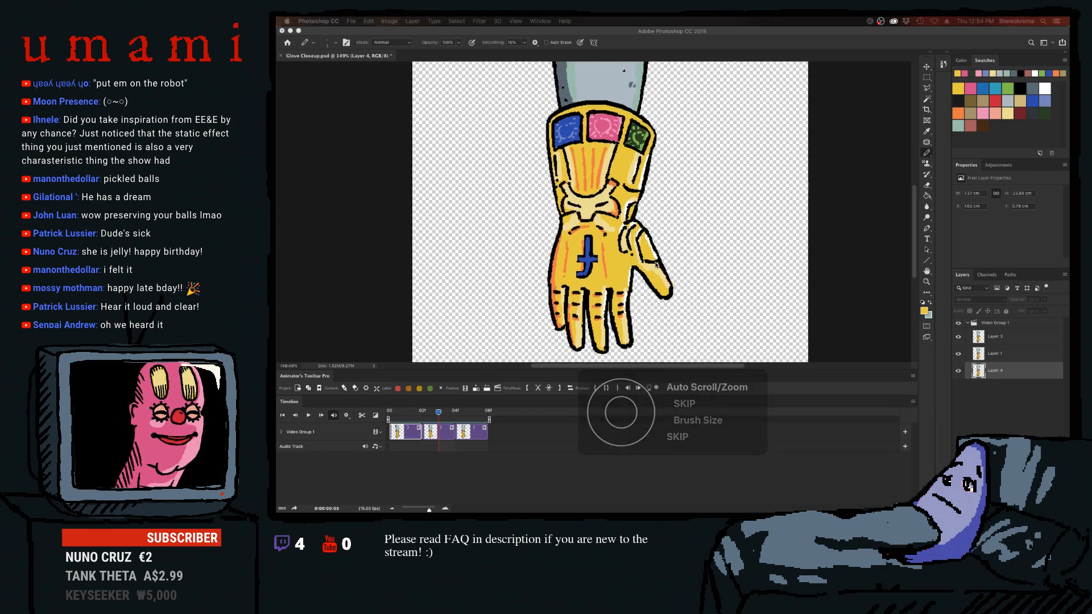
pyautogui.click(475, 398)
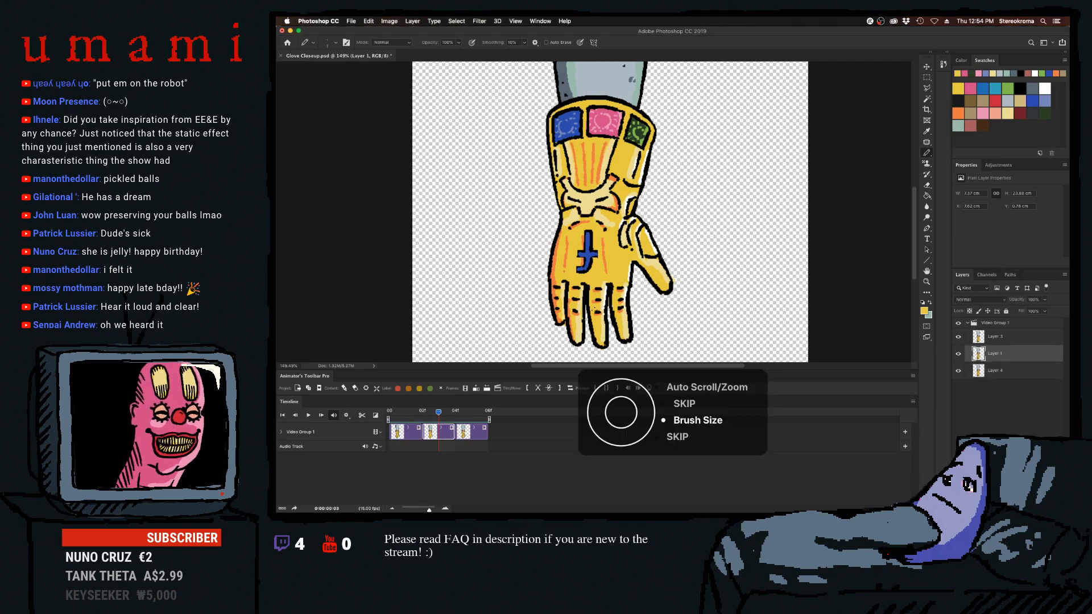
pyautogui.scroll(-5, 593, 310)
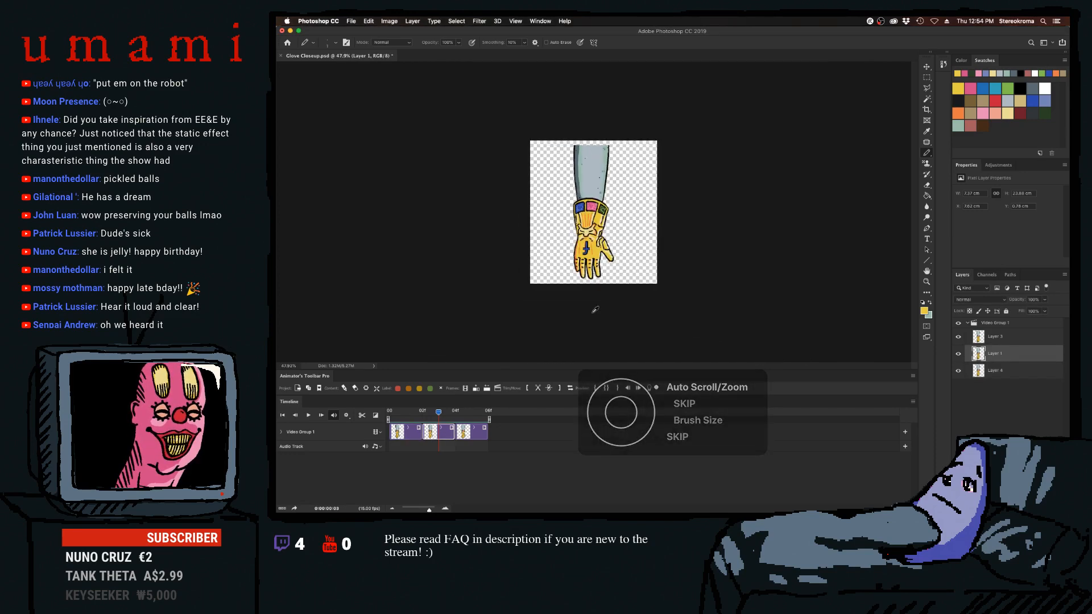
pyautogui.click(308, 415)
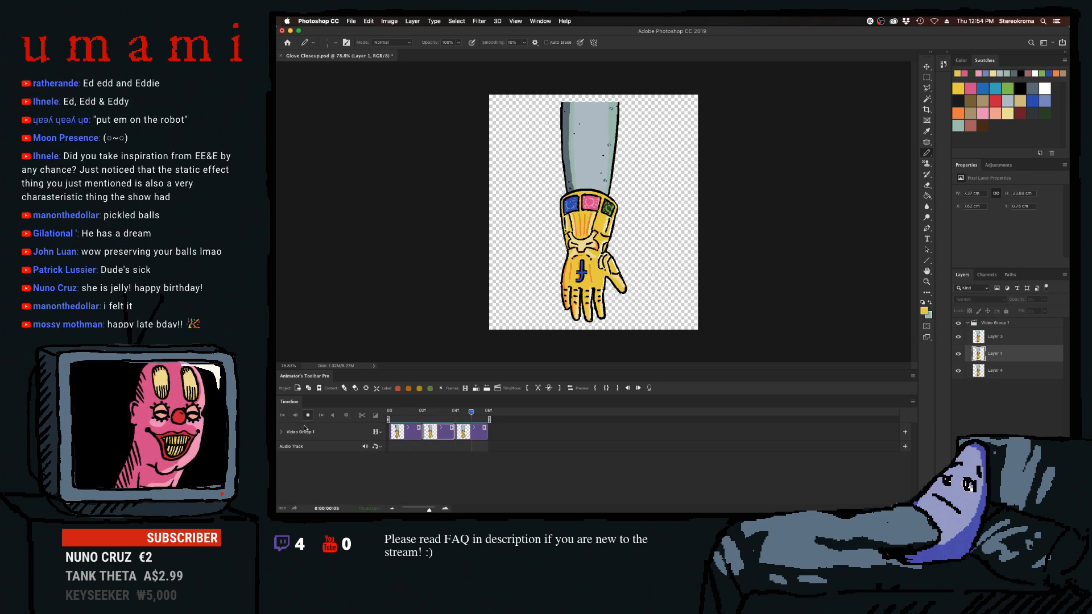
pyautogui.click(308, 415)
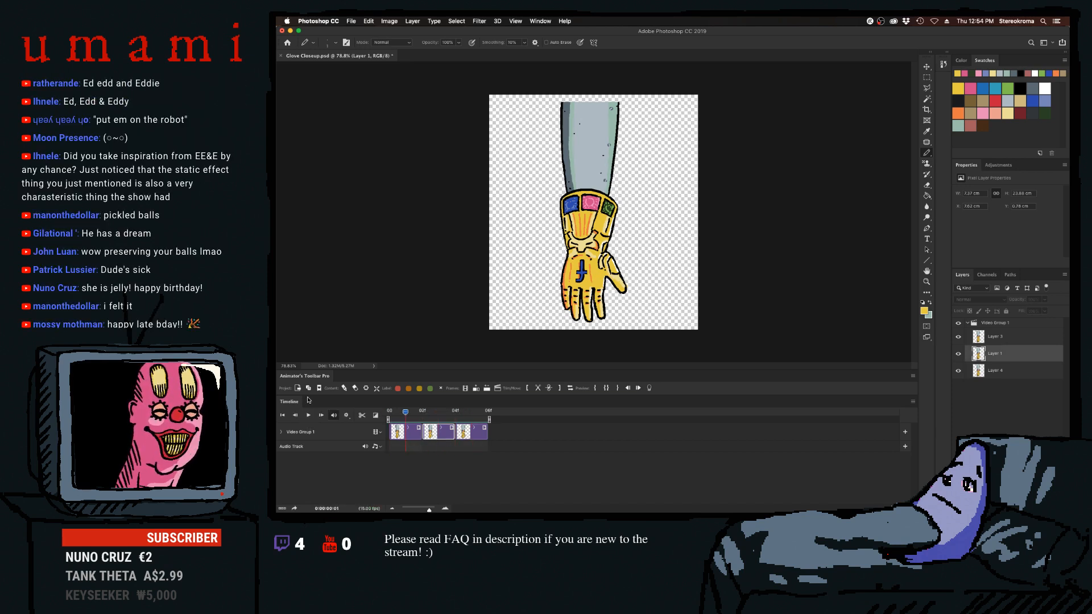
# Save the glove close-up file, switch to Premiere Pro to look at the wide shot, and return to Photoshop.
pyautogui.click(350, 21)
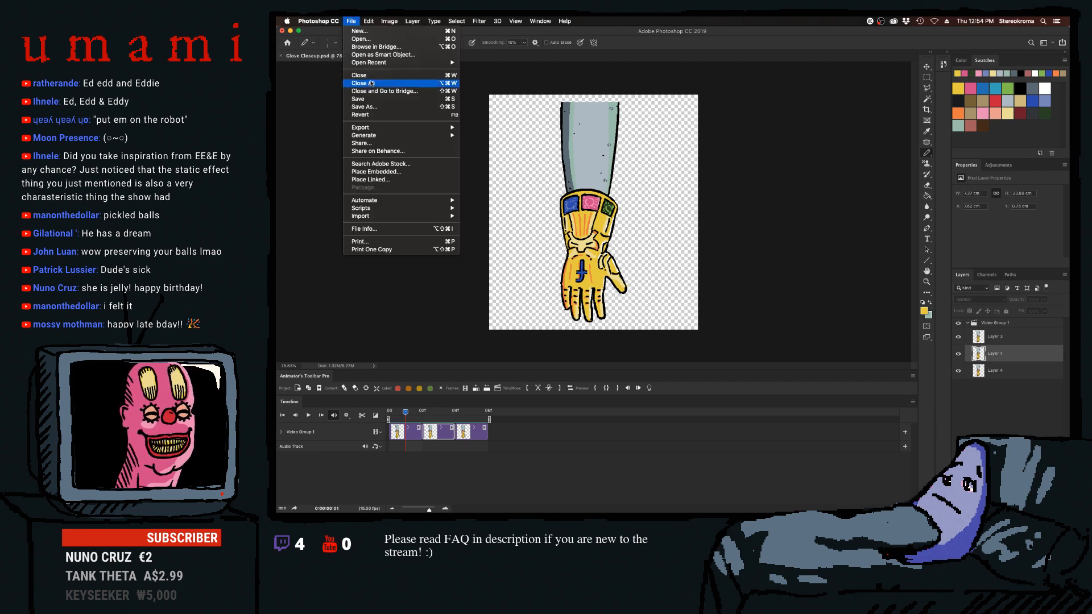
pyautogui.click(370, 99)
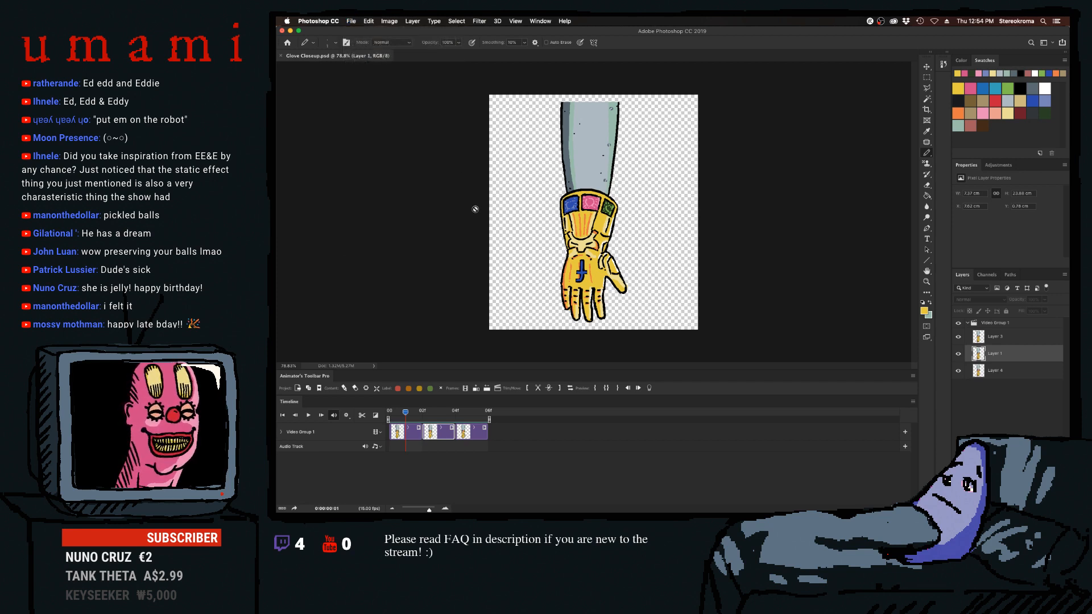
pyautogui.moveTo(653, 510)
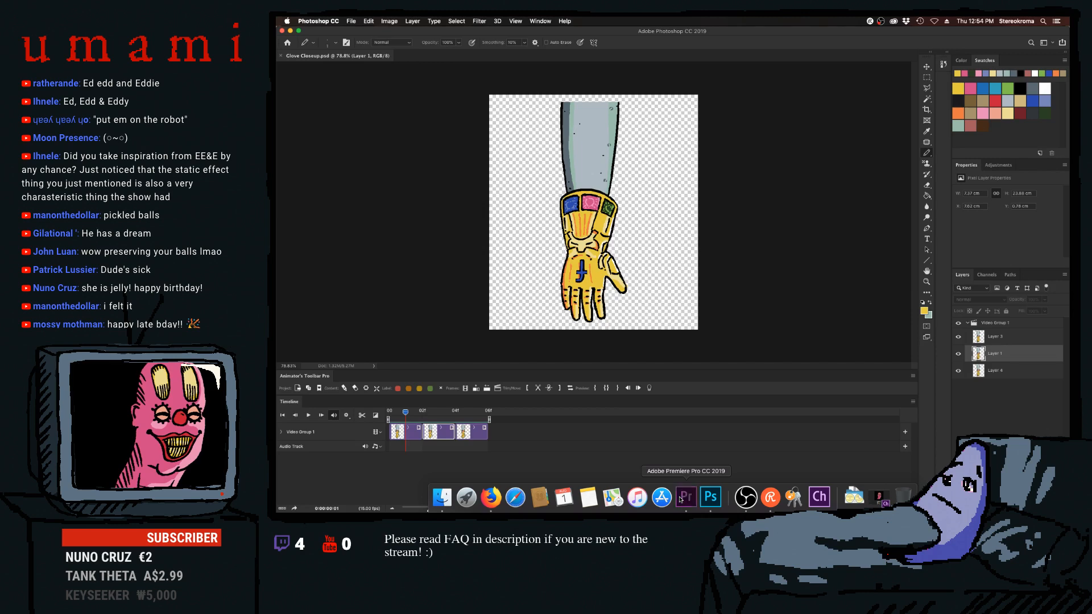
pyautogui.click(681, 498)
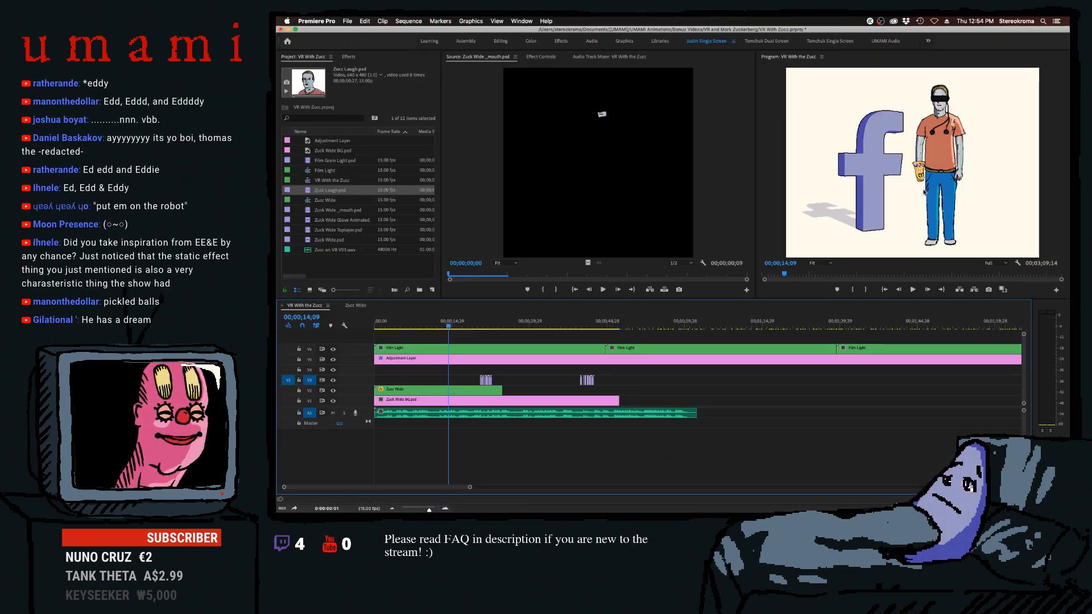
pyautogui.moveTo(660, 509)
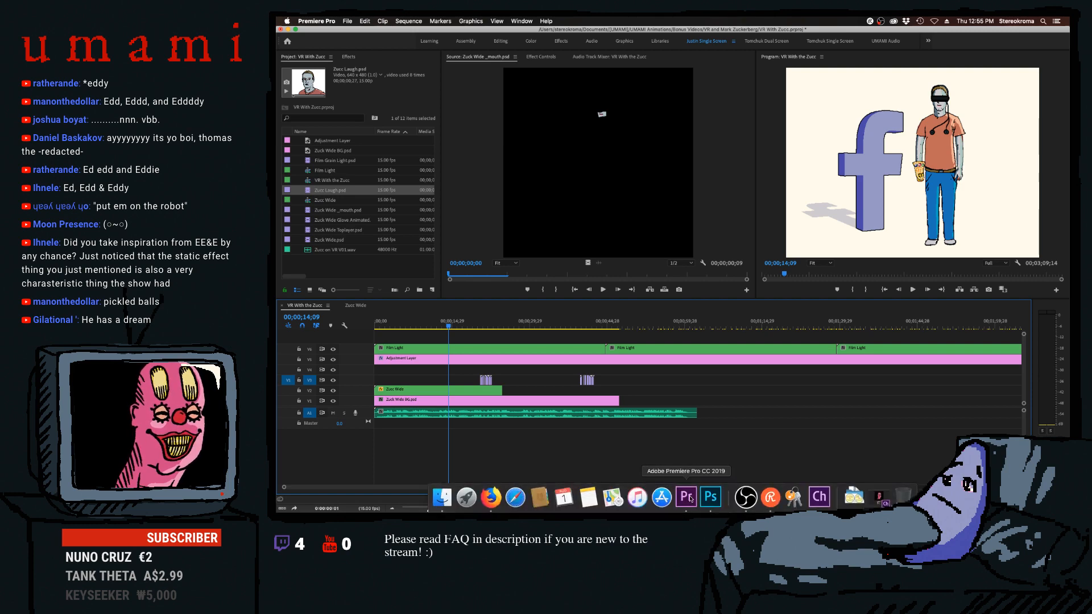
pyautogui.click(710, 497)
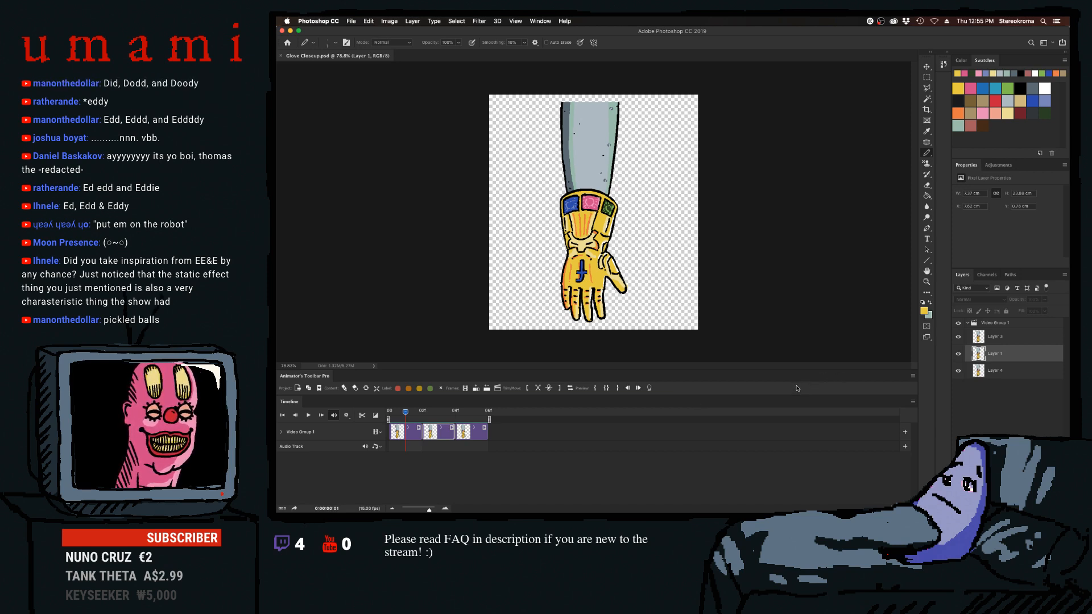
# Create a new 640 × 480 pixel RGB document at 72 pixels/inch with a white background.
pyautogui.click(350, 21)
pyautogui.click(357, 32)
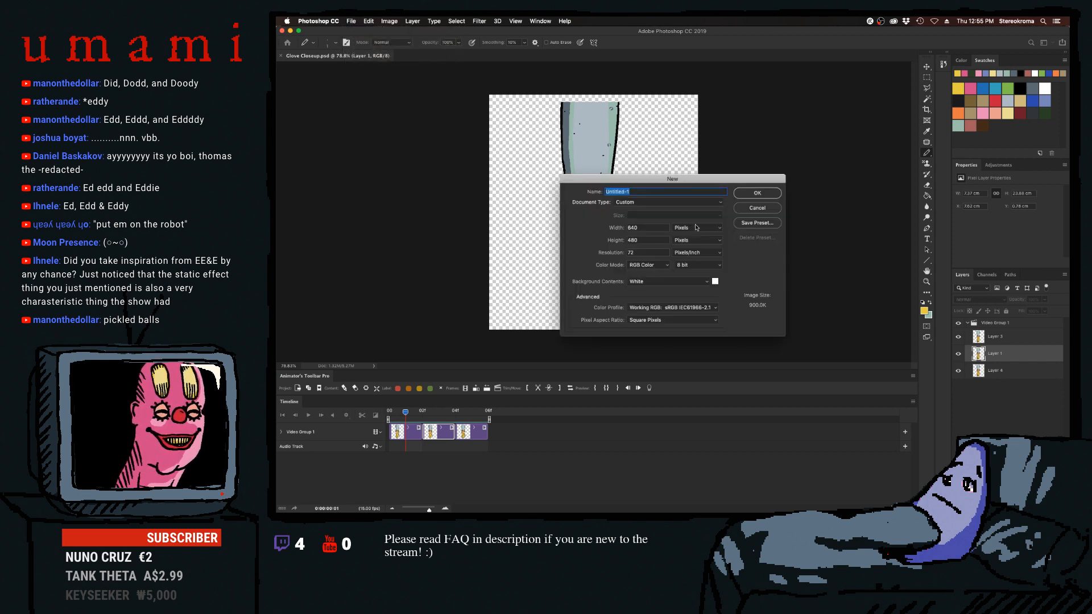
pyautogui.press('Return')
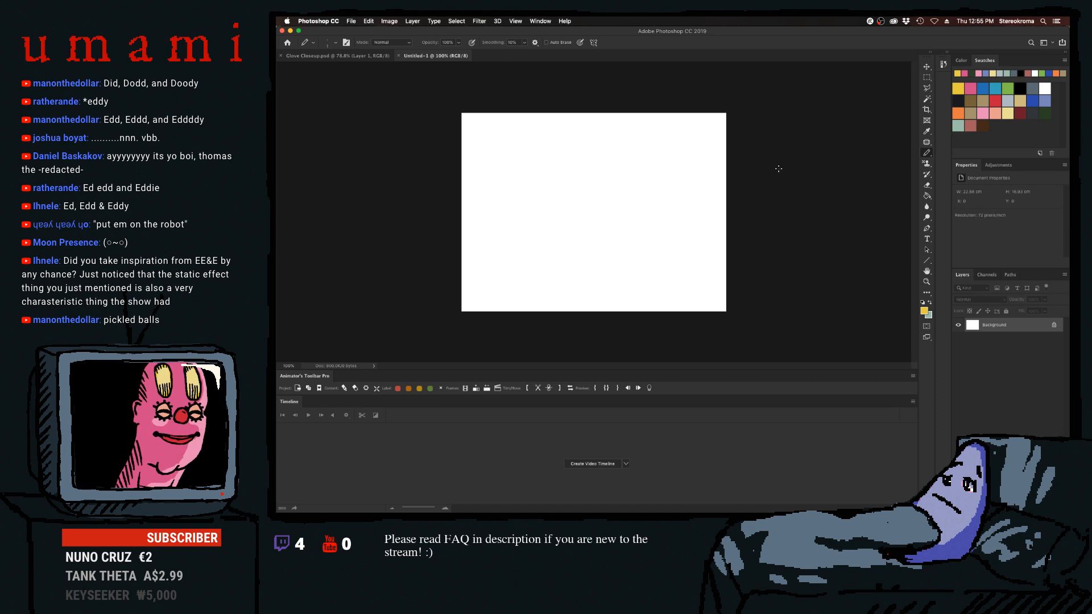
# Draw a sagging black line across the full width of the blank canvas with a thicker Pencil.
pyautogui.click(1020, 87)
pyautogui.press(']')
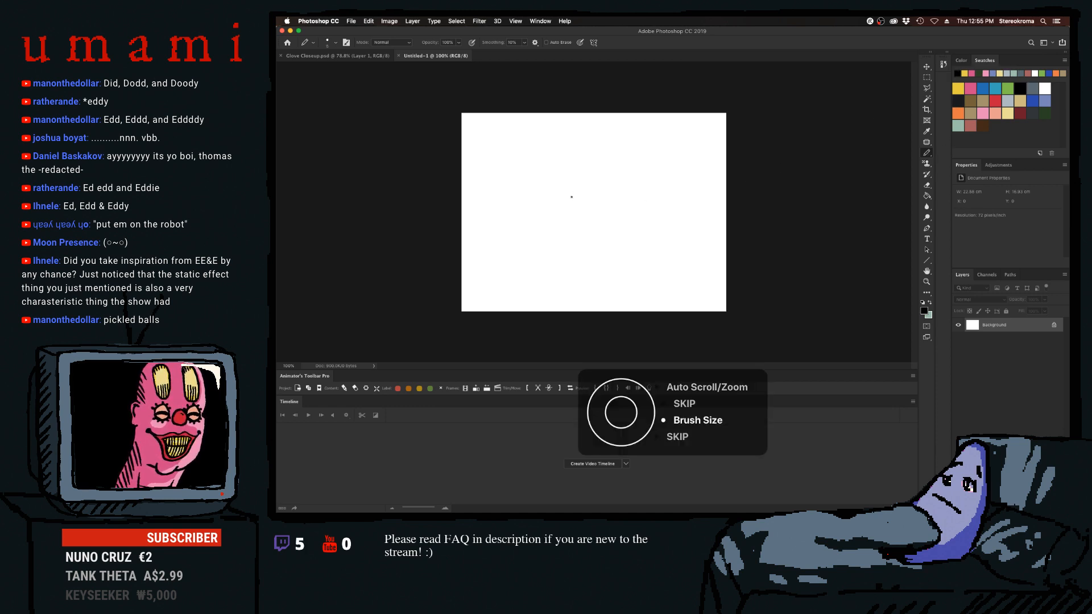
pyautogui.moveTo(442, 202); pyautogui.dragTo(888, 172)
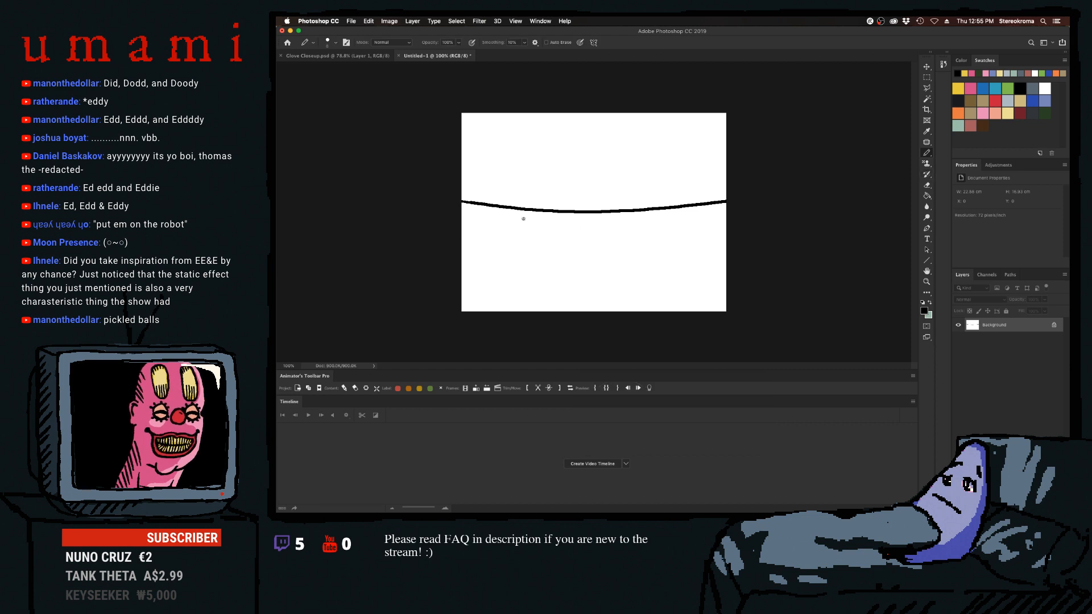
# Copy the merged glove artwork from the close-up file into the new document and position it with the whole hand and cuff in frame.
pyautogui.click(360, 55)
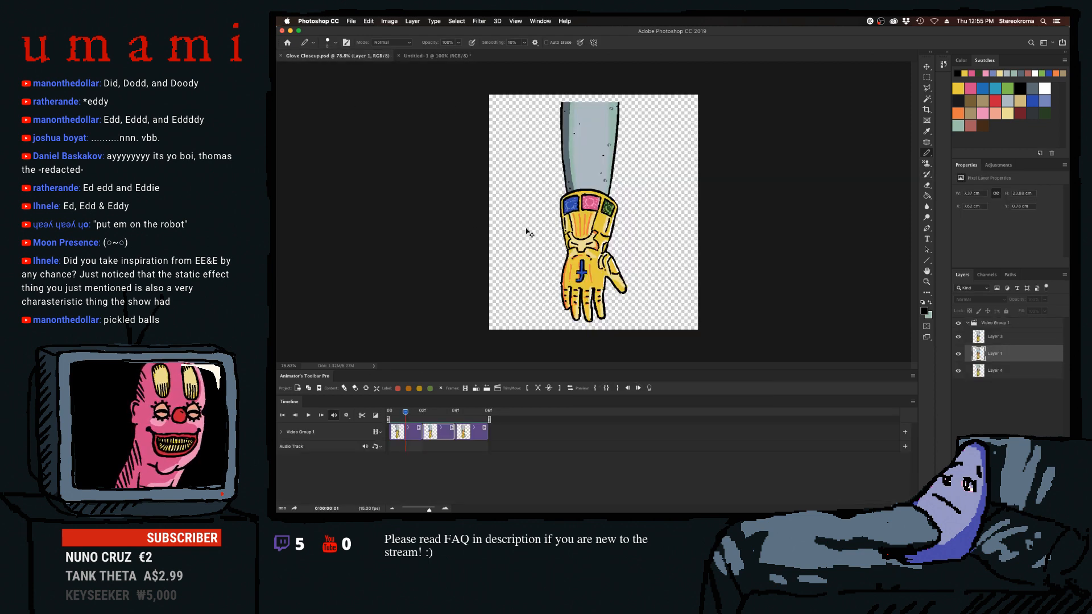
pyautogui.click(369, 21)
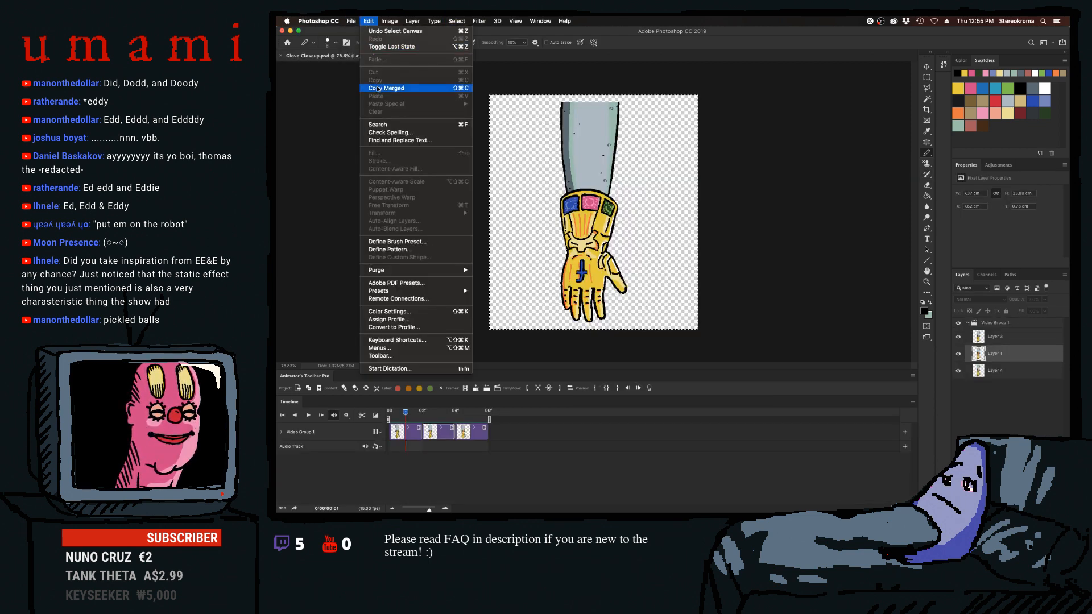
pyautogui.click(463, 59)
pyautogui.click(462, 58)
pyautogui.press('super+v')
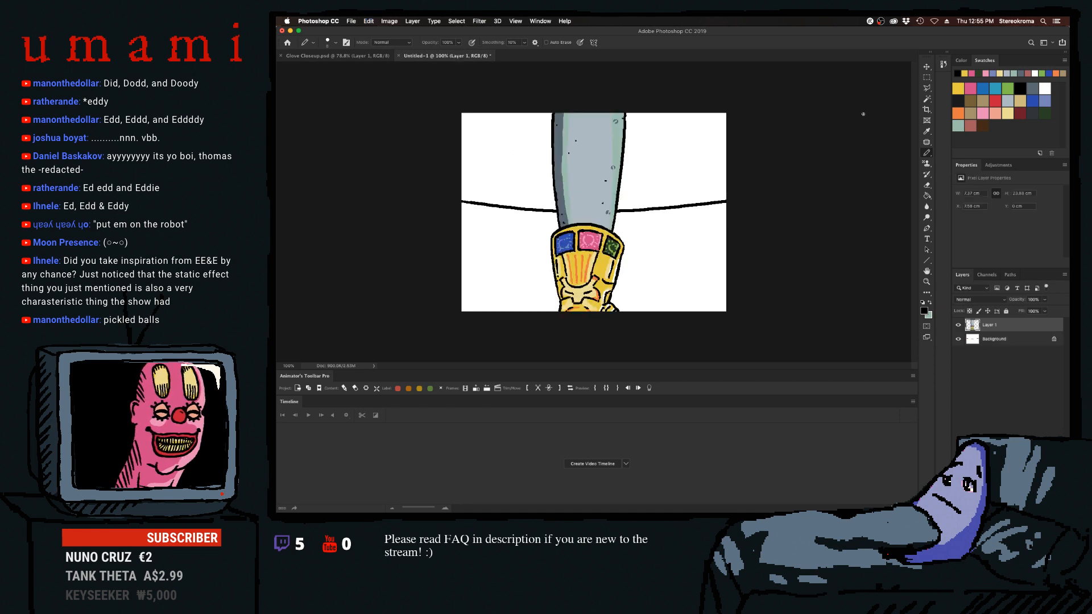
pyautogui.press('v')
pyautogui.moveTo(573, 264); pyautogui.dragTo(557, 91)
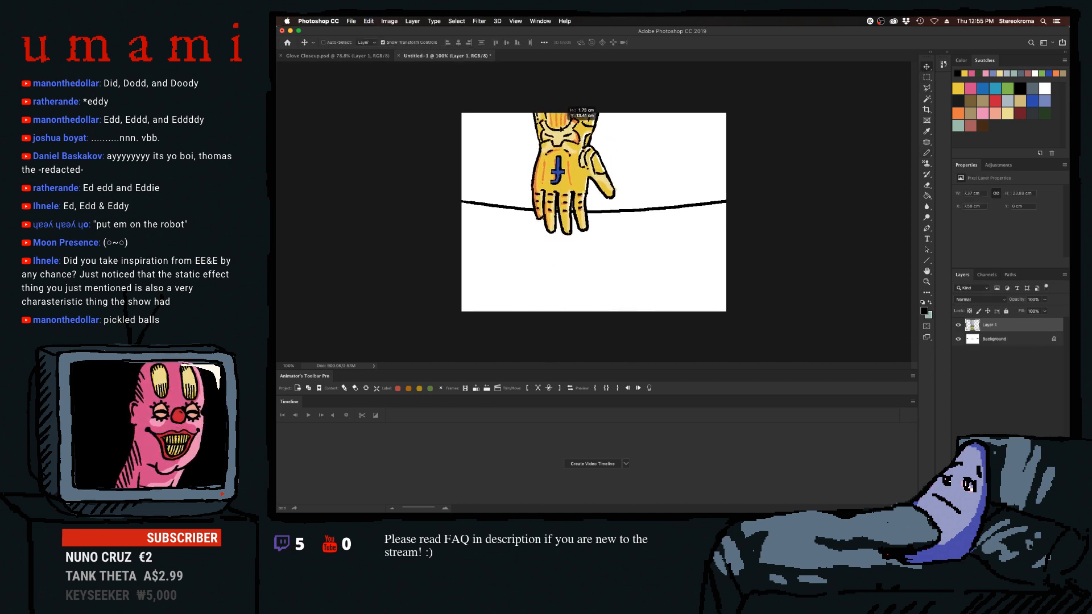
pyautogui.moveTo(562, 130); pyautogui.dragTo(578, 190)
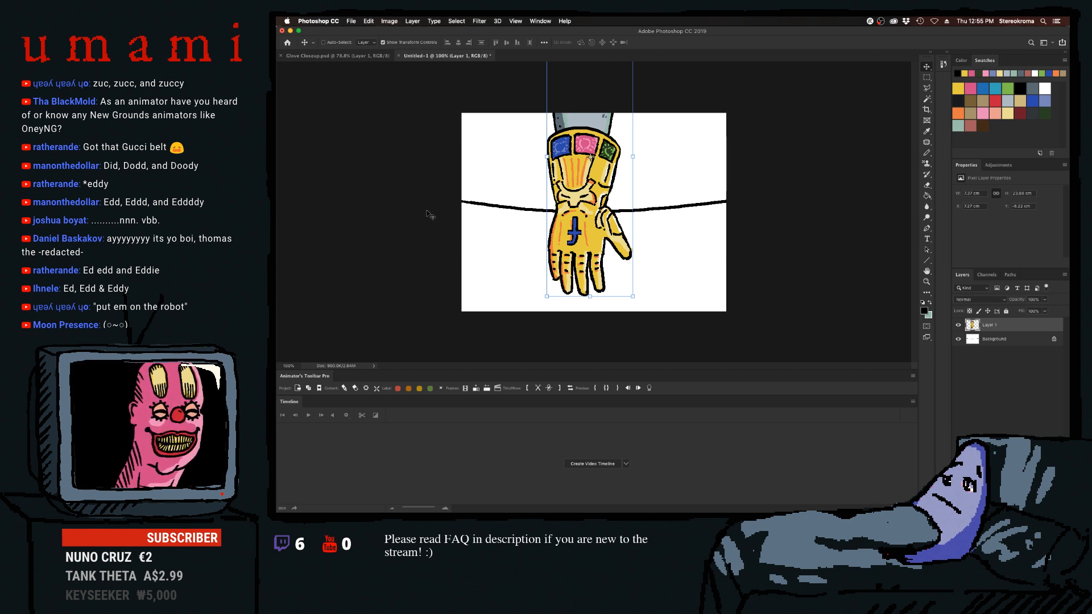
# Check the wide shot in Premiere Pro, and back in Photoshop hide the glove layer and add an empty layer above the Background.
pyautogui.click(685, 499)
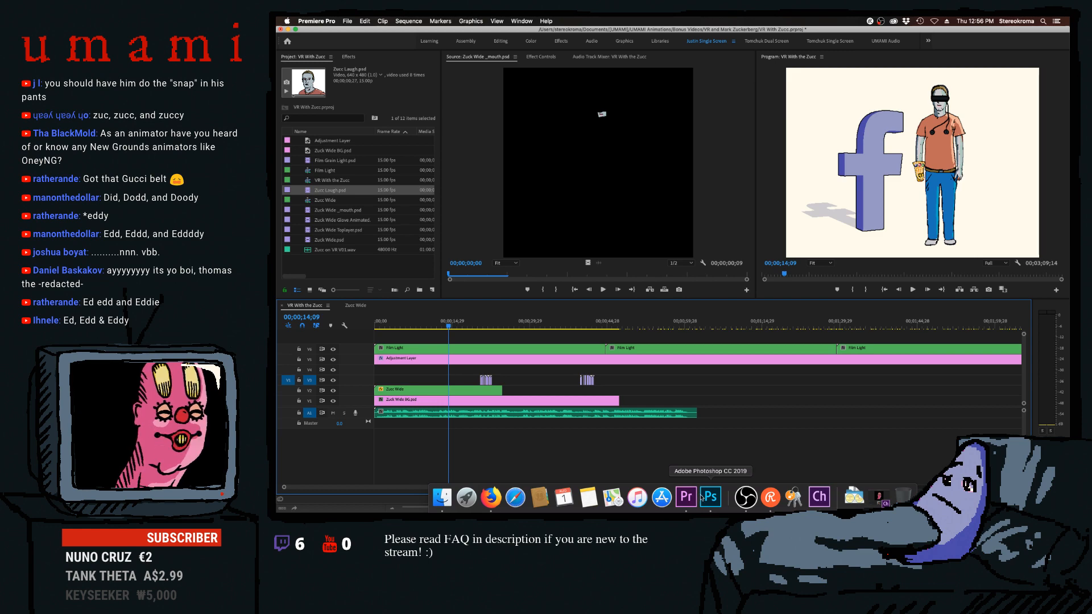
pyautogui.click(709, 505)
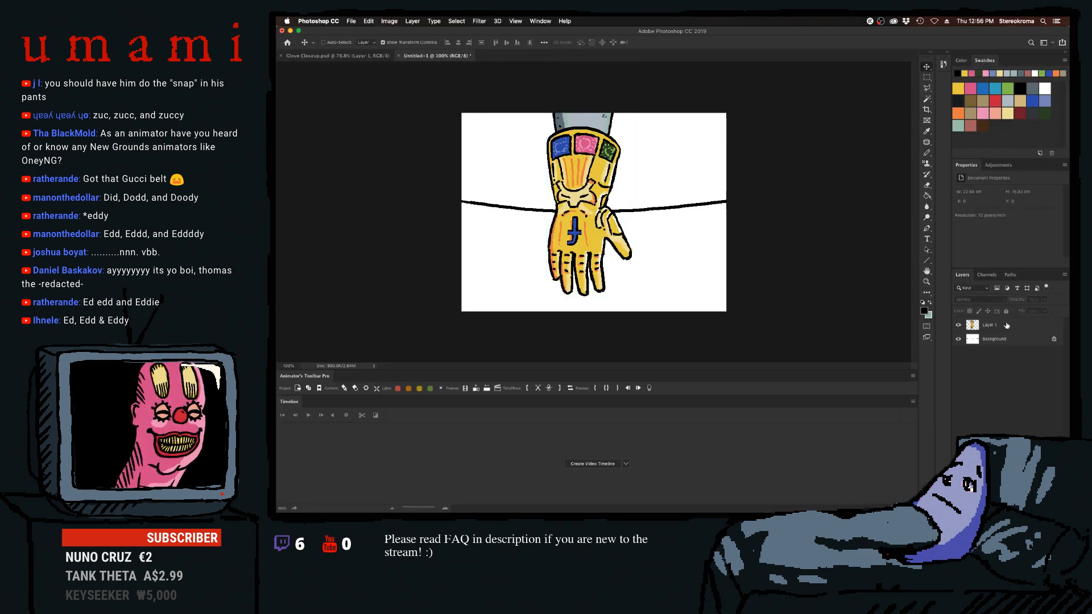
pyautogui.click(958, 325)
pyautogui.click(995, 341)
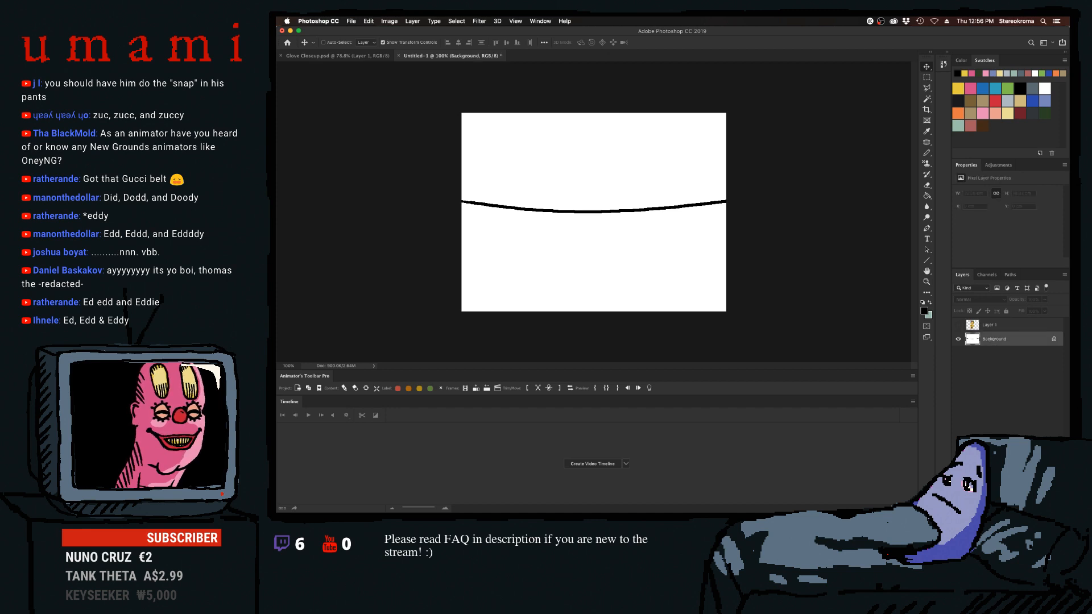
pyautogui.click(1031, 507)
# Paint over the curved black line on the Background layer in white with an enlarged Pencil.
pyautogui.click(995, 354)
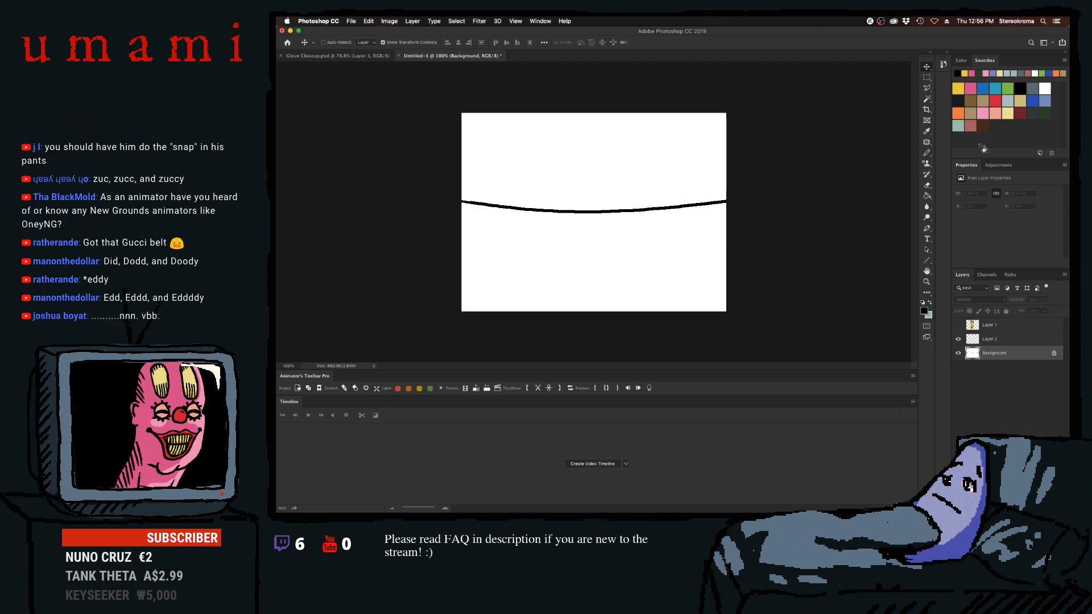
pyautogui.click(1044, 88)
pyautogui.click(927, 153)
pyautogui.press(']')
pyautogui.press(']')
pyautogui.press(']')
pyautogui.press(']')
pyautogui.press(']')
pyautogui.press(']')
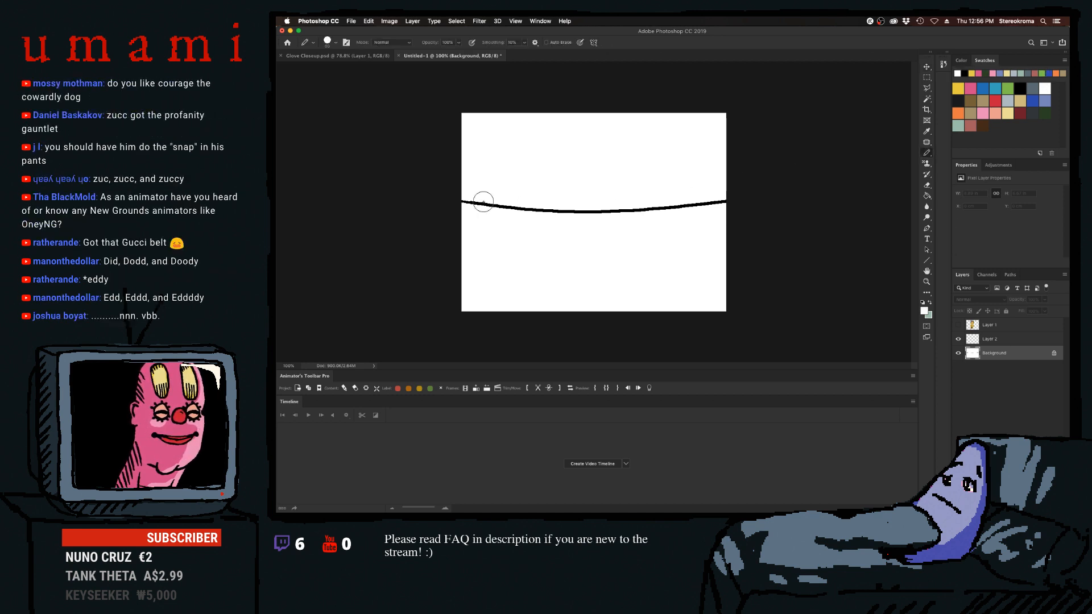
pyautogui.moveTo(482, 204)
pyautogui.mouseDown()
pyautogui.moveTo(665, 214)
pyautogui.moveTo(739, 199)
pyautogui.mouseUp()
# Draw a shallow upward-curving black line across the middle of the Background with a small Pencil, undoing and redrawing unsatisfactory strokes.
pyautogui.click(1020, 89)
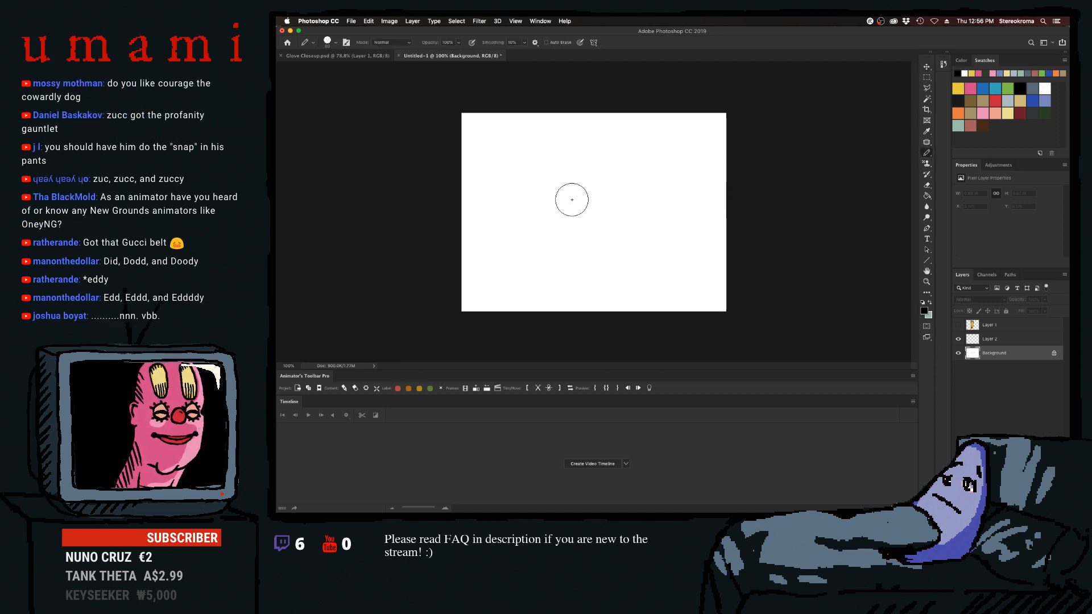
pyautogui.press('[')
pyautogui.press('[')
pyautogui.press('[')
pyautogui.press('[')
pyautogui.press('[')
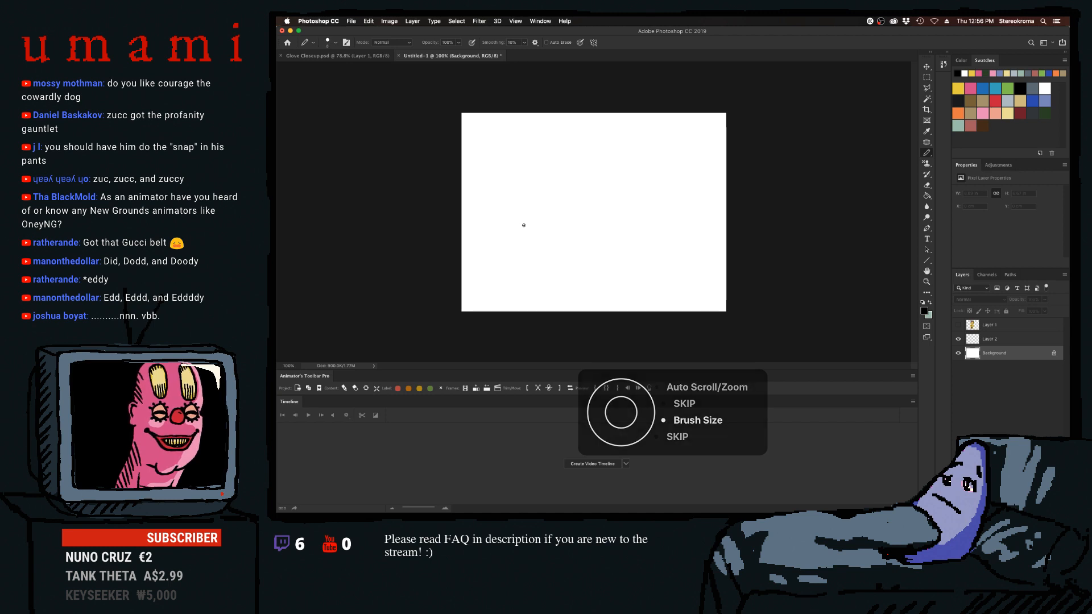
pyautogui.moveTo(508, 221)
pyautogui.mouseDown()
pyautogui.moveTo(633, 227)
pyautogui.moveTo(668, 215)
pyautogui.mouseUp()
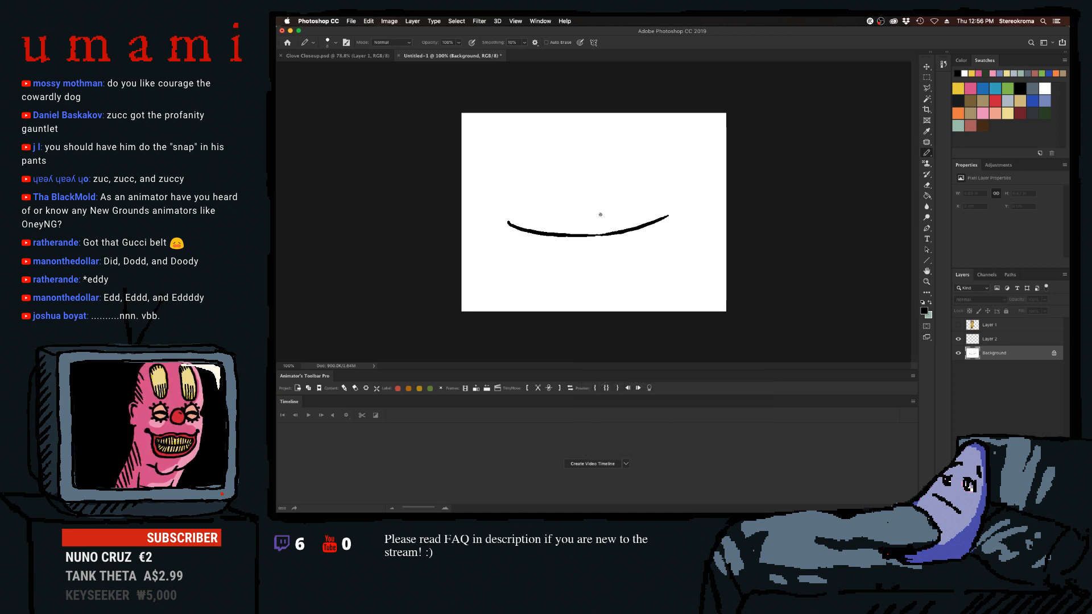
pyautogui.press('super+z')
pyautogui.moveTo(500, 217); pyautogui.dragTo(660, 215)
pyautogui.press('super+z')
pyautogui.moveTo(504, 217)
pyautogui.mouseDown()
pyautogui.moveTo(533, 231)
pyautogui.moveTo(651, 223)
pyautogui.mouseUp()
pyautogui.press('super+z')
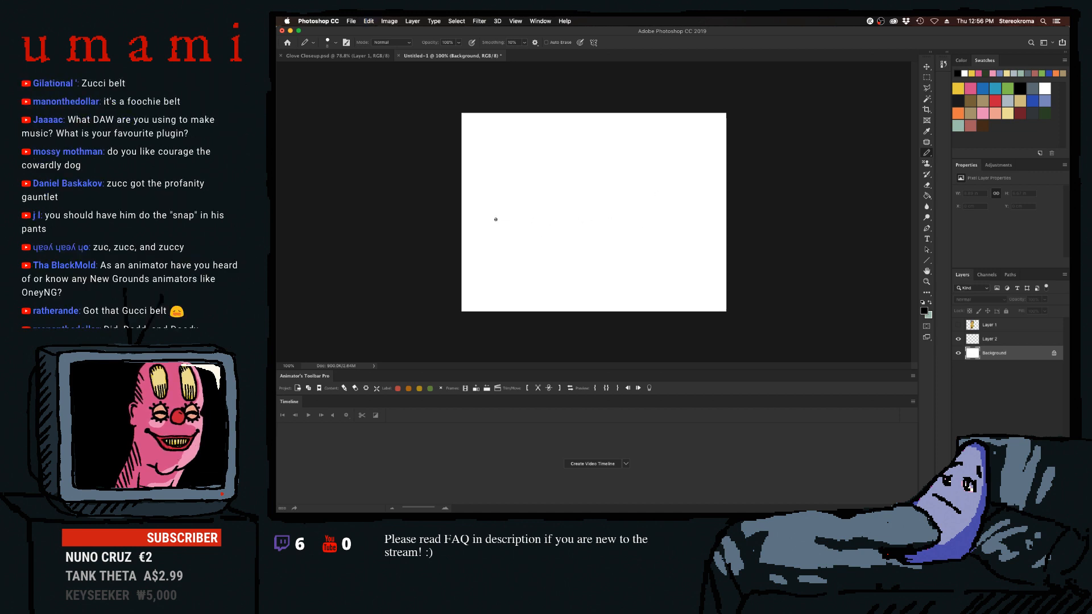
pyautogui.moveTo(495, 219); pyautogui.dragTo(660, 219)
pyautogui.press('super+z')
pyautogui.moveTo(511, 223); pyautogui.dragTo(657, 221)
pyautogui.press('super+z')
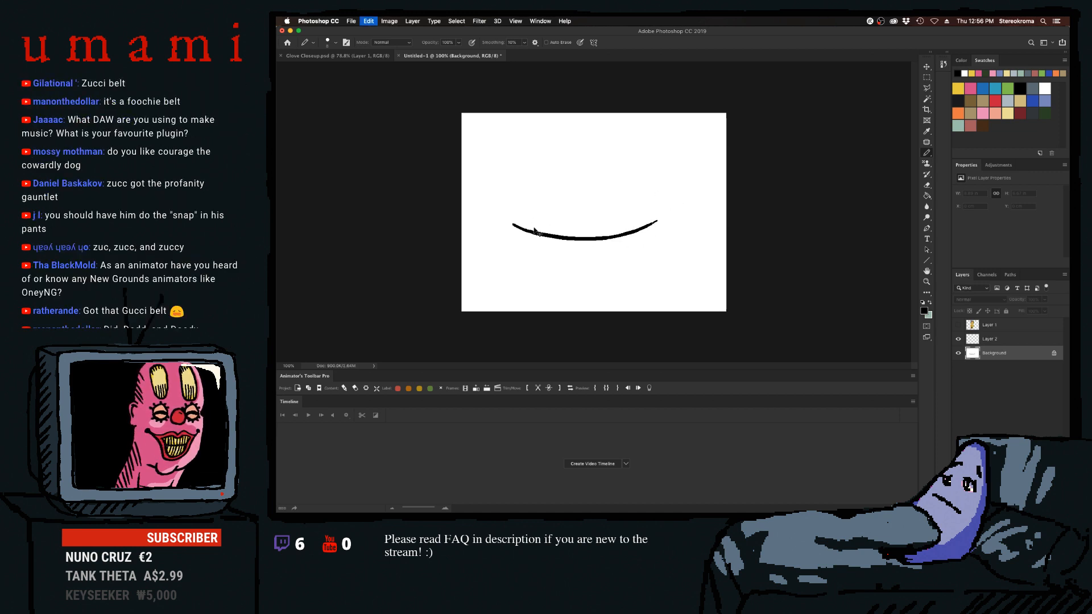
pyautogui.moveTo(504, 222)
pyautogui.mouseDown()
pyautogui.moveTo(611, 242)
pyautogui.moveTo(670, 222)
pyautogui.mouseUp()
pyautogui.press('super+z')
pyautogui.moveTo(504, 219)
pyautogui.mouseDown()
pyautogui.moveTo(681, 212)
pyautogui.moveTo(660, 207)
pyautogui.moveTo(645, 224)
pyautogui.moveTo(671, 210)
pyautogui.mouseUp()
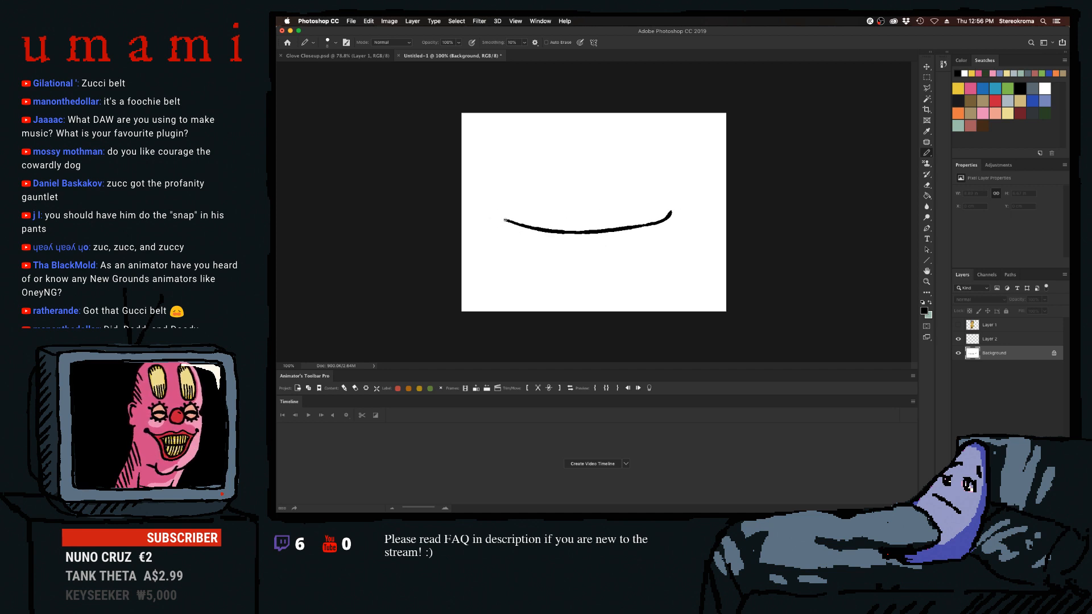
# Draw a second curved black line just above the first one and join their ends into a narrow strip.
pyautogui.moveTo(504, 221); pyautogui.dragTo(653, 215)
pyautogui.press('super+z')
pyautogui.moveTo(501, 206)
pyautogui.mouseDown()
pyautogui.moveTo(615, 220)
pyautogui.moveTo(665, 209)
pyautogui.mouseUp()
pyautogui.press('super+z')
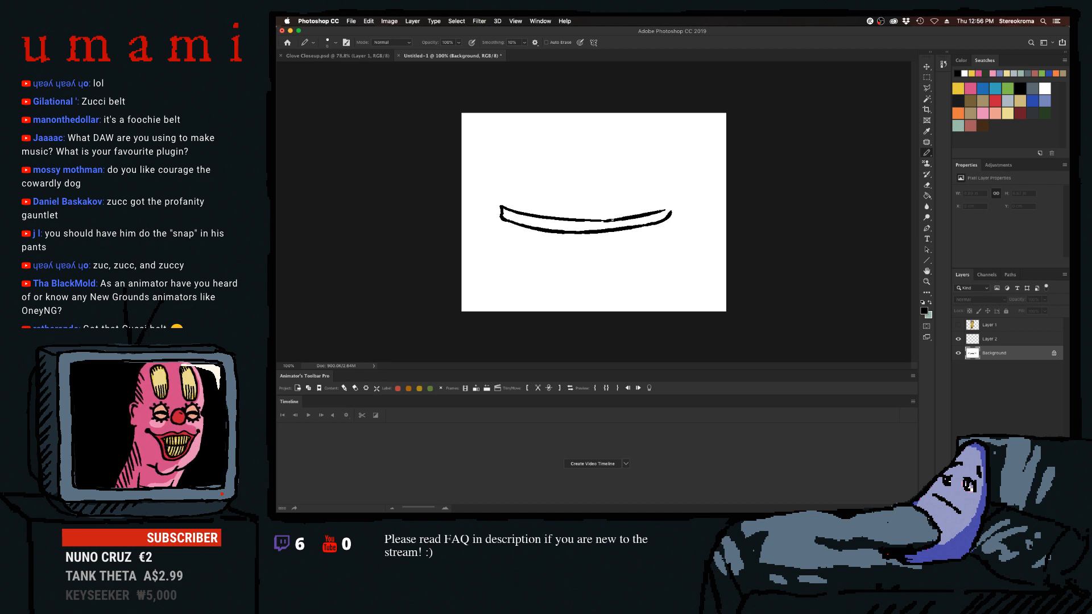
# Show the glove layer briefly to compare it with the curved strip, hide it again, and undo the last stroke.
pyautogui.click(959, 324)
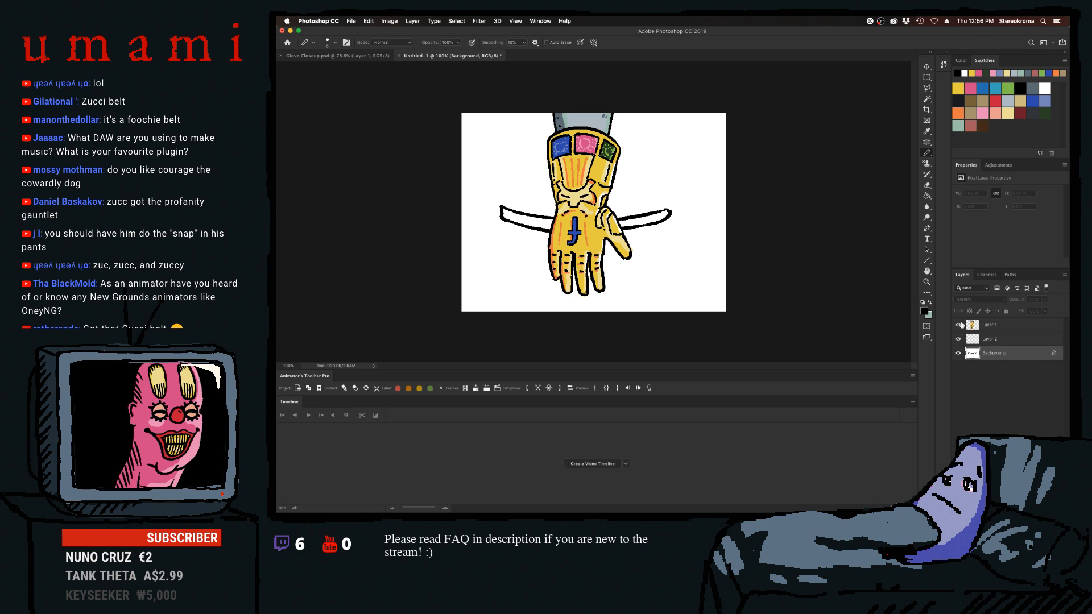
pyautogui.click(958, 324)
pyautogui.press('super+z')
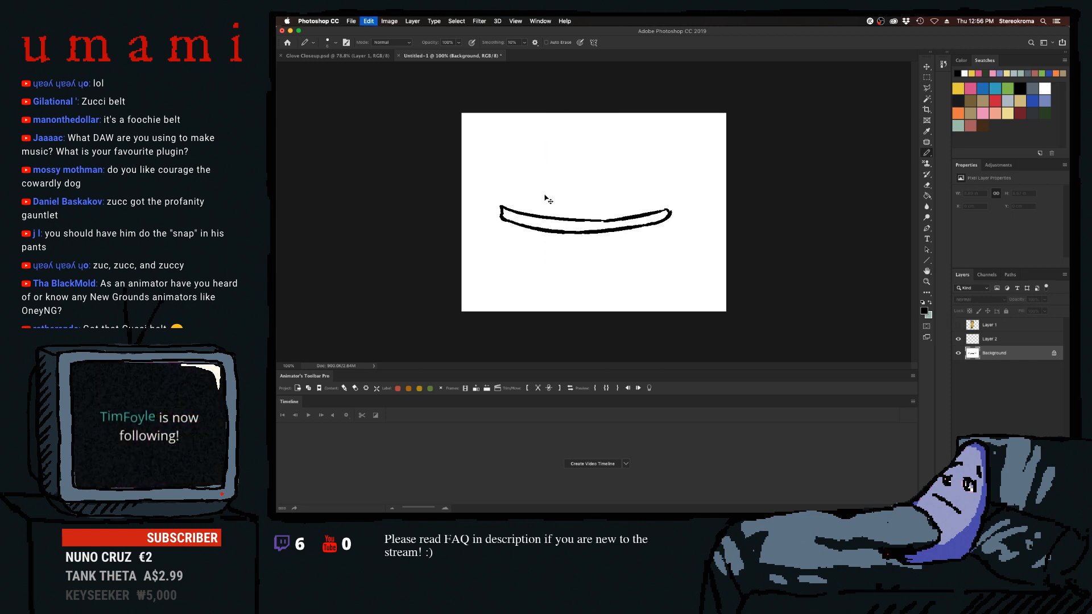
# Undo the curved strip drawn on the Background layer and switch to Layer 2.
pyautogui.press('super+z')
pyautogui.press('super+z')
pyautogui.press('super+z')
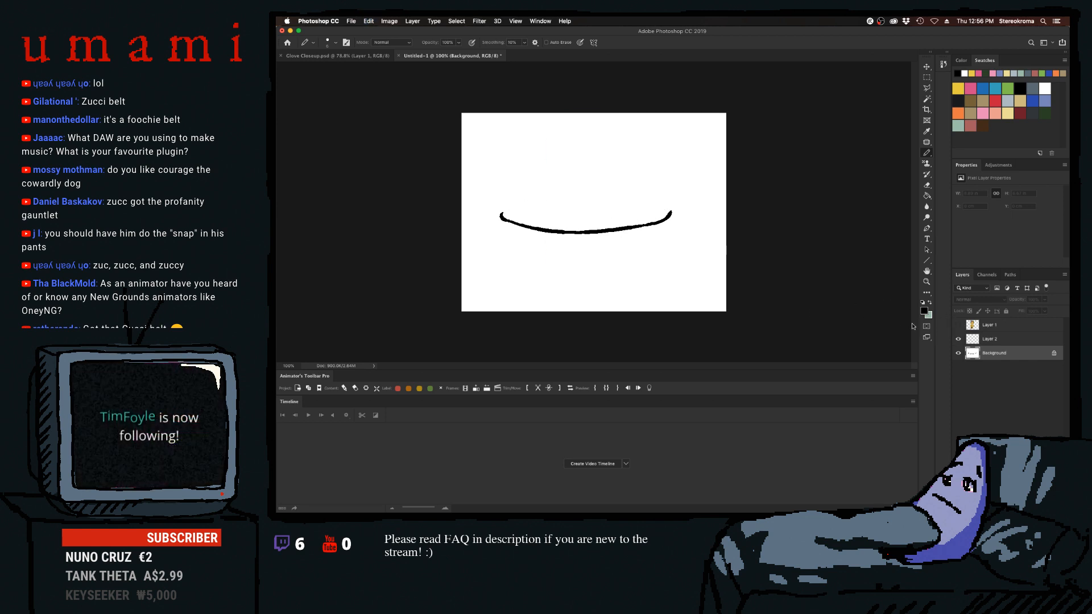
pyautogui.click(1009, 341)
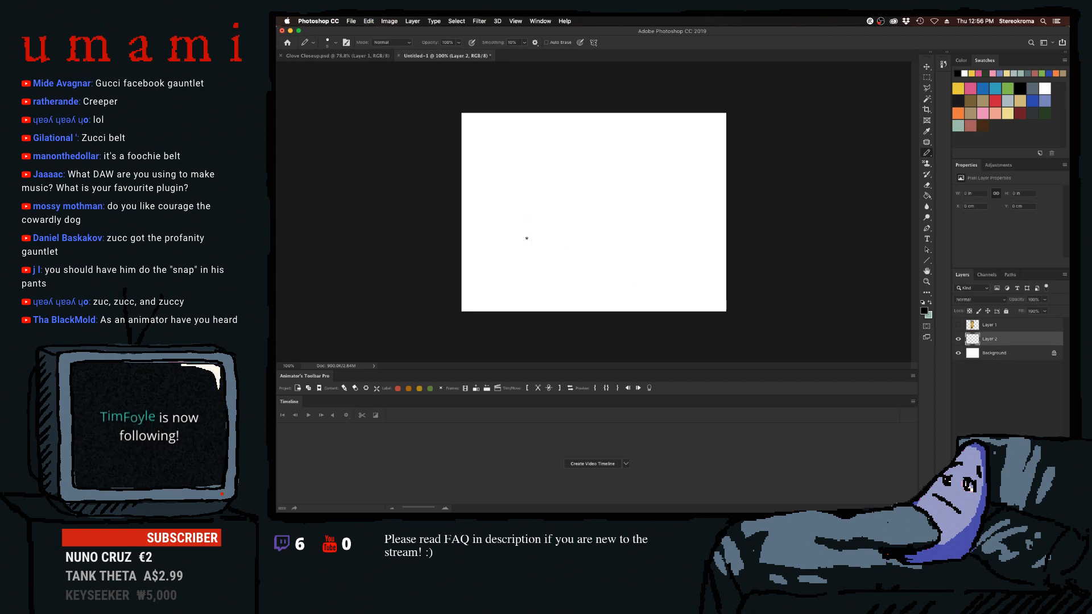
# Draw a shallow upward-curving black line across the middle of Layer 2 with small hooked ends, undoing and redrawing unsatisfactory strokes.
pyautogui.click(497, 213)
pyautogui.moveTo(494, 209); pyautogui.dragTo(675, 215)
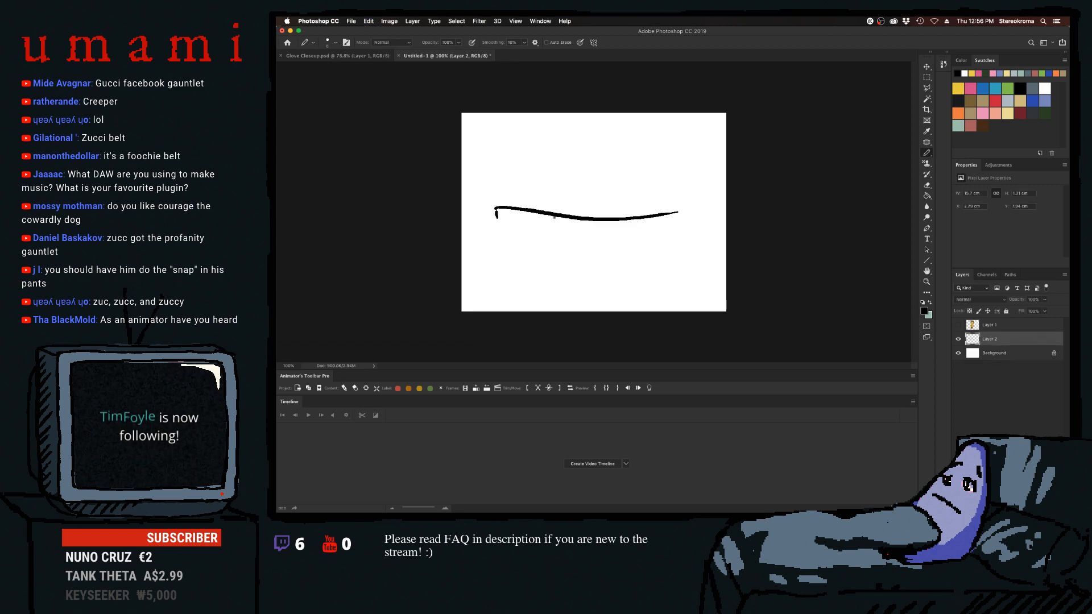
pyautogui.press('super+z')
pyautogui.moveTo(492, 211)
pyautogui.mouseDown()
pyautogui.moveTo(593, 218)
pyautogui.moveTo(669, 205)
pyautogui.mouseUp()
pyautogui.press('super+z')
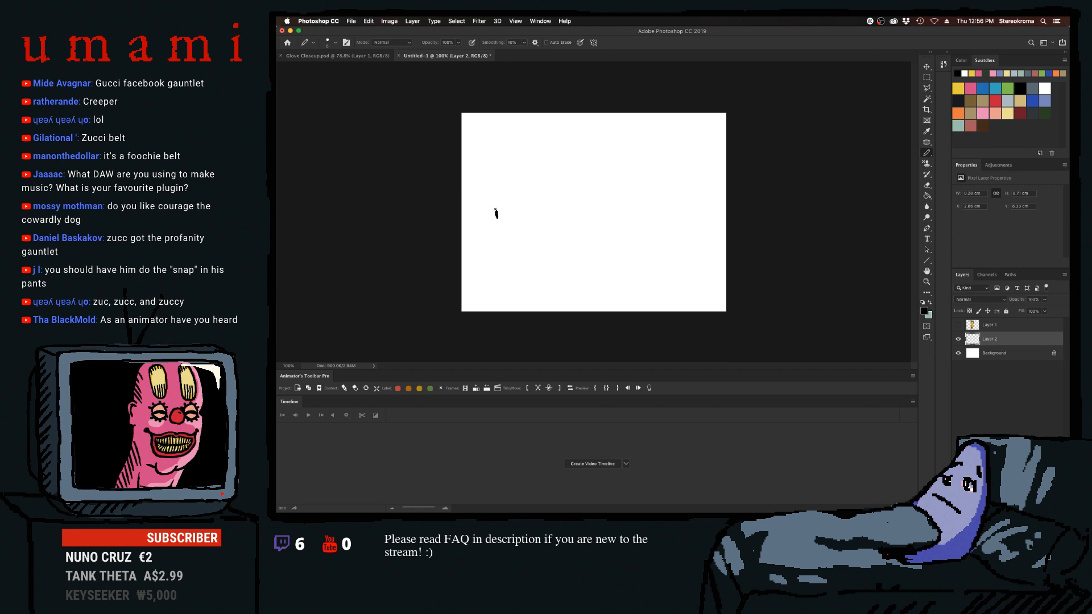
pyautogui.moveTo(493, 209); pyautogui.dragTo(703, 212)
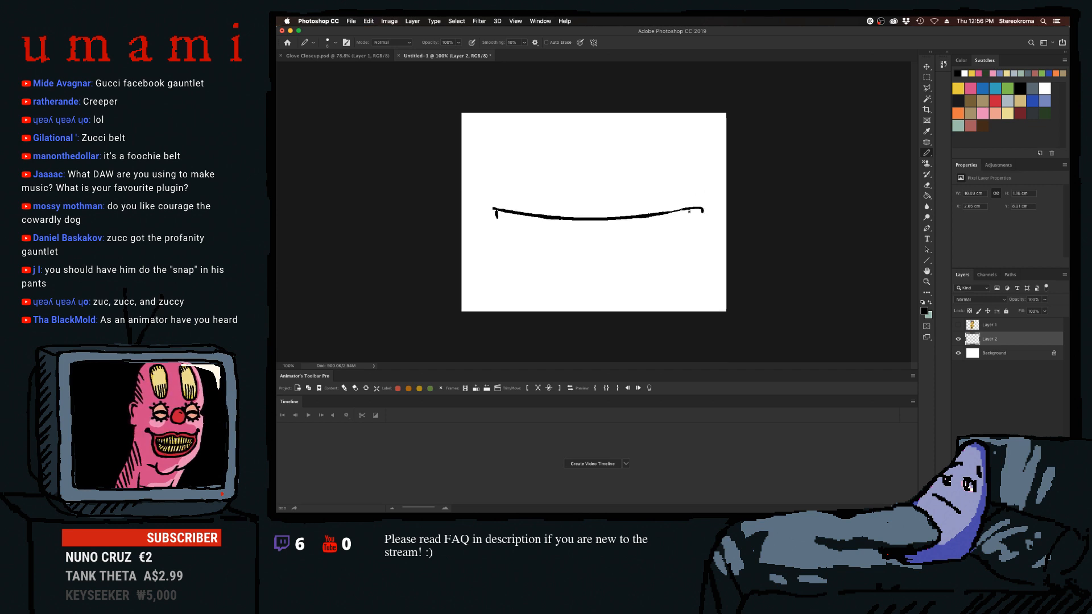
# Draw a parallel curved line just below the first one to close a narrow strip, undoing and redrawing until it fits.
pyautogui.moveTo(496, 213); pyautogui.dragTo(687, 227)
pyautogui.press('super+z')
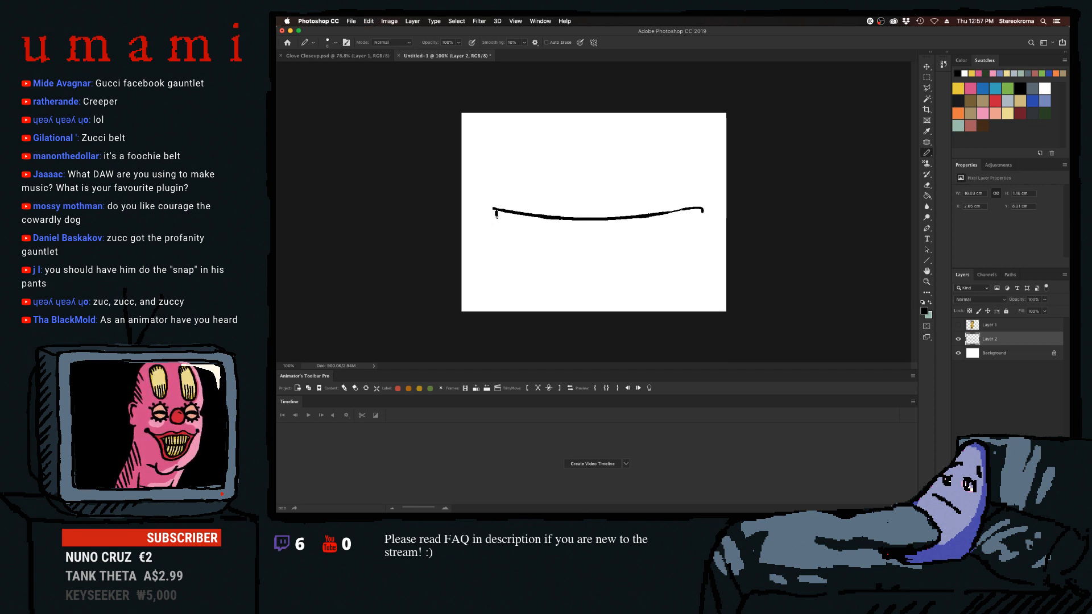
pyautogui.moveTo(496, 214); pyautogui.dragTo(681, 223)
pyautogui.press('super+z')
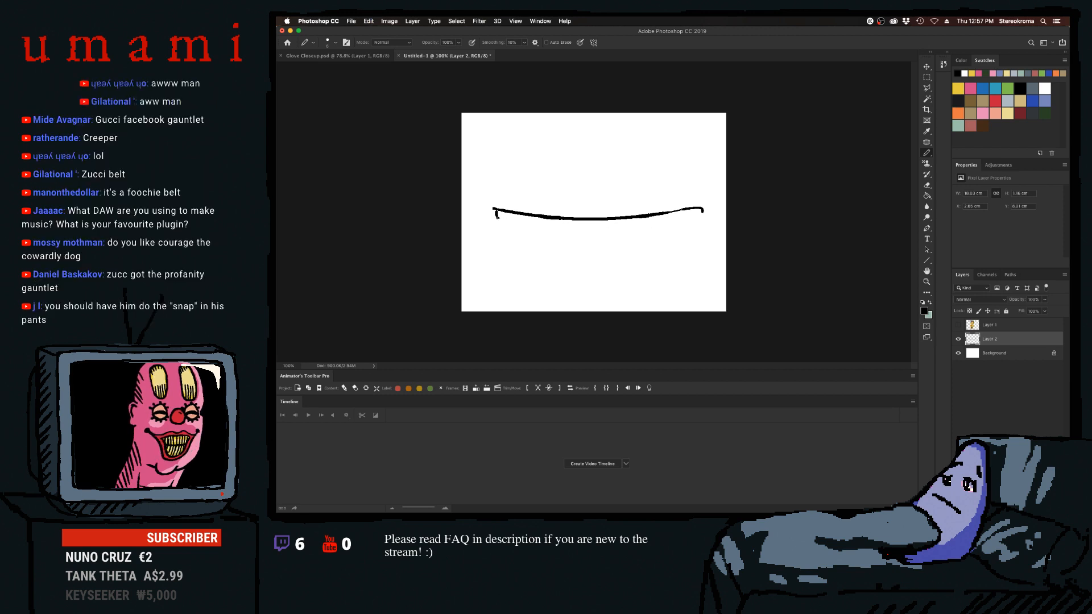
pyautogui.moveTo(496, 216); pyautogui.dragTo(693, 212)
pyautogui.press('super+z')
pyautogui.moveTo(496, 215); pyautogui.dragTo(695, 211)
pyautogui.press('super+z')
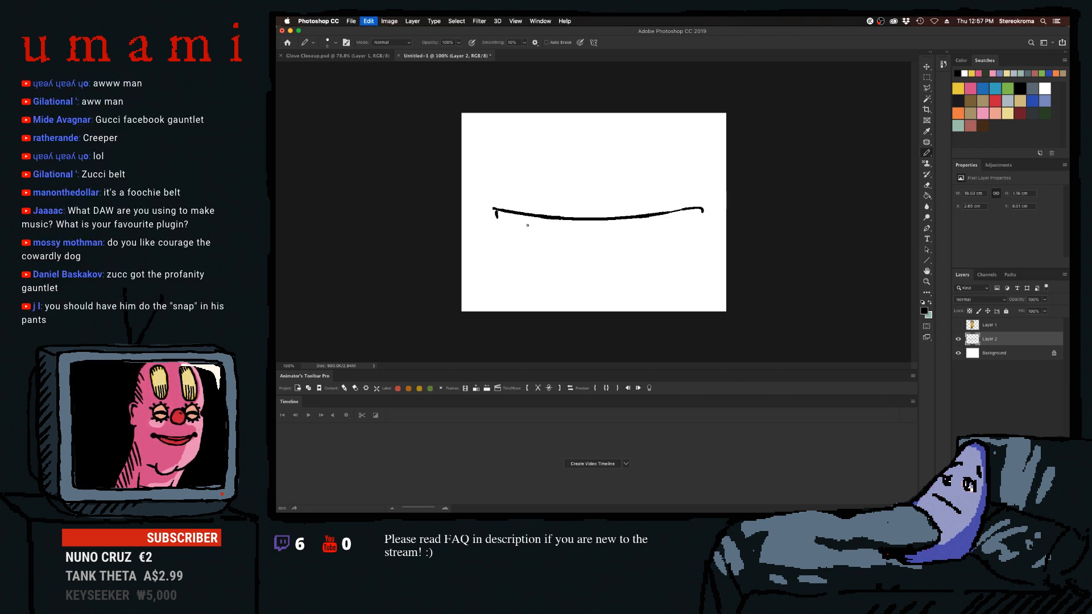
pyautogui.moveTo(496, 216); pyautogui.dragTo(685, 222)
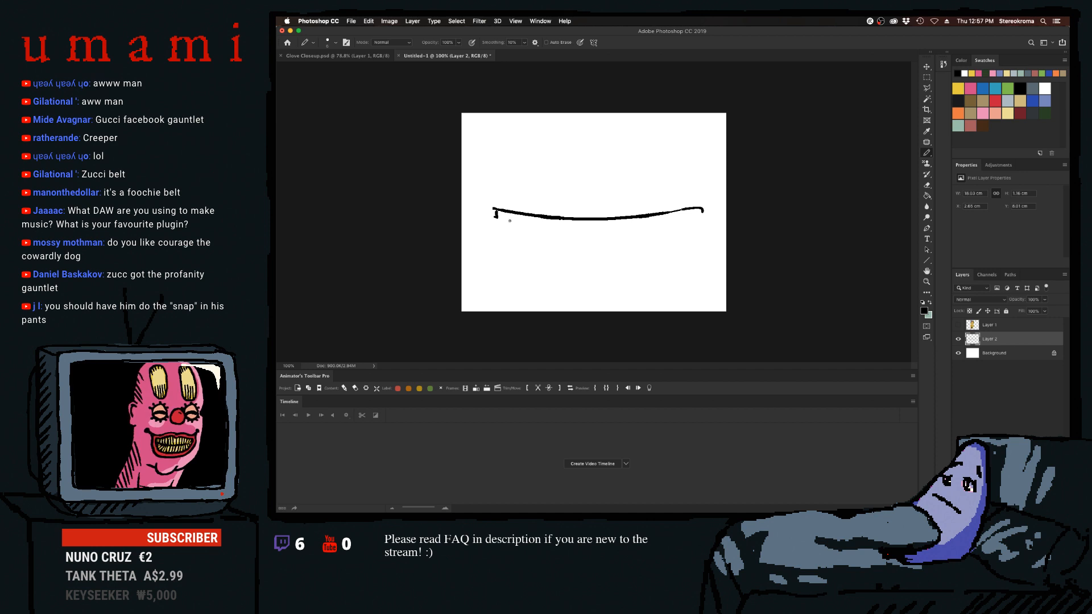
pyautogui.moveTo(496, 212); pyautogui.dragTo(640, 223)
pyautogui.press('super+z')
pyautogui.moveTo(496, 211)
pyautogui.mouseDown()
pyautogui.moveTo(676, 222)
pyautogui.moveTo(702, 213)
pyautogui.mouseUp()
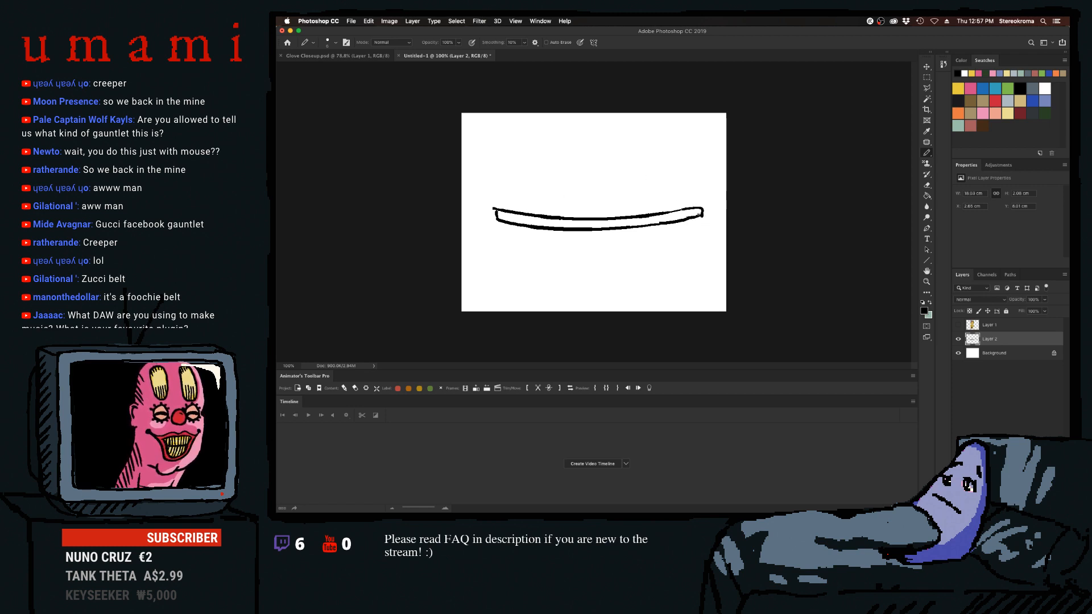
# Move the strip slightly to the left and use the Pencil tool to clean up the overhang at its left end.
pyautogui.click(926, 66)
pyautogui.moveTo(626, 232)
pyautogui.mouseDown()
pyautogui.moveTo(619, 246)
pyautogui.moveTo(621, 233)
pyautogui.mouseUp()
pyautogui.click(926, 75)
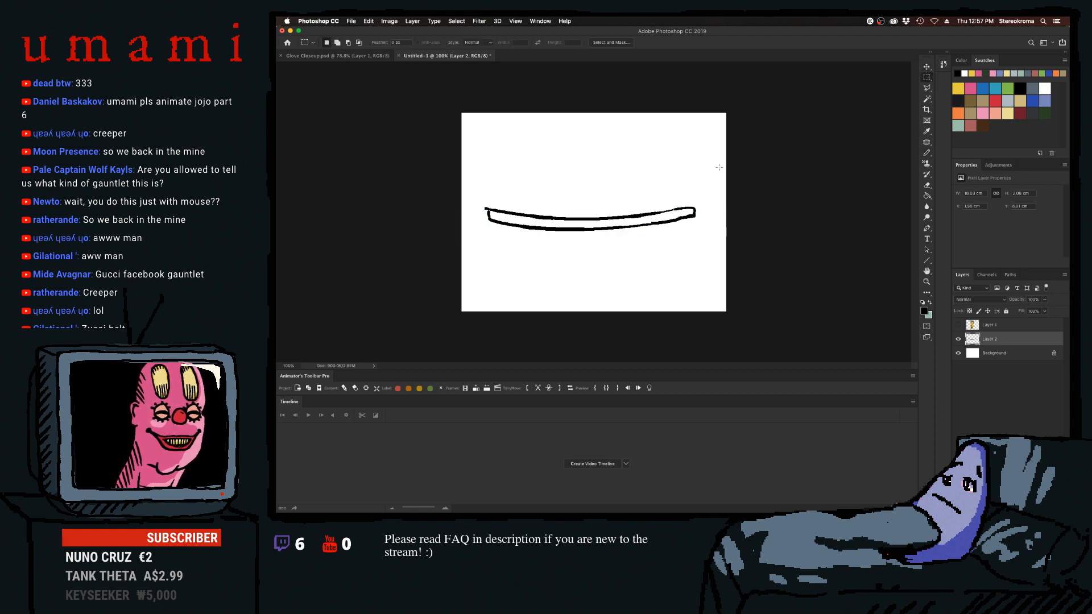
pyautogui.click(927, 152)
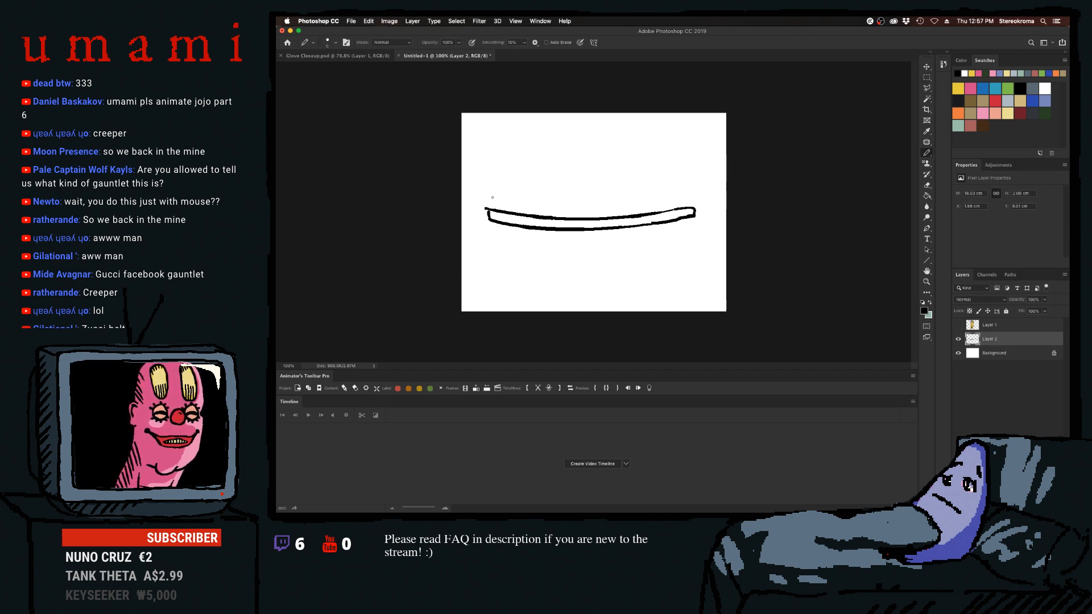
pyautogui.moveTo(486, 205); pyautogui.dragTo(486, 213)
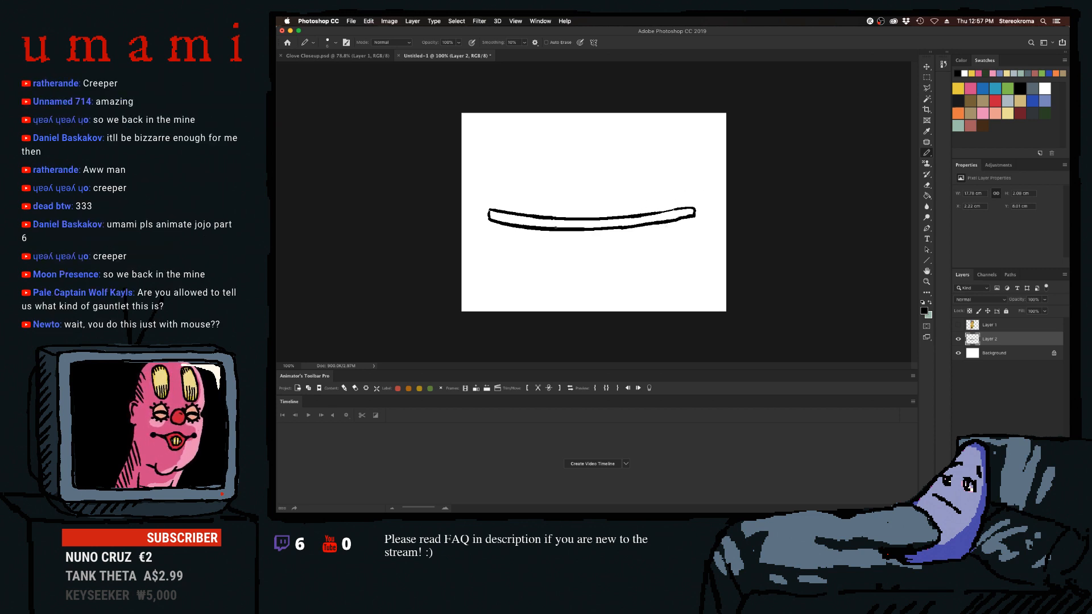
# Thicken the strip's lower edge with black Pencil strokes, undoing the unsatisfactory ones.
pyautogui.moveTo(583, 230); pyautogui.dragTo(643, 229)
pyautogui.hotkey('ctrl', 'z')
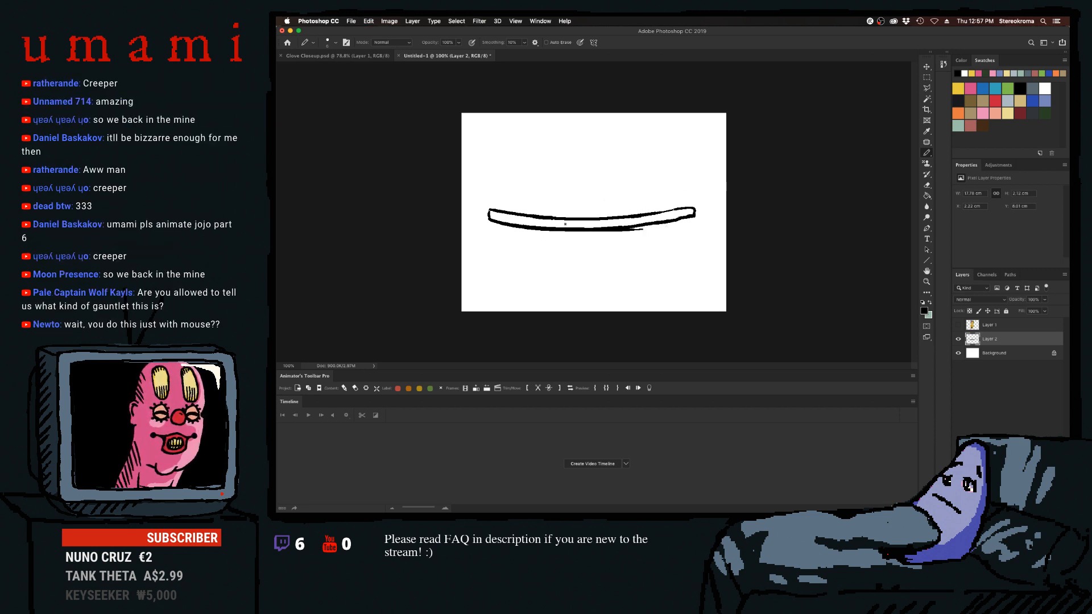
pyautogui.hotkey('ctrl', 'z')
pyautogui.moveTo(521, 230)
pyautogui.mouseDown()
pyautogui.moveTo(727, 206)
pyautogui.moveTo(687, 218)
pyautogui.mouseUp()
pyautogui.hotkey('ctrl', 'z')
pyautogui.moveTo(488, 218)
pyautogui.mouseDown()
pyautogui.moveTo(543, 226)
pyautogui.moveTo(519, 225)
pyautogui.mouseUp()
pyautogui.hotkey('ctrl', 'z')
pyautogui.hotkey('ctrl', 'z')
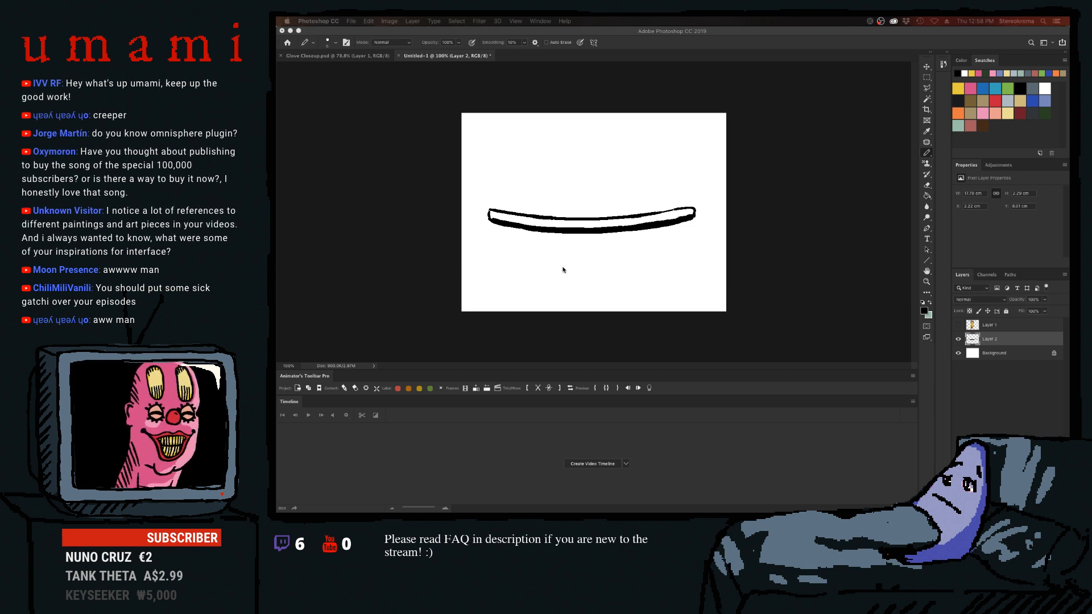
# Enlarge the Pencil and trim the inside of the strip's thick lower edge to thin it, repeatedly undoing and retrying the strokes.
pyautogui.click(558, 226)
pyautogui.press(']')
pyautogui.press(']')
pyautogui.press(']')
pyautogui.press(']')
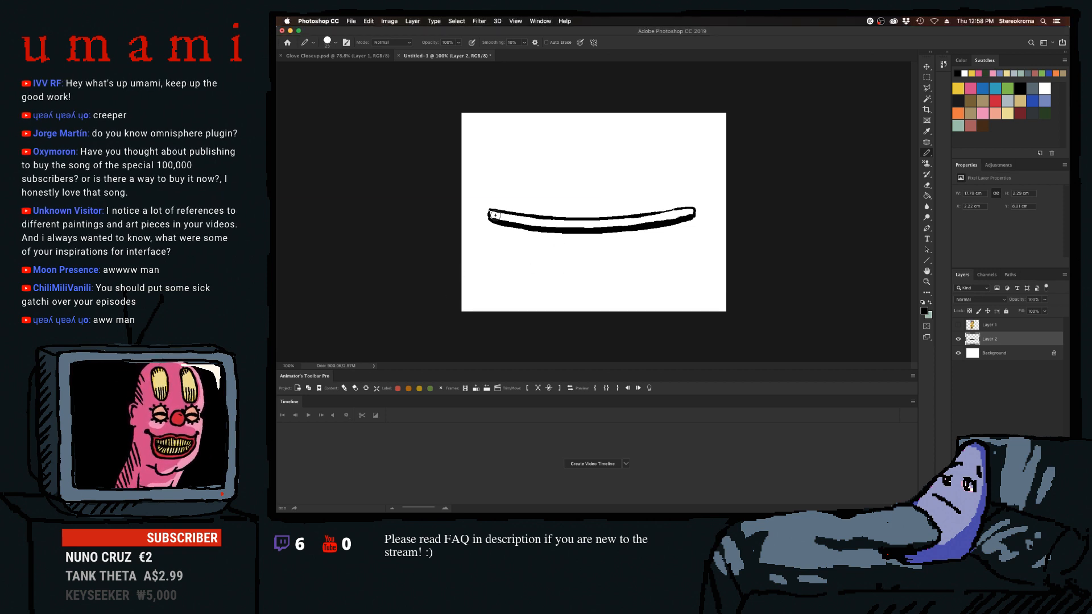
pyautogui.moveTo(496, 217); pyautogui.dragTo(594, 222)
pyautogui.press('super+z')
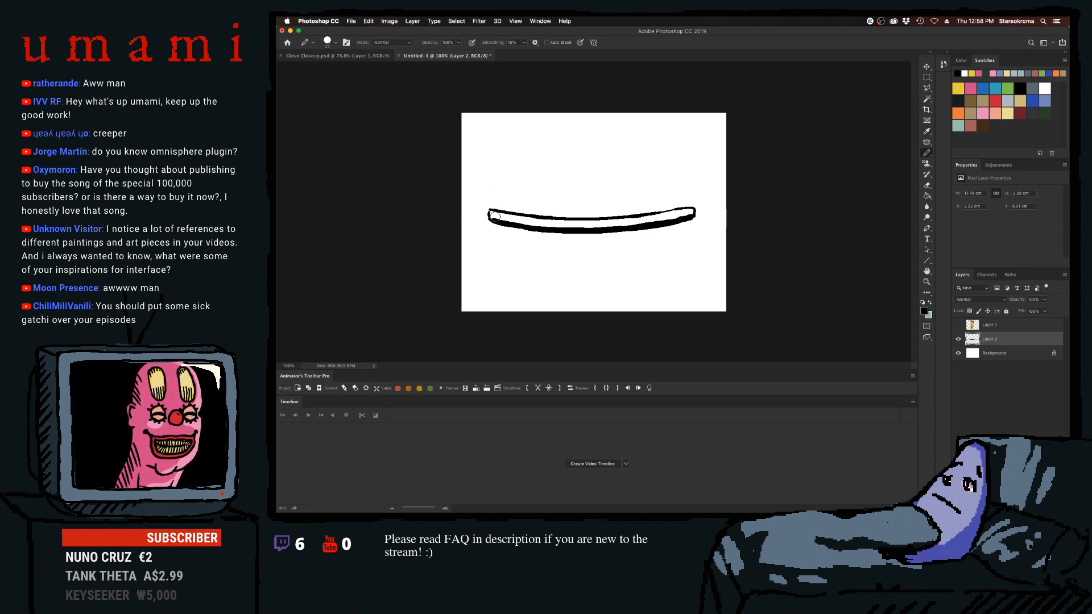
pyautogui.moveTo(496, 218); pyautogui.dragTo(606, 215)
pyautogui.press('super+z')
pyautogui.press('super+z')
pyautogui.press('super+z')
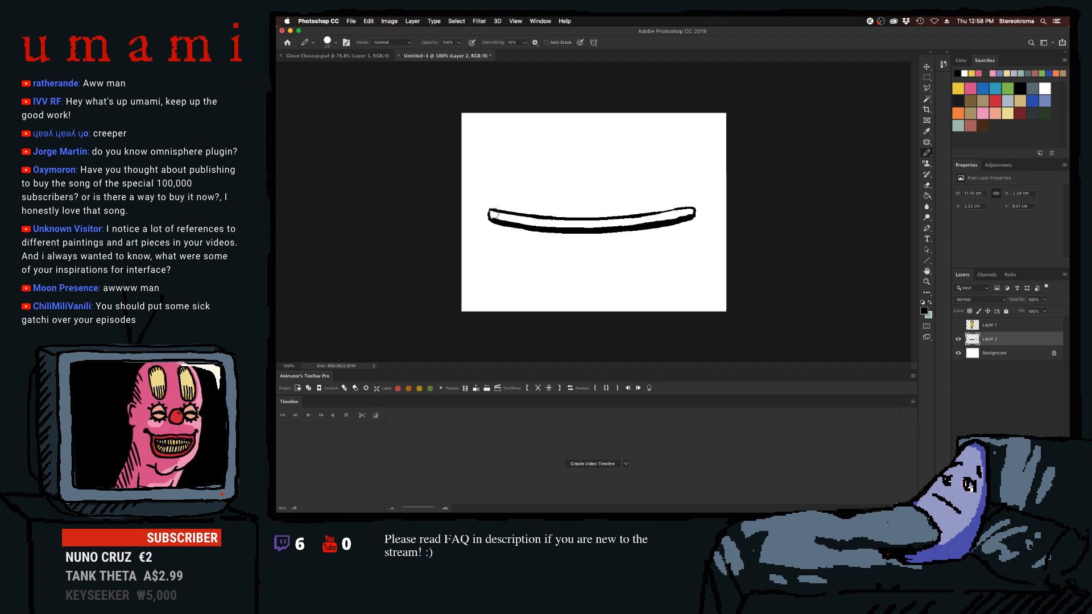
pyautogui.moveTo(492, 216)
pyautogui.mouseDown()
pyautogui.moveTo(572, 224)
pyautogui.moveTo(608, 216)
pyautogui.mouseUp()
pyautogui.press('super+z')
pyautogui.moveTo(520, 218); pyautogui.dragTo(622, 221)
pyautogui.press('super+z')
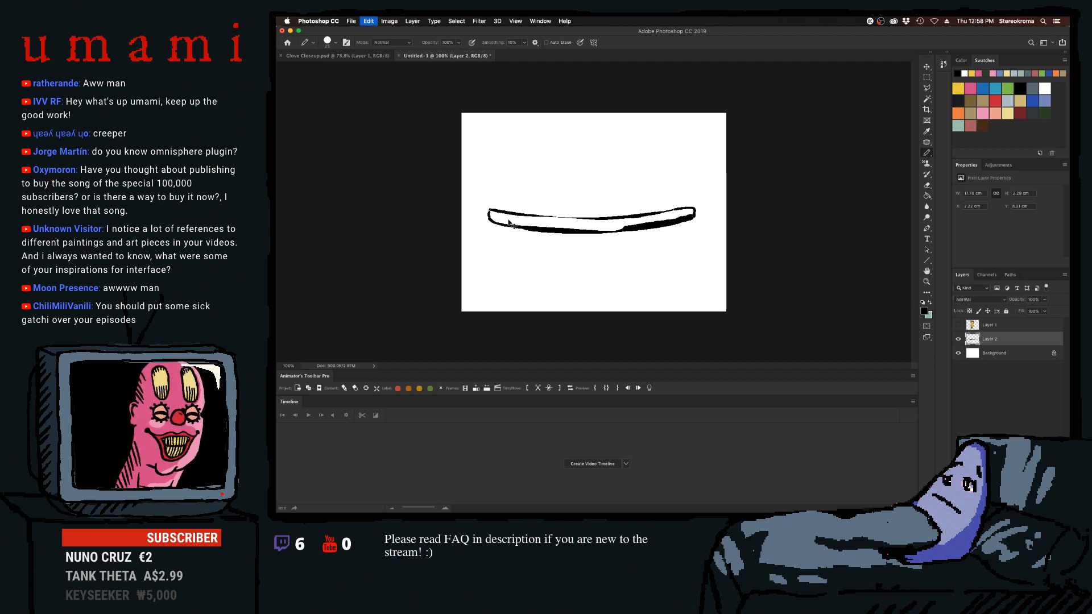
pyautogui.moveTo(534, 222); pyautogui.dragTo(606, 219)
pyautogui.press('super+z')
pyautogui.moveTo(493, 216); pyautogui.dragTo(612, 221)
pyautogui.press('super+z')
pyautogui.moveTo(488, 217); pyautogui.dragTo(618, 225)
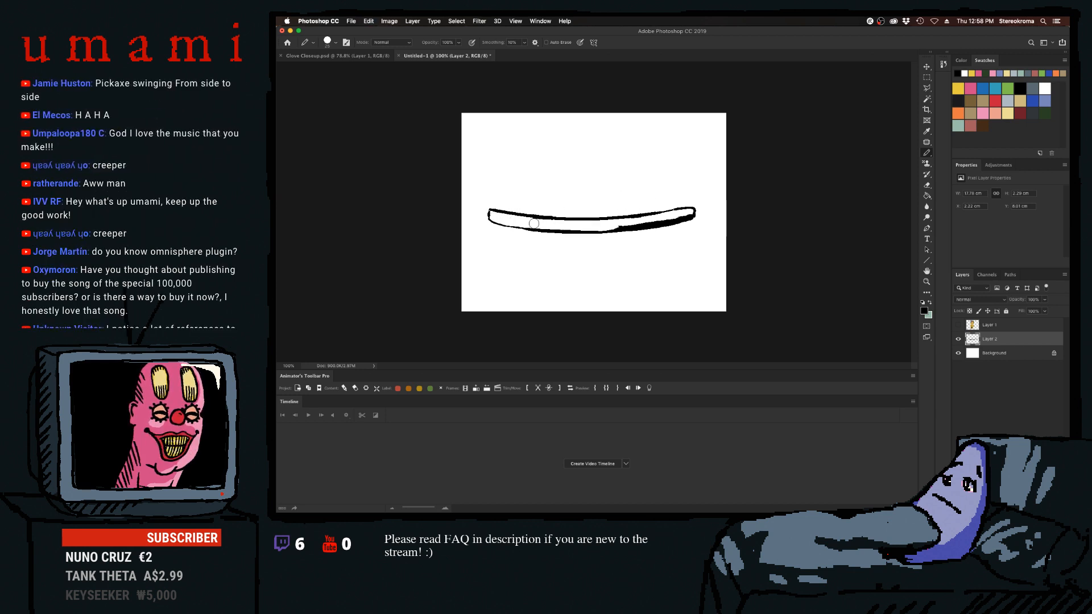
pyautogui.press('super+z')
pyautogui.moveTo(522, 227); pyautogui.dragTo(617, 226)
pyautogui.press('super+z')
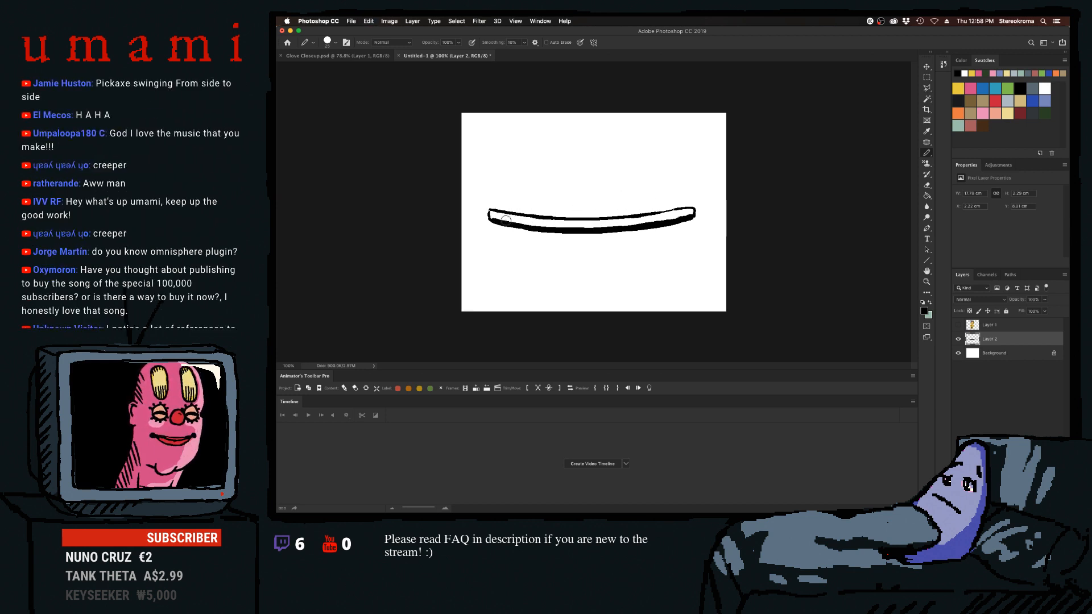
pyautogui.moveTo(522, 226); pyautogui.dragTo(608, 225)
pyautogui.press('super+z')
pyautogui.moveTo(522, 227); pyautogui.dragTo(614, 224)
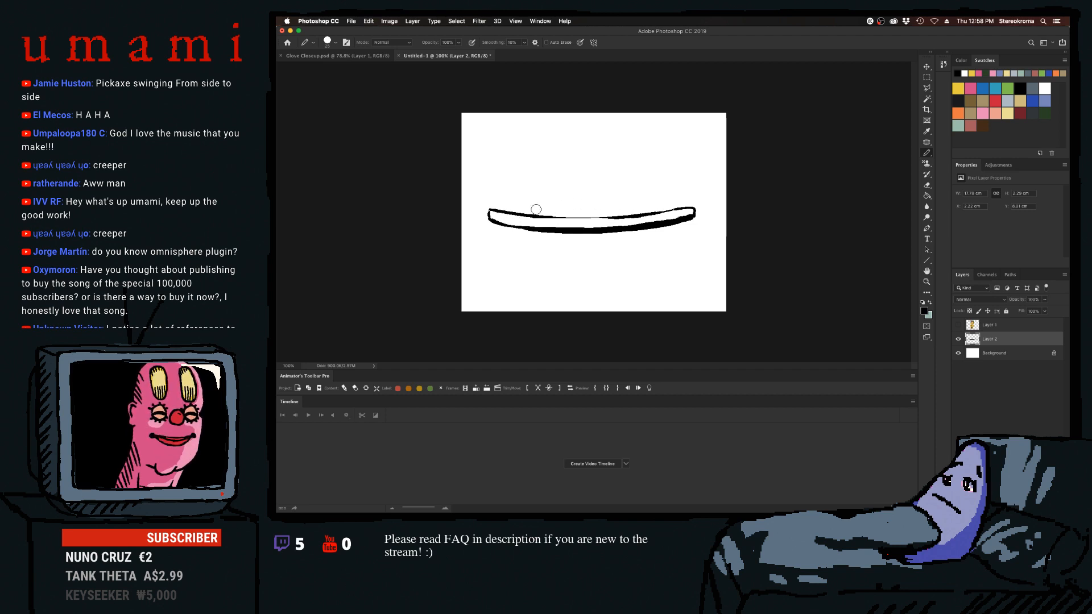
pyautogui.press('super+z')
pyautogui.moveTo(519, 228); pyautogui.dragTo(637, 228)
pyautogui.press('super+z')
pyautogui.moveTo(521, 225); pyautogui.dragTo(622, 219)
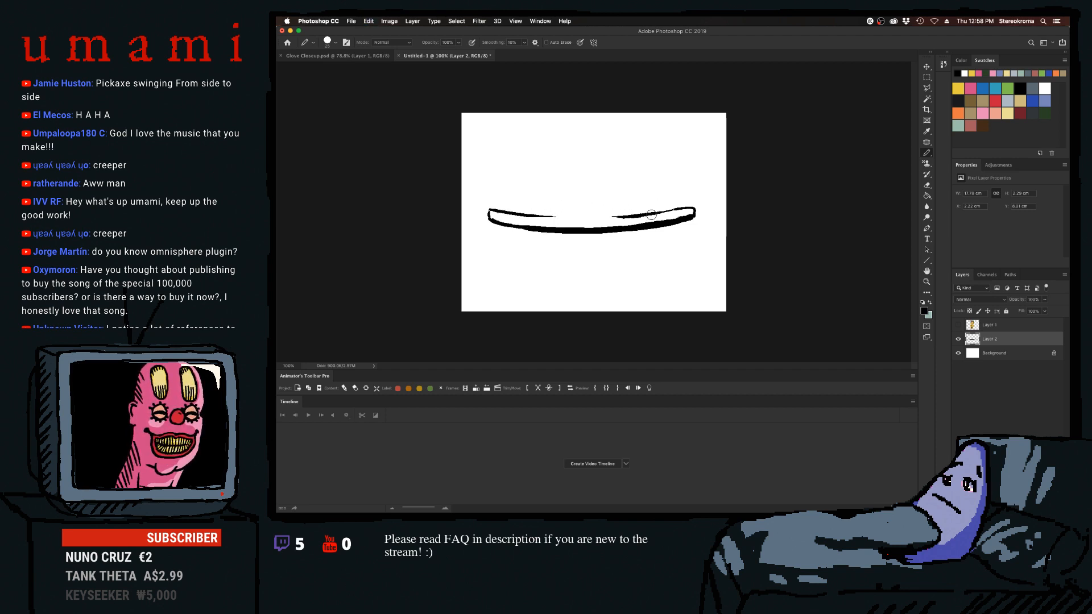
pyautogui.press('super+z')
pyautogui.moveTo(522, 222); pyautogui.dragTo(621, 214)
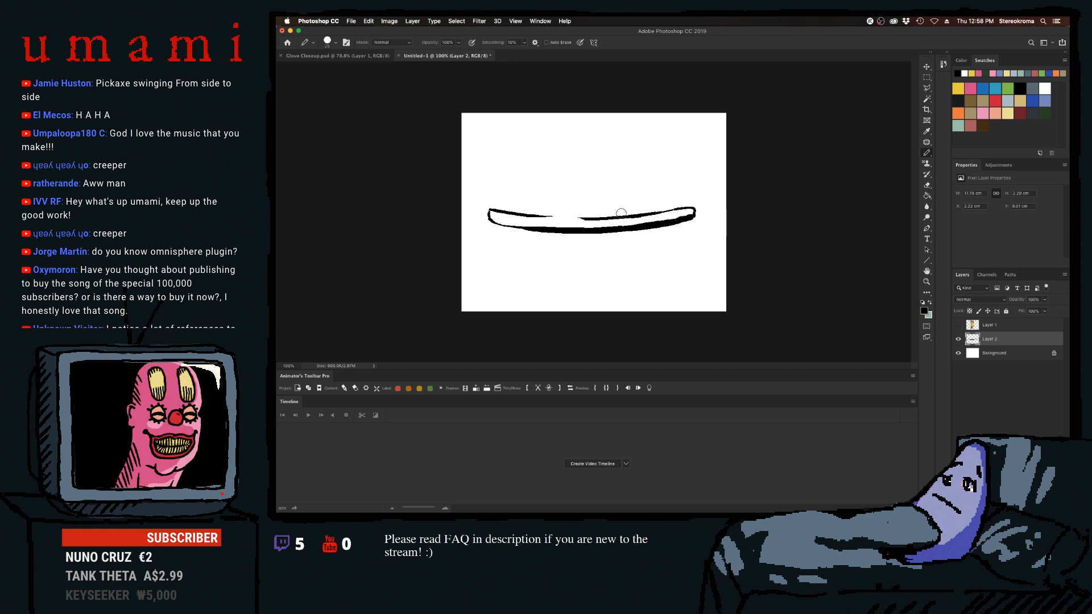
pyautogui.press('super+z')
pyautogui.moveTo(520, 225); pyautogui.dragTo(619, 211)
pyautogui.press('super+z')
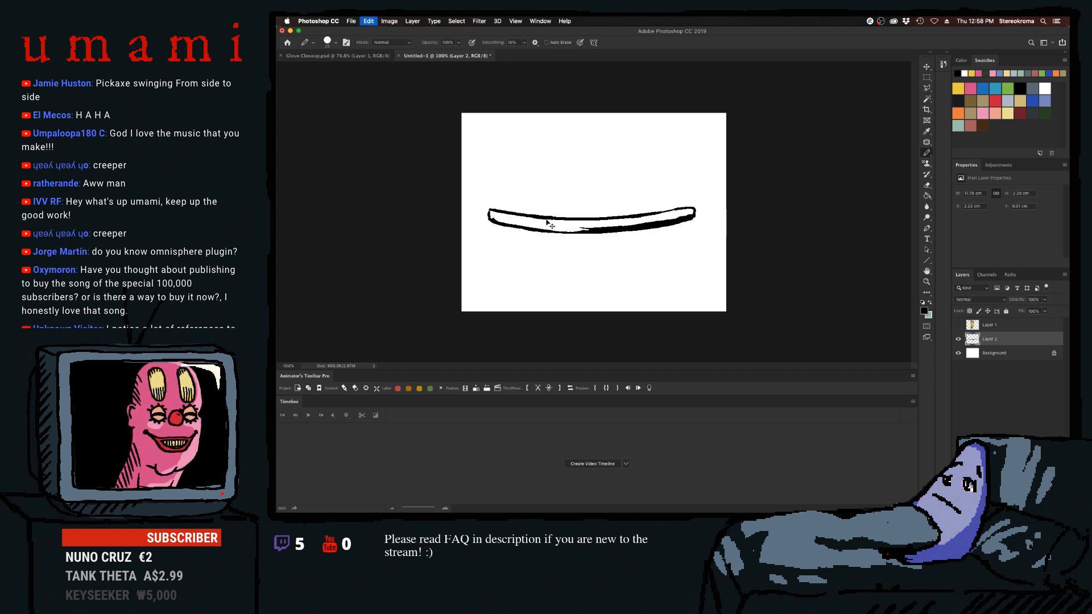
pyautogui.press('super+z')
pyautogui.moveTo(492, 216); pyautogui.dragTo(568, 221)
pyautogui.press('super+z')
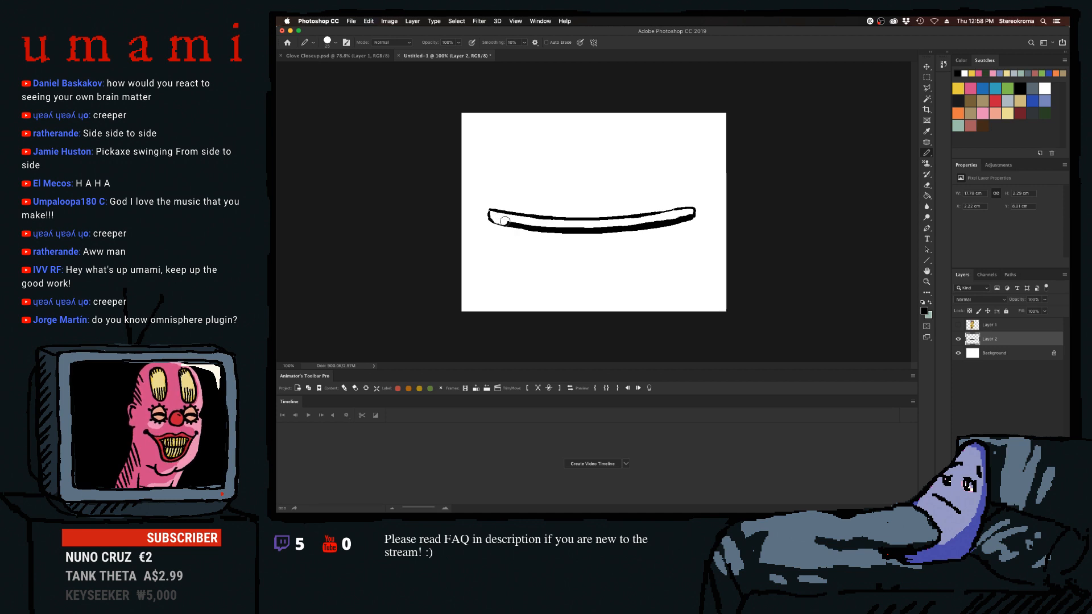
pyautogui.moveTo(497, 218)
pyautogui.mouseDown()
pyautogui.moveTo(638, 222)
pyautogui.moveTo(591, 229)
pyautogui.moveTo(691, 215)
pyautogui.moveTo(631, 225)
pyautogui.mouseUp()
pyautogui.press('super+z')
pyautogui.press('super+z')
pyautogui.press('super+z')
pyautogui.press('super+z')
pyautogui.press('super+z')
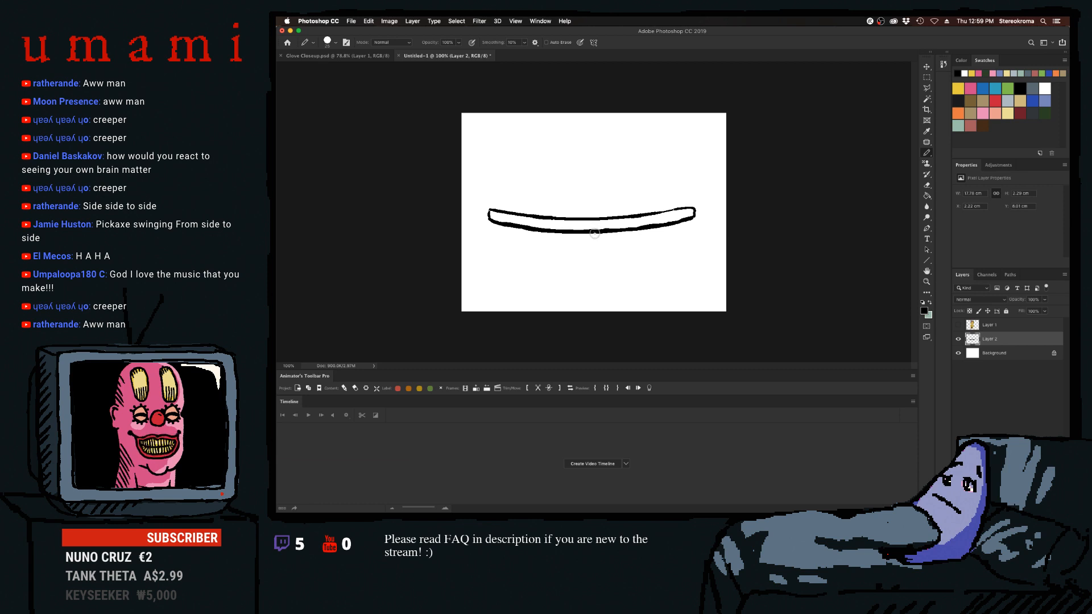
# Preview the glove layer over the strip, hide it again, and draw a vertical line from the strip's left end to the canvas's lower edge with a smaller Pencil.
pyautogui.click(958, 325)
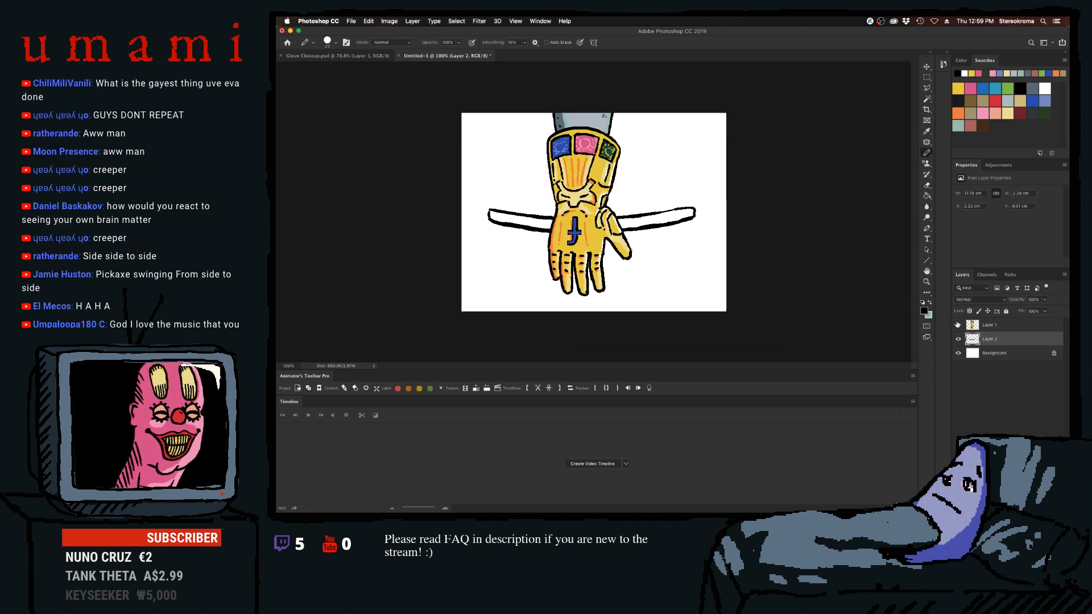
pyautogui.click(957, 324)
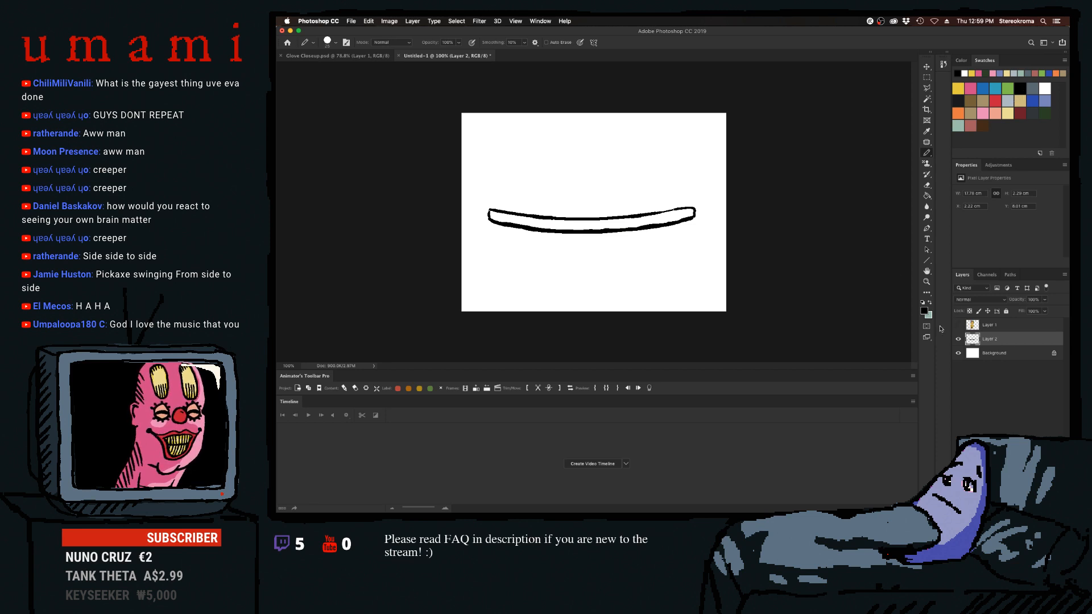
pyautogui.press('[')
pyautogui.press('[')
pyautogui.moveTo(488, 224); pyautogui.dragTo(490, 312)
pyautogui.hotkey('ctrl', 'z')
pyautogui.moveTo(488, 220); pyautogui.dragTo(490, 303)
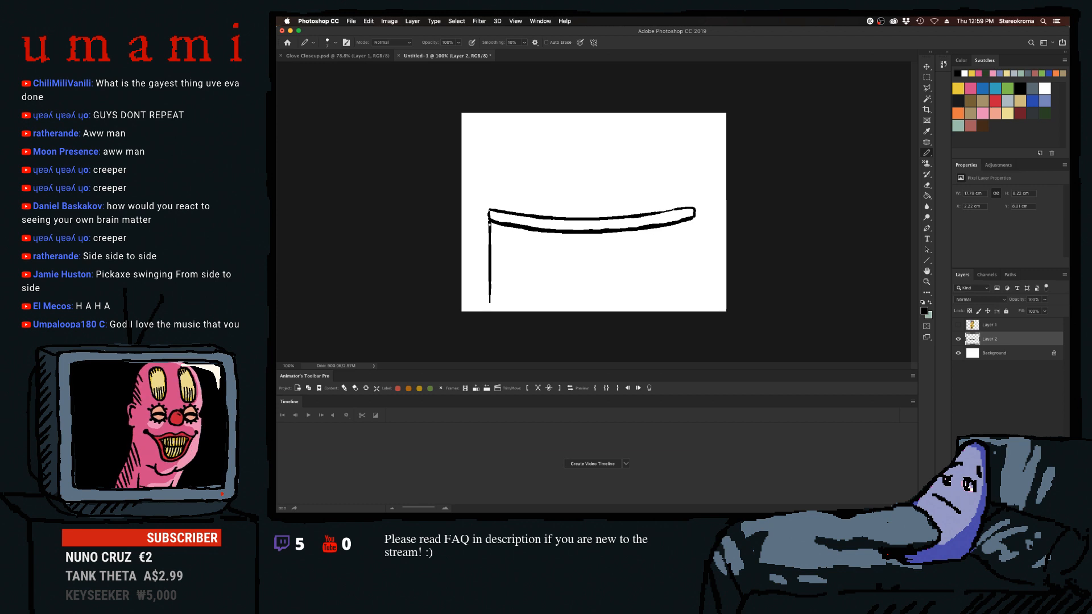
pyautogui.moveTo(489, 222); pyautogui.dragTo(493, 358)
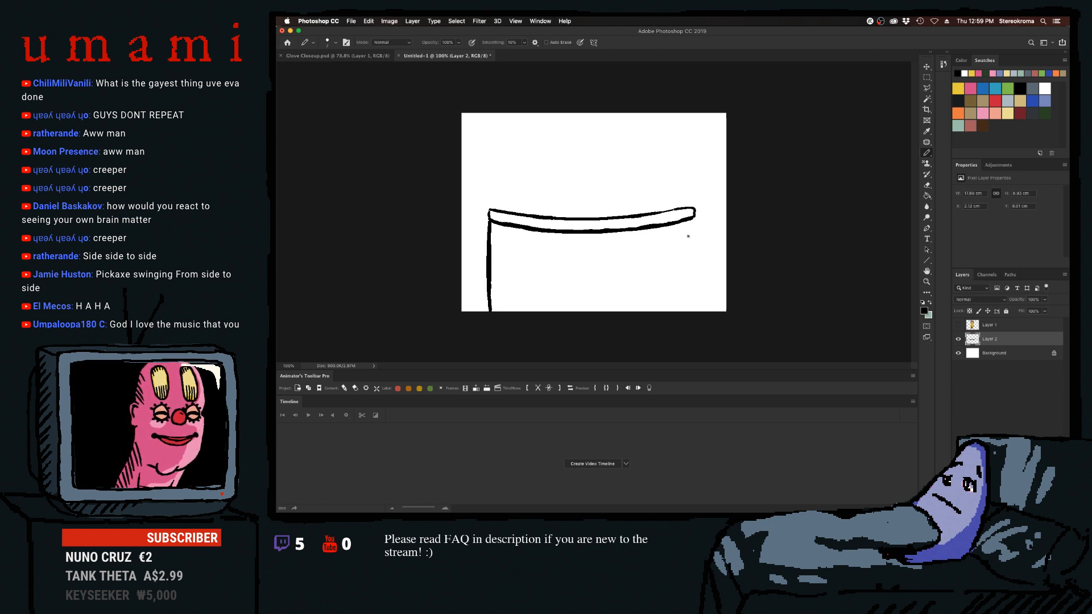
# Draw a matching vertical line from the strip's right end down to the canvas's lower edge.
pyautogui.moveTo(693, 212); pyautogui.dragTo(696, 301)
pyautogui.hotkey('ctrl', 'z')
pyautogui.moveTo(693, 211); pyautogui.dragTo(697, 315)
pyautogui.moveTo(695, 219); pyautogui.dragTo(691, 362)
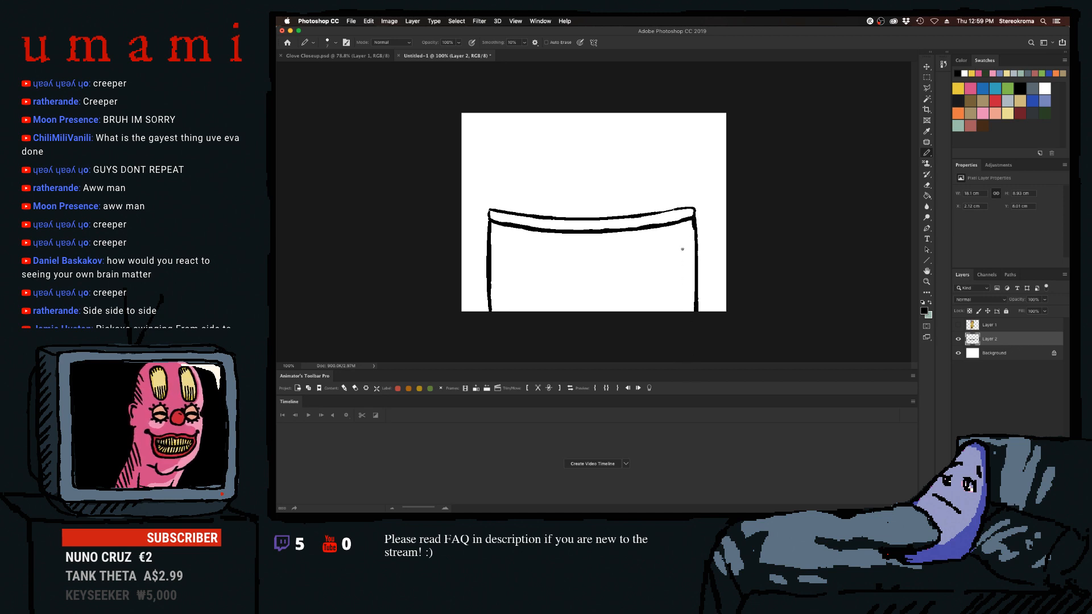
# Draw a short tapered vertical mark up from the middle of the canvas's lower edge to separate the trouser legs, undoing unsatisfactory strokes.
pyautogui.moveTo(591, 316); pyautogui.dragTo(590, 269)
pyautogui.hotkey('ctrl', 'z')
pyautogui.moveTo(597, 316)
pyautogui.mouseDown()
pyautogui.moveTo(596, 283)
pyautogui.moveTo(597, 293)
pyautogui.mouseUp()
pyautogui.press('super+z')
pyautogui.press('super+z')
pyautogui.press('super+z')
pyautogui.press('super+z')
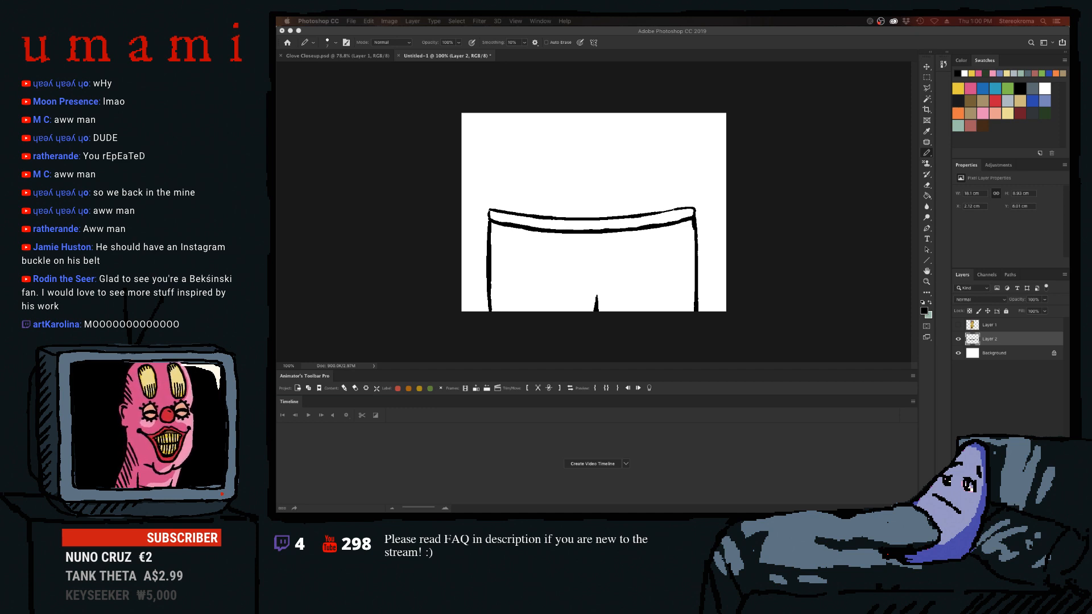
# Draw a vertical torso line from the belt's left end to the canvas's upper edge on Layer 2, repeatedly undoing and redrawing it.
pyautogui.click(764, 266)
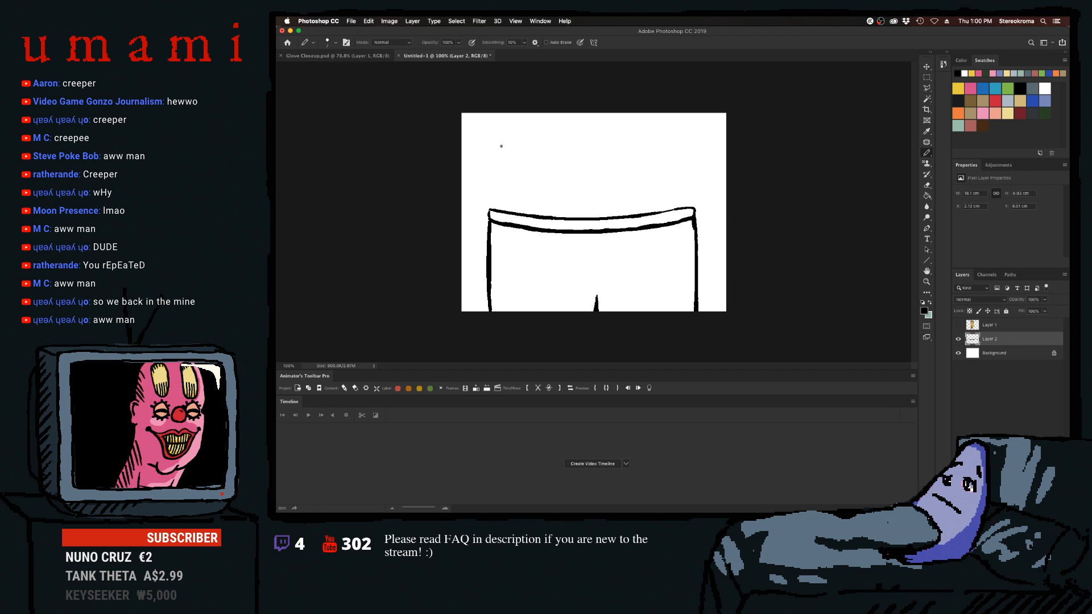
pyautogui.moveTo(490, 114); pyautogui.dragTo(492, 211)
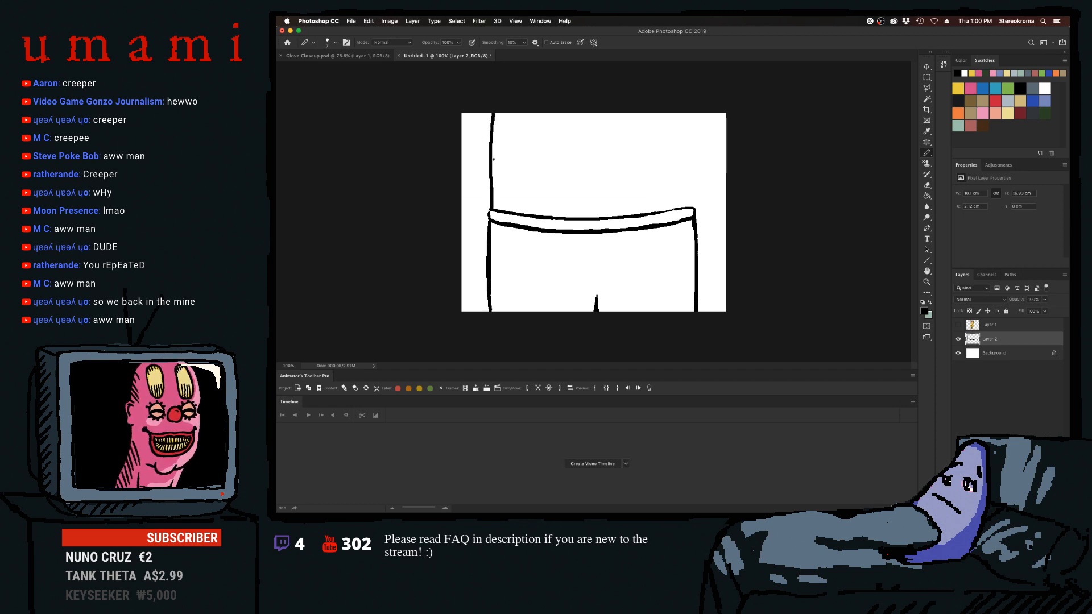
pyautogui.hotkey('ctrl', 'z')
pyautogui.moveTo(491, 113); pyautogui.dragTo(492, 210)
pyautogui.hotkey('ctrl', 'z')
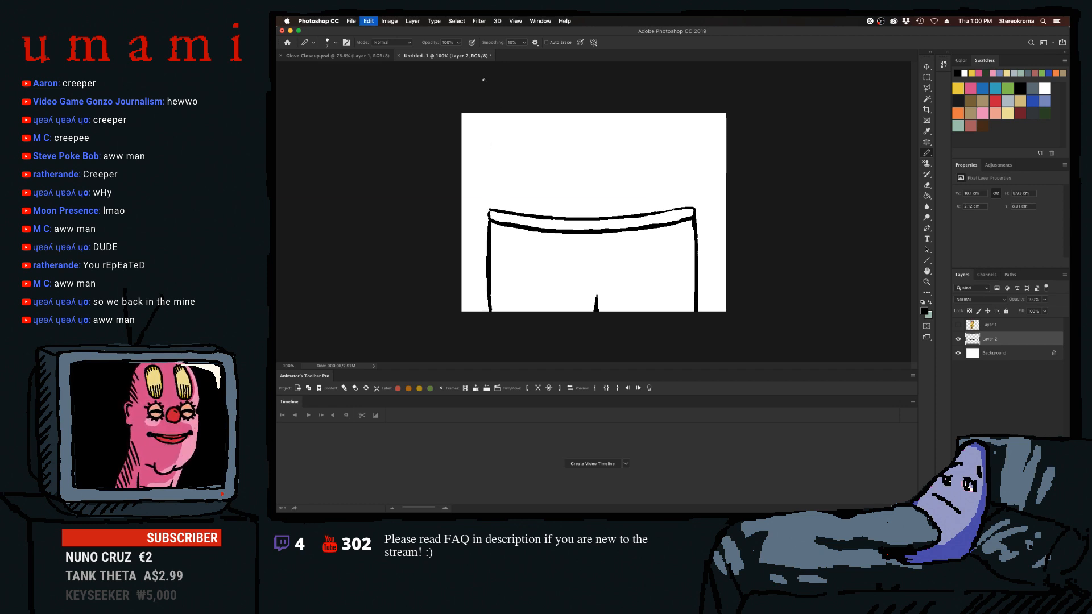
pyautogui.moveTo(490, 114); pyautogui.dragTo(491, 201)
pyautogui.hotkey('ctrl', 'z')
pyautogui.moveTo(491, 114); pyautogui.dragTo(493, 209)
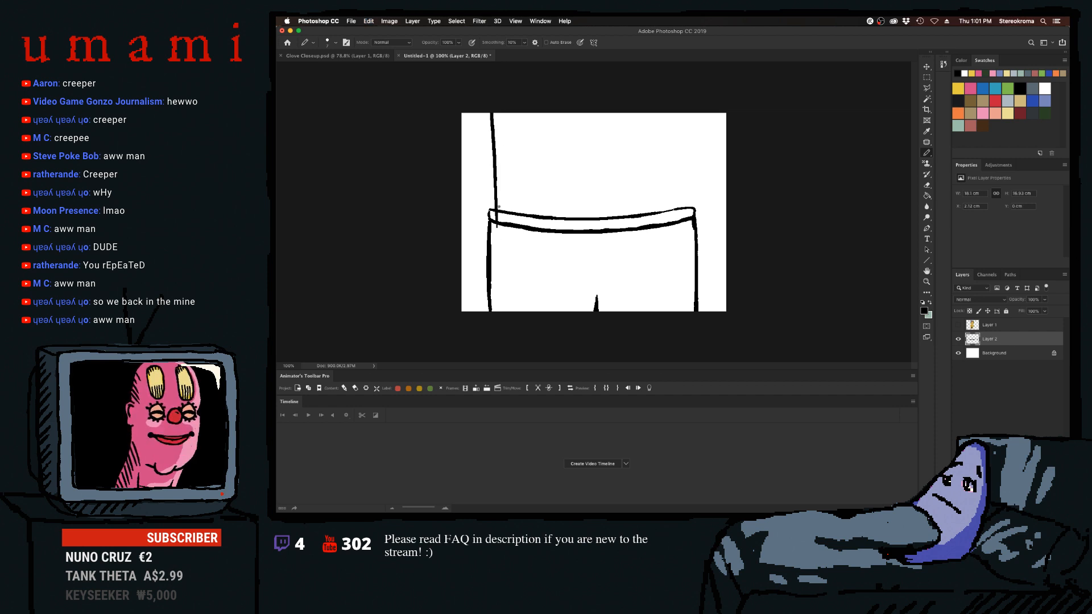
pyautogui.hotkey('ctrl', 'z')
pyautogui.moveTo(490, 113); pyautogui.dragTo(495, 208)
pyautogui.hotkey('ctrl', 'z')
pyautogui.moveTo(491, 112); pyautogui.dragTo(495, 200)
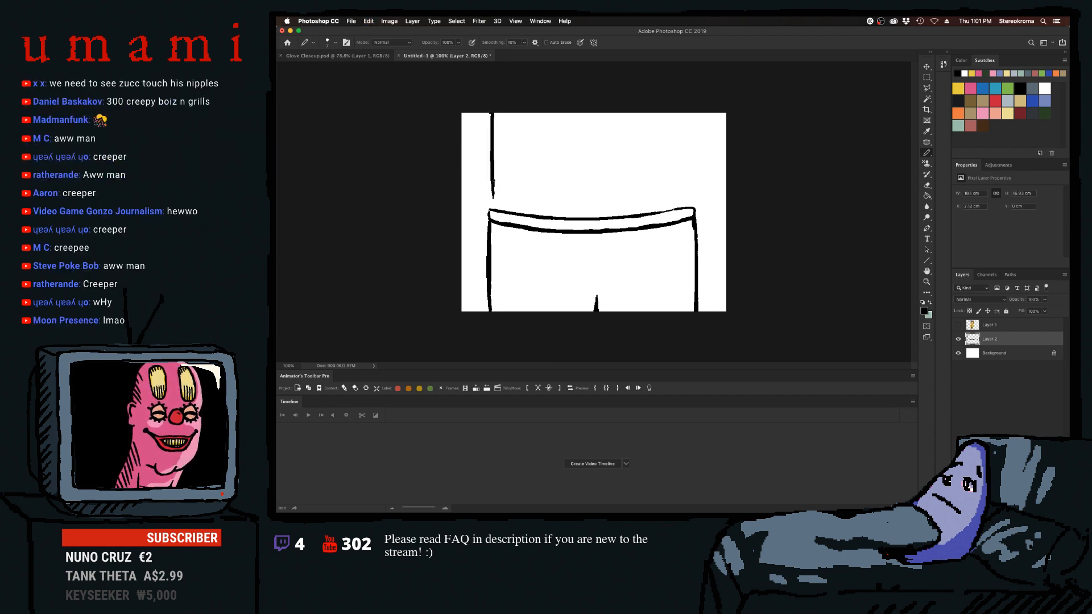
pyautogui.hotkey('ctrl', 'z')
pyautogui.moveTo(492, 111); pyautogui.dragTo(495, 210)
pyautogui.hotkey('ctrl', 'z')
pyautogui.moveTo(490, 112); pyautogui.dragTo(493, 209)
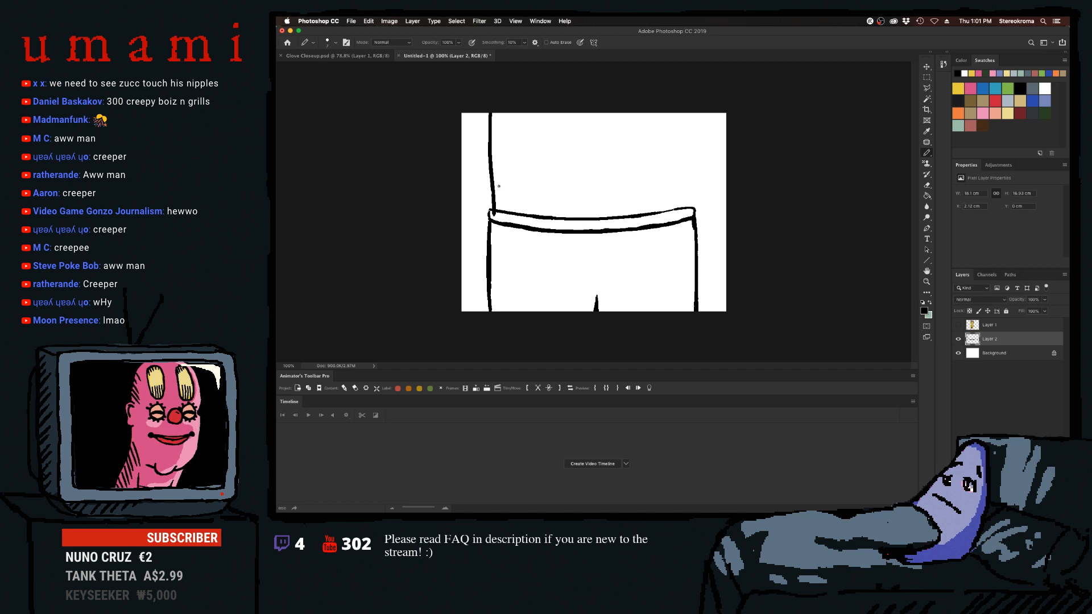
pyautogui.hotkey('ctrl', 'z')
pyautogui.moveTo(489, 112)
pyautogui.mouseDown()
pyautogui.moveTo(493, 207)
pyautogui.moveTo(492, 112)
pyautogui.mouseUp()
pyautogui.hotkey('ctrl', 'z')
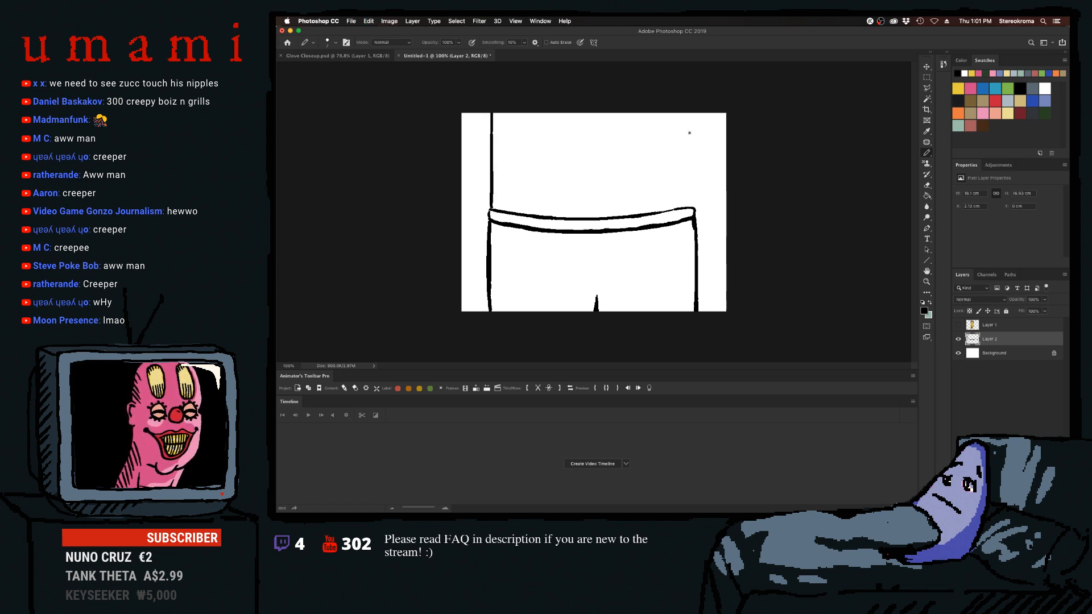
# Draw a matching vertical torso line between the canvas's upper edge and the belt's right end on Layer 2, undoing unsatisfactory strokes.
pyautogui.moveTo(687, 114); pyautogui.dragTo(687, 207)
pyautogui.hotkey('ctrl', 'z')
pyautogui.moveTo(691, 112); pyautogui.dragTo(692, 214)
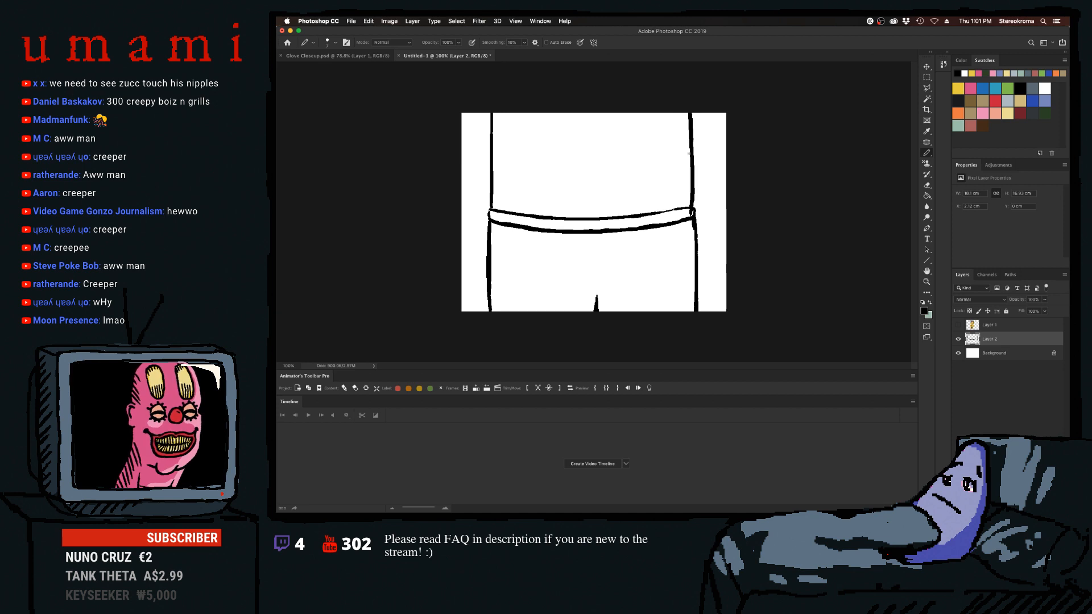
pyautogui.hotkey('ctrl', 'z')
pyautogui.moveTo(691, 116); pyautogui.dragTo(693, 211)
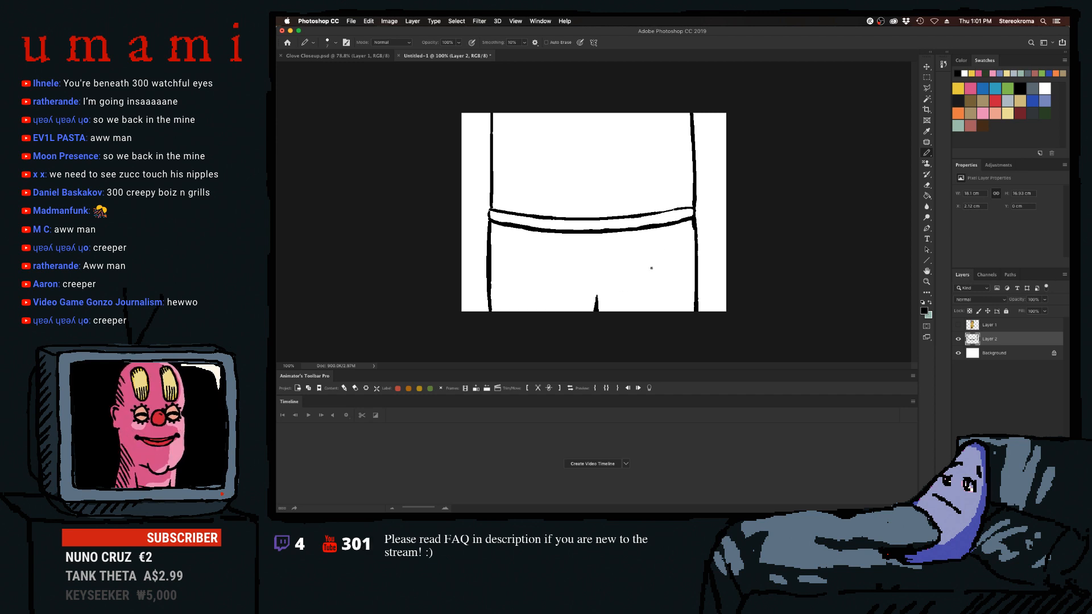
# Preview the glove layer over the torso, hide it again, and erase both torso side lines from Layer 2 with an enlarged tip.
pyautogui.click(355, 55)
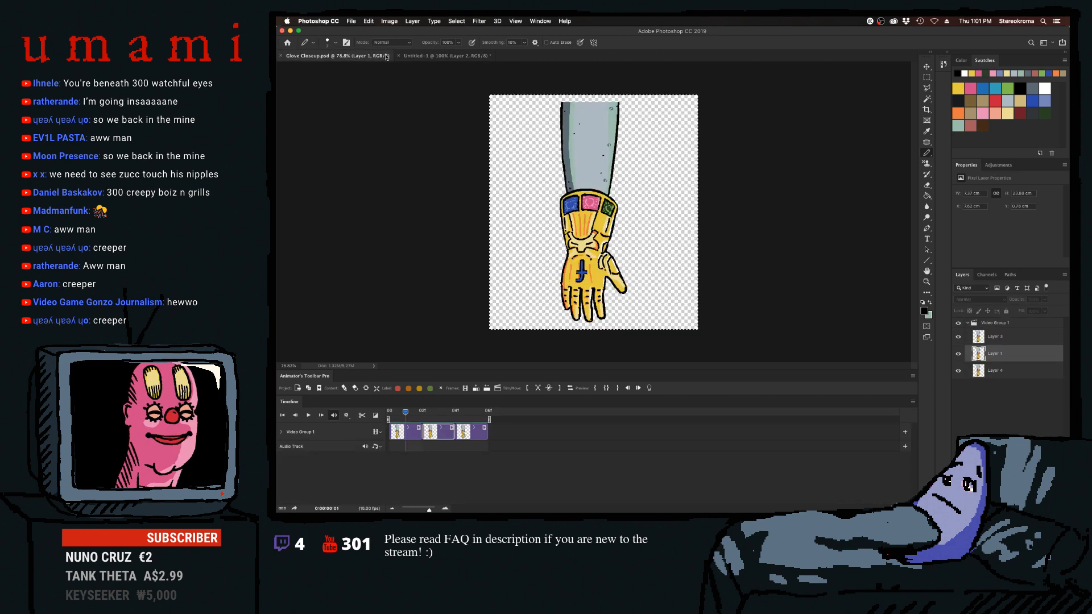
pyautogui.click(426, 54)
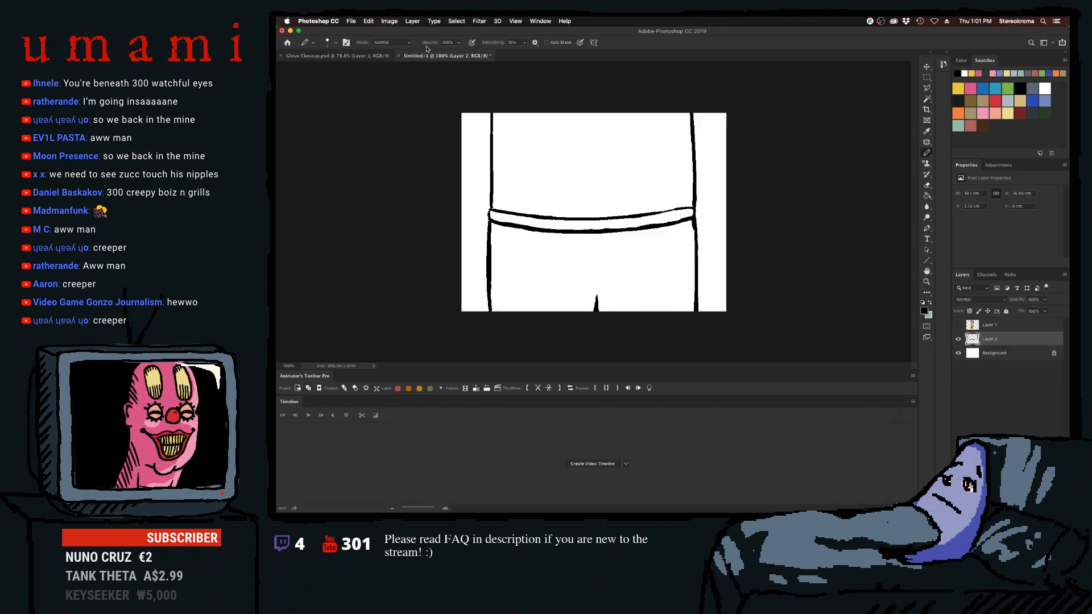
pyautogui.click(959, 325)
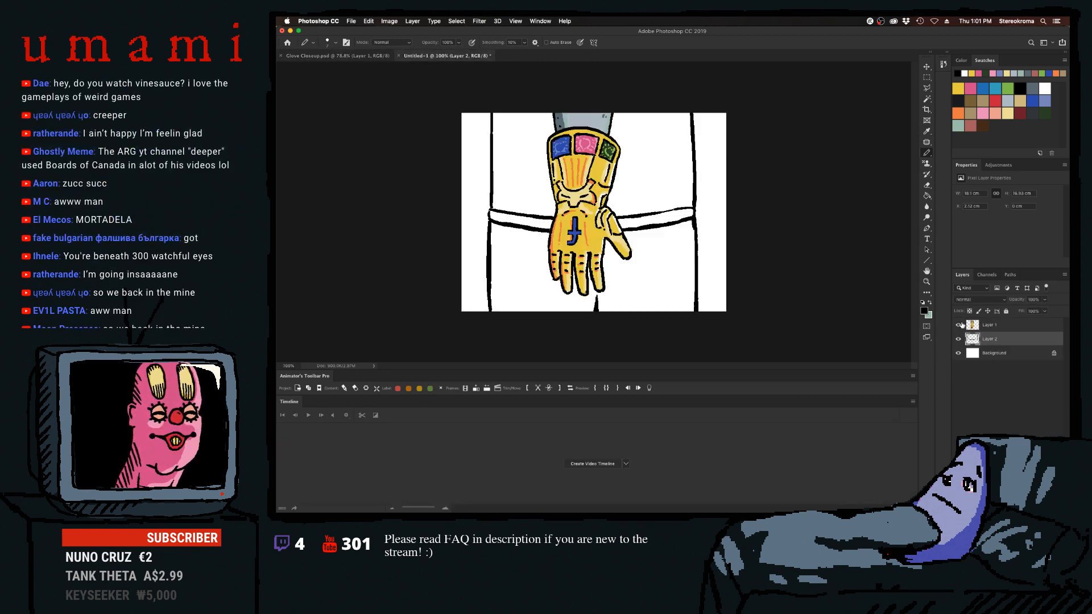
pyautogui.click(958, 324)
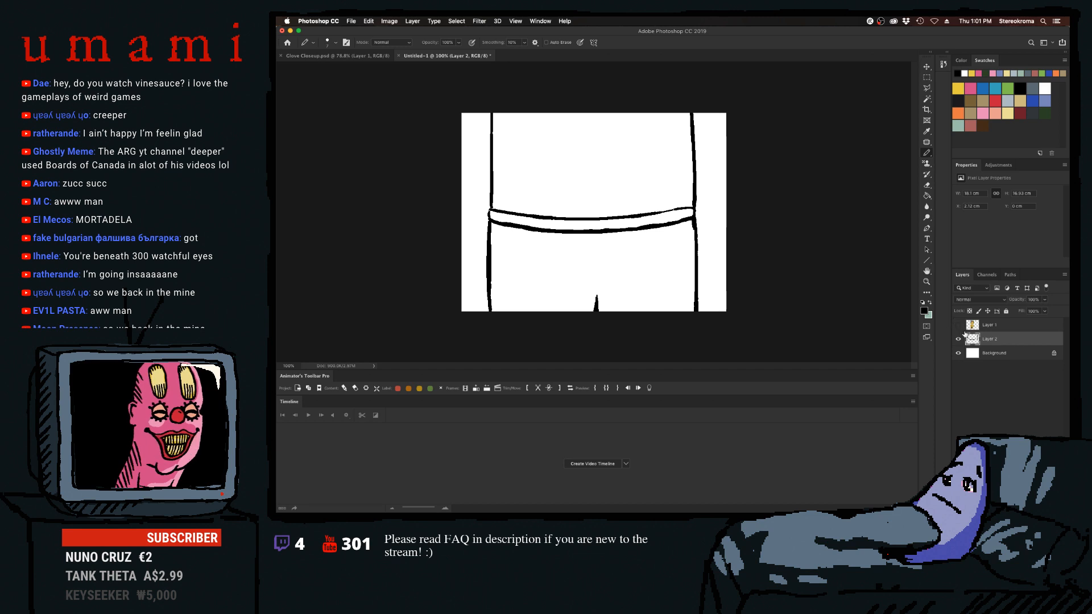
pyautogui.press(']')
pyautogui.press(']')
pyautogui.press(']')
pyautogui.moveTo(493, 115); pyautogui.dragTo(499, 191)
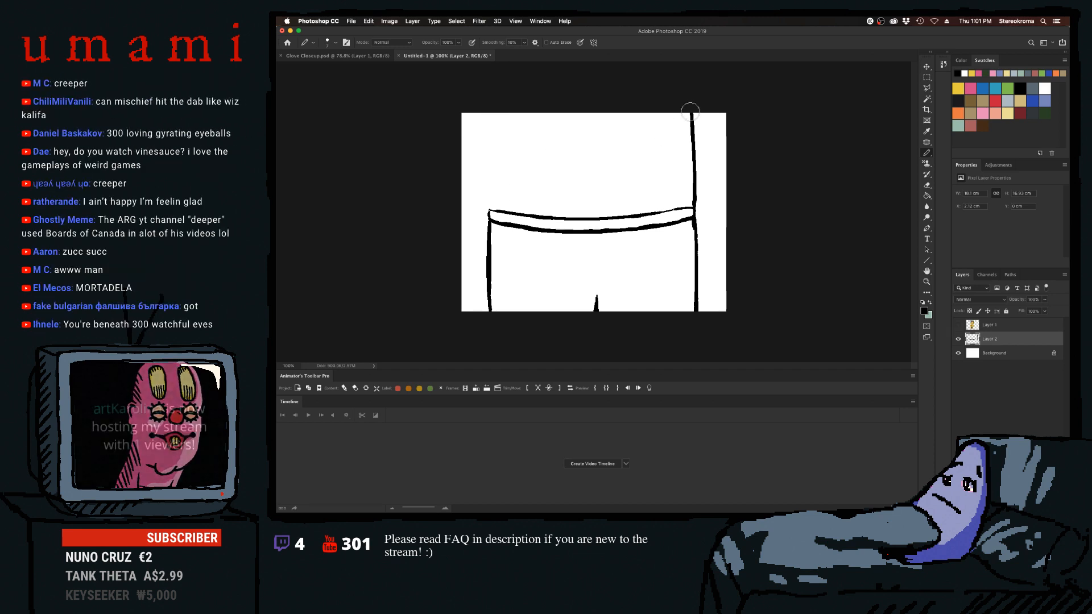
pyautogui.moveTo(691, 114); pyautogui.dragTo(695, 197)
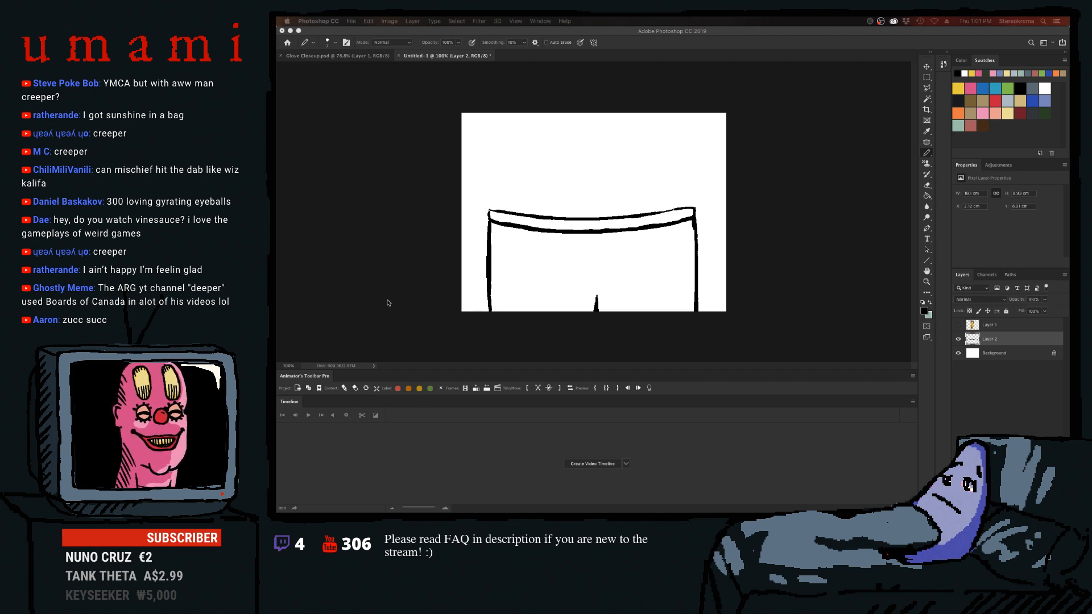
# Add a new layer directly above the Background and draw both vertical torso side lines on it, from the belt ends to the canvas's upper edge.
pyautogui.click(848, 219)
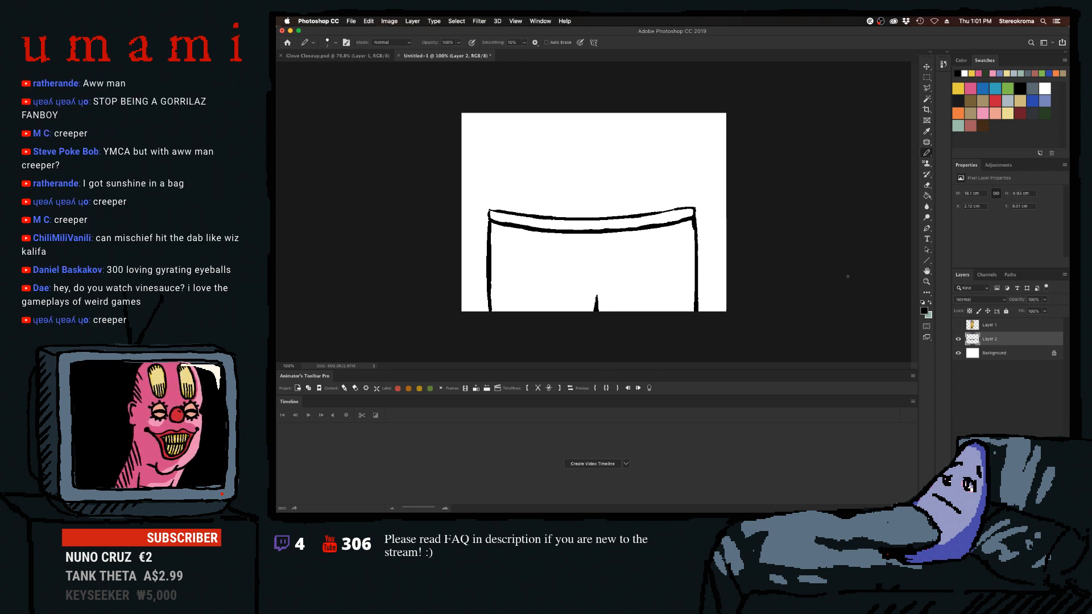
pyautogui.click(1001, 353)
pyautogui.press('super+shift+alt+n')
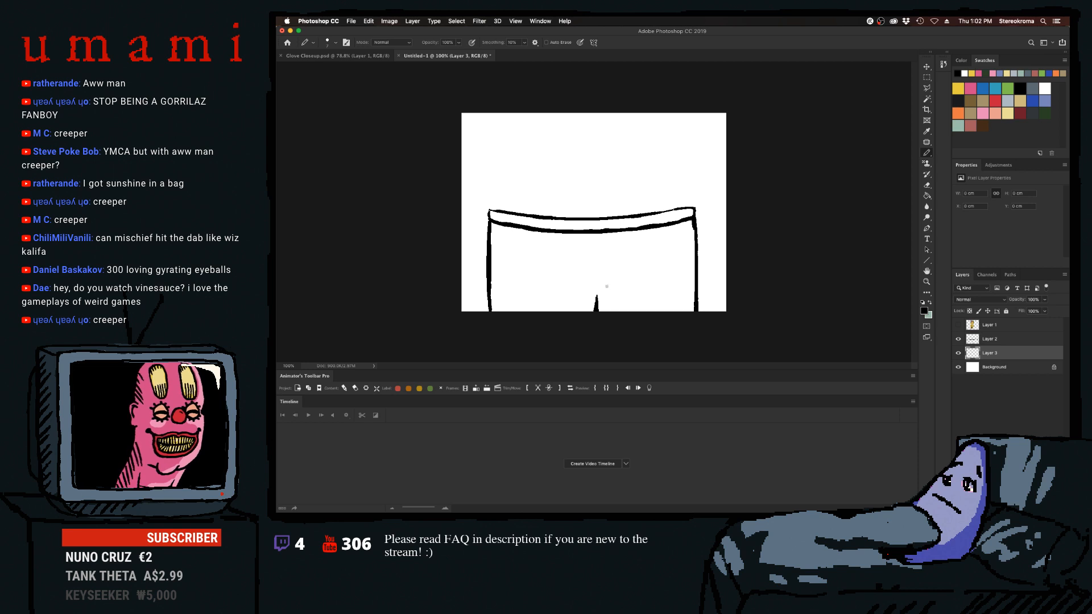
pyautogui.moveTo(490, 209); pyautogui.dragTo(491, 111)
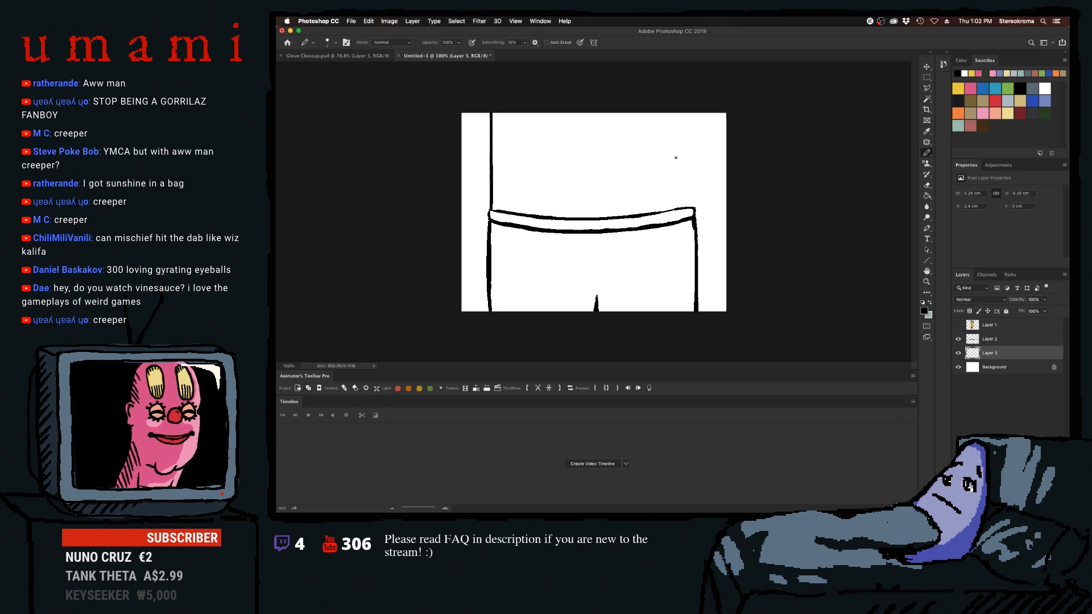
pyautogui.moveTo(692, 208); pyautogui.dragTo(690, 112)
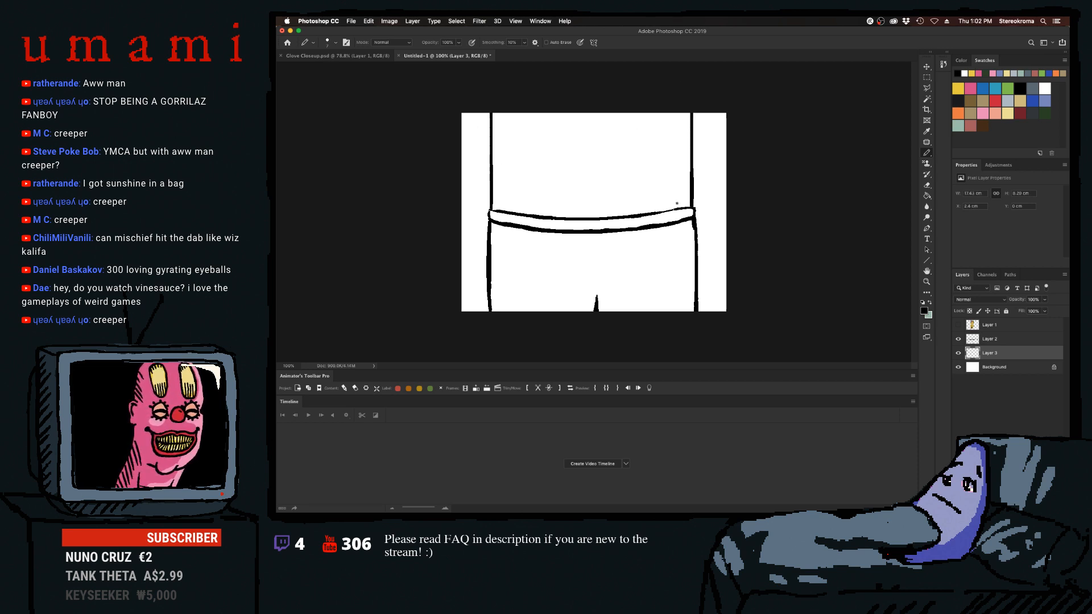
# Draw a small black rectangular buckle outline at the middle of the belt on Layer 2, undoing unsatisfactory strokes.
pyautogui.click(989, 342)
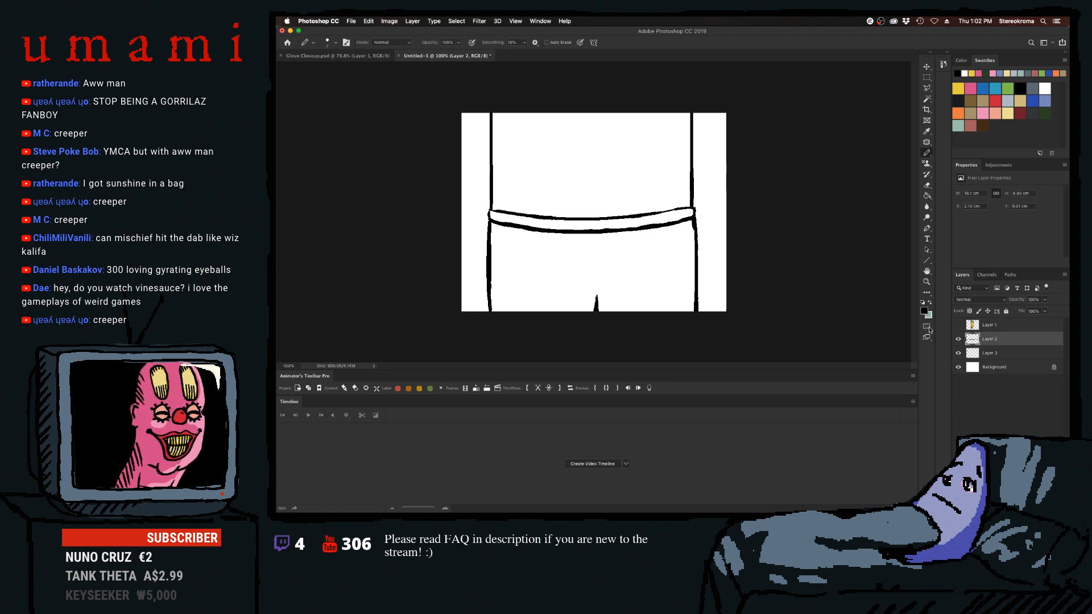
pyautogui.moveTo(572, 216)
pyautogui.mouseDown()
pyautogui.moveTo(573, 236)
pyautogui.moveTo(612, 217)
pyautogui.mouseUp()
pyautogui.press('super+z')
pyautogui.press('super+z')
pyautogui.press('super+z')
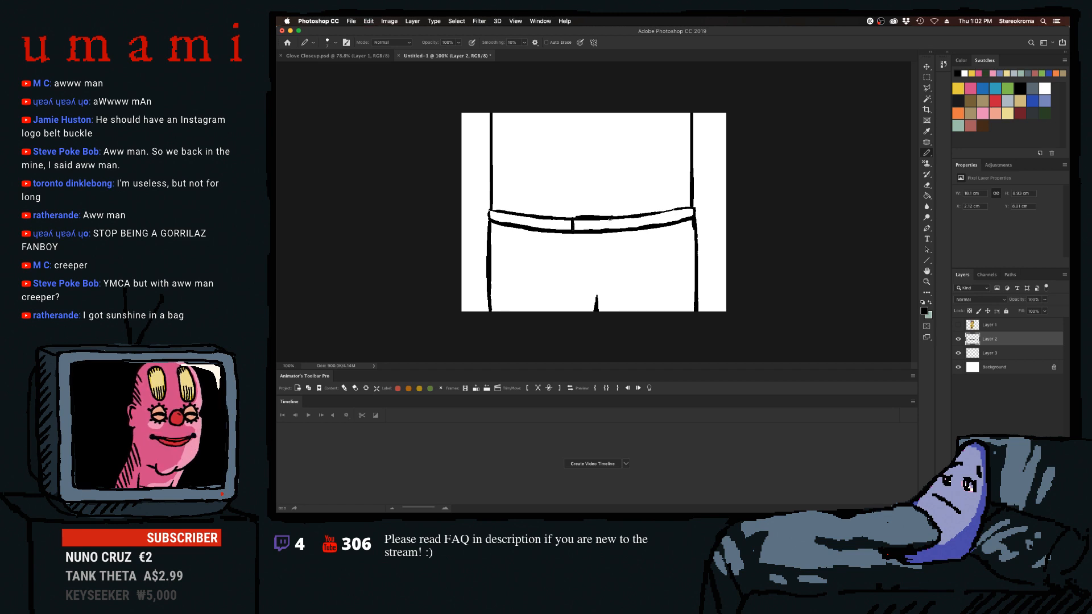
pyautogui.press('super+z')
pyautogui.press('super+z')
pyautogui.moveTo(576, 216)
pyautogui.mouseDown()
pyautogui.moveTo(576, 232)
pyautogui.moveTo(605, 216)
pyautogui.moveTo(603, 233)
pyautogui.mouseUp()
pyautogui.press('super+z')
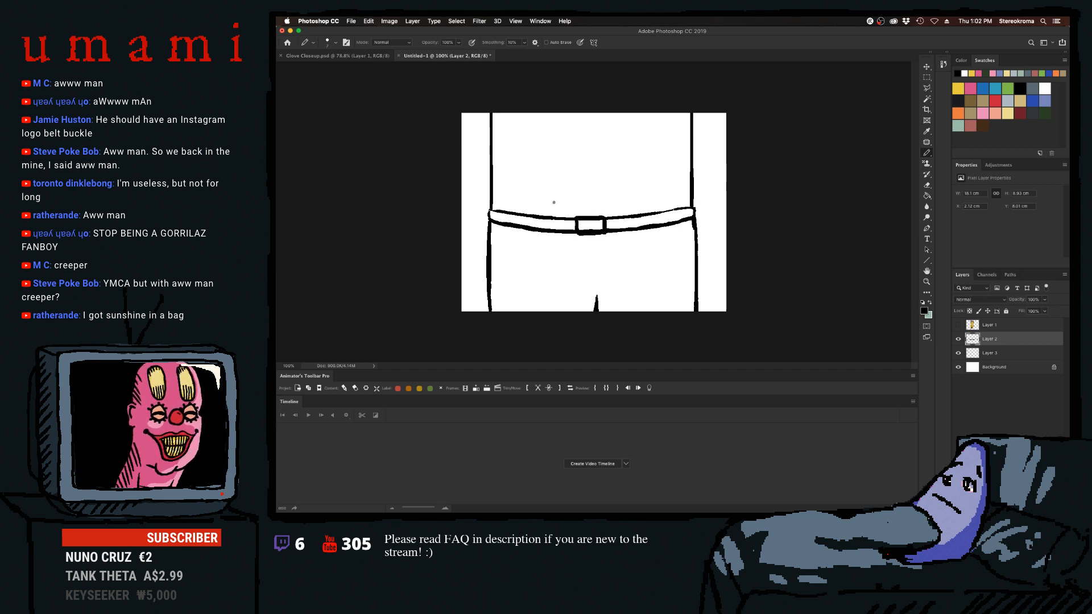
# Check the full-body character's belt in Premiere Pro, return to Photoshop, and paint the inside of the belt buckle slate grey.
pyautogui.moveTo(564, 508)
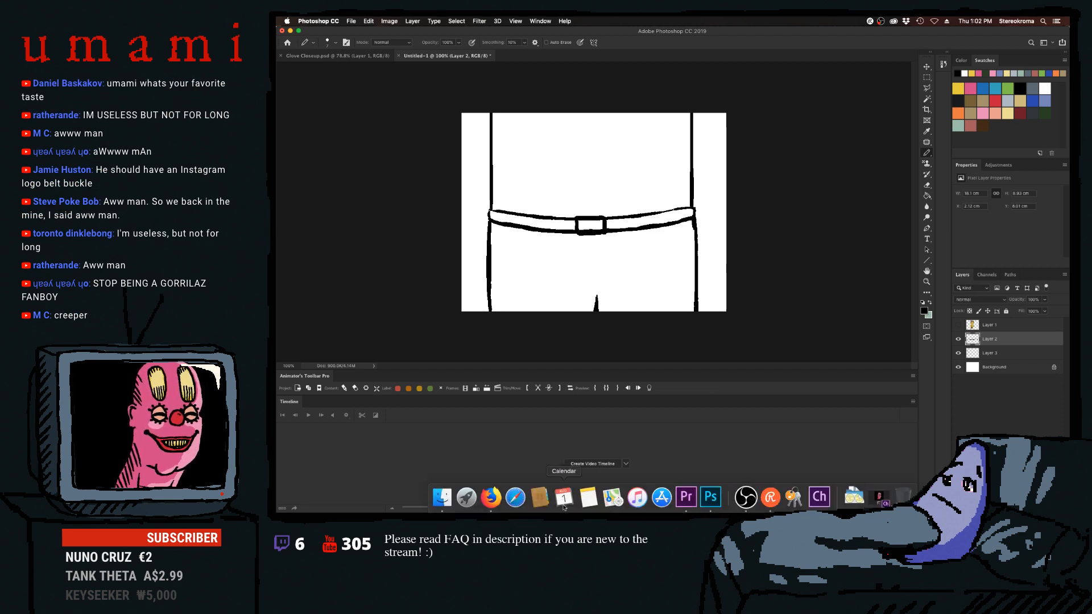
pyautogui.click(689, 498)
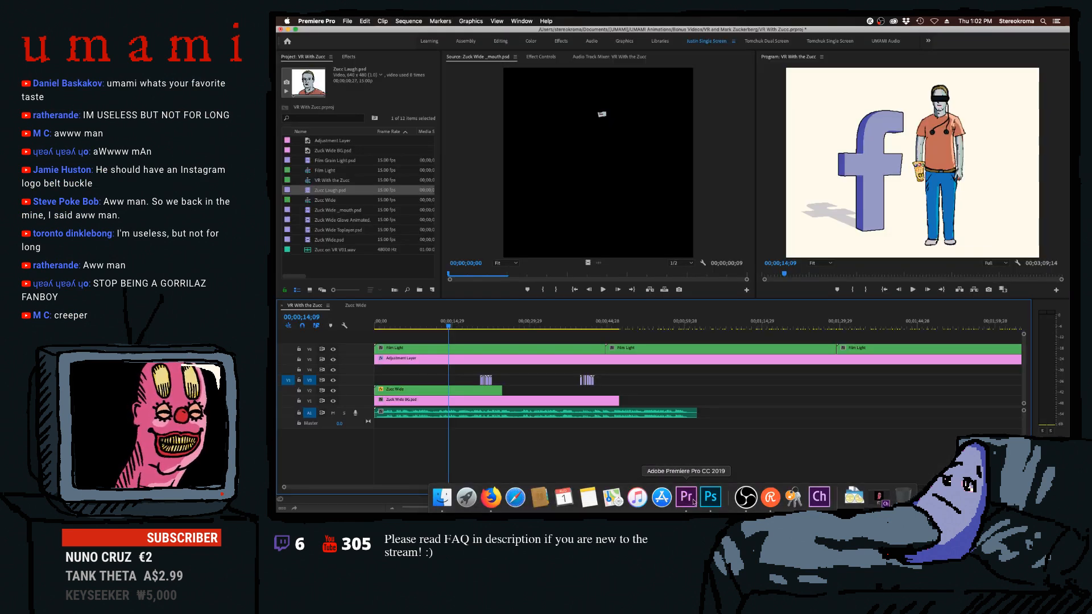
pyautogui.click(710, 497)
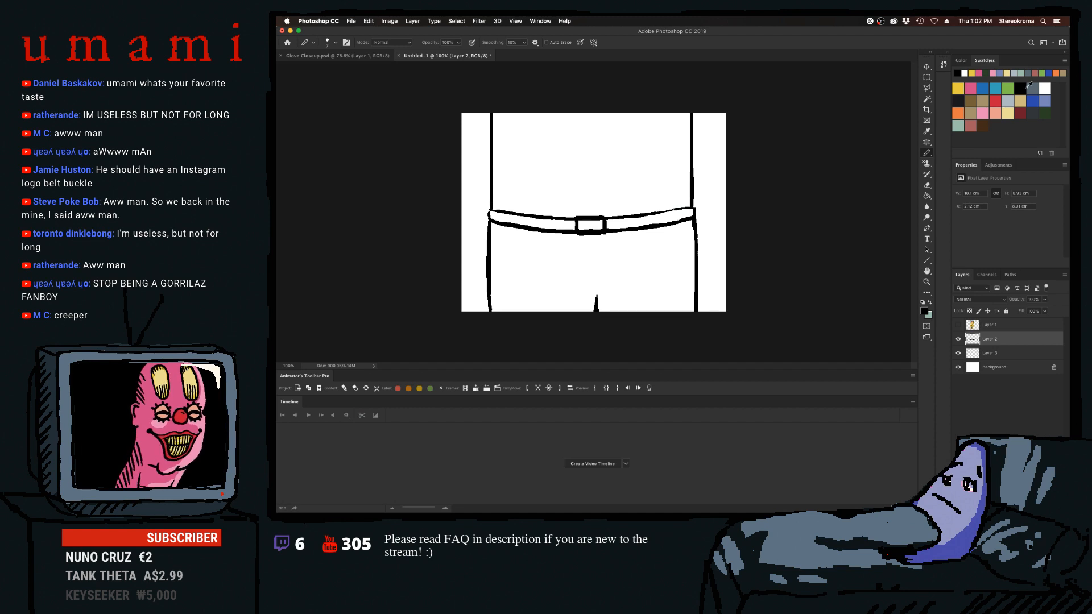
pyautogui.click(1029, 84)
pyautogui.moveTo(579, 218)
pyautogui.mouseDown()
pyautogui.moveTo(580, 229)
pyautogui.moveTo(598, 222)
pyautogui.mouseUp()
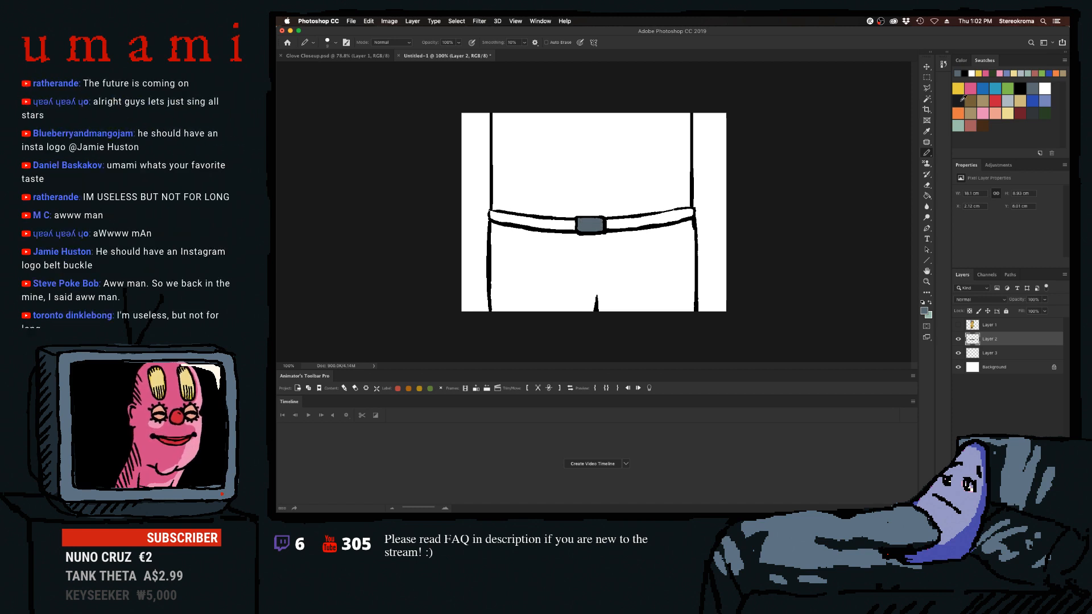
# Fill the belt on both sides of the buckle with brown using the Paint Bucket, undoing an unwanted fill.
pyautogui.click(972, 100)
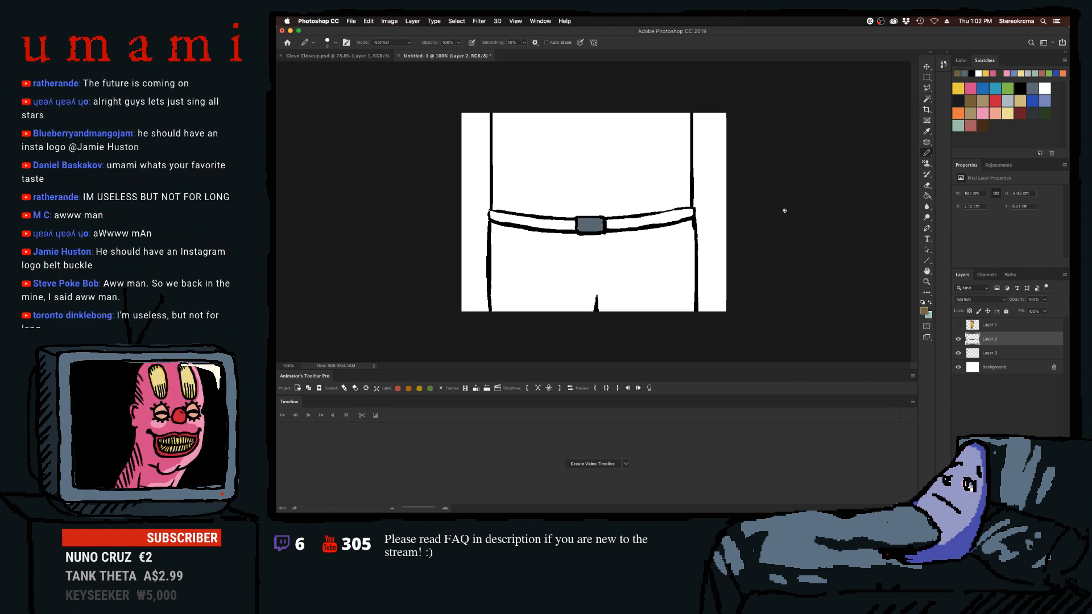
pyautogui.click(927, 196)
pyautogui.click(641, 217)
pyautogui.press('super+z')
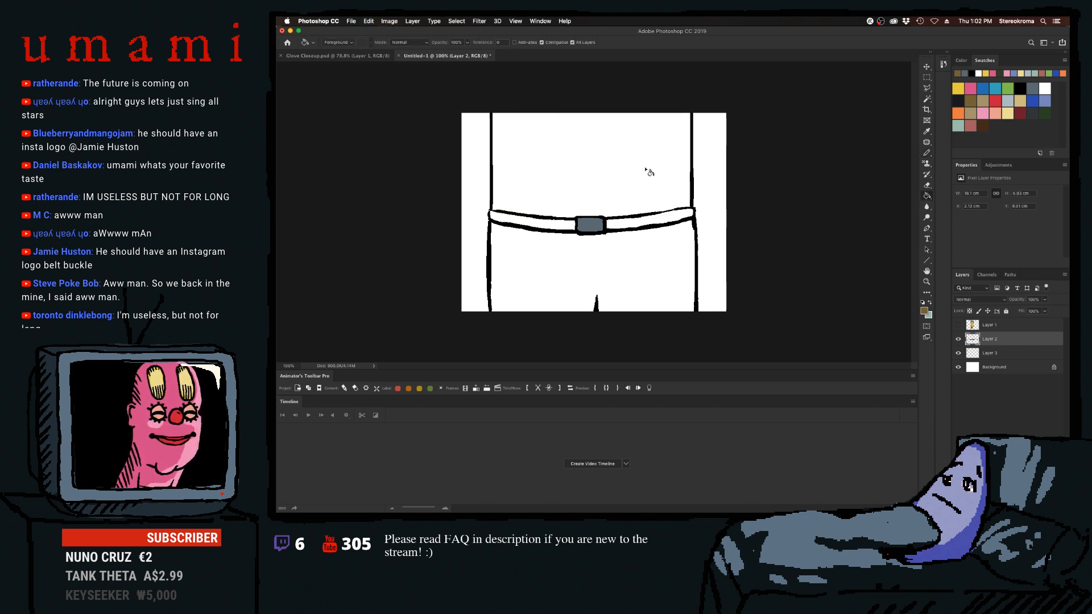
pyautogui.click(925, 154)
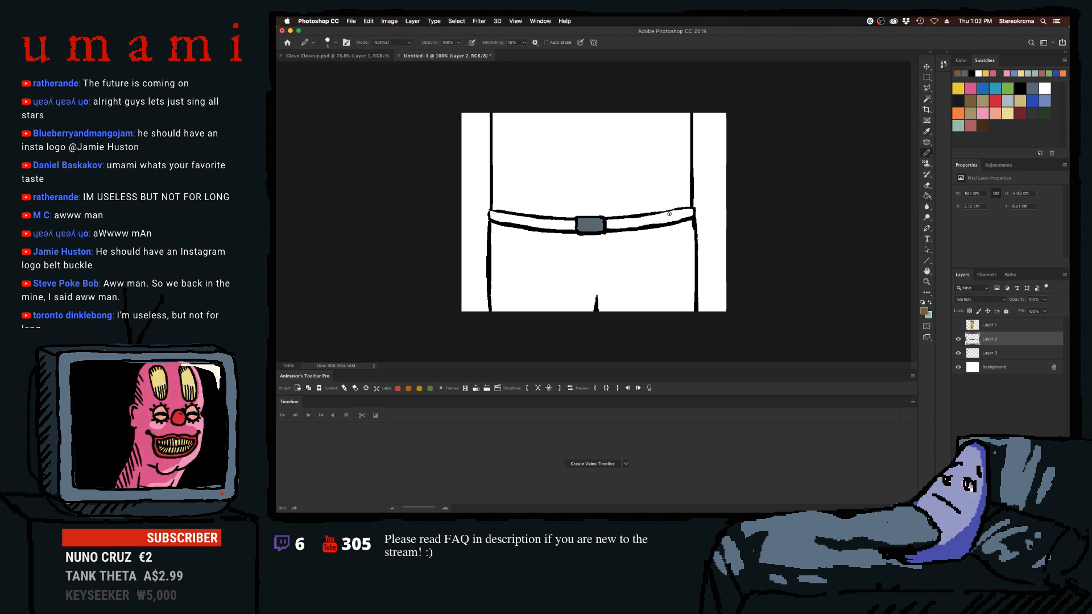
pyautogui.moveTo(669, 213); pyautogui.dragTo(674, 212)
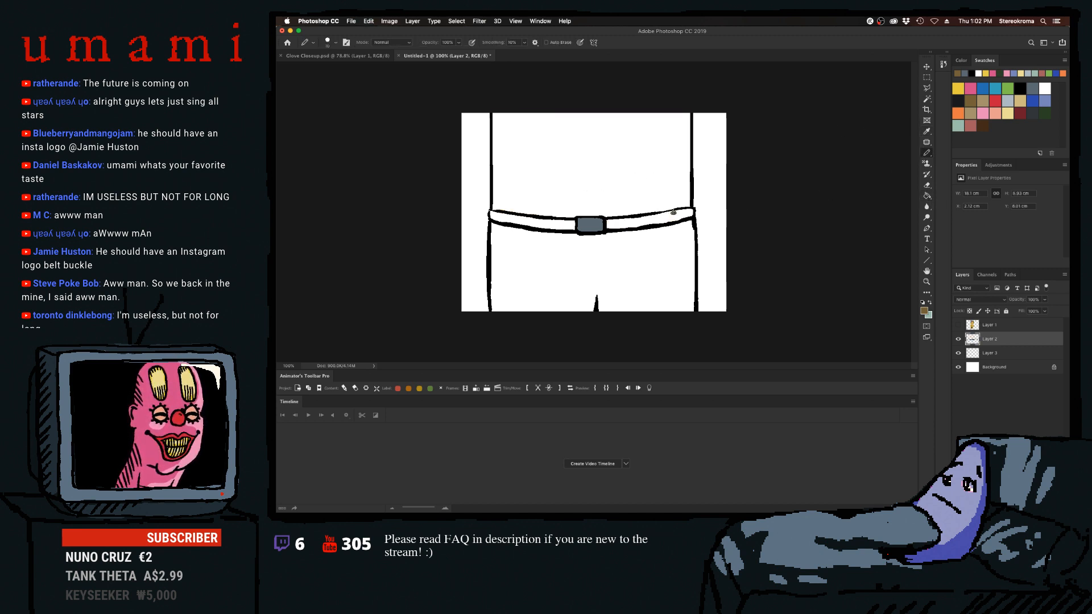
pyautogui.click(927, 196)
pyautogui.click(635, 221)
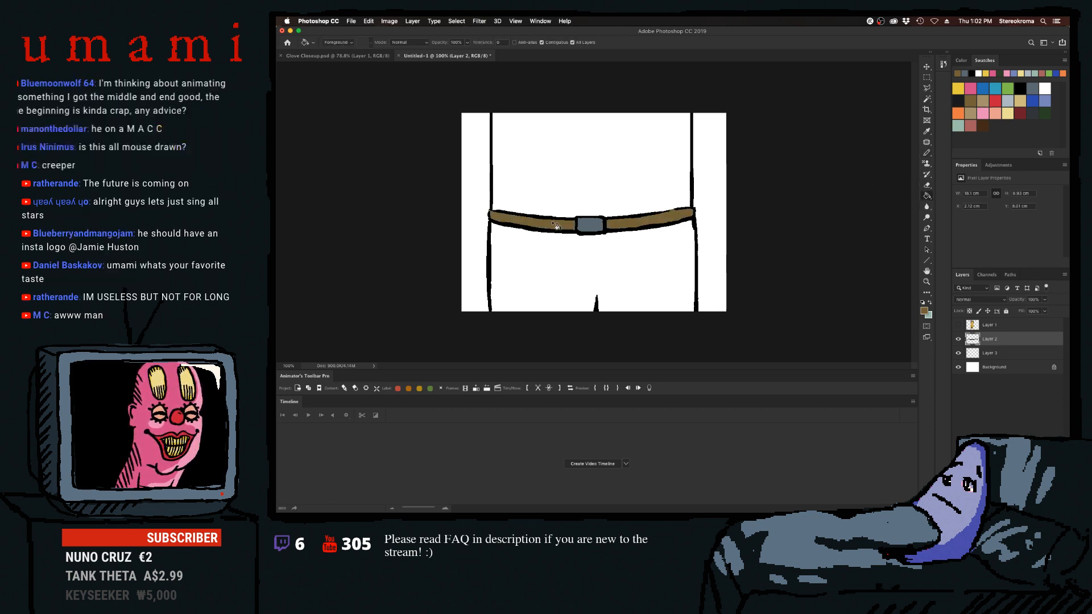
# Fill the trousers with blue and paint a lighter blue highlight strip down the inside of their right edge with the Pencil.
pyautogui.click(982, 88)
pyautogui.click(614, 271)
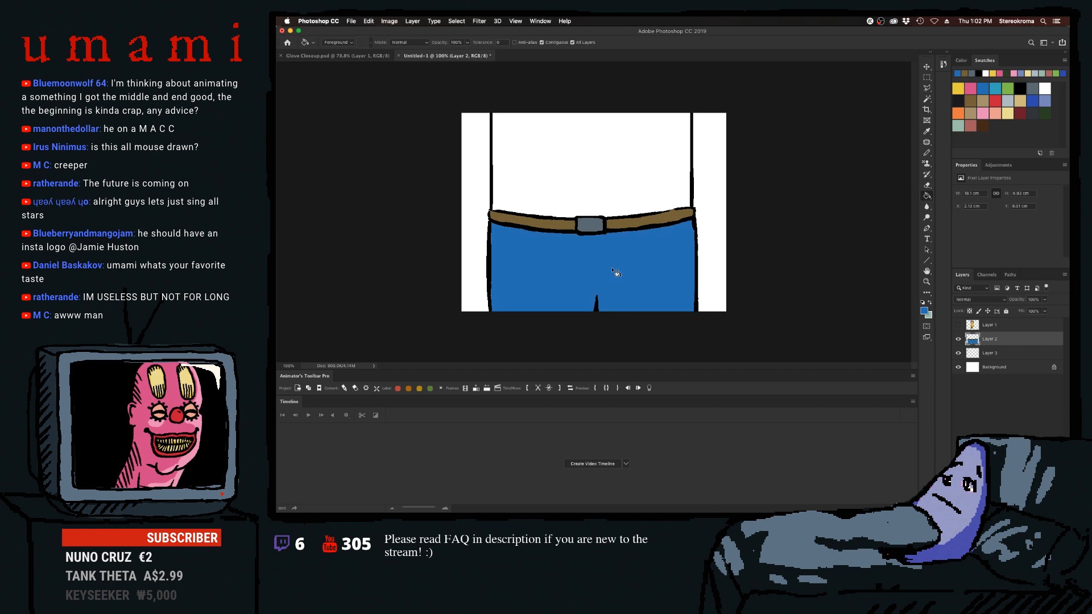
pyautogui.click(993, 89)
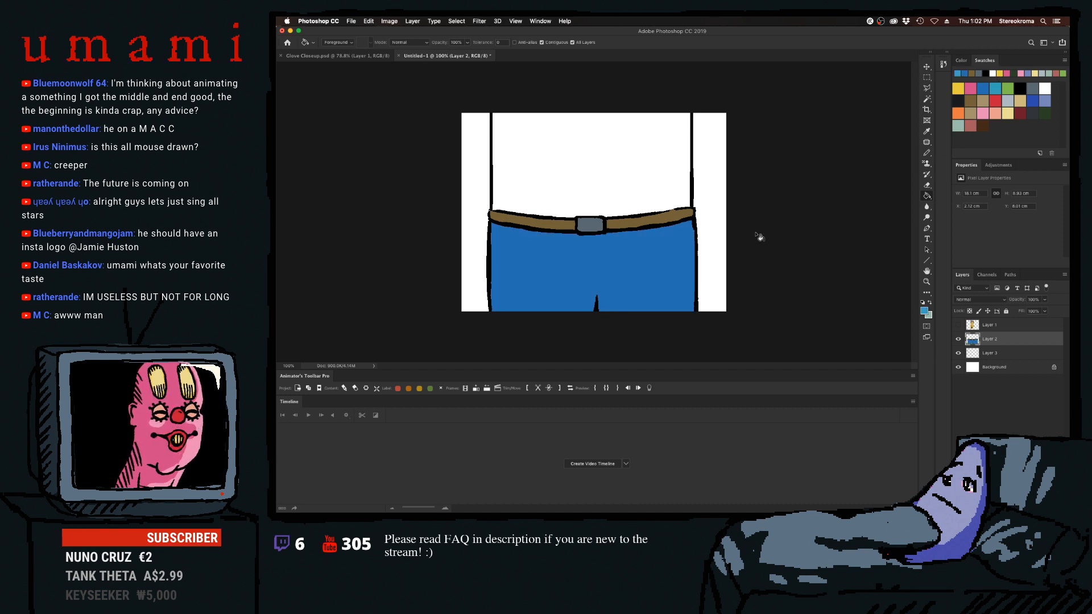
pyautogui.click(927, 152)
pyautogui.moveTo(690, 221); pyautogui.dragTo(693, 311)
pyautogui.press('super+z')
pyautogui.press('super+z')
pyautogui.moveTo(691, 222); pyautogui.dragTo(690, 311)
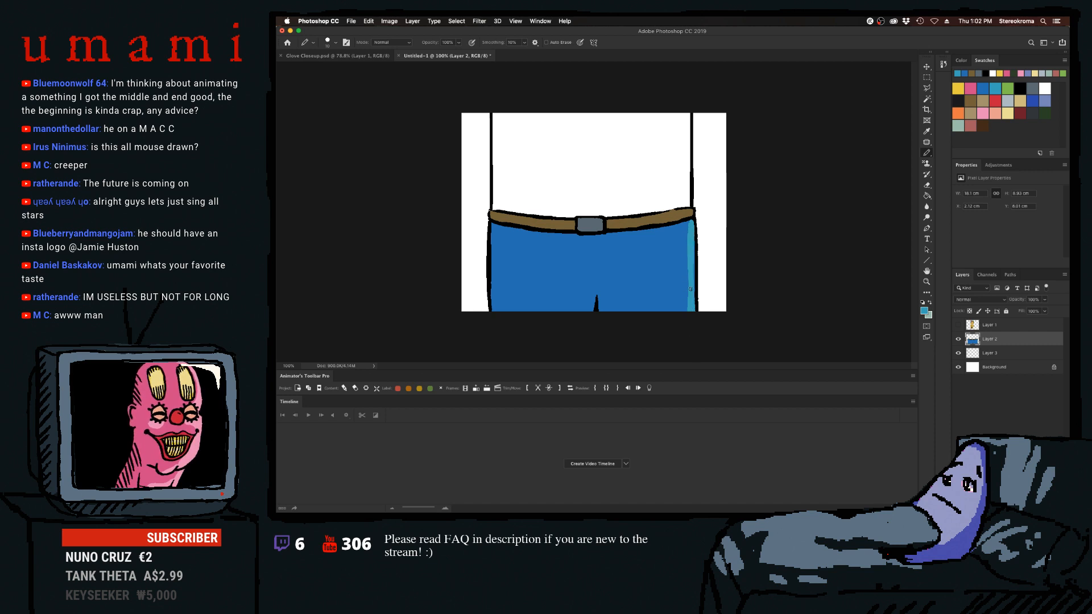
# Check the full-body character's trousers in Premiere Pro, return to Photoshop, and draw a slanted black pocket line on each side of the trousers.
pyautogui.click(685, 497)
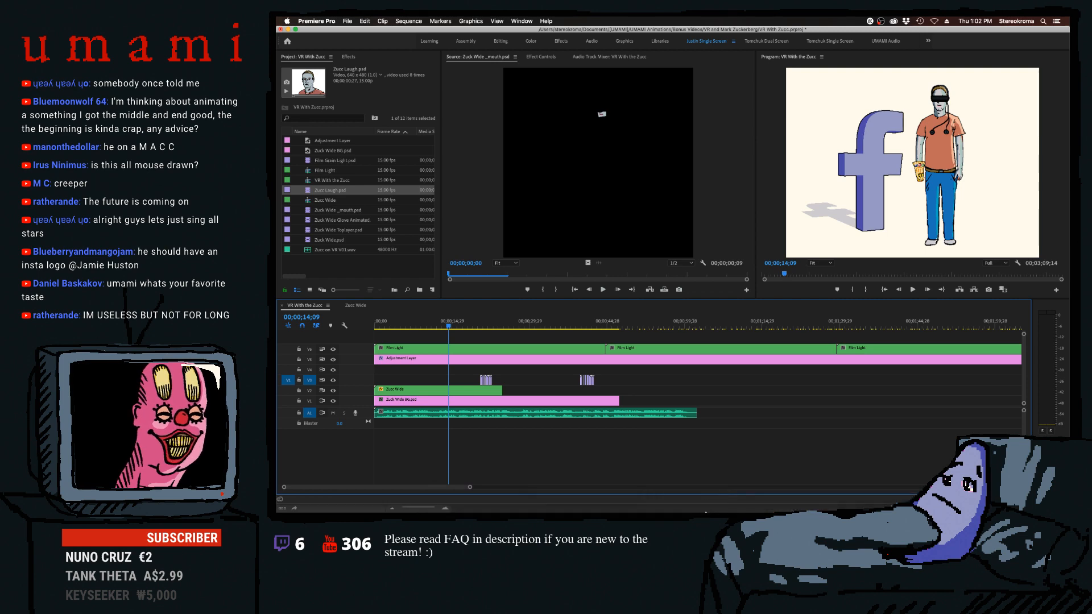
pyautogui.click(710, 497)
pyautogui.click(1020, 89)
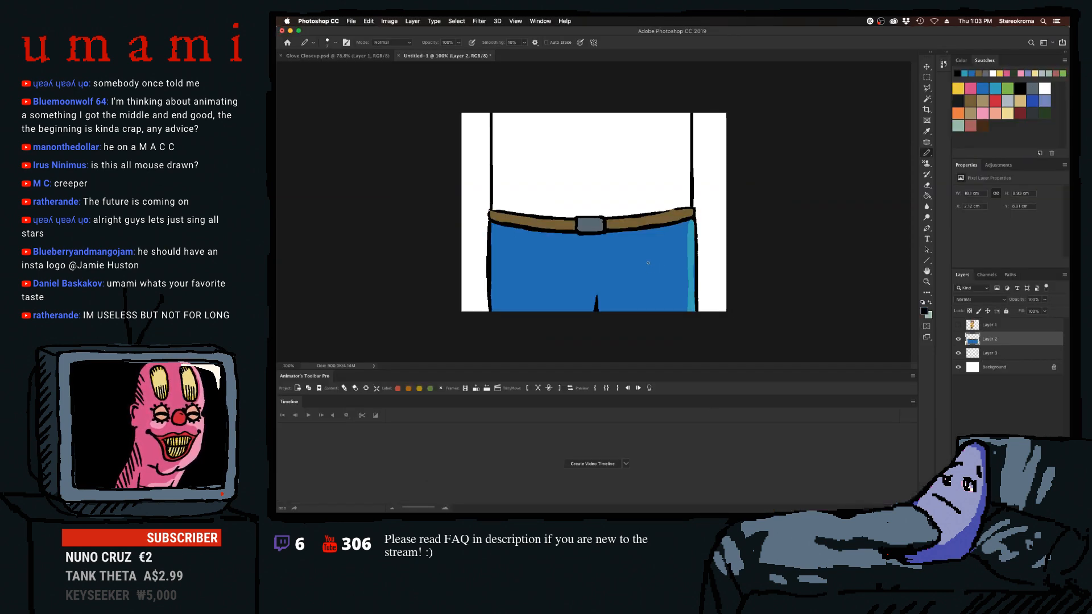
pyautogui.moveTo(649, 259); pyautogui.dragTo(694, 294)
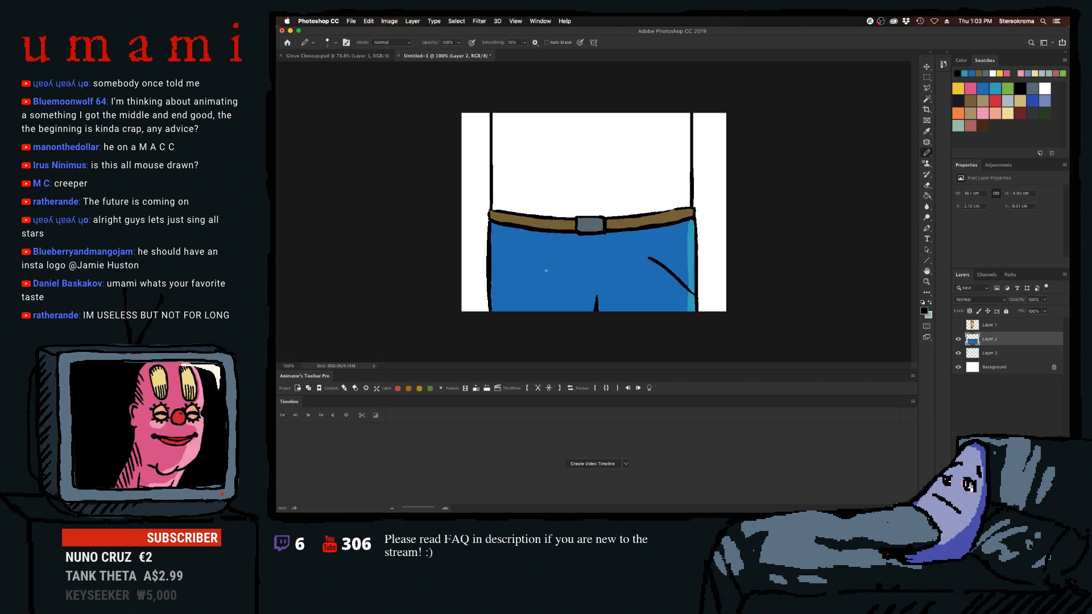
pyautogui.moveTo(514, 258); pyautogui.dragTo(491, 290)
pyautogui.press('super+z')
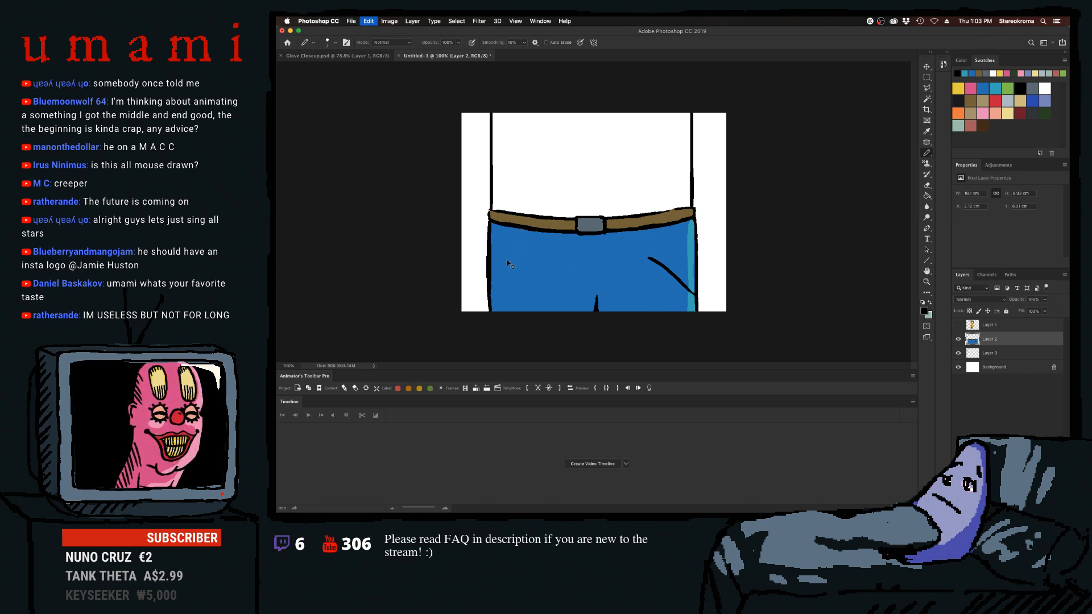
pyautogui.moveTo(531, 249); pyautogui.dragTo(493, 284)
pyautogui.press('super+z')
pyautogui.moveTo(530, 250); pyautogui.dragTo(493, 293)
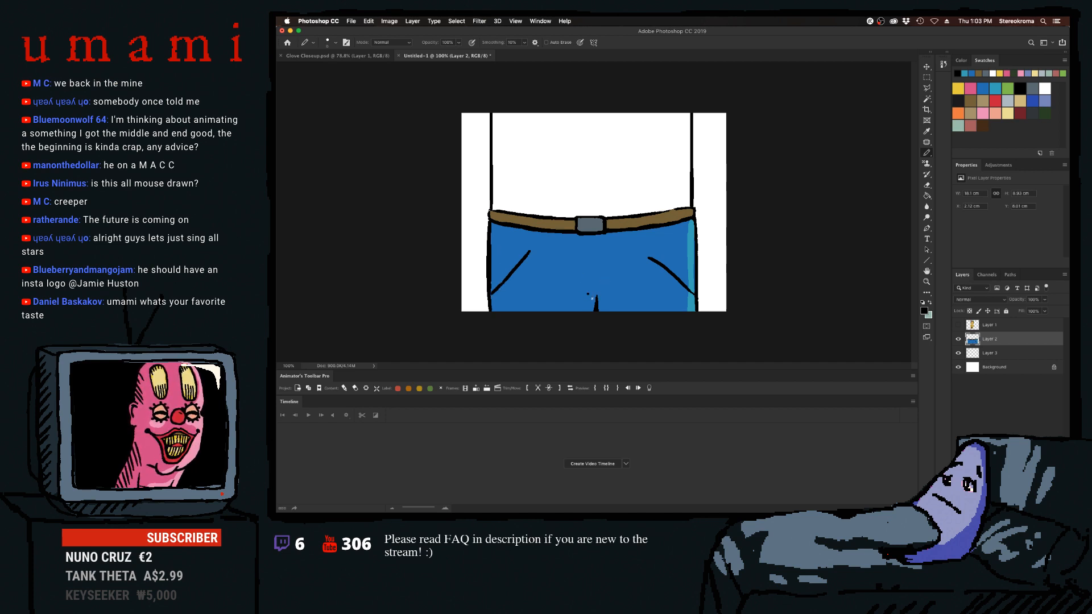
# Draw a small black crease at the crotch and a vertical fly line below the buckle, undoing the extra stroke.
pyautogui.moveTo(592, 297); pyautogui.dragTo(595, 293)
pyautogui.moveTo(601, 233)
pyautogui.mouseDown()
pyautogui.moveTo(601, 294)
pyautogui.moveTo(595, 252)
pyautogui.mouseUp()
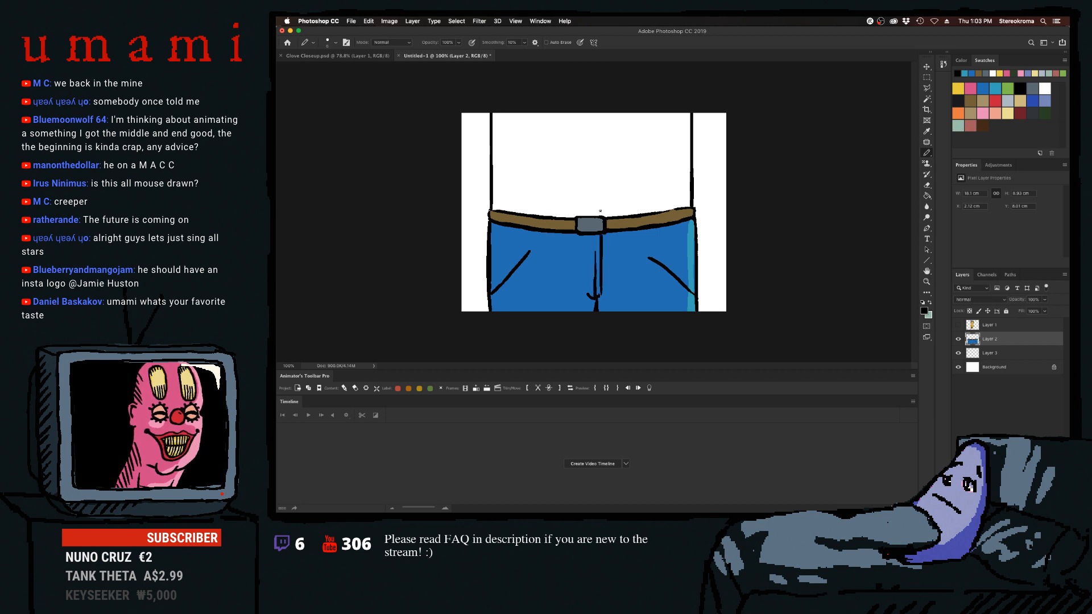
pyautogui.press('super+z')
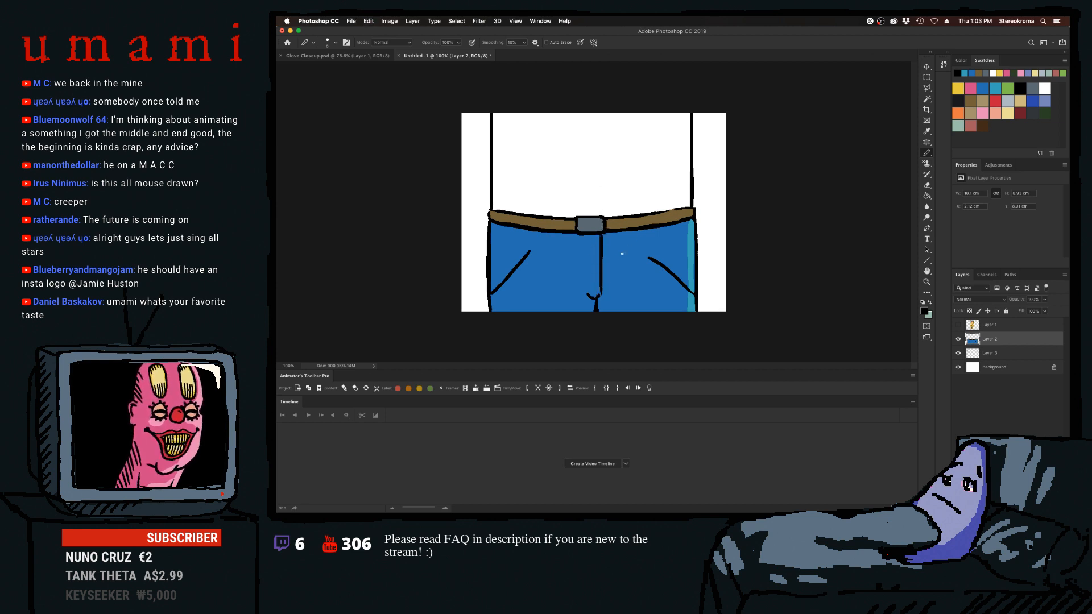
# Draw a short black line across the belt and a black waistband line just above it on both sides of the buckle, undoing unsatisfactory strokes.
pyautogui.moveTo(625, 216)
pyautogui.mouseDown()
pyautogui.moveTo(624, 231)
pyautogui.moveTo(695, 204)
pyautogui.mouseUp()
pyautogui.press('super+z')
pyautogui.moveTo(608, 215); pyautogui.dragTo(687, 201)
pyautogui.press('super+z')
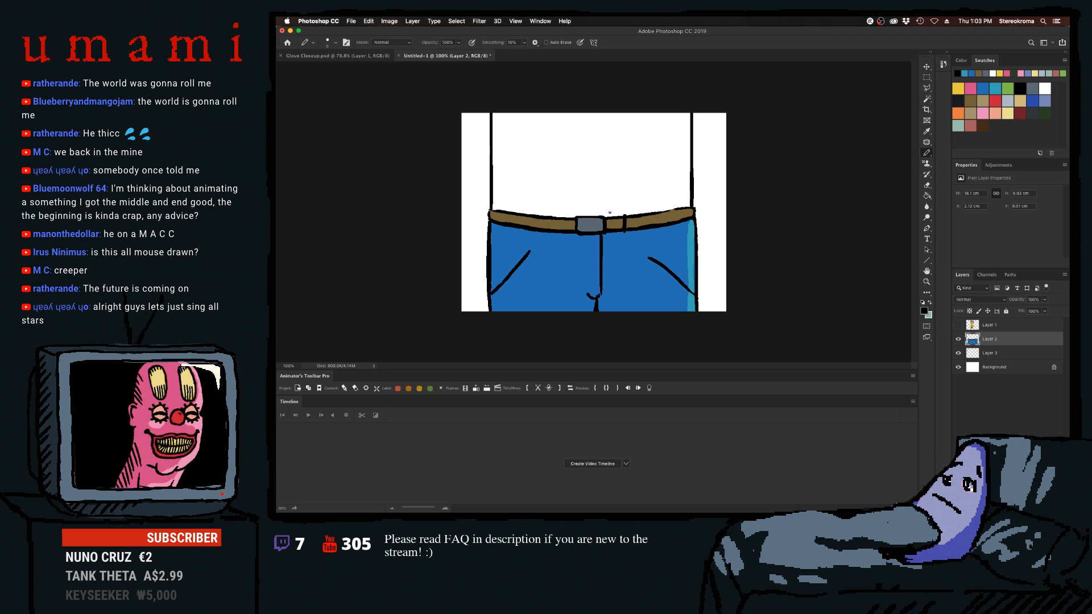
pyautogui.moveTo(604, 214); pyautogui.dragTo(691, 202)
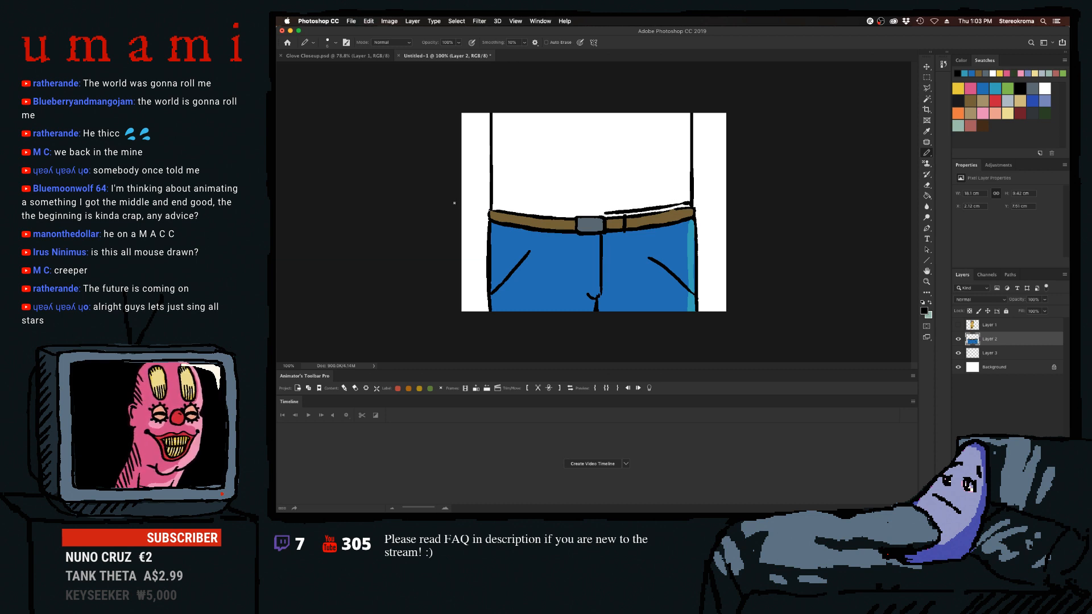
pyautogui.moveTo(512, 209); pyautogui.dragTo(582, 212)
pyautogui.press('super+z')
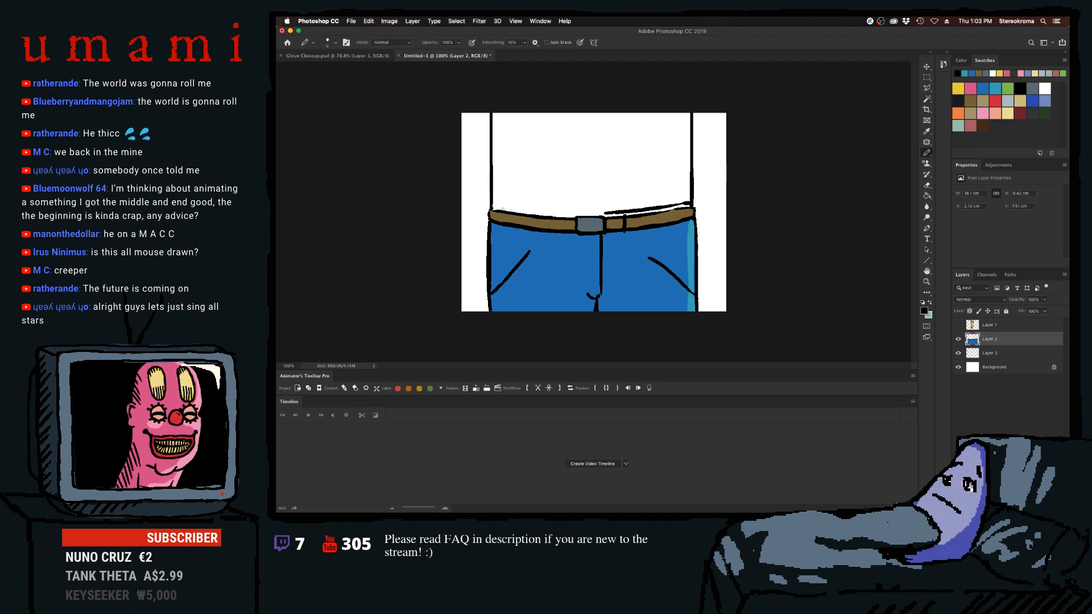
pyautogui.moveTo(491, 205); pyautogui.dragTo(592, 213)
pyautogui.press('super+z')
pyautogui.moveTo(490, 209); pyautogui.dragTo(604, 214)
pyautogui.press('super+z')
pyautogui.press('super+z')
pyautogui.press('super+z')
pyautogui.press('super+z')
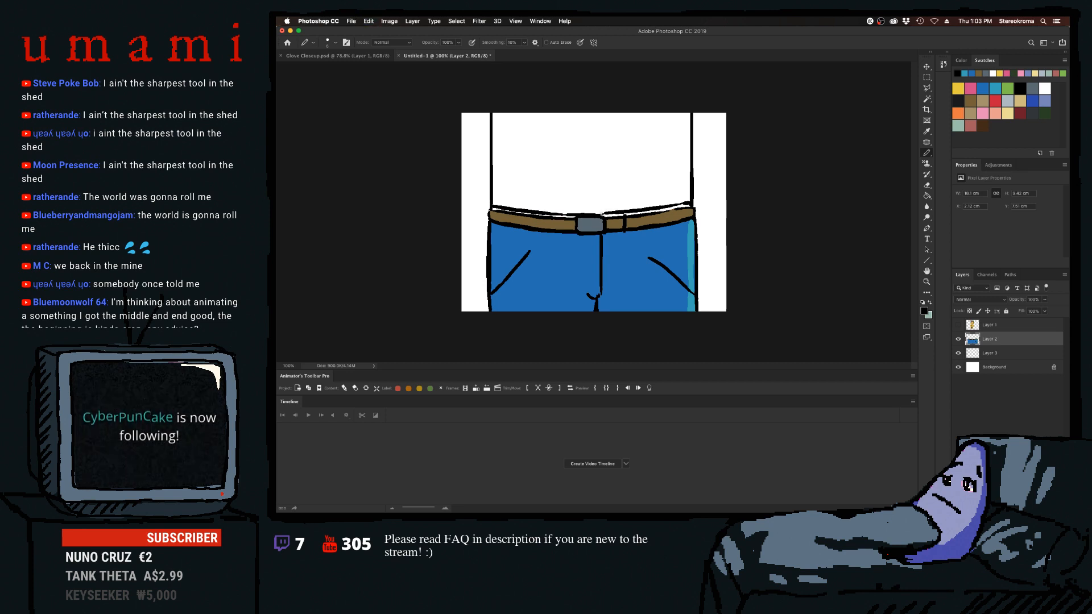
# Paint the waistband gap above the belt blue on a new layer beneath Layer 2, then merge that layer with Layer 2.
pyautogui.click(992, 354)
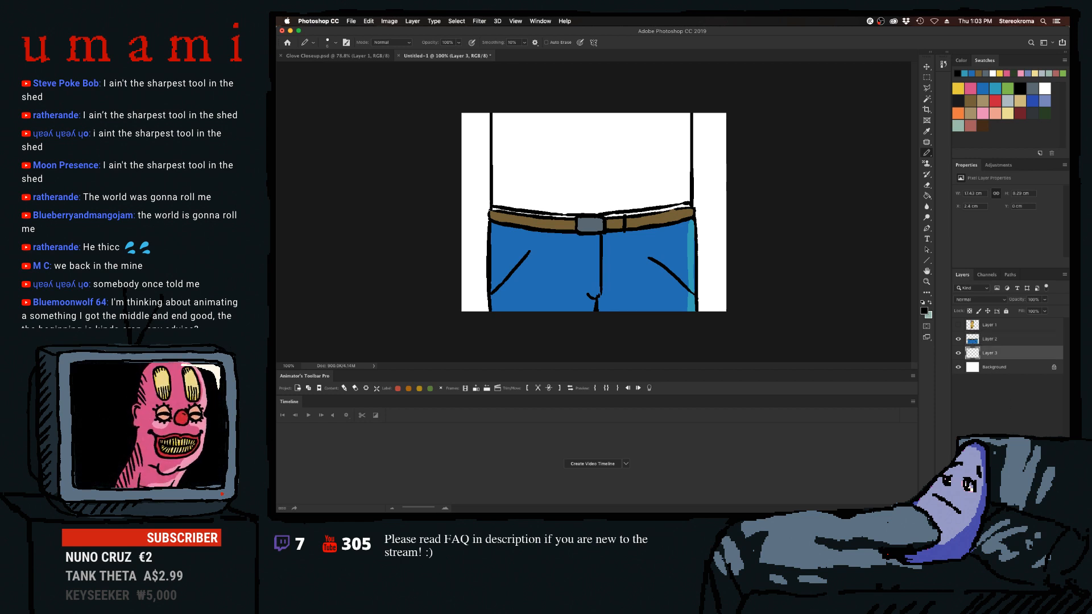
pyautogui.press('shift+super+alt+n')
pyautogui.click(1006, 103)
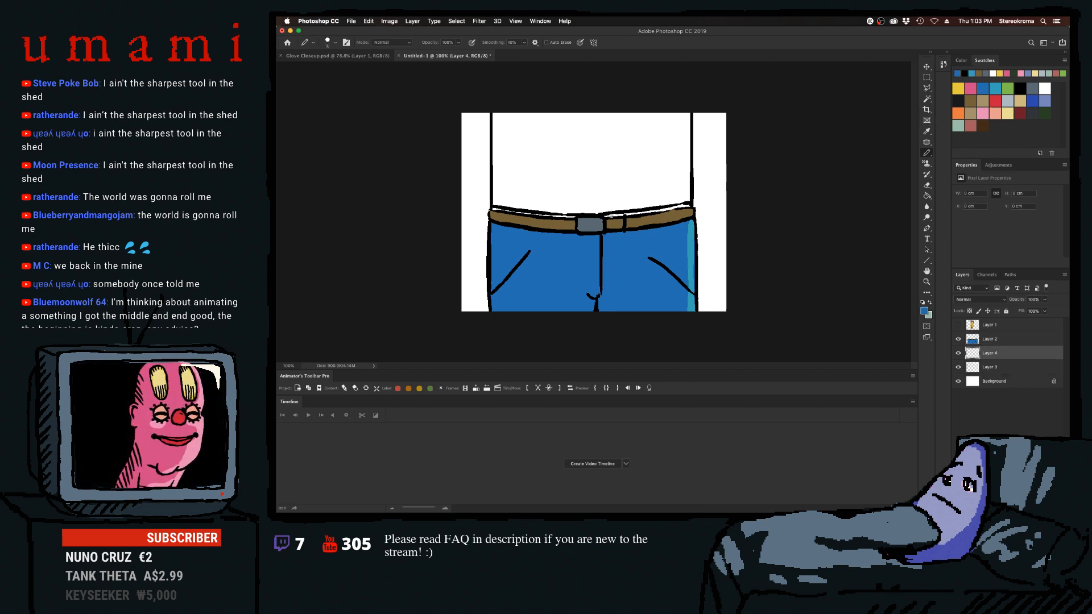
pyautogui.moveTo(604, 215); pyautogui.dragTo(686, 203)
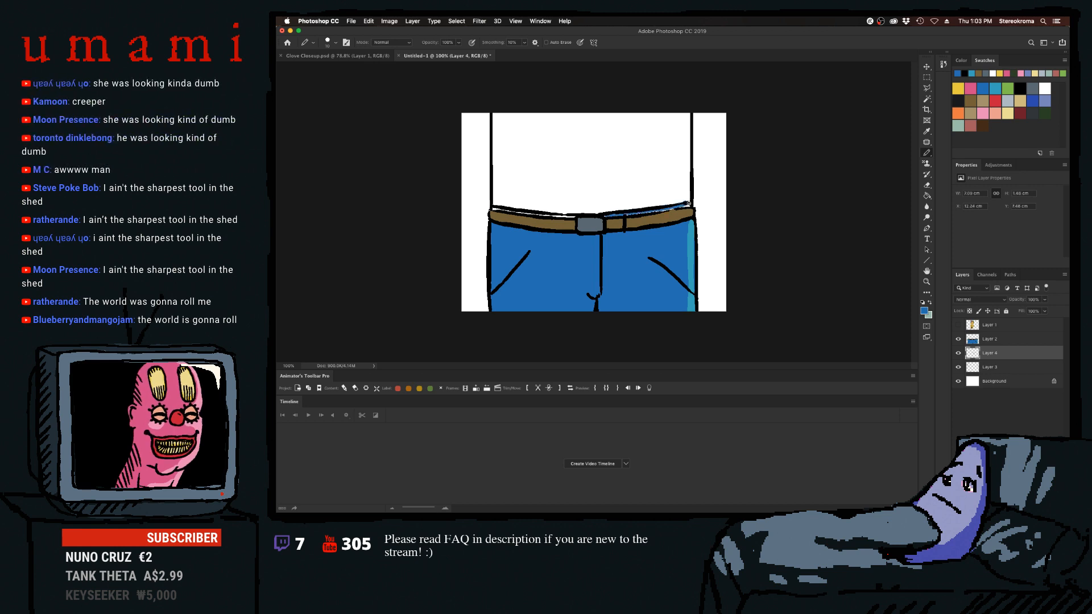
pyautogui.press('super+z')
pyautogui.moveTo(605, 216); pyautogui.dragTo(688, 204)
pyautogui.moveTo(494, 207); pyautogui.dragTo(580, 216)
pyautogui.press('super+z')
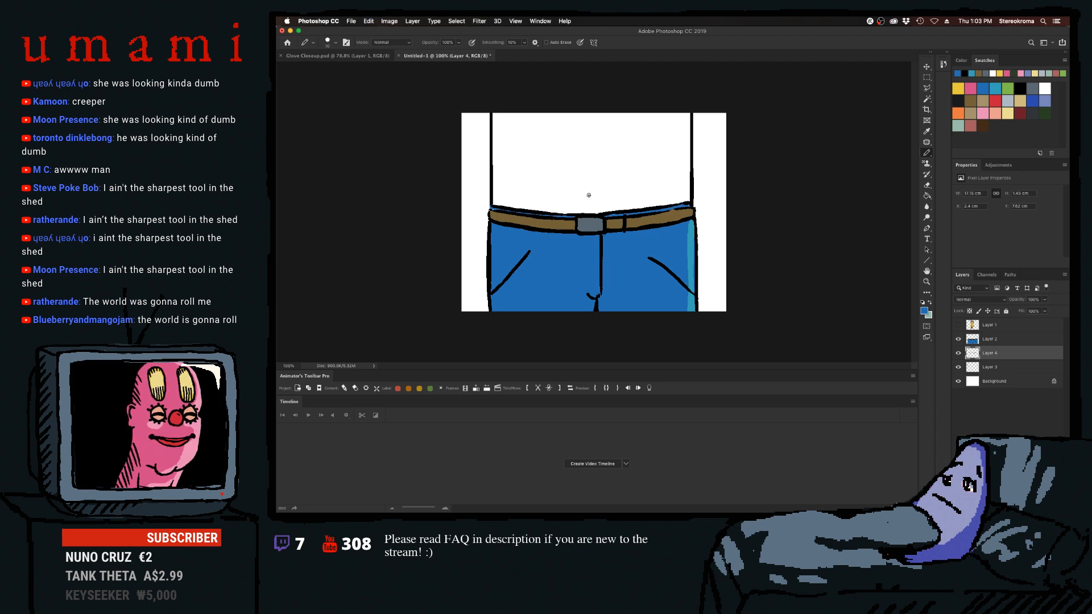
pyautogui.keyDown('shift'); pyautogui.click(992, 338); pyautogui.keyUp('shift')
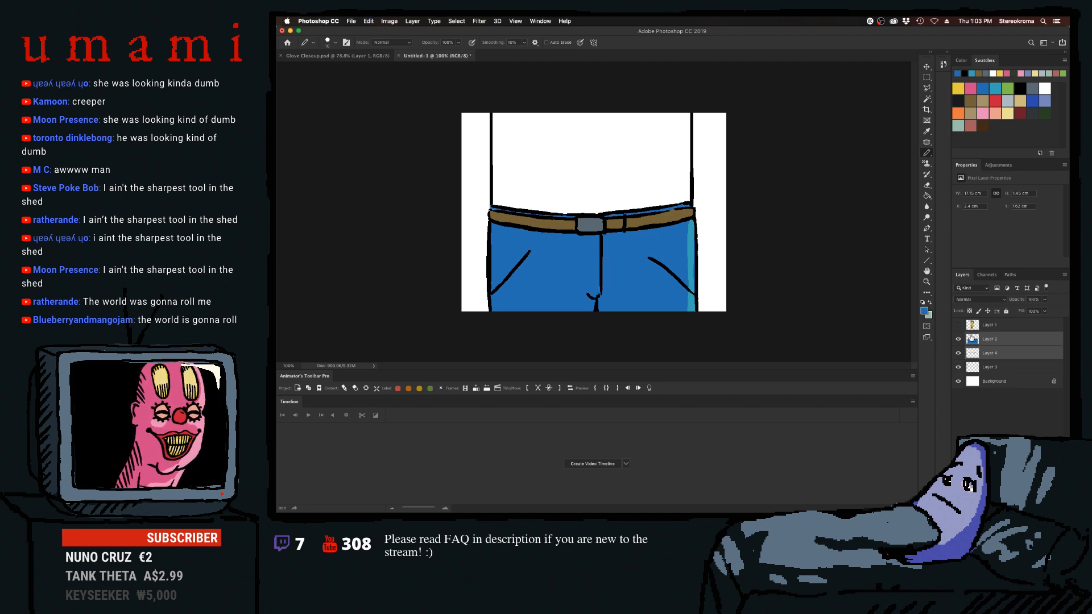
pyautogui.press('super+e')
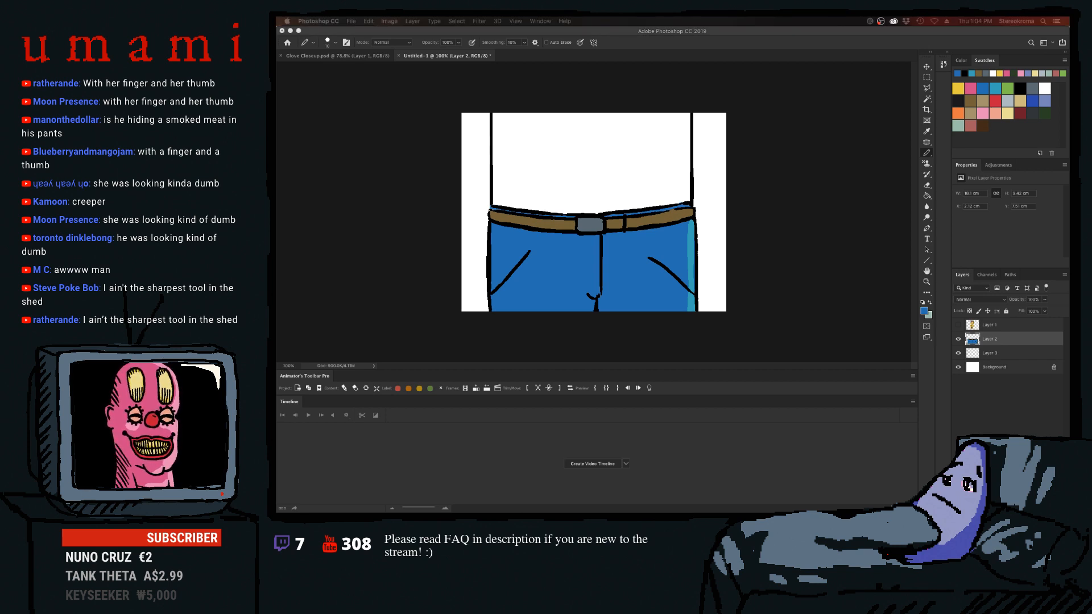
# Paint three thick black belt loops across the belt to the right of the buckle, undoing the blue trial stroke and unsatisfactory strokes.
pyautogui.click(1023, 82)
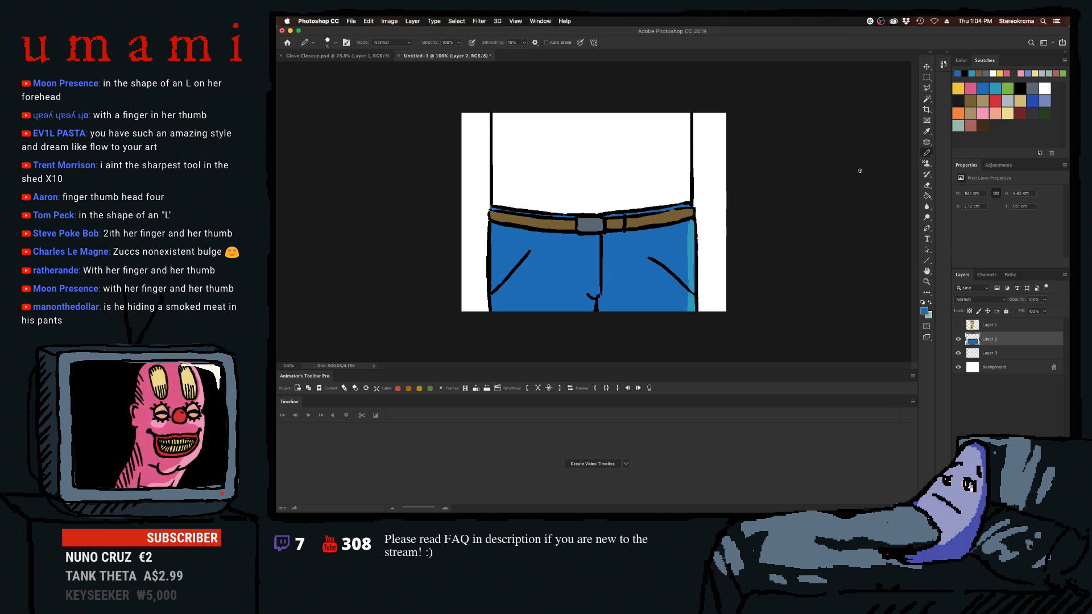
pyautogui.moveTo(653, 210); pyautogui.dragTo(656, 231)
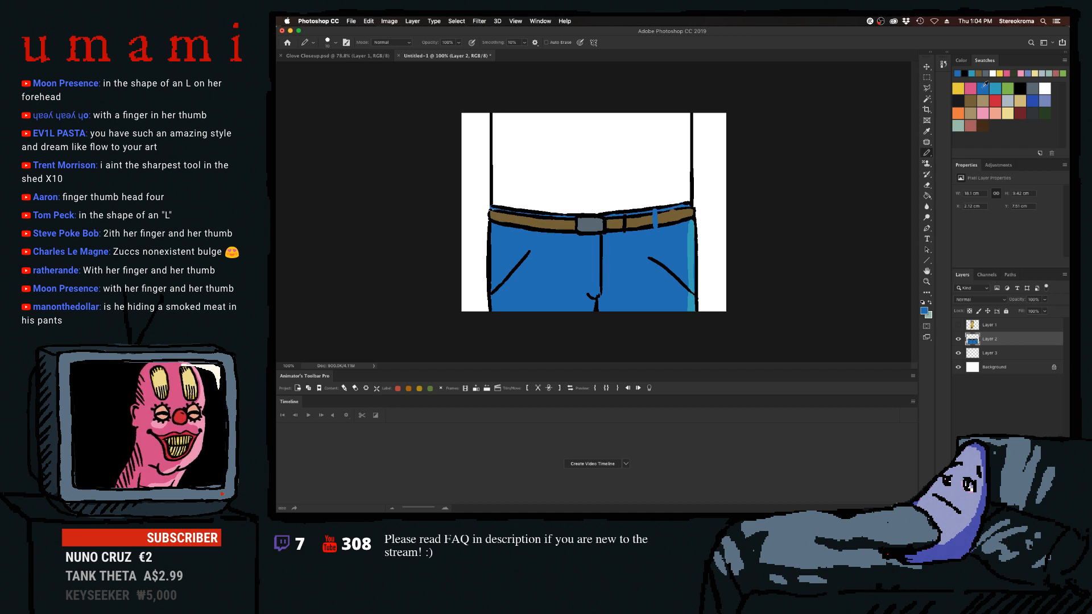
pyautogui.click(1020, 88)
pyautogui.press('super+z')
pyautogui.press(']')
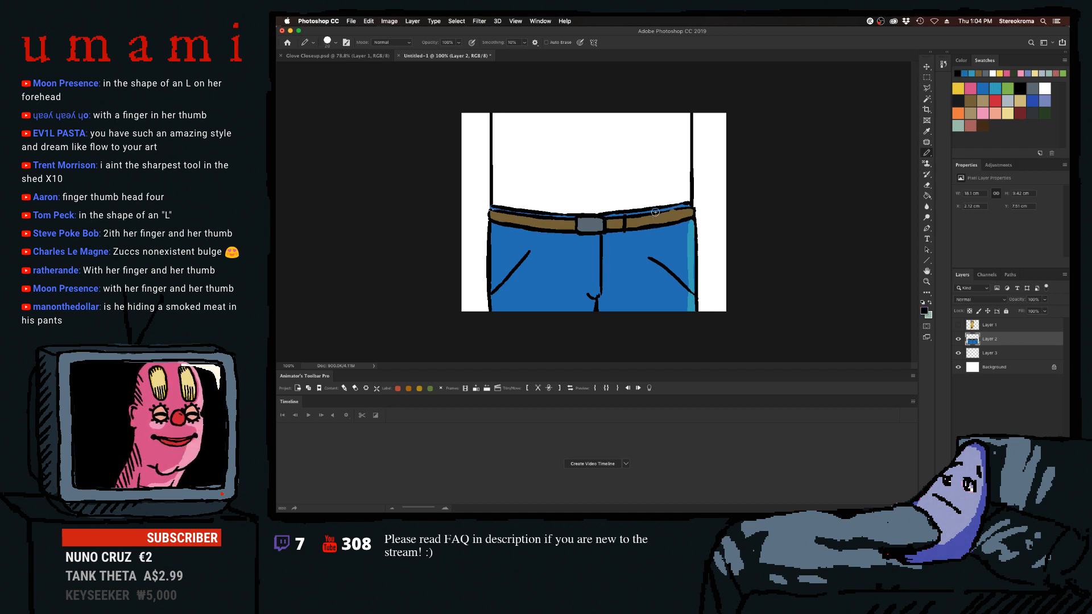
pyautogui.moveTo(655, 213)
pyautogui.mouseDown()
pyautogui.moveTo(687, 206)
pyautogui.moveTo(687, 223)
pyautogui.moveTo(687, 213)
pyautogui.moveTo(623, 231)
pyautogui.mouseUp()
pyautogui.press('super+z')
pyautogui.press('[')
pyautogui.press('super+z')
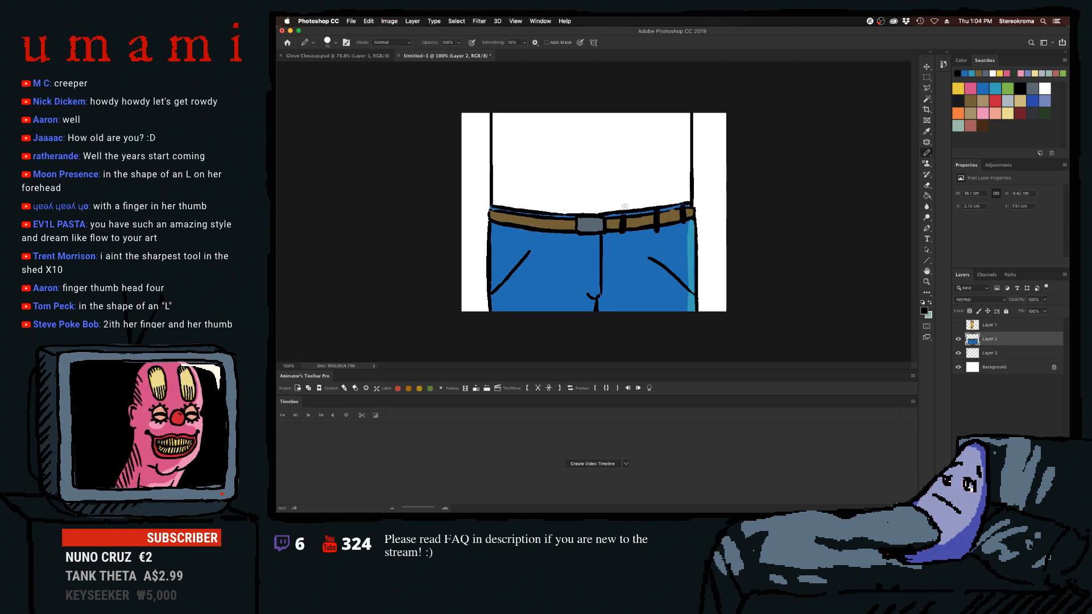
# Paint three matching black belt loops to the left of the buckle and colour the inside of all the loops blue.
pyautogui.moveTo(558, 216)
pyautogui.mouseDown()
pyautogui.moveTo(559, 230)
pyautogui.moveTo(559, 216)
pyautogui.mouseUp()
pyautogui.press('super+z')
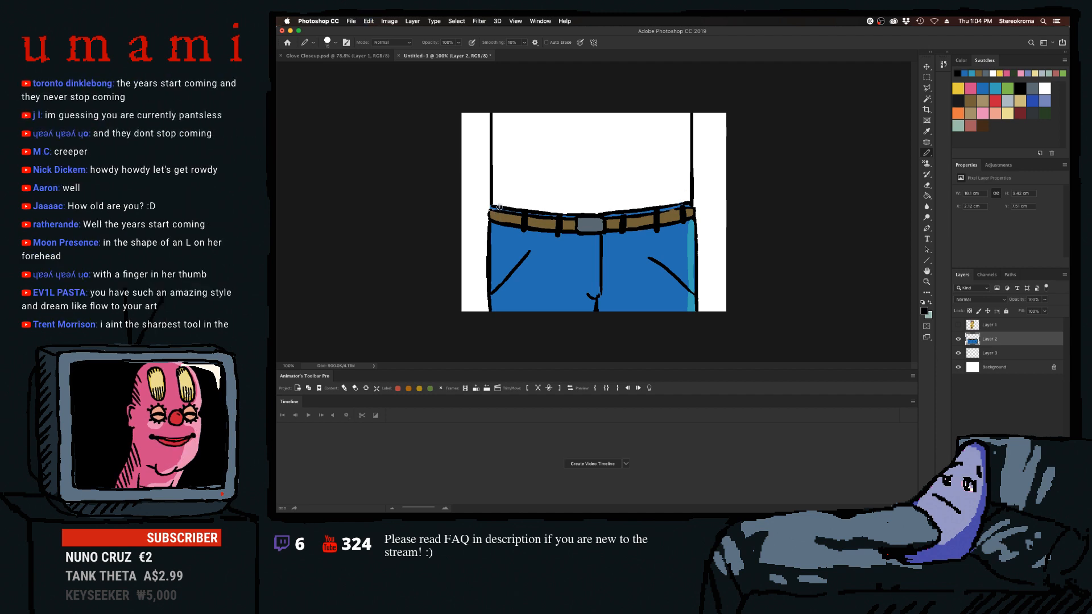
pyautogui.press('[')
pyautogui.moveTo(491, 207)
pyautogui.mouseDown()
pyautogui.moveTo(498, 229)
pyautogui.moveTo(558, 233)
pyautogui.mouseUp()
pyautogui.click(982, 90)
pyautogui.moveTo(625, 217)
pyautogui.mouseDown()
pyautogui.moveTo(655, 213)
pyautogui.moveTo(659, 225)
pyautogui.moveTo(684, 223)
pyautogui.mouseUp()
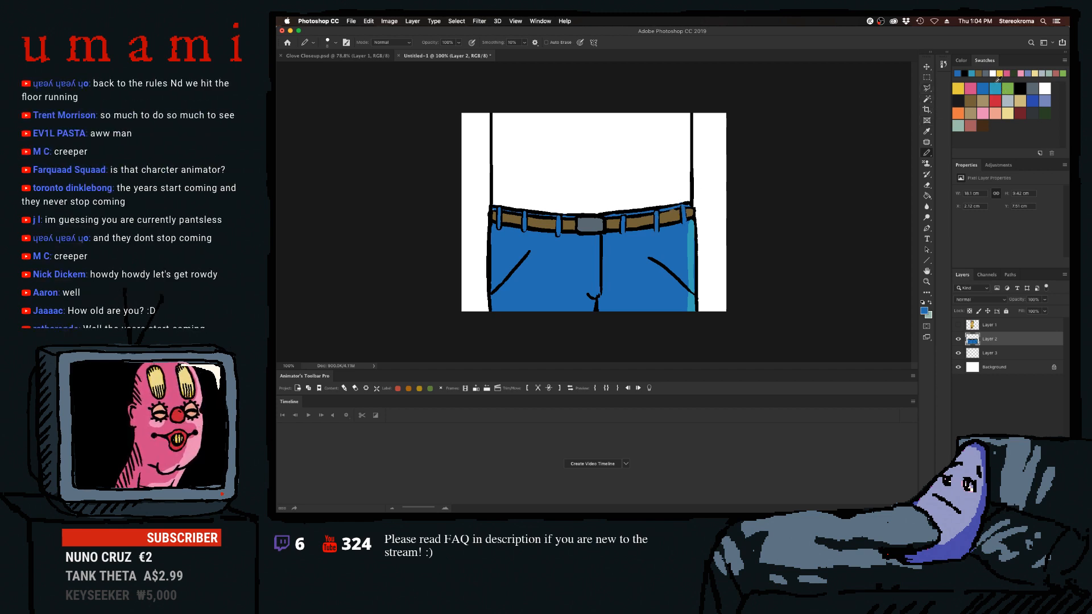
# Draw a black inner outline inside the belt buckle and paint light grey highlights on its frame.
pyautogui.click(1021, 88)
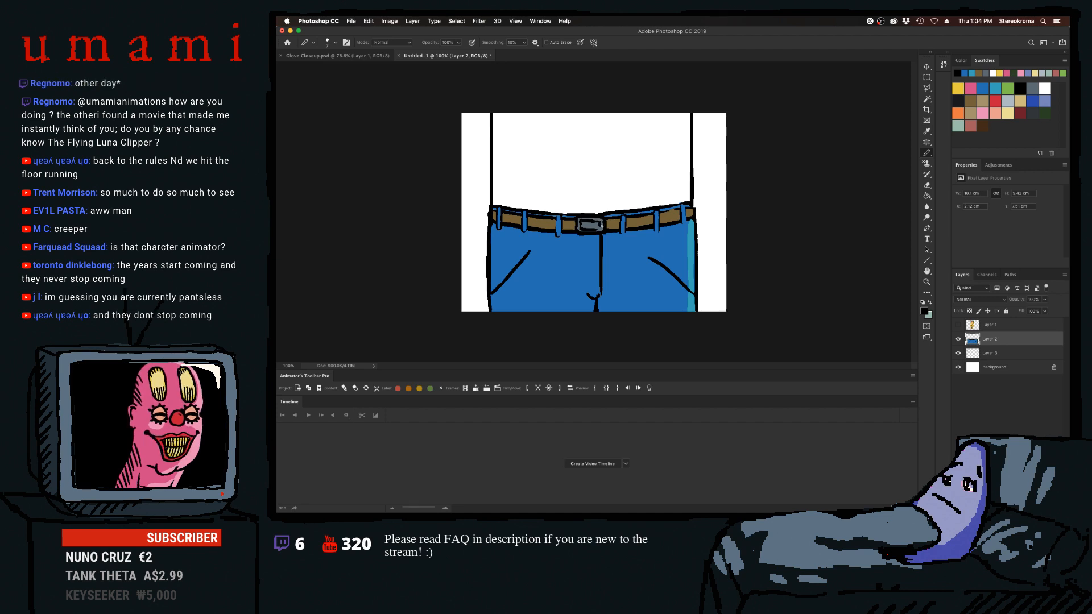
pyautogui.keyDown('alt'); pyautogui.click(600, 190); pyautogui.keyUp('alt')
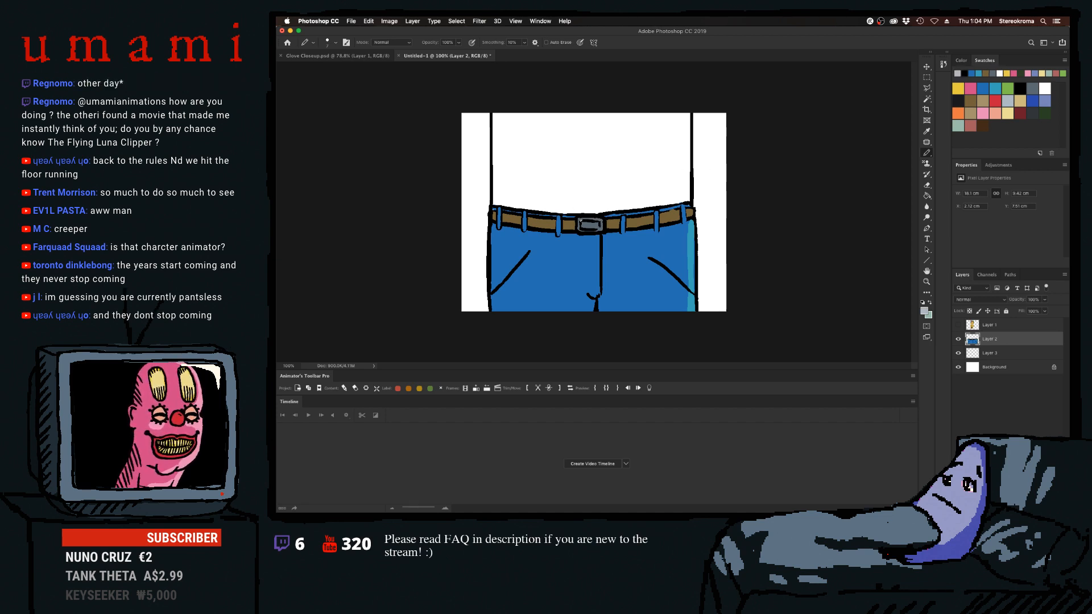
pyautogui.moveTo(580, 219)
pyautogui.mouseDown()
pyautogui.moveTo(601, 219)
pyautogui.moveTo(595, 227)
pyautogui.mouseUp()
pyautogui.press('super+z')
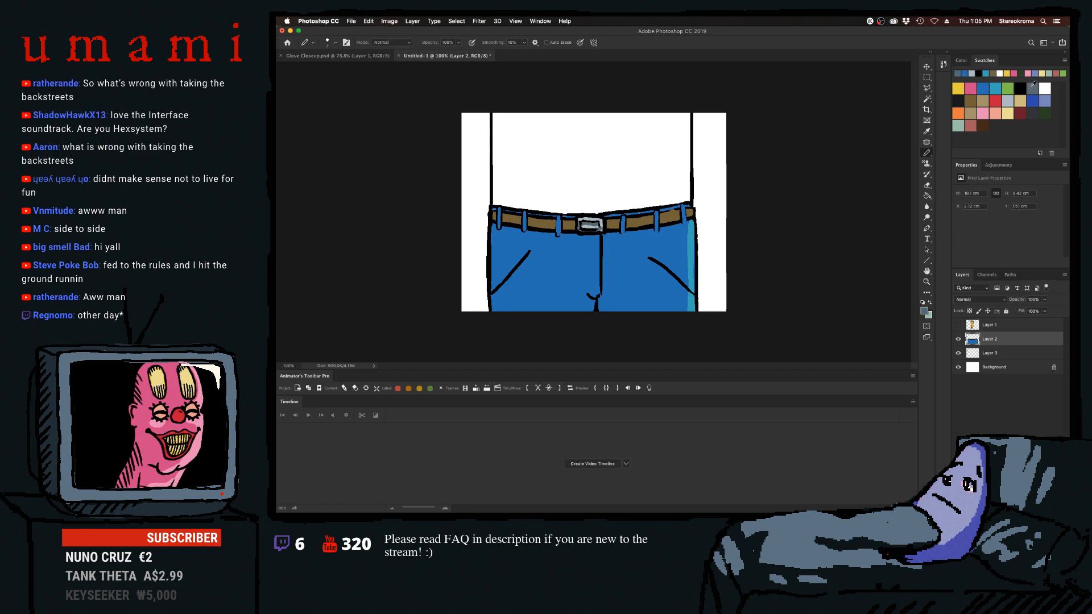
# Try short black hatching strokes along the left edge of the trousers, then undo them.
pyautogui.click(1023, 89)
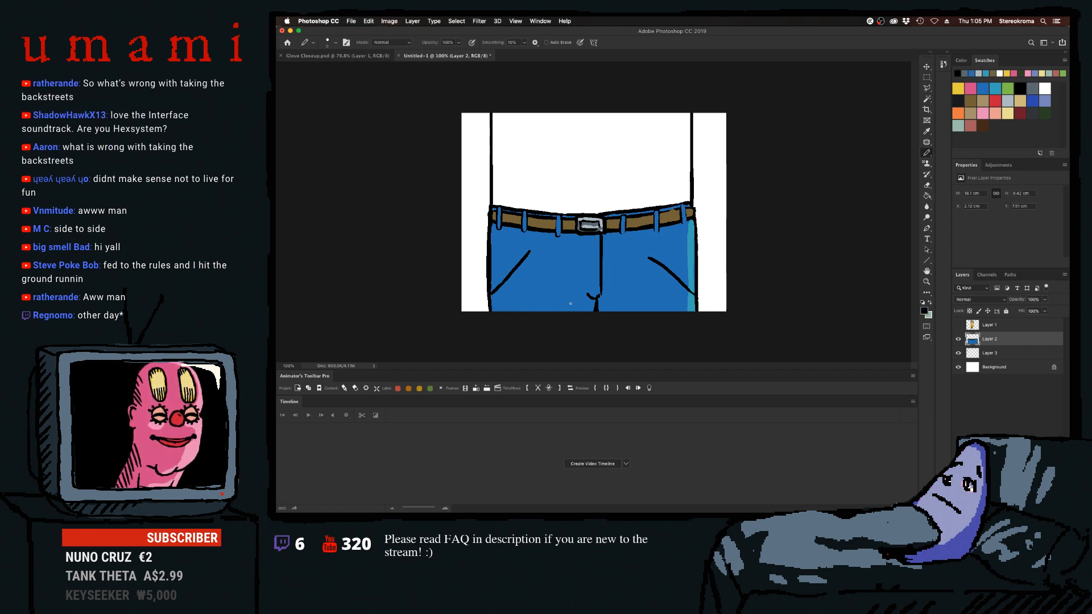
pyautogui.moveTo(495, 250); pyautogui.dragTo(487, 284)
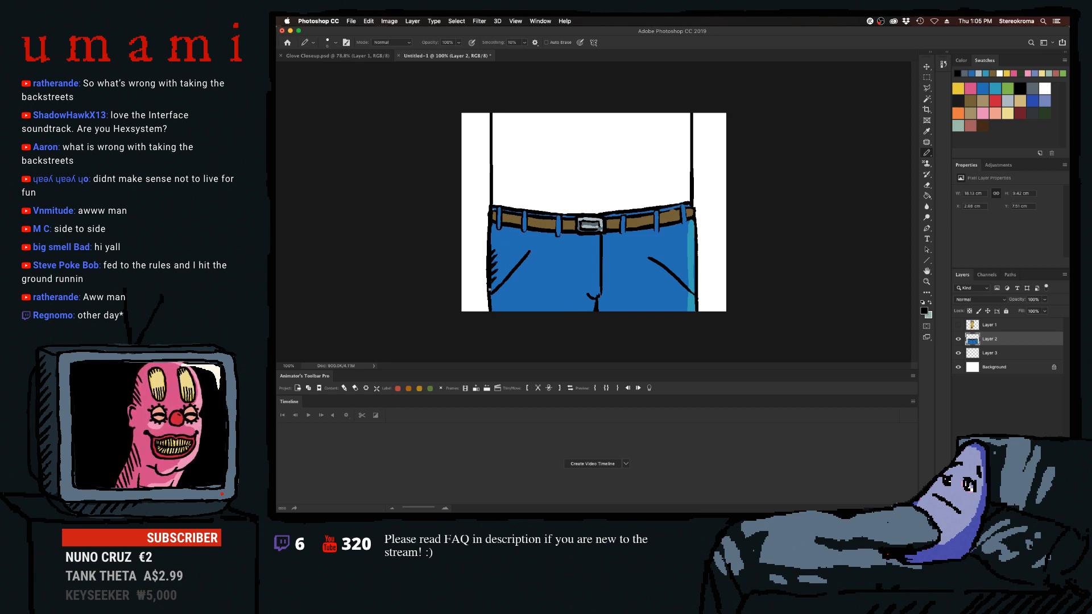
pyautogui.press('super+z')
pyautogui.press('super+z')
pyautogui.press('super+z')
pyautogui.press('super+z')
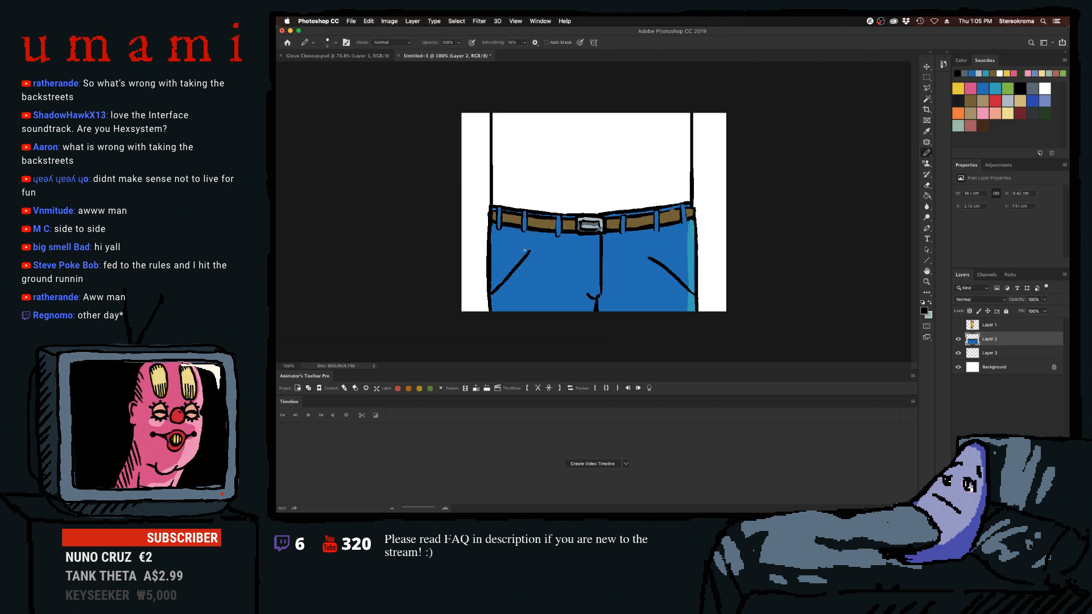
# Paint lighter blue highlights along the right pocket line and beside the fly line, undoing unsatisfactory strokes.
pyautogui.click(984, 90)
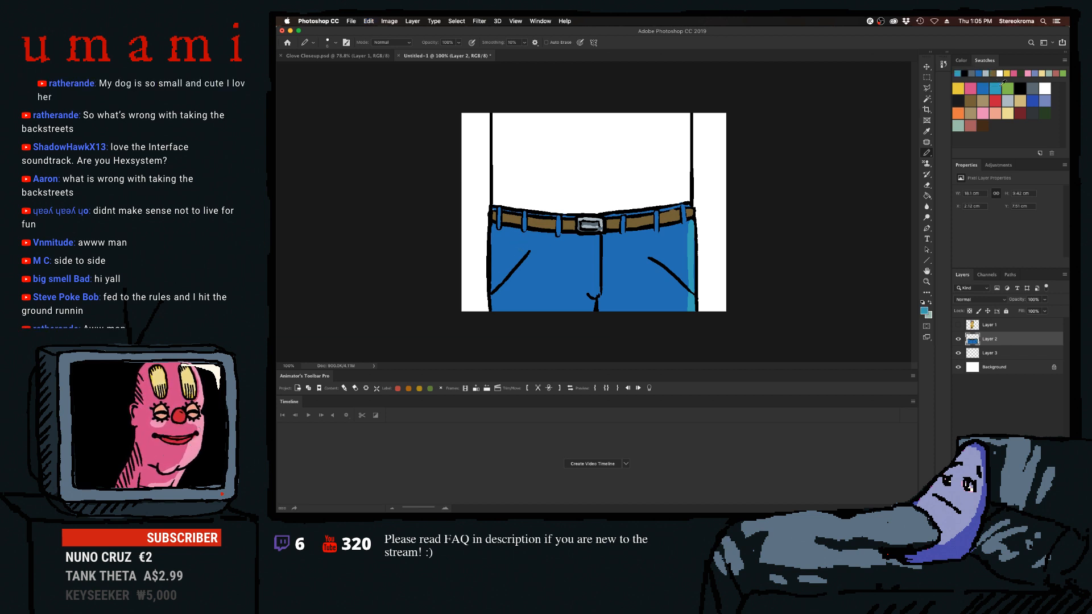
pyautogui.moveTo(657, 255); pyautogui.dragTo(697, 293)
pyautogui.press('super+z')
pyautogui.press('super+z')
pyautogui.moveTo(650, 256); pyautogui.dragTo(691, 279)
pyautogui.press('super+z')
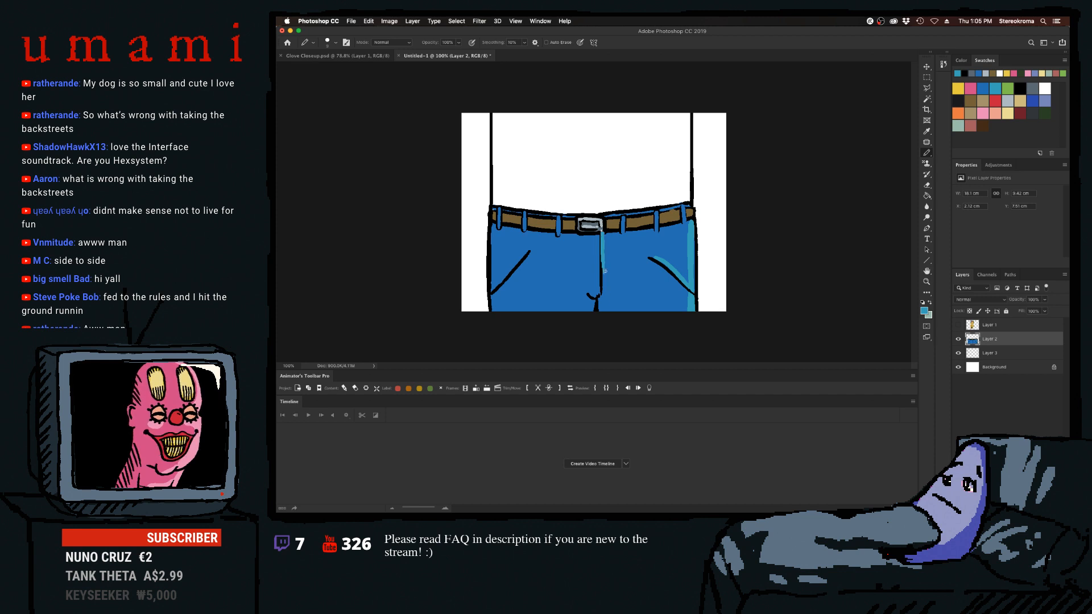
pyautogui.moveTo(603, 234); pyautogui.dragTo(604, 265)
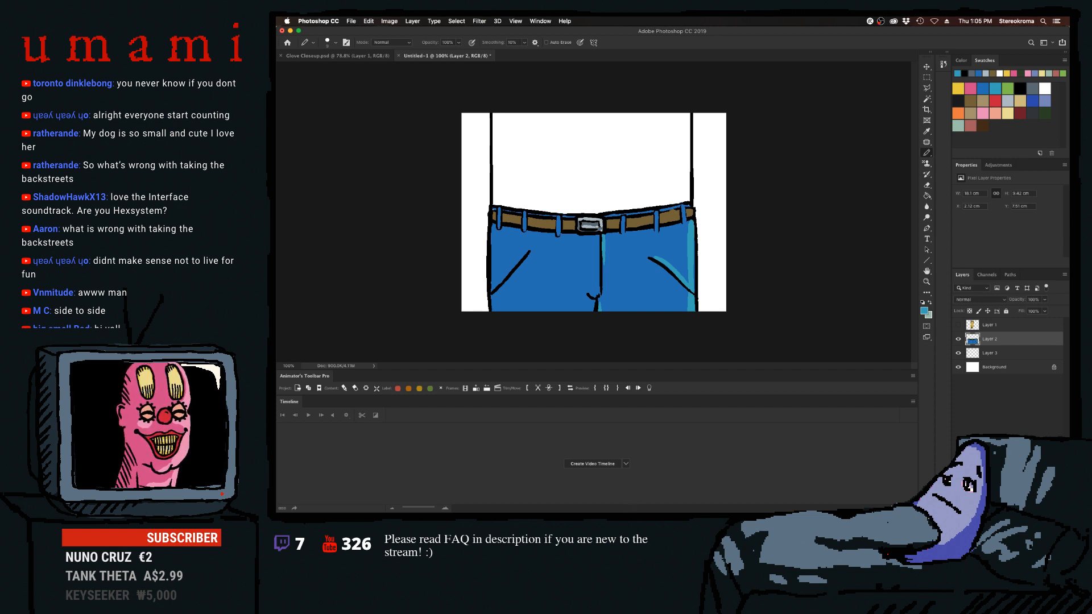
# Show the gauntlet glove layer and move the glove up and slightly left so the hand overlaps the belt.
pyautogui.press('super+Tab')
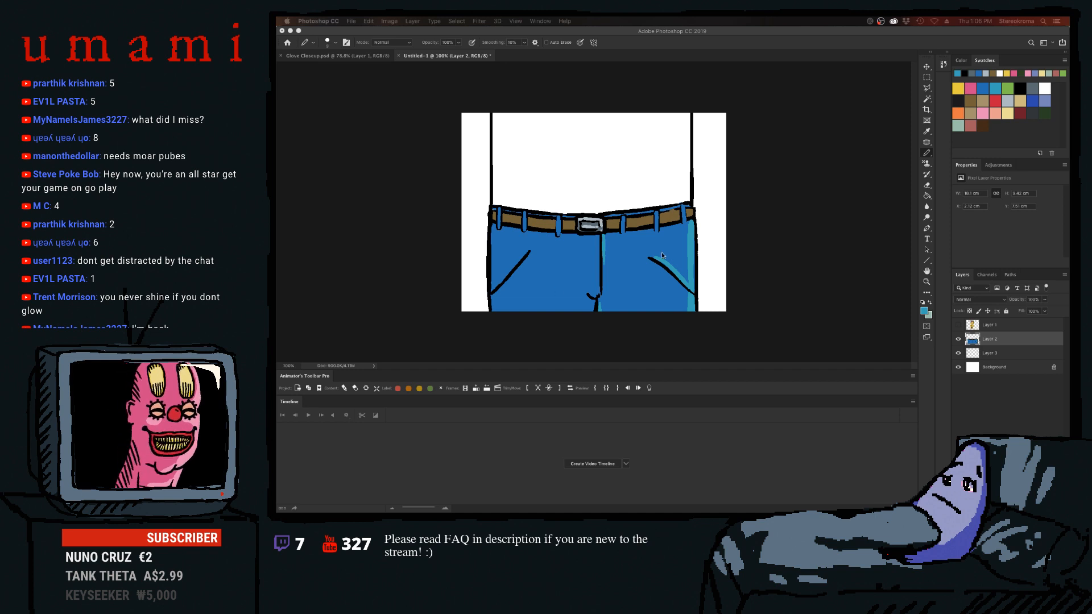
pyautogui.click(959, 325)
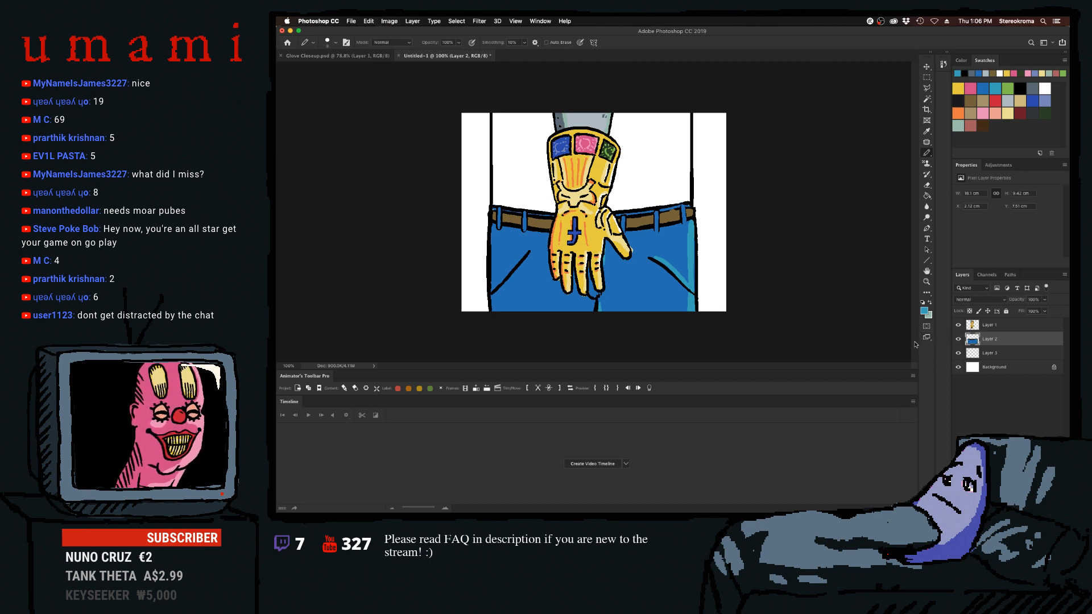
pyautogui.press('v')
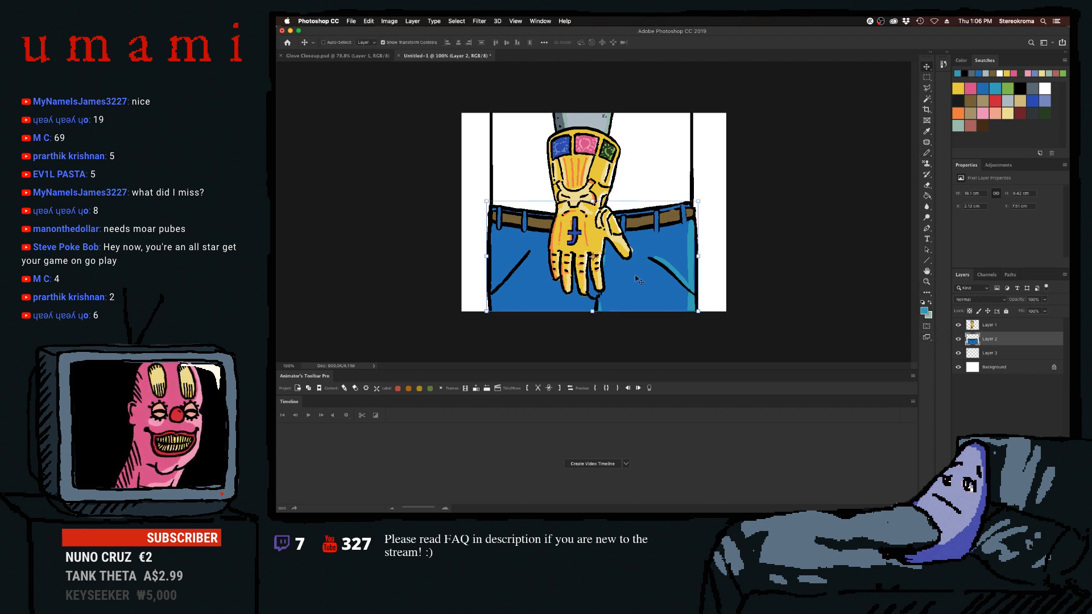
pyautogui.click(985, 328)
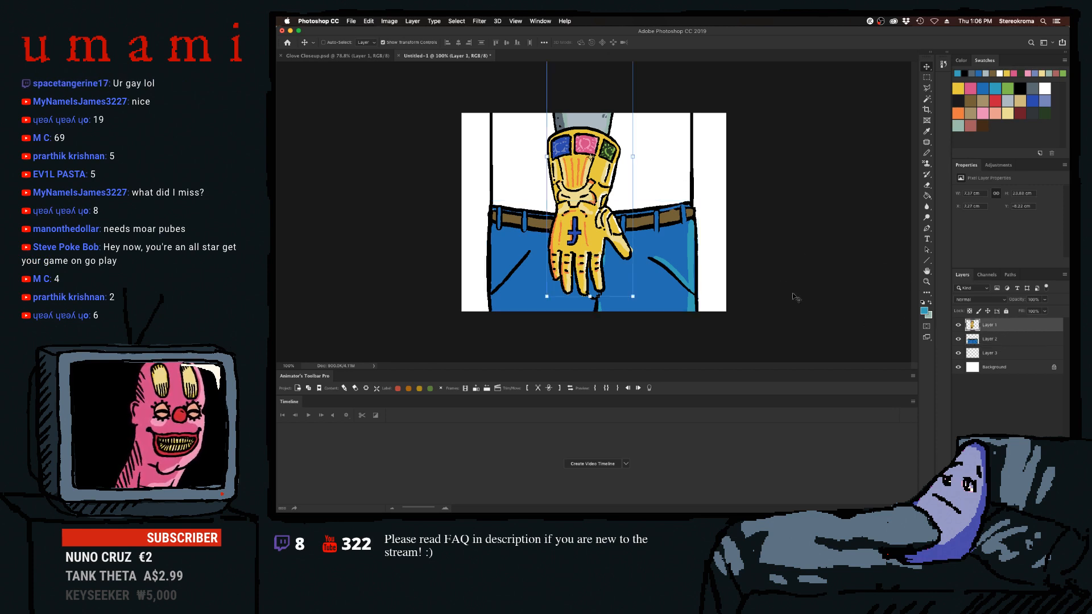
pyautogui.moveTo(608, 252); pyautogui.dragTo(627, 228)
# Try rotating the glove and arm into a diagonal pose reaching lower across the trousers, then undo the transform.
pyautogui.hotkey('ctrl', 't')
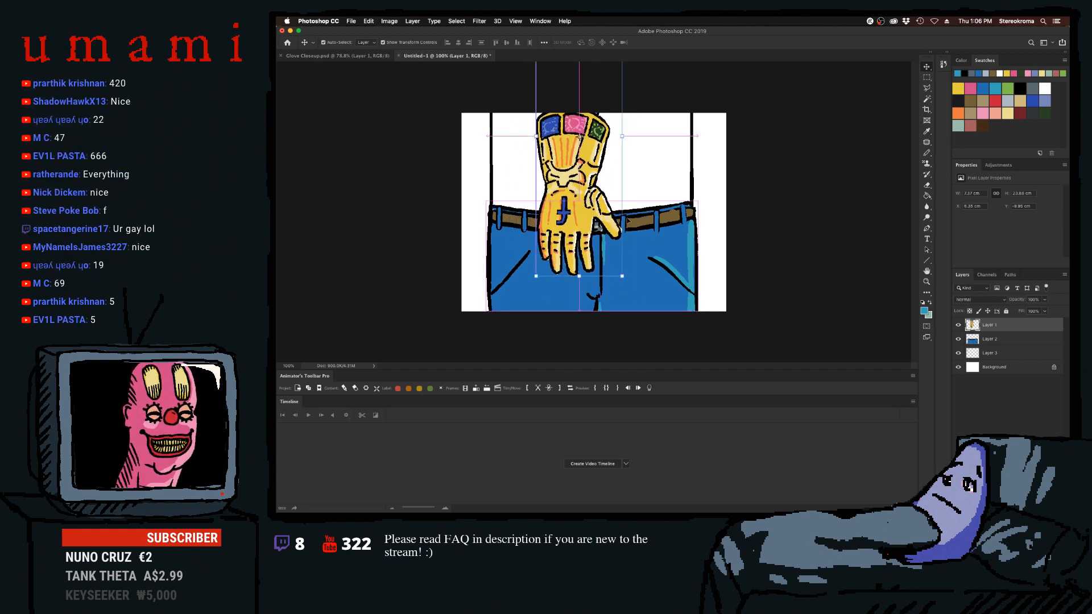
pyautogui.moveTo(654, 302); pyautogui.dragTo(684, 277)
pyautogui.moveTo(620, 252); pyautogui.dragTo(635, 304)
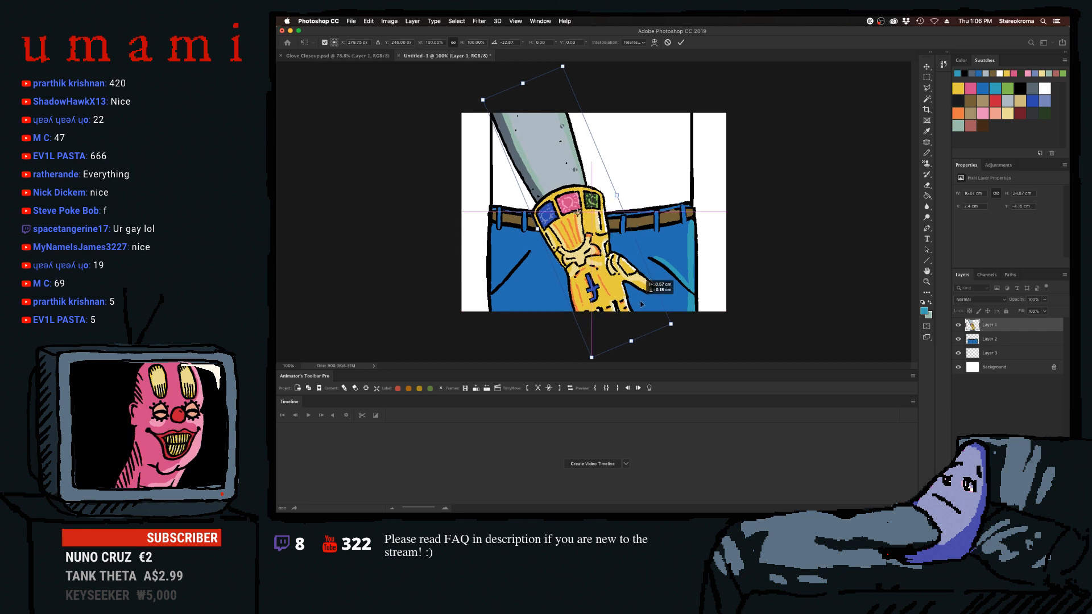
pyautogui.click(680, 42)
pyautogui.press('super+z')
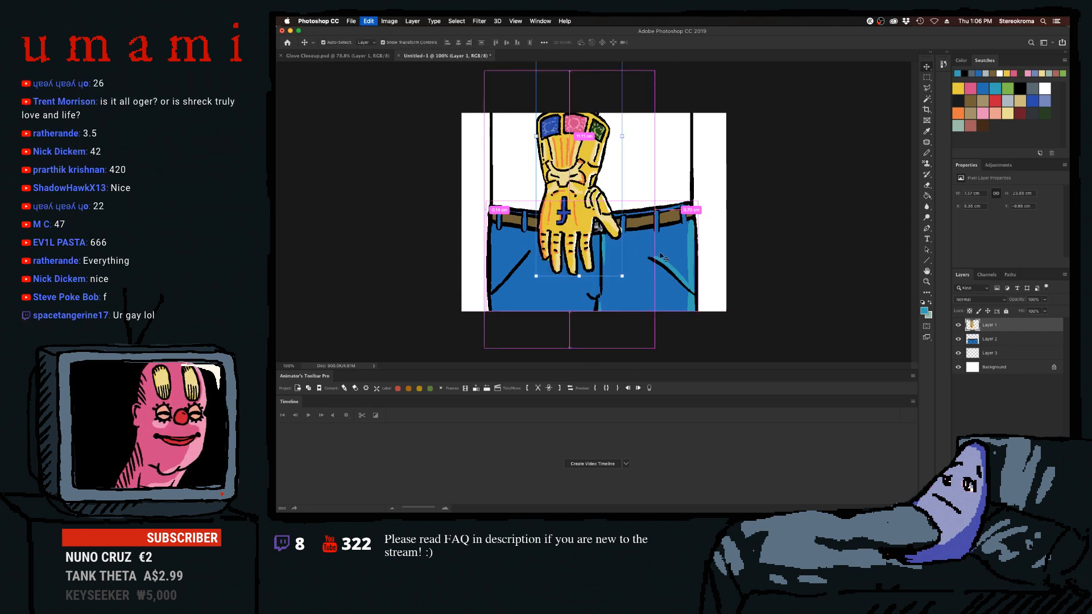
# Switch to Premiere Pro to examine the full-body character's shirt colour, and return to Photoshop.
pyautogui.click(925, 78)
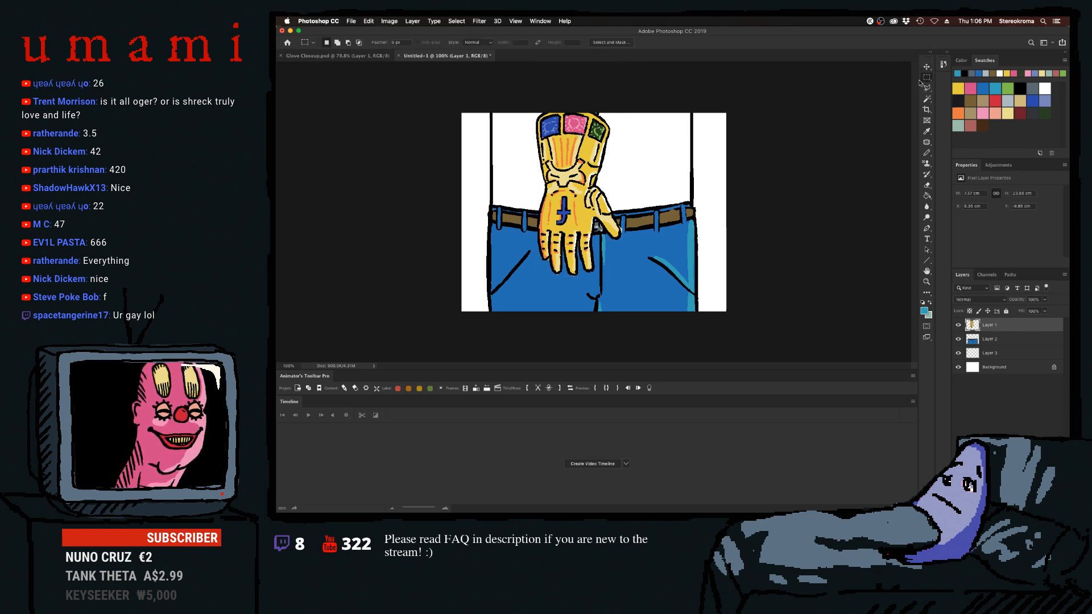
pyautogui.click(988, 339)
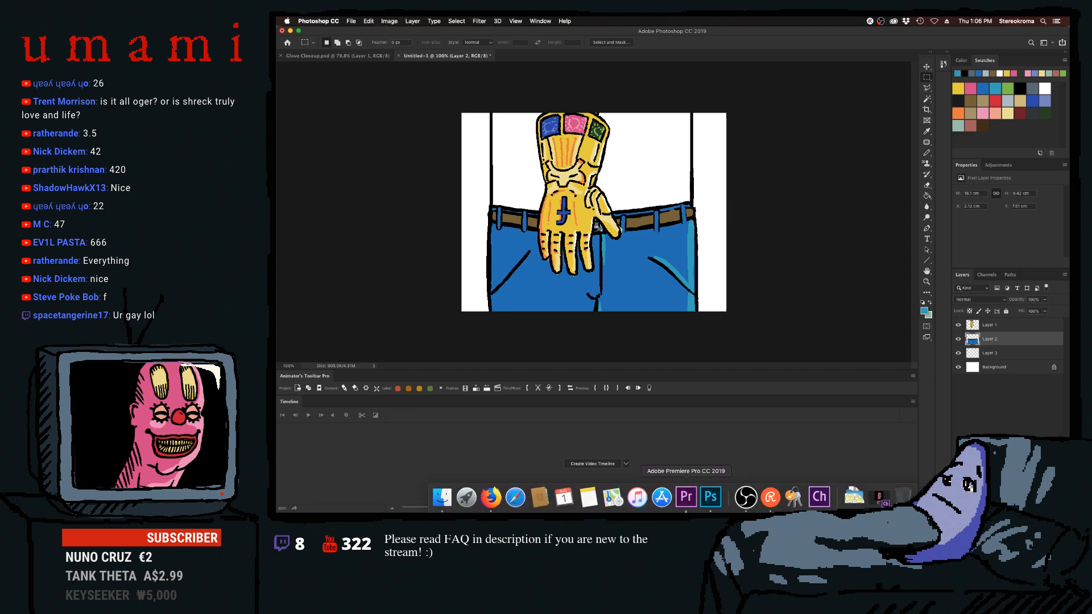
pyautogui.click(687, 498)
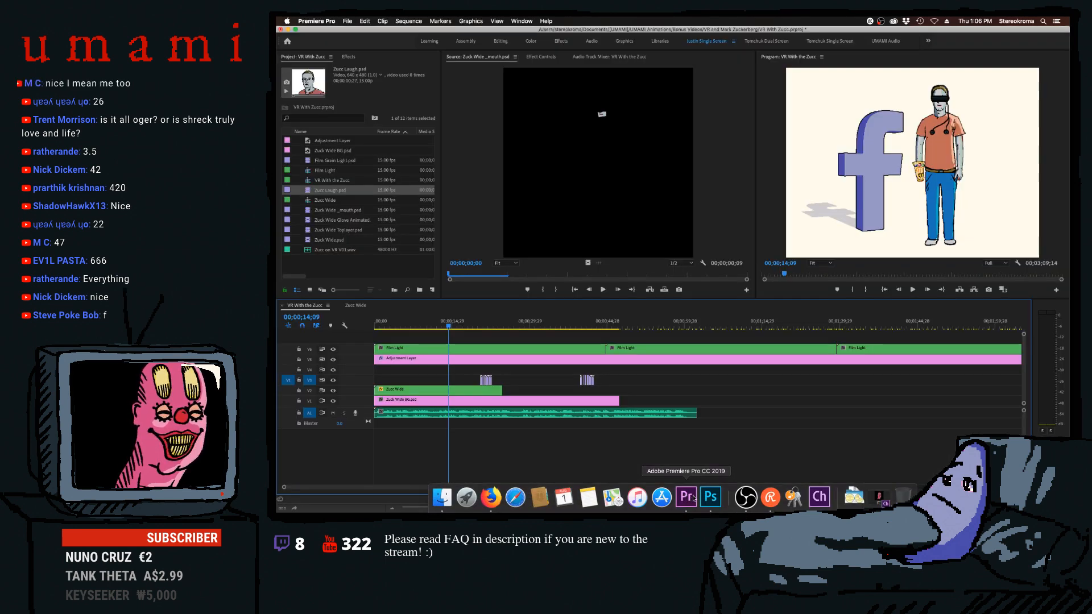
pyautogui.click(710, 497)
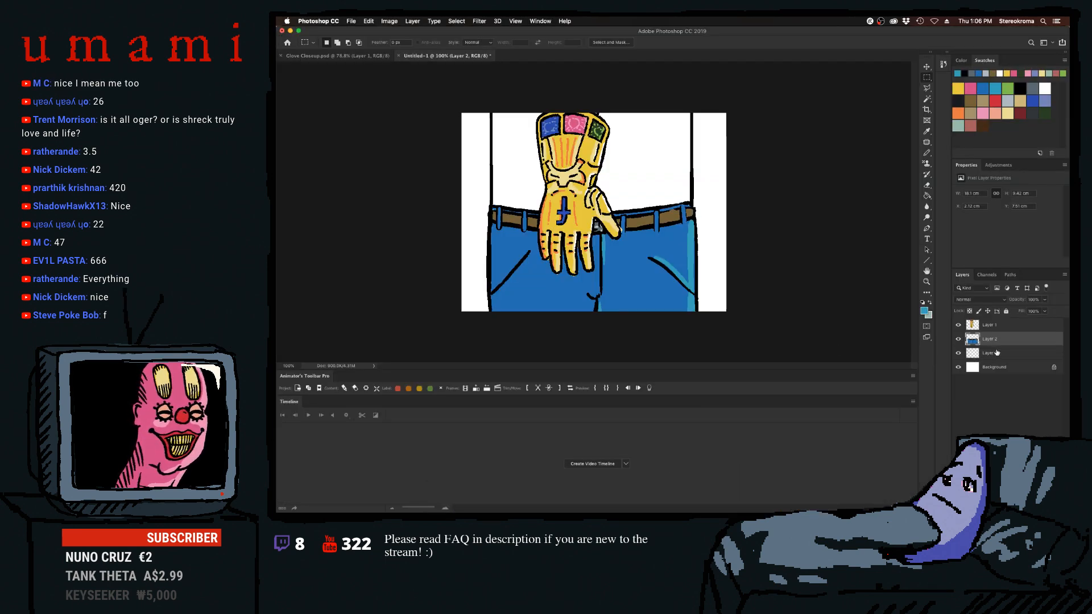
# Add a new layer directly above the background, pick the brownish-red swatch and hide the glove layer.
pyautogui.click(990, 353)
pyautogui.press('alt+shift+super+n')
pyautogui.moveTo(990, 353); pyautogui.dragTo(991, 374)
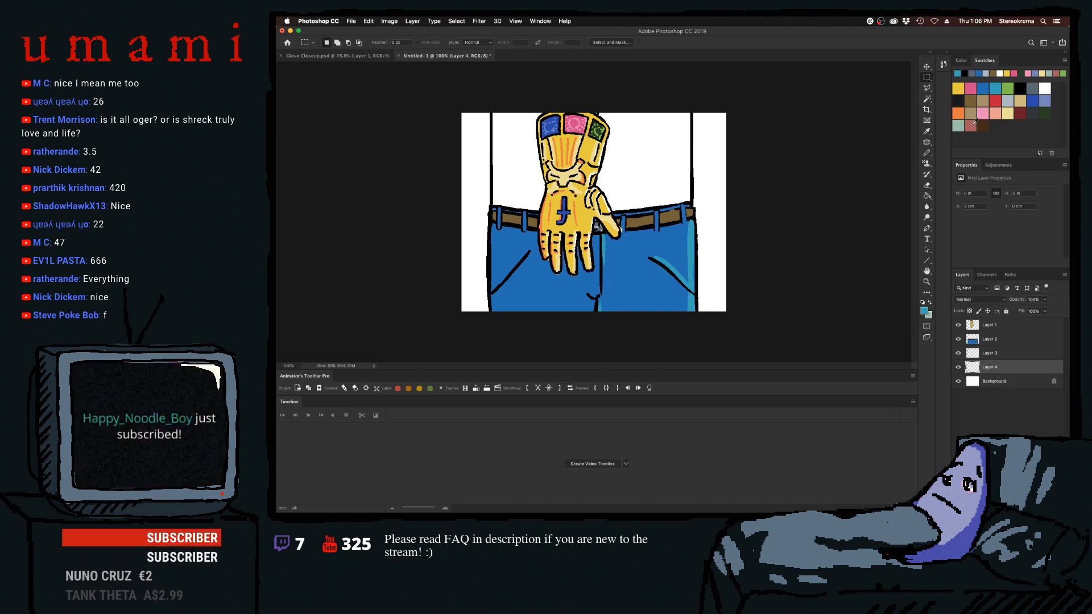
pyautogui.click(995, 116)
pyautogui.click(970, 125)
pyautogui.click(958, 325)
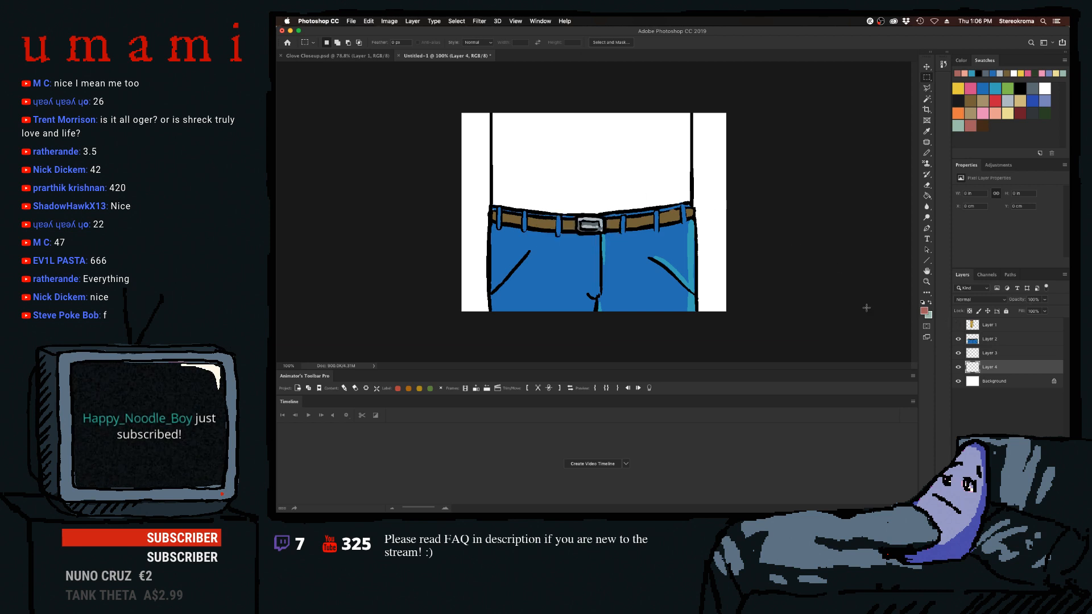
# Fill the torso area between the side outlines and the belt with brownish red, using an enlarged pencil tip.
pyautogui.moveTo(584, 211); pyautogui.dragTo(588, 215)
pyautogui.press('b')
pyautogui.press(']')
pyautogui.press(']')
pyautogui.press(']')
pyautogui.press(']')
pyautogui.press(']')
pyautogui.press(']')
pyautogui.press(']')
pyautogui.press(']')
pyautogui.press(']')
pyautogui.press(']')
pyautogui.press(']')
pyautogui.press(']')
pyautogui.press(']')
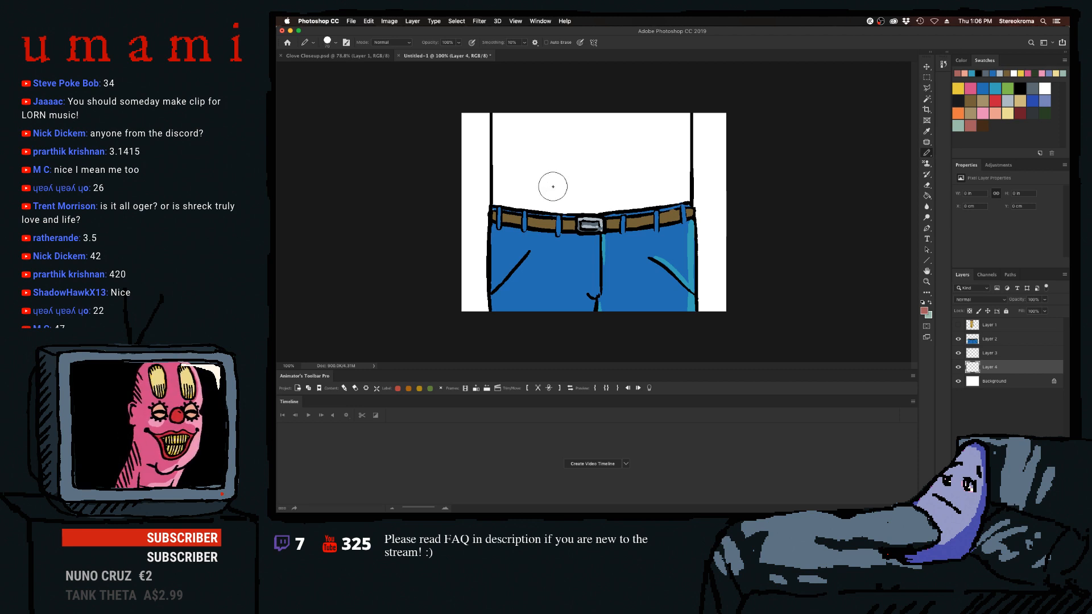
pyautogui.moveTo(509, 115); pyautogui.dragTo(511, 202)
pyautogui.press(']')
pyautogui.press(']')
pyautogui.press(']')
pyautogui.press(']')
pyautogui.press(']')
pyautogui.press(']')
pyautogui.moveTo(538, 132)
pyautogui.mouseDown()
pyautogui.moveTo(555, 206)
pyautogui.moveTo(604, 117)
pyautogui.moveTo(601, 192)
pyautogui.moveTo(637, 121)
pyautogui.moveTo(638, 193)
pyautogui.mouseUp()
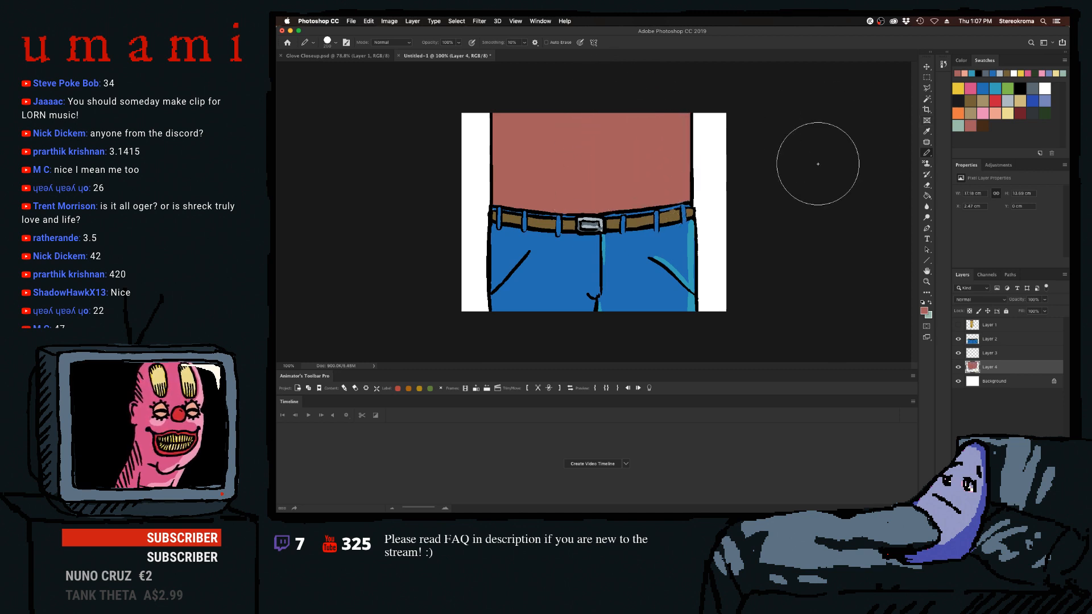
# Paint a light peach highlight down the torso's right edge and along the hem above the belt.
pyautogui.click(992, 112)
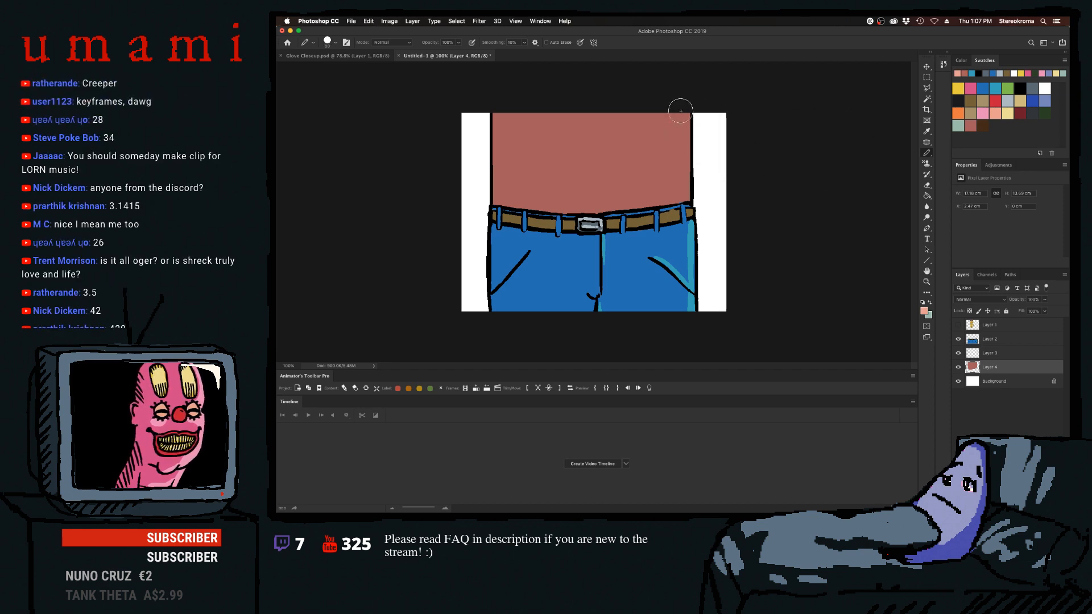
pyautogui.moveTo(678, 114); pyautogui.dragTo(686, 197)
pyautogui.moveTo(683, 127)
pyautogui.mouseDown()
pyautogui.moveTo(685, 211)
pyautogui.moveTo(685, 183)
pyautogui.mouseUp()
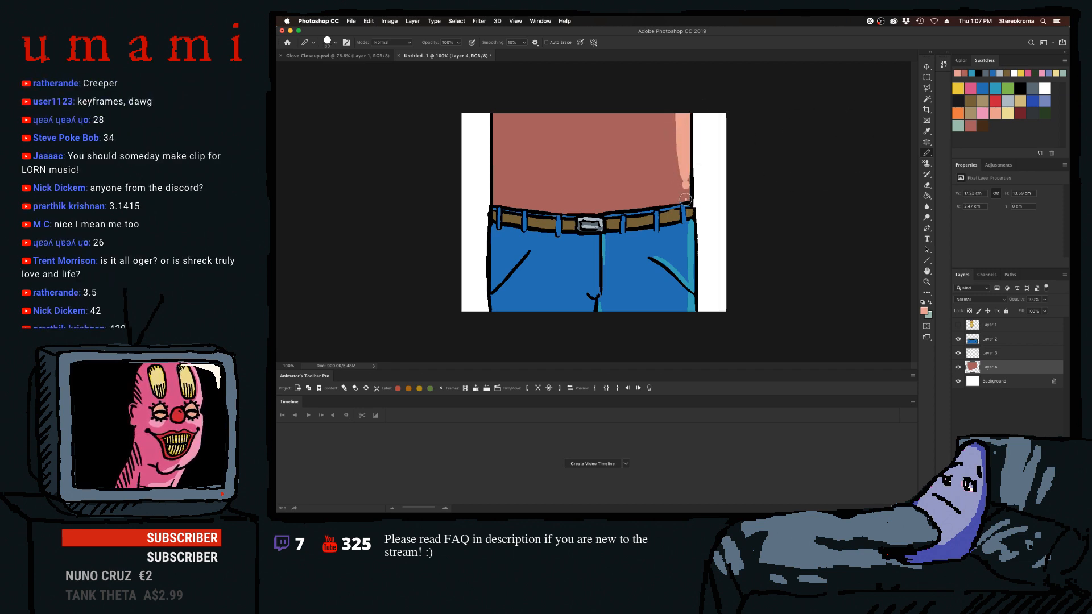
pyautogui.press('[')
pyautogui.press('[')
pyautogui.press('[')
pyautogui.press('[')
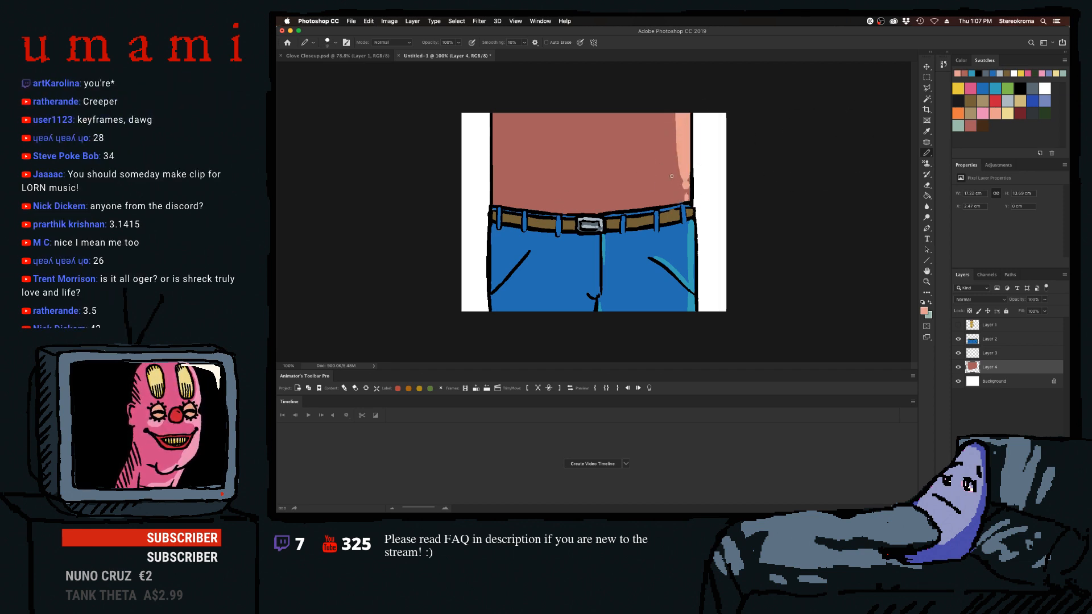
pyautogui.moveTo(627, 206); pyautogui.dragTo(678, 199)
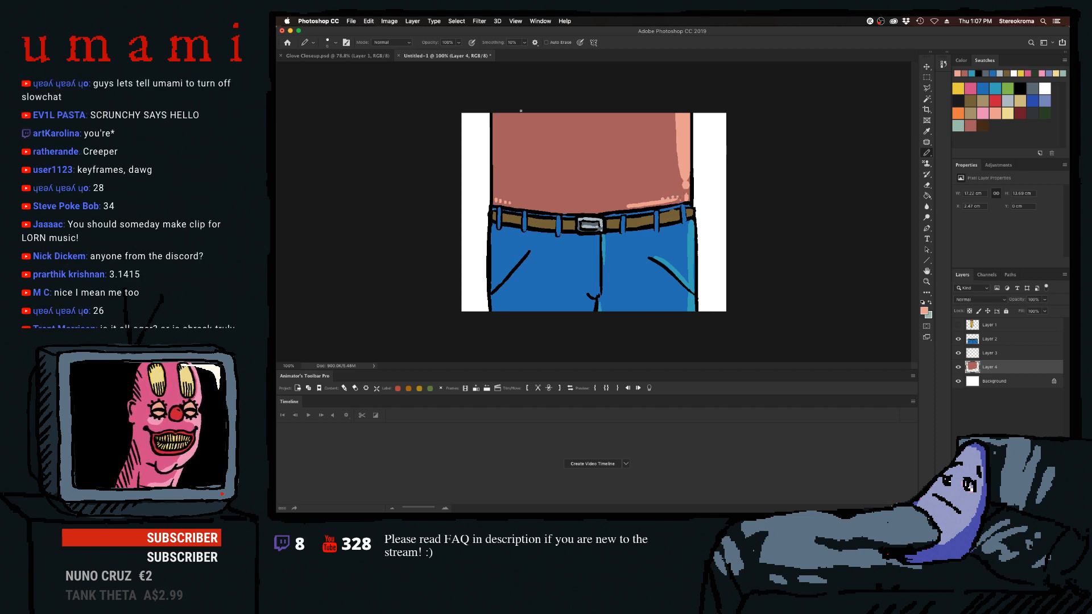
# Add thin peach streaks at the torso's upper left edge and beside the right-hand highlight, undoing unsatisfactory strokes.
pyautogui.moveTo(495, 115); pyautogui.dragTo(493, 197)
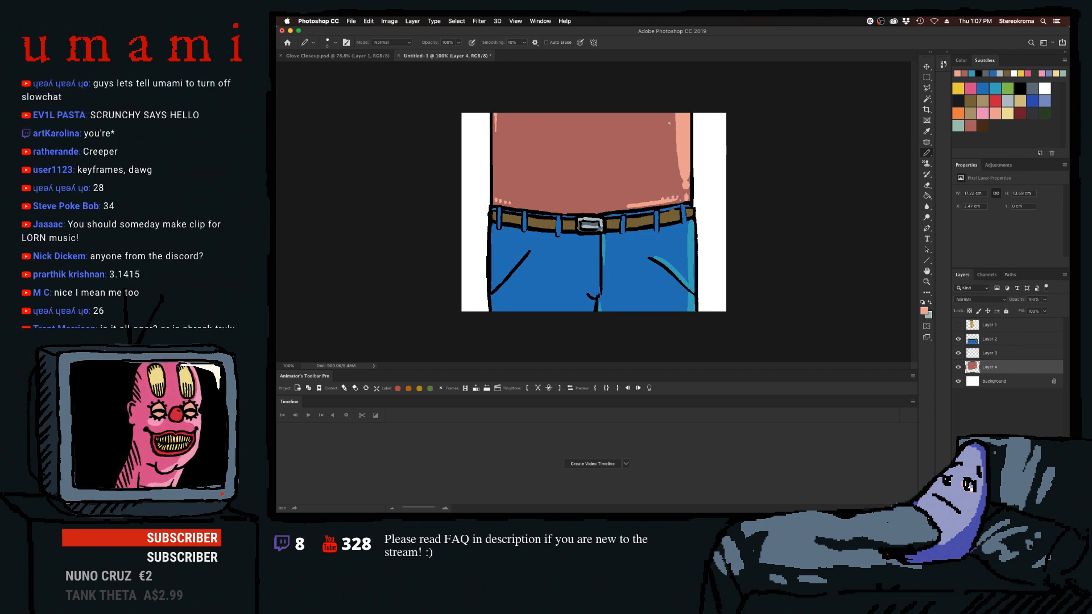
pyautogui.moveTo(672, 113); pyautogui.dragTo(672, 155)
pyautogui.press('super+z')
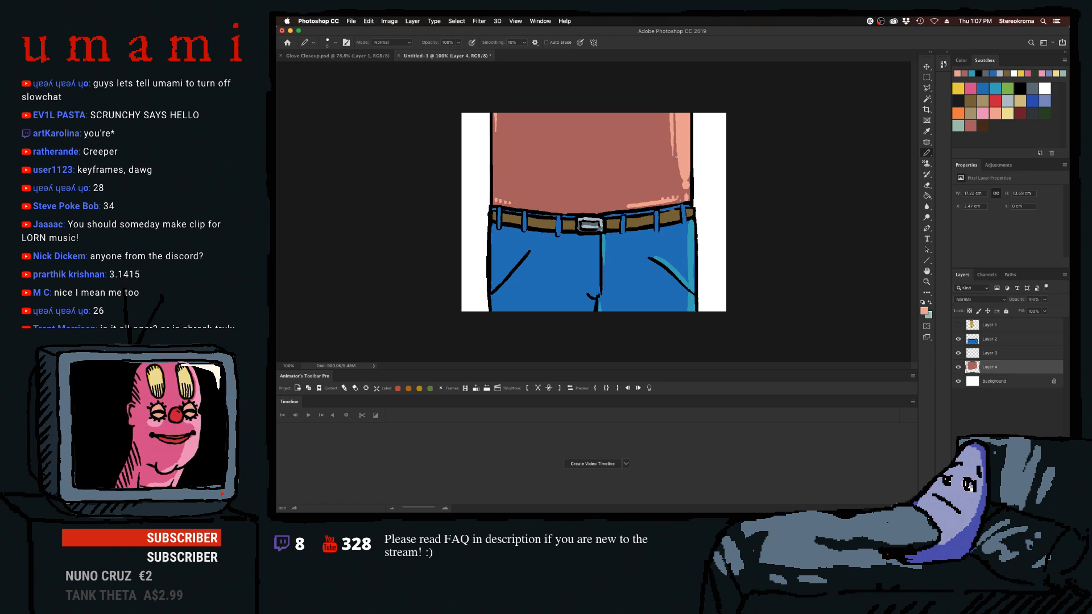
pyautogui.moveTo(665, 113); pyautogui.dragTo(666, 153)
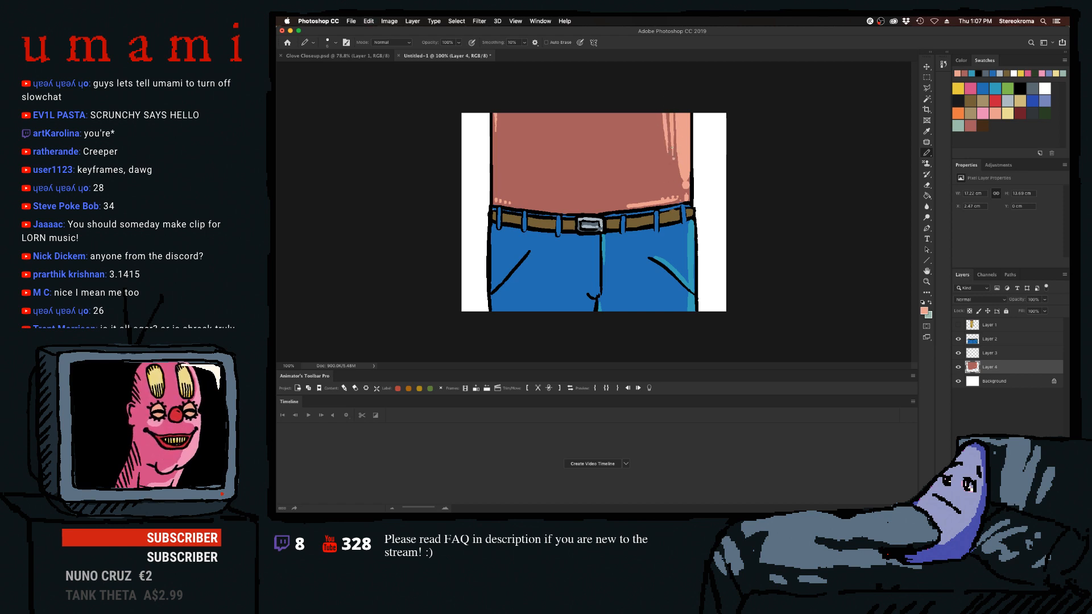
pyautogui.press('super+z')
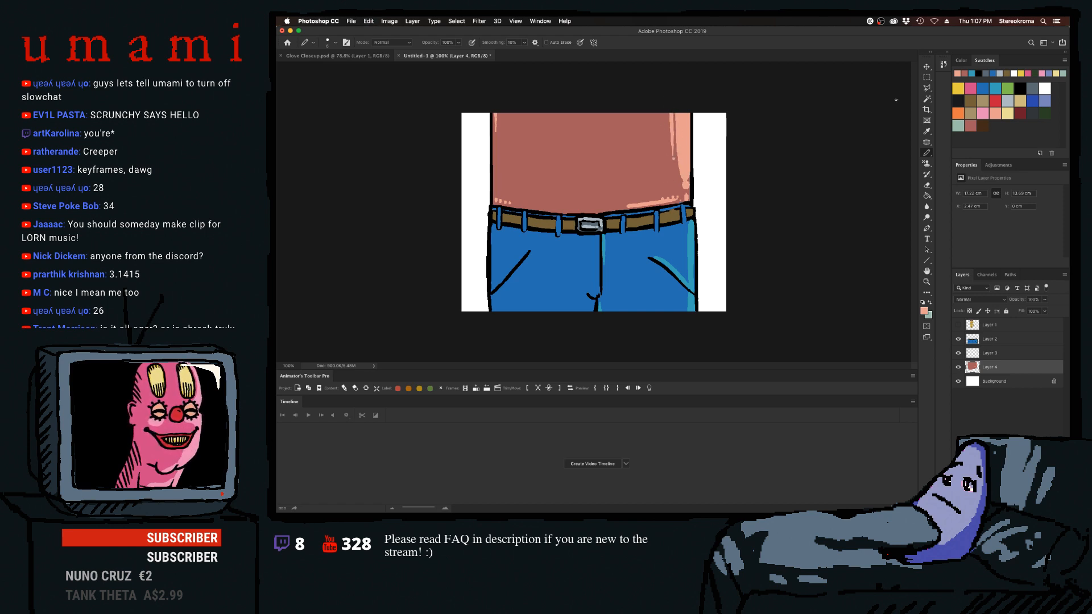
# Dot small black marks above the belt on both sides and paint orange accents down both torso edges.
pyautogui.click(1005, 90)
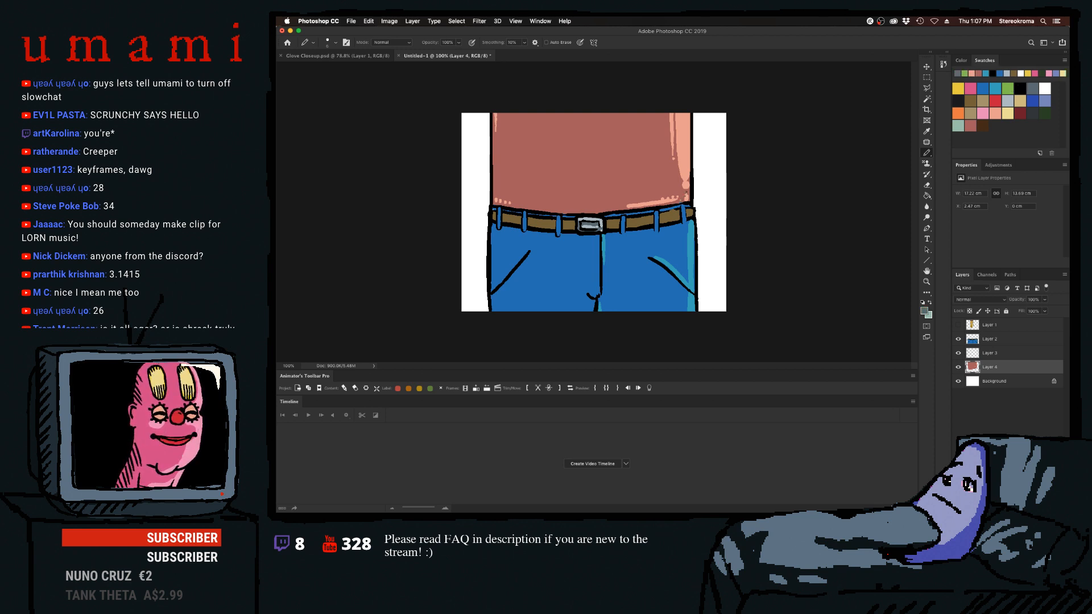
pyautogui.click(1020, 89)
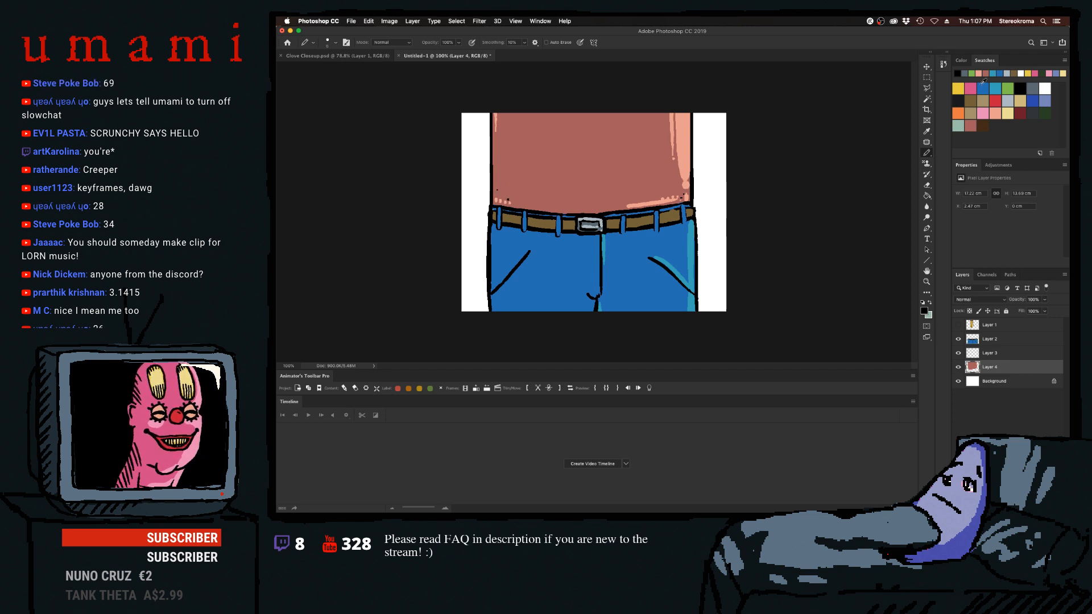
pyautogui.click(959, 112)
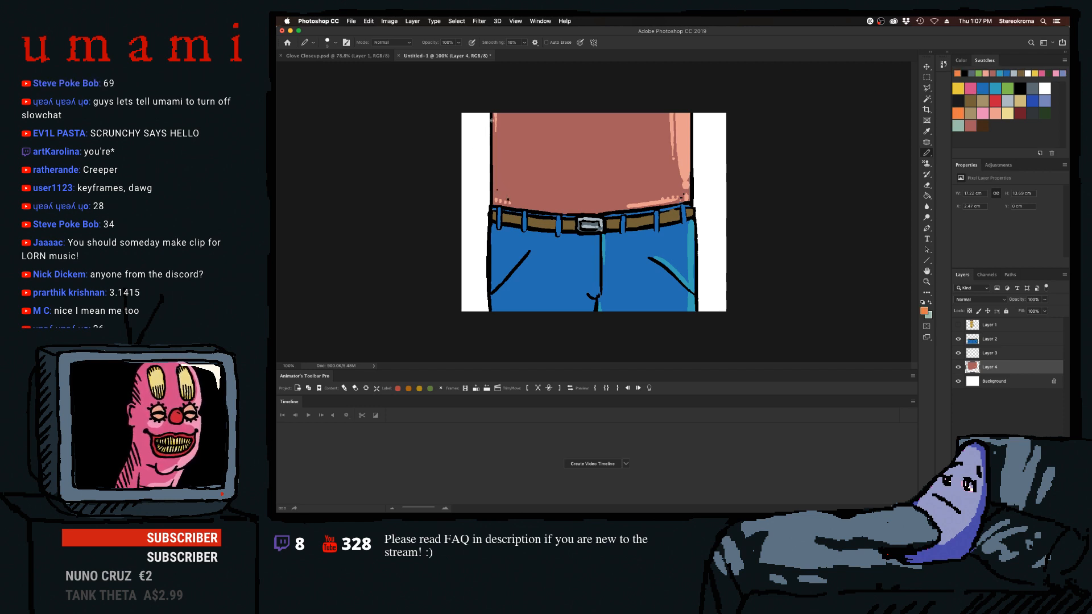
pyautogui.moveTo(491, 120); pyautogui.dragTo(490, 213)
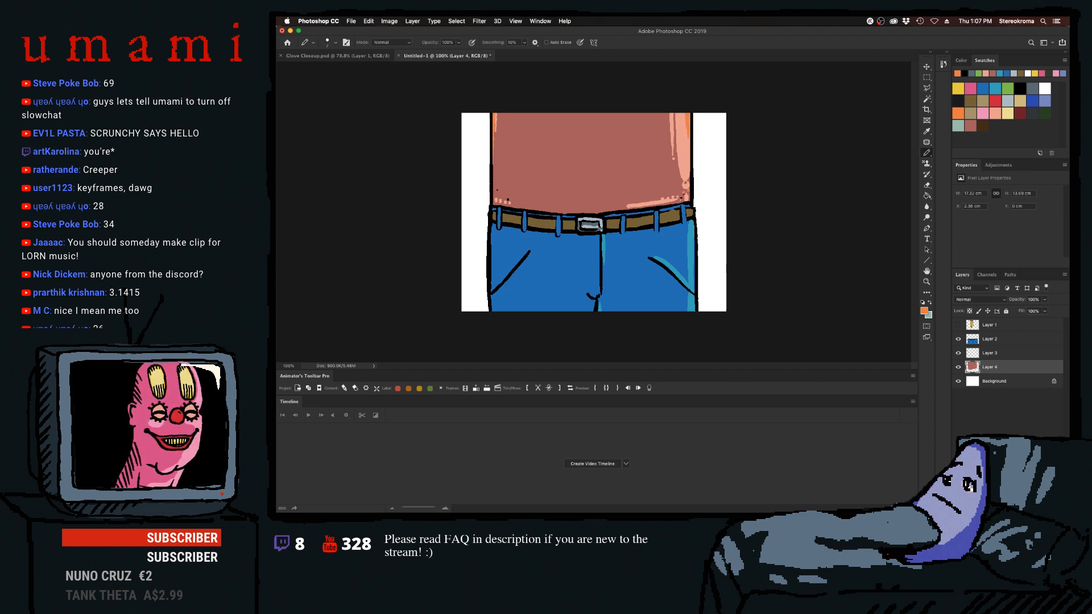
pyautogui.moveTo(688, 112); pyautogui.dragTo(688, 160)
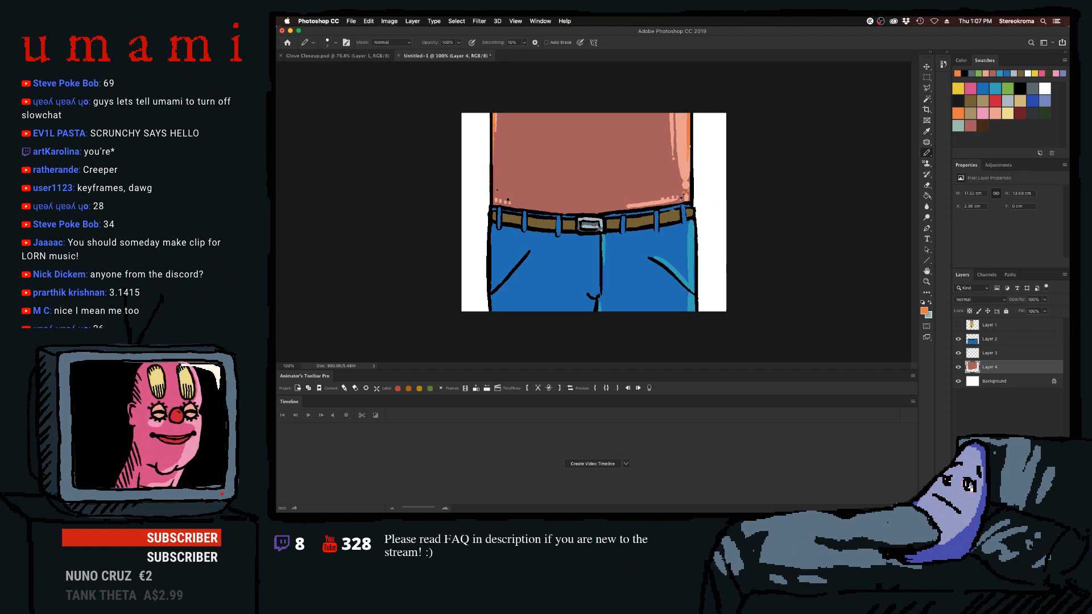
pyautogui.press('super+z')
pyautogui.moveTo(689, 114); pyautogui.dragTo(690, 163)
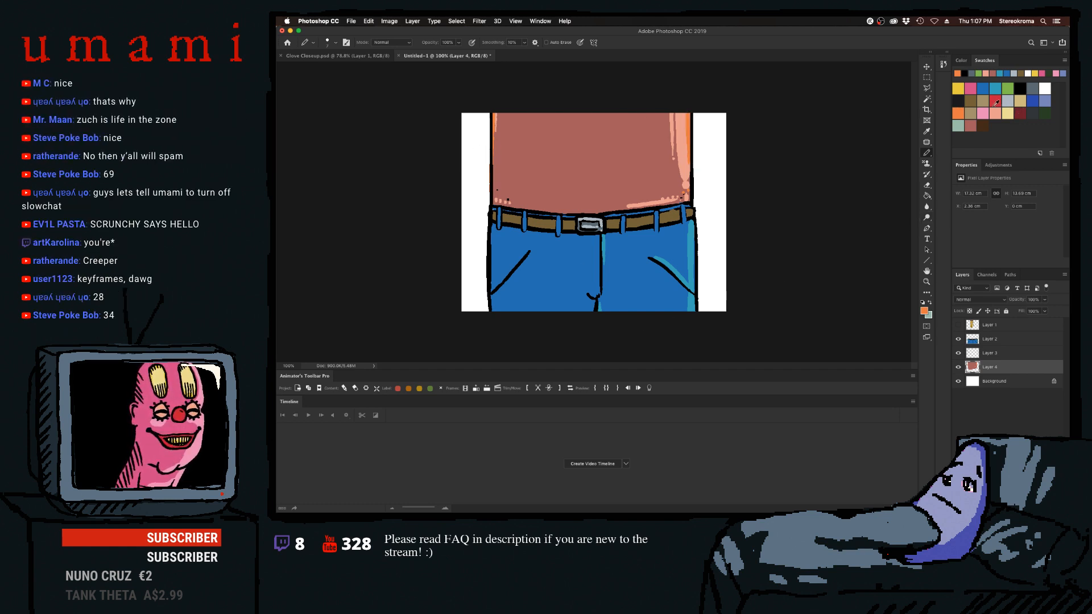
# Paint broad, tapering peach fold highlights down the right half of the torso, redoing unsatisfactory strokes.
pyautogui.click(998, 113)
pyautogui.press(']')
pyautogui.press(']')
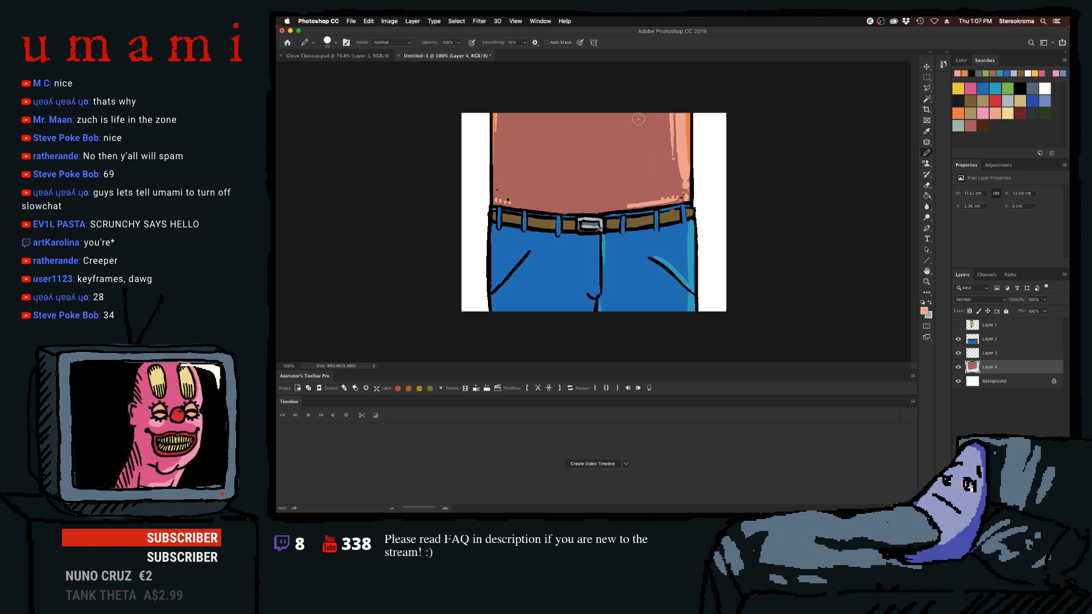
pyautogui.moveTo(634, 114); pyautogui.dragTo(652, 181)
pyautogui.press('super+z')
pyautogui.moveTo(638, 101); pyautogui.dragTo(658, 182)
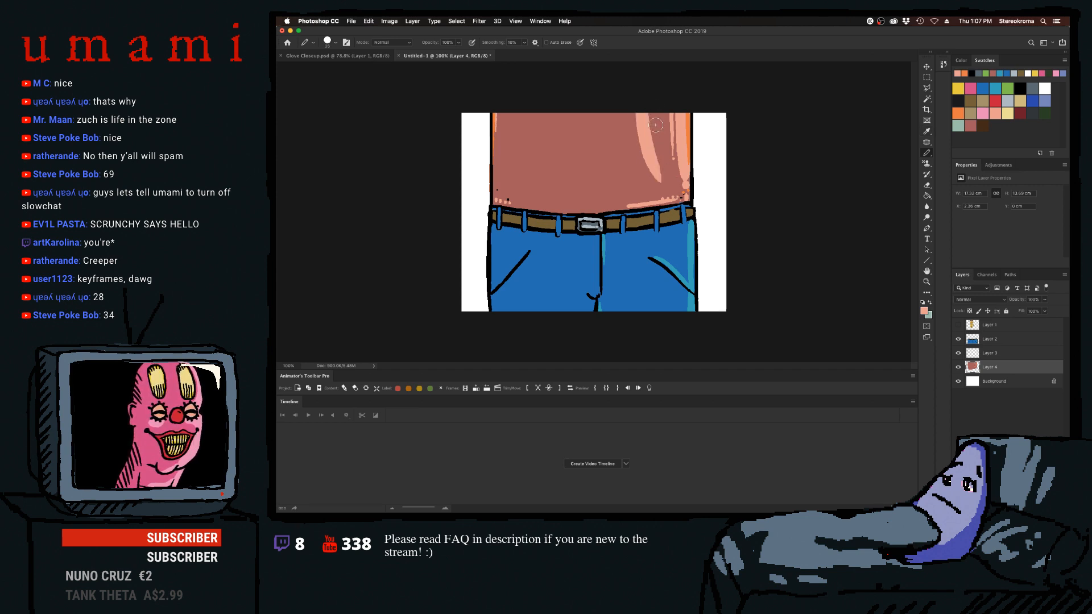
pyautogui.moveTo(656, 103); pyautogui.dragTo(675, 203)
pyautogui.press('super+z')
pyautogui.moveTo(659, 108); pyautogui.dragTo(672, 221)
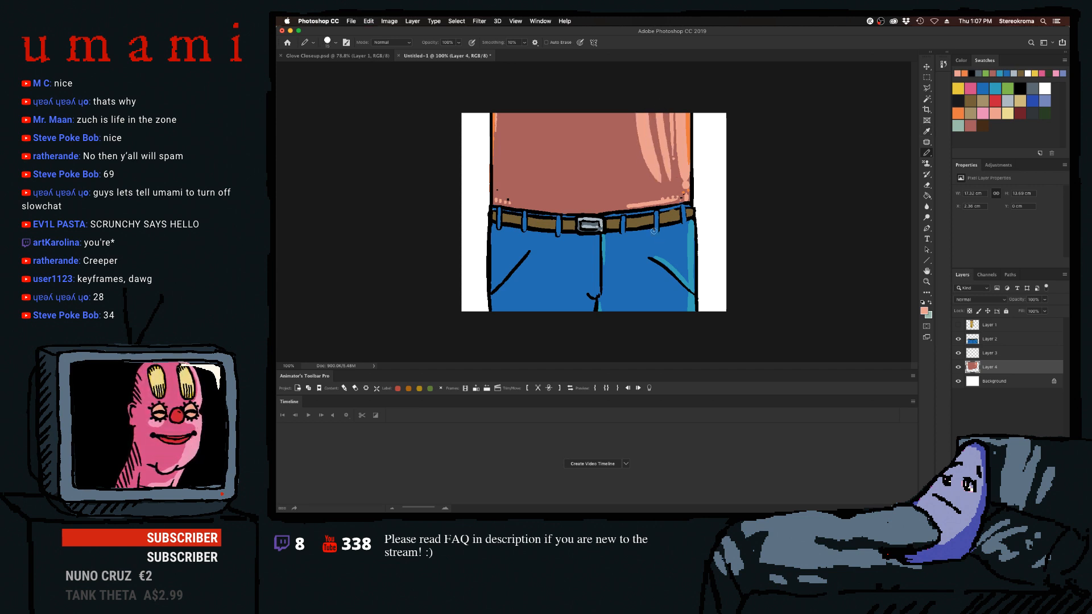
pyautogui.press(']')
pyautogui.moveTo(676, 102); pyautogui.dragTo(682, 195)
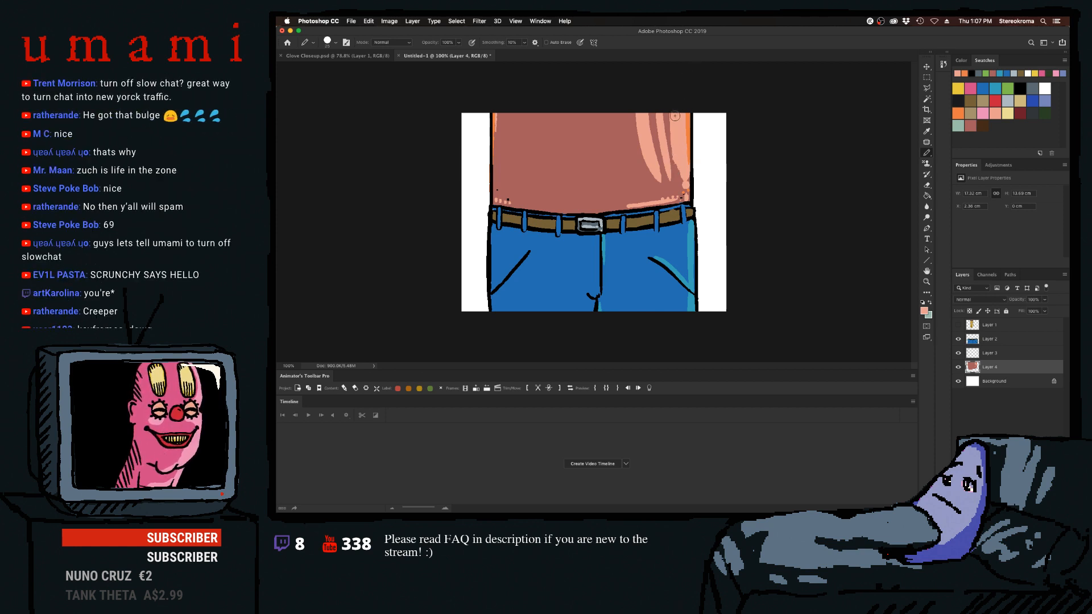
# Refine the peach highlights near the torso's lower right with a smaller pencil tip, undoing the last two strokes.
pyautogui.press('[')
pyautogui.press('[')
pyautogui.press('[')
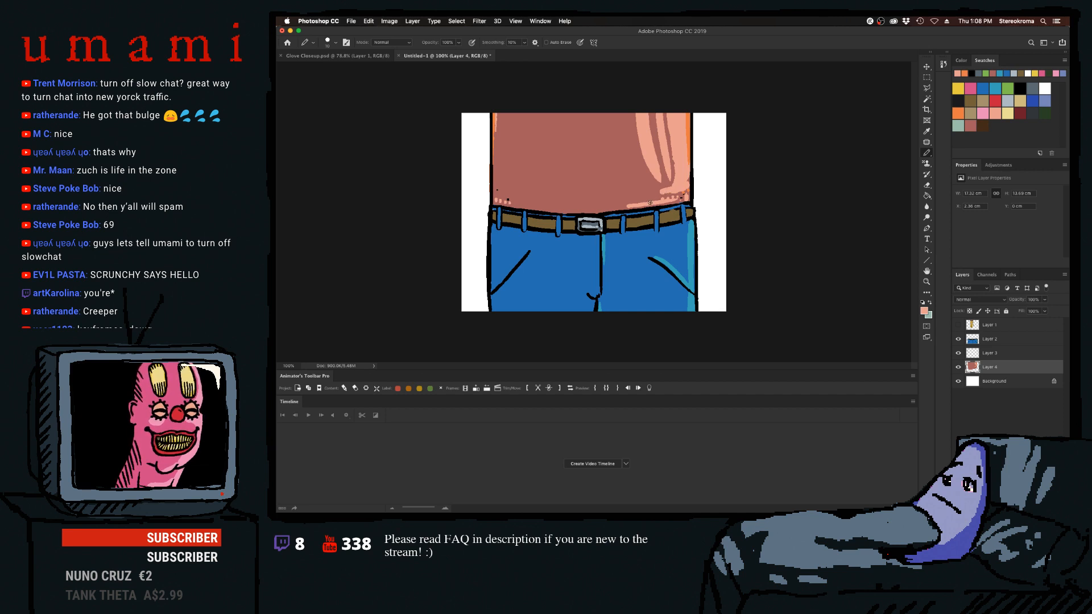
pyautogui.press('super+z')
pyautogui.press('super+z')
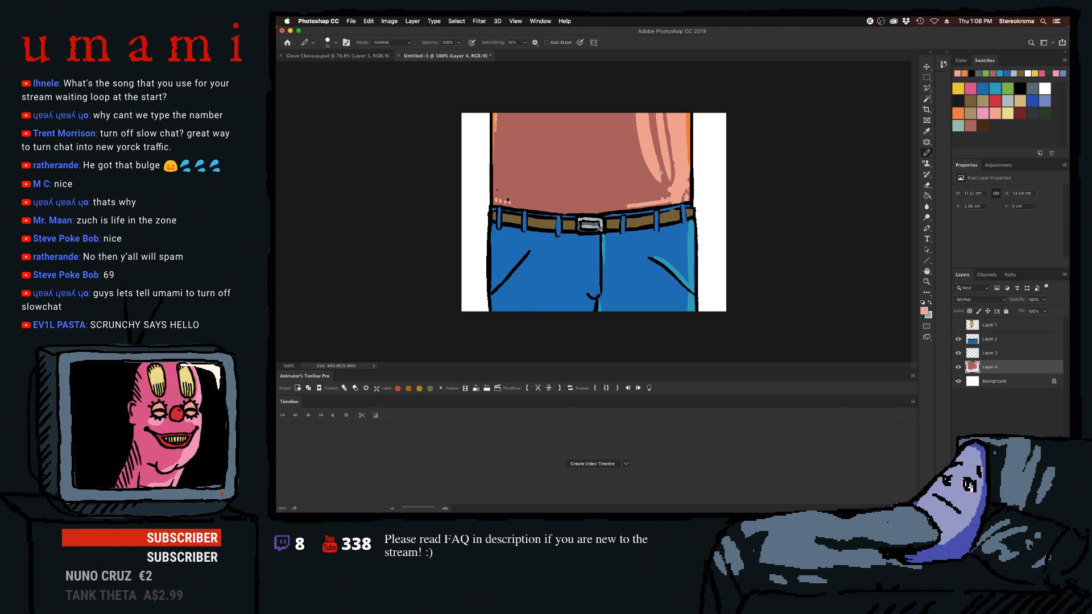
# After undoing the latest torso highlight strokes, show the gauntlet glove layer and place it directly beneath the trousers layer.
pyautogui.press('super+z')
pyautogui.press('super+z')
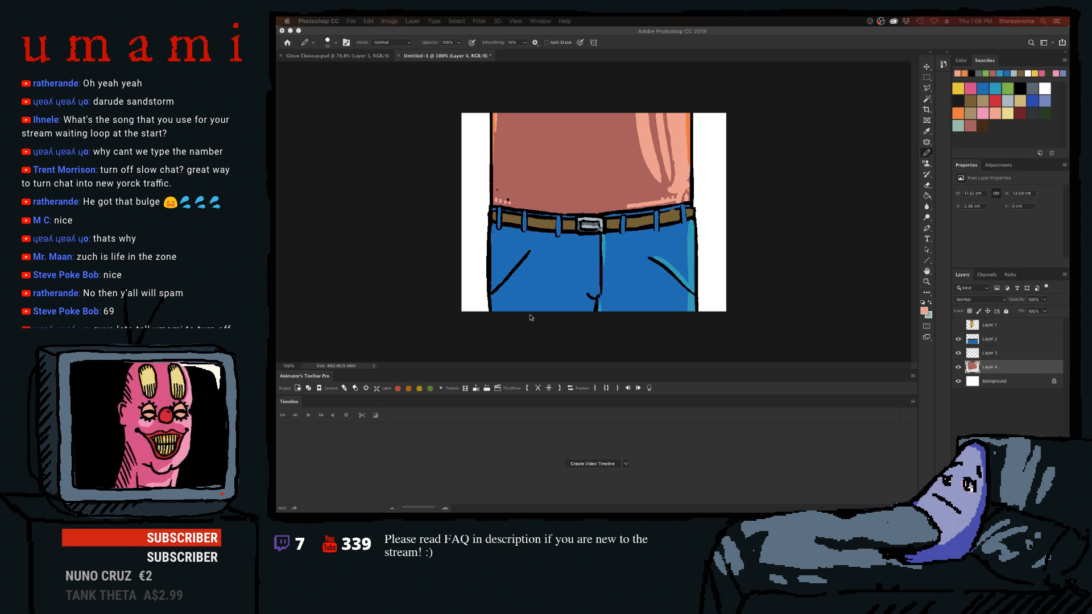
pyautogui.click(956, 324)
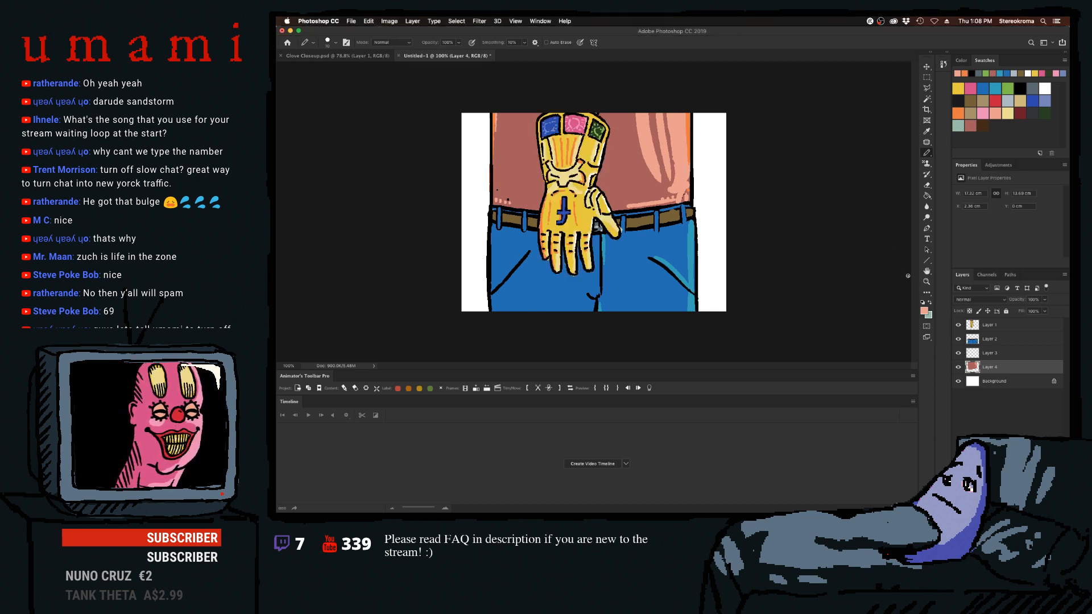
pyautogui.click(979, 328)
pyautogui.doubleClick(981, 329)
pyautogui.click(1005, 175)
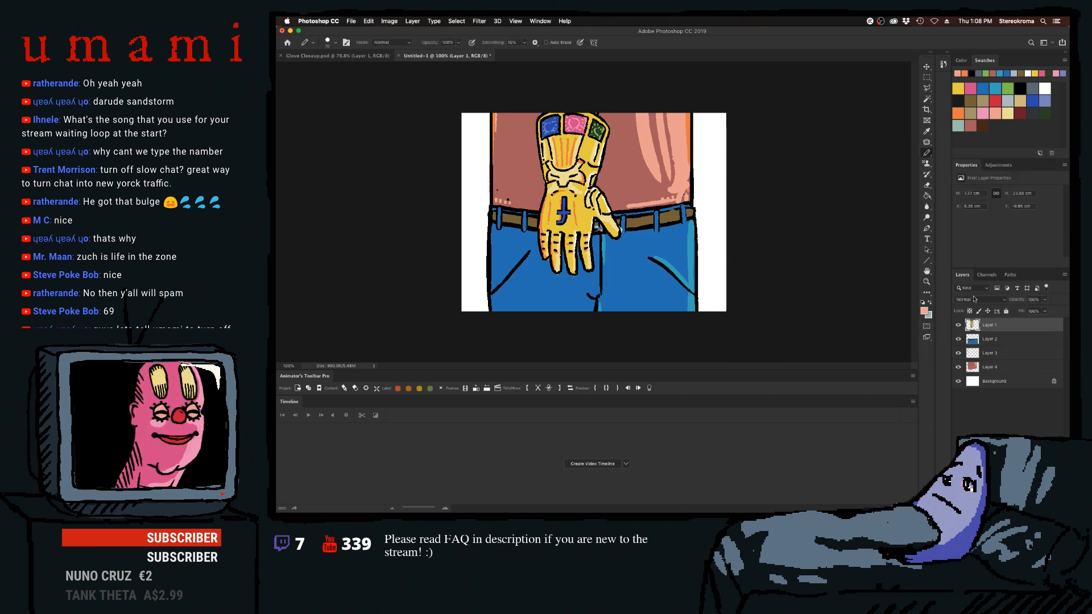
pyautogui.moveTo(988, 325); pyautogui.dragTo(988, 348)
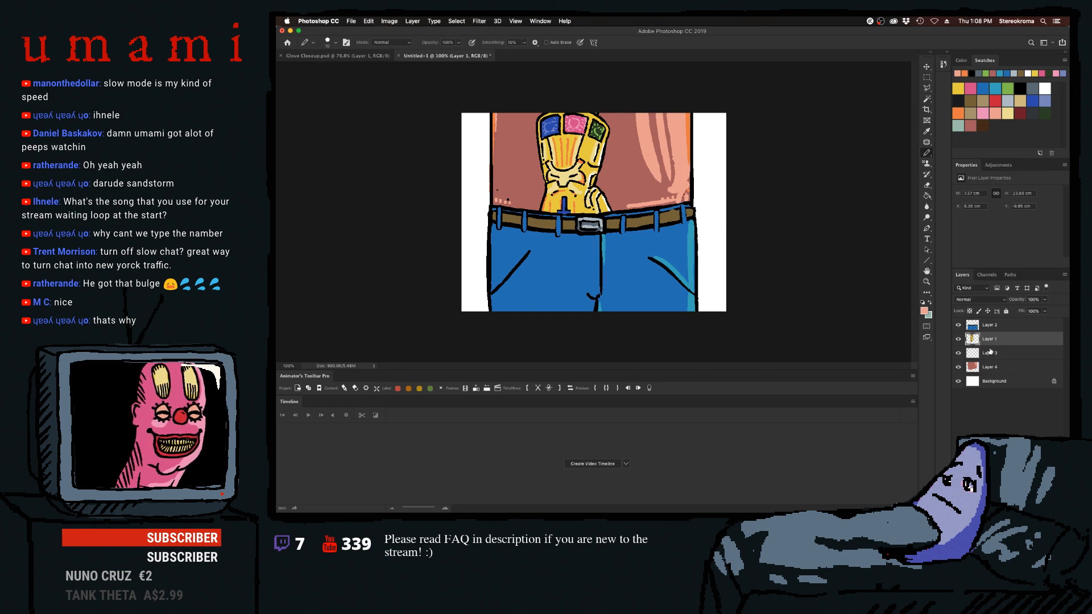
# Merge the two torso layers, Layer 3 and Layer 4, into a single layer.
pyautogui.click(990, 356)
pyautogui.keyDown('shift'); pyautogui.click(991, 367); pyautogui.keyUp('shift')
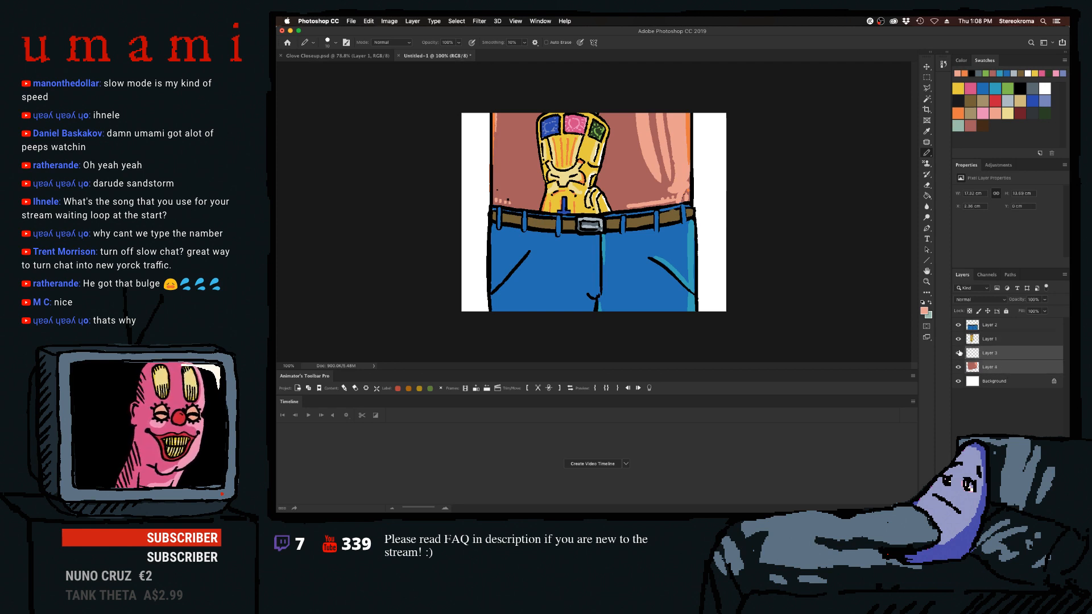
pyautogui.press('super+e')
# Move the gauntlet glove up so its fingertips reach the belt at the buckle.
pyautogui.click(927, 66)
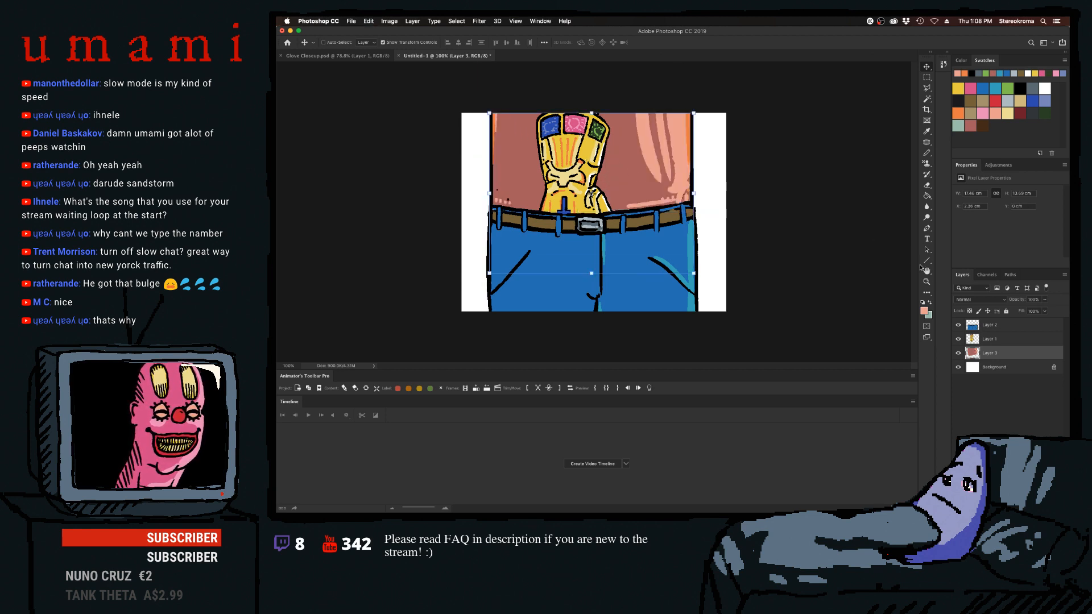
pyautogui.click(990, 339)
pyautogui.moveTo(598, 189); pyautogui.dragTo(606, 133)
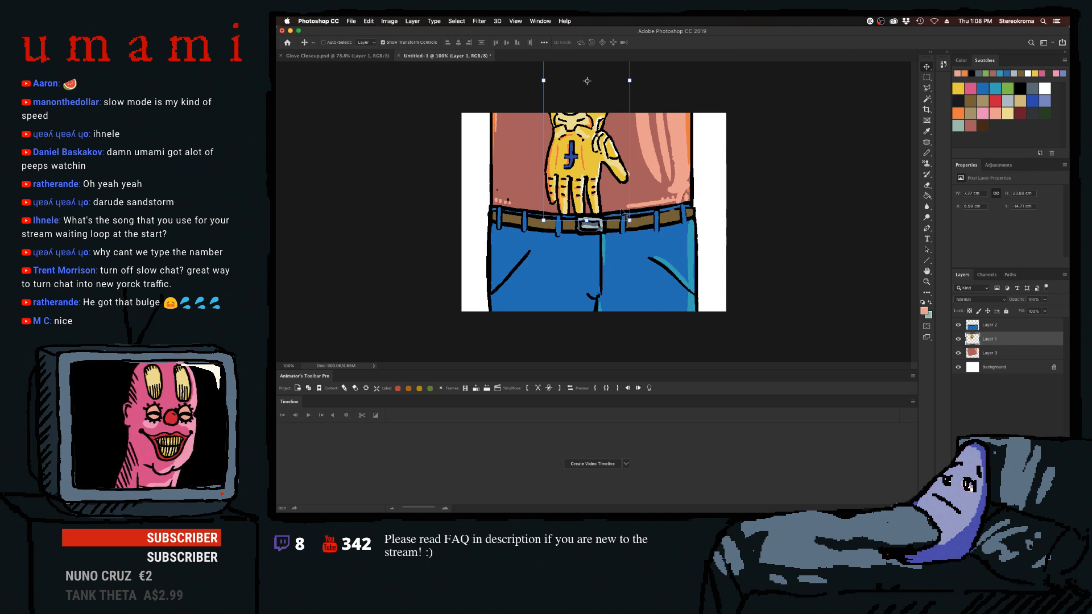
pyautogui.moveTo(631, 215); pyautogui.dragTo(660, 224)
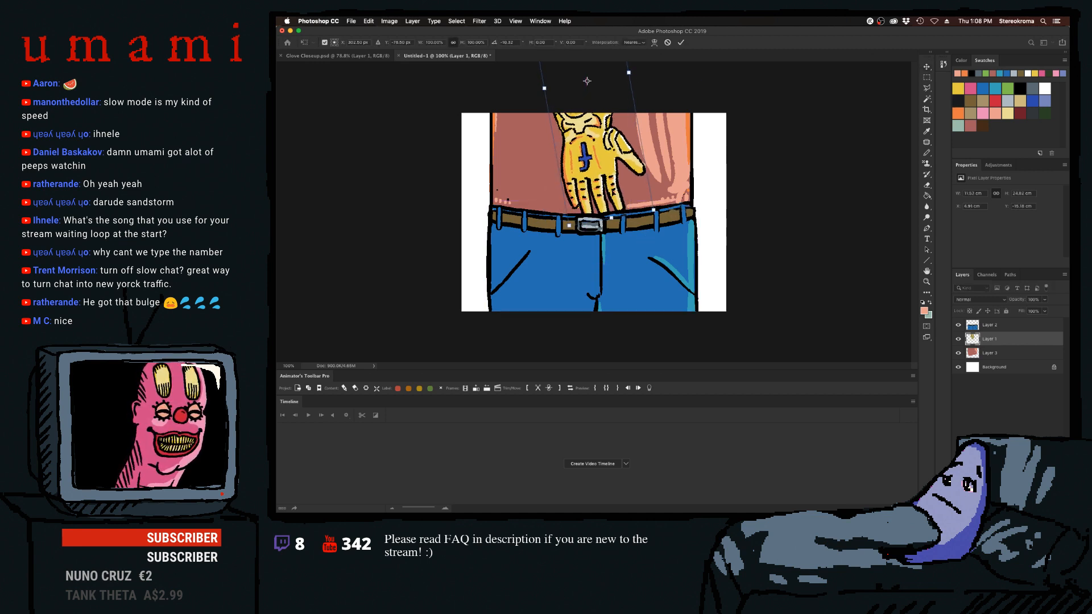
pyautogui.moveTo(610, 161); pyautogui.dragTo(619, 221)
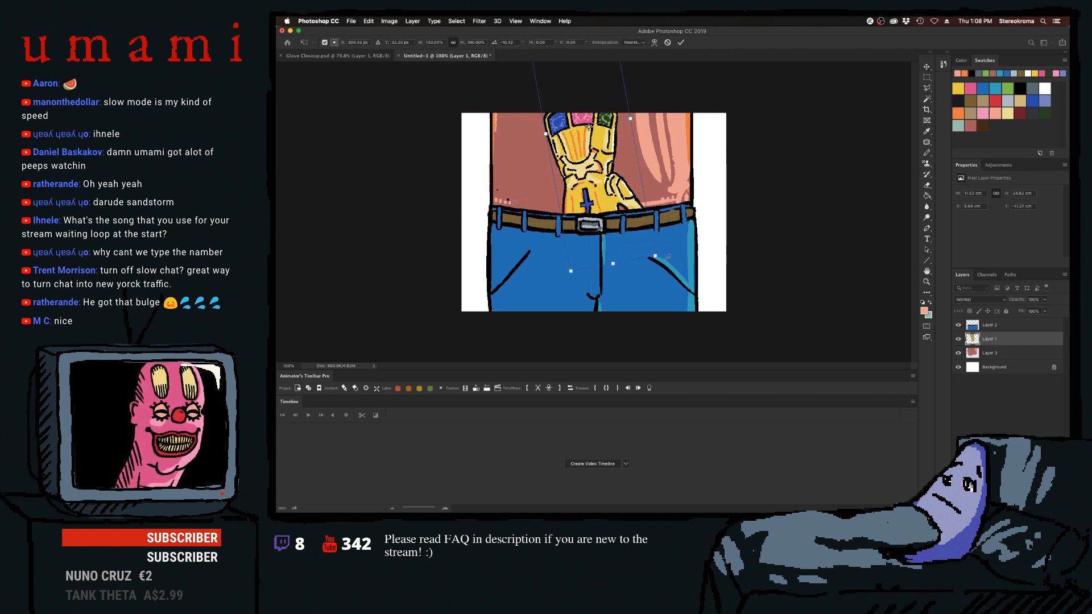
pyautogui.moveTo(646, 122); pyautogui.dragTo(618, 268)
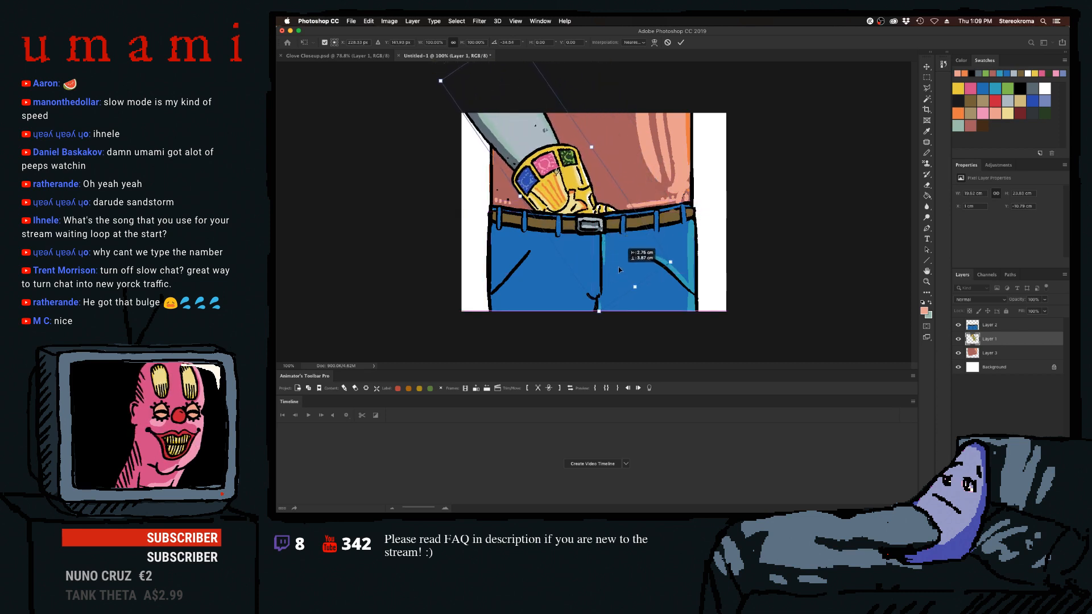
pyautogui.moveTo(551, 174)
pyautogui.mouseDown()
pyautogui.moveTo(546, 159)
pyautogui.moveTo(557, 165)
pyautogui.mouseUp()
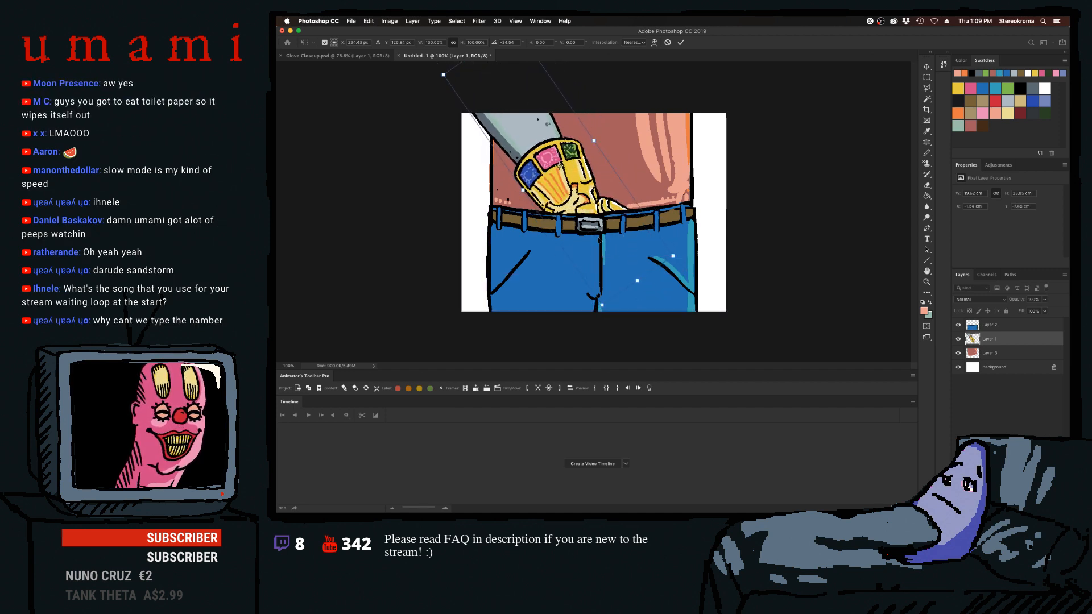
pyautogui.moveTo(592, 179)
pyautogui.mouseDown()
pyautogui.moveTo(571, 146)
pyautogui.moveTo(582, 173)
pyautogui.mouseUp()
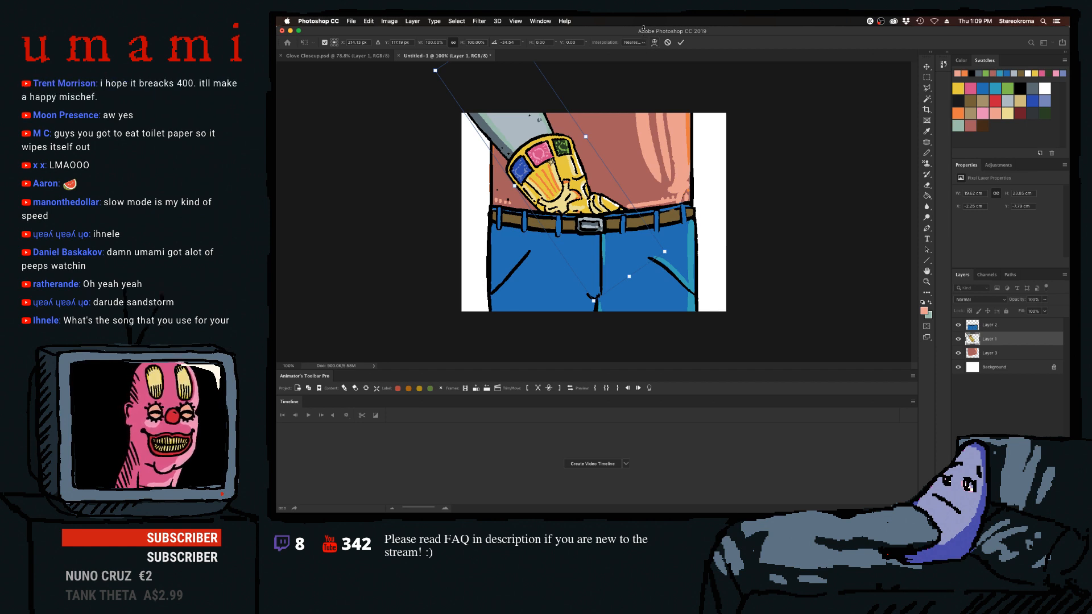
pyautogui.moveTo(579, 133); pyautogui.dragTo(523, 103)
pyautogui.click(667, 42)
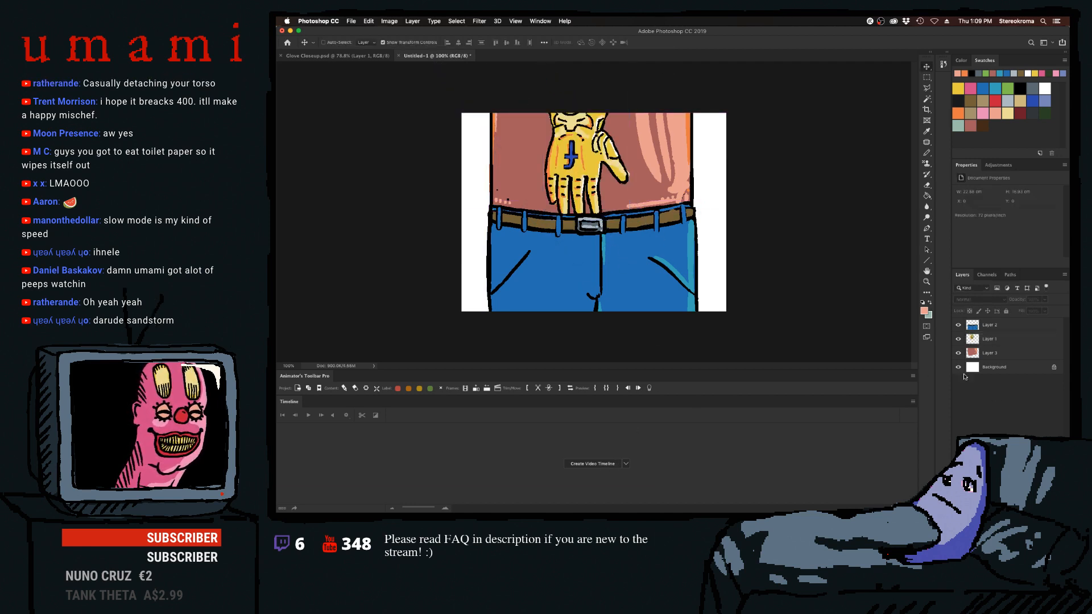
# Create a video timeline for the document and set its frame rate to 15 fps.
pyautogui.click(589, 464)
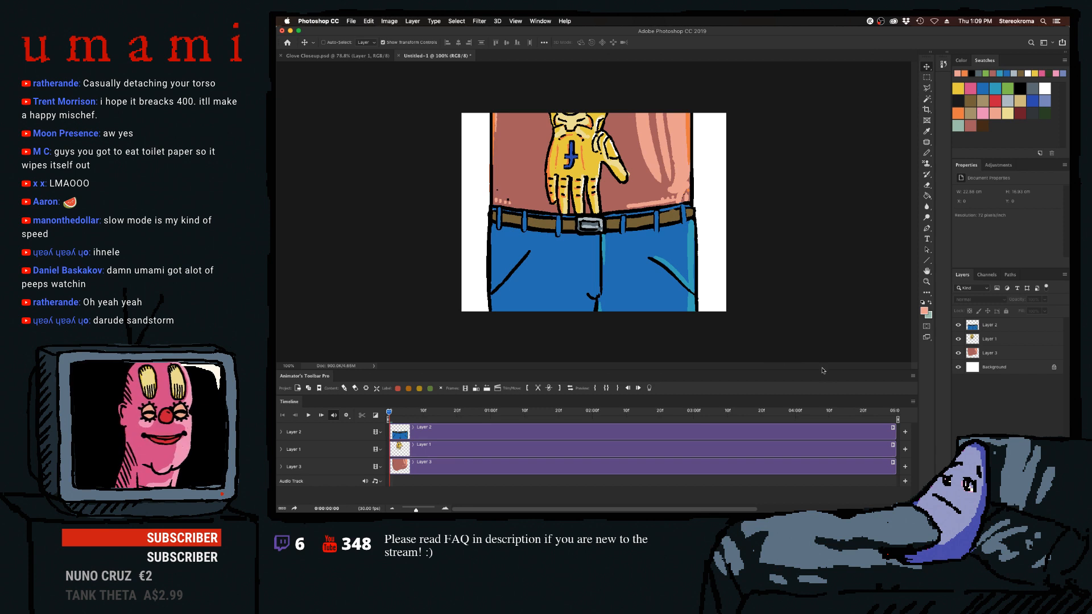
pyautogui.click(912, 401)
pyautogui.click(938, 432)
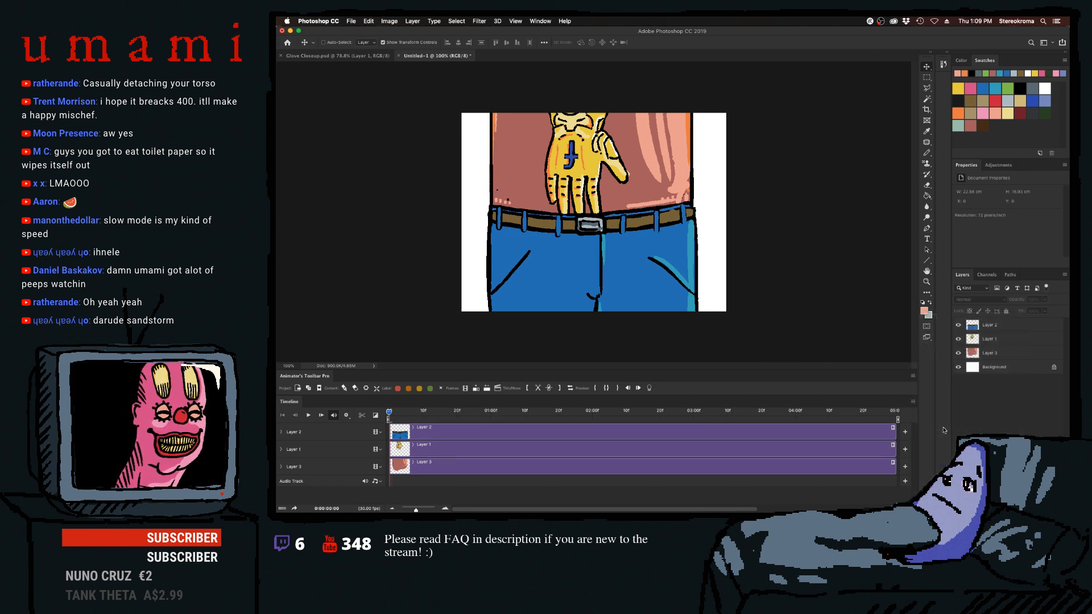
pyautogui.write('15')
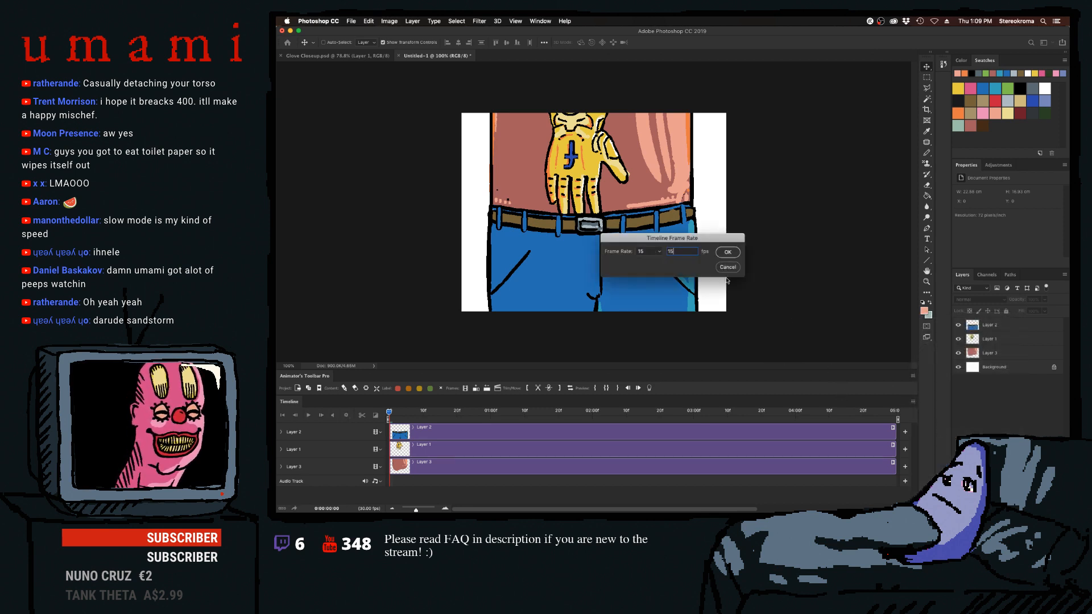
pyautogui.press('Return')
# Trim the trousers, glove and torso clips in the timeline to a length of two frames each.
pyautogui.click(486, 464)
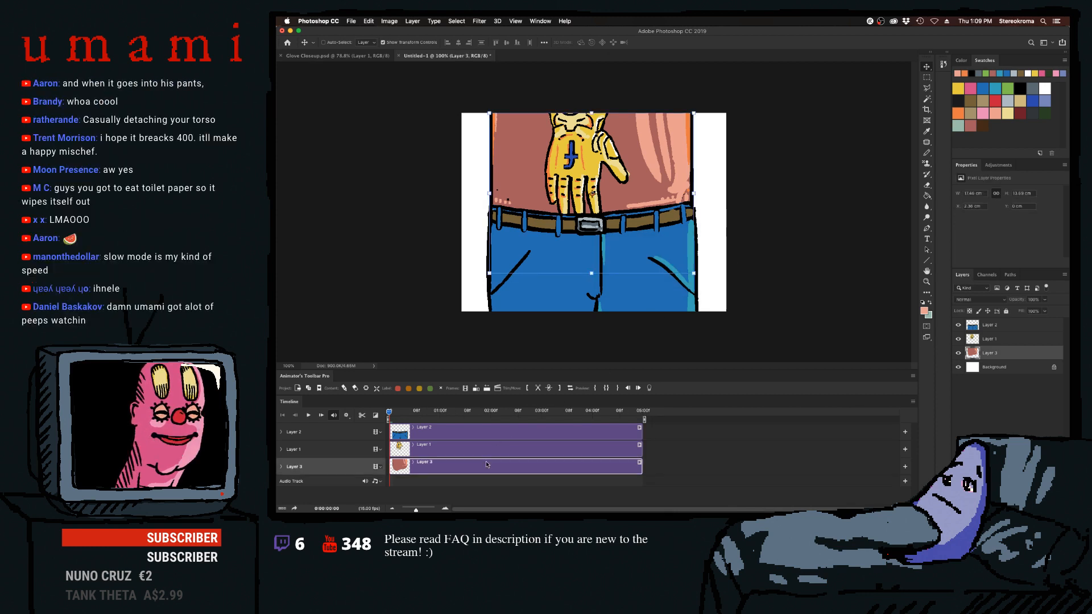
pyautogui.click(479, 432)
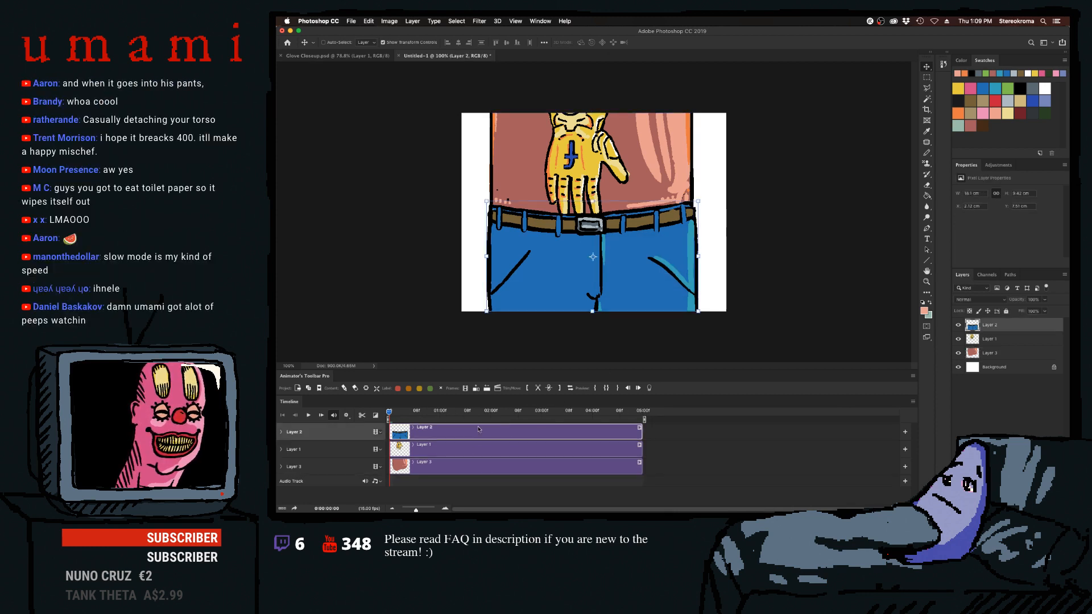
pyautogui.keyDown('shift'); pyautogui.click(487, 467); pyautogui.keyUp('shift')
pyautogui.click(560, 388)
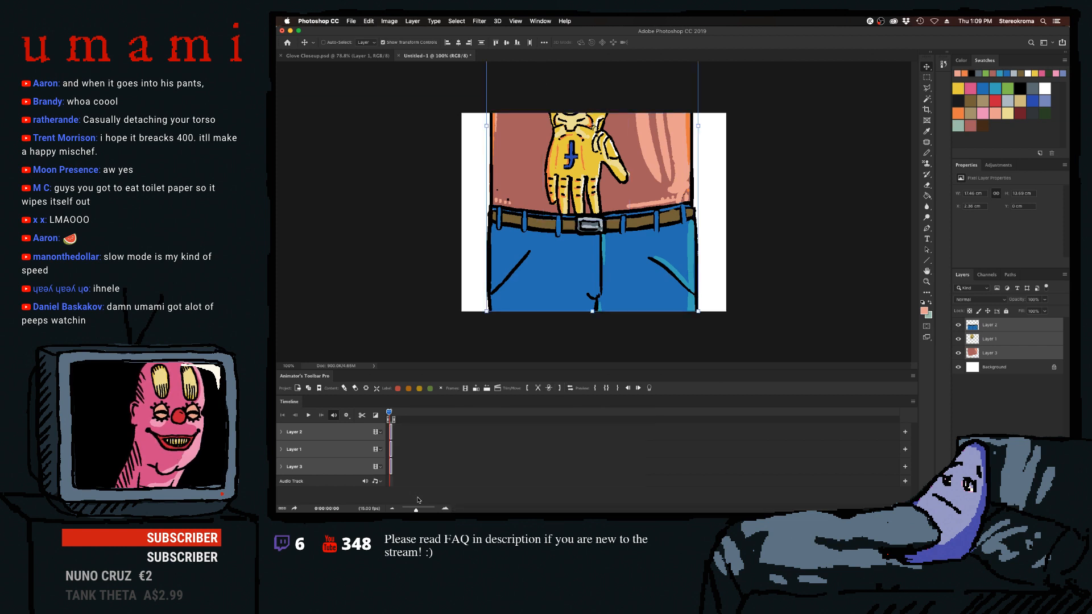
pyautogui.moveTo(416, 508); pyautogui.dragTo(456, 508)
pyautogui.click(430, 471)
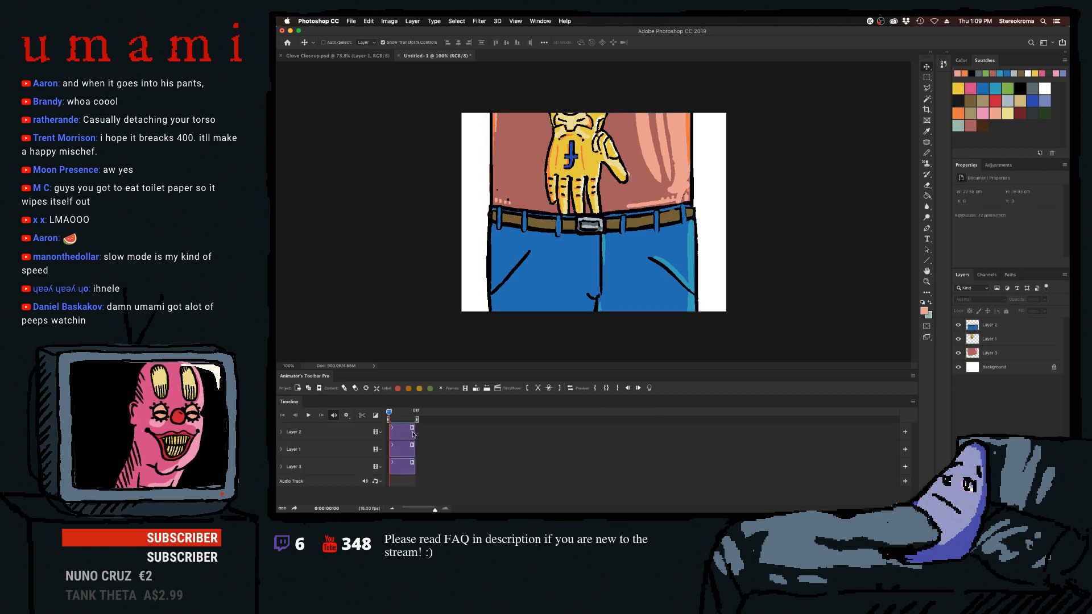
pyautogui.moveTo(415, 434); pyautogui.dragTo(441, 466)
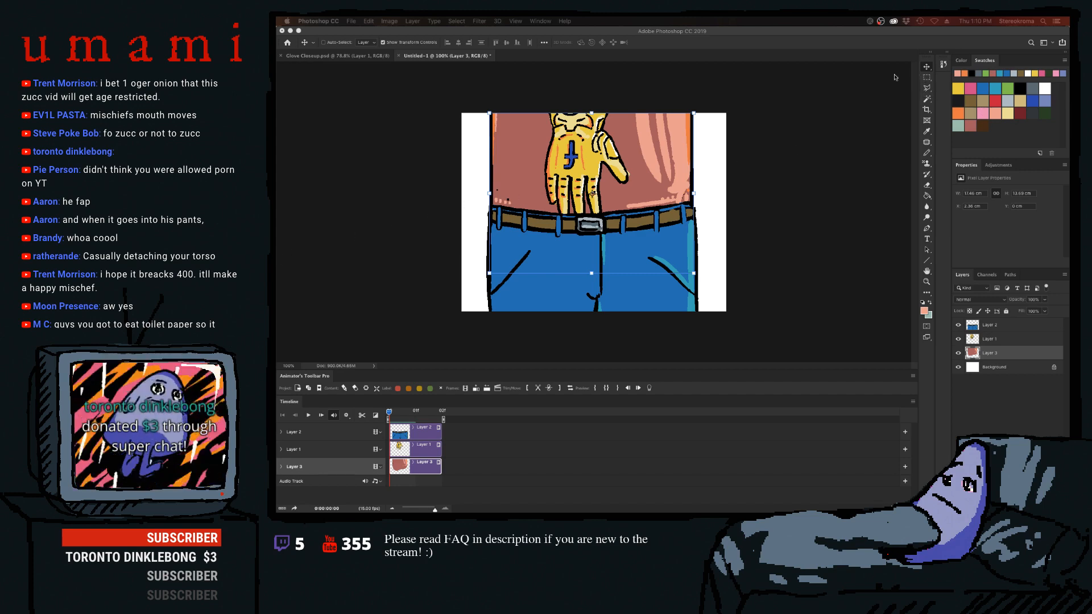
pyautogui.click(923, 91)
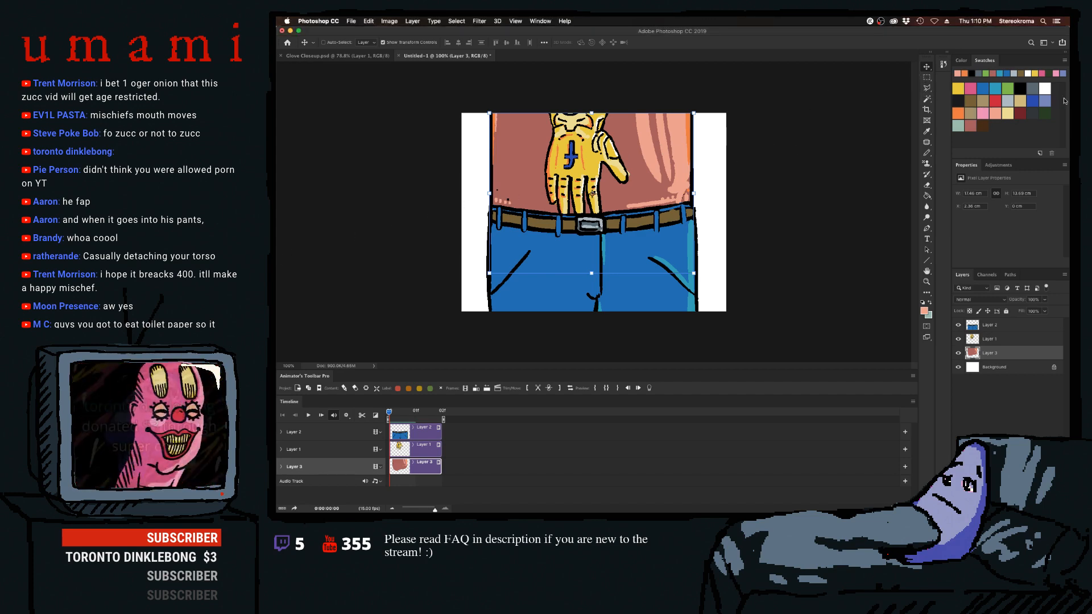
pyautogui.press('m')
pyautogui.click(741, 135)
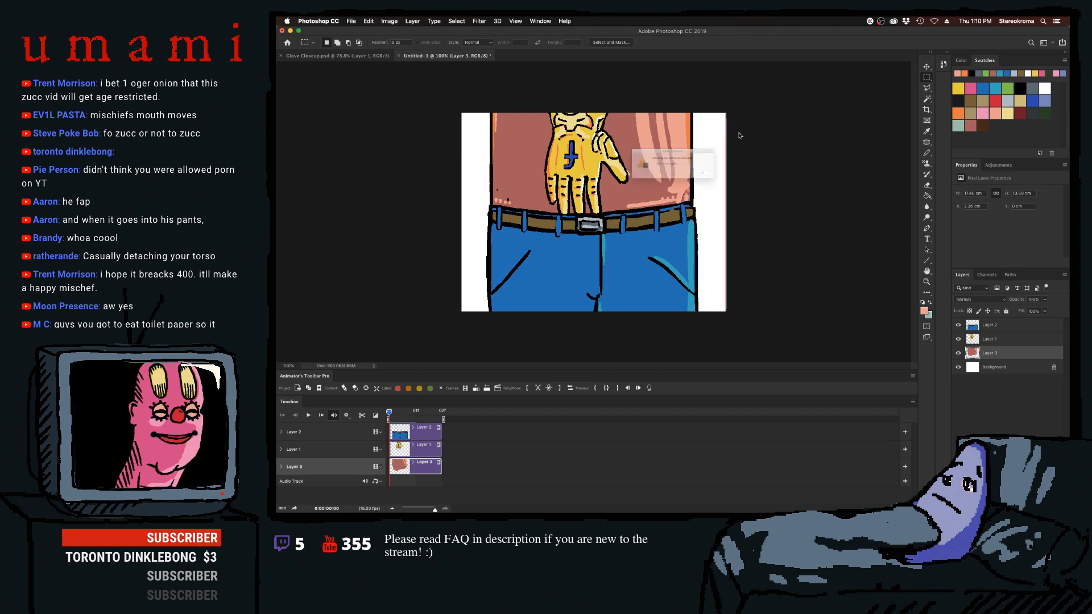
pyautogui.click(741, 183)
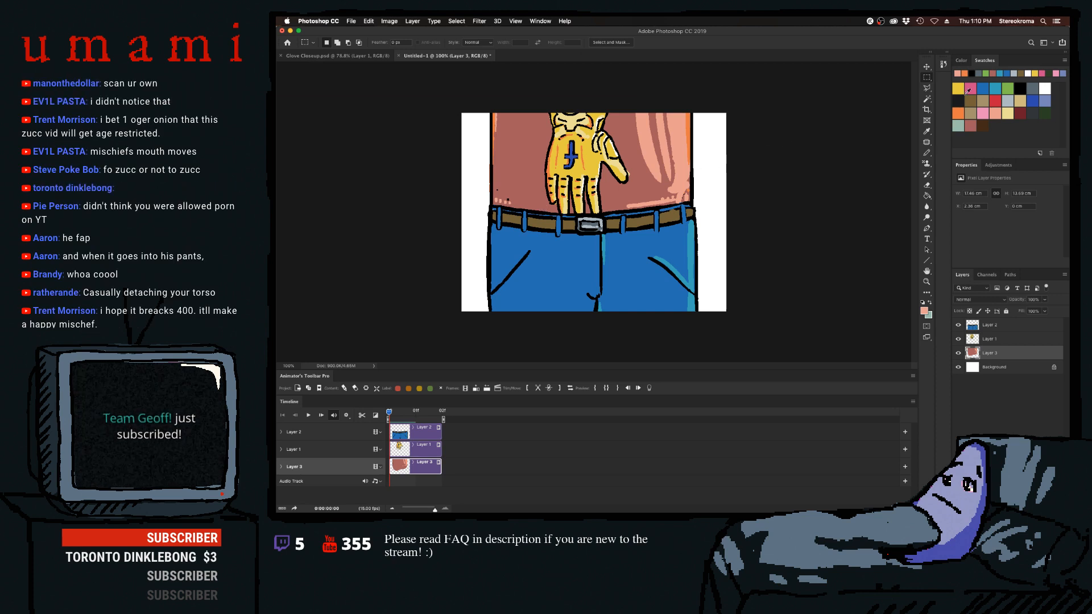
pyautogui.click(927, 67)
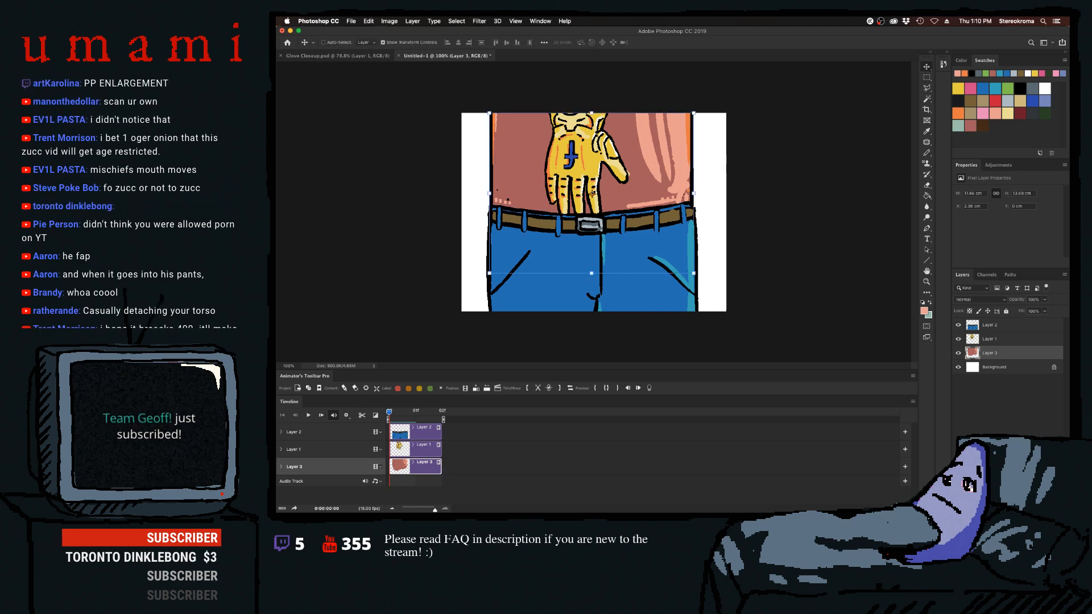
pyautogui.click(446, 438)
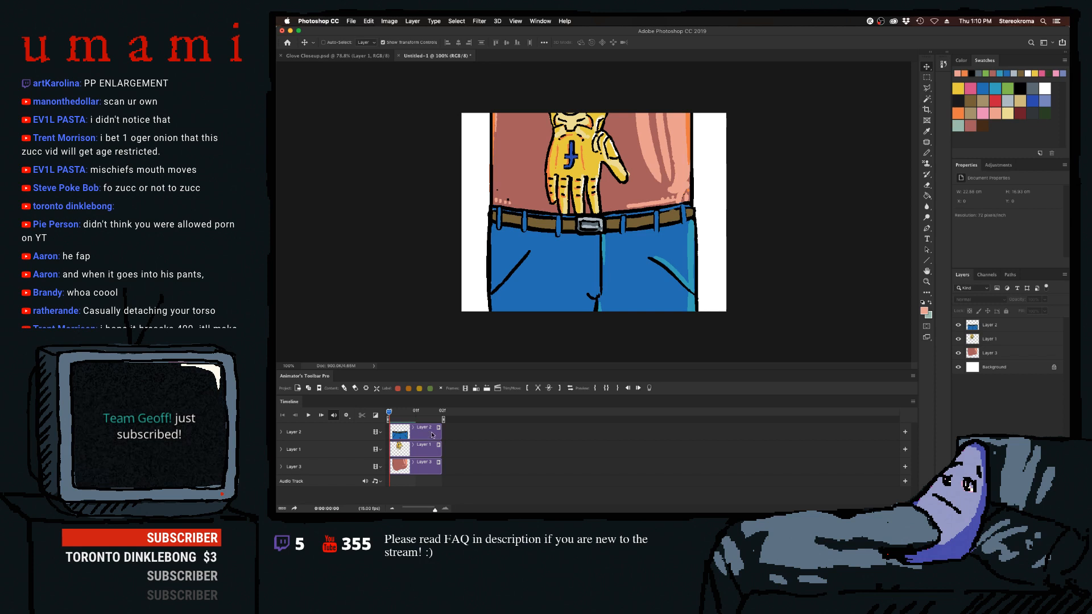
# Duplicate the trousers clip twice, lining up the three two-frame clips end to end in one video group.
pyautogui.click(437, 433)
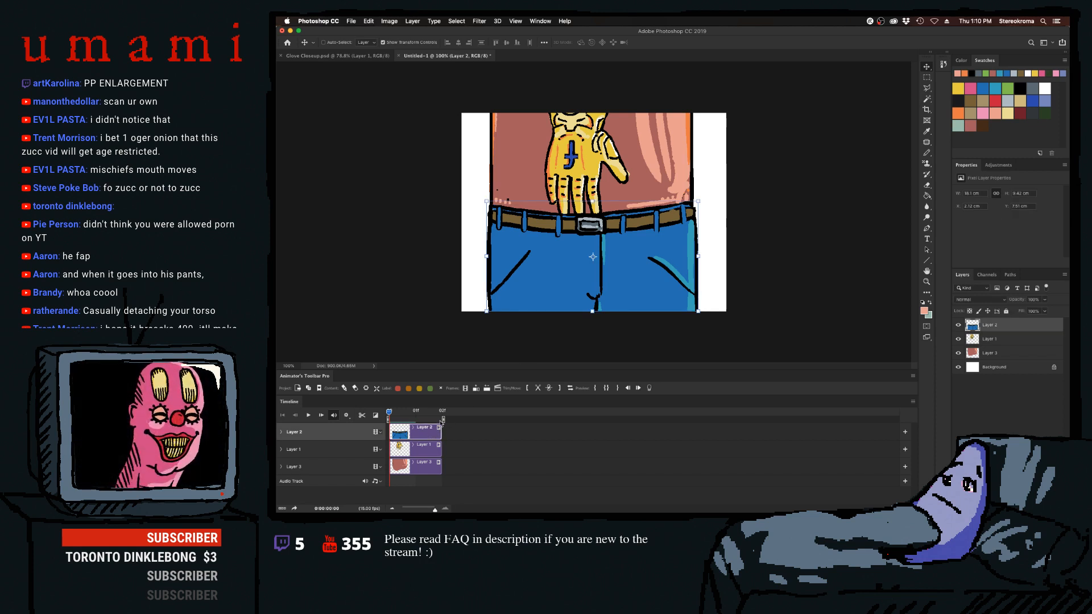
pyautogui.click(476, 388)
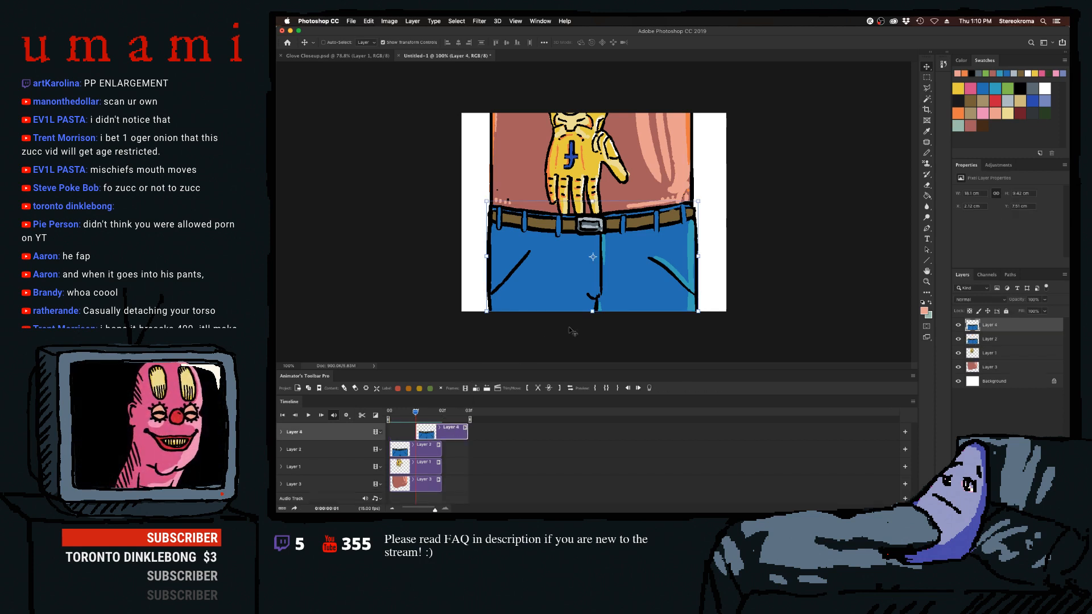
pyautogui.moveTo(437, 437); pyautogui.dragTo(465, 441)
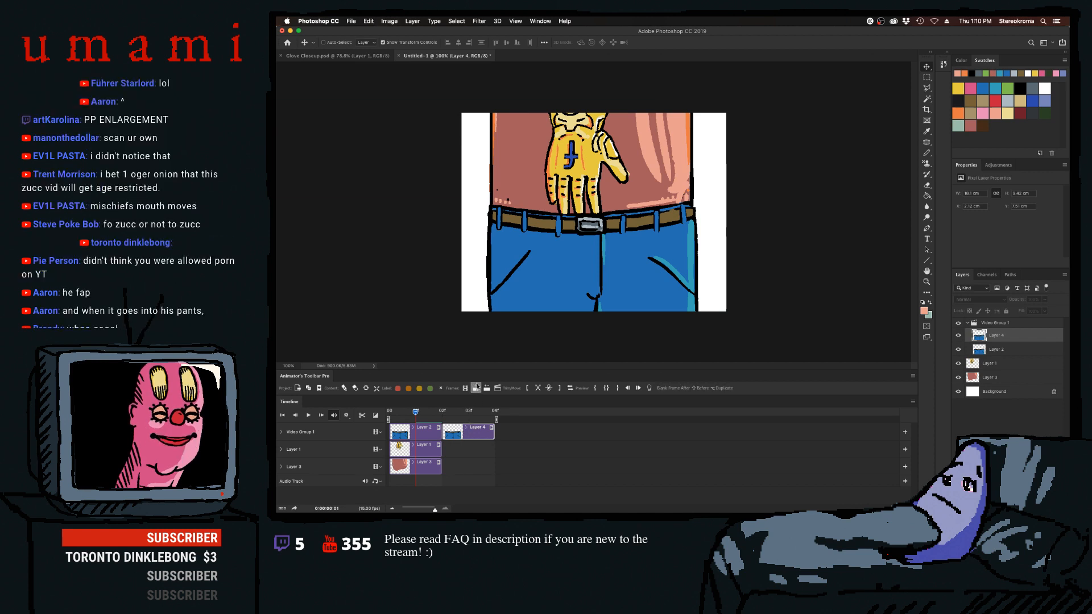
pyautogui.click(476, 388)
# Extend the glove clip to the end of the third trousers clip, spanning six frames.
pyautogui.moveTo(443, 414); pyautogui.dragTo(419, 425)
pyautogui.click(436, 451)
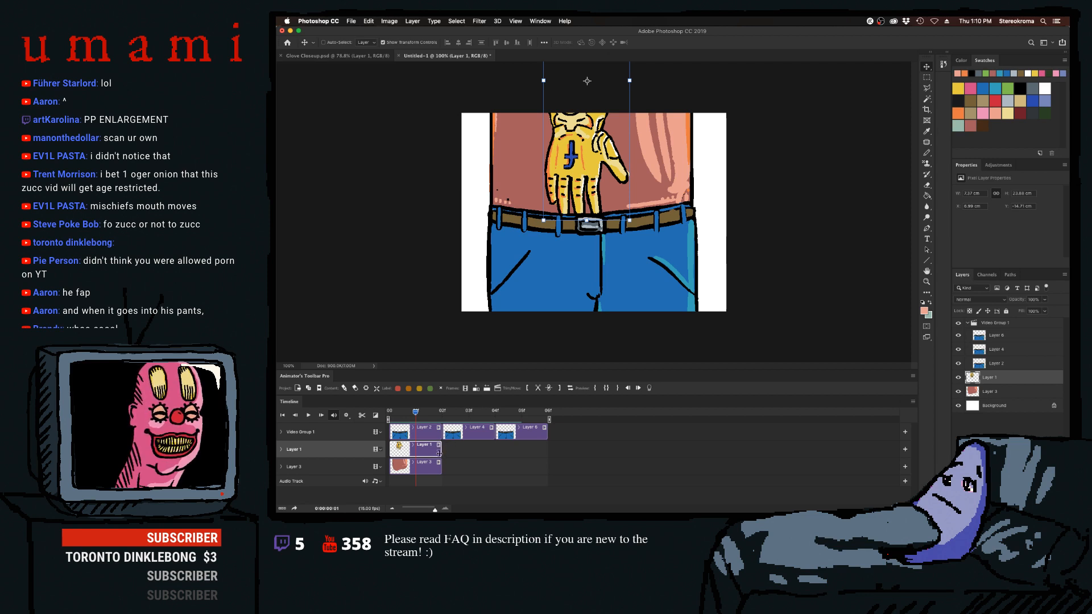
pyautogui.moveTo(438, 459); pyautogui.dragTo(548, 450)
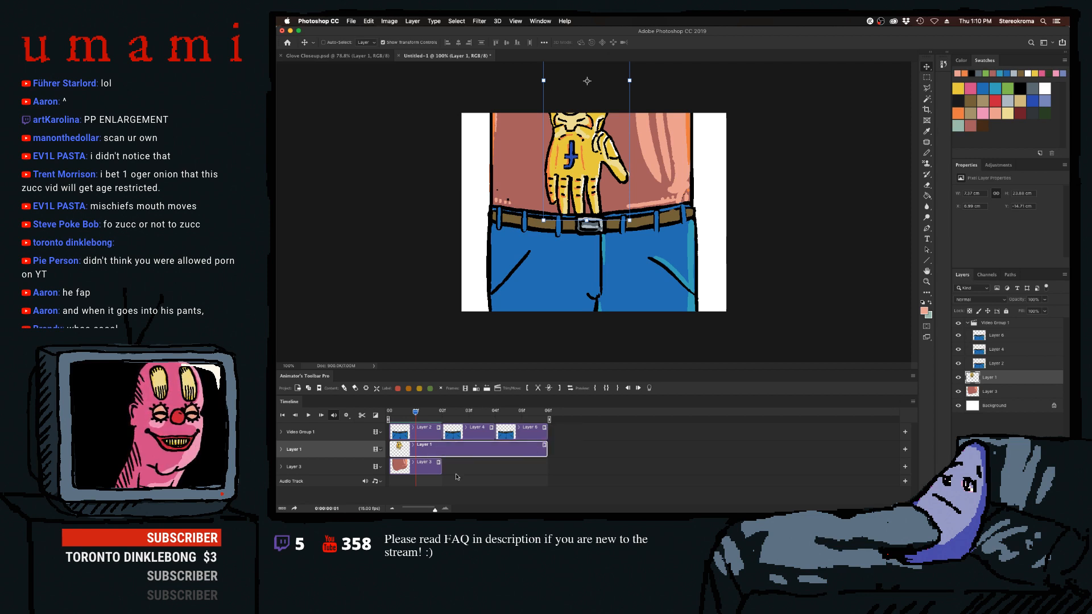
# Duplicate the torso clip twice, arranging the three two-frame clips consecutively in their own video group.
pyautogui.click(427, 467)
pyautogui.click(476, 388)
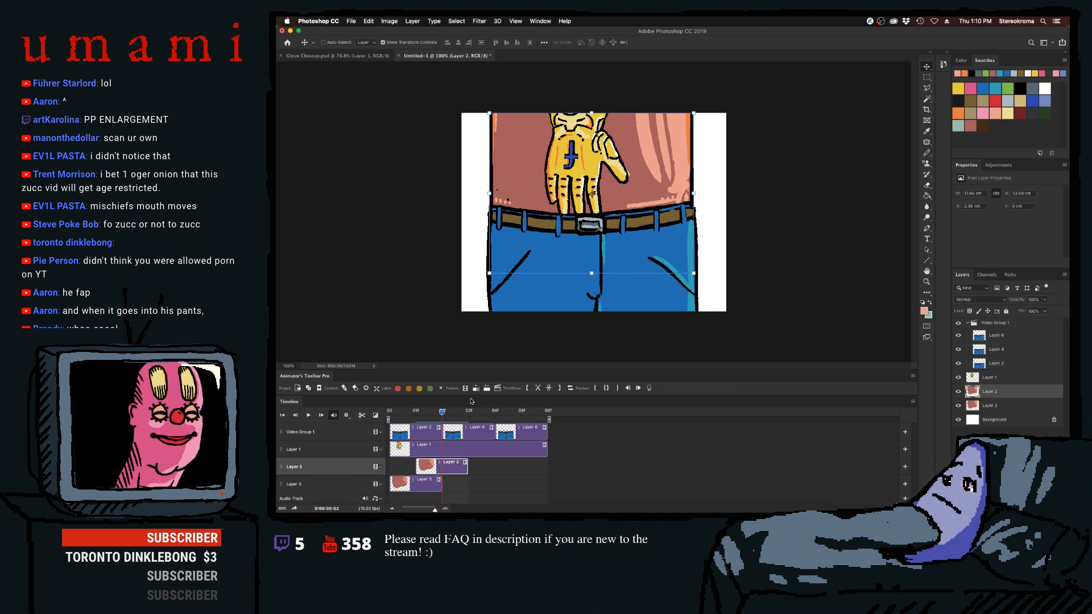
pyautogui.moveTo(453, 466); pyautogui.dragTo(479, 484)
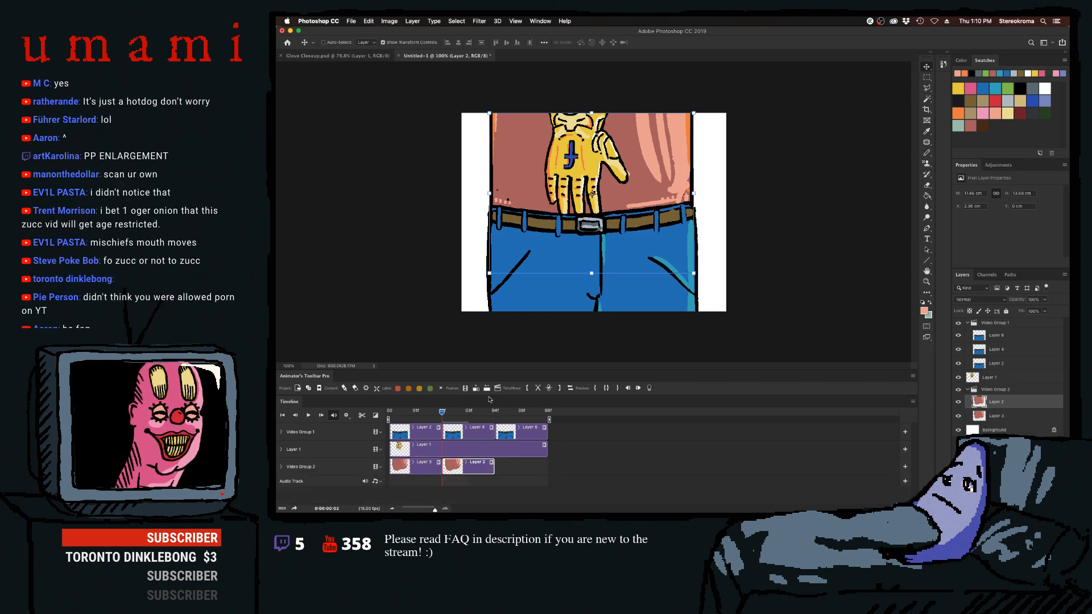
pyautogui.click(476, 388)
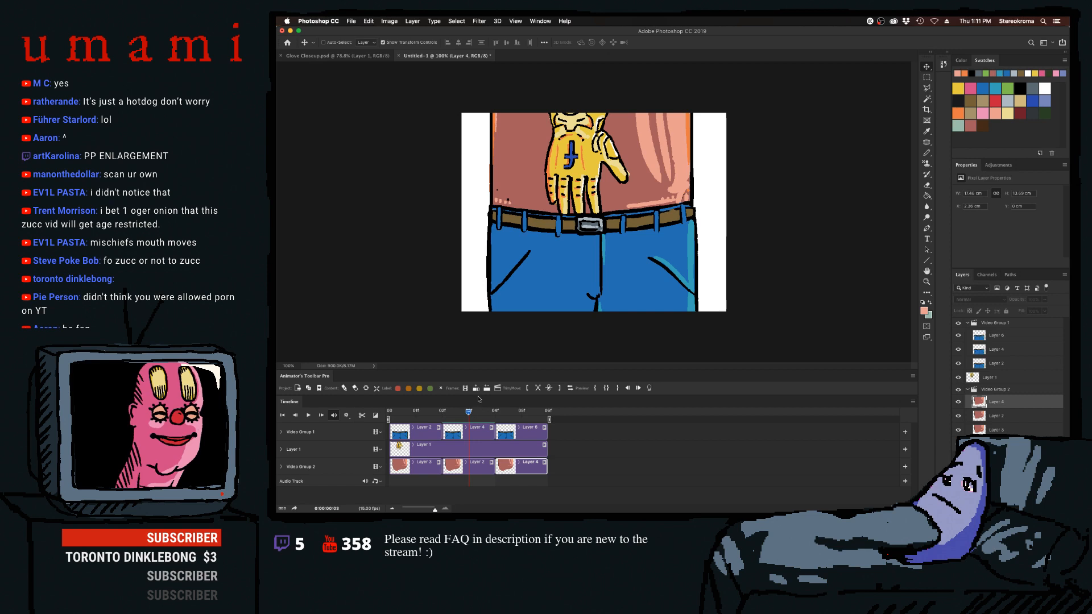
# Save the document in Photoshop format as "Hand Going into Pants Zucc.psd" in the "VR and Mark Zuckerberg" folder, with maximum compatibility.
pyautogui.click(351, 21)
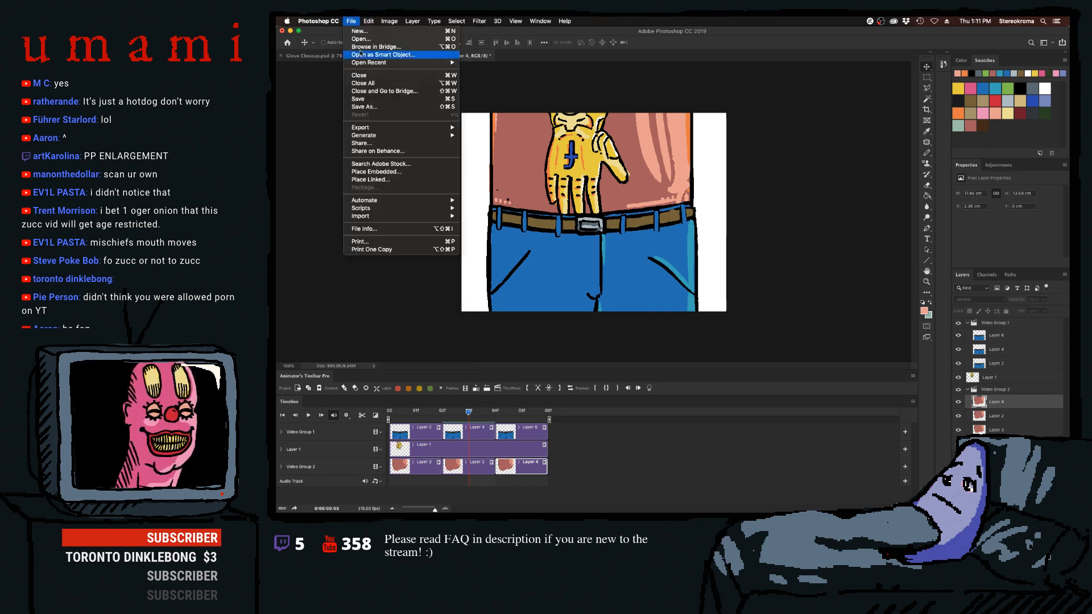
pyautogui.click(364, 107)
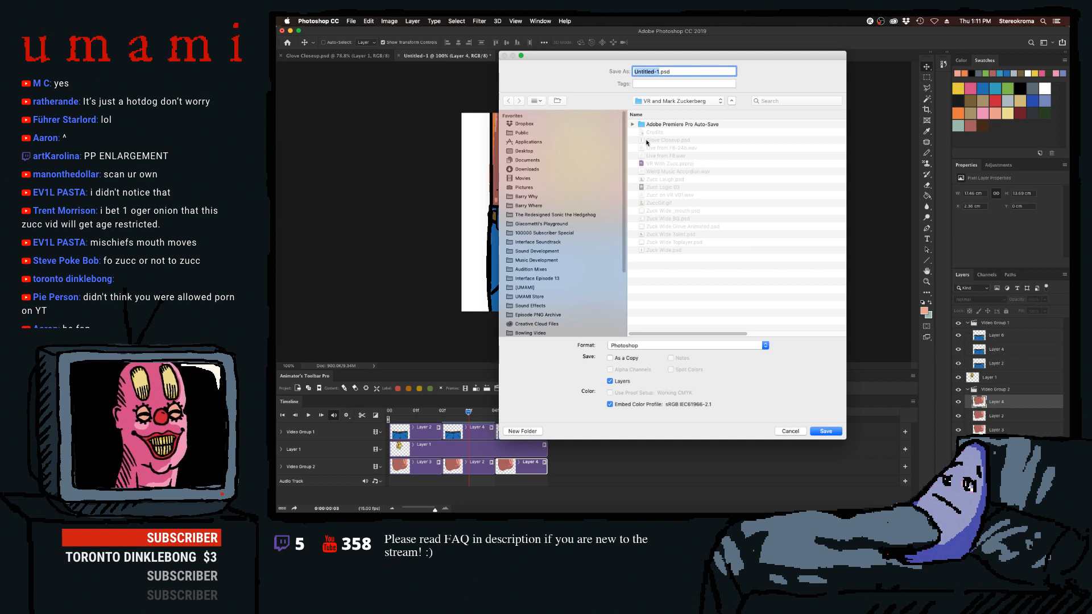
pyautogui.press('BackSpace')
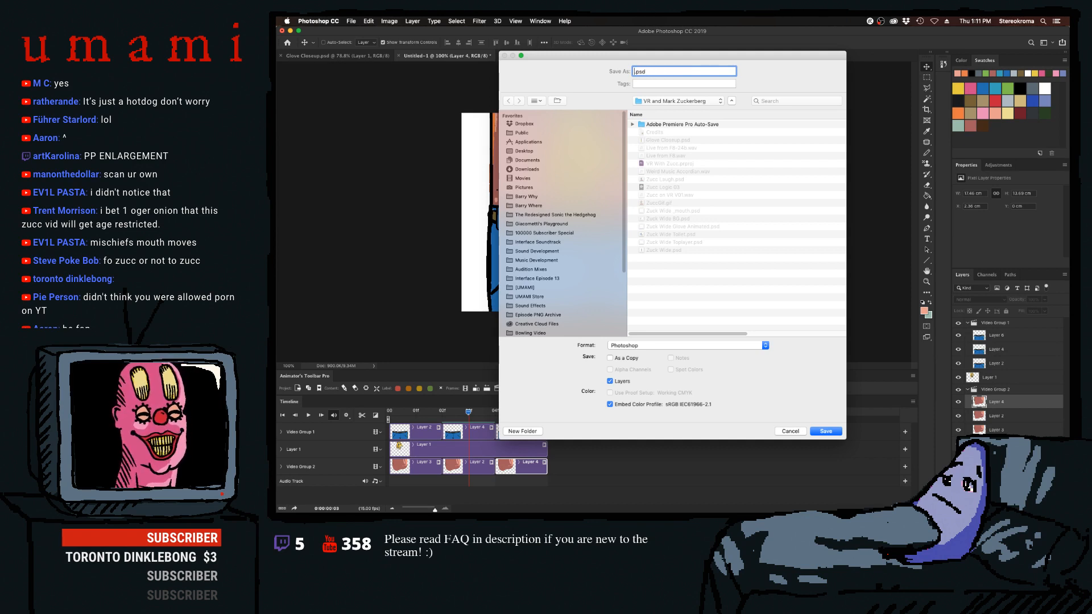
pyautogui.write('Hand Going into R')
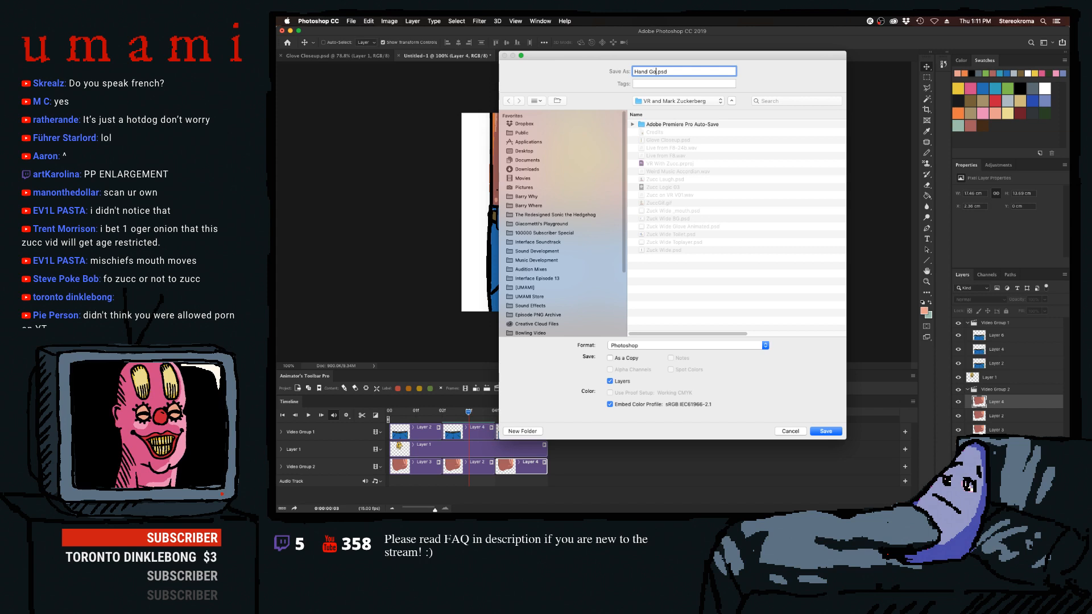
pyautogui.write('ants')
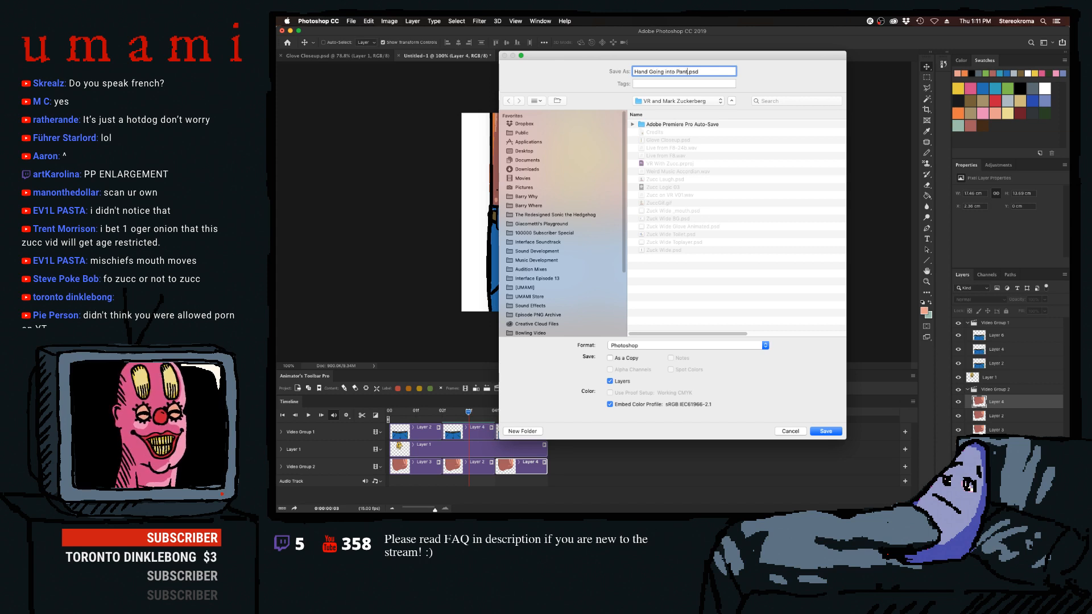
pyautogui.write(' Zucc')
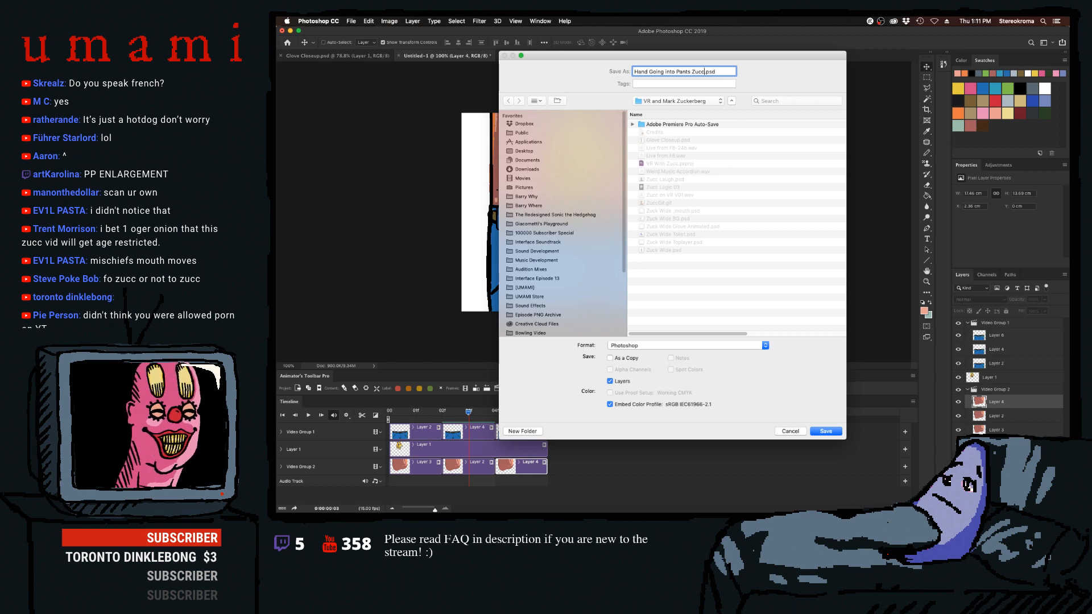
pyautogui.press('Return')
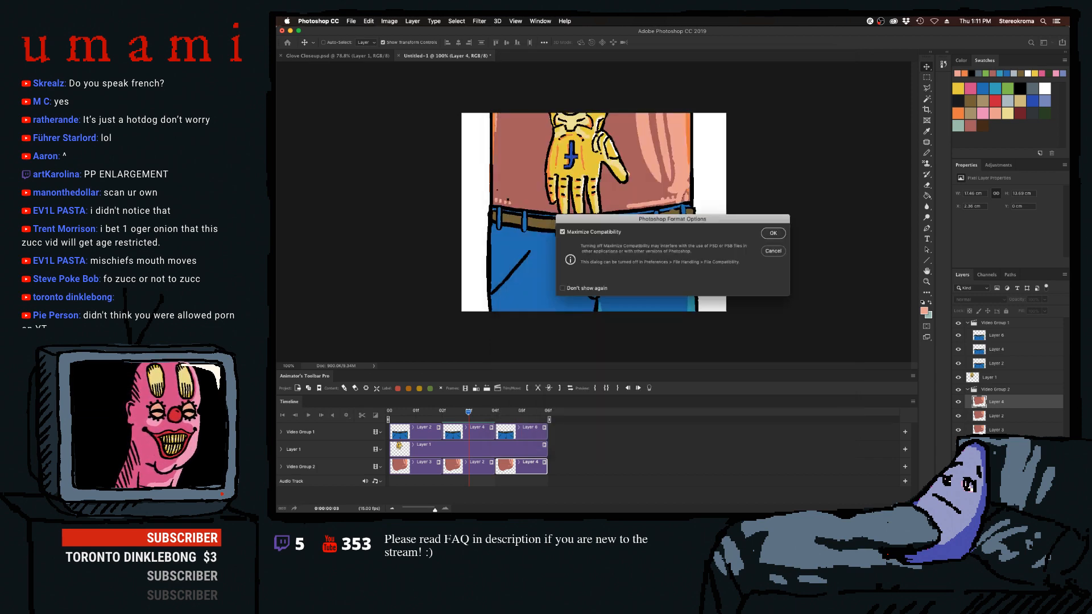
pyautogui.press('Return')
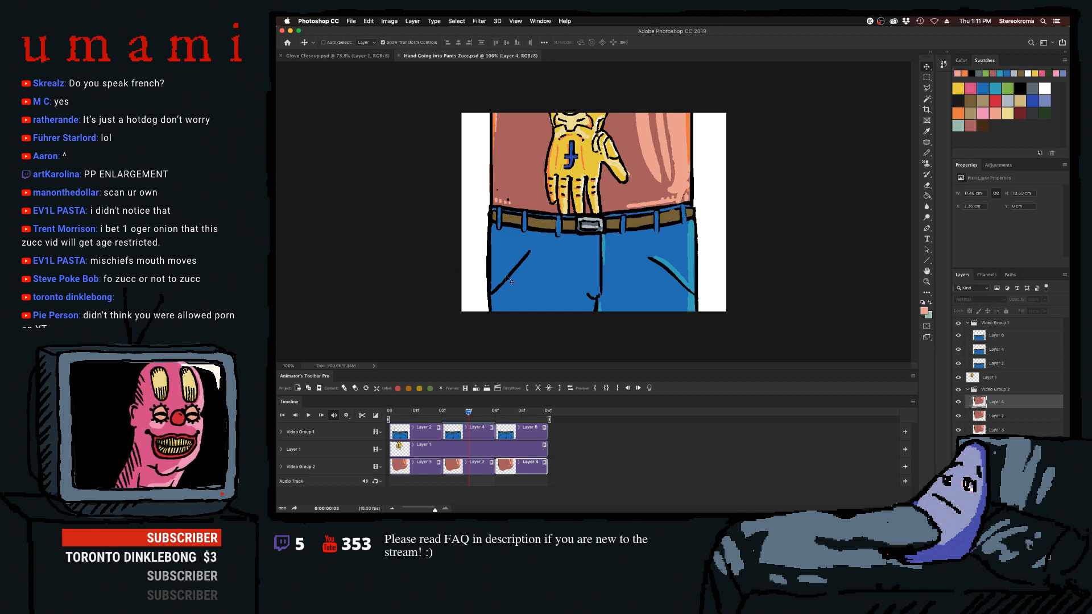
# Set up a smaller Pencil in the trousers' blue on the second trousers clip, and undo the trial strokes.
pyautogui.click(473, 432)
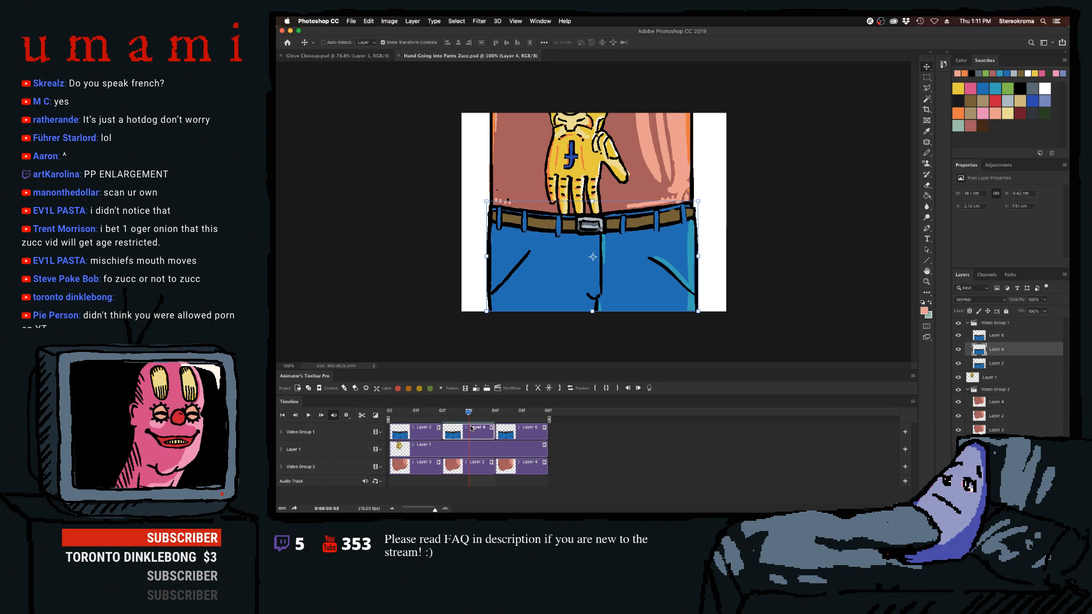
pyautogui.press('m')
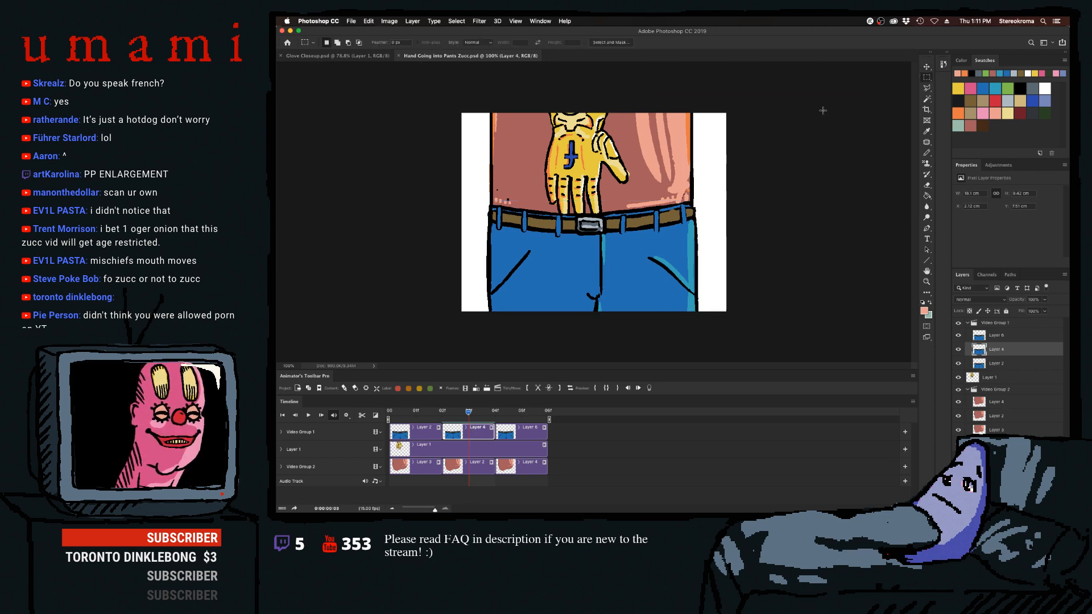
pyautogui.click(927, 152)
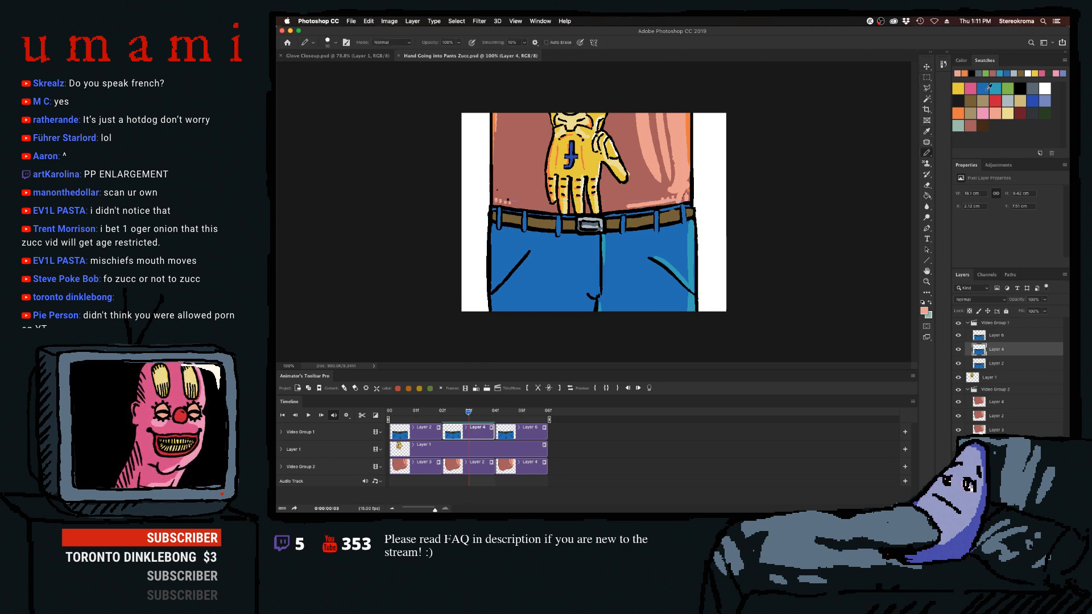
pyautogui.click(984, 88)
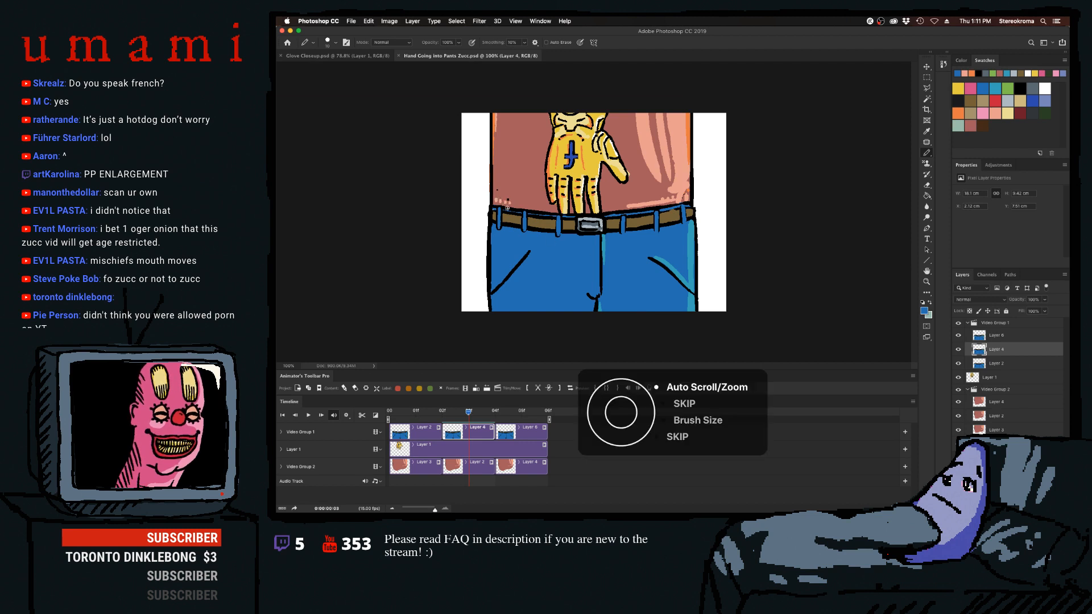
pyautogui.press('[')
pyautogui.press('[')
pyautogui.press('[')
pyautogui.press('[')
pyautogui.press('[')
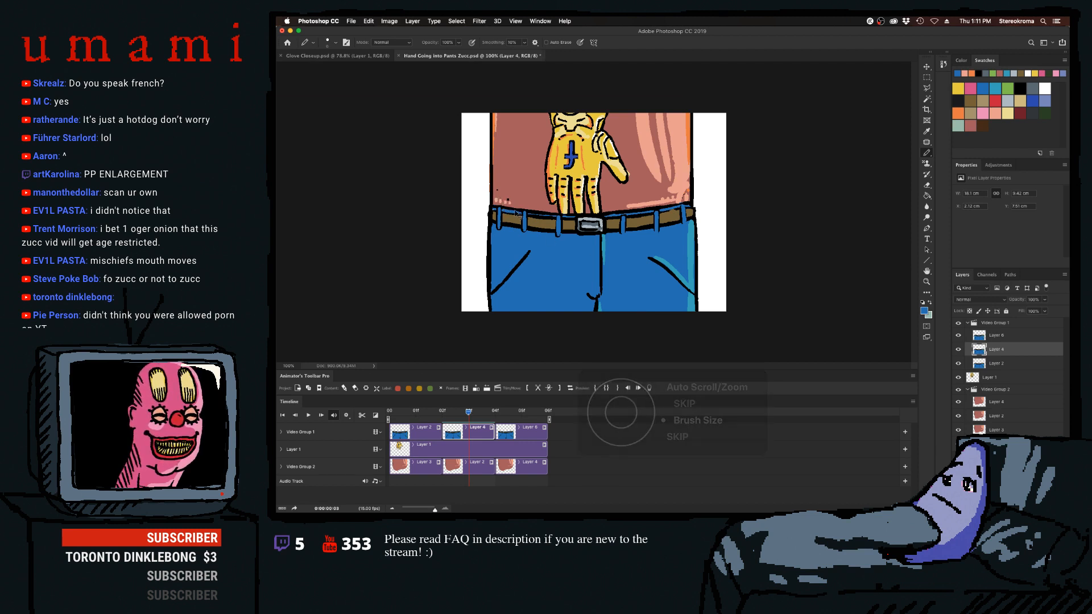
pyautogui.press('super+z')
pyautogui.press('super+z')
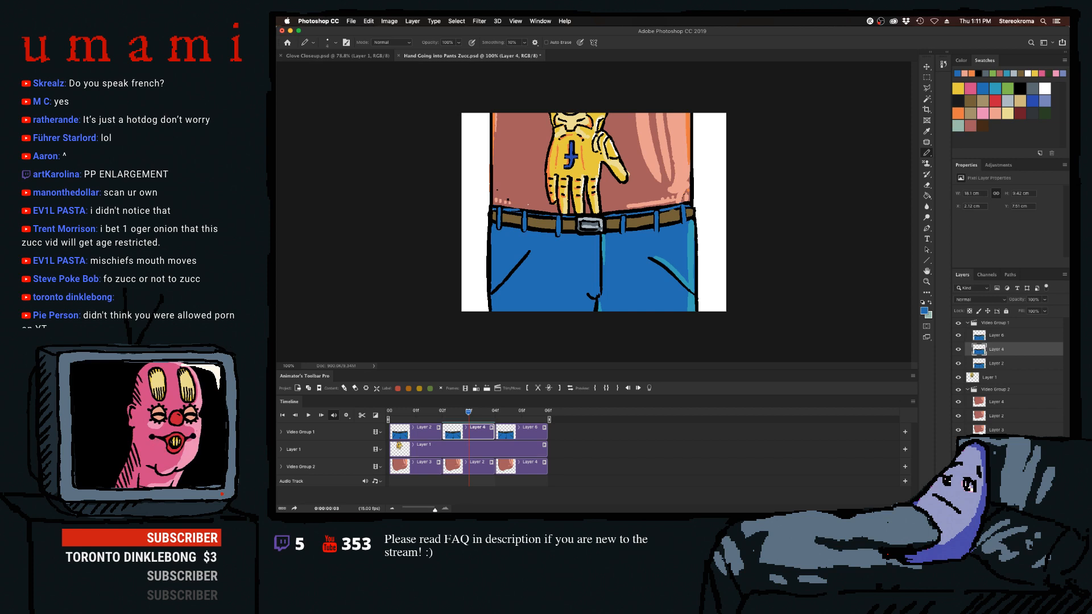
pyautogui.press('super+z')
# Compare the three trousers clips frame by frame and play the timeline to check the loop.
pyautogui.press('Left')
pyautogui.press('Left')
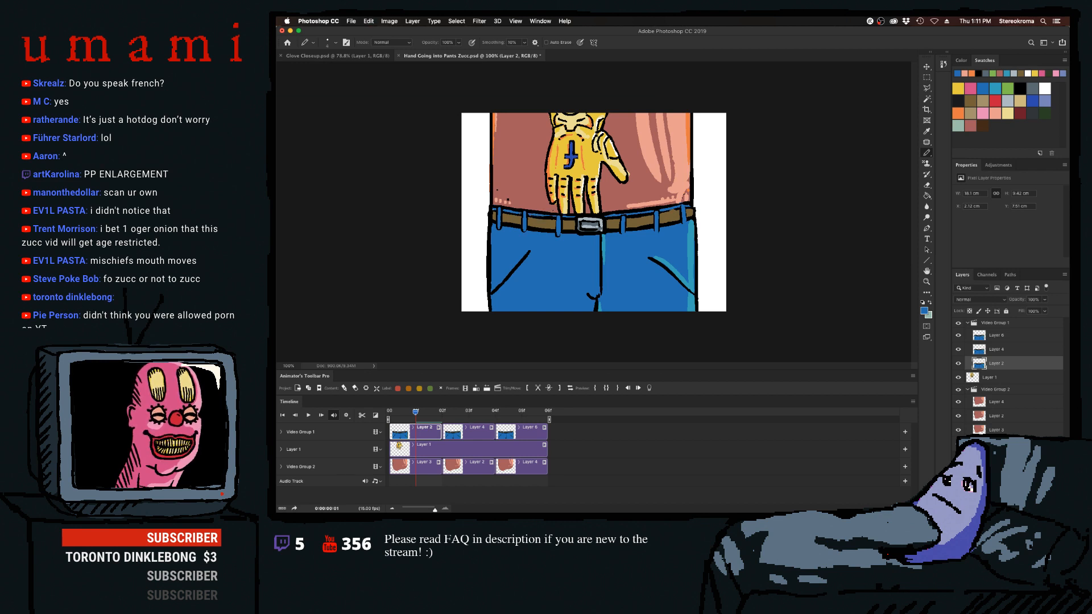
pyautogui.press('Right')
pyautogui.click(460, 424)
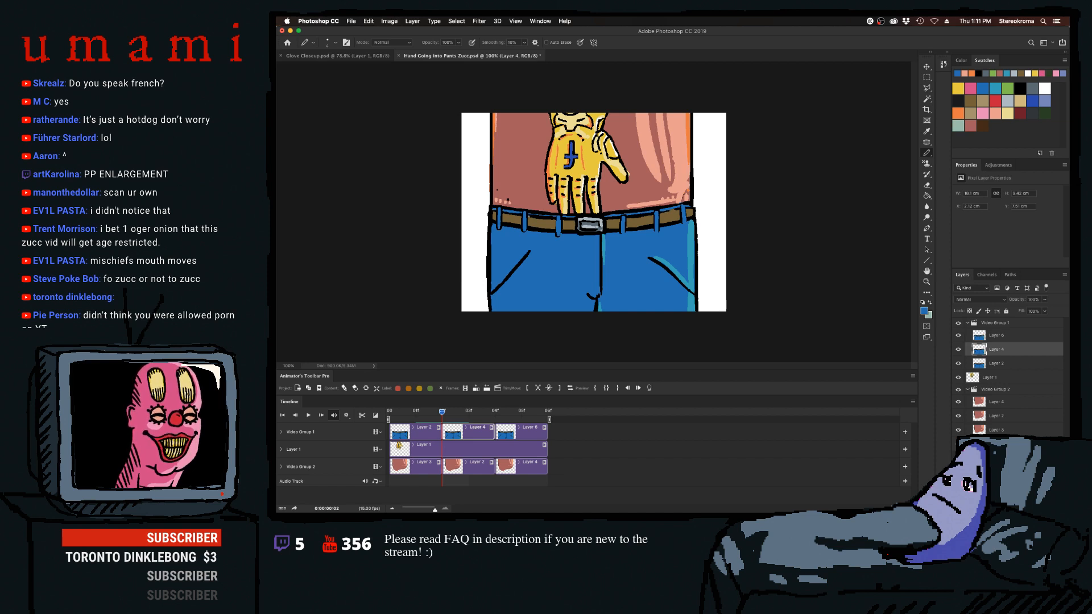
pyautogui.click(499, 412)
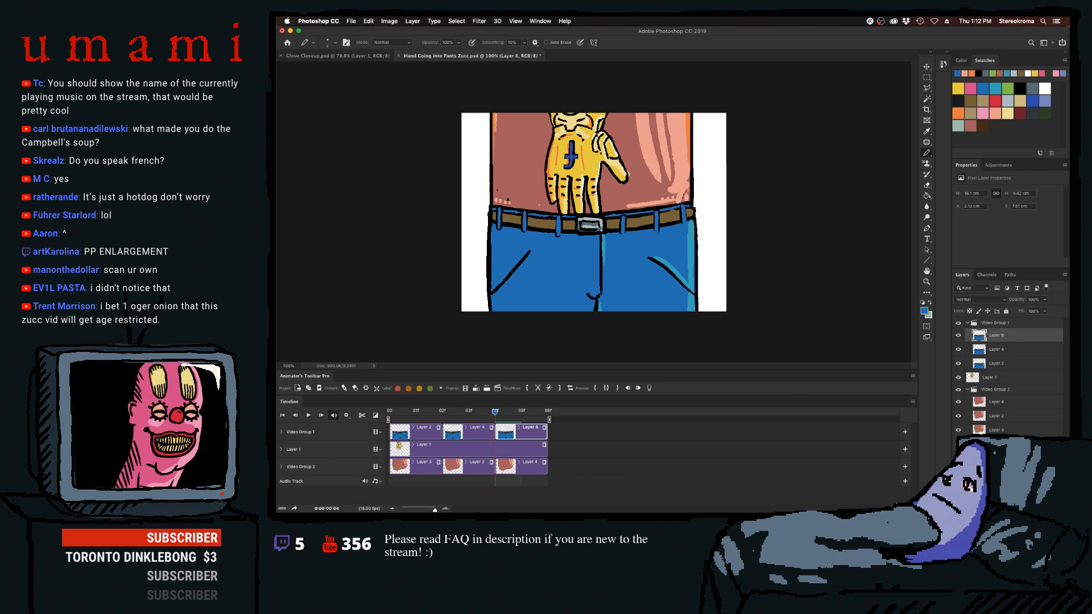
pyautogui.click(308, 415)
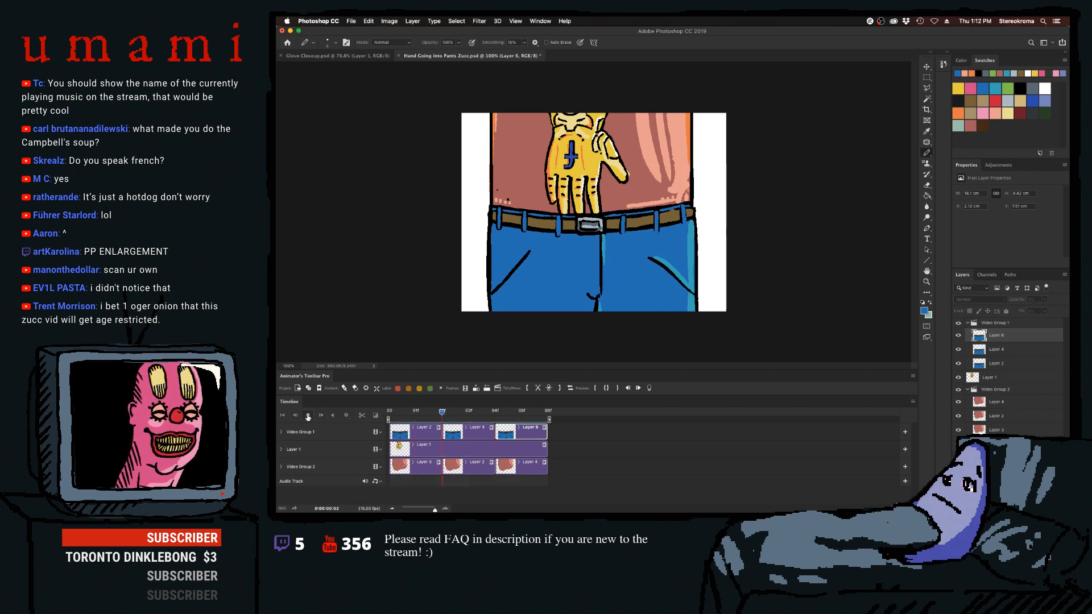
pyautogui.click(308, 416)
# Return to the second trousers clip and choose teal for the Pencil to retouch the trousers' highlights.
pyautogui.click(465, 418)
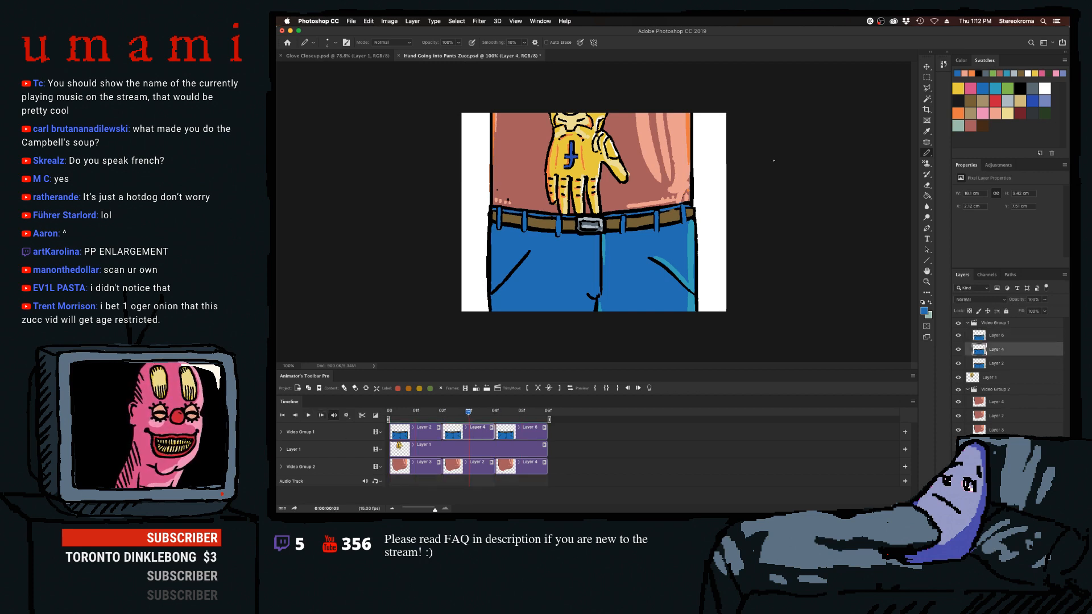
pyautogui.click(995, 87)
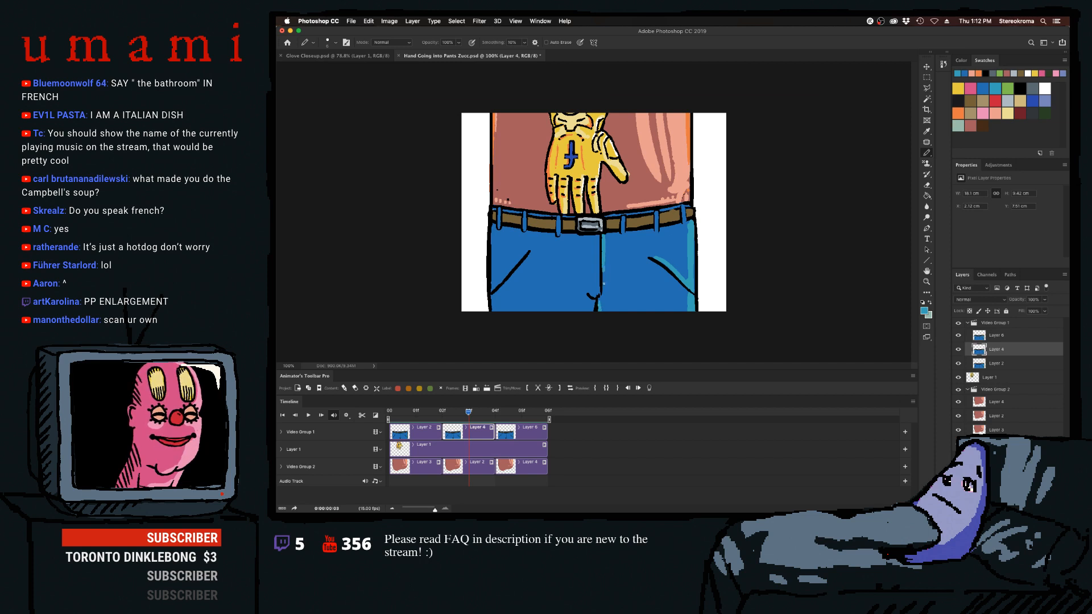
# Touch up the belt buckle in the jeans frames of Video Group 1 using the white and light grey swatches.
pyautogui.click(431, 434)
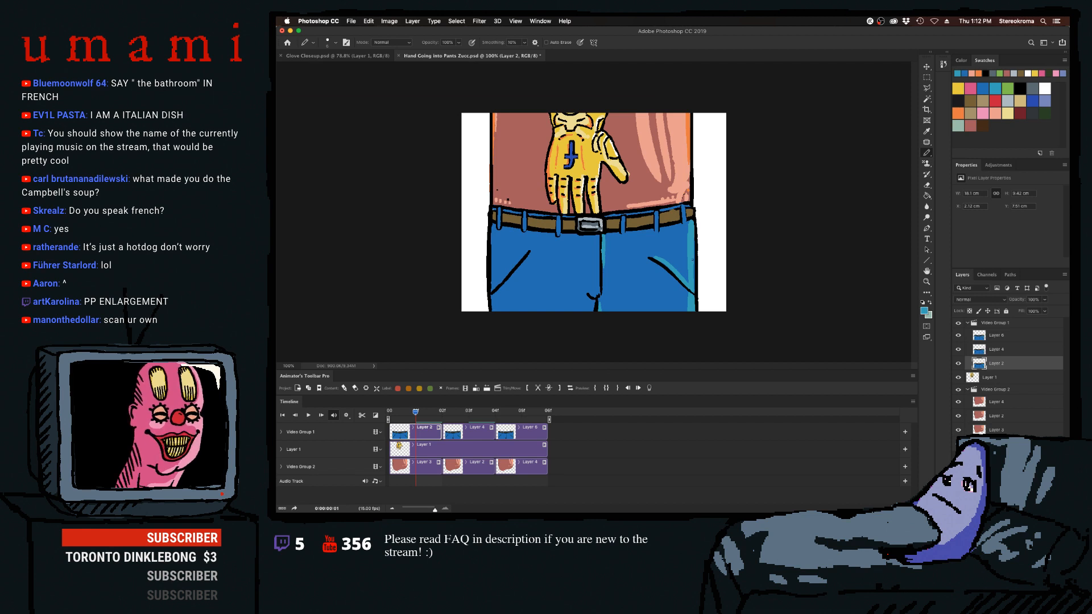
pyautogui.click(1044, 88)
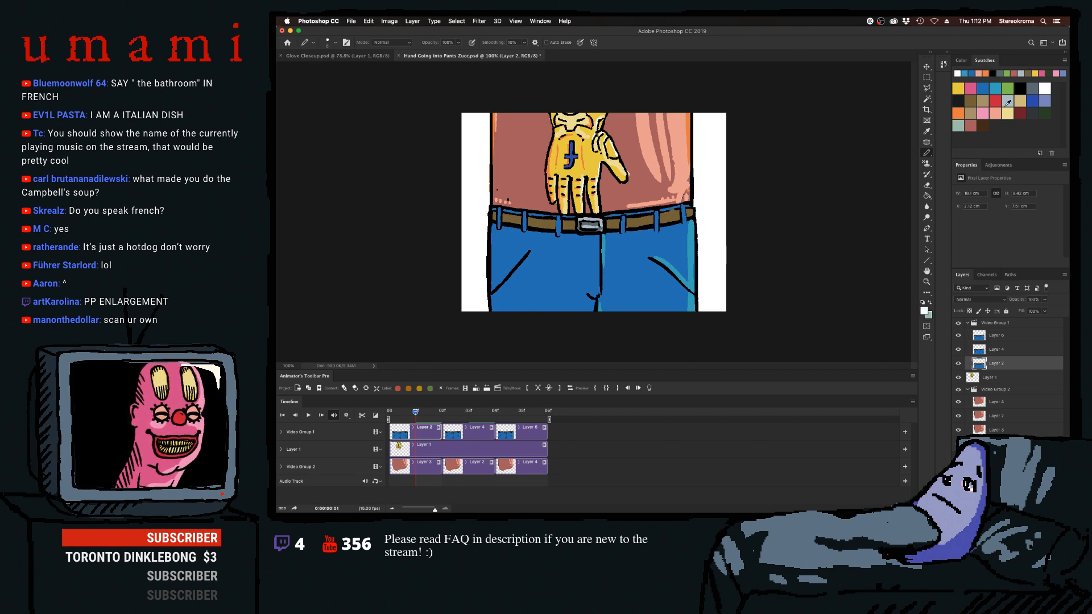
pyautogui.click(994, 101)
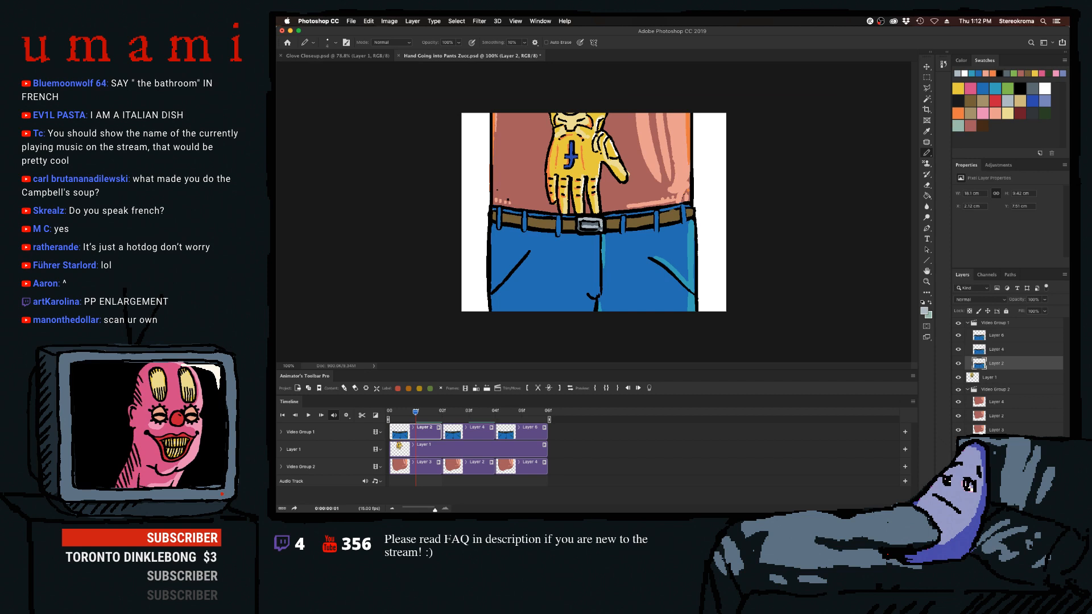
pyautogui.click(443, 424)
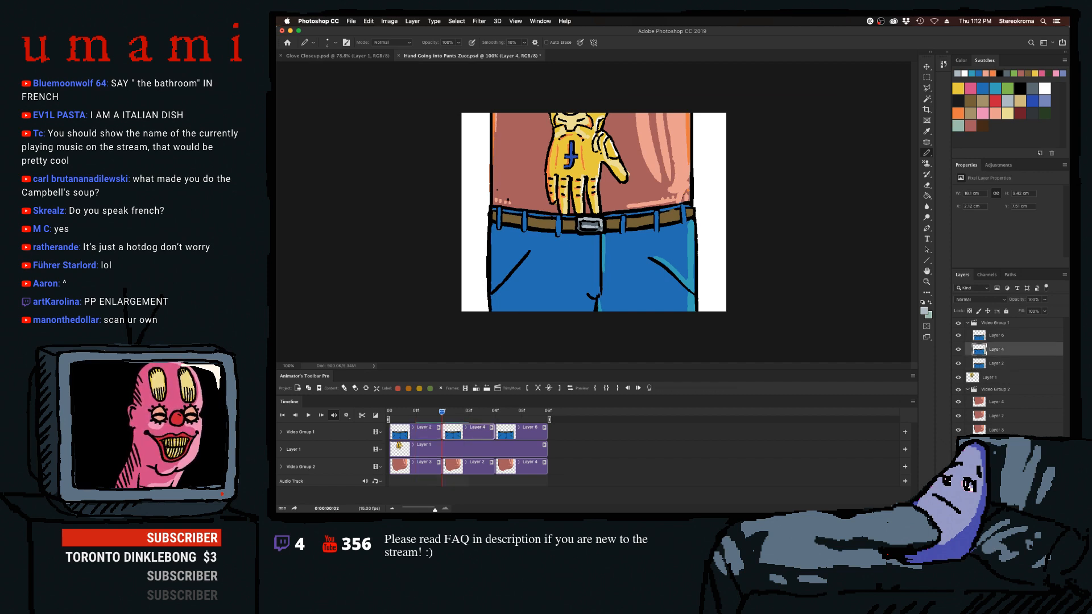
pyautogui.click(1044, 88)
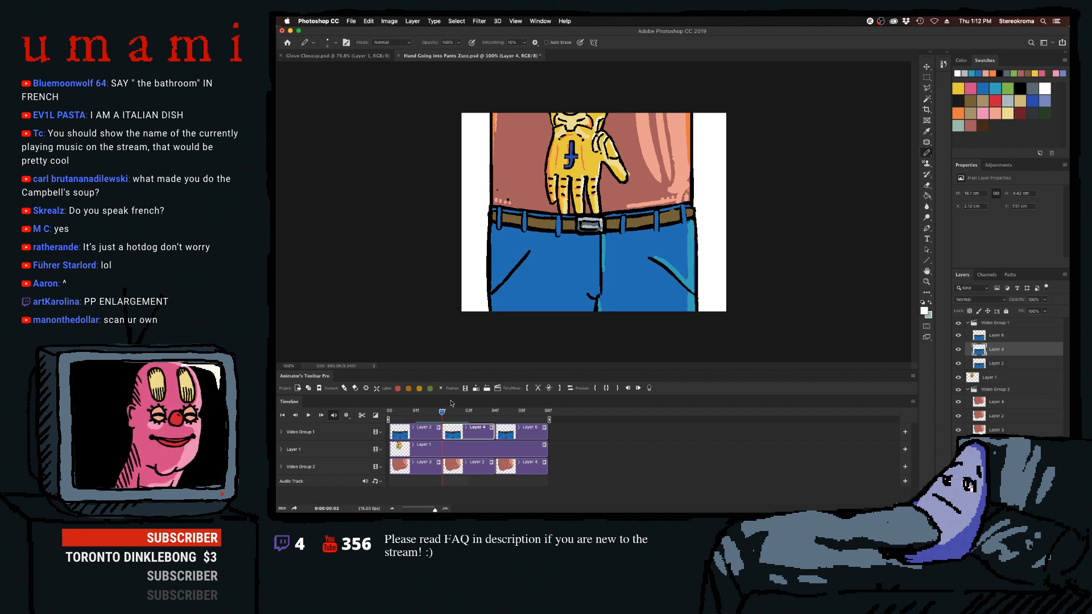
pyautogui.press('Left')
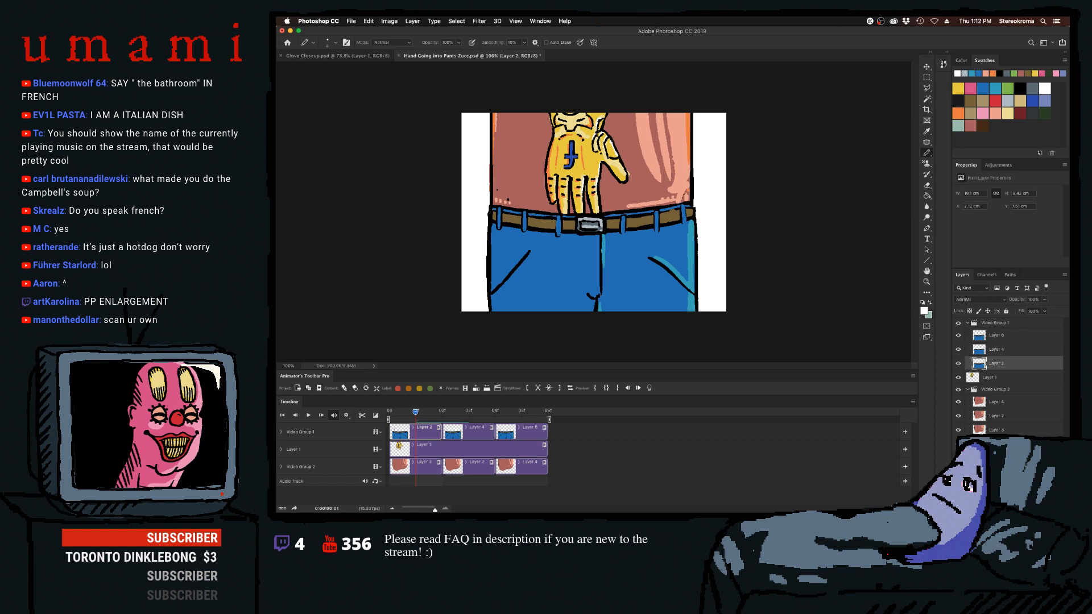
pyautogui.click(499, 418)
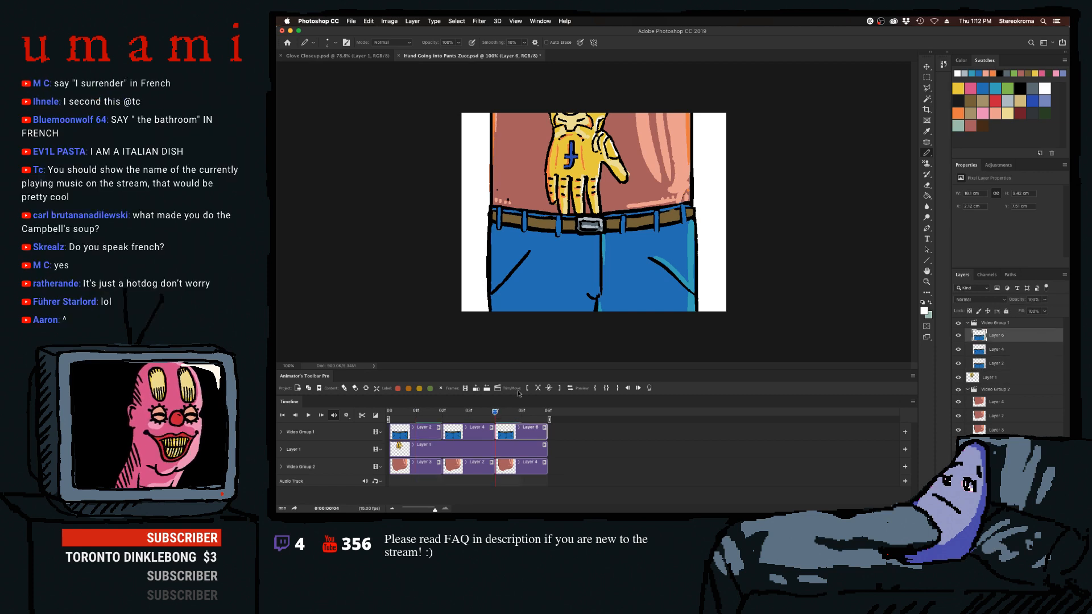
# Play the animation back and check the jeans frames in Video Group 1 and the hand on Layer 1.
pyautogui.click(310, 416)
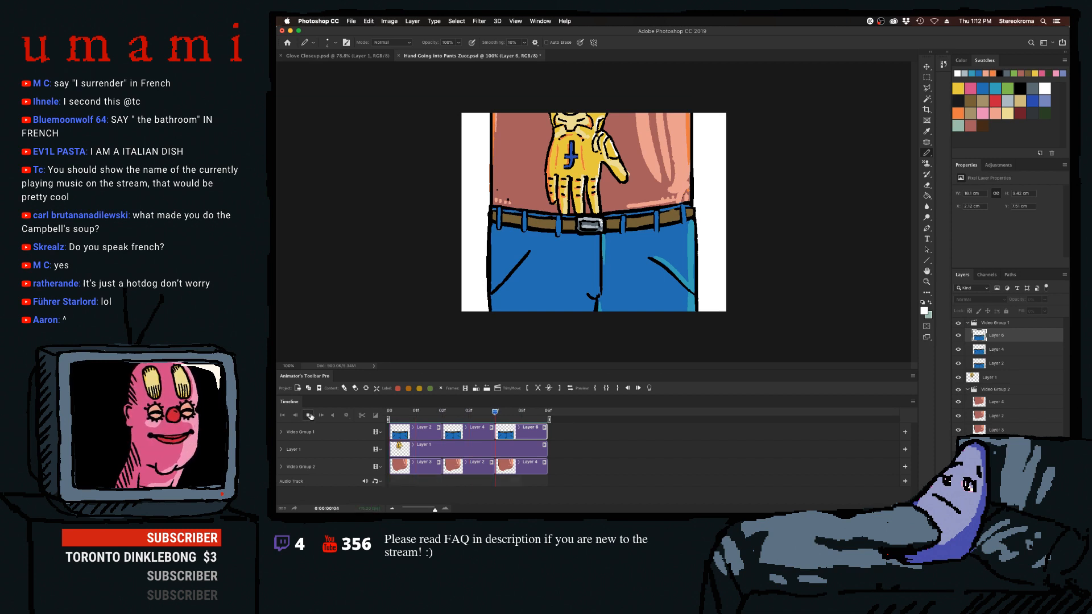
pyautogui.click(308, 416)
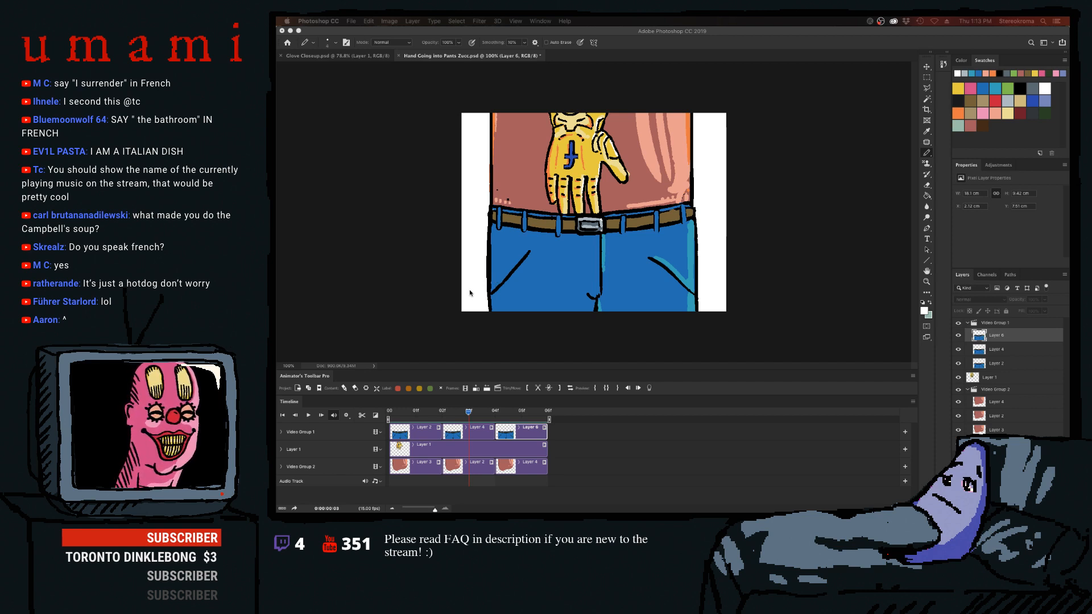
pyautogui.click(745, 195)
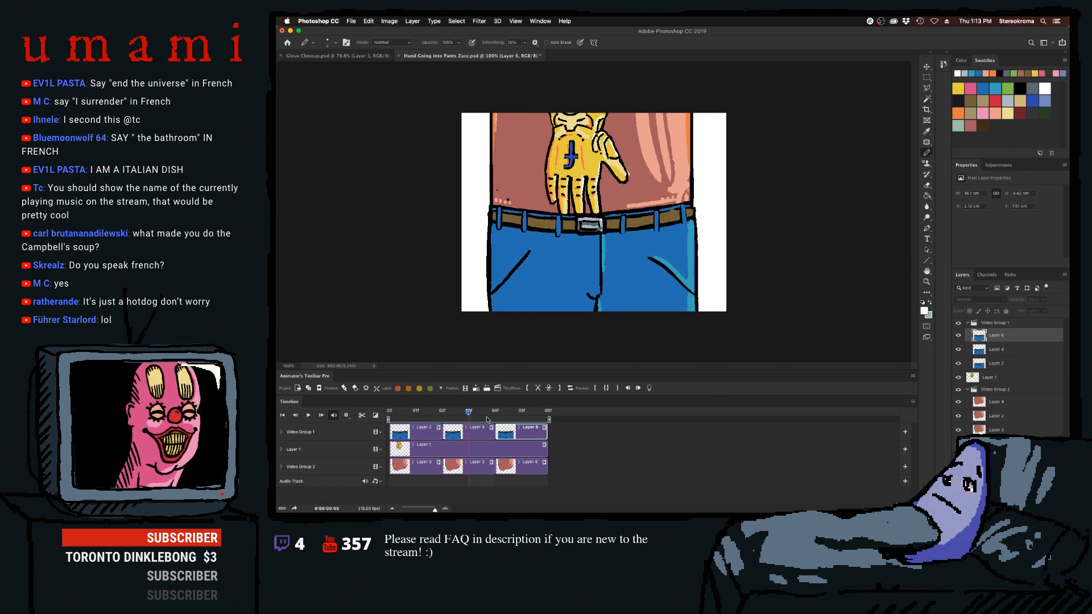
pyautogui.click(470, 429)
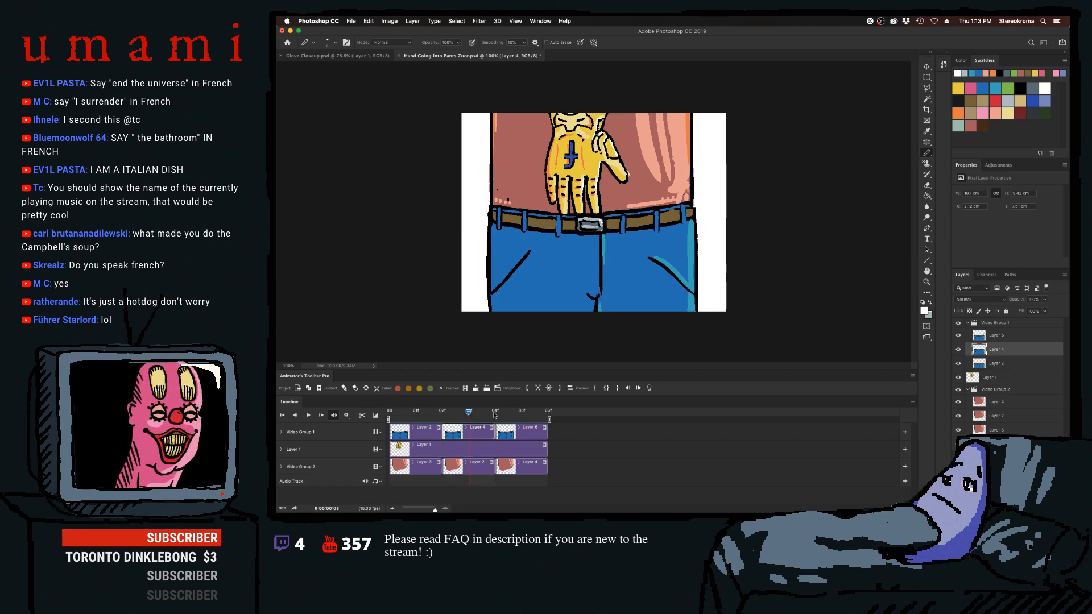
pyautogui.click(423, 419)
pyautogui.click(389, 419)
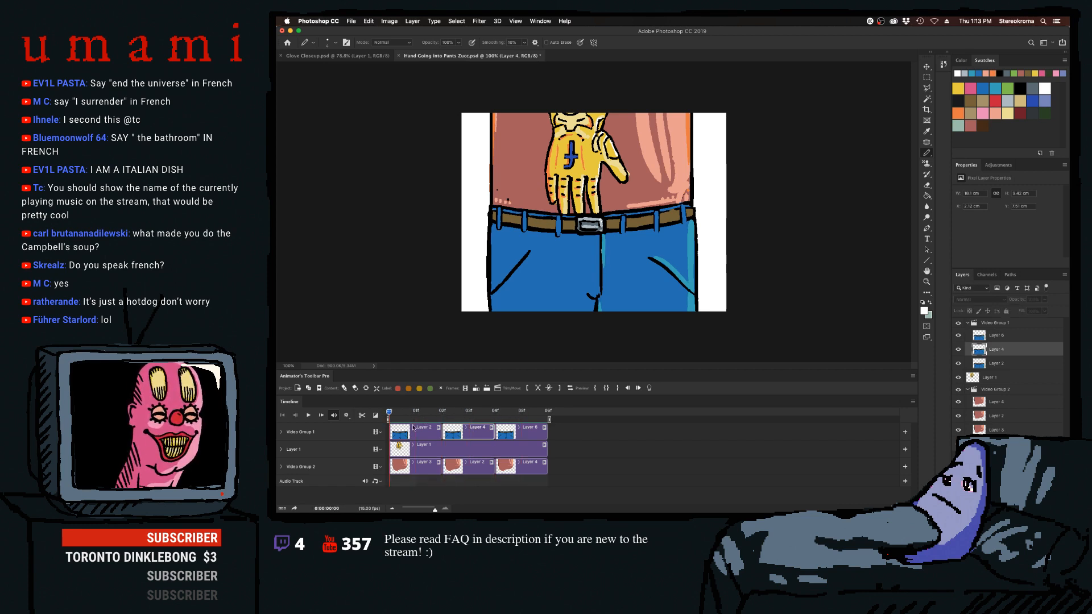
pyautogui.press('space')
pyautogui.moveTo(385, 428); pyautogui.dragTo(423, 433)
pyautogui.click(421, 438)
pyautogui.click(415, 451)
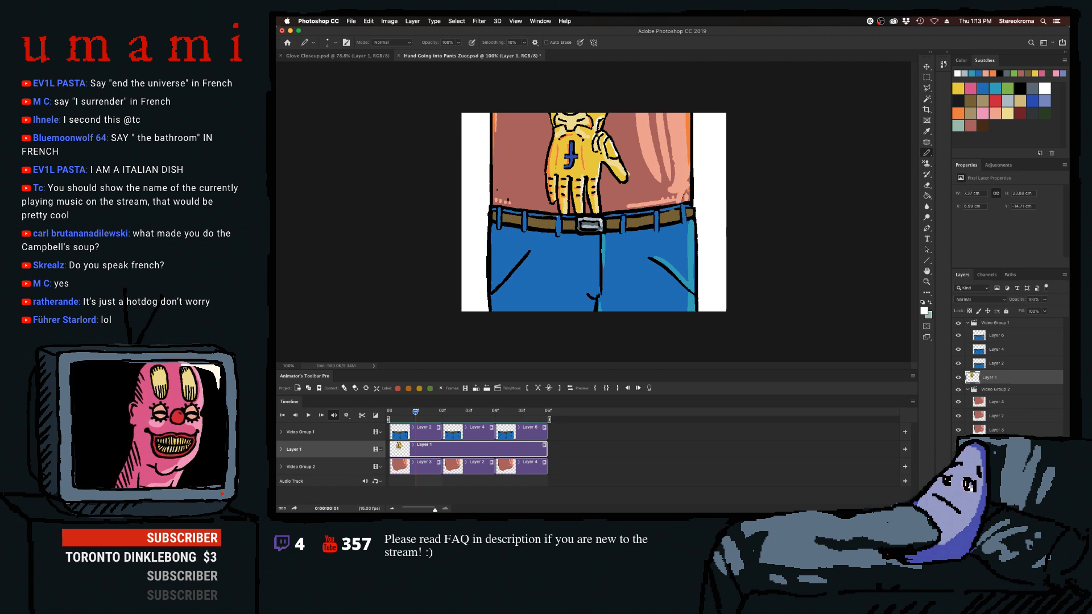
pyautogui.click(308, 415)
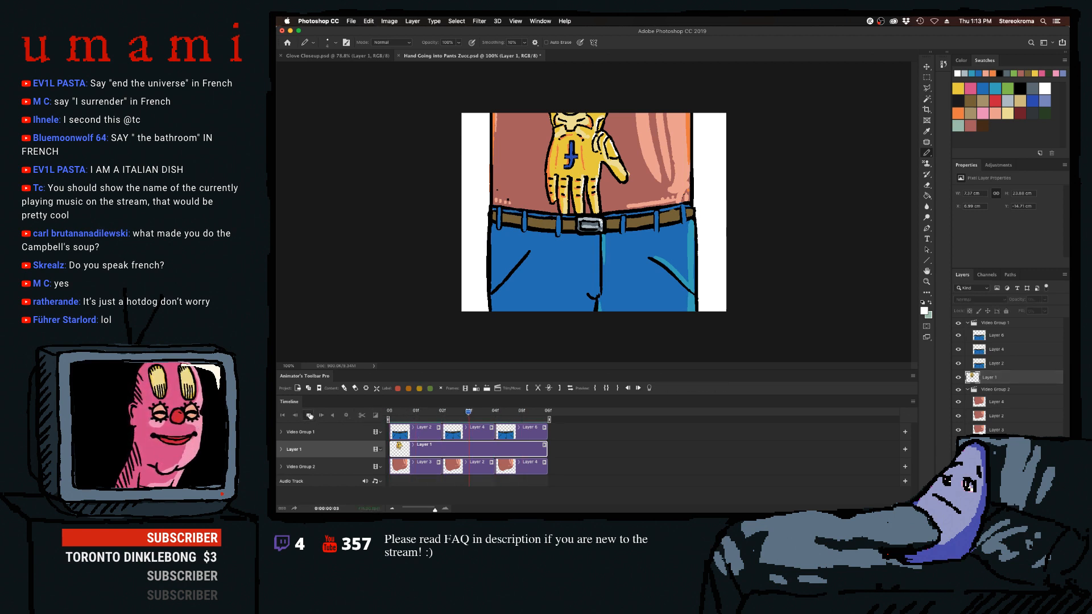
pyautogui.click(308, 416)
# Paint light salmon-pink shading on the torso in the Layer 3 frame of Video Group 2 and go to the Layer 2 frame.
pyautogui.click(402, 467)
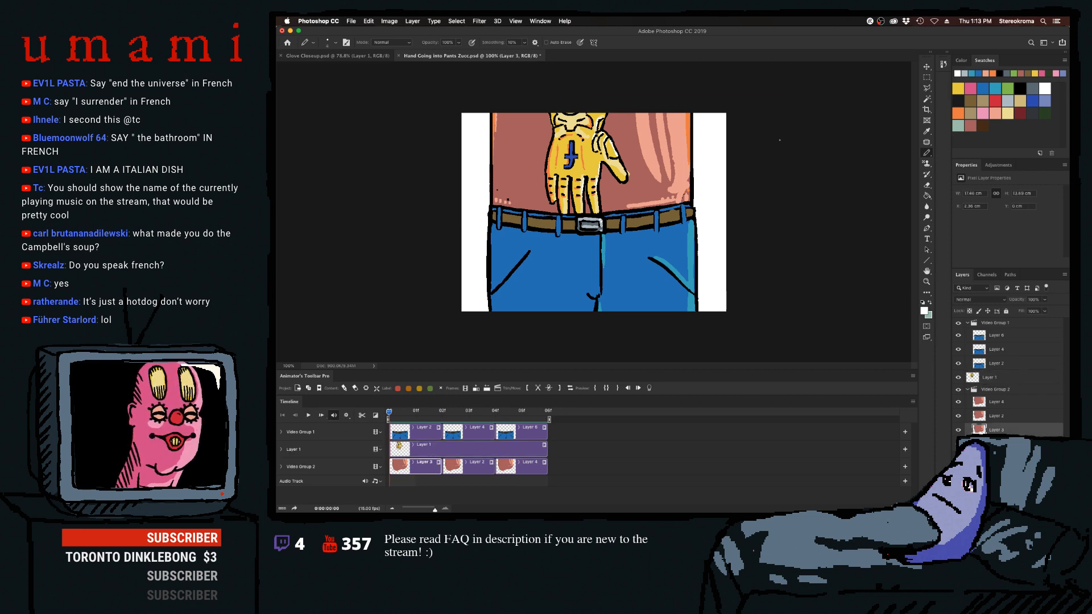
pyautogui.click(996, 112)
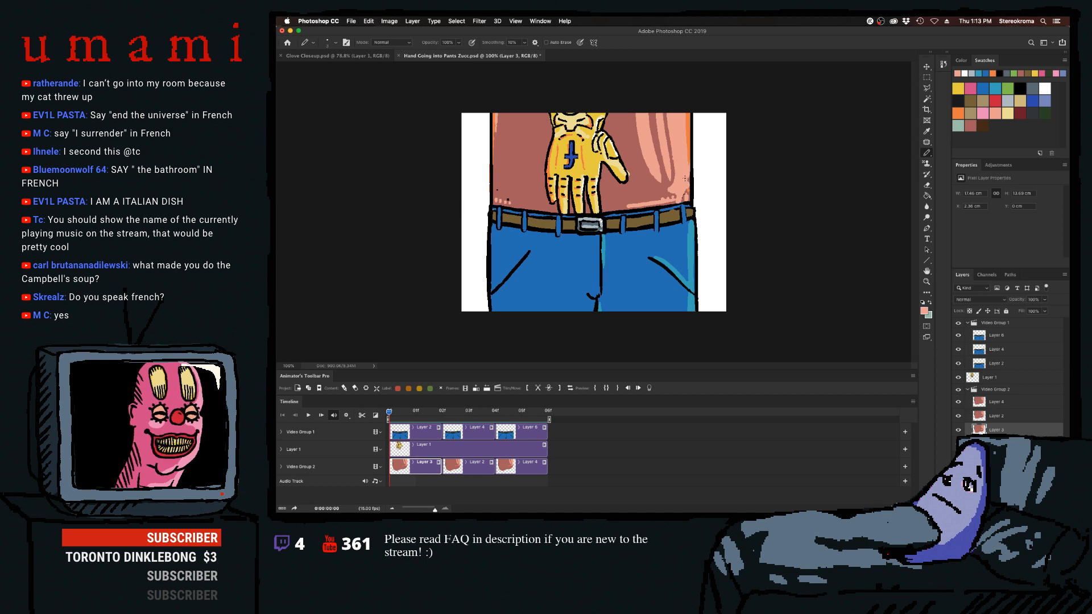
pyautogui.click(449, 410)
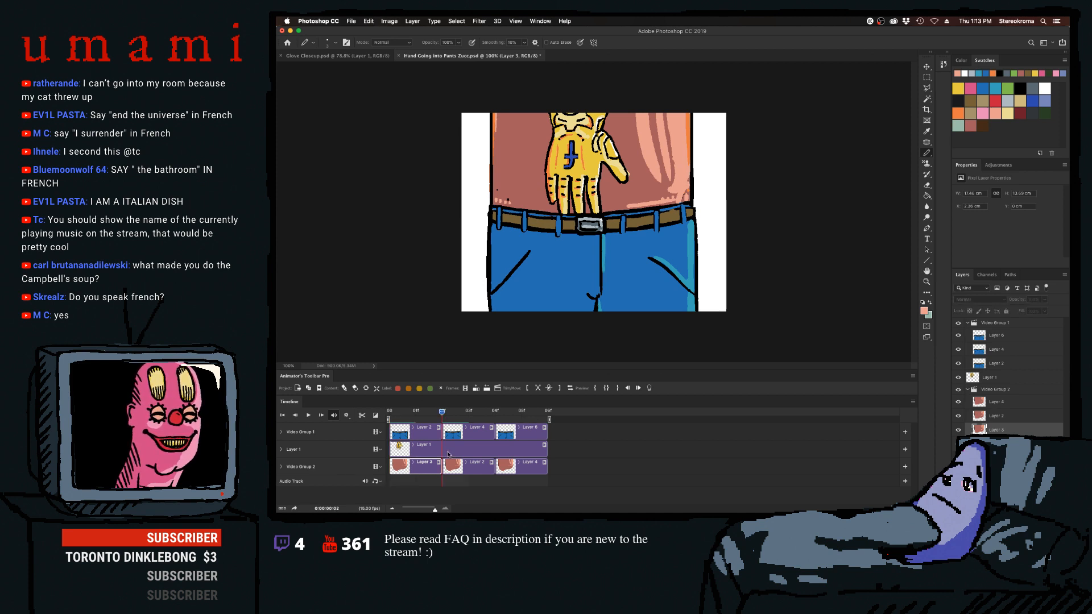
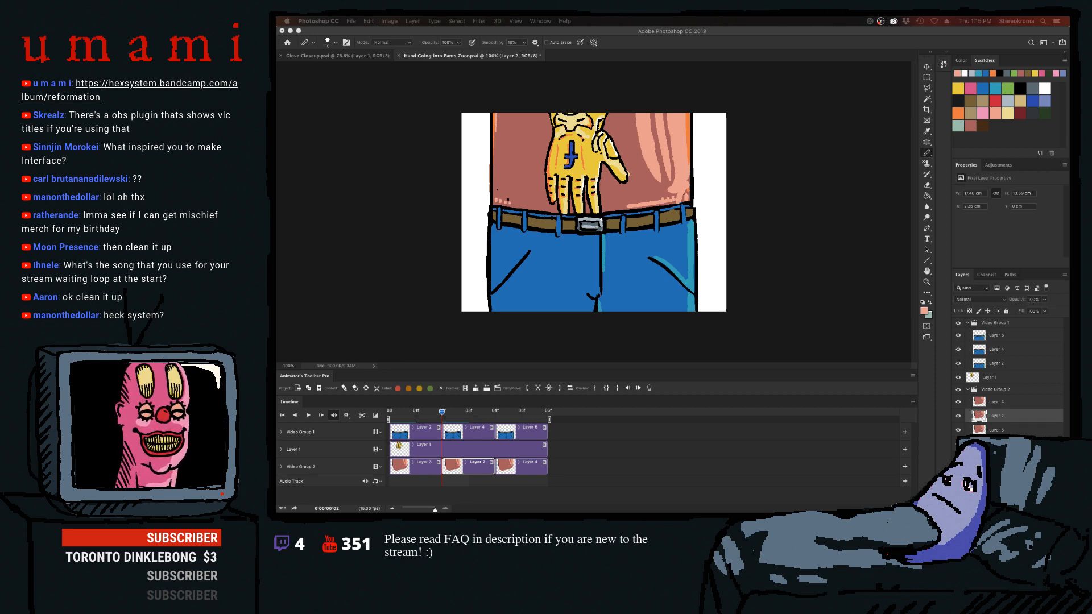
# Review the torso motion and trim the pink highlight beside the hand in Video Group 2's Layer 2 frame with the dull red skin colour.
pyautogui.click(530, 331)
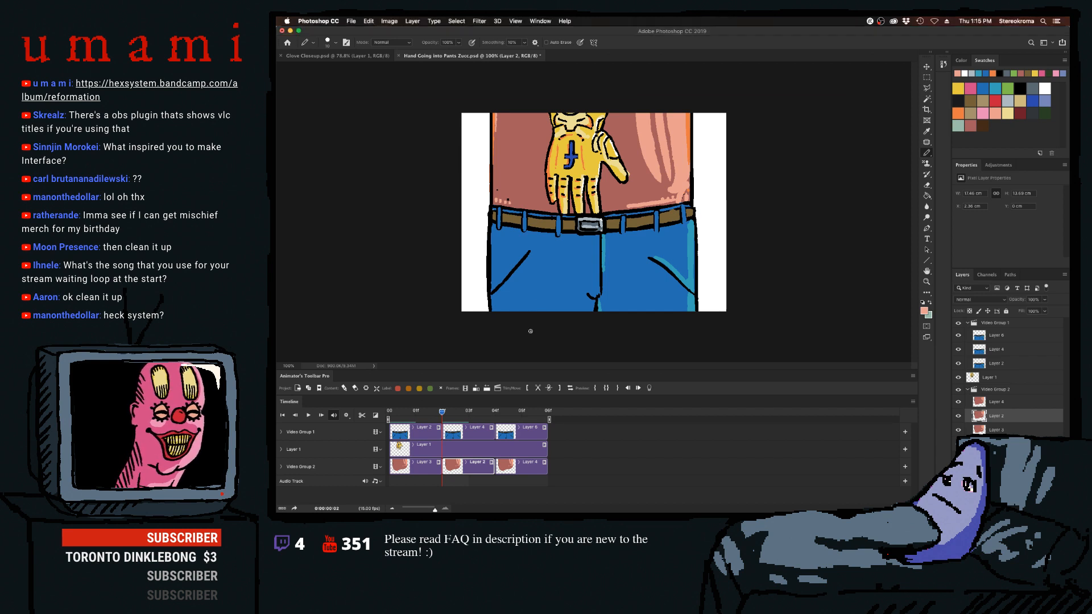
pyautogui.click(308, 415)
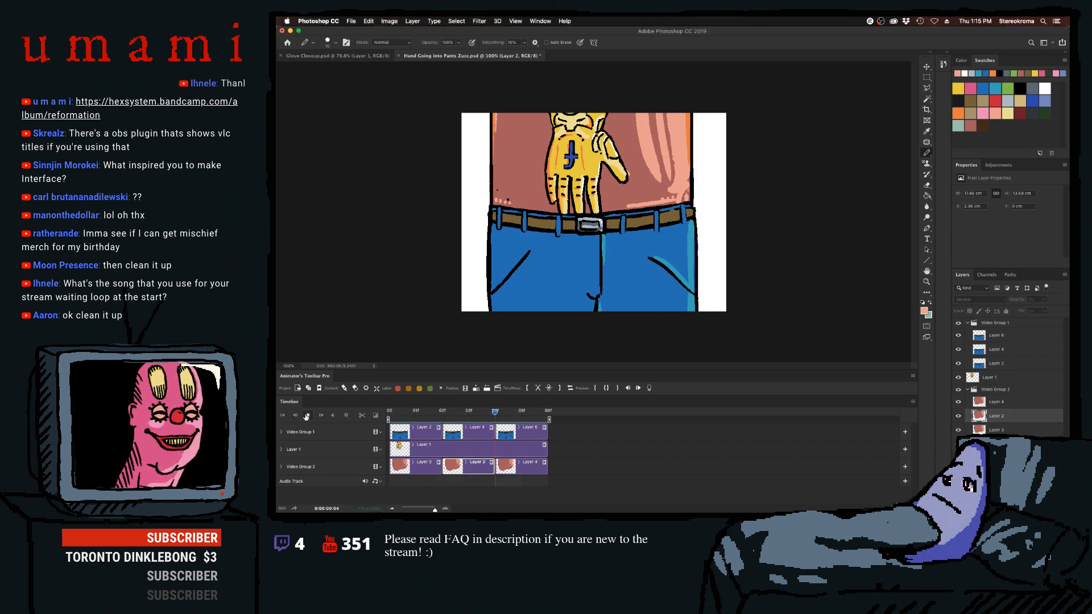
pyautogui.click(307, 415)
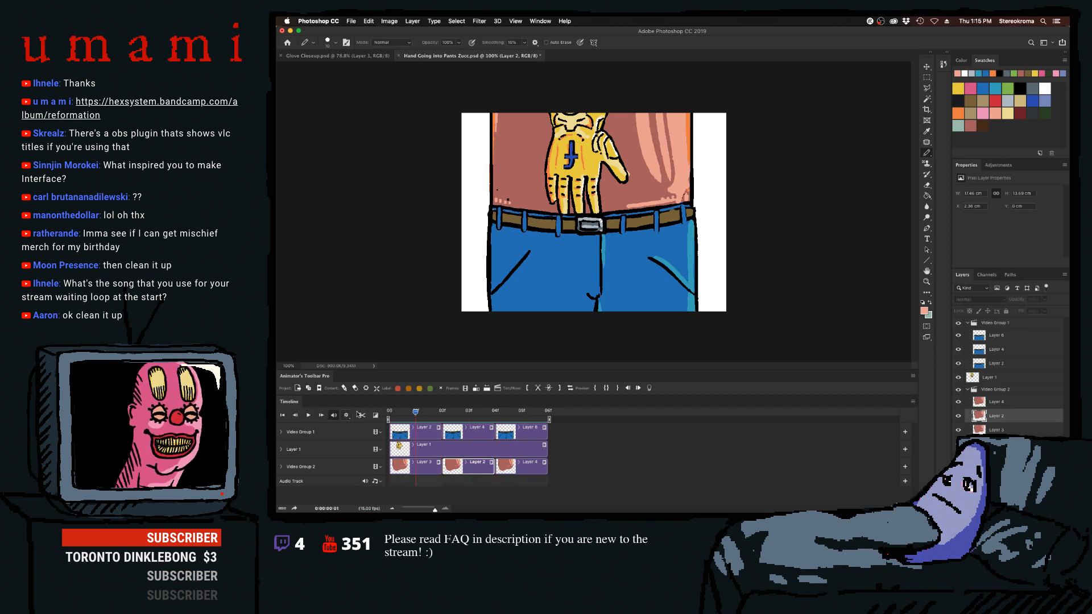
pyautogui.moveTo(413, 415); pyautogui.dragTo(468, 414)
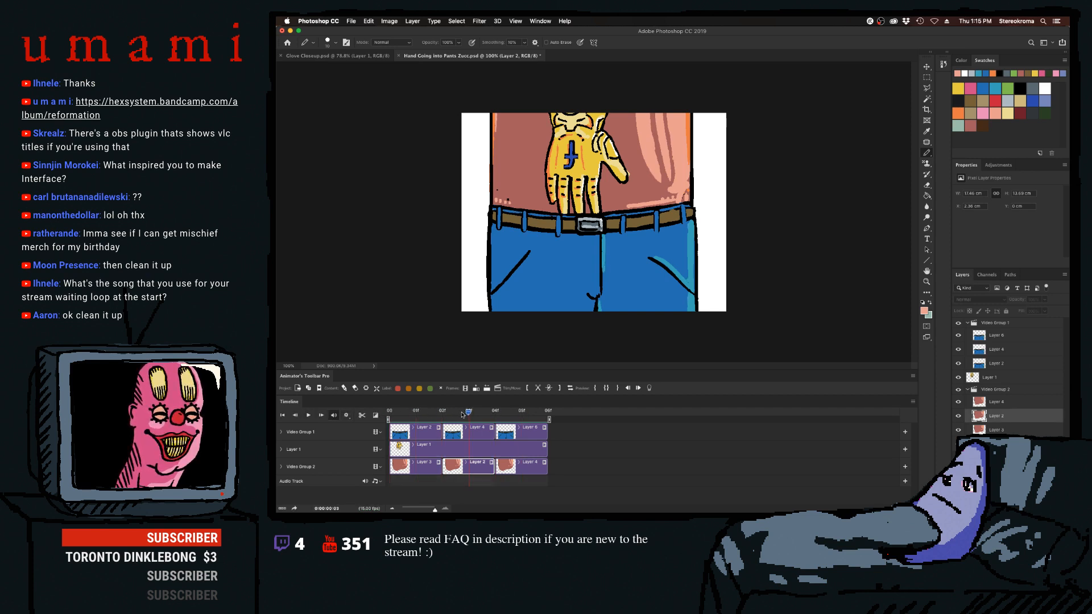
pyautogui.click(970, 126)
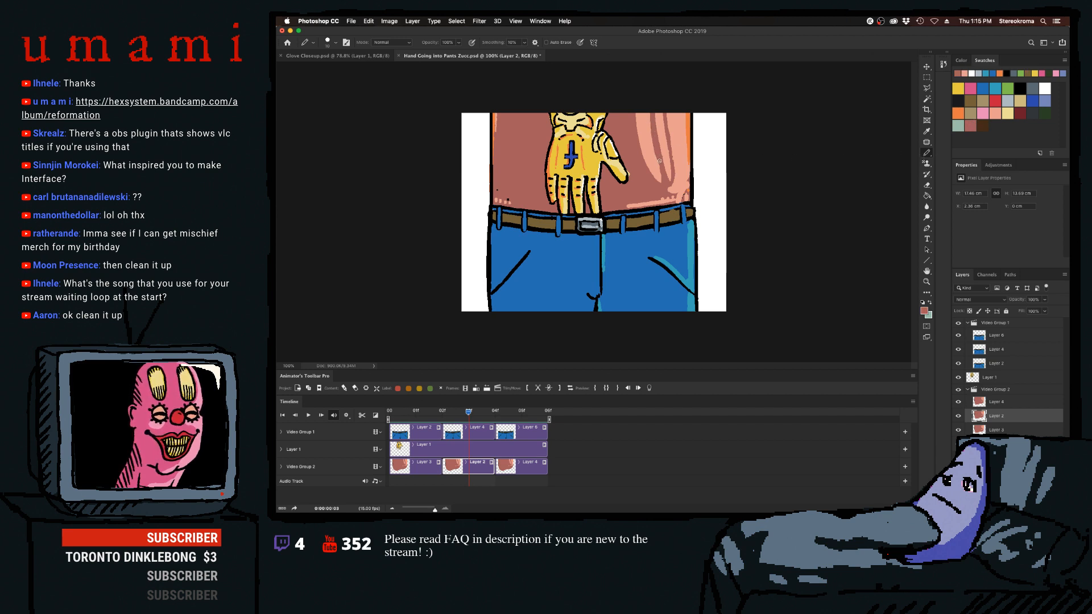
pyautogui.moveTo(663, 110); pyautogui.dragTo(672, 171)
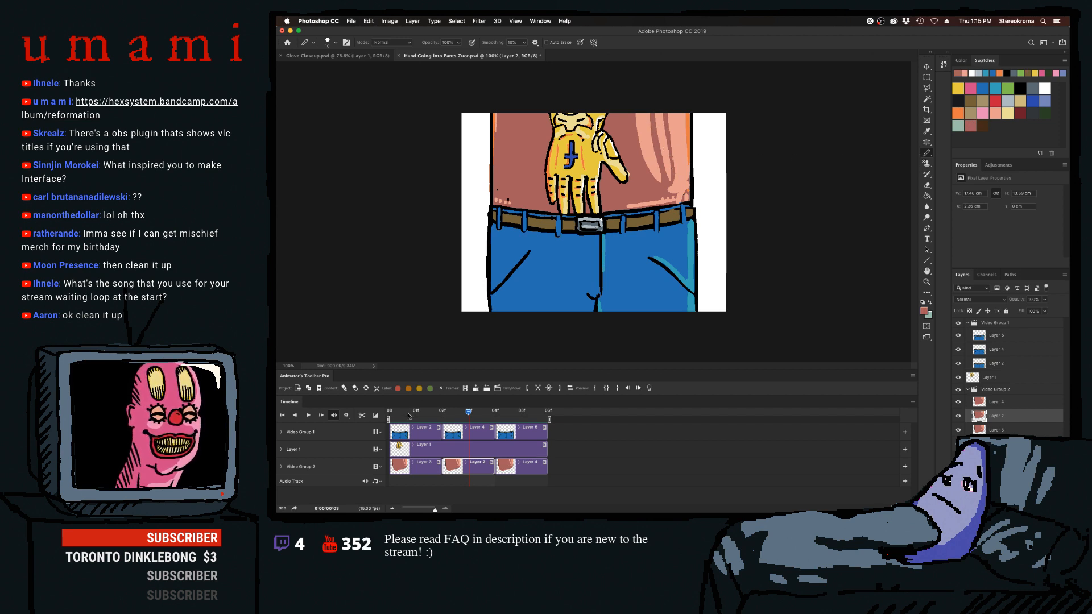
# Play the animation from the first frame to check the torso shading.
pyautogui.moveTo(468, 410); pyautogui.dragTo(391, 444)
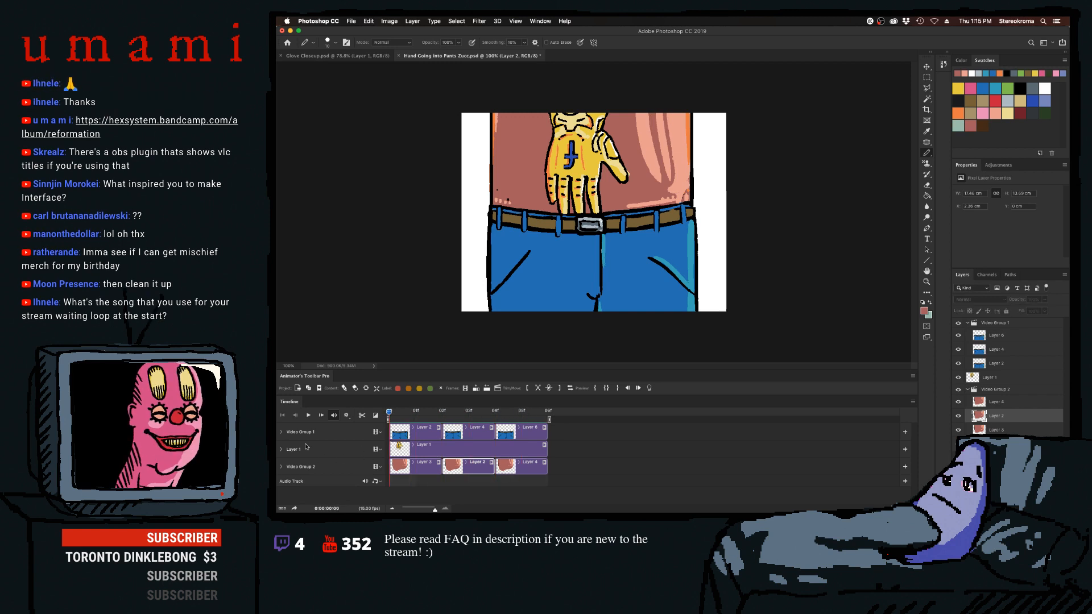
pyautogui.click(309, 415)
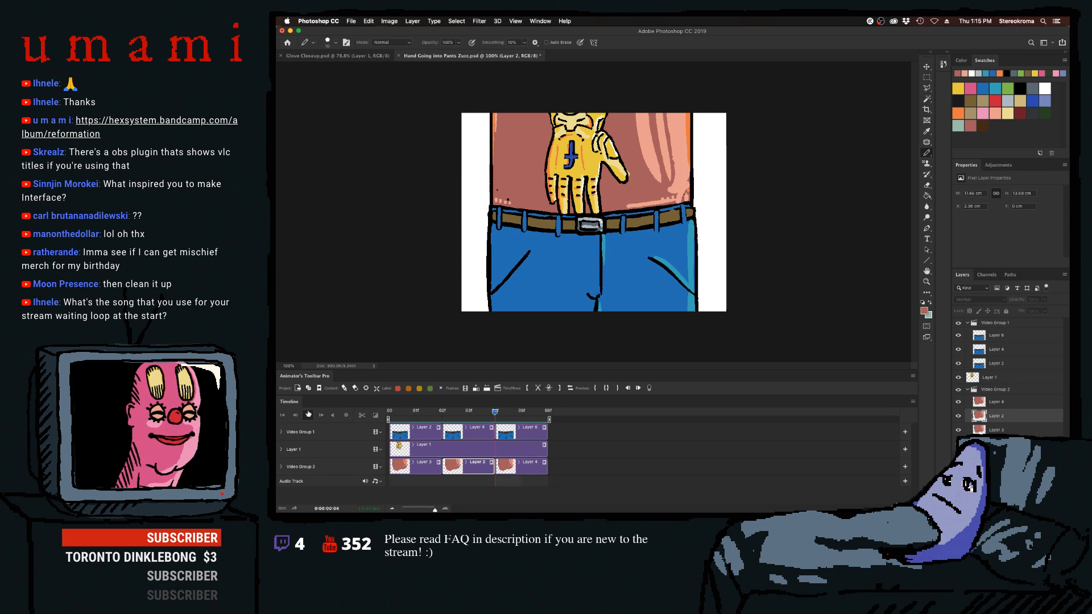
pyautogui.click(308, 414)
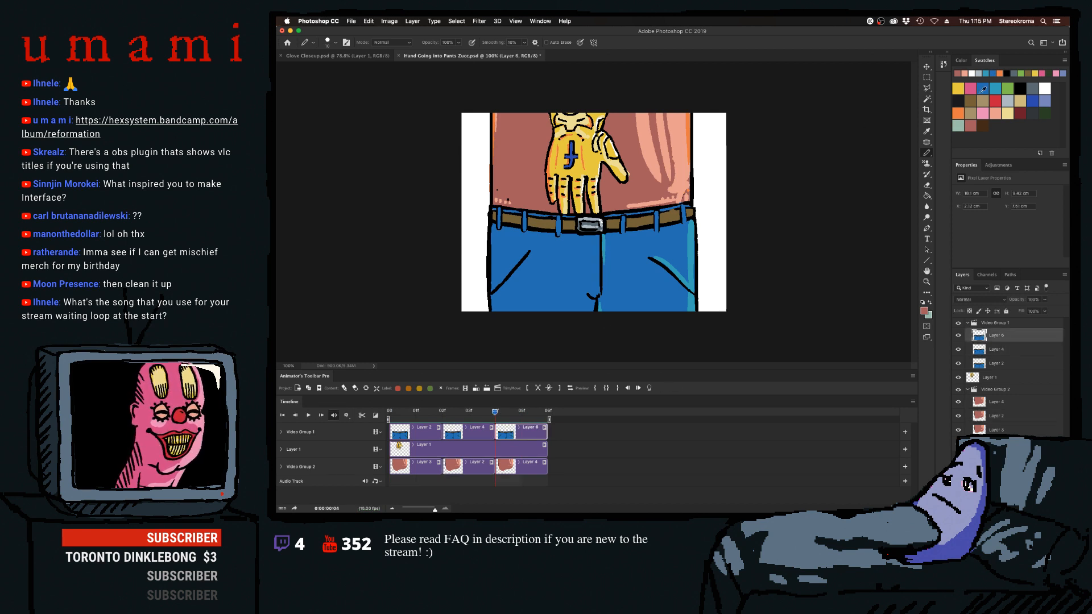
# Touch up the outer edge of the jeans with blue in the Layer 6 and Layer 4 frames and check the playback.
pyautogui.keyDown('alt'); pyautogui.click(492, 273); pyautogui.keyUp('alt')
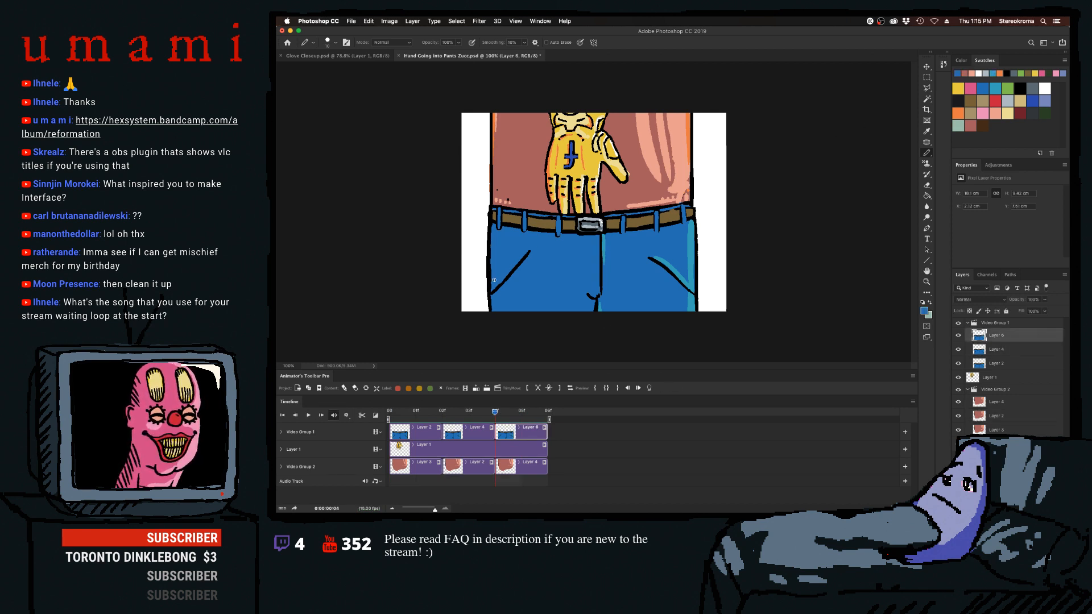
pyautogui.press('Left')
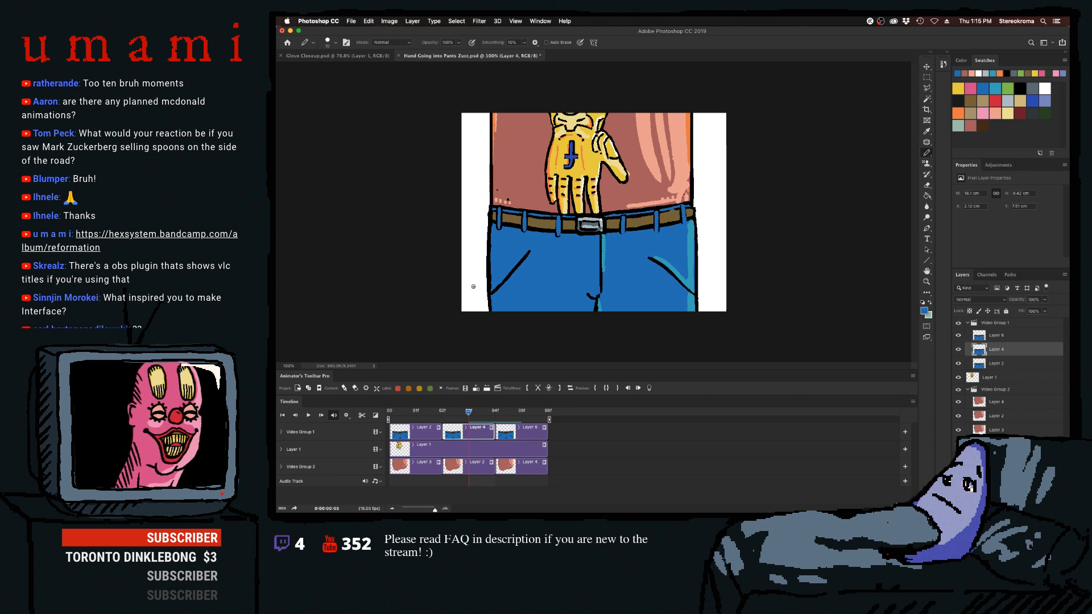
pyautogui.click(309, 415)
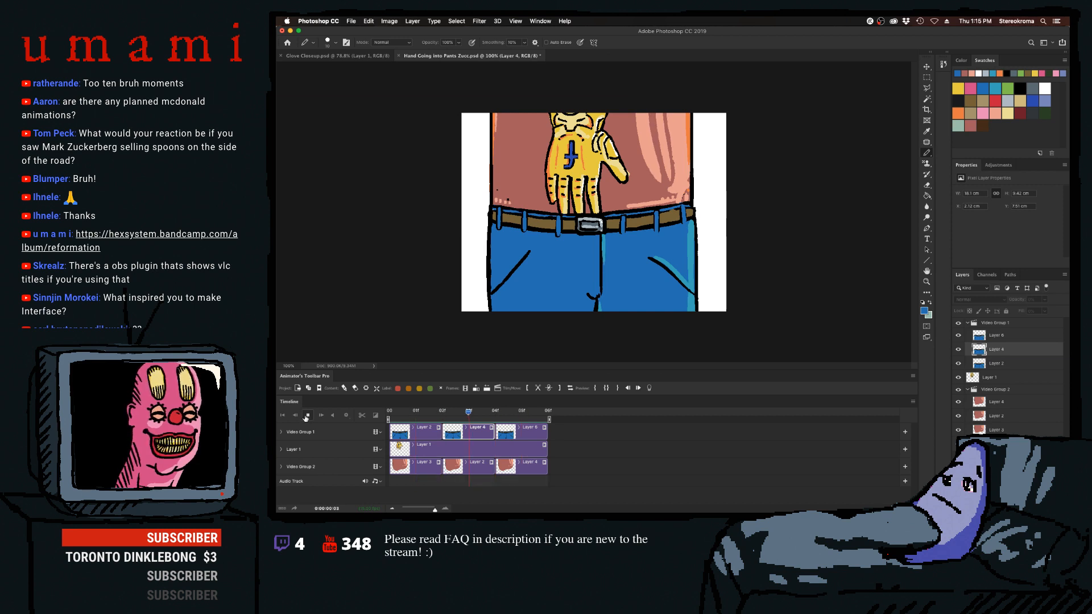
pyautogui.click(308, 415)
pyautogui.click(307, 416)
pyautogui.click(307, 415)
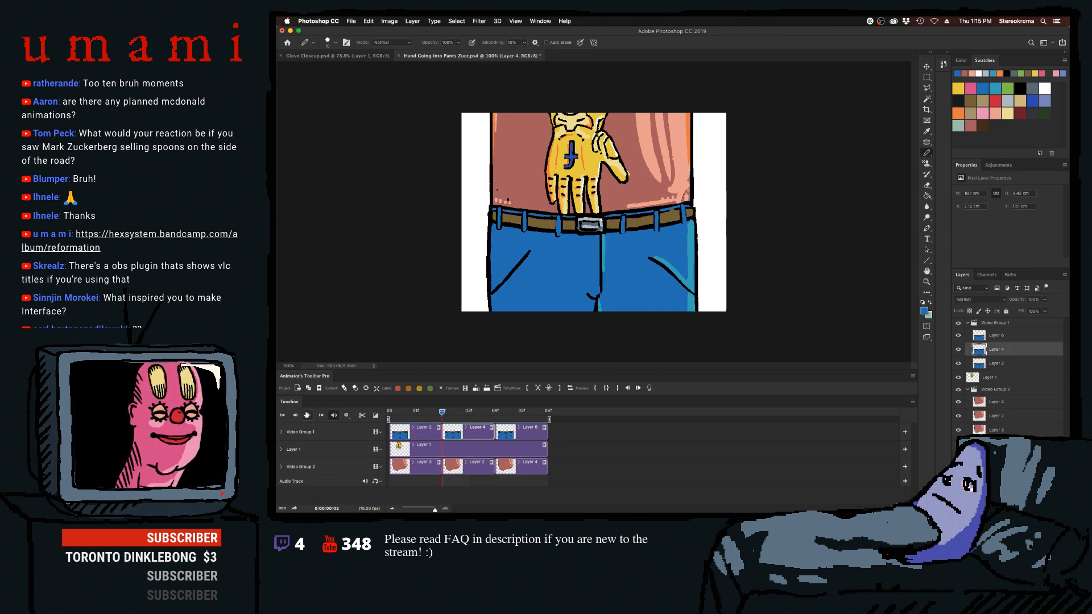
# Duplicate the three jeans frames, Layer 2, Layer 4 and Layer 6, at the end of Video Group 1.
pyautogui.click(419, 437)
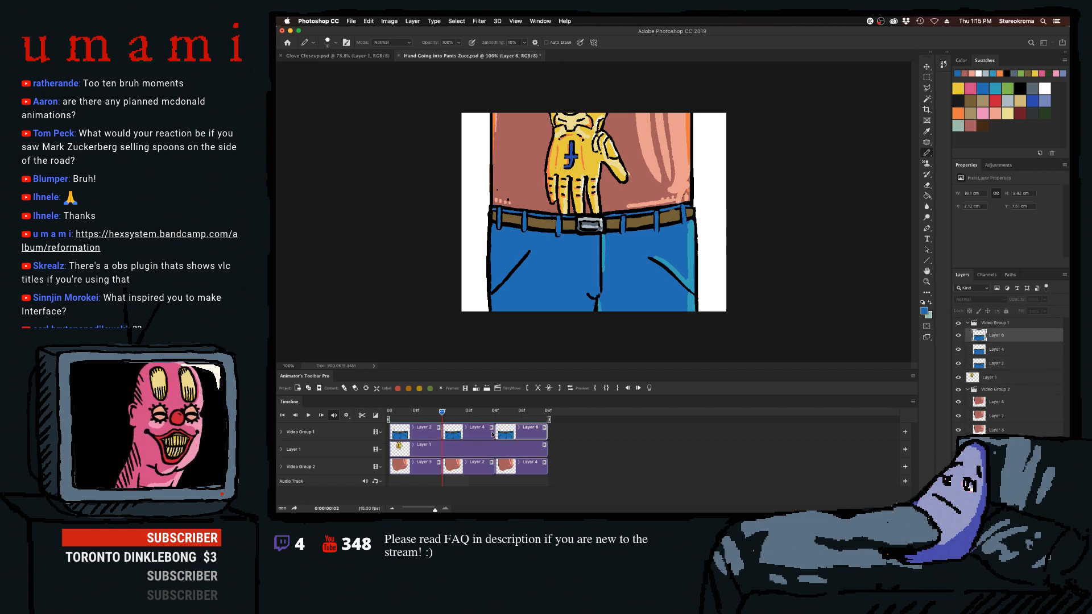
pyautogui.keyDown('shift'); pyautogui.click(520, 433); pyautogui.keyUp('shift')
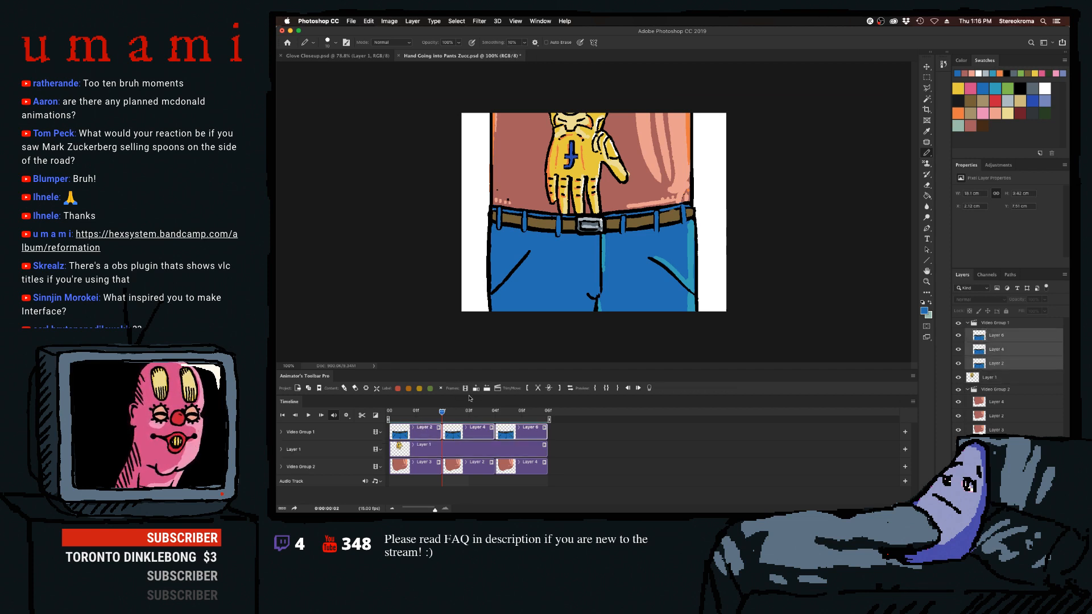
pyautogui.click(476, 387)
pyautogui.click(733, 202)
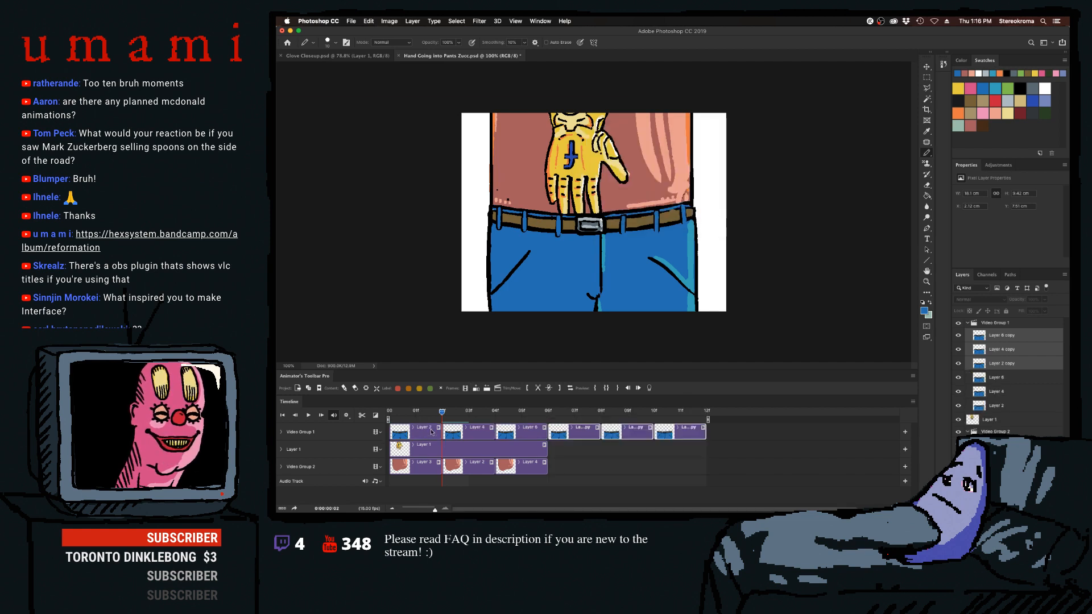
pyautogui.keyDown('alt'); pyautogui.click(476, 388); pyautogui.keyUp('alt')
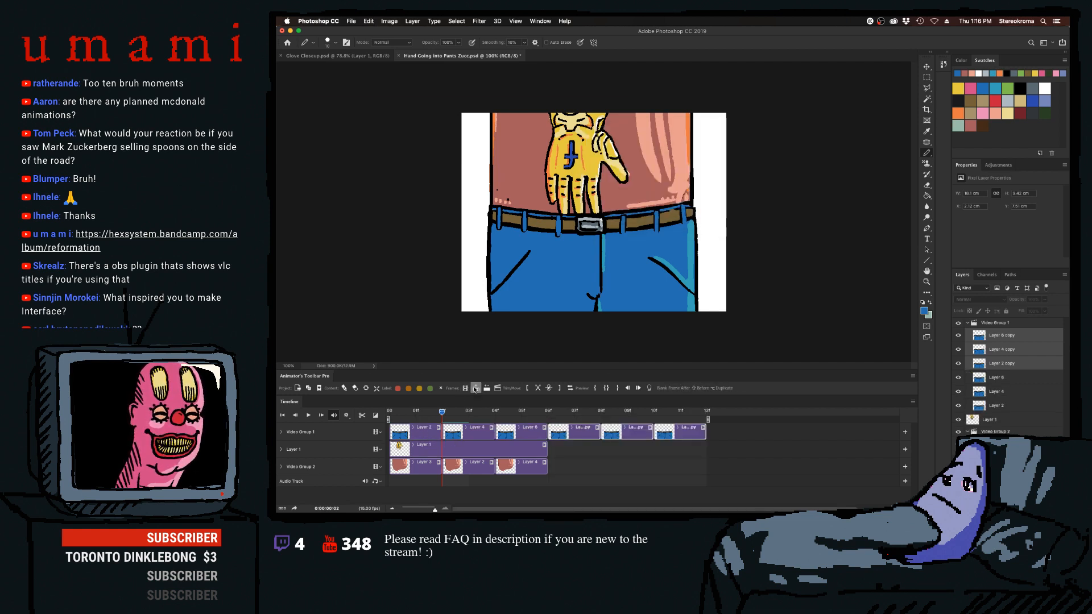
# Duplicate the copied jeans frames once more, and duplicate Video Group 2's three torso frames twice to match.
pyautogui.click(741, 201)
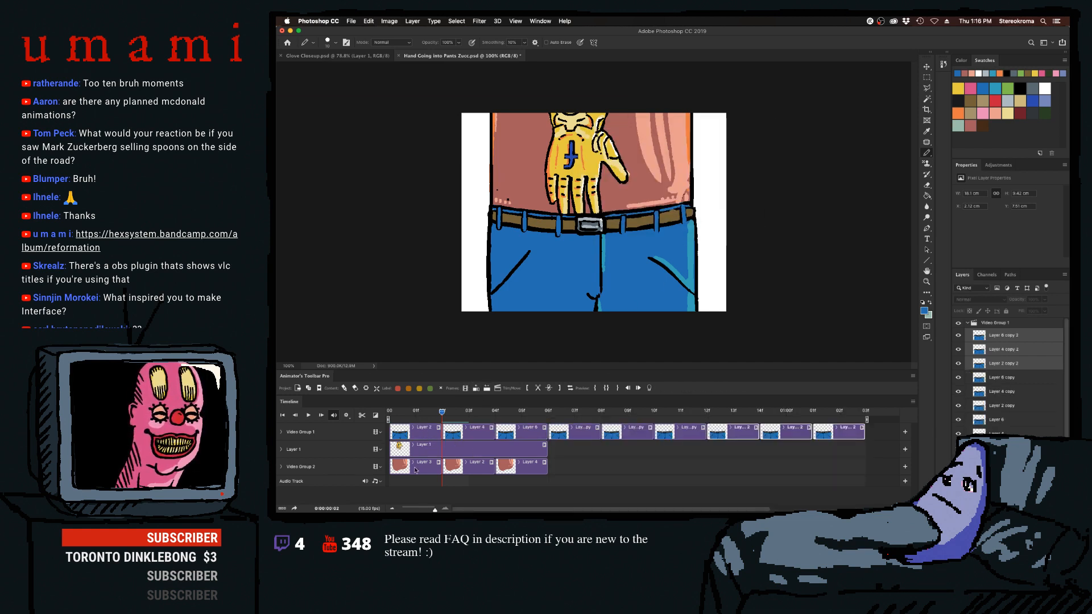
pyautogui.click(415, 470)
pyautogui.keyDown('shift'); pyautogui.click(521, 467); pyautogui.keyUp('shift')
pyautogui.keyDown('alt'); pyautogui.click(476, 388); pyautogui.keyUp('alt')
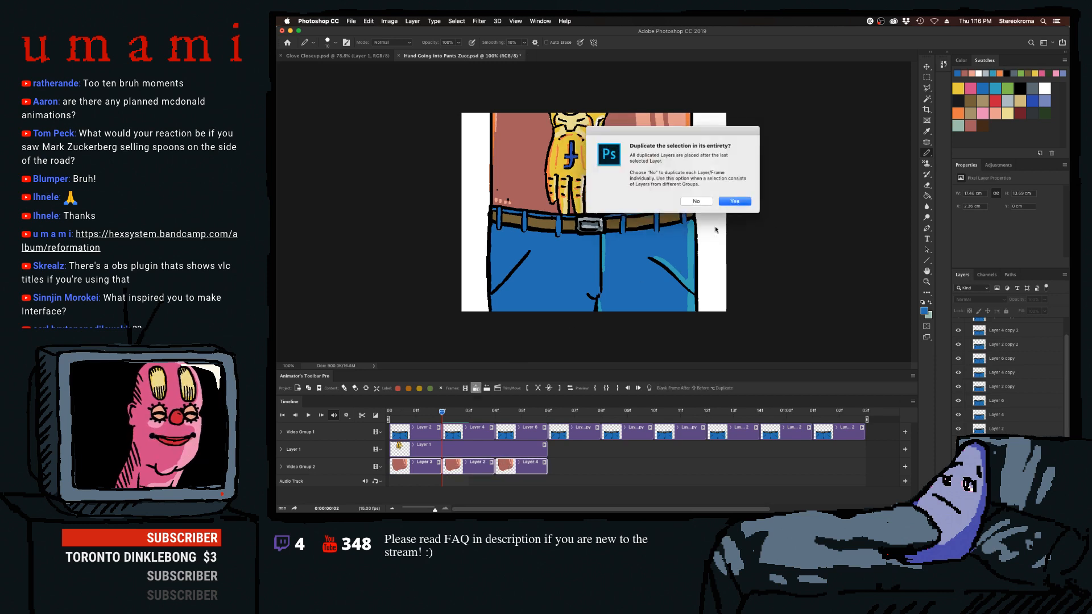
pyautogui.click(728, 201)
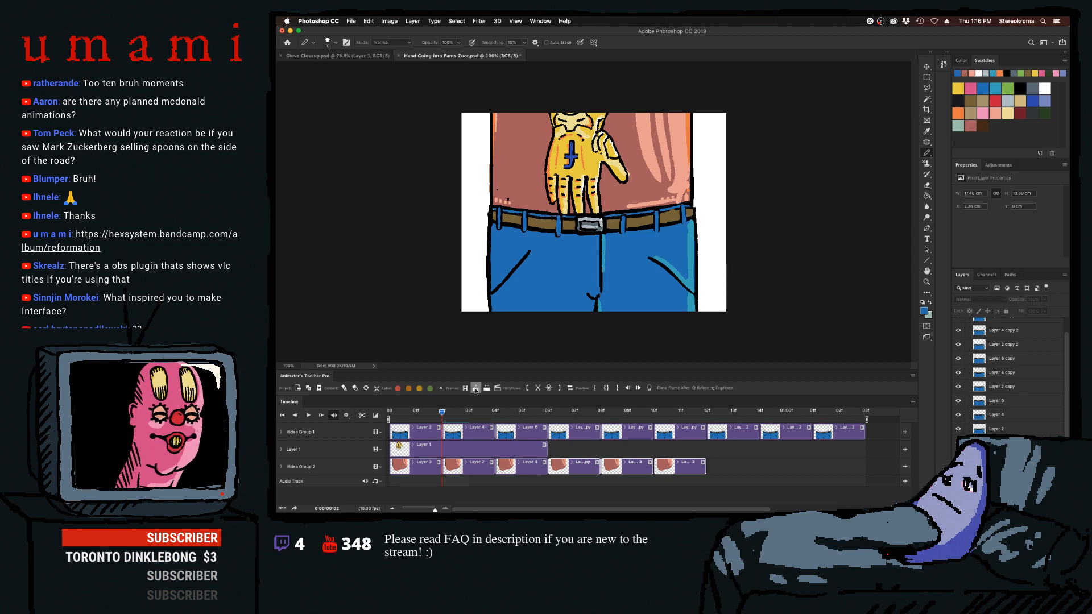
pyautogui.keyDown('alt'); pyautogui.click(475, 388); pyautogui.keyUp('alt')
pyautogui.click(727, 222)
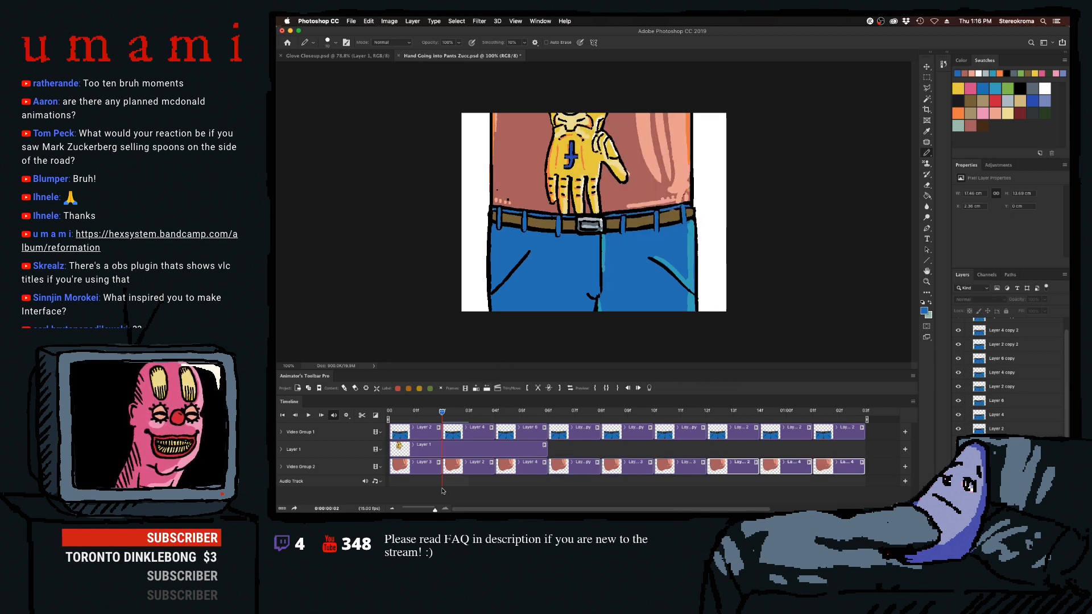
# Extend the Layer 1 hand clip to the end of the duplicated frames and move the playhead to frame 6.
pyautogui.moveTo(433, 509); pyautogui.dragTo(425, 509)
pyautogui.moveTo(455, 448); pyautogui.dragTo(587, 448)
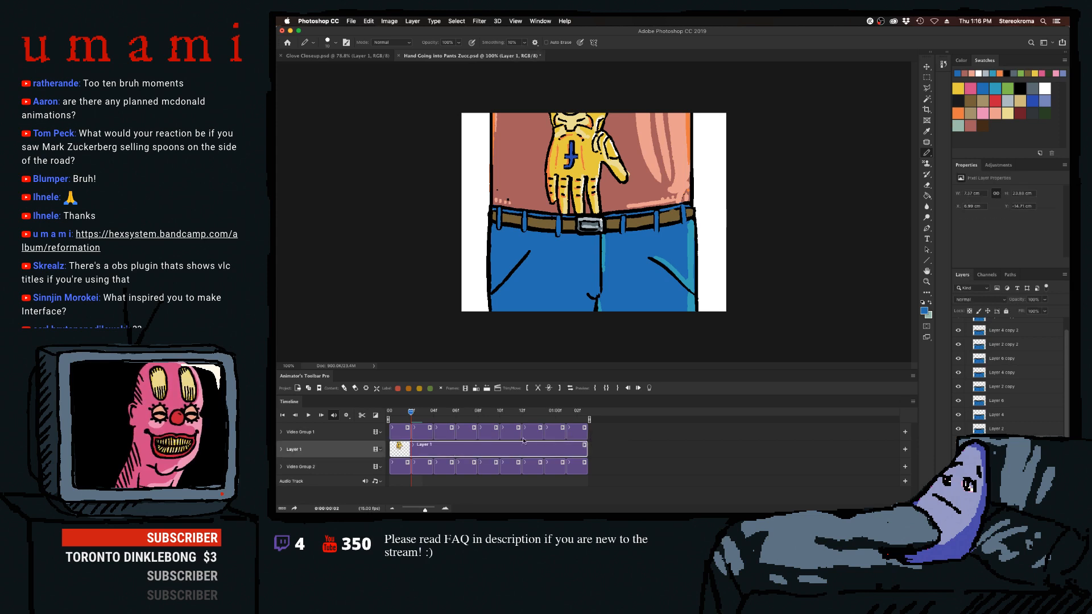
pyautogui.moveTo(415, 413); pyautogui.dragTo(452, 428)
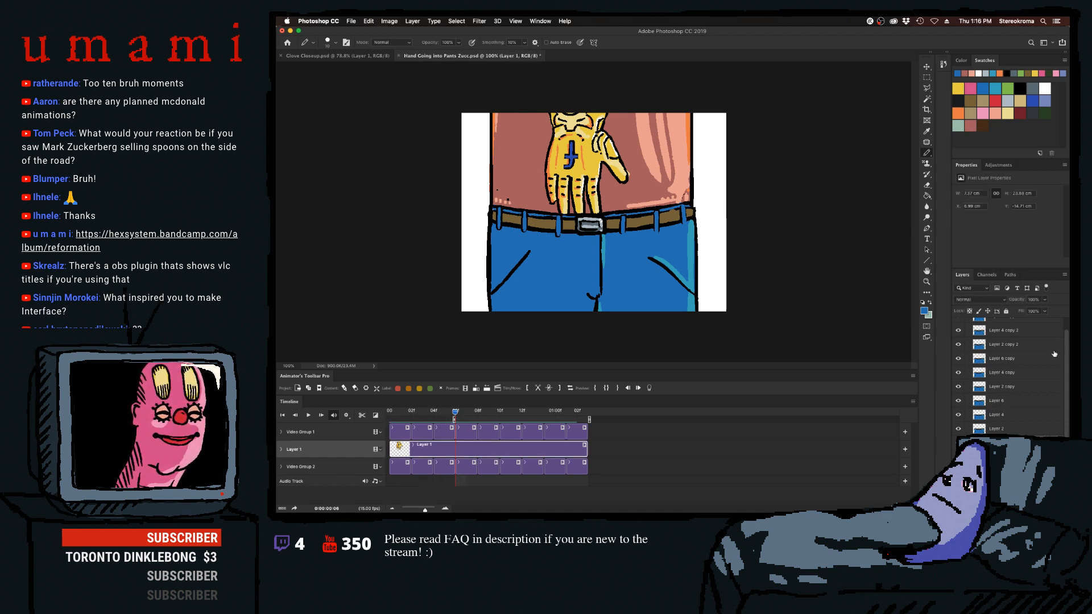
# Collapse both video groups, and rotate the Layer 1 hand about 31° counter-clockwise with its fingers tucked behind the belt.
pyautogui.scroll(2, 972, 341)
pyautogui.click(967, 323)
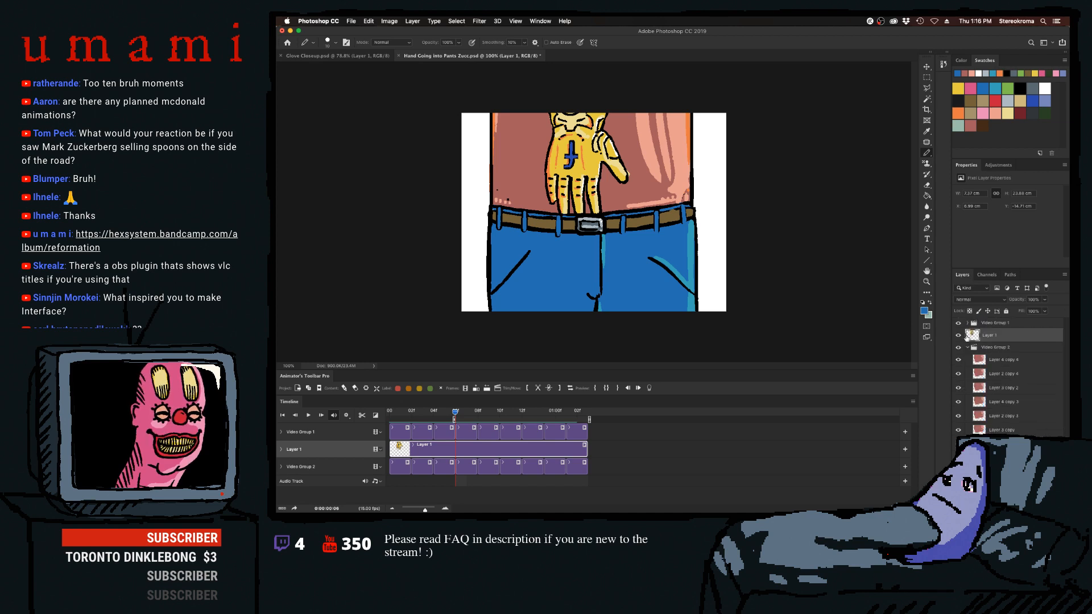
pyautogui.click(972, 346)
pyautogui.click(973, 337)
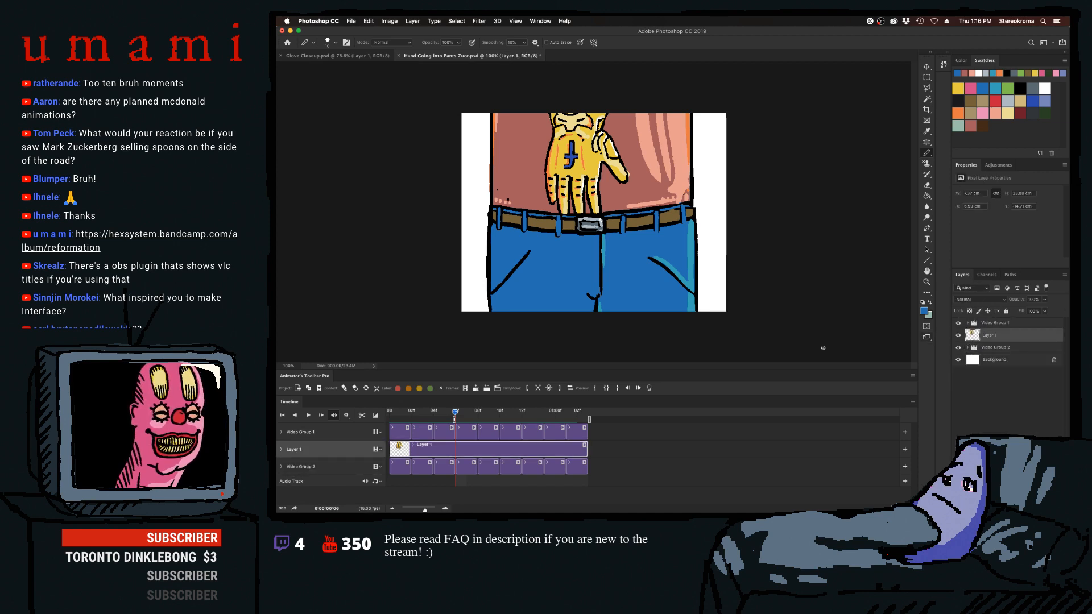
pyautogui.press('super+t')
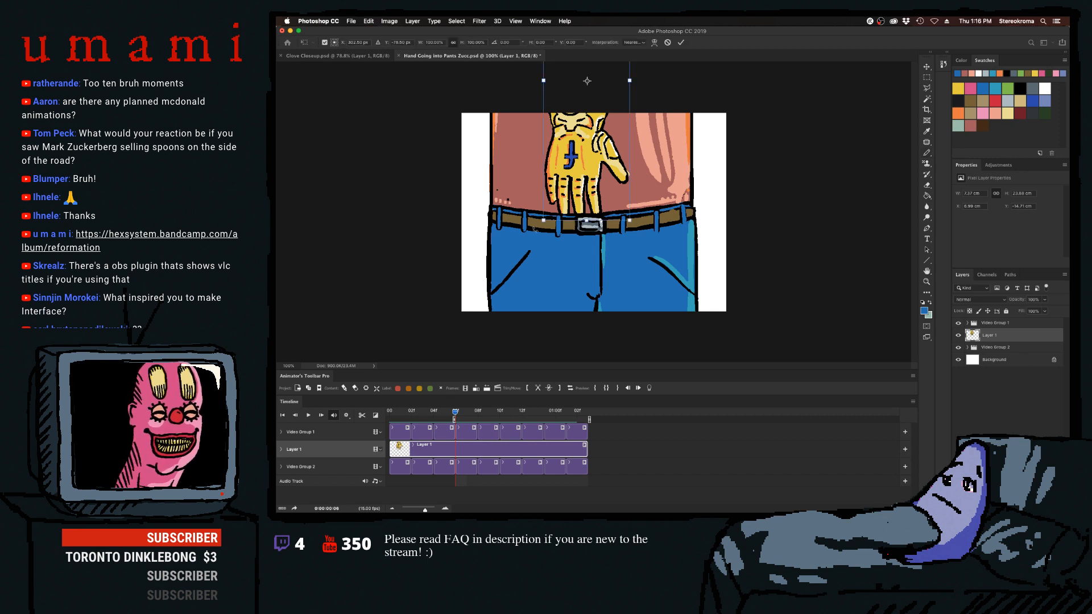
pyautogui.moveTo(639, 234); pyautogui.dragTo(714, 187)
pyautogui.moveTo(645, 191); pyautogui.dragTo(591, 232)
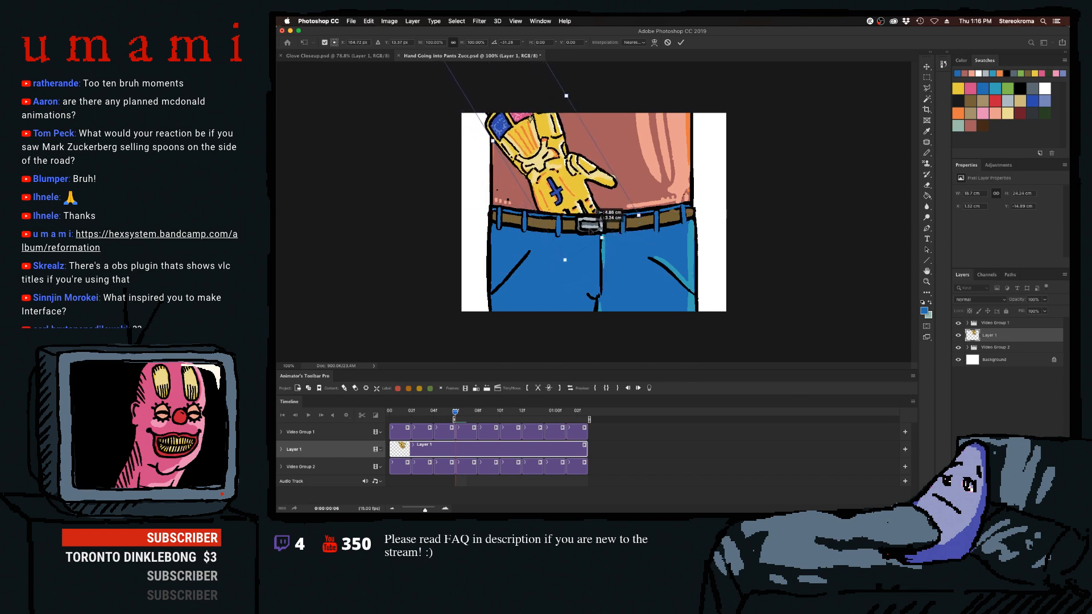
pyautogui.click(680, 42)
pyautogui.press('b')
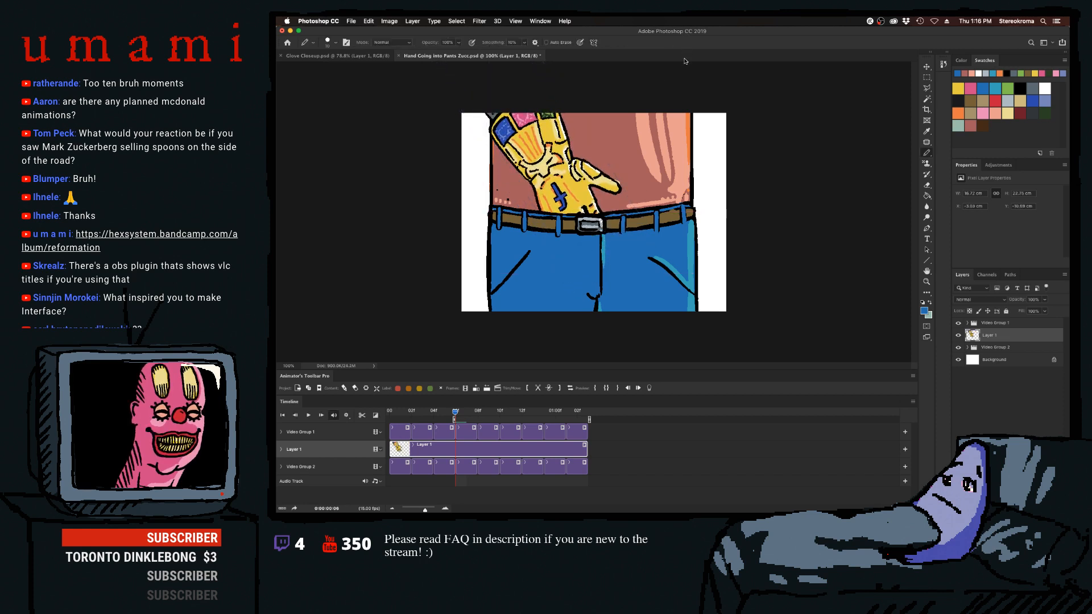
pyautogui.click(647, 452)
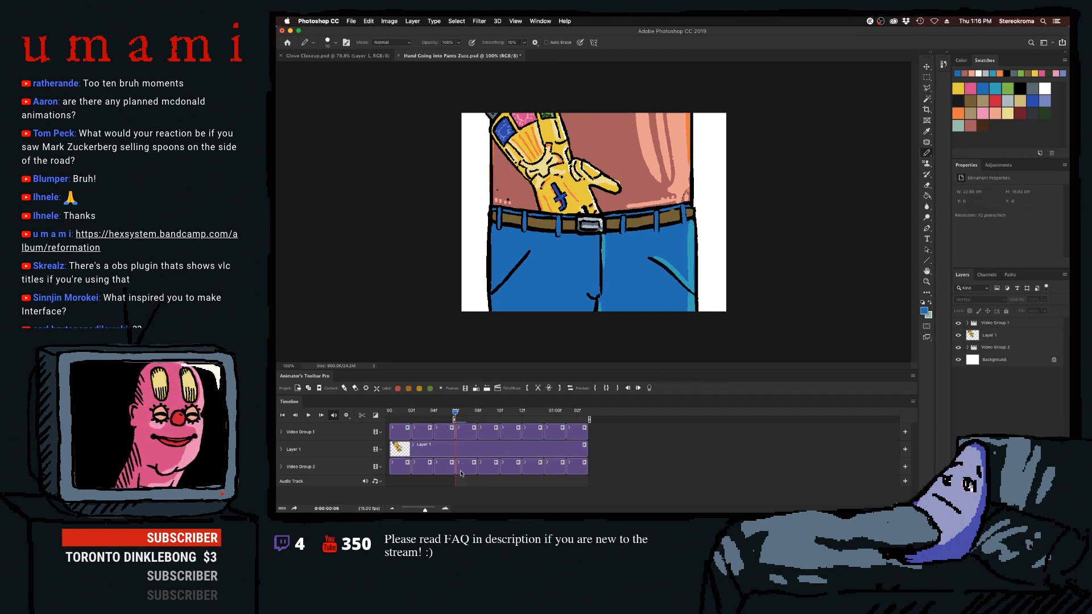
pyautogui.click(464, 470)
pyautogui.click(473, 389)
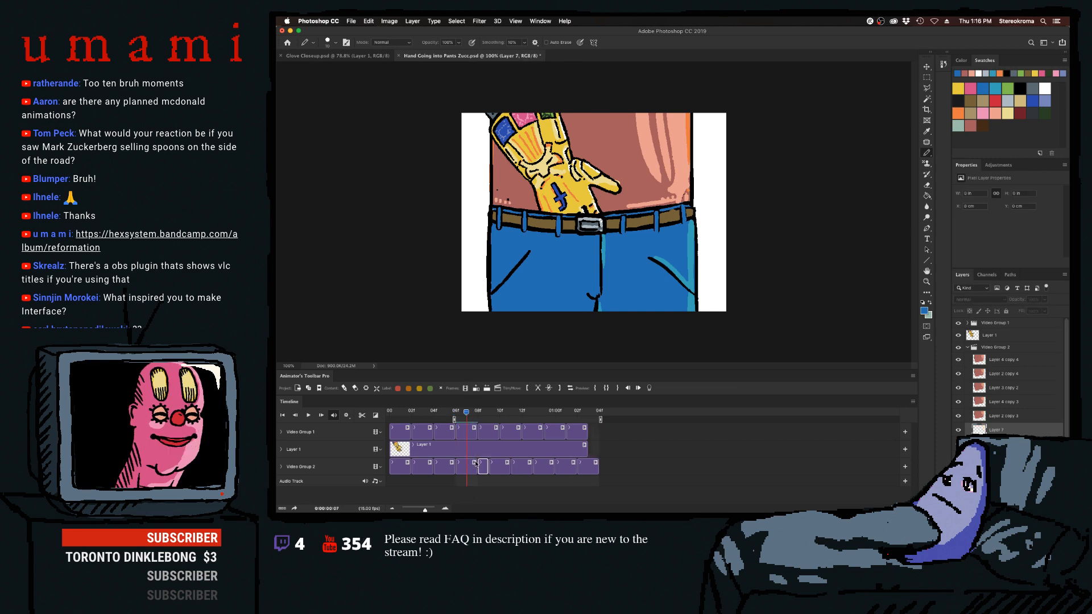
# Add a blank one-frame layer at frame 6 and place it on its own track between Layer 1 and Video Group 2.
pyautogui.click(473, 389)
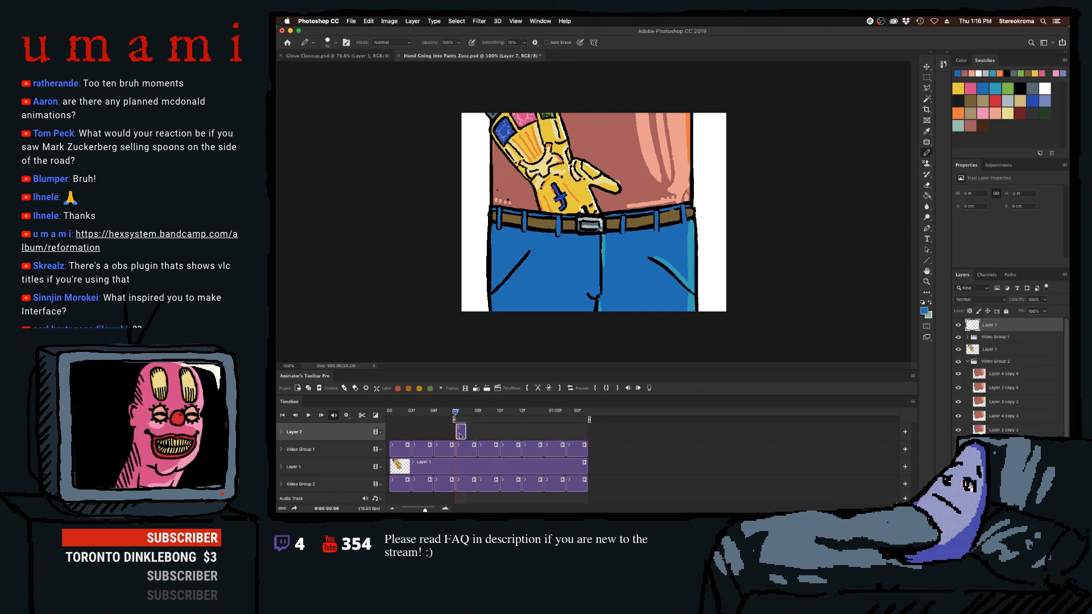
pyautogui.moveTo(460, 434); pyautogui.dragTo(459, 473)
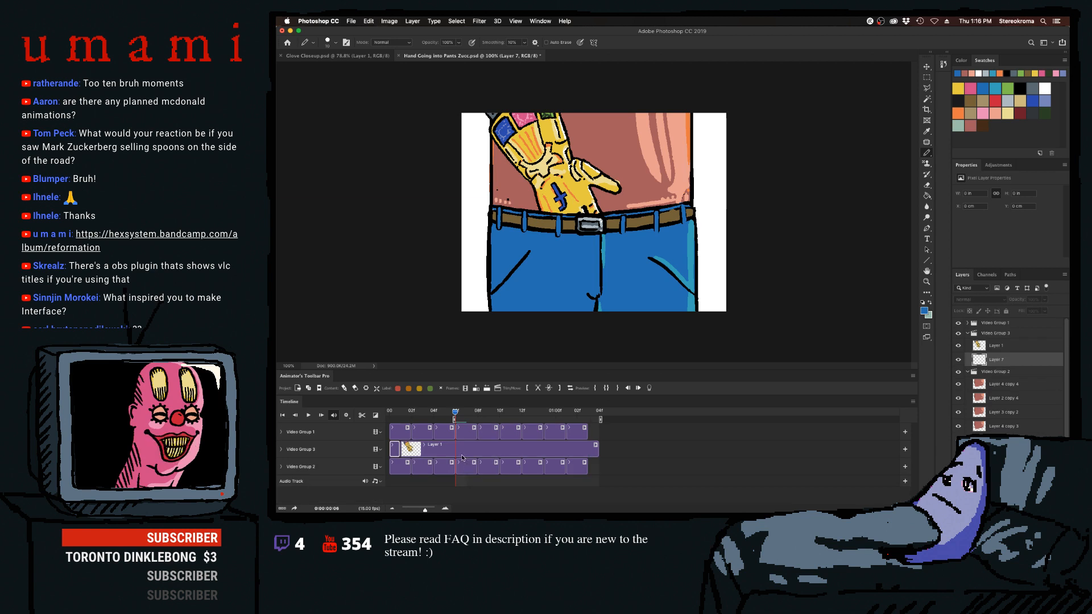
pyautogui.press('super+z')
pyautogui.moveTo(462, 433); pyautogui.dragTo(472, 478)
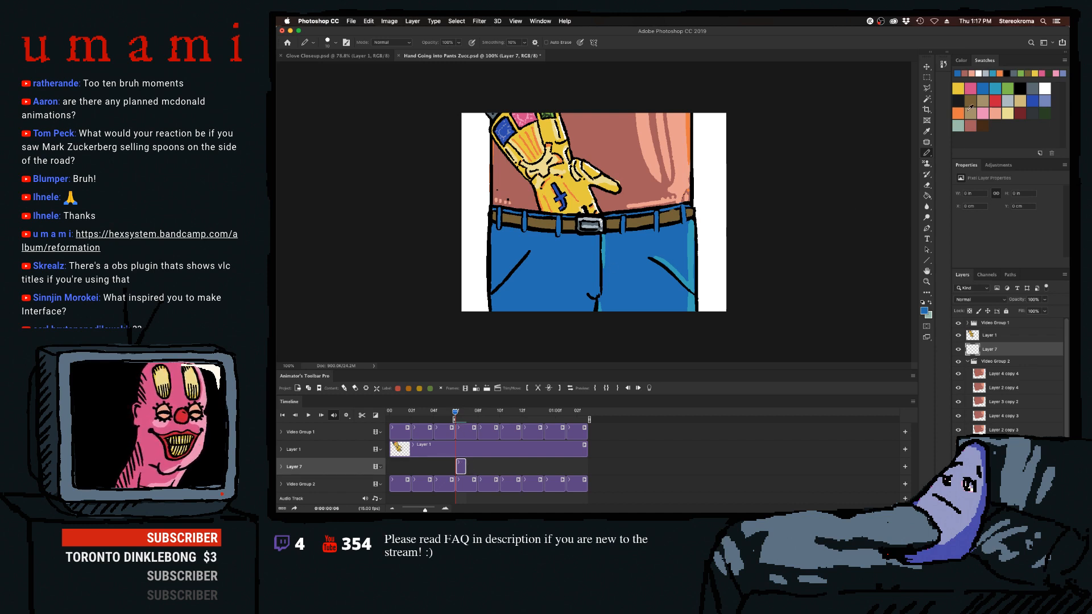
# Paint peach skin touches on both sides of the hand on Layer 7 with a smaller brush, and pick the dull red swatch.
pyautogui.click(996, 112)
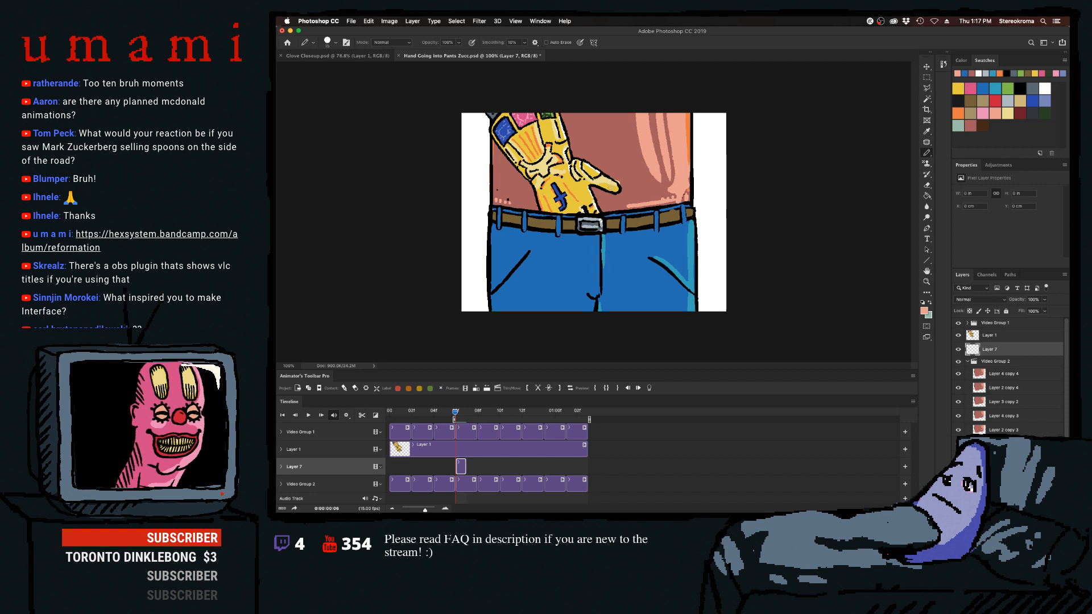
pyautogui.press('[')
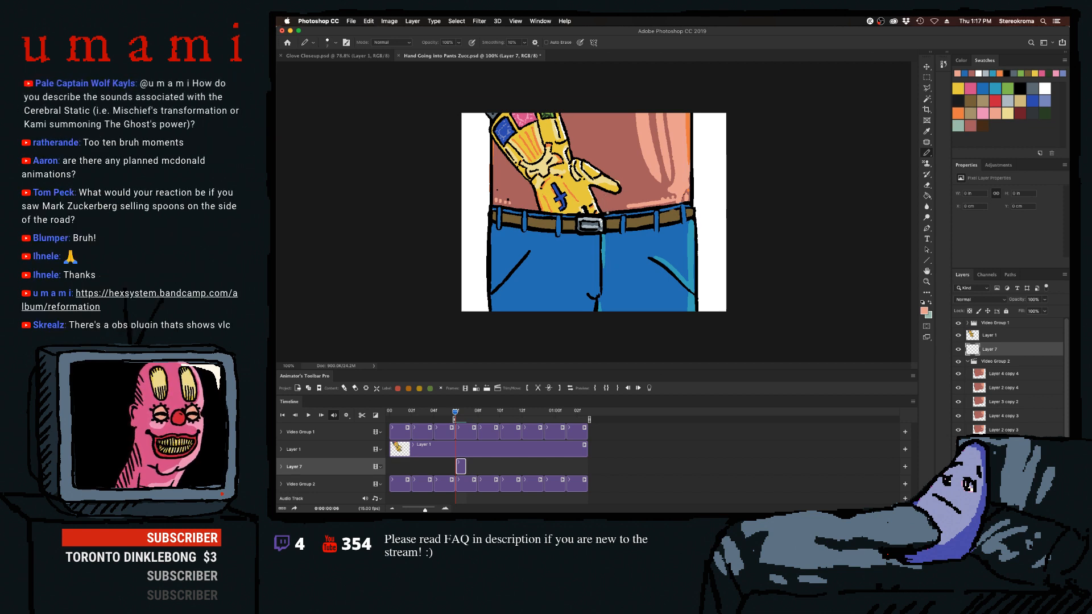
pyautogui.moveTo(603, 193); pyautogui.dragTo(604, 207)
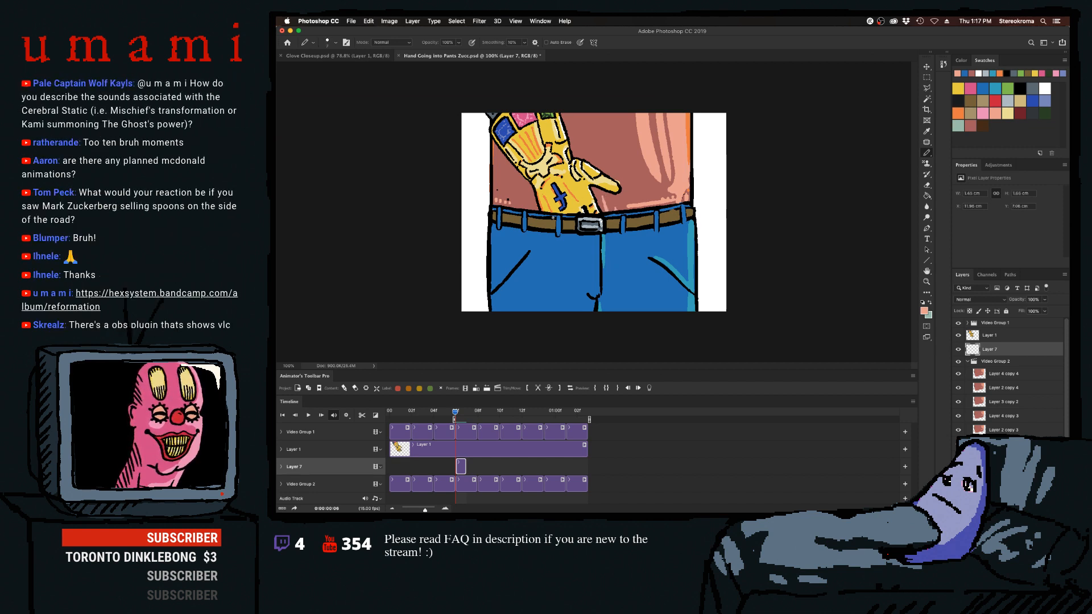
pyautogui.moveTo(529, 192); pyautogui.dragTo(536, 221)
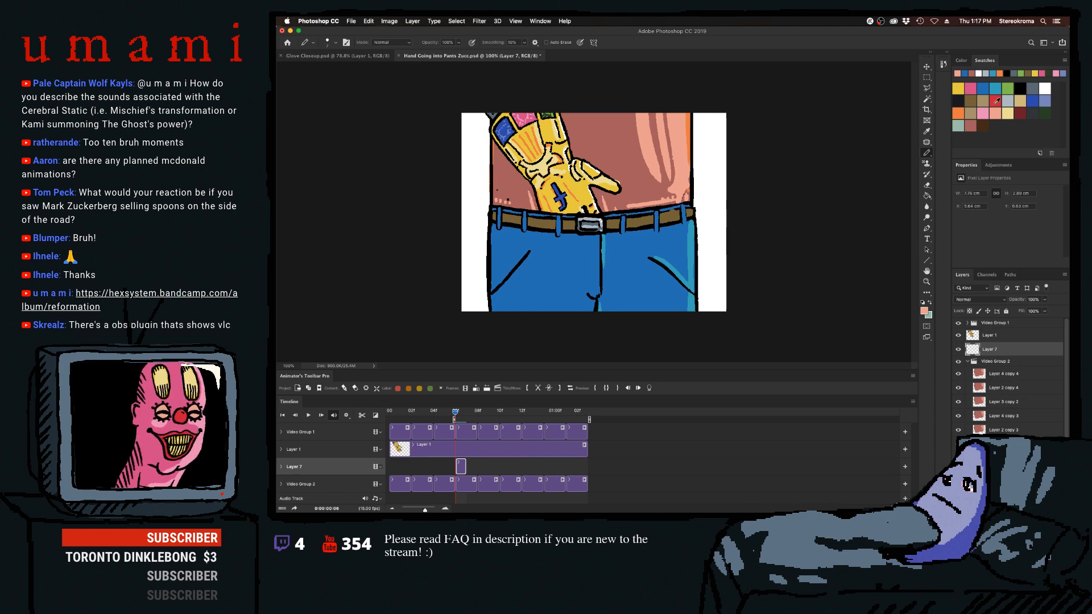
pyautogui.click(969, 123)
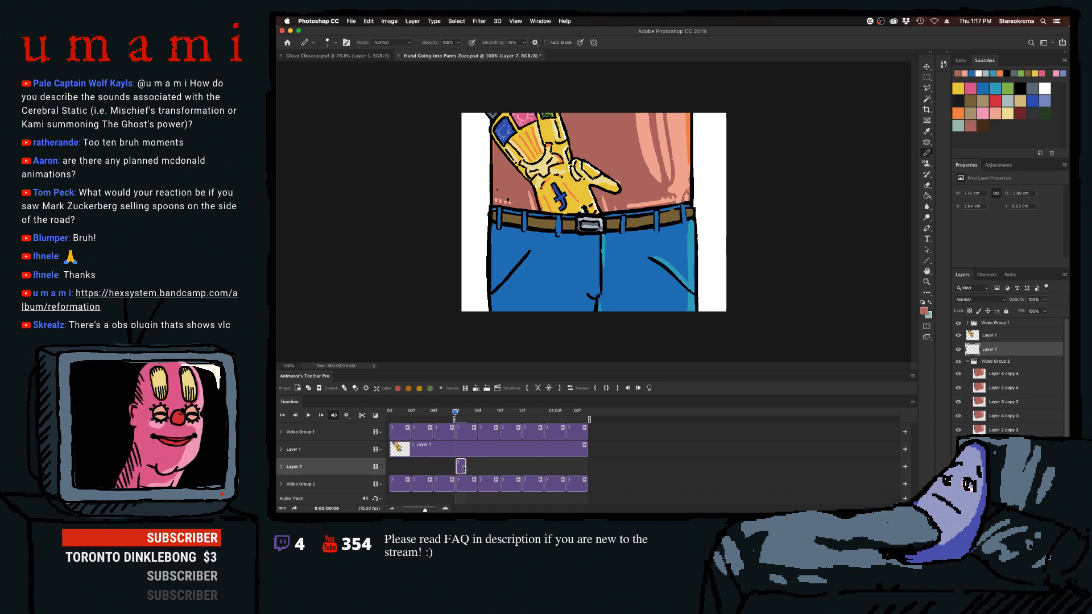
# Extend the Layer 7 clip to frame 14 and split it into three clips at frames 8 and 10.
pyautogui.moveTo(462, 468); pyautogui.dragTo(543, 467)
pyautogui.click(477, 410)
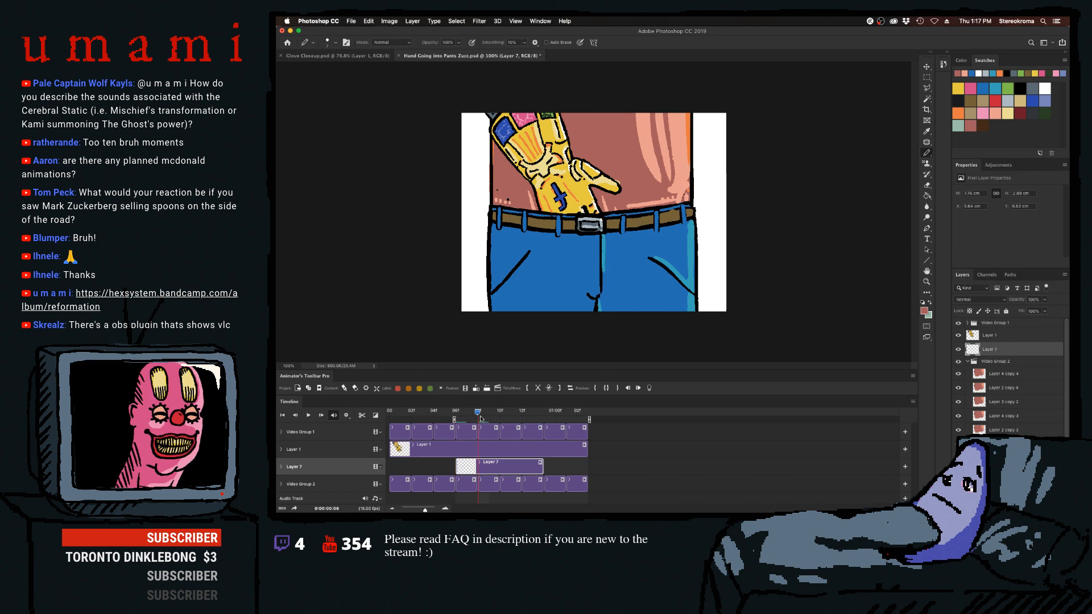
pyautogui.click(538, 388)
pyautogui.moveTo(489, 469); pyautogui.dragTo(487, 482)
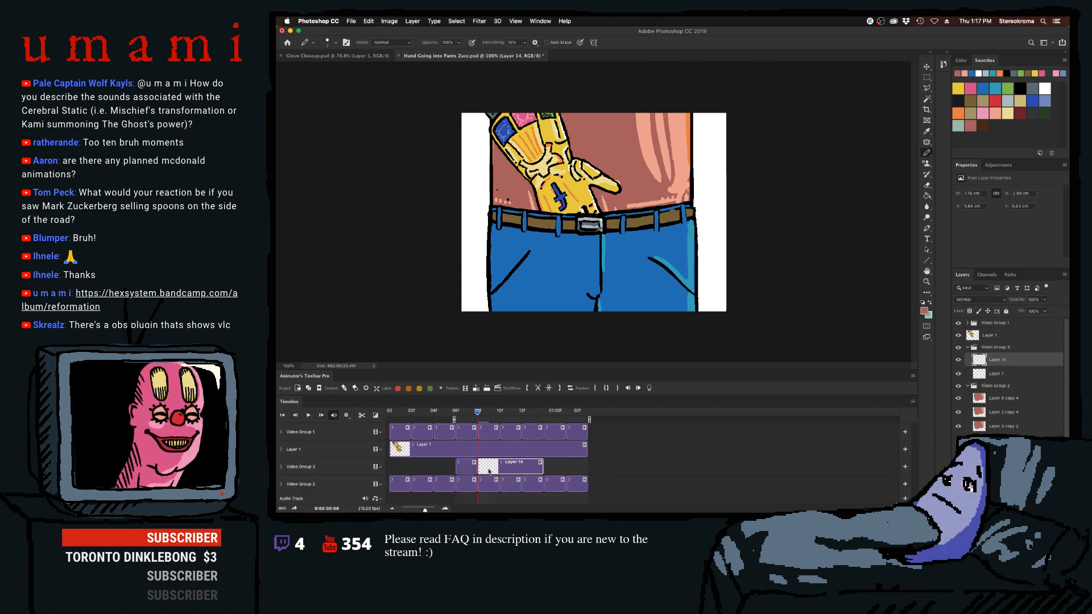
pyautogui.press('Right')
pyautogui.press('Right')
pyautogui.click(538, 388)
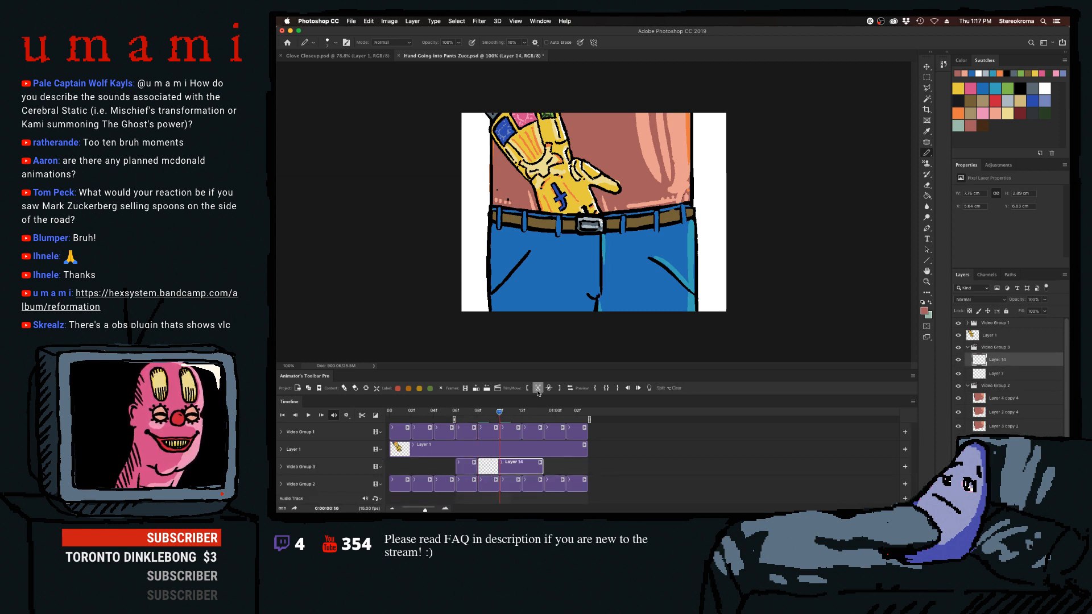
# Retouch the torso shading beside the hand with dull red in the Layer 14 and Layer 7 frames.
pyautogui.press('Left')
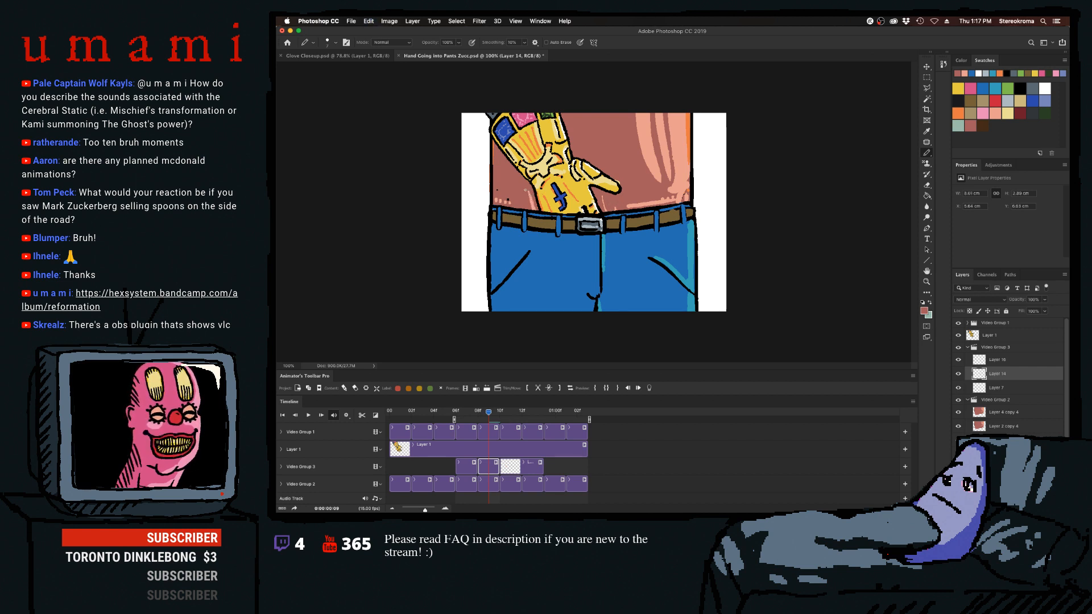
pyautogui.moveTo(528, 193); pyautogui.dragTo(533, 211)
pyautogui.click(456, 411)
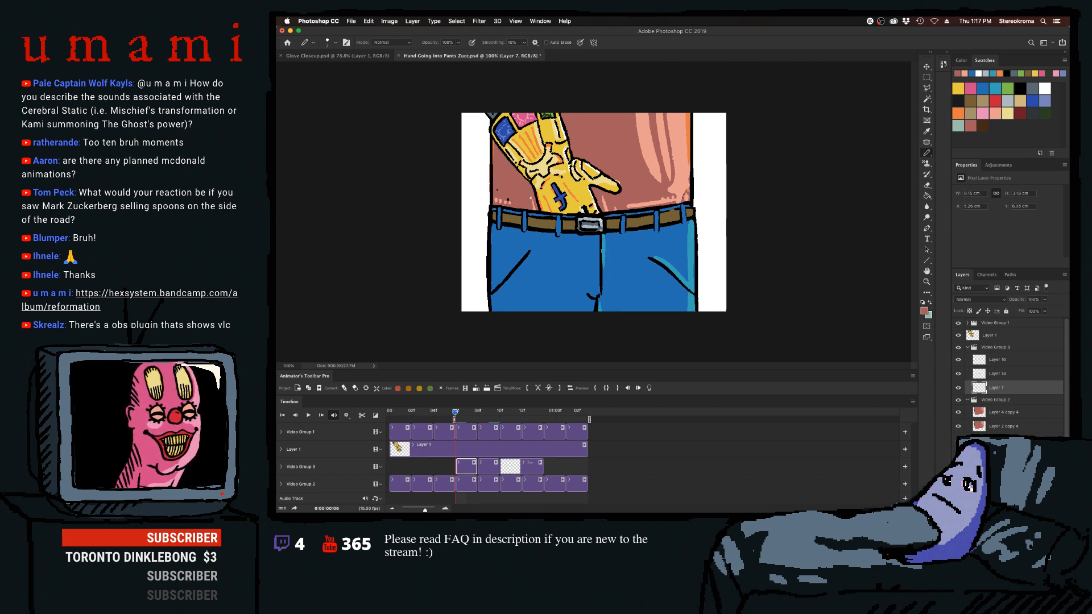
pyautogui.press('super+z')
pyautogui.press('super+z')
pyautogui.press('super+shift+z')
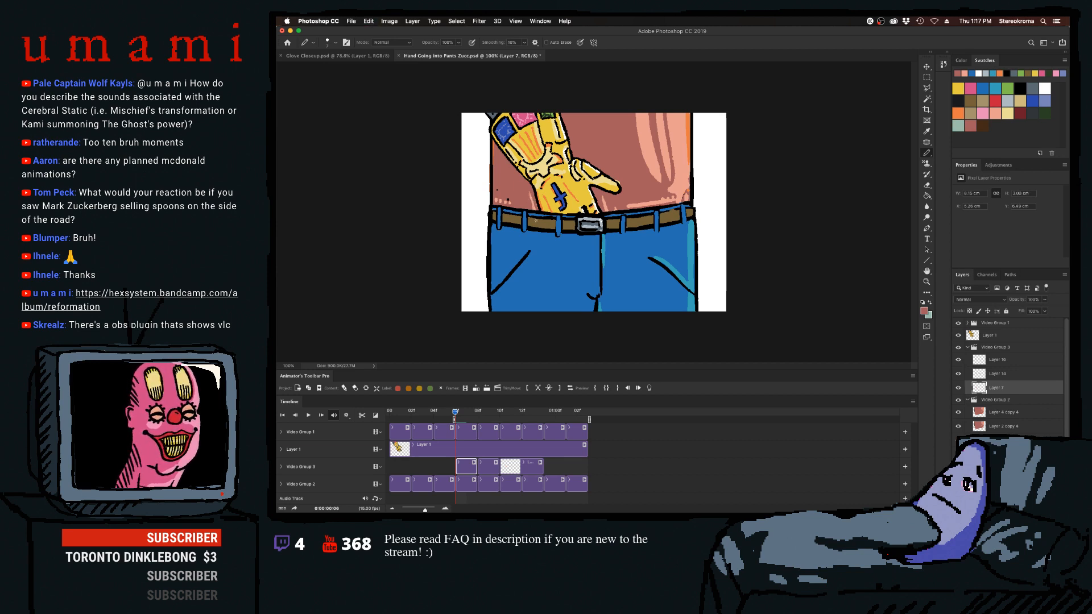
pyautogui.press('super+z')
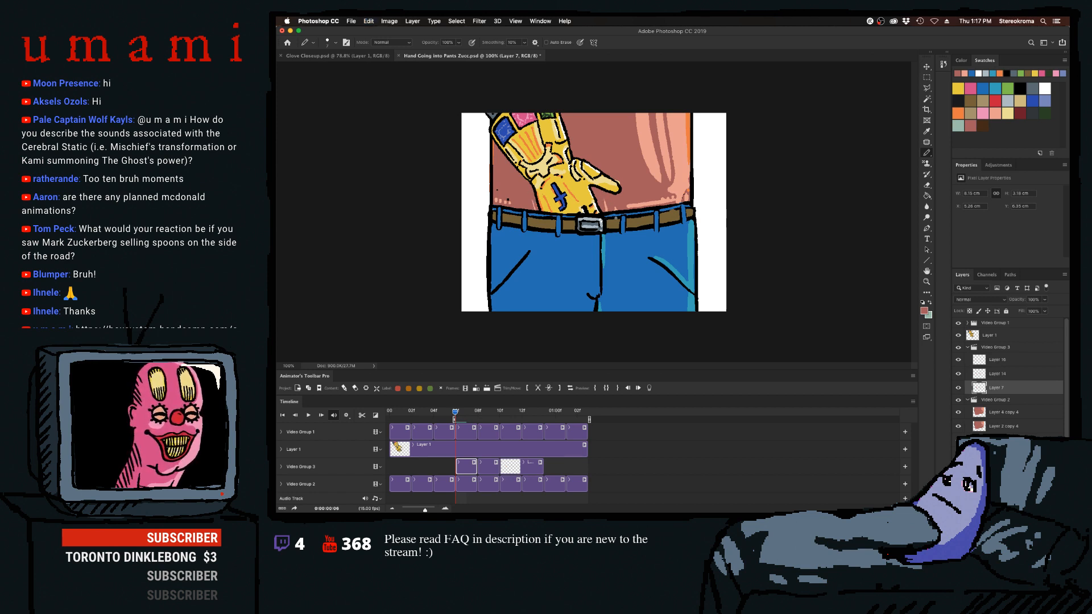
pyautogui.click(612, 219)
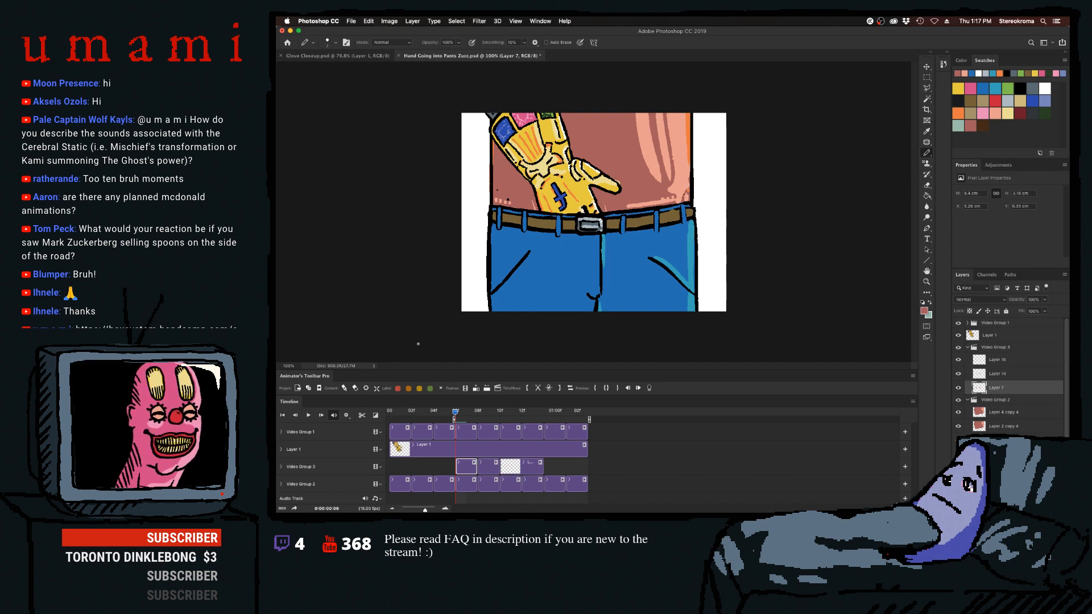
# Step through the frames and extend the last clip of Video Group 3 to the end of the animation.
pyautogui.moveTo(455, 412); pyautogui.dragTo(518, 426)
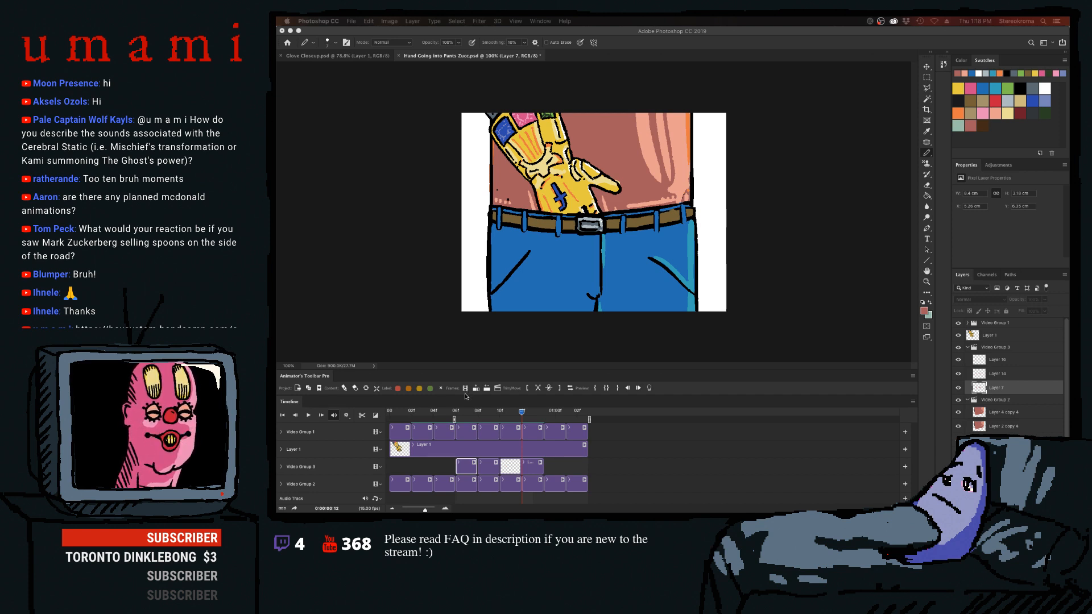
pyautogui.click(527, 351)
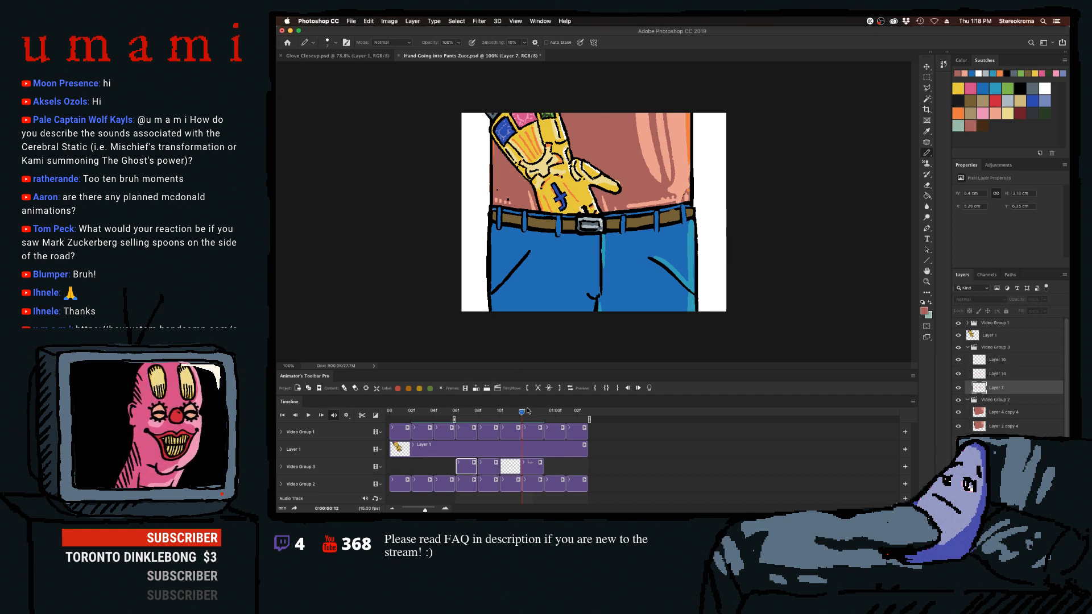
pyautogui.click(520, 462)
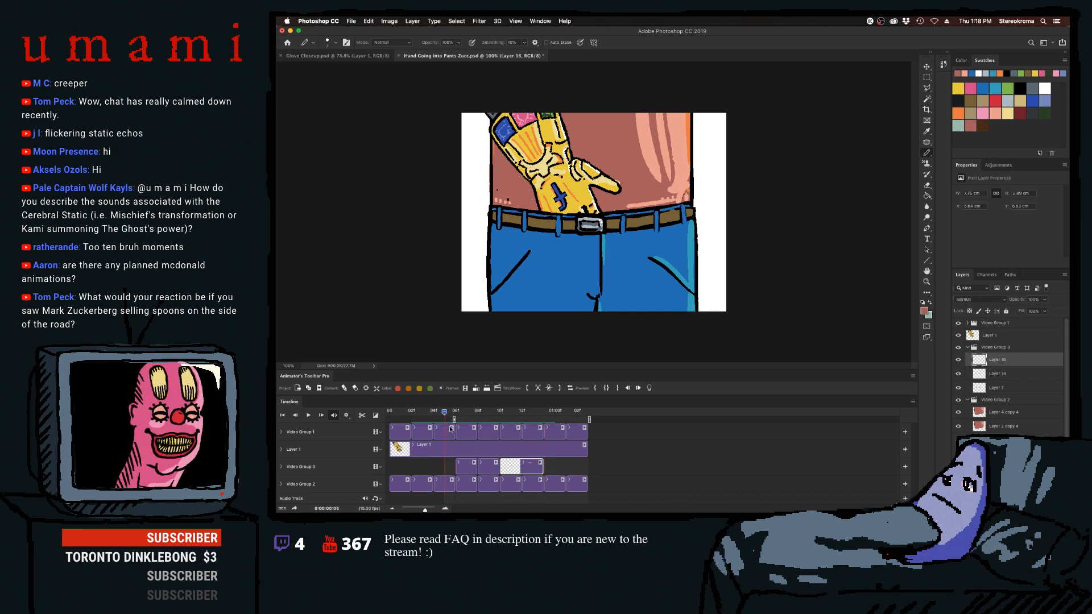
pyautogui.click(531, 419)
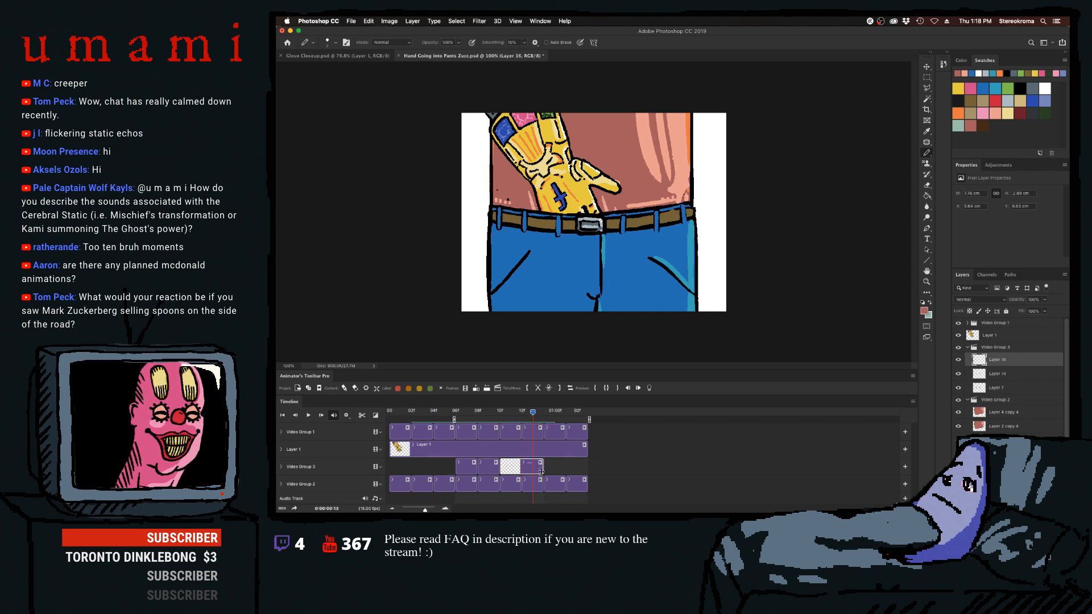
pyautogui.moveTo(543, 466); pyautogui.dragTo(588, 469)
# Duplicate the last three frames of Video Groups 1 and 2, and extend Layer 1 and Video Group 3's last clip to the new end.
pyautogui.click(537, 435)
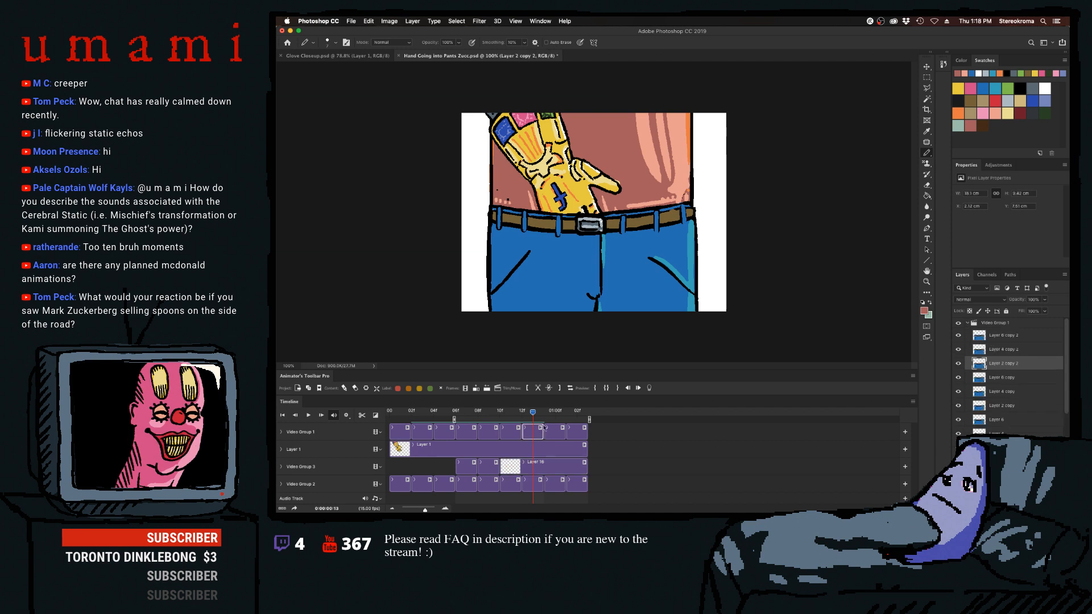
pyautogui.keyDown('shift'); pyautogui.click(579, 437); pyautogui.keyUp('shift')
pyautogui.click(476, 388)
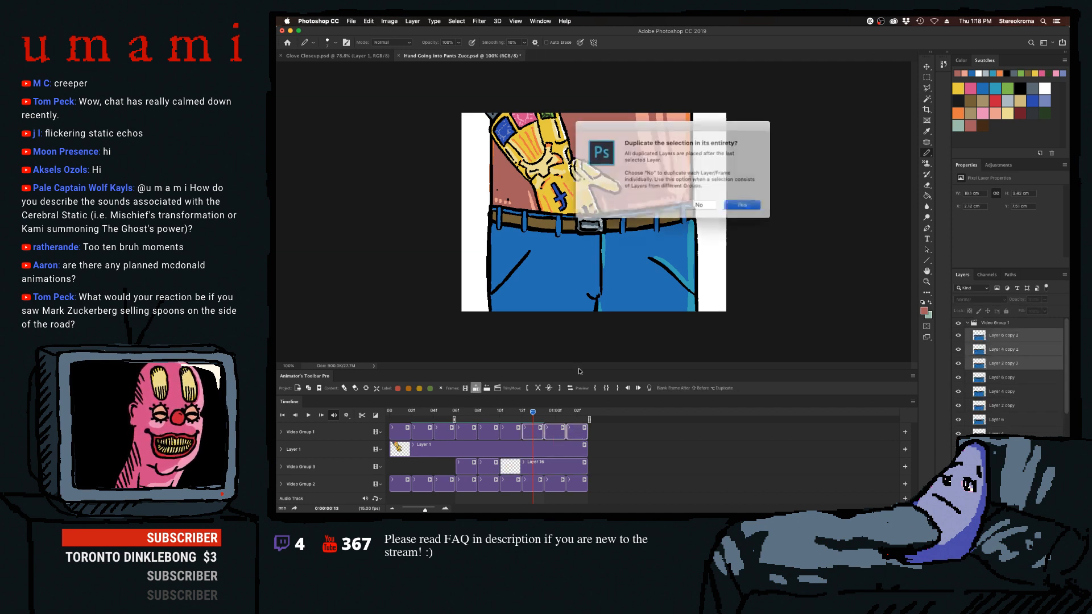
pyautogui.click(528, 484)
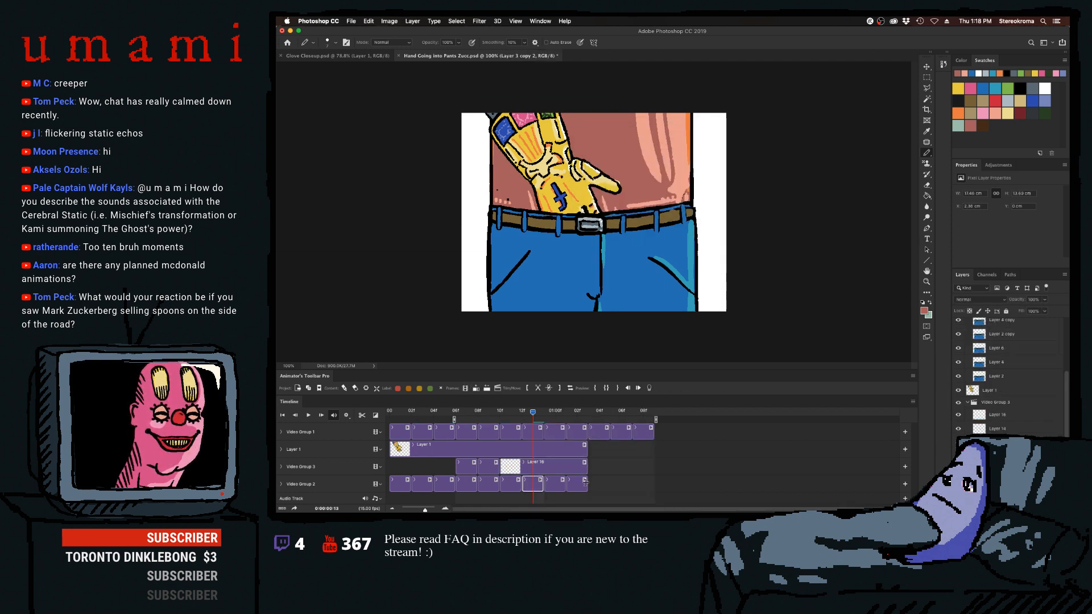
pyautogui.keyDown('shift'); pyautogui.click(583, 481); pyautogui.keyUp('shift')
pyautogui.click(476, 388)
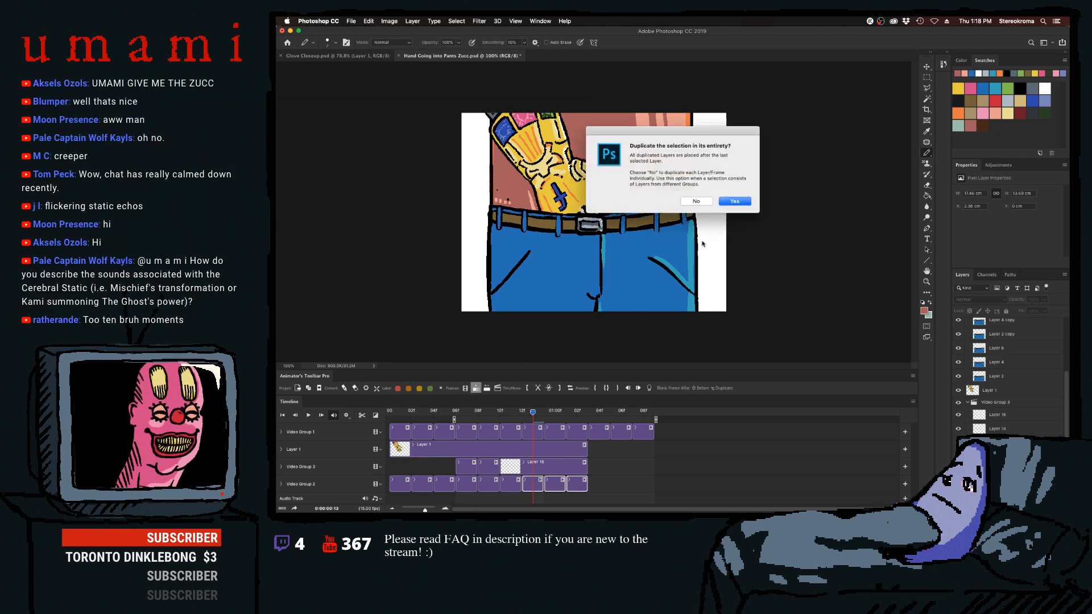
pyautogui.moveTo(585, 462); pyautogui.dragTo(652, 464)
pyautogui.moveTo(586, 448); pyautogui.dragTo(679, 445)
# Add a blank two-frame layer at frame 9 above Video Group 1.
pyautogui.click(490, 412)
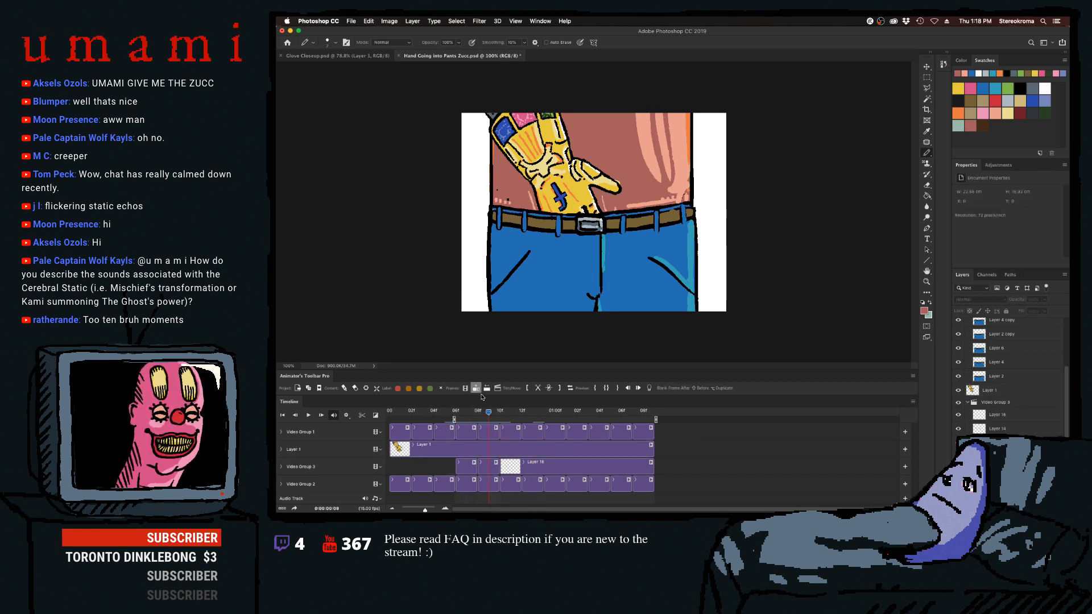
pyautogui.click(476, 388)
pyautogui.moveTo(497, 430); pyautogui.dragTo(509, 431)
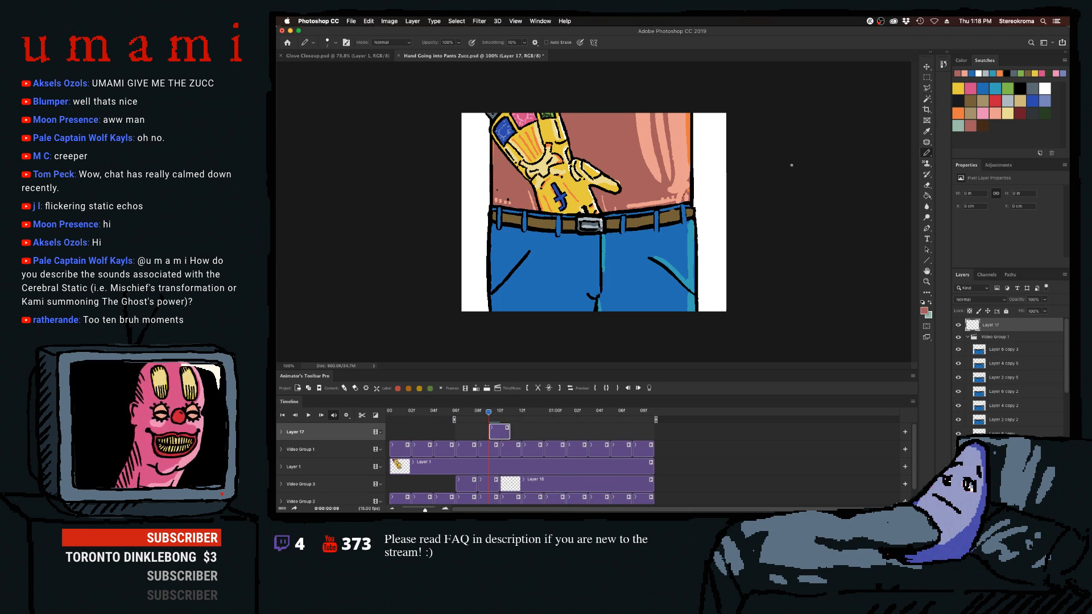
# Paint light blue crease highlights on the jeans below the buckle on Layer 17 and lengthen its clip toward the end of the animation.
pyautogui.click(994, 88)
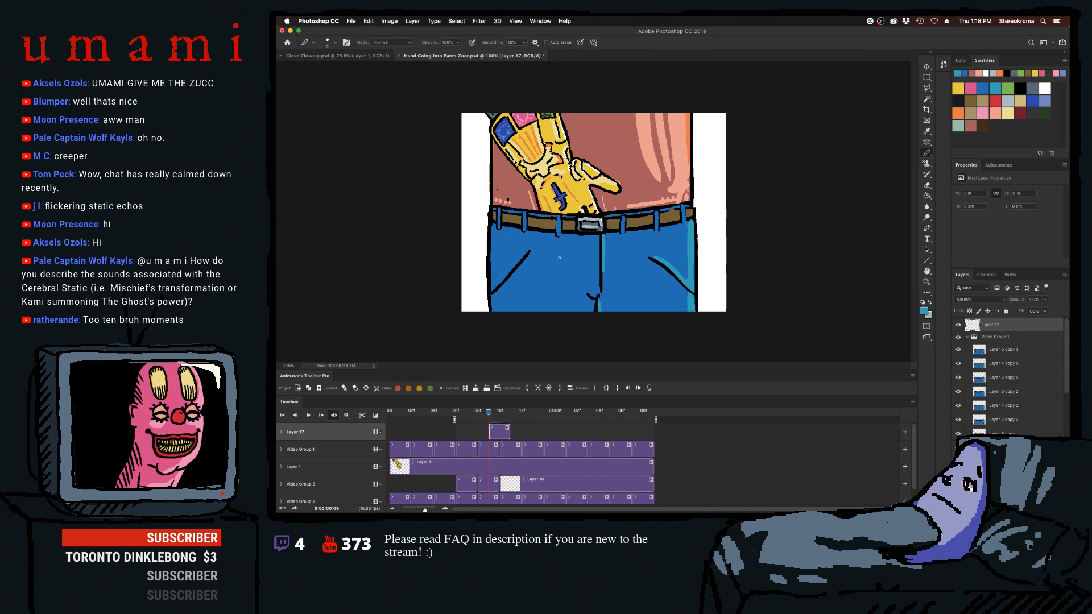
pyautogui.click(567, 243)
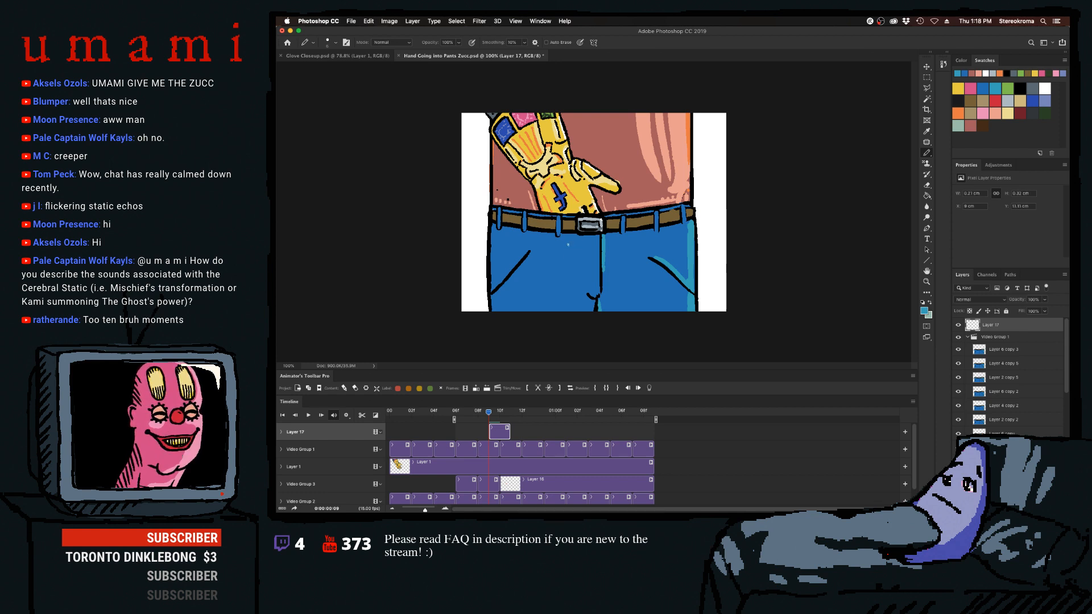
pyautogui.moveTo(567, 245)
pyautogui.mouseDown()
pyautogui.moveTo(590, 264)
pyautogui.moveTo(620, 263)
pyautogui.mouseUp()
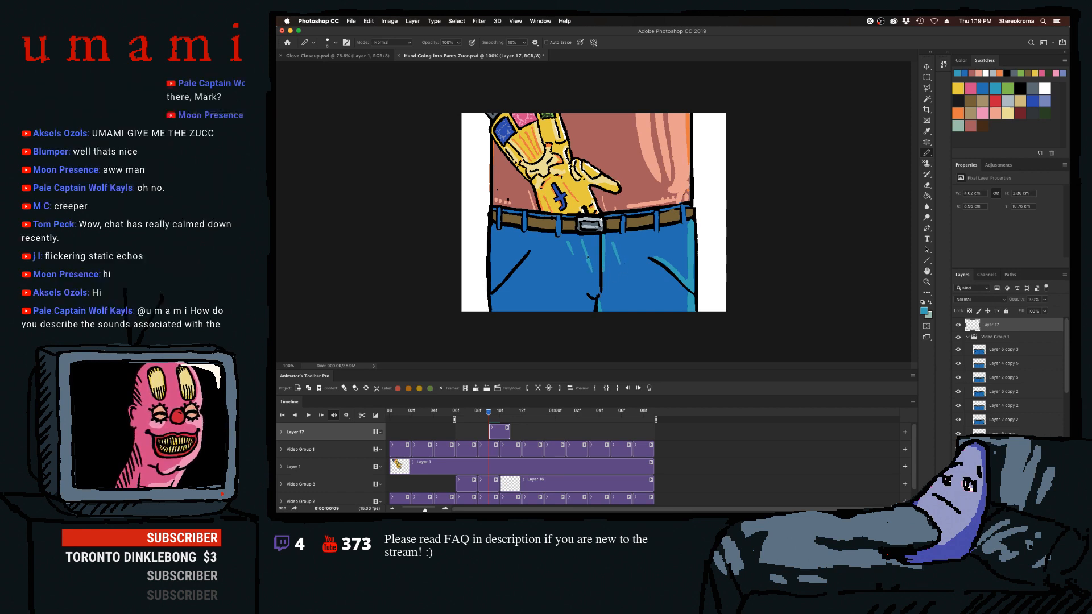
pyautogui.press('super+z')
pyautogui.moveTo(569, 248); pyautogui.dragTo(594, 272)
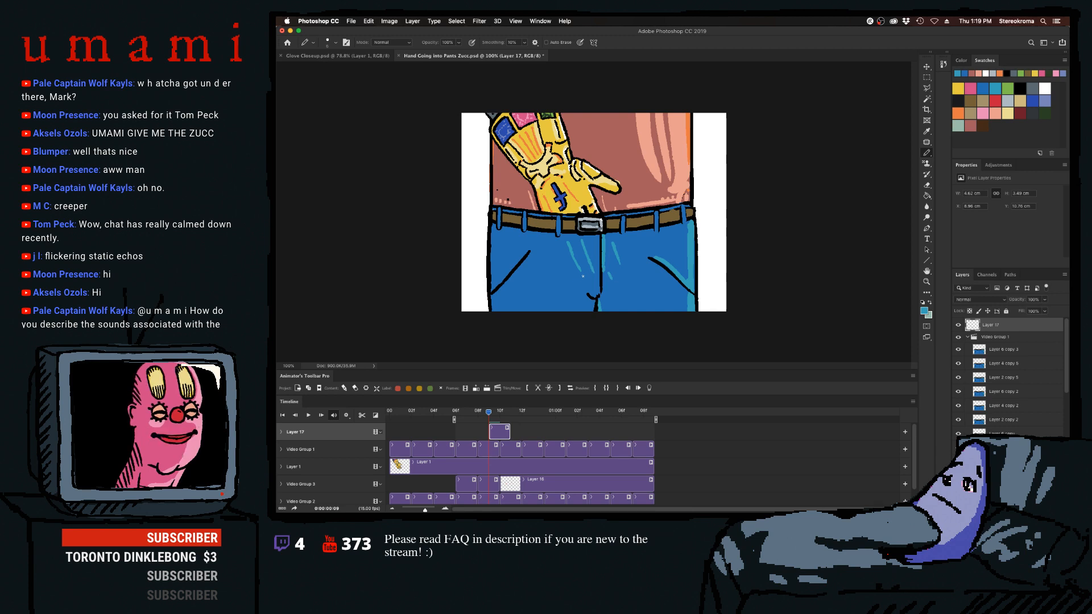
pyautogui.moveTo(579, 271); pyautogui.dragTo(585, 283)
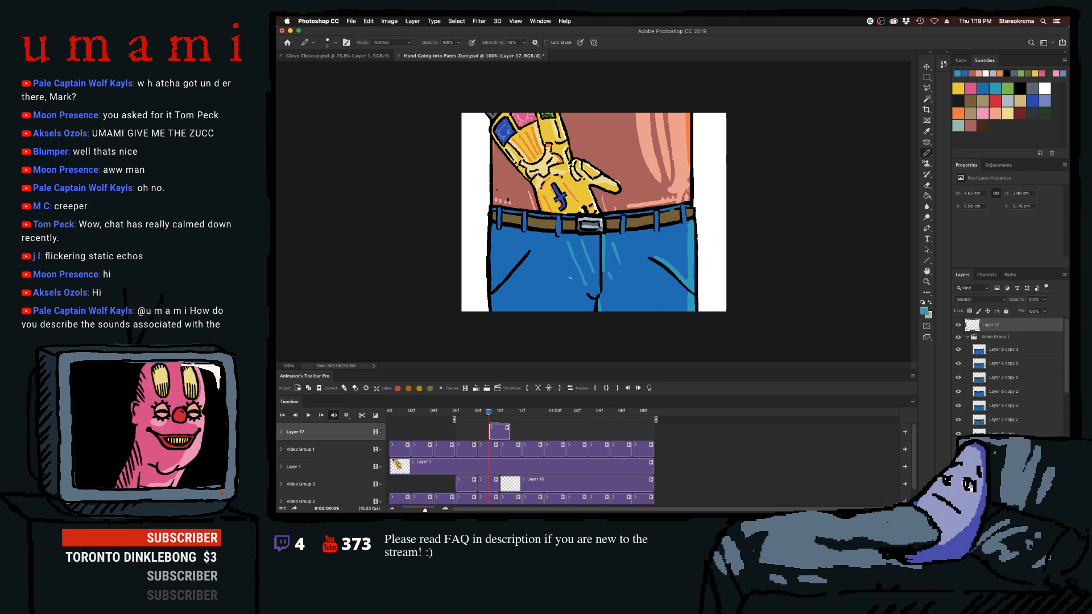
pyautogui.moveTo(510, 427); pyautogui.dragTo(630, 426)
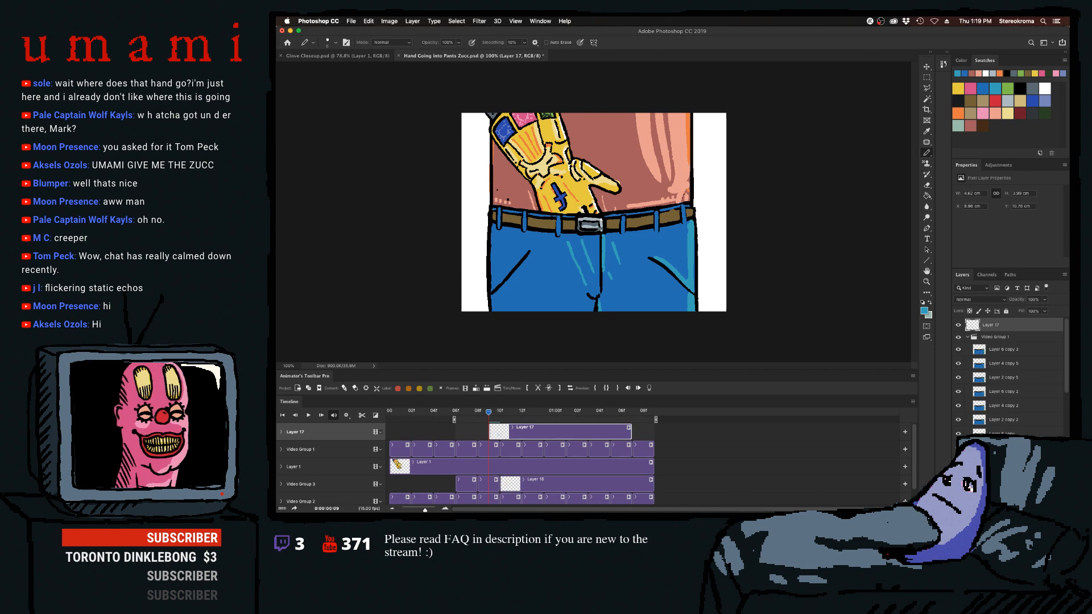
# Switch to Premiere Pro to look at the edited sequence, and return to Photoshop.
pyautogui.press('super+Tab')
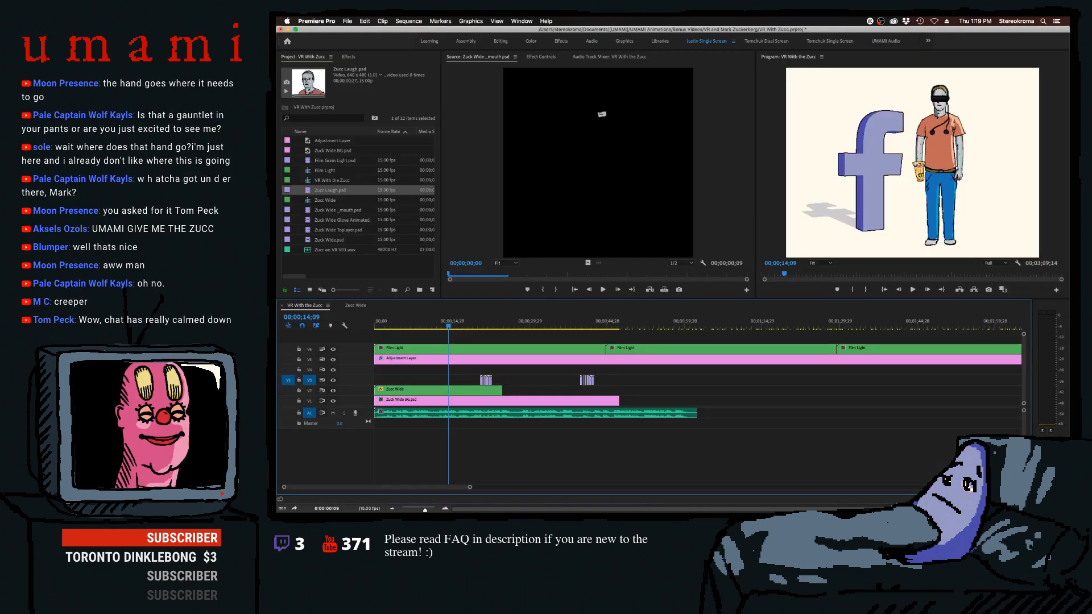
pyautogui.press('super+Tab')
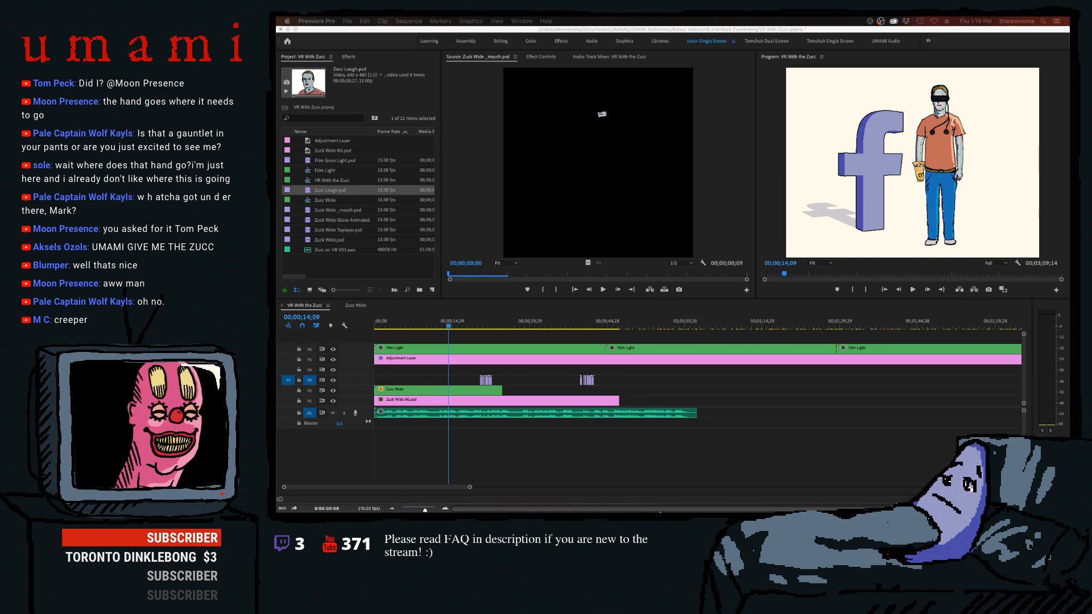
pyautogui.moveTo(682, 500)
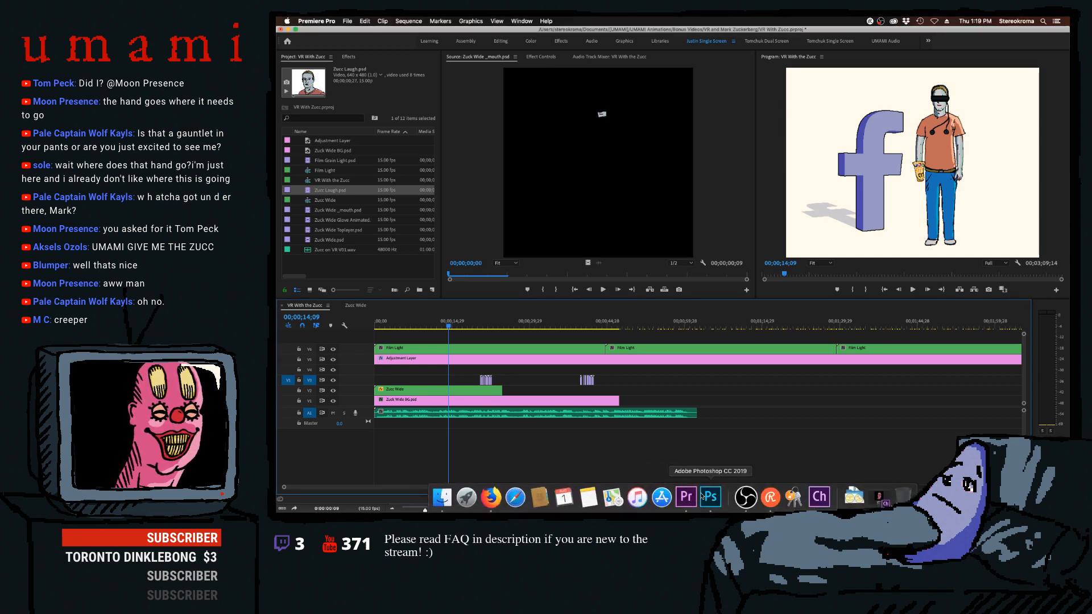
pyautogui.click(706, 497)
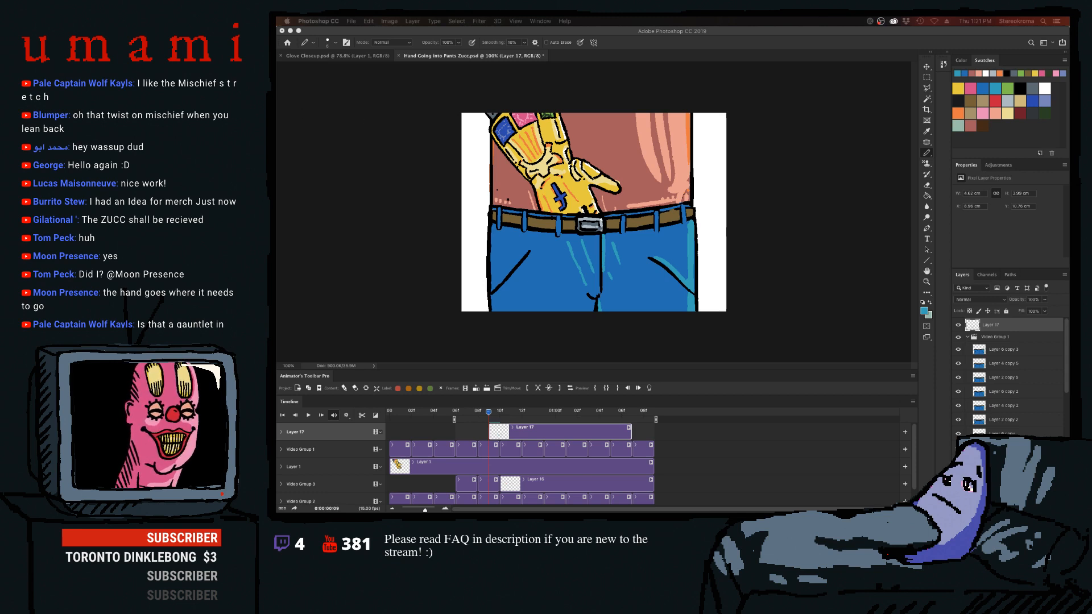
# Shift the Layer 17 clip to start at frame 10 and run to the end of the animation, with the playhead at its start.
pyautogui.click(514, 424)
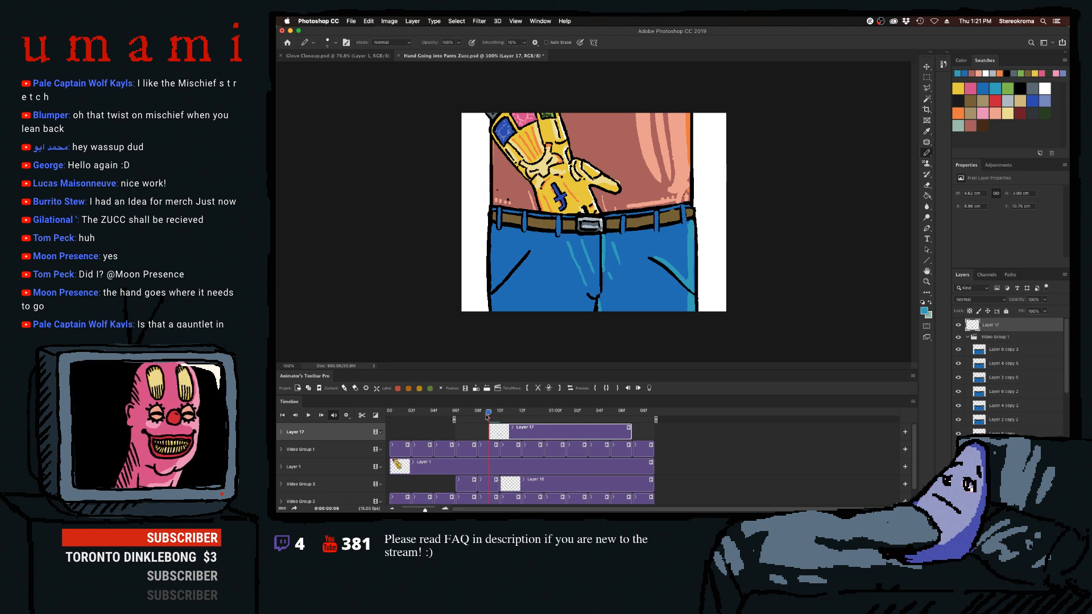
pyautogui.moveTo(490, 414)
pyautogui.mouseDown()
pyautogui.moveTo(524, 410)
pyautogui.moveTo(489, 419)
pyautogui.moveTo(544, 426)
pyautogui.moveTo(514, 435)
pyautogui.moveTo(499, 426)
pyautogui.mouseUp()
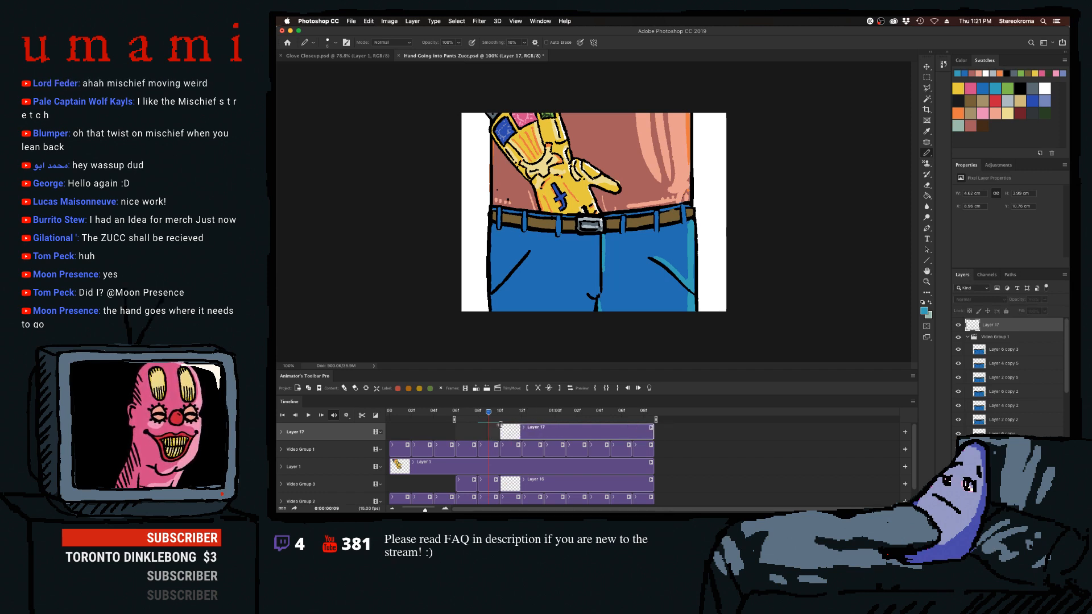
pyautogui.click(455, 421)
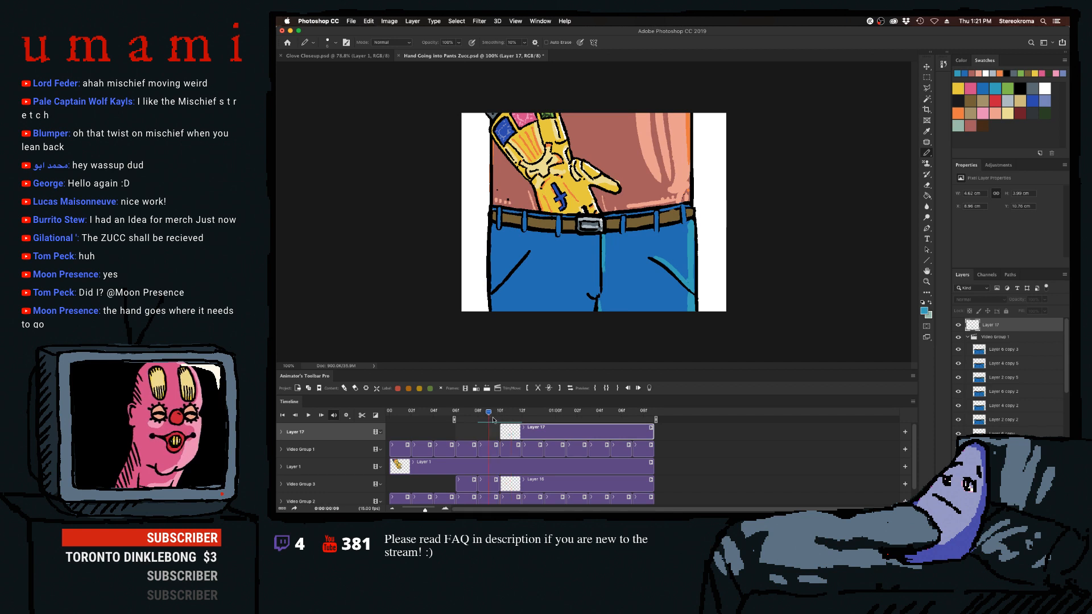
pyautogui.moveTo(455, 424); pyautogui.dragTo(500, 421)
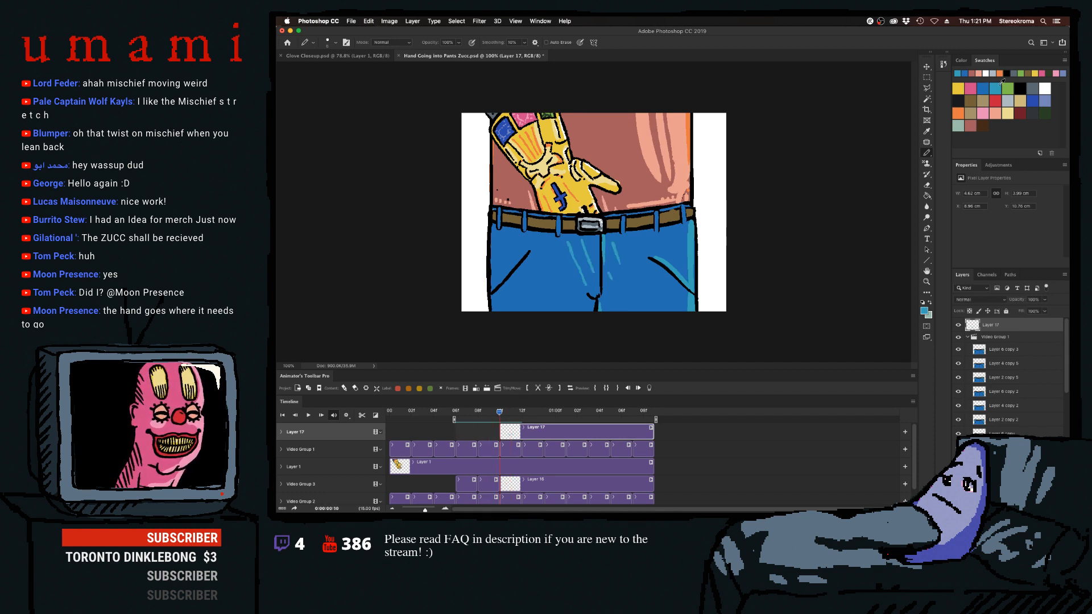
# Pick the jeans blue swatch, try a stroke over the light blue creases and undo it.
pyautogui.click(983, 88)
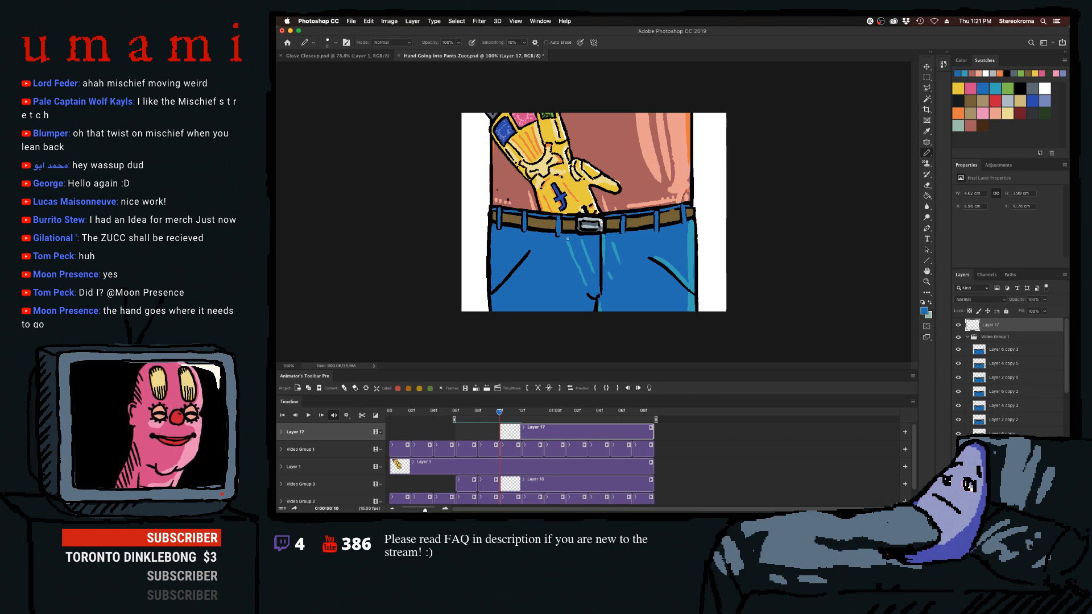
pyautogui.moveTo(581, 263); pyautogui.dragTo(585, 280)
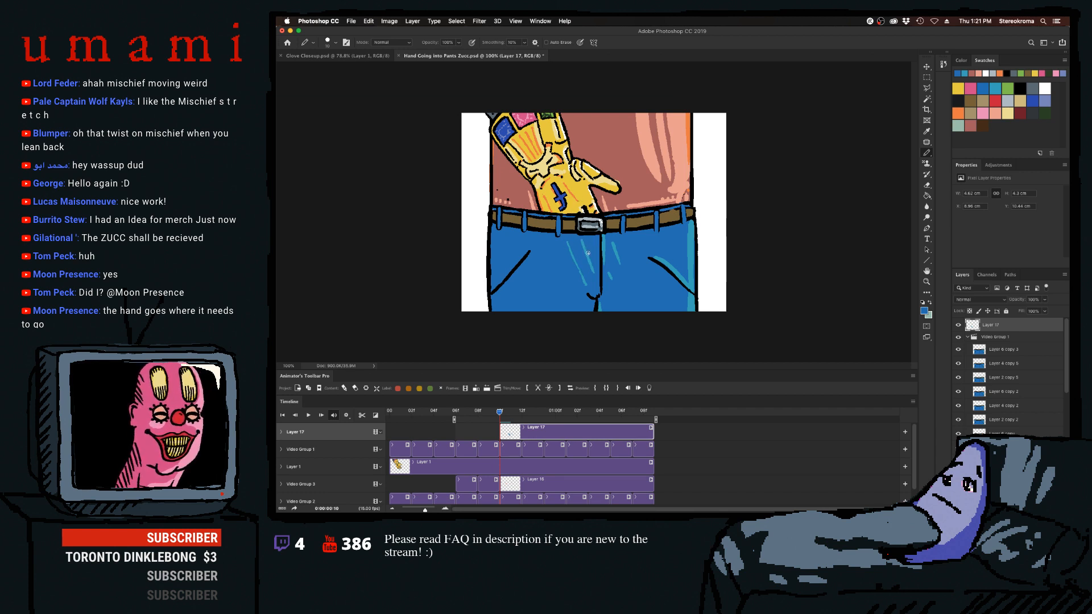
pyautogui.press('super+z')
# Split the Layer 17 clip at frame 12 and combine both parts into one video group.
pyautogui.press('Right')
pyautogui.press('Right')
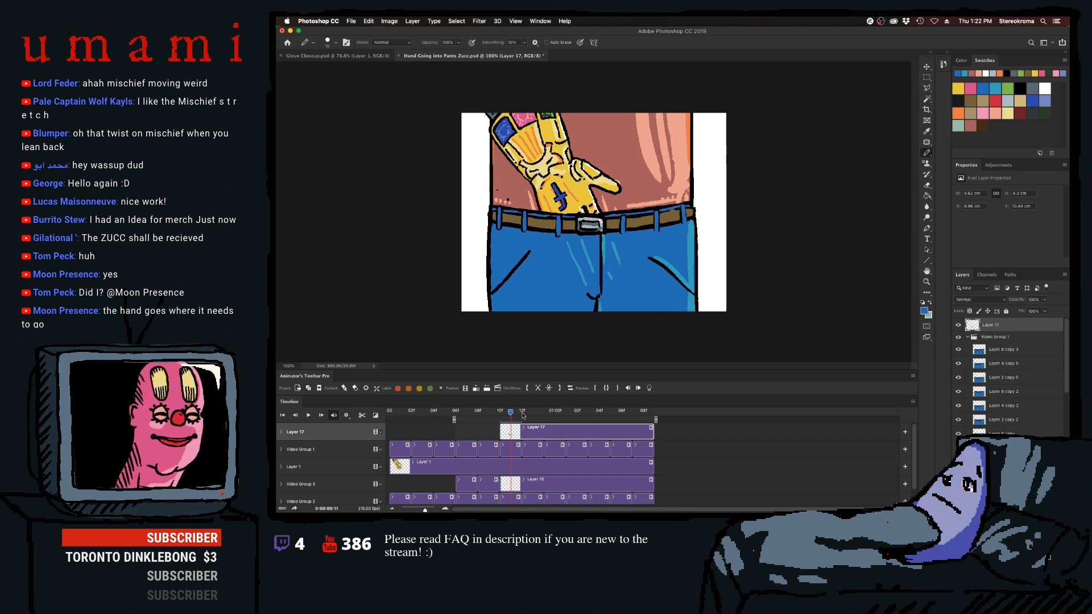
pyautogui.click(538, 389)
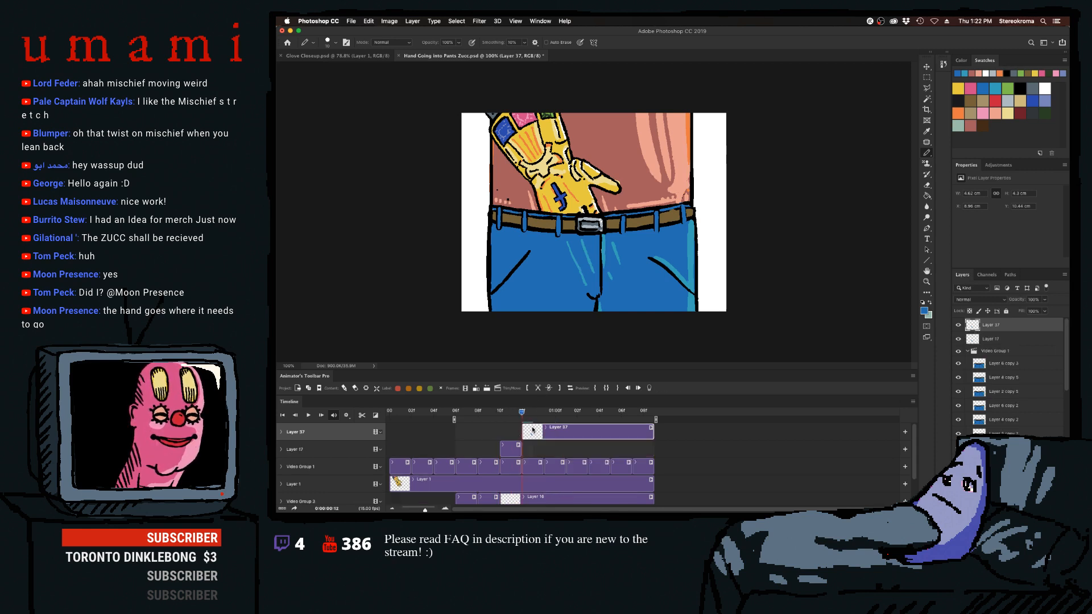
pyautogui.moveTo(532, 429); pyautogui.dragTo(532, 449)
# Thin the light blue creases on both sides of the fly with jeans blue in the Layer 17 frame.
pyautogui.press('Left')
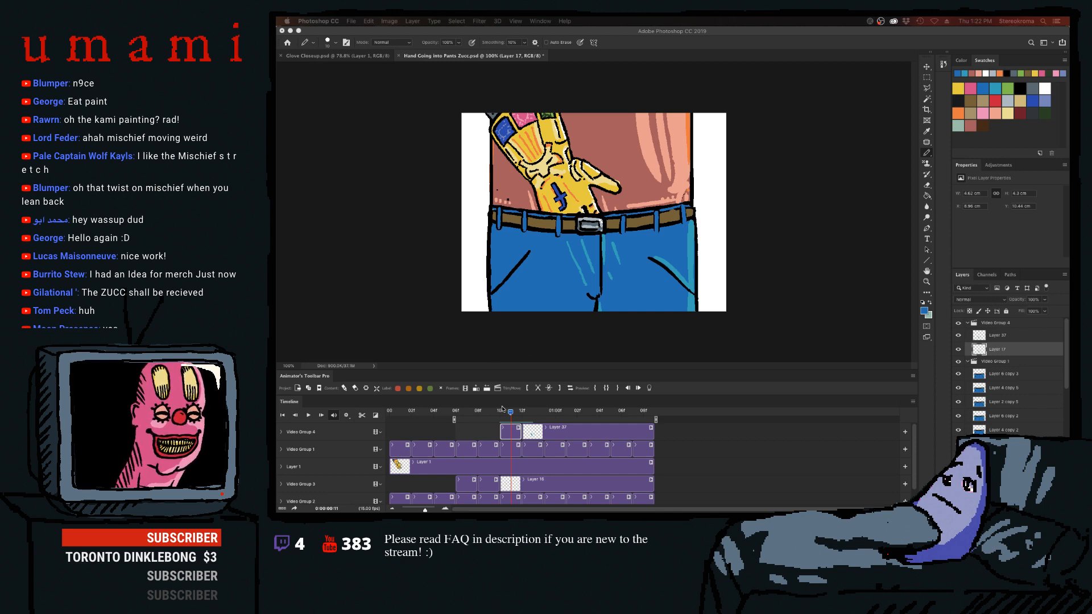
pyautogui.click(510, 413)
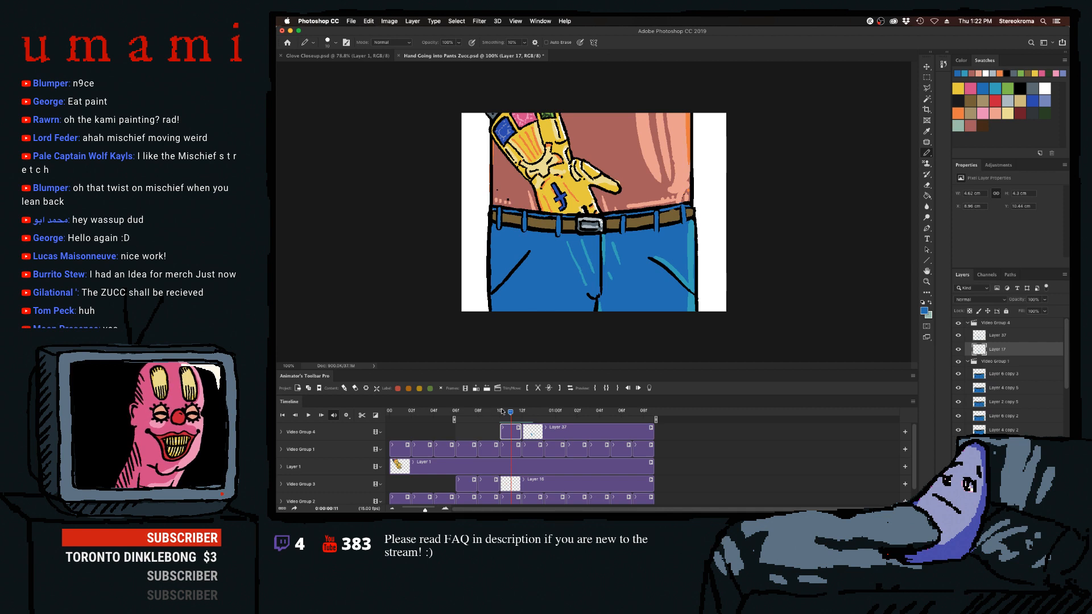
pyautogui.moveTo(502, 418)
pyautogui.mouseDown()
pyautogui.moveTo(521, 420)
pyautogui.moveTo(501, 423)
pyautogui.moveTo(509, 424)
pyautogui.mouseUp()
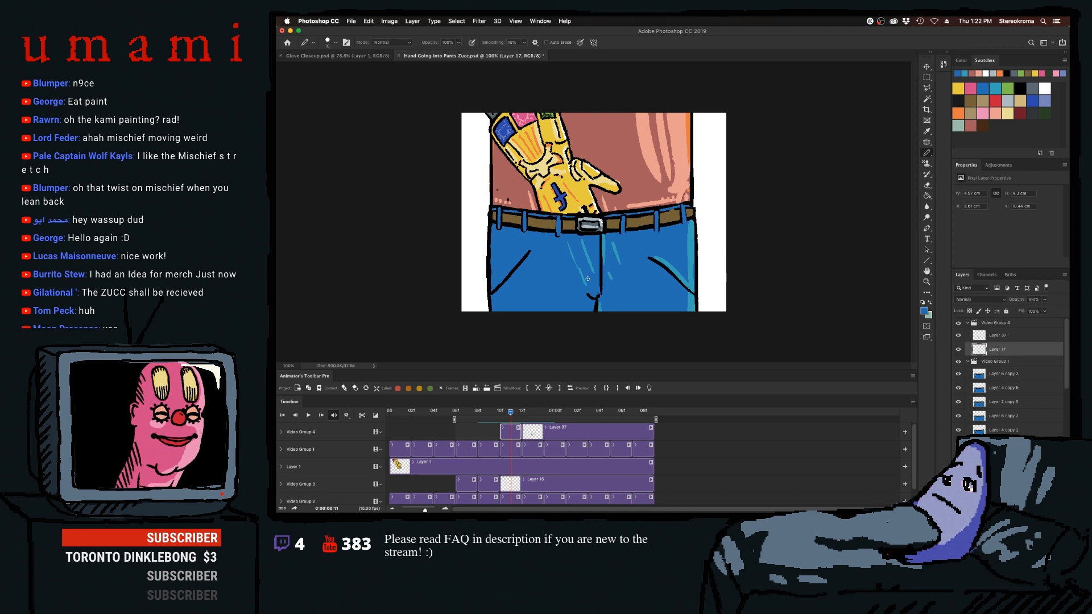
pyautogui.moveTo(584, 273); pyautogui.dragTo(578, 279)
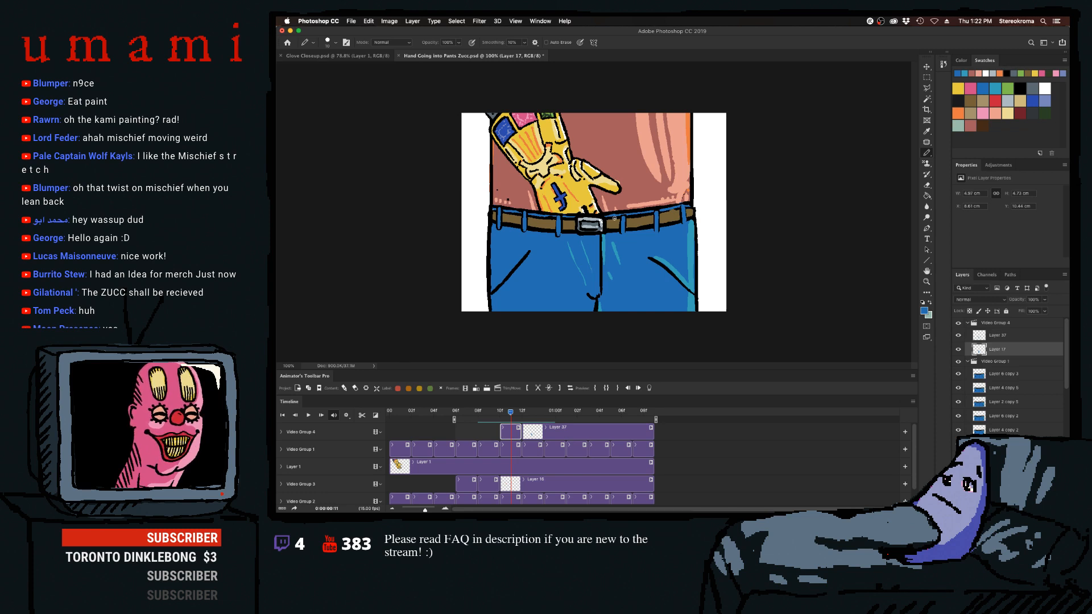
pyautogui.click(612, 256)
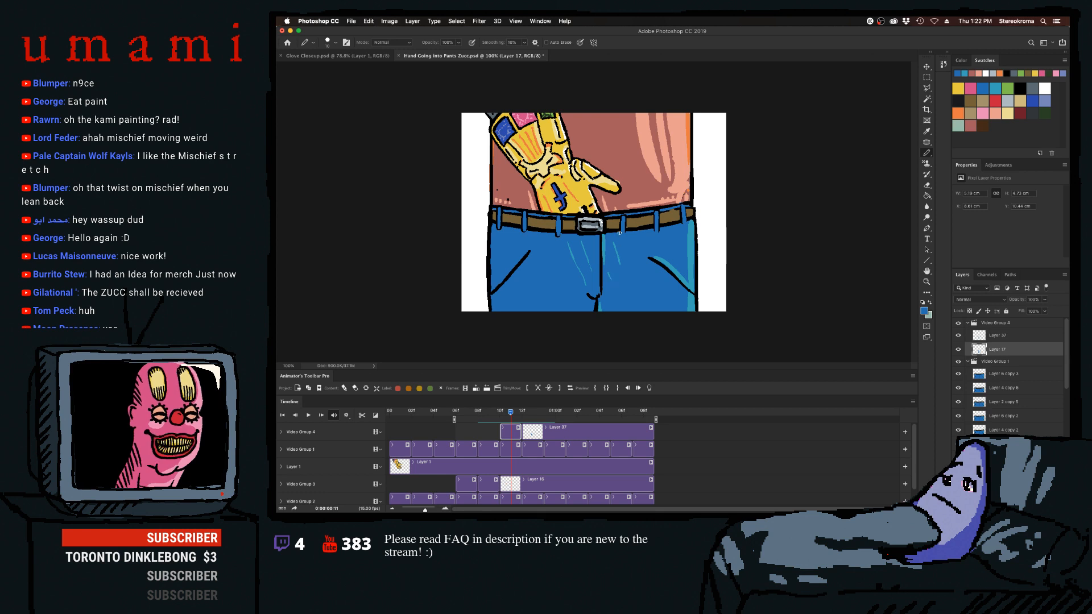
# Split the last Video Group 4 clip at frame 14 and trim the light blue creases in the Layer 37 frame with jeans blue.
pyautogui.moveTo(510, 411); pyautogui.dragTo(542, 415)
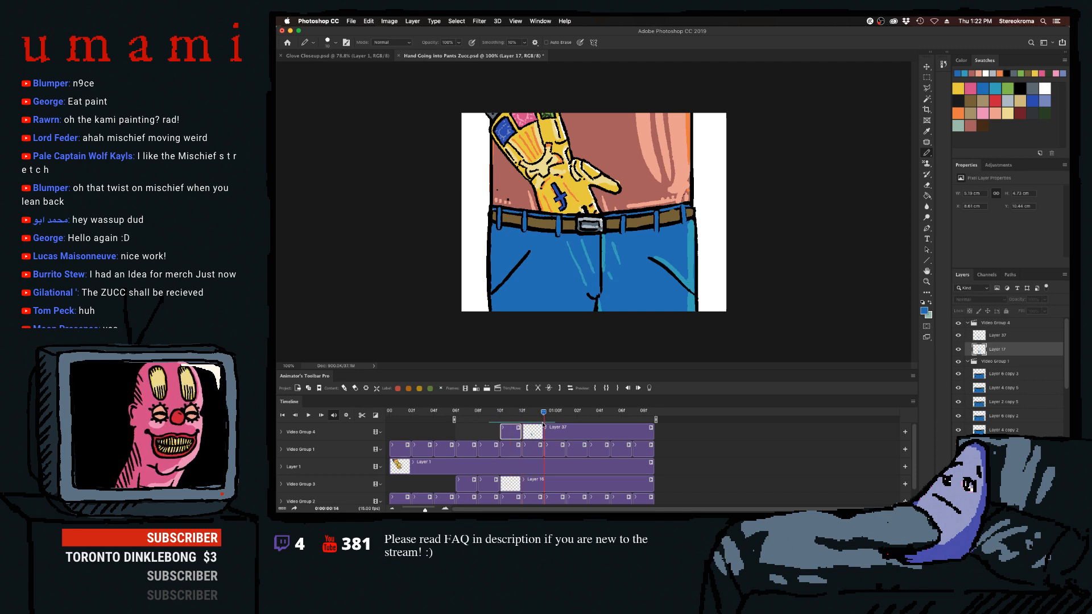
pyautogui.click(534, 412)
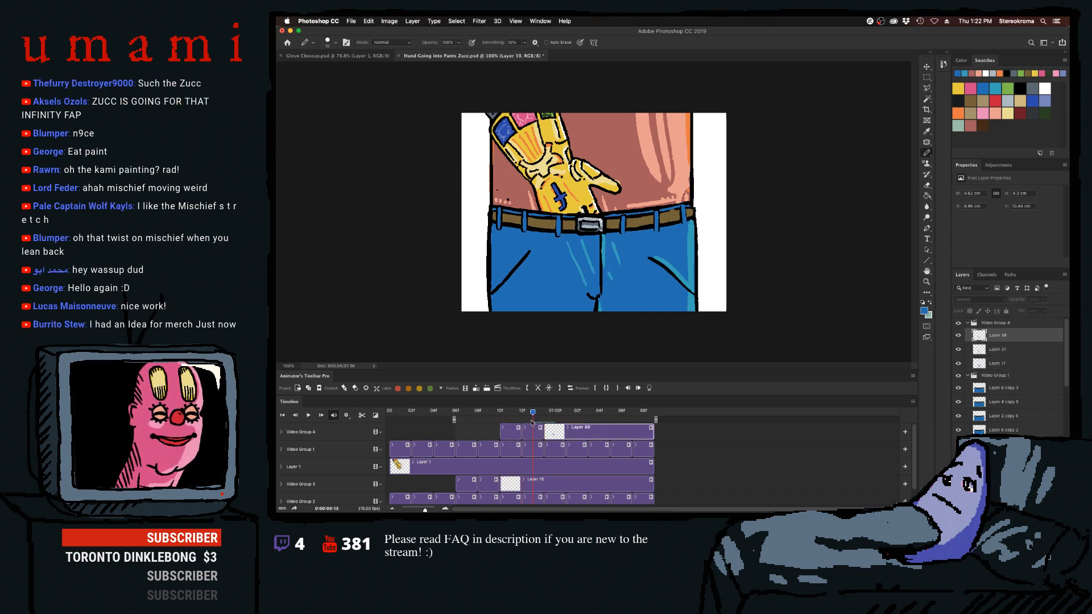
pyautogui.click(532, 431)
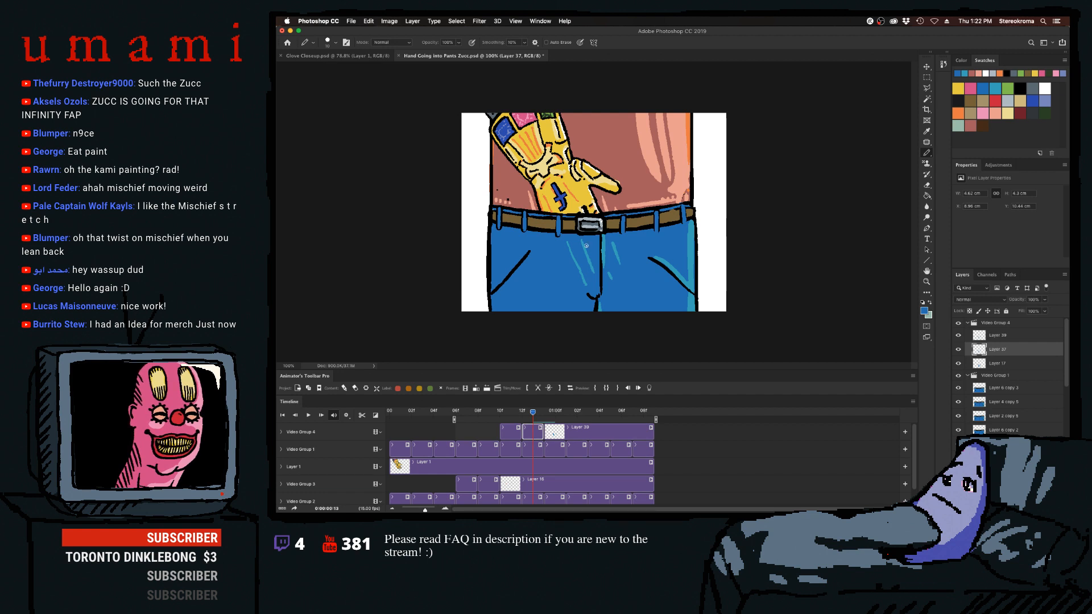
pyautogui.moveTo(588, 257)
pyautogui.mouseDown()
pyautogui.moveTo(585, 245)
pyautogui.moveTo(574, 252)
pyautogui.moveTo(582, 286)
pyautogui.mouseUp()
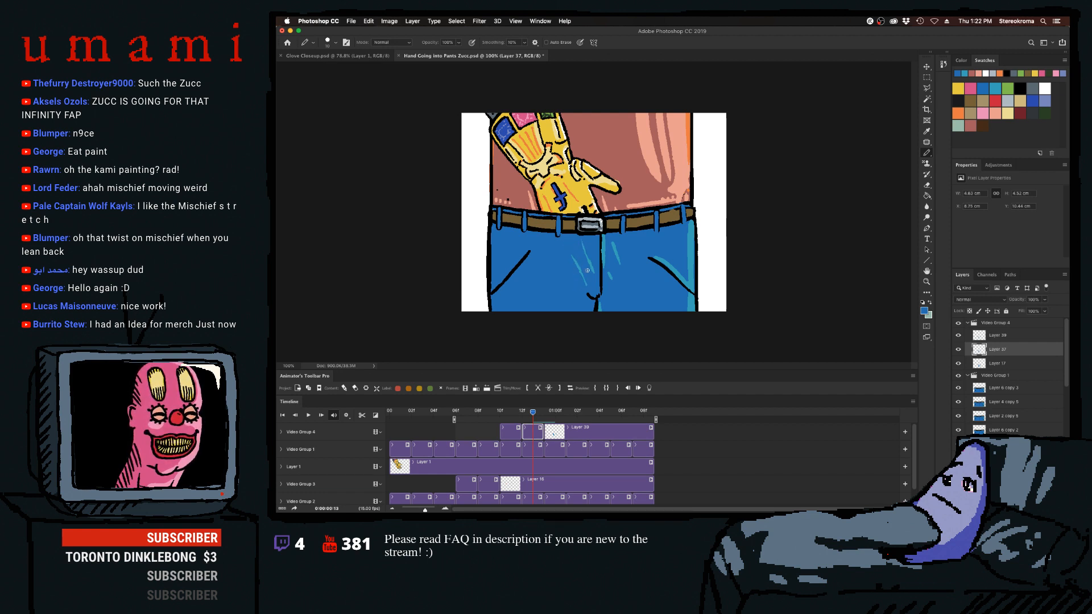
pyautogui.moveTo(613, 243); pyautogui.dragTo(619, 259)
pyautogui.press('super+z')
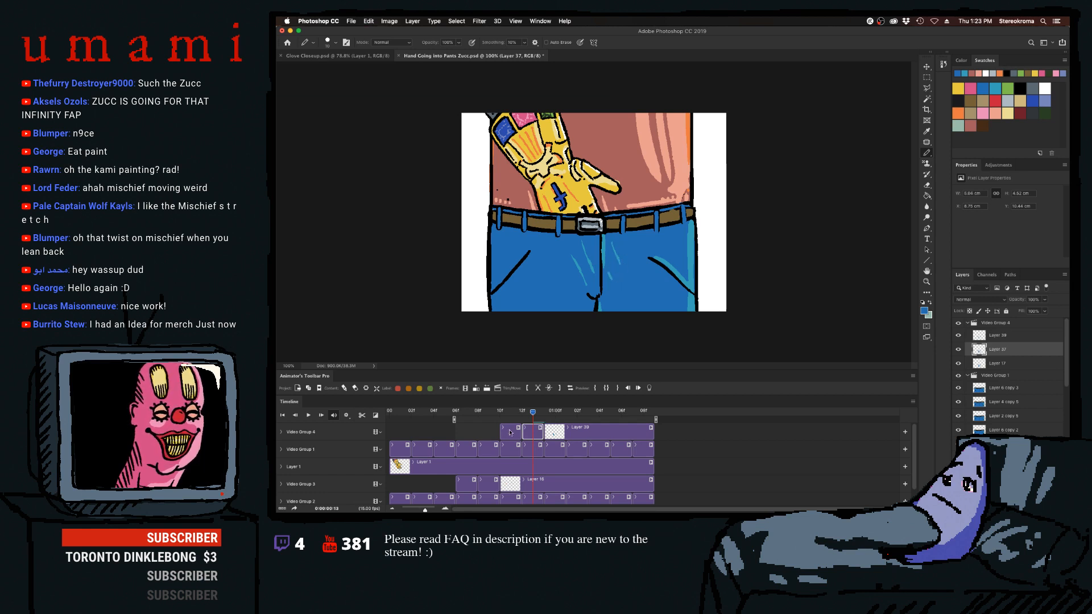
# Split the last Video Group 4 clip two frames after its start and select the Layer 17 clip at frame 10.
pyautogui.moveTo(525, 415); pyautogui.dragTo(499, 417)
pyautogui.click(571, 431)
pyautogui.click(538, 388)
pyautogui.click(509, 432)
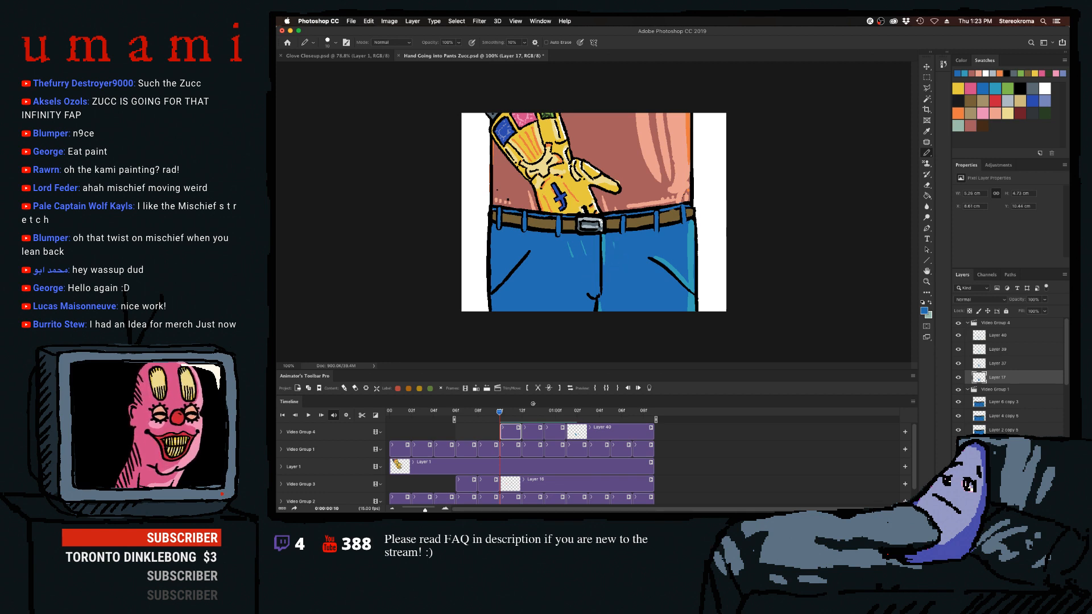
# Trim the light blue creases beside the fly in the Layer 37 and Layer 39 frames with jeans blue.
pyautogui.press('Right')
pyautogui.press('Right')
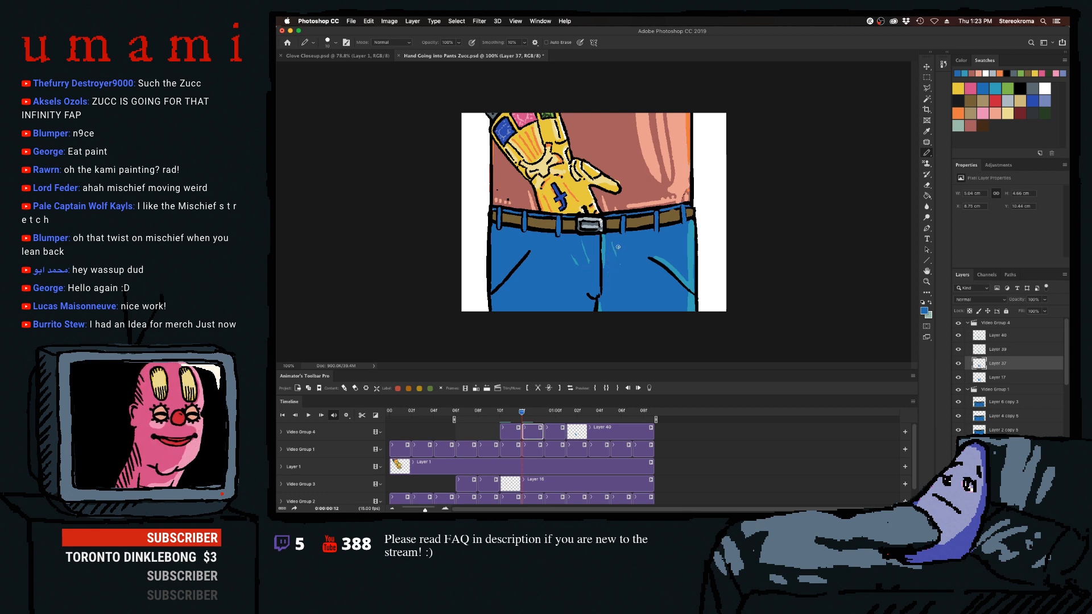
pyautogui.moveTo(616, 266); pyautogui.dragTo(615, 261)
pyautogui.moveTo(521, 411); pyautogui.dragTo(545, 413)
pyautogui.click(559, 433)
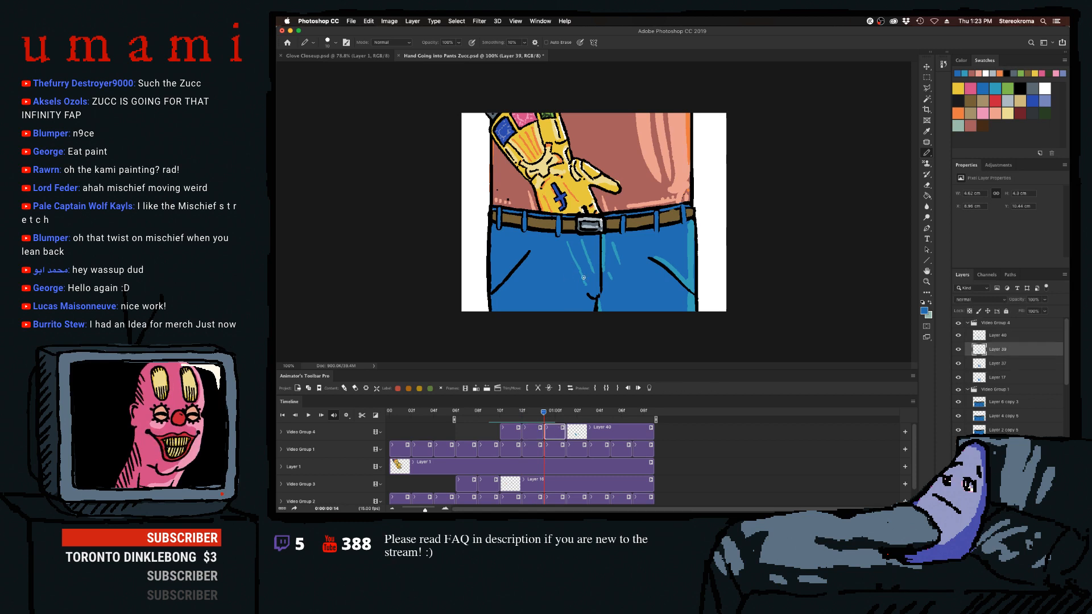
pyautogui.moveTo(583, 277); pyautogui.dragTo(598, 271)
pyautogui.press('super+z')
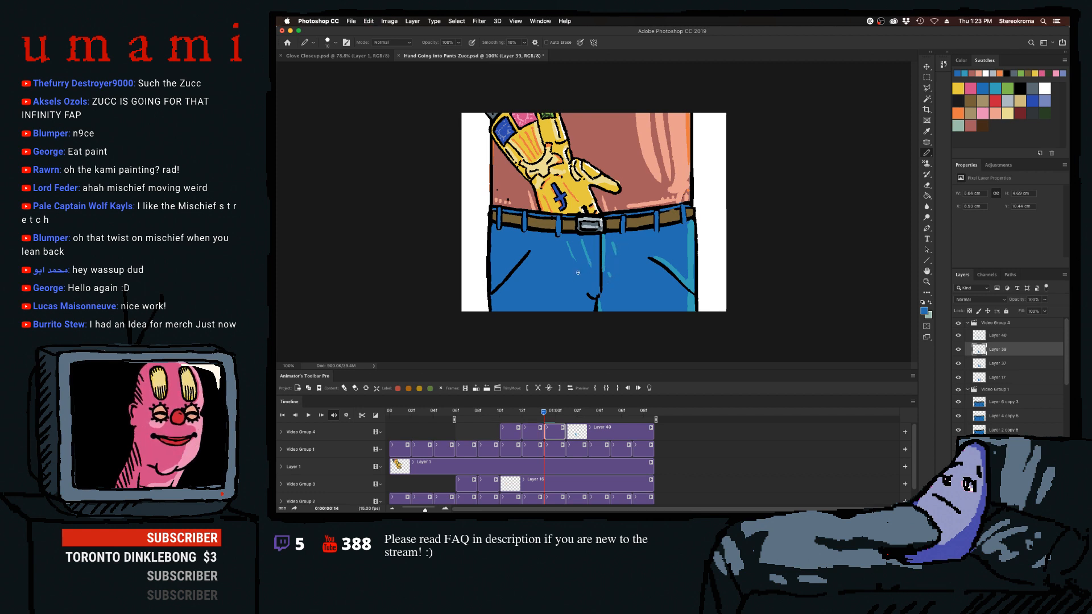
# Split the last Video Group 4 clip at 0:00:01:03 and go back to the Layer 40 frame.
pyautogui.moveTo(547, 413); pyautogui.dragTo(577, 415)
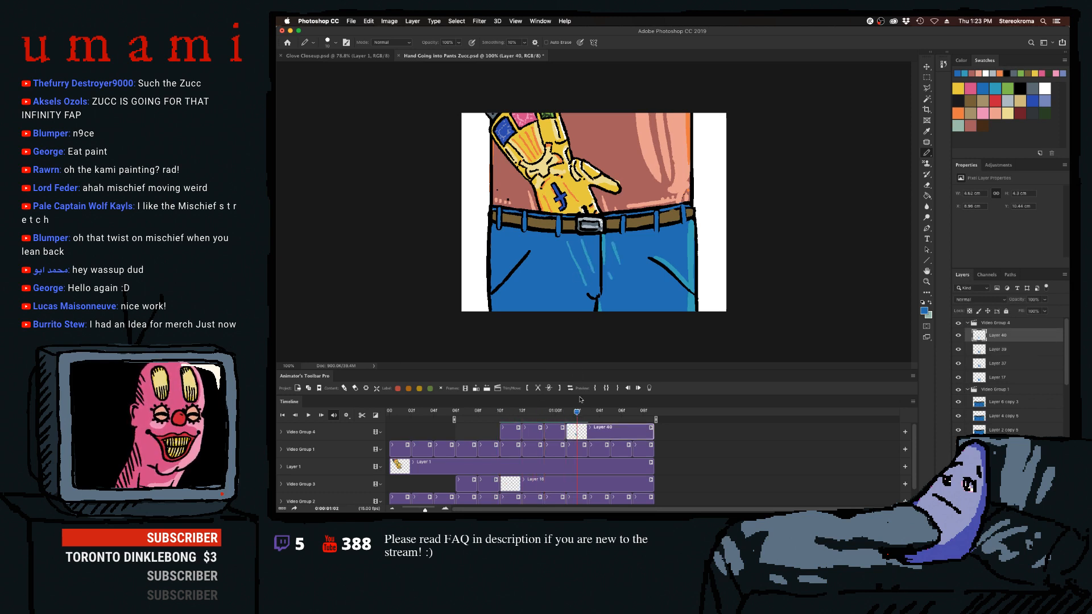
pyautogui.click(588, 414)
pyautogui.click(545, 386)
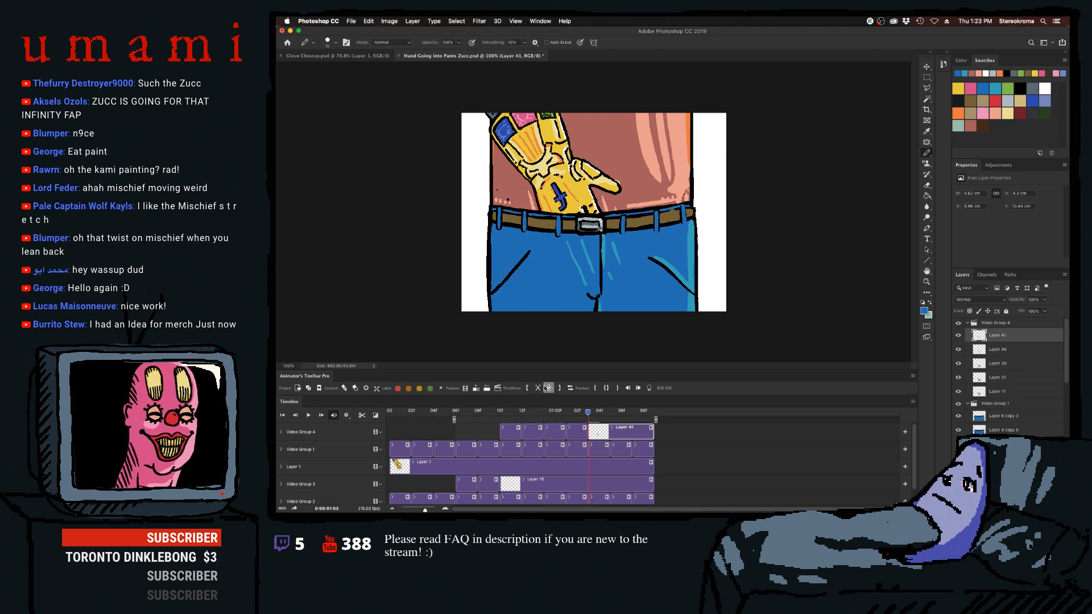
pyautogui.click(577, 414)
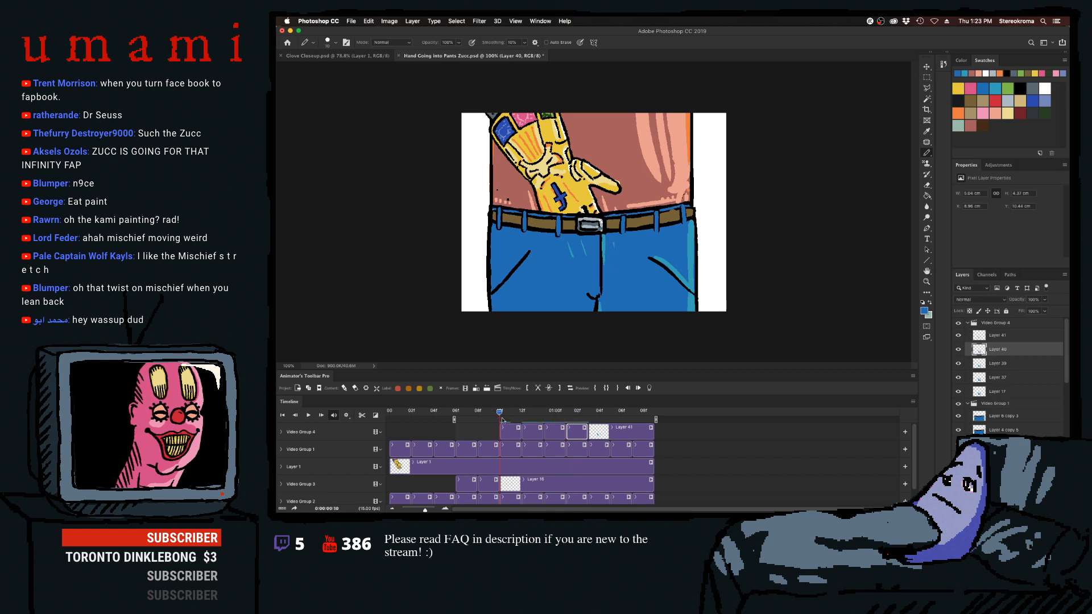
# Scrub and play the animation from its start to review the crease highlights.
pyautogui.moveTo(562, 420)
pyautogui.mouseDown()
pyautogui.moveTo(510, 413)
pyautogui.moveTo(601, 409)
pyautogui.moveTo(577, 413)
pyautogui.mouseUp()
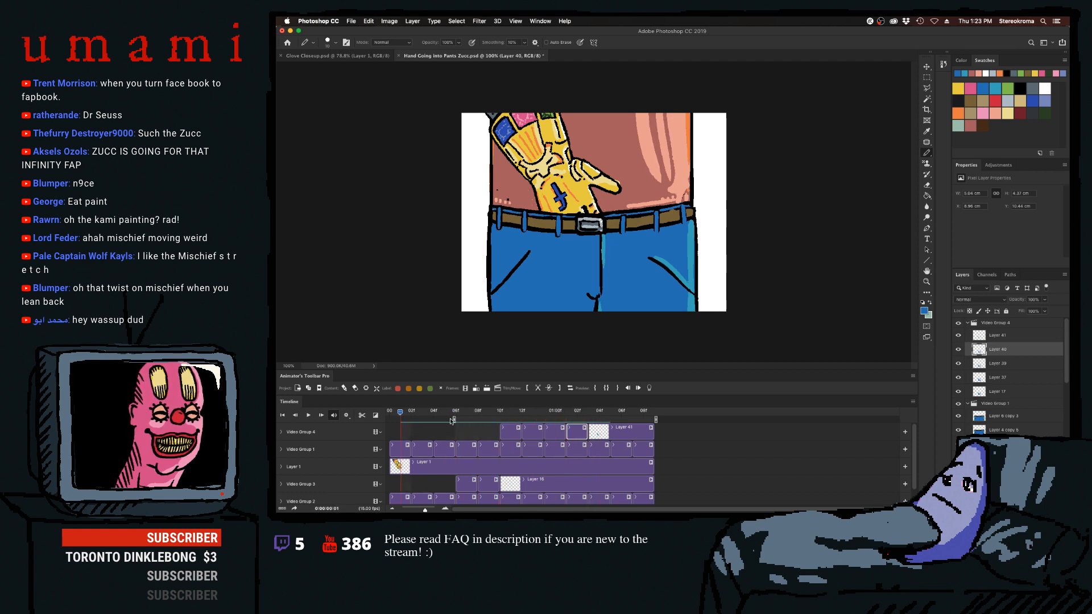
pyautogui.click(400, 411)
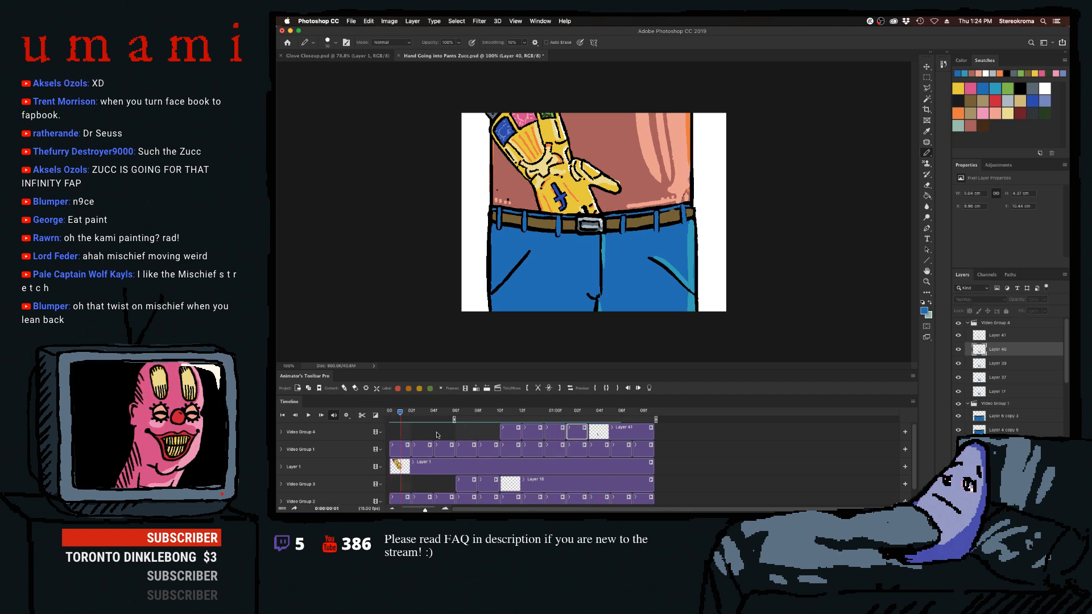
pyautogui.press('space')
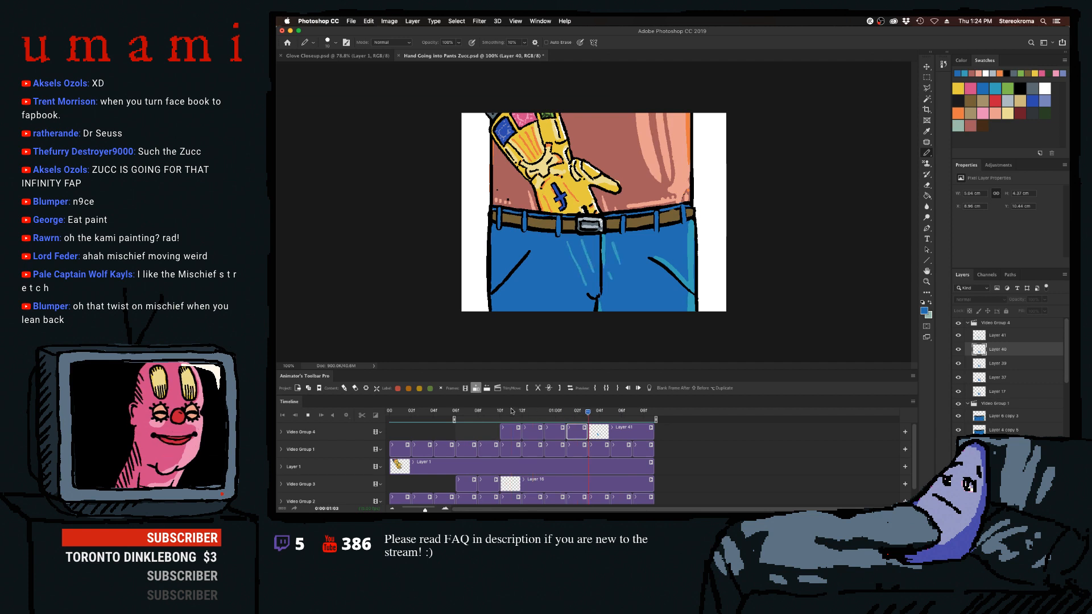
pyautogui.press('space')
pyautogui.click(523, 412)
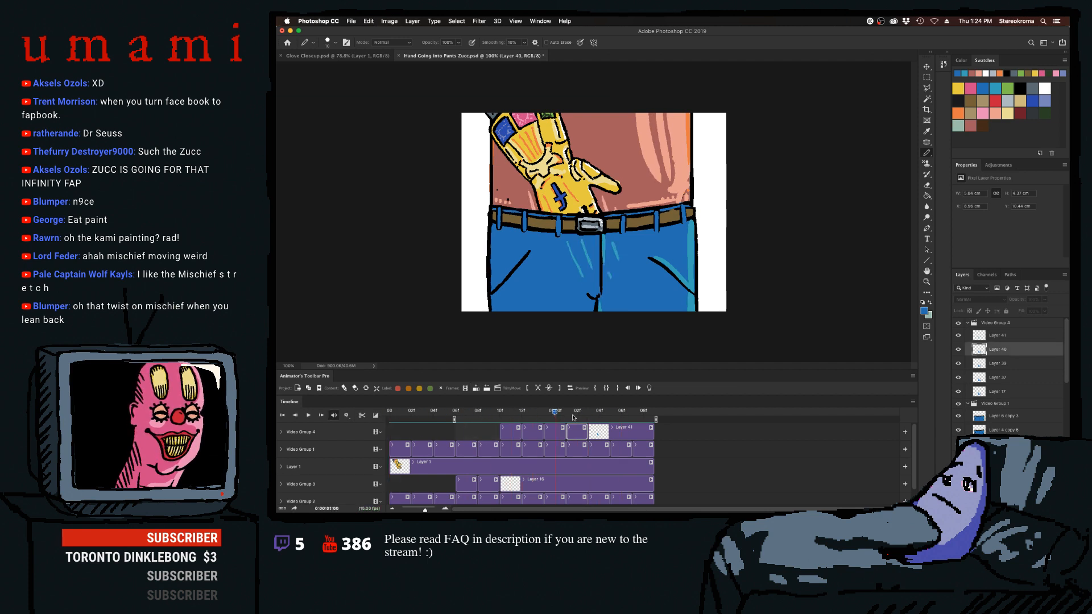
# Move the start of the work area to the beginning of the timeline and save the document.
pyautogui.moveTo(544, 441); pyautogui.dragTo(386, 447)
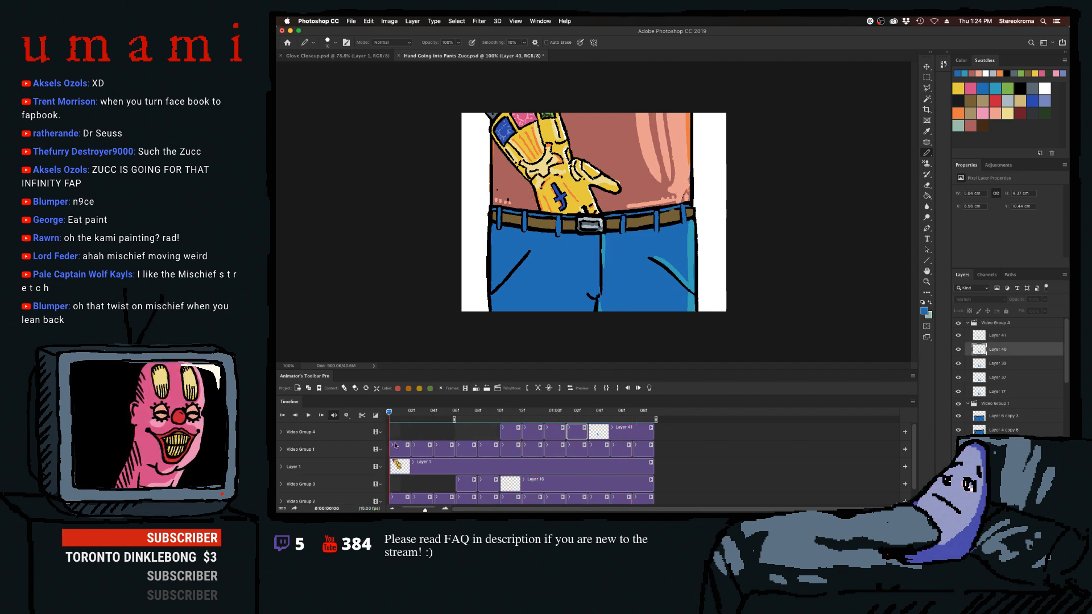
pyautogui.moveTo(454, 420); pyautogui.dragTo(386, 420)
pyautogui.press('super+s')
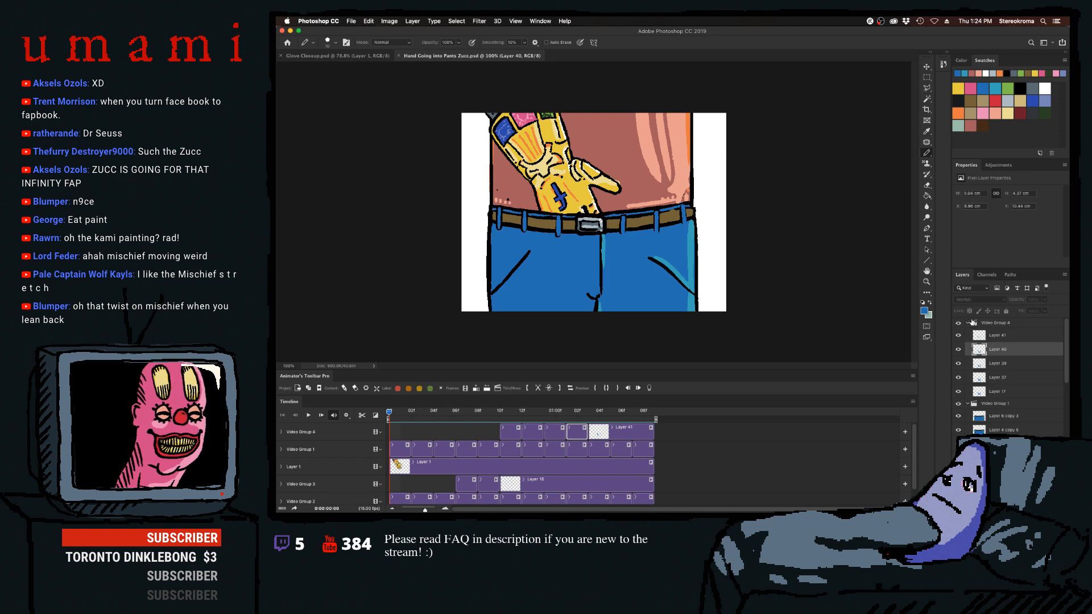
# Collapse all the video groups in the layer stack.
pyautogui.click(968, 323)
pyautogui.click(967, 333)
pyautogui.click(966, 357)
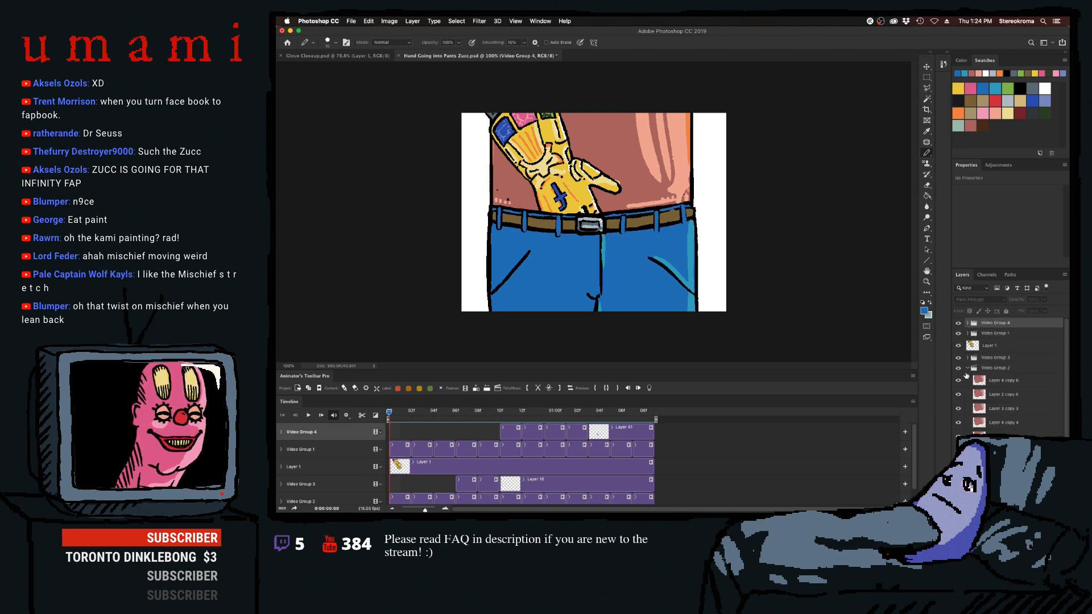
pyautogui.click(967, 368)
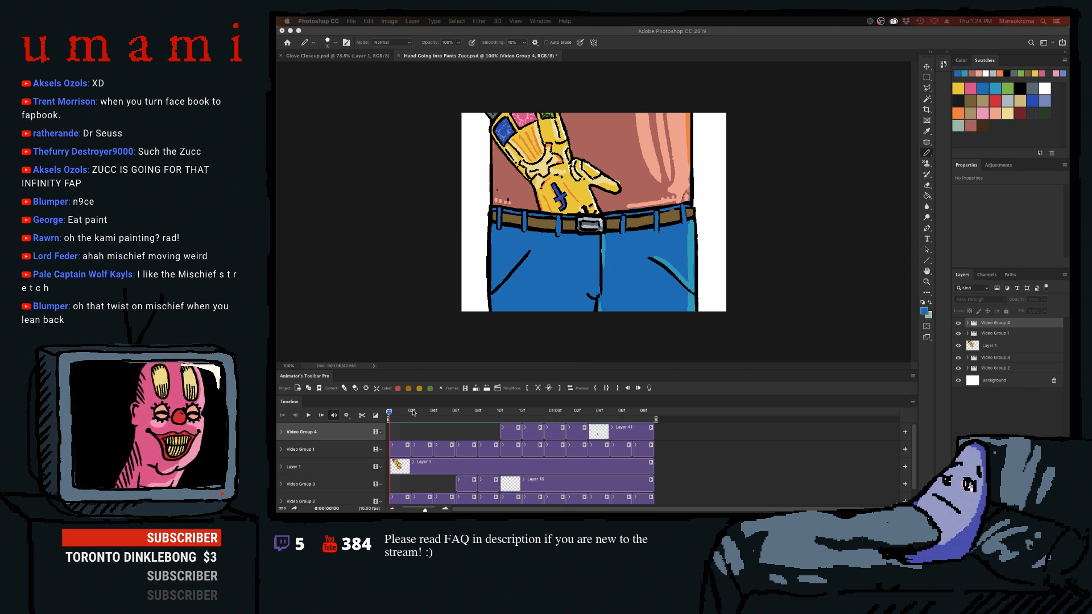
# Hide and delete Layer 1, which holds the gauntlet hand.
pyautogui.moveTo(413, 413); pyautogui.dragTo(488, 411)
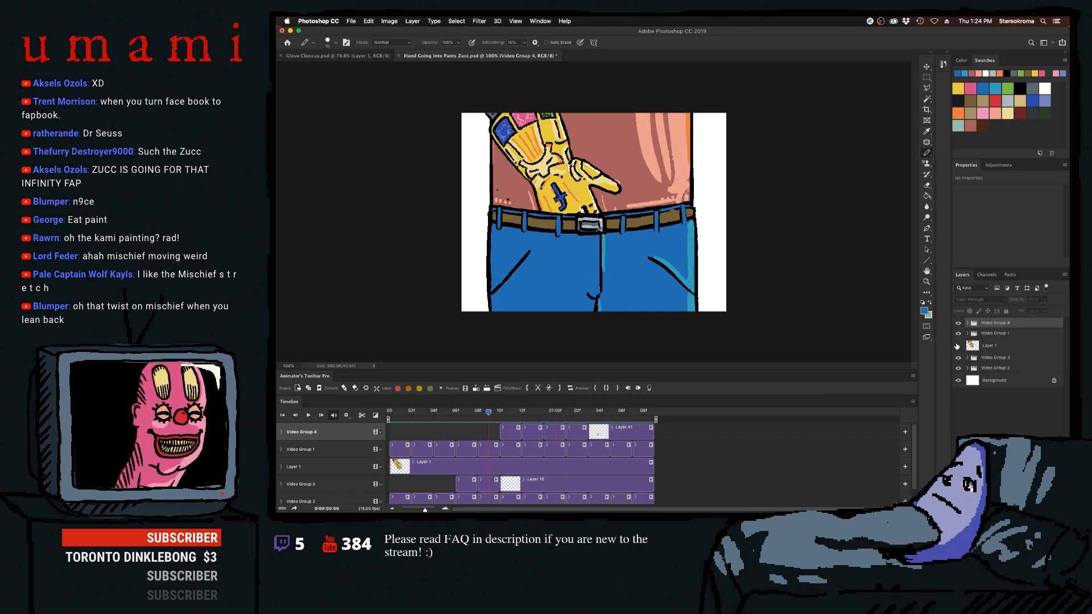
pyautogui.click(957, 346)
pyautogui.click(978, 346)
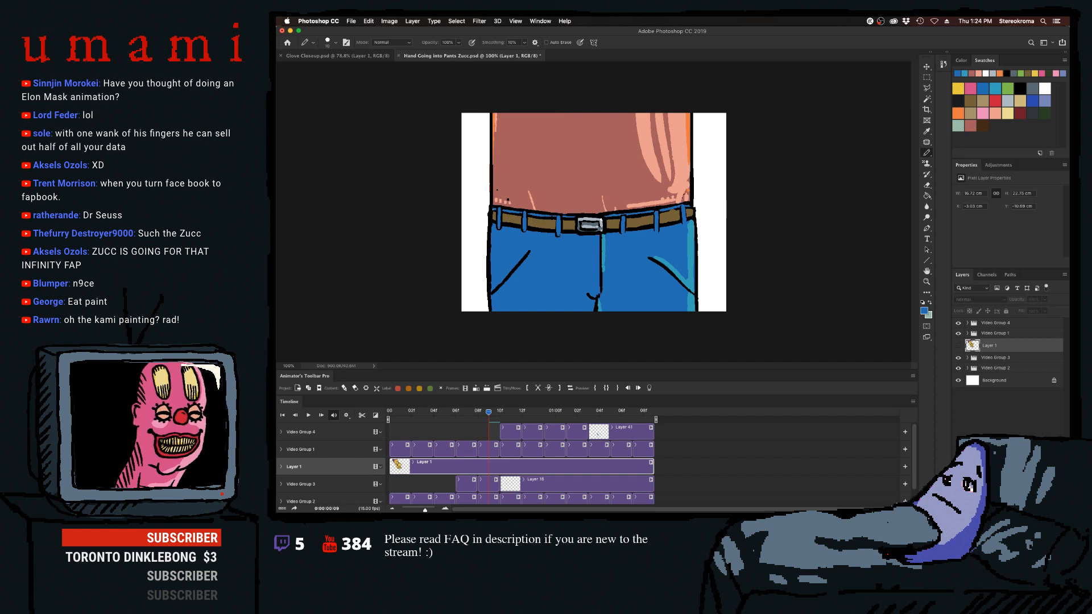
pyautogui.press('Delete')
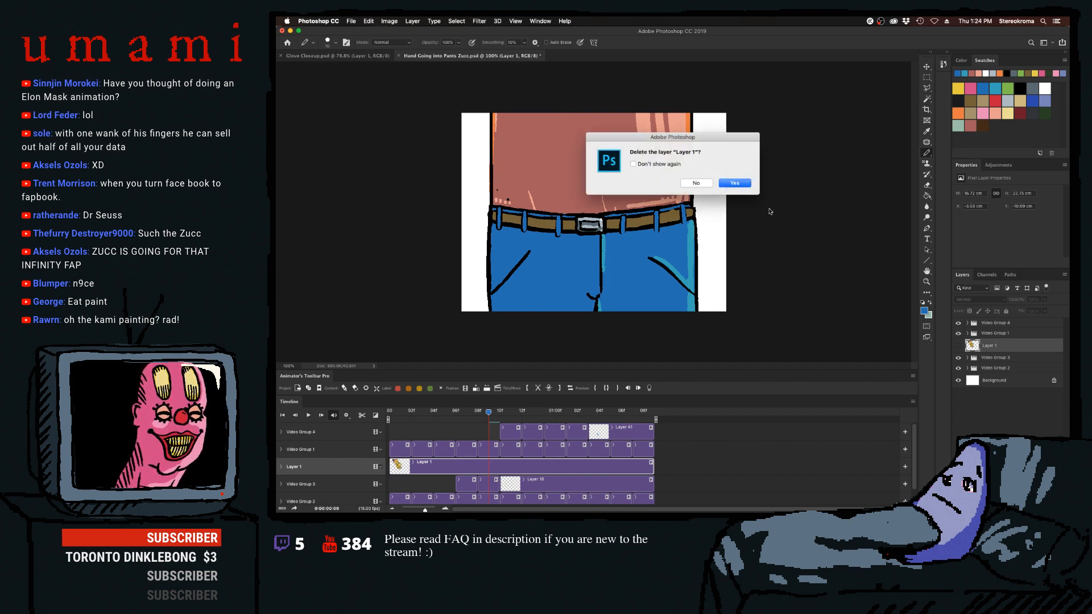
pyautogui.click(739, 195)
# Group Video Group 4 with Video Group 1, and group Video Group 3 with Video Group 2.
pyautogui.keyDown('super'); pyautogui.click(988, 343); pyautogui.keyUp('super')
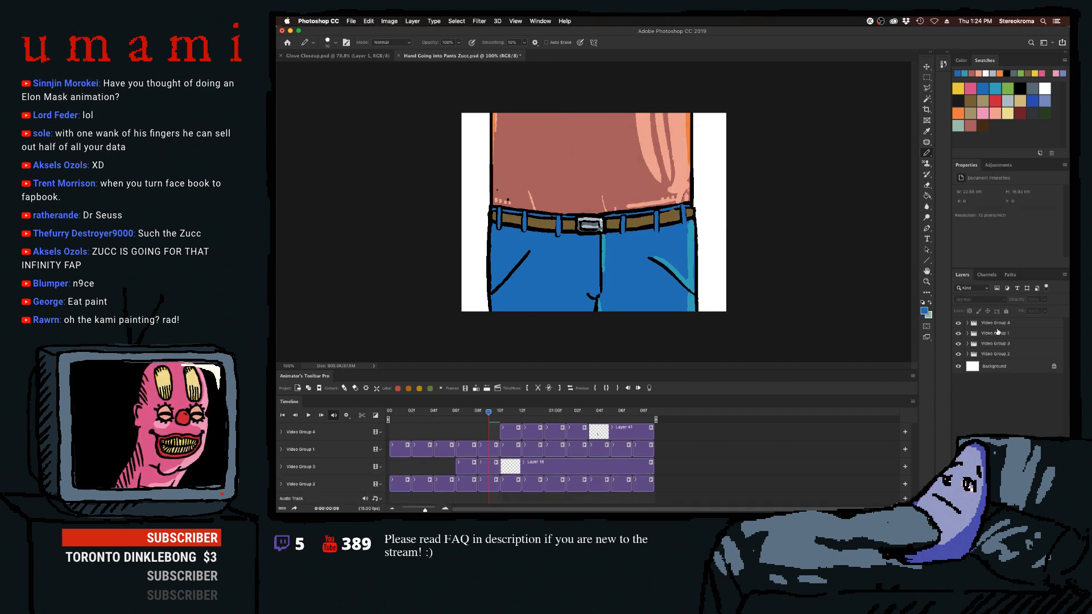
pyautogui.click(995, 324)
pyautogui.keyDown('shift'); pyautogui.click(997, 334); pyautogui.keyUp('shift')
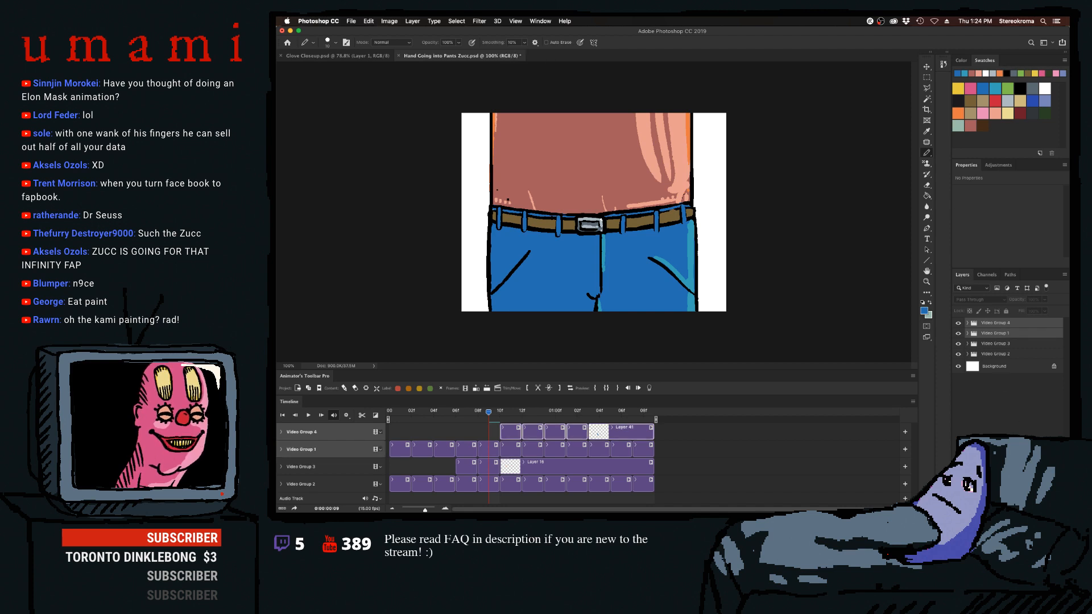
pyautogui.press('super+g')
pyautogui.click(987, 333)
pyautogui.keyDown('shift'); pyautogui.click(994, 343); pyautogui.keyUp('shift')
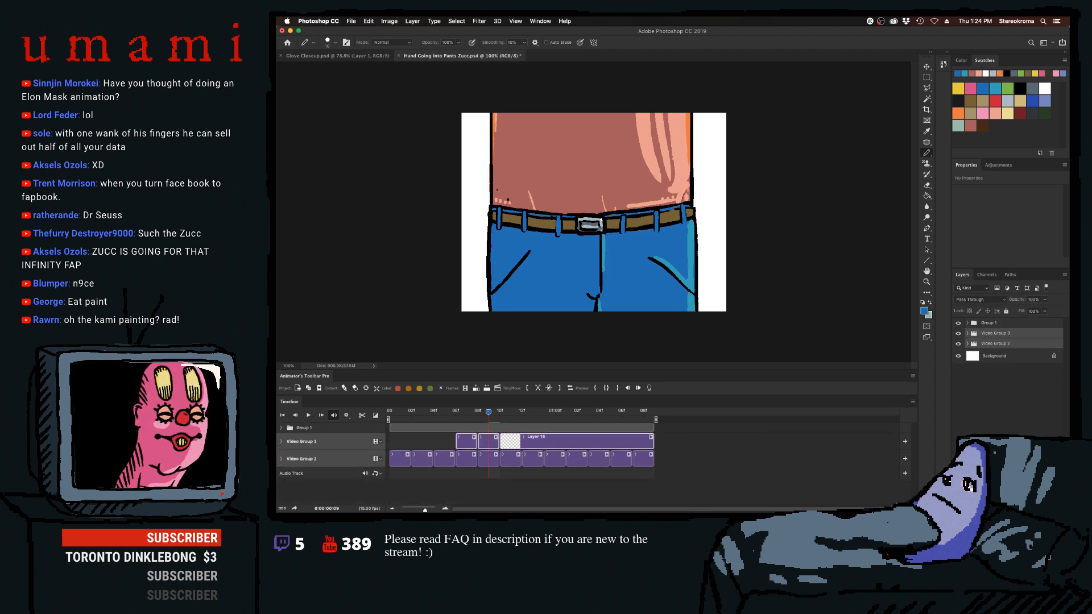
pyautogui.press('super+g')
# Delete the white Background layer so the area around the body is transparent.
pyautogui.click(989, 347)
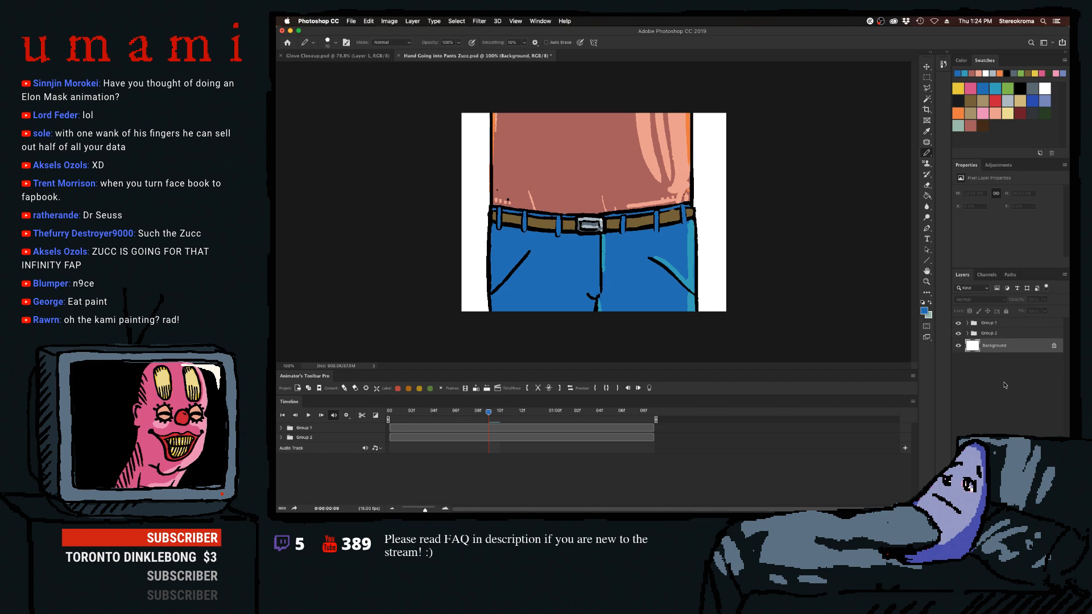
pyautogui.press('Delete')
pyautogui.press('Return')
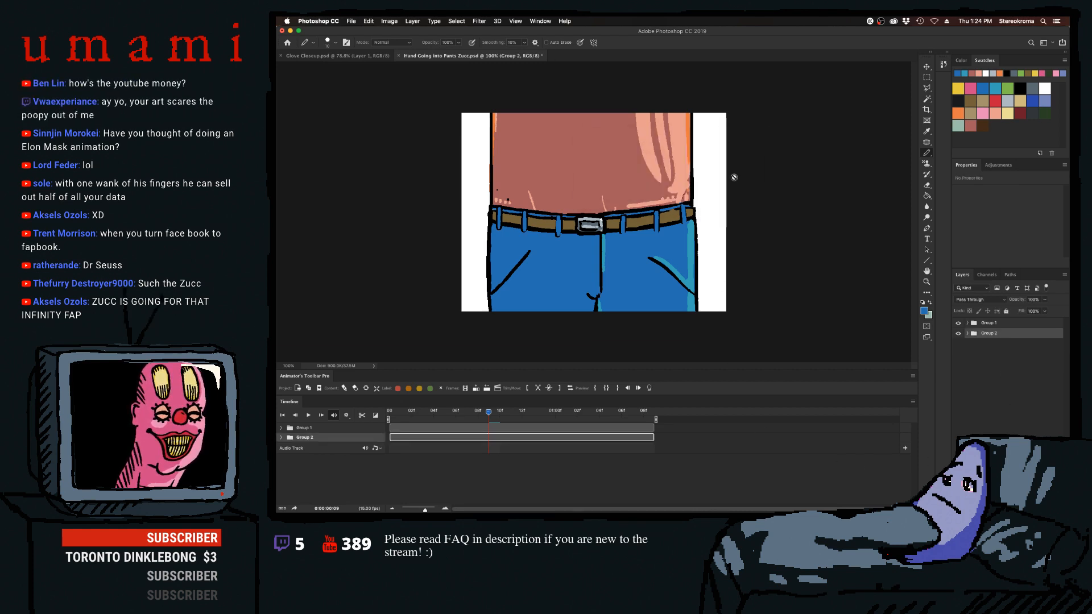
# Transform Group 1 and Group 2 together, nudging the whole figure slightly to the right, and deselect them.
pyautogui.click(988, 326)
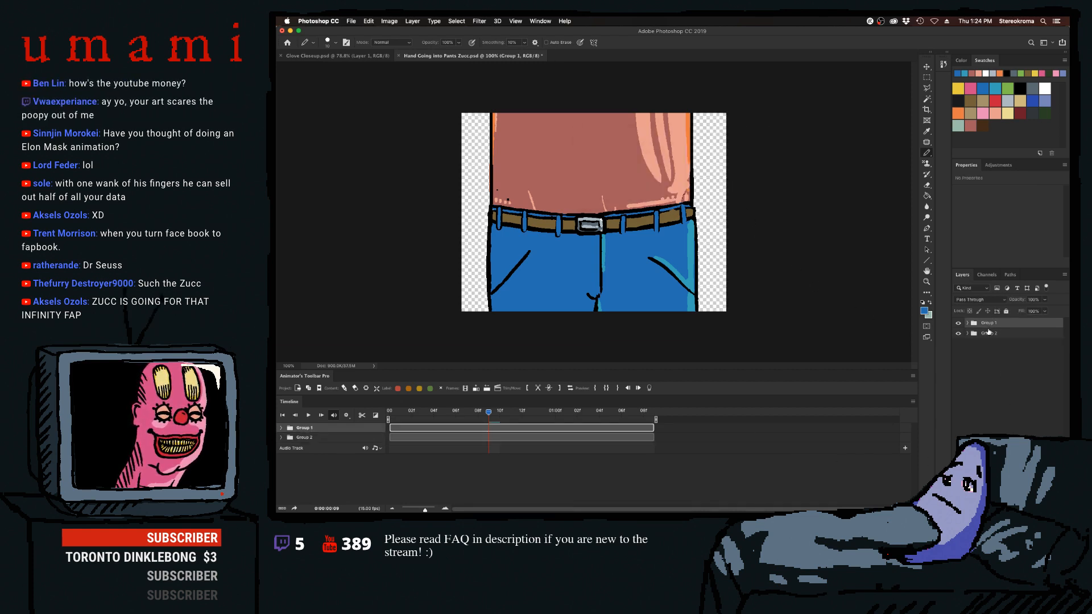
pyautogui.keyDown('shift'); pyautogui.click(988, 334); pyautogui.keyUp('shift')
pyautogui.hotkey('ctrl', 't')
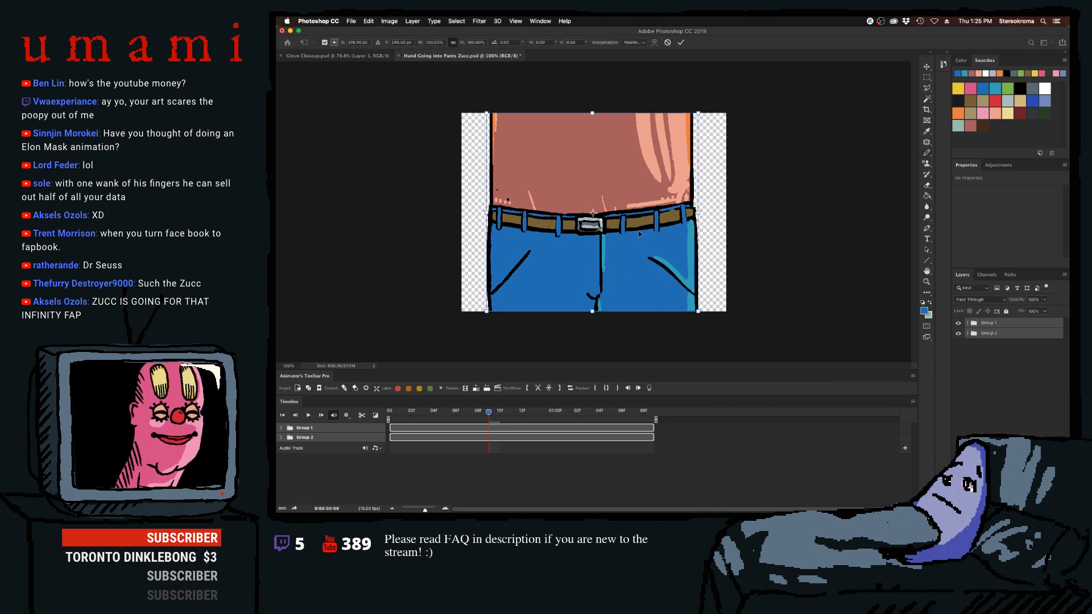
pyautogui.moveTo(636, 239); pyautogui.dragTo(660, 231)
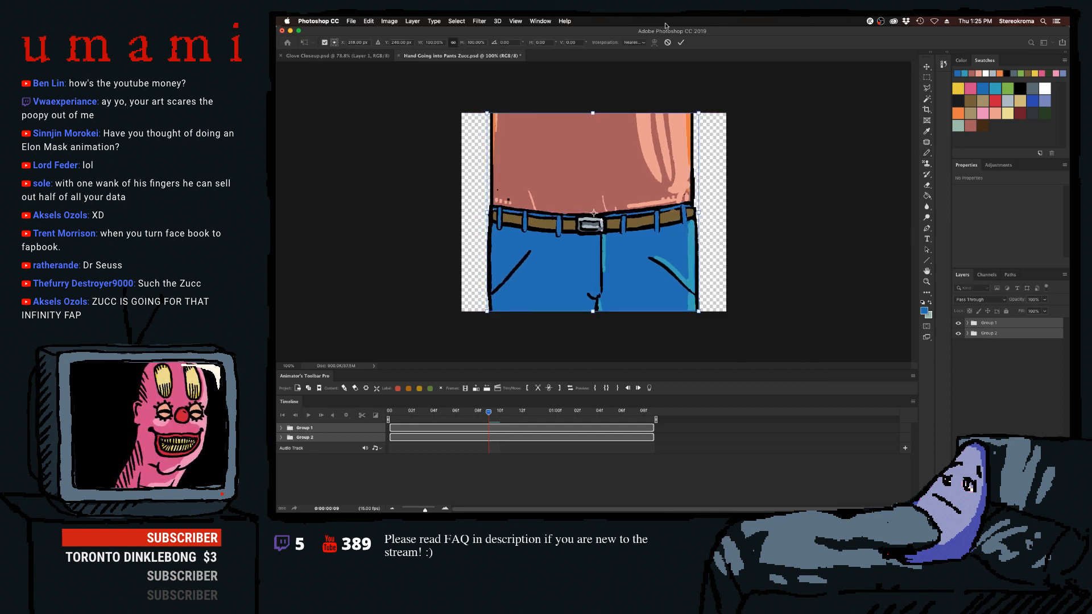
pyautogui.click(680, 42)
pyautogui.press('m')
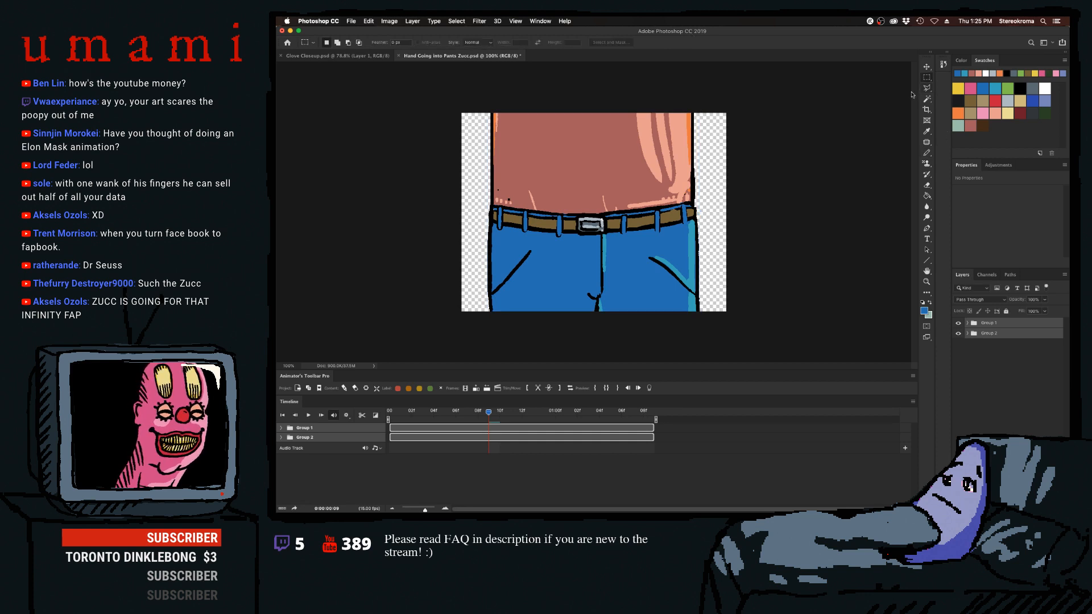
pyautogui.click(979, 363)
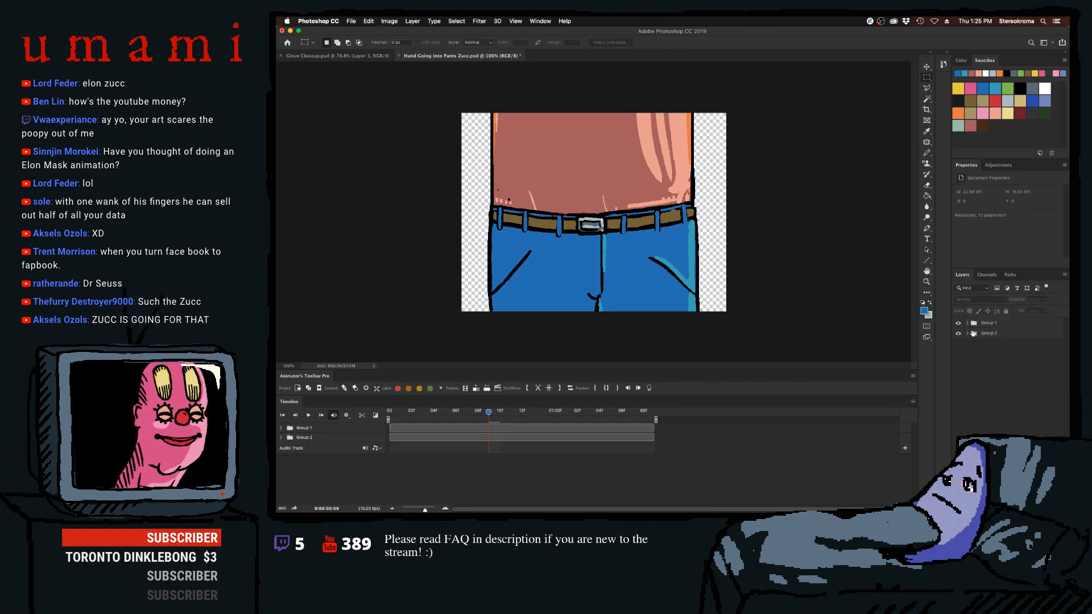
# Rename Group 1 as Pants and Group 2 as Shirt.
pyautogui.doubleClick(993, 323)
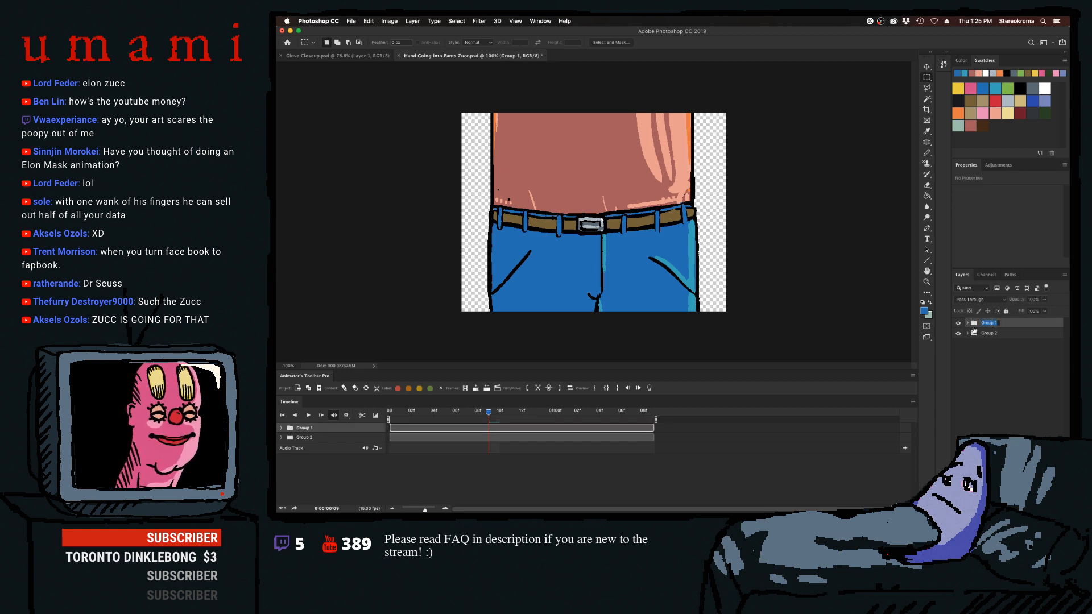
pyautogui.write('Fi')
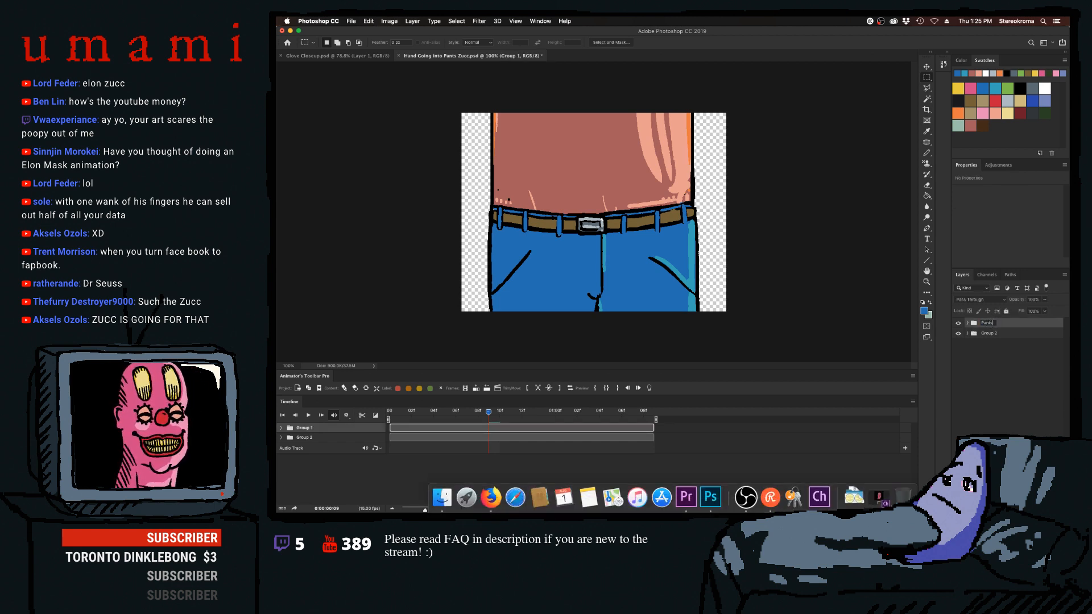
pyautogui.press('Return')
pyautogui.doubleClick(995, 334)
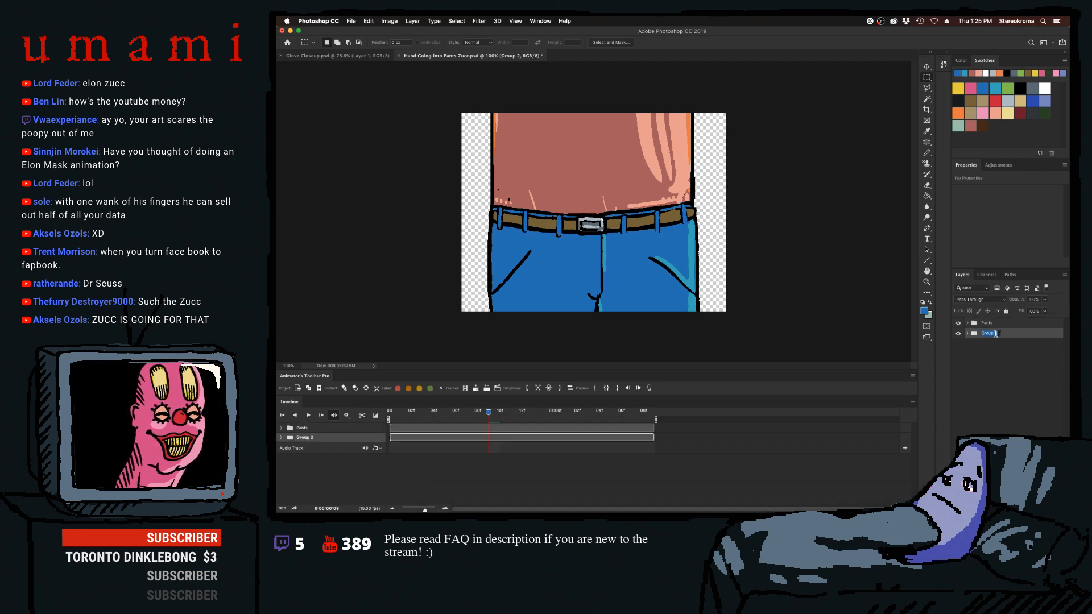
pyautogui.write('Shirt')
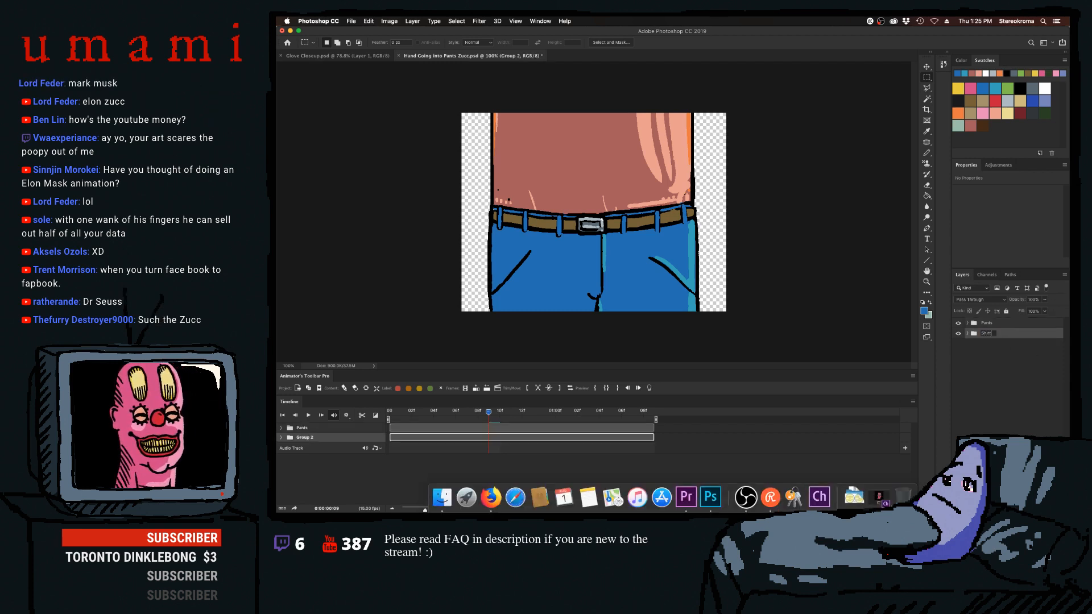
pyautogui.press('Return')
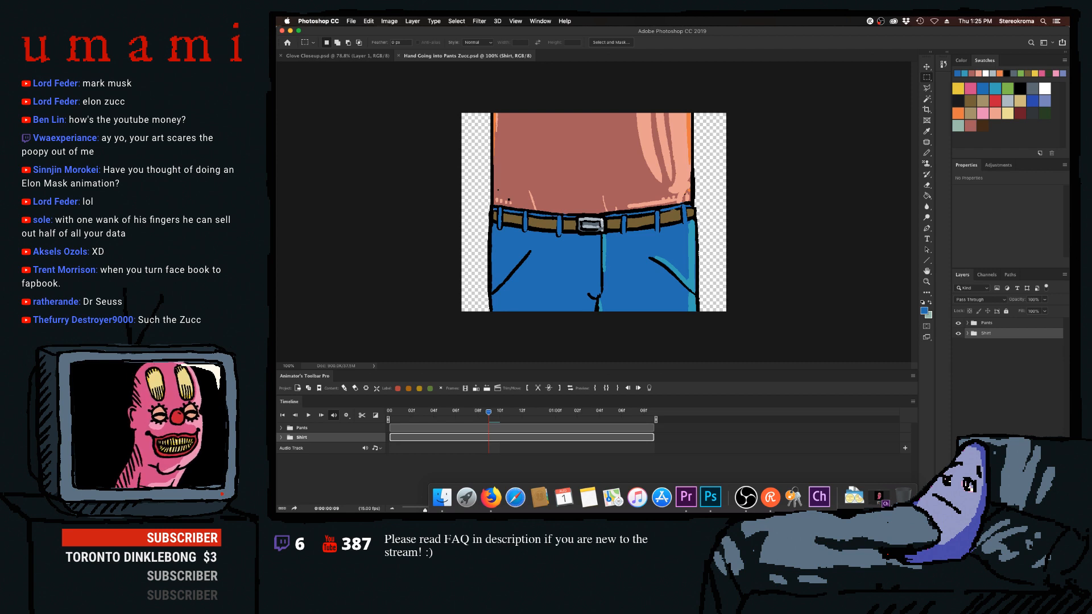
# Find and launch After Effects, and switch back to Photoshop.
pyautogui.press('super+space')
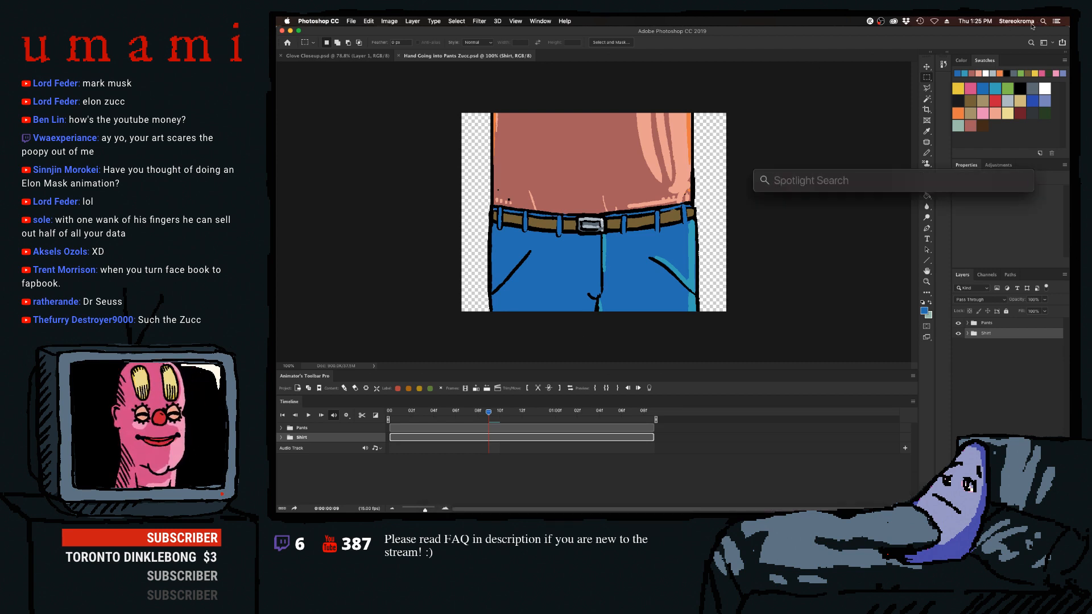
pyautogui.write('after')
pyautogui.press('Return')
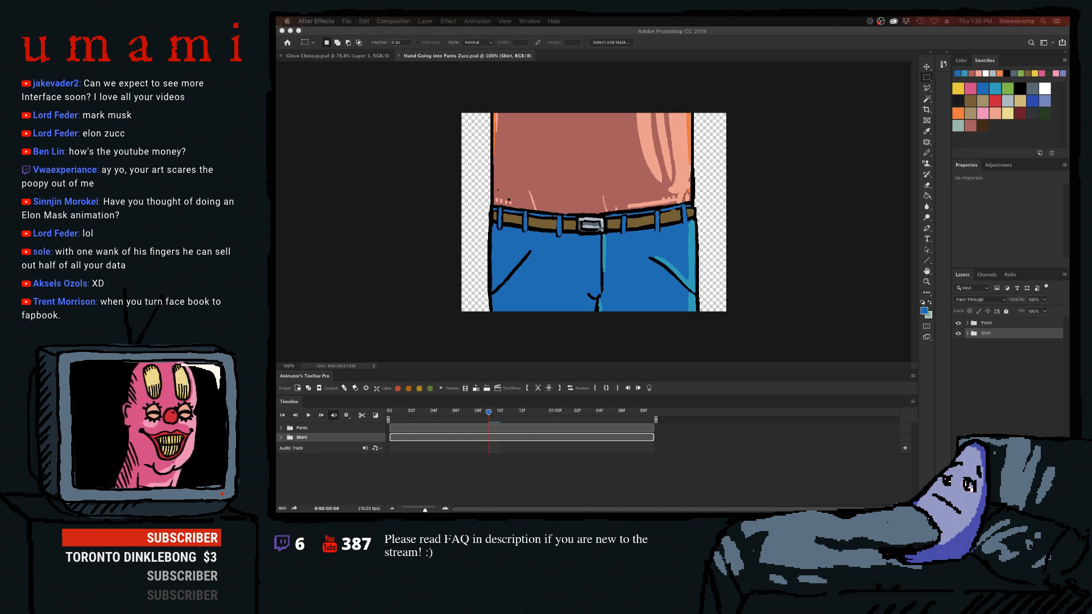
pyautogui.click(431, 30)
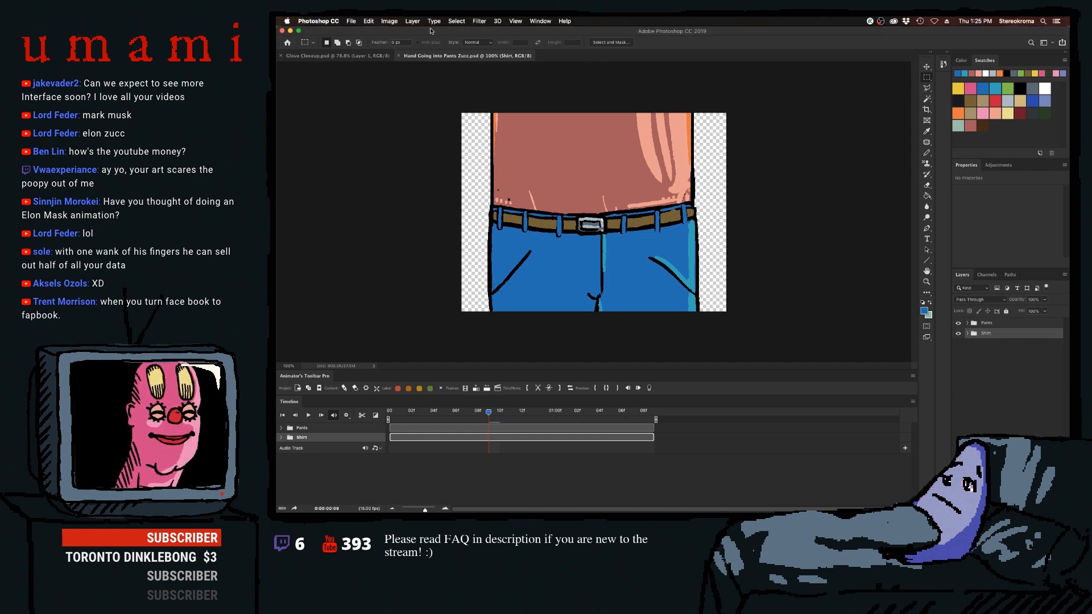
pyautogui.click(355, 20)
pyautogui.click(354, 20)
pyautogui.click(354, 21)
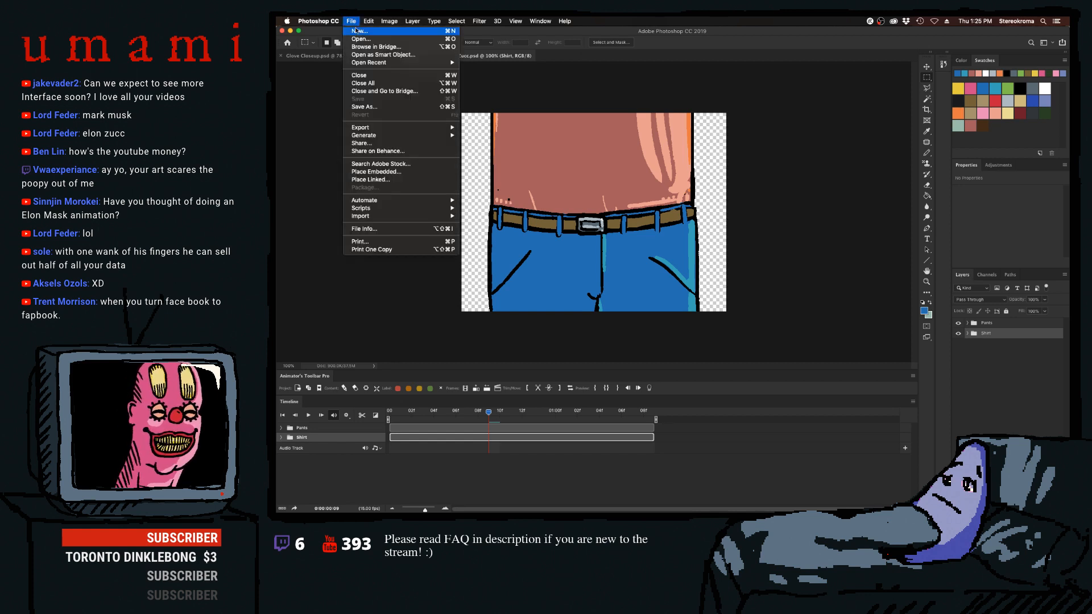
pyautogui.press('Escape')
# Switch to After Effects, dismiss the disk cache warning and close the Home screen.
pyautogui.moveTo(762, 490)
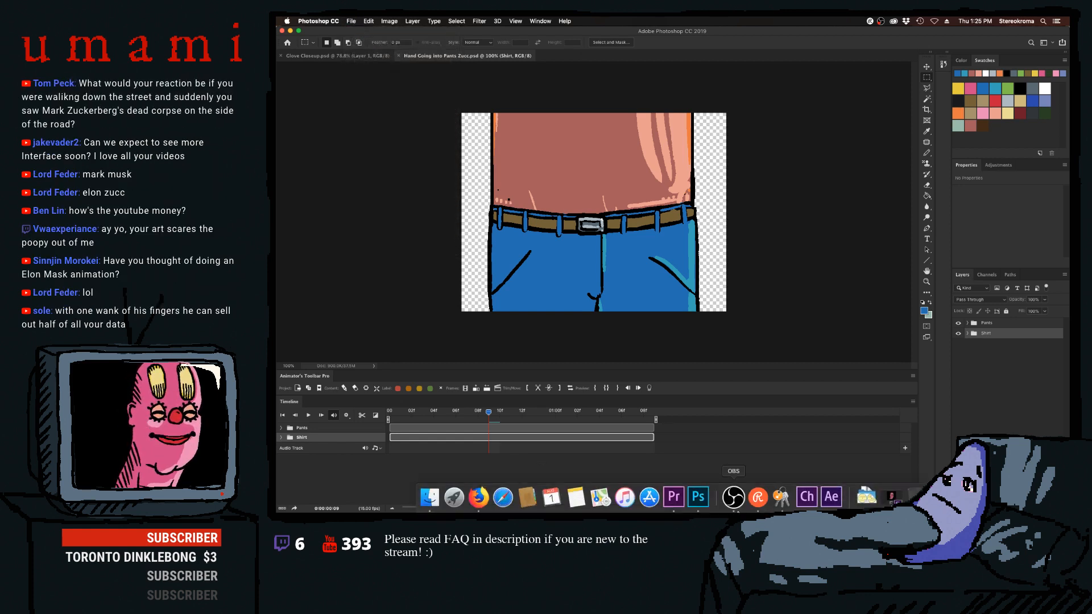
pyautogui.click(831, 497)
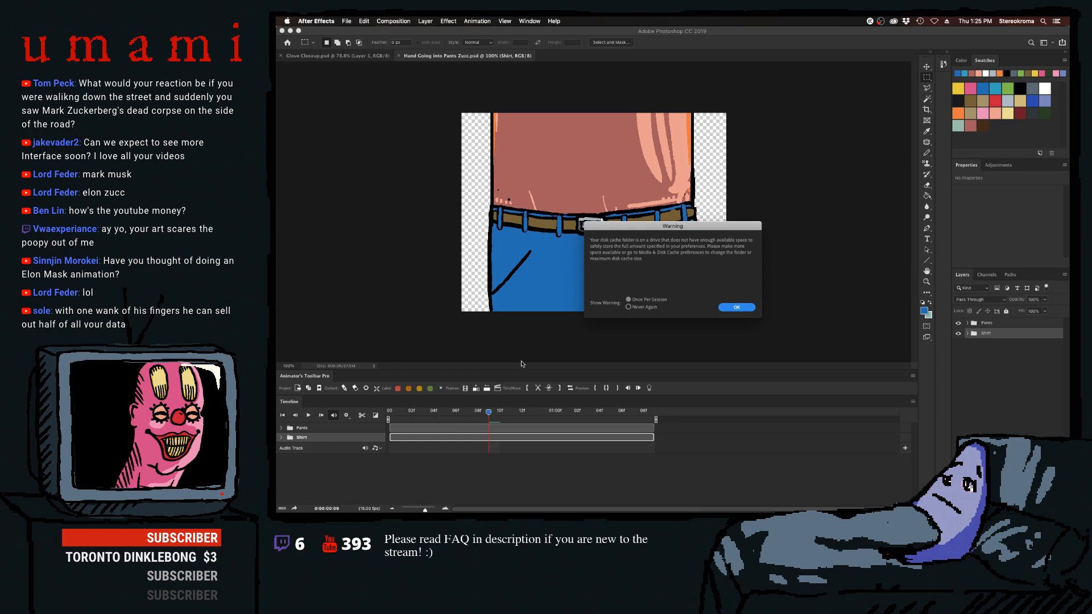
pyautogui.click(736, 307)
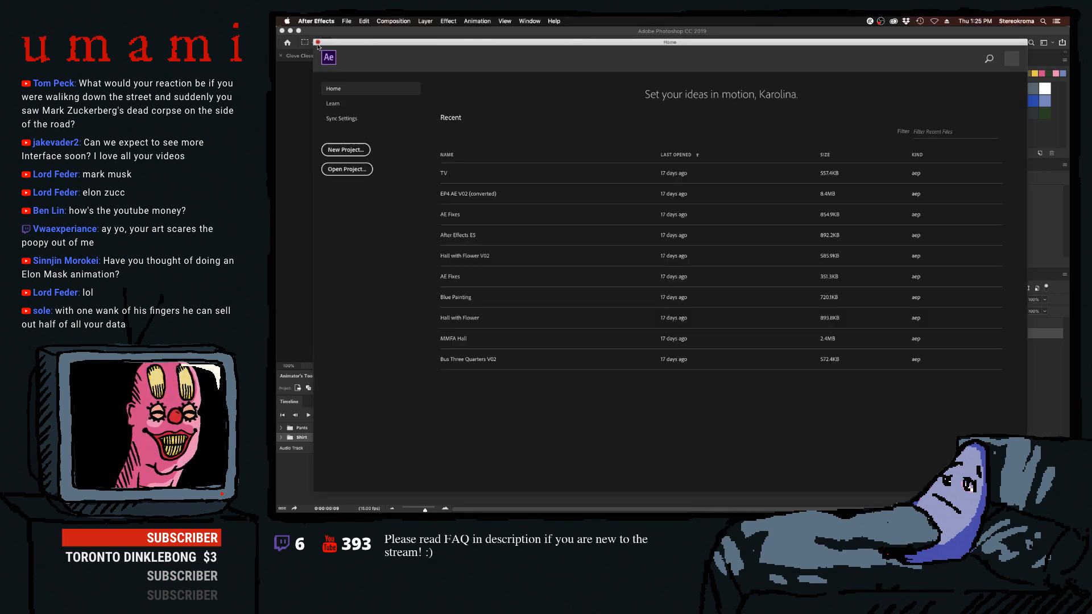
pyautogui.click(318, 42)
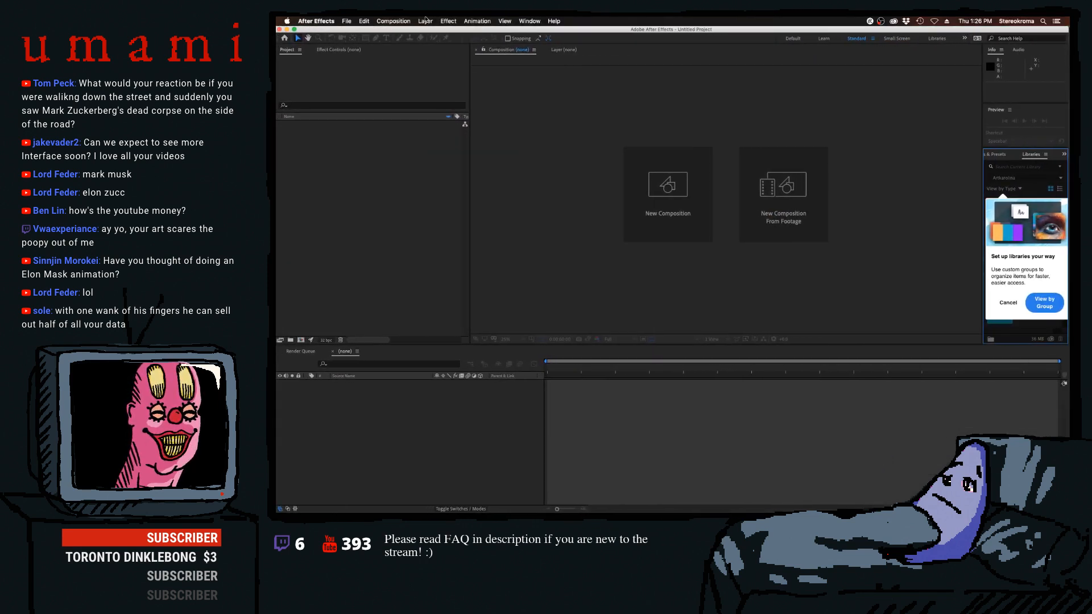
# Purge the disk cache and confirm the deletion of its files.
pyautogui.click(393, 21)
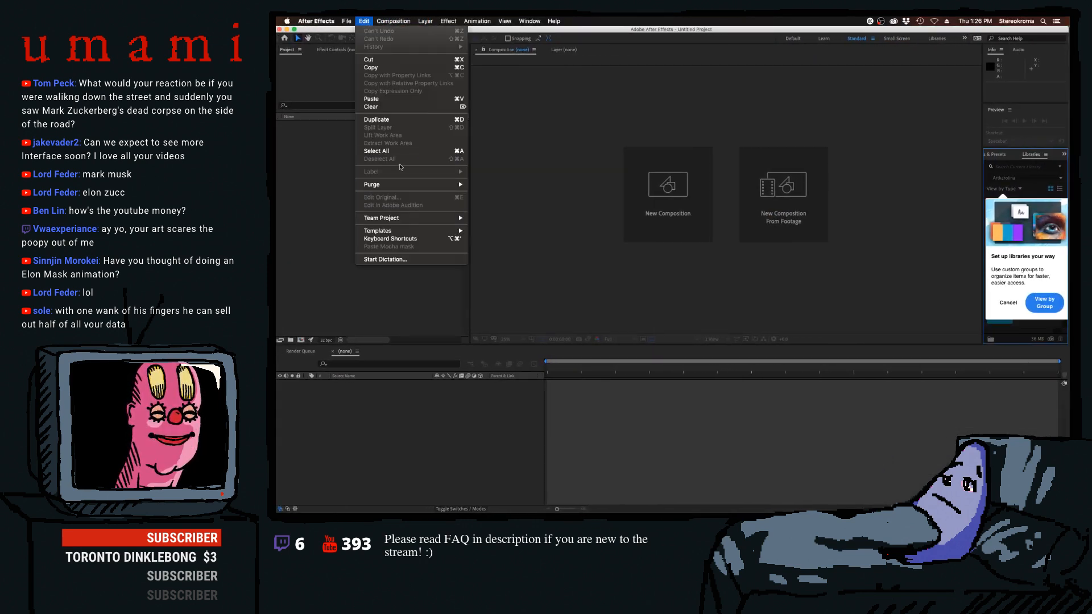
pyautogui.moveTo(401, 184)
pyautogui.click(515, 184)
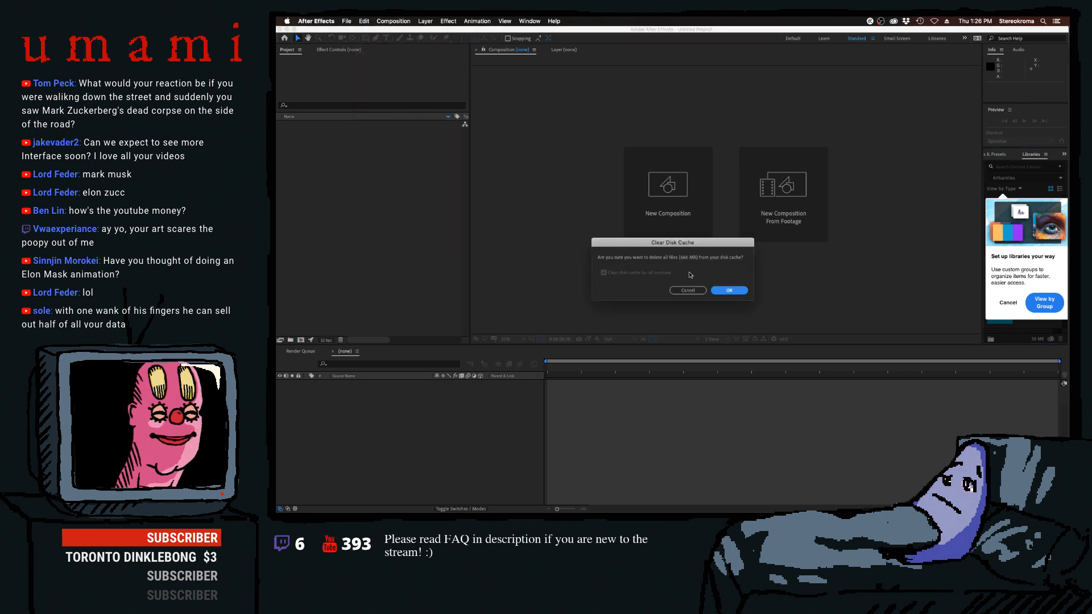
pyautogui.click(729, 290)
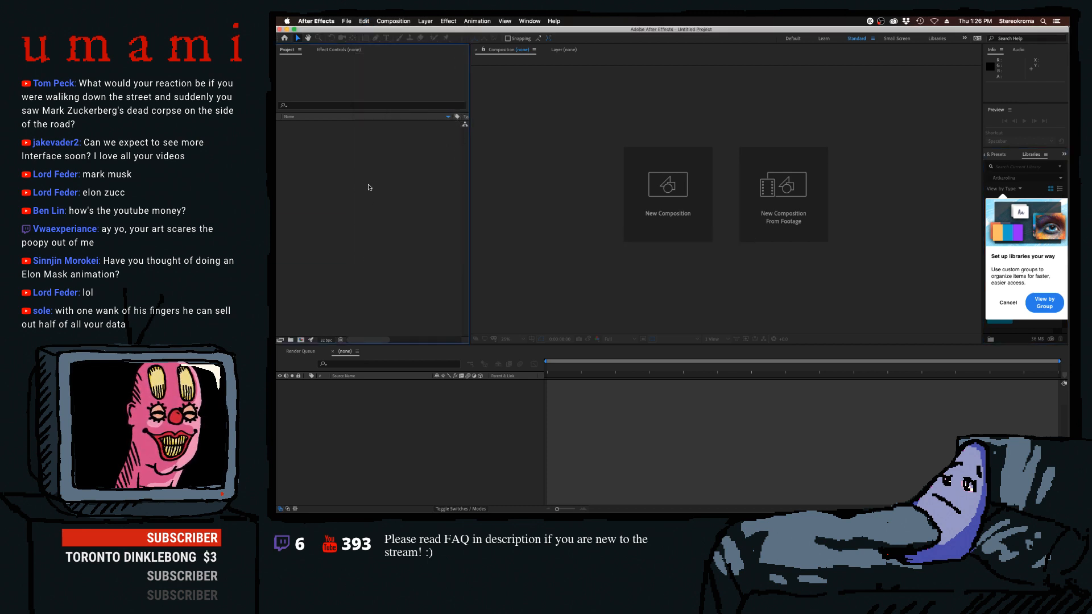
# Import Glove Closeup.psd from the VR and Mark Zuckerberg folder as a composition with editable layer styles.
pyautogui.doubleClick(370, 191)
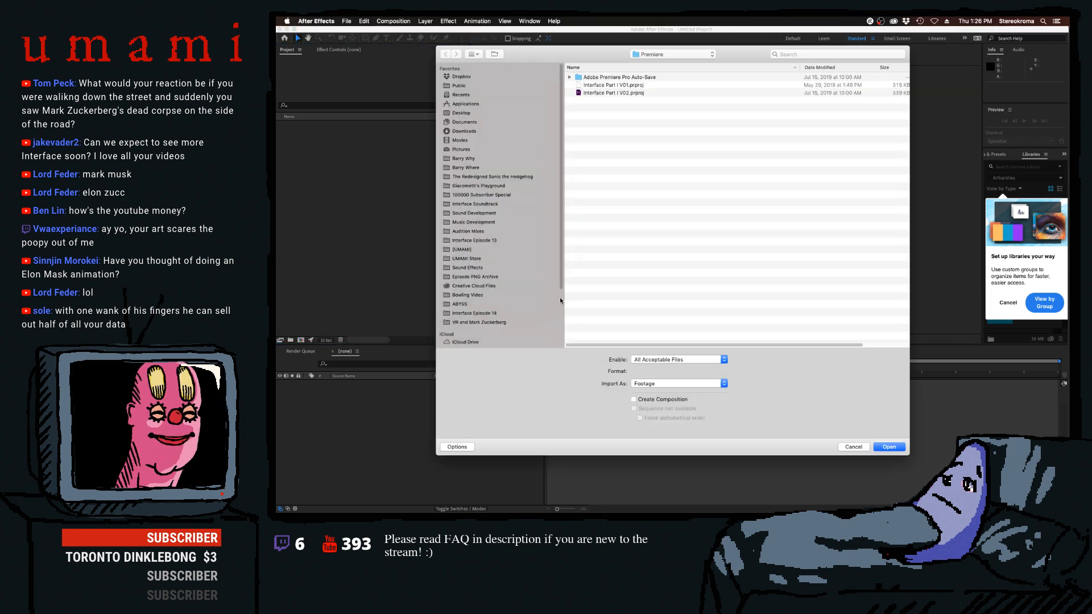
pyautogui.scroll(-2, 560, 301)
pyautogui.click(479, 289)
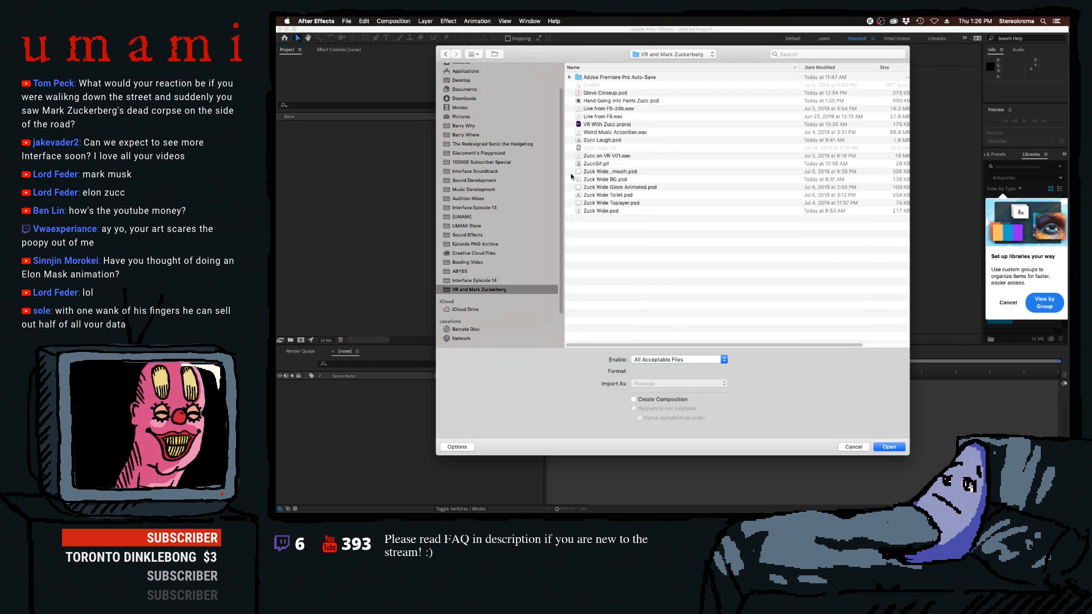
pyautogui.click(587, 157)
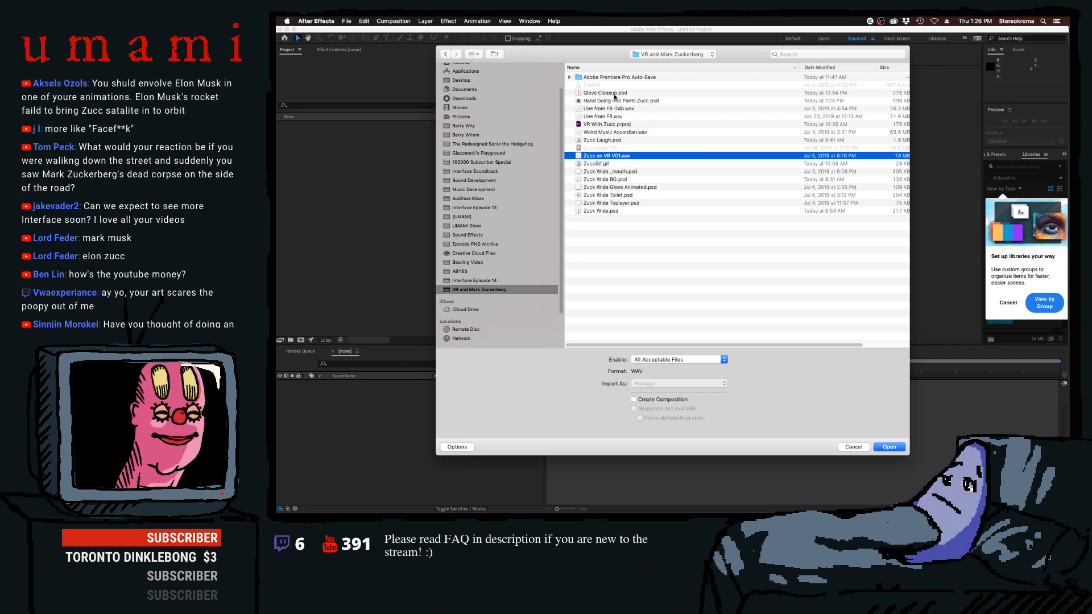
pyautogui.click(612, 95)
pyautogui.press('space')
pyautogui.press('space')
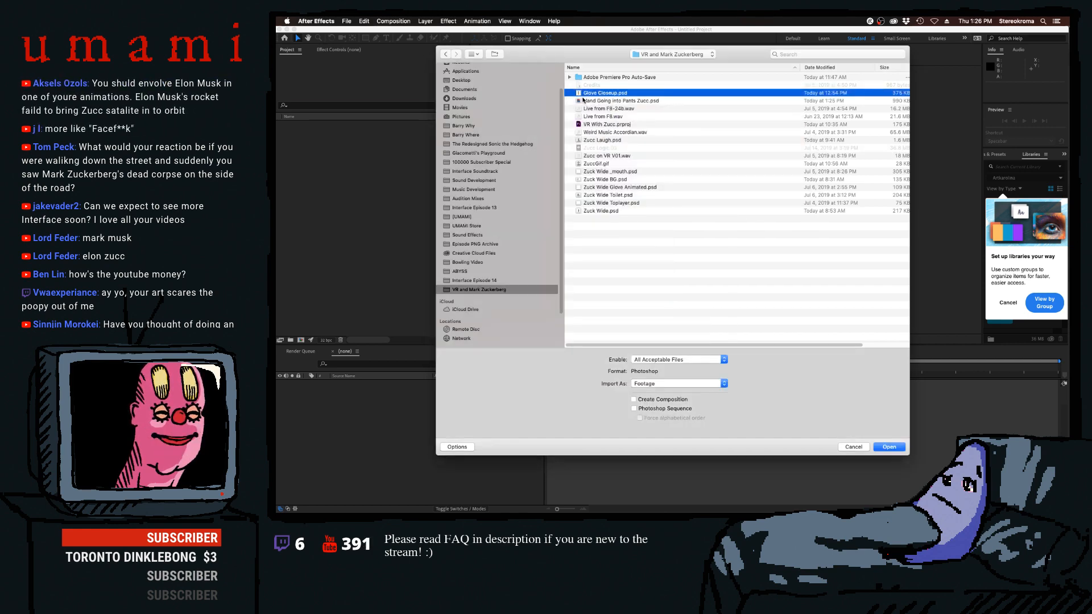
pyautogui.doubleClick(584, 95)
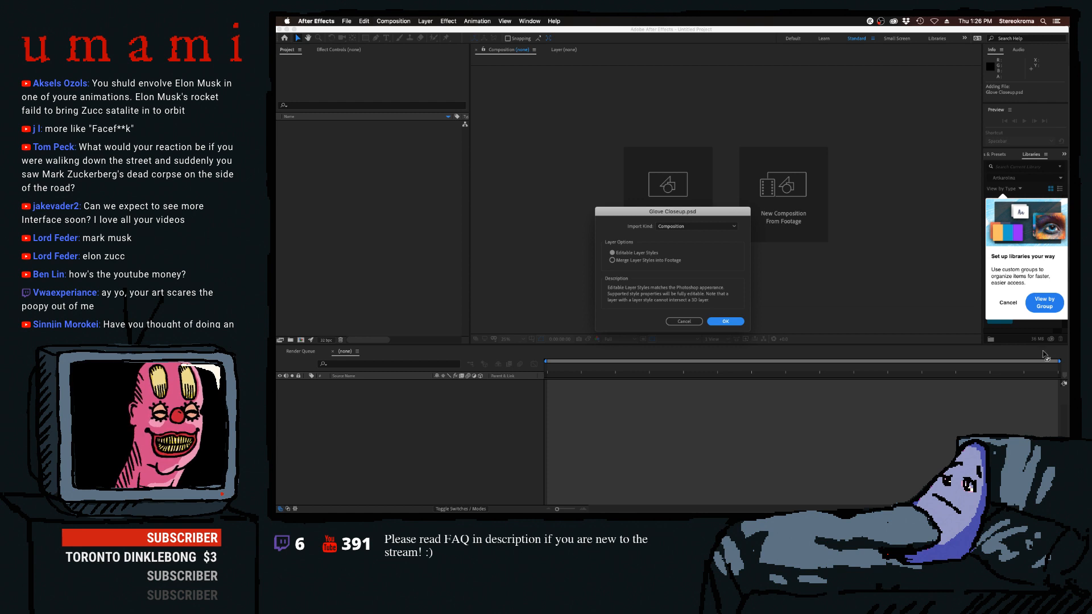
pyautogui.click(725, 320)
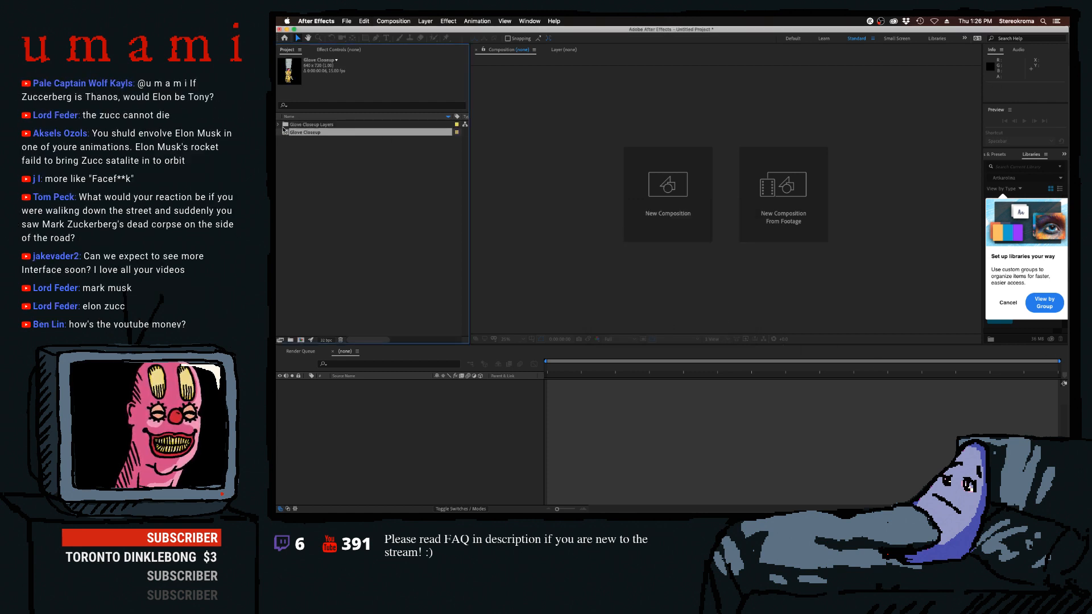
# Delete the imported Glove Closeup composition and its layers folder from the project.
pyautogui.keyDown('shift'); pyautogui.click(286, 125); pyautogui.keyUp('shift')
pyautogui.press('Delete')
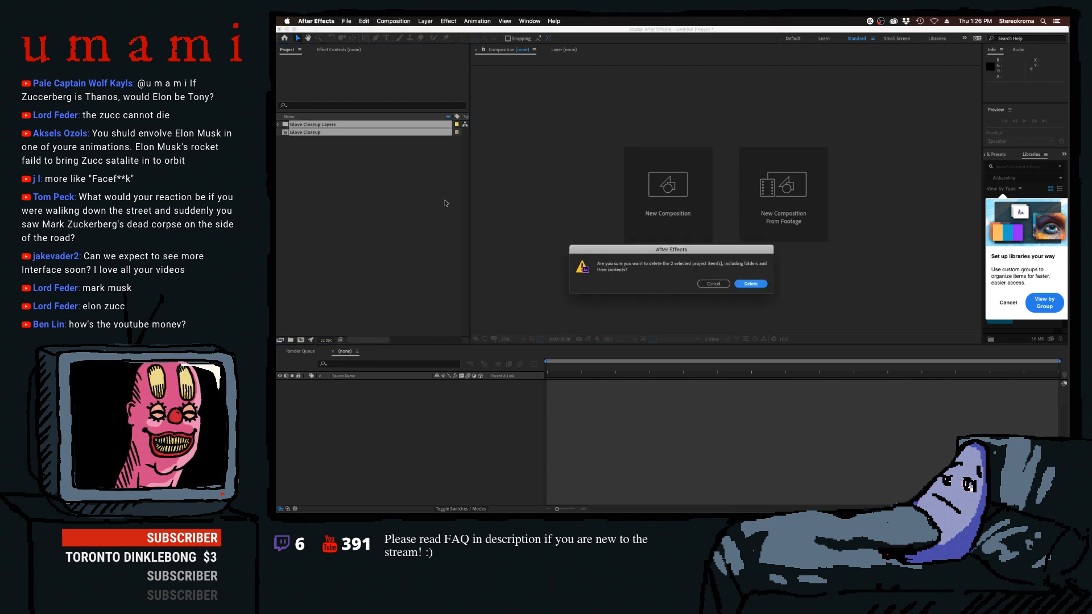
pyautogui.click(750, 283)
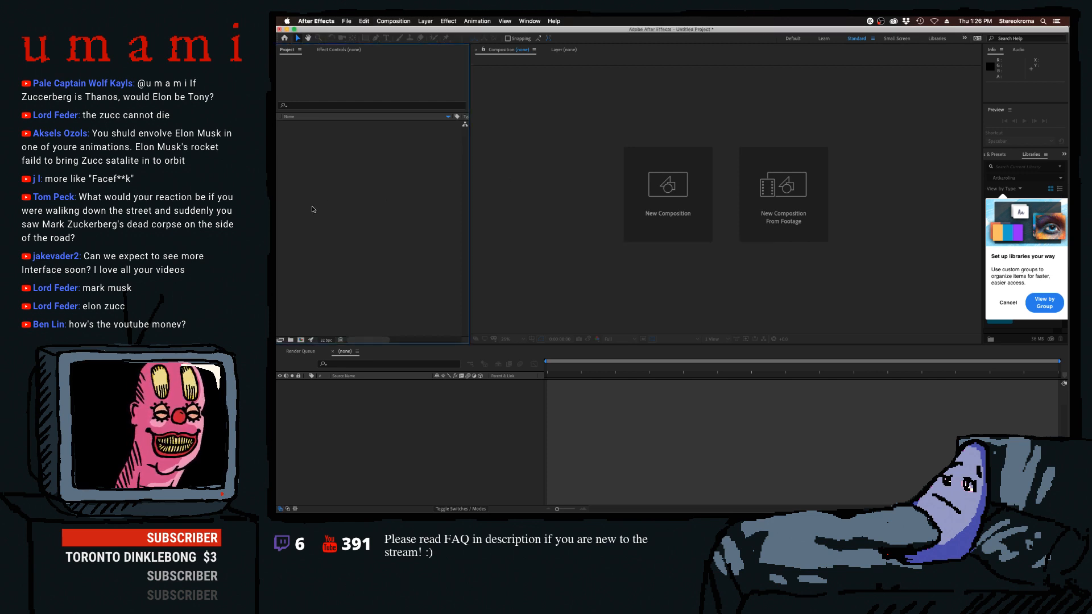
# Import Zuck Wide Glove Animated.psd as footage and create a composition from it.
pyautogui.doubleClick(334, 199)
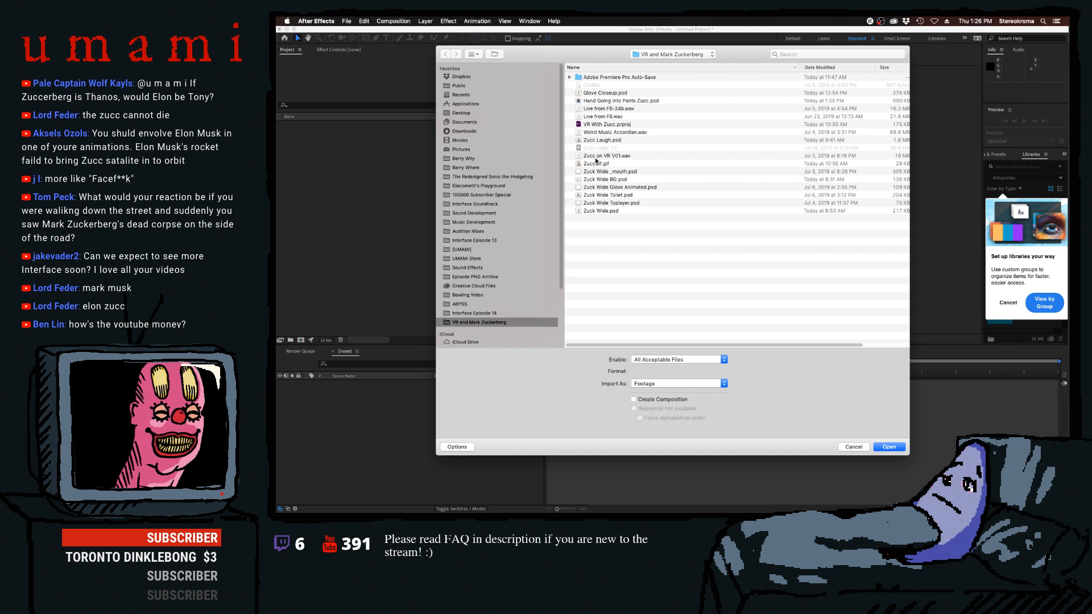
pyautogui.click(602, 170)
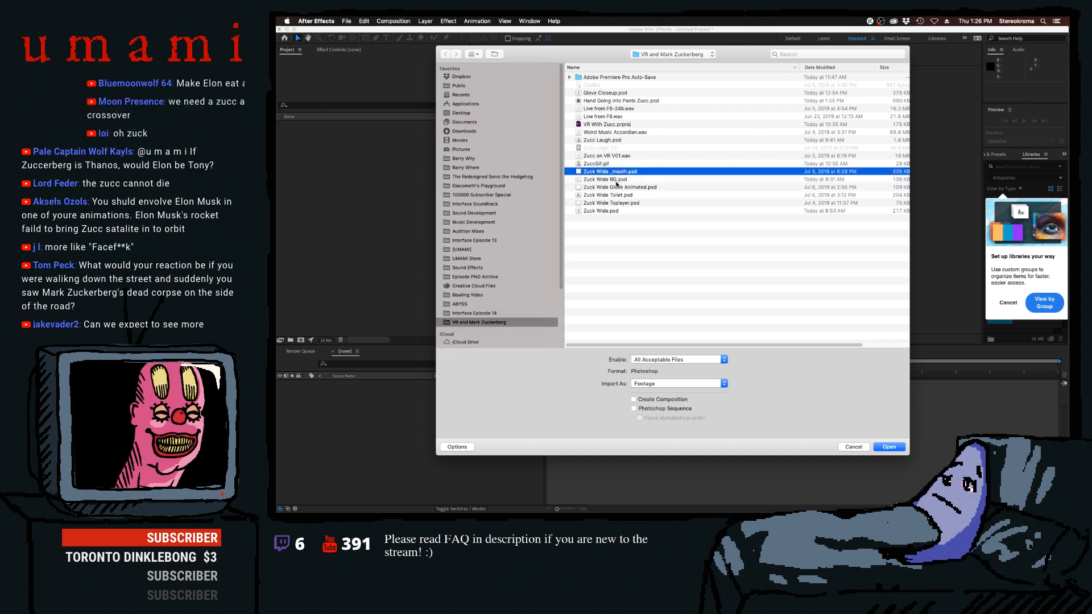
pyautogui.click(614, 179)
pyautogui.click(618, 187)
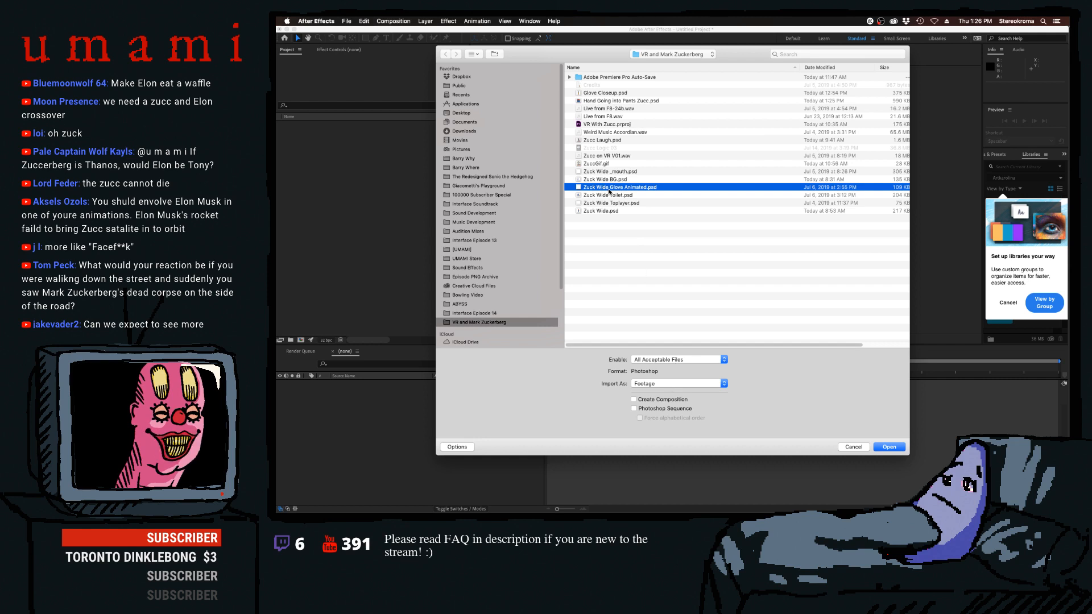
pyautogui.doubleClick(608, 189)
pyautogui.click(686, 227)
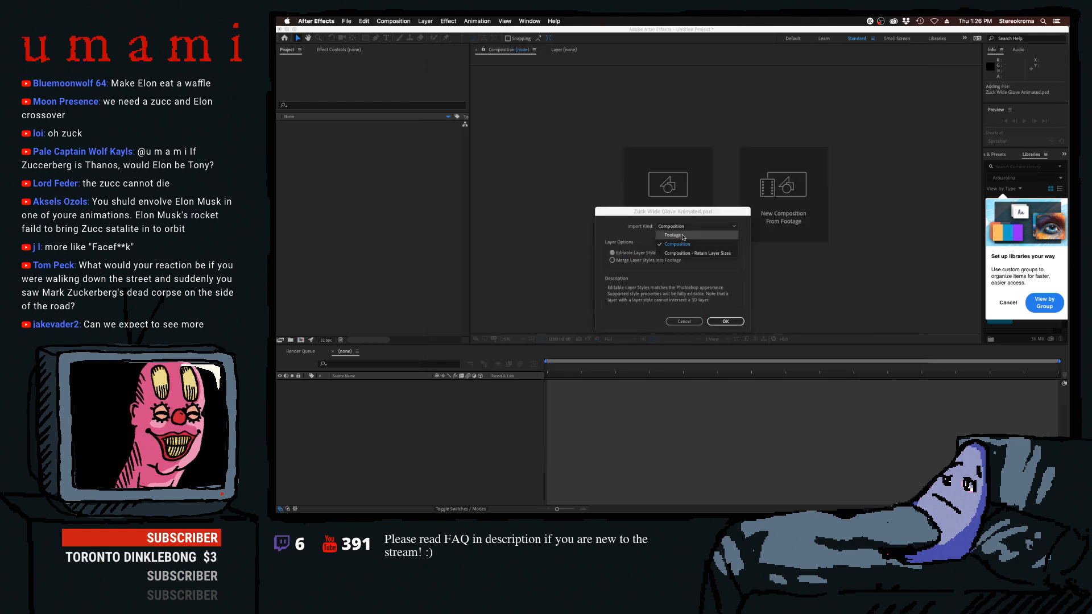
pyautogui.click(684, 238)
pyautogui.click(720, 320)
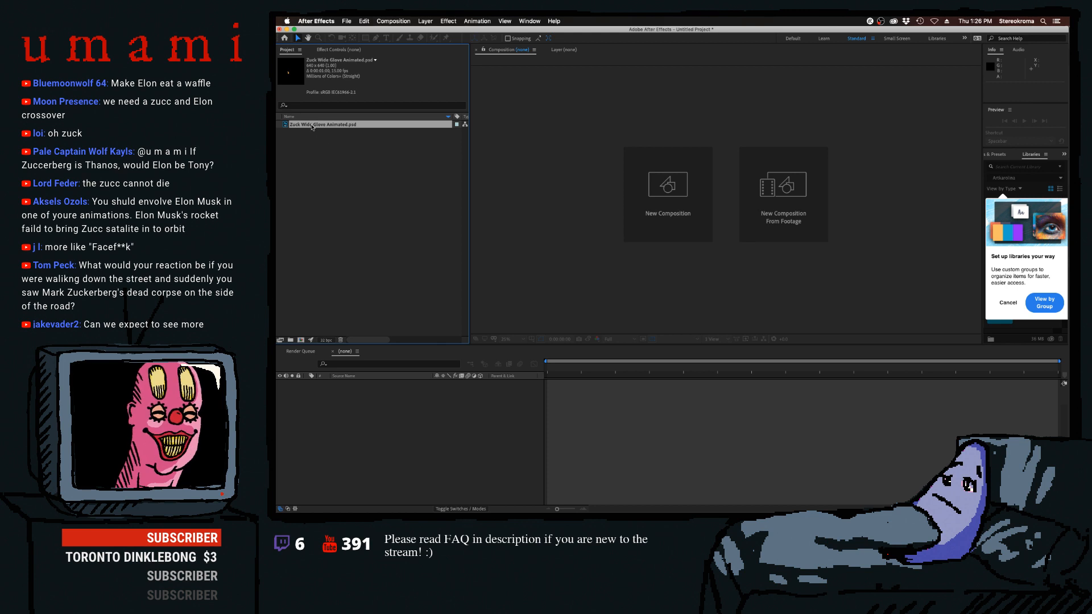
pyautogui.moveTo(311, 126); pyautogui.dragTo(301, 340)
pyautogui.scroll(3, 686, 215)
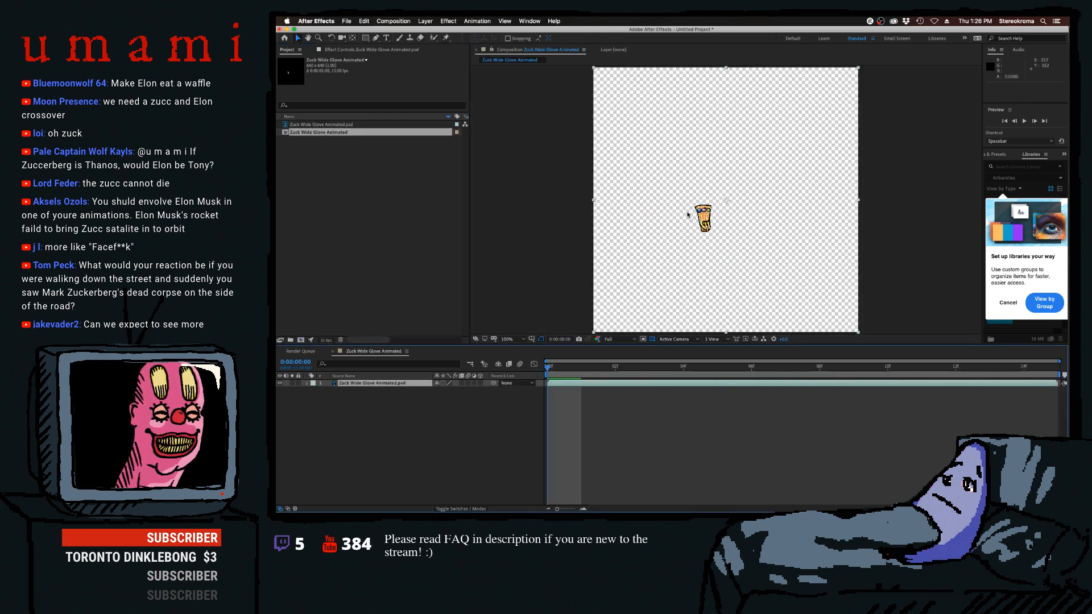
# Delete the Zuck Wide Glove Animated footage and its composition from the project.
pyautogui.press('super+a')
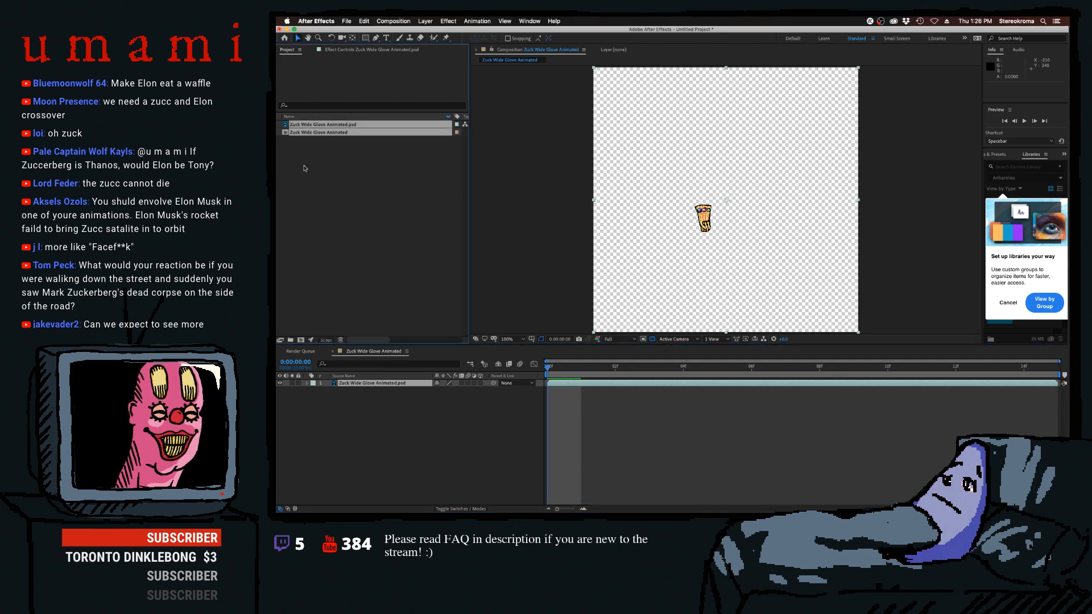
pyautogui.press('BackSpace')
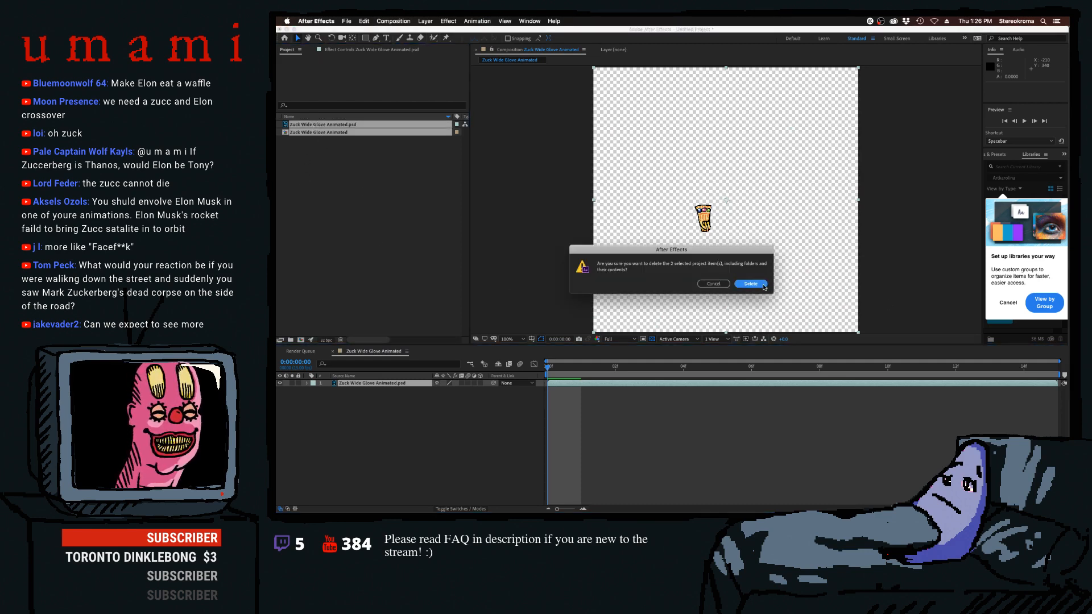
pyautogui.click(764, 286)
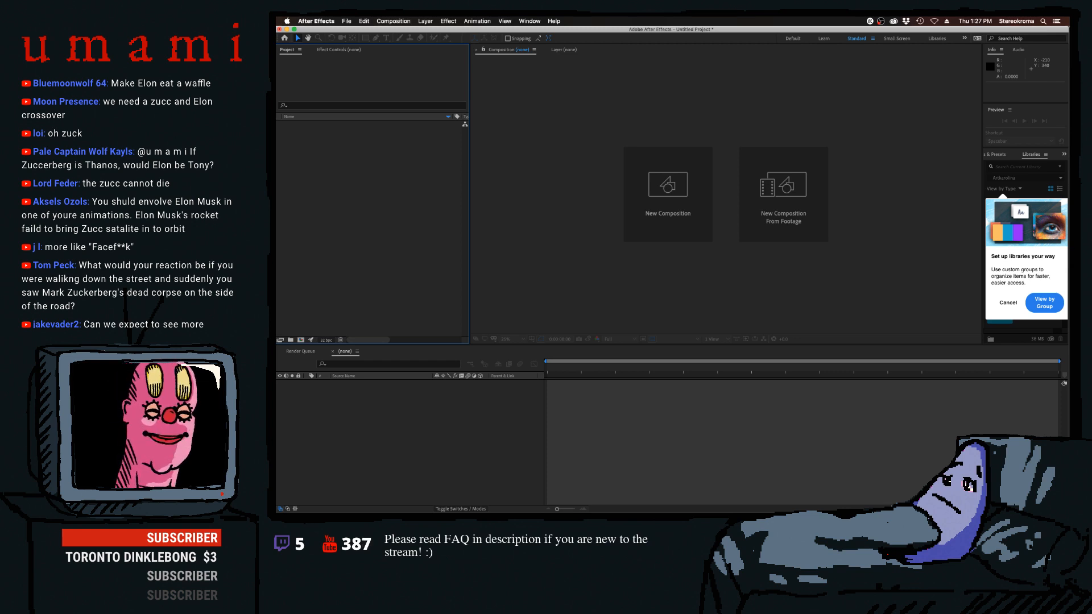
# Import Glove Closeup.psd as footage with merged layers and create a composition from it.
pyautogui.doubleClick(332, 168)
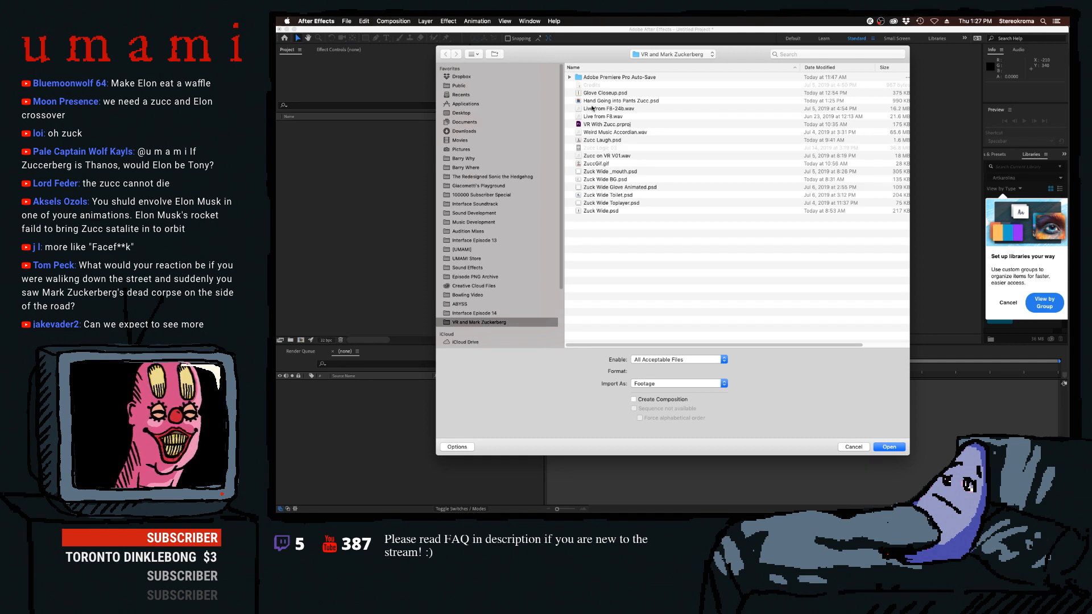
pyautogui.click(597, 93)
pyautogui.doubleClick(597, 94)
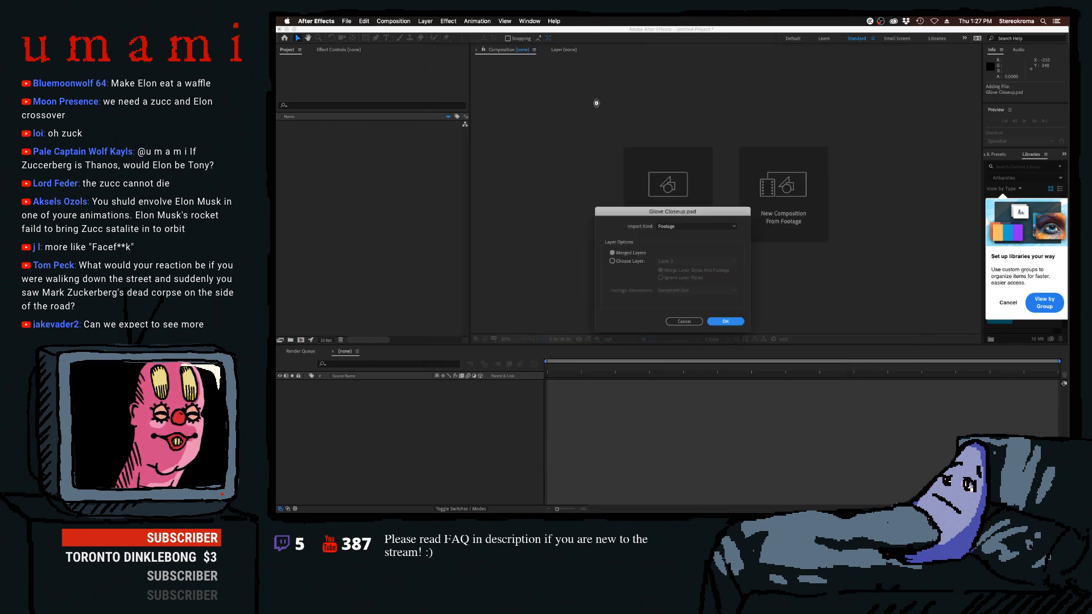
pyautogui.click(724, 321)
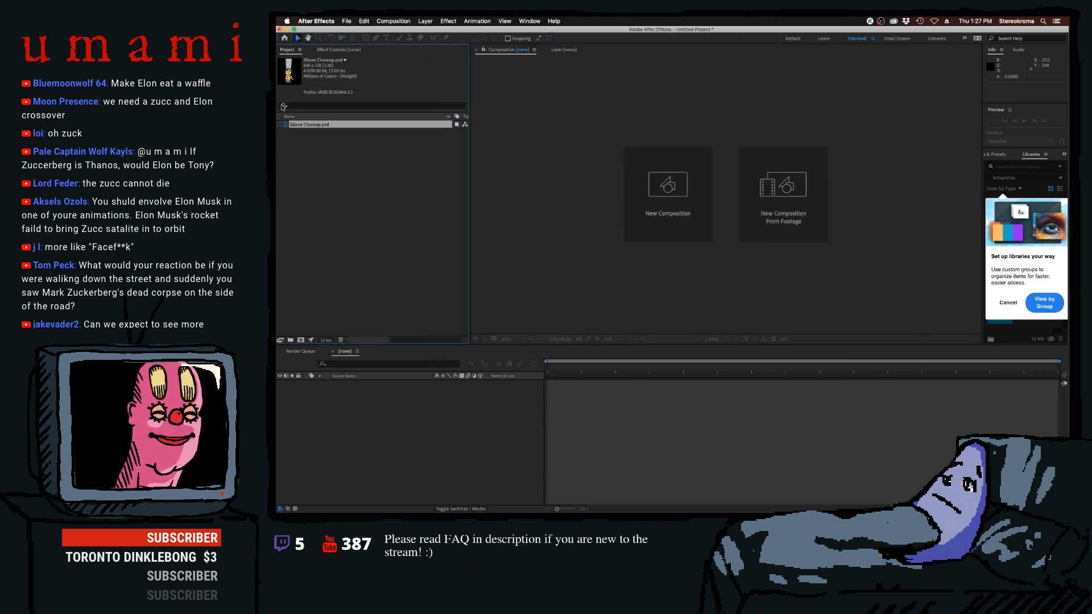
pyautogui.moveTo(324, 351); pyautogui.dragTo(300, 340)
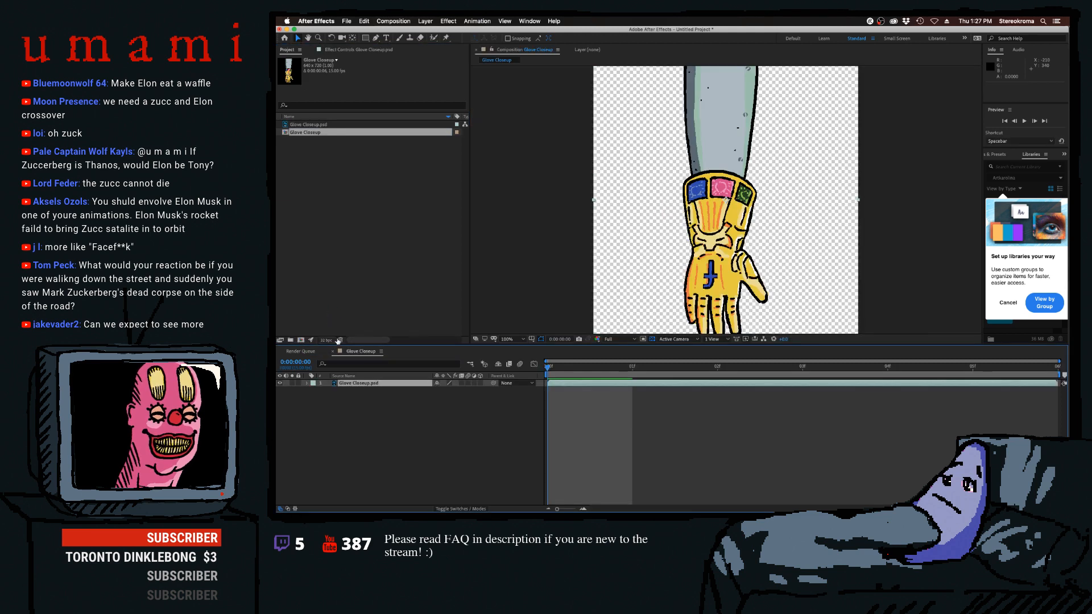
# Resize the Glove Closeup composition to 640 x 480 and move the glove layer up to about position 314, 50.
pyautogui.rightClick(307, 133)
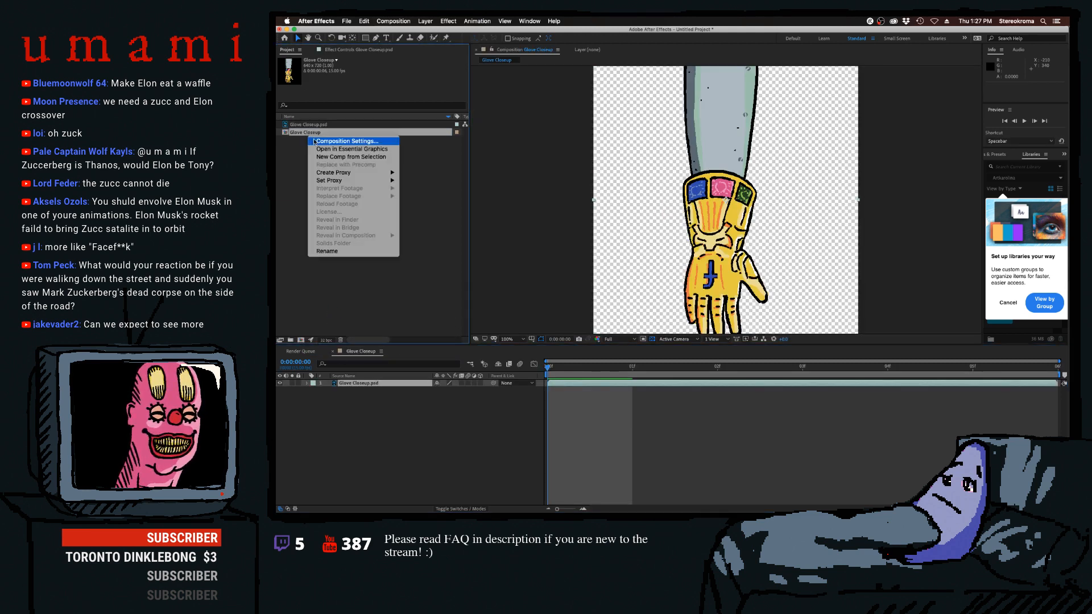
pyautogui.click(319, 141)
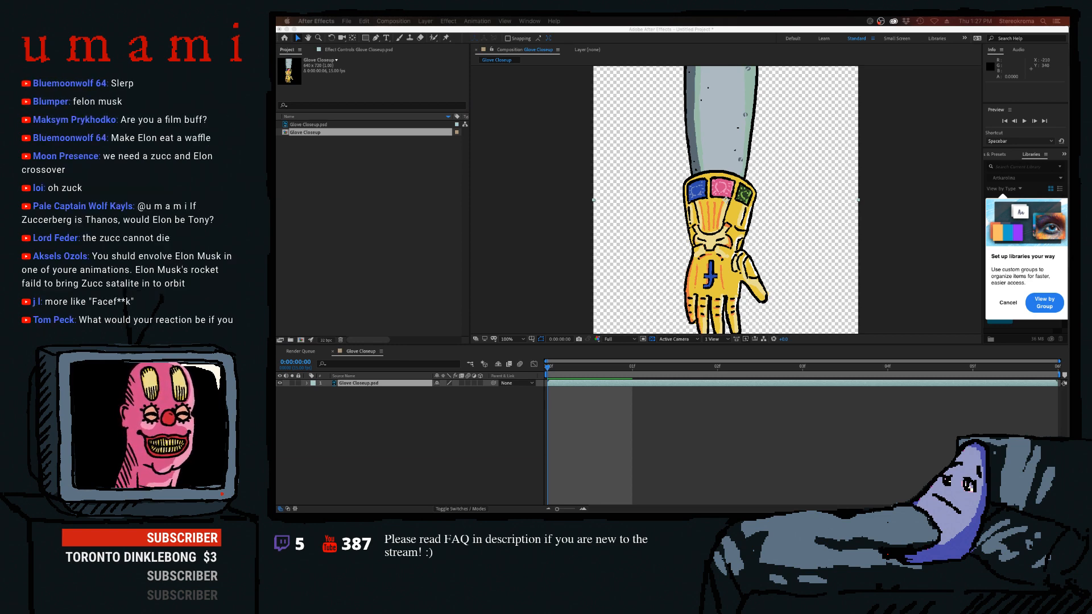
pyautogui.press('Return')
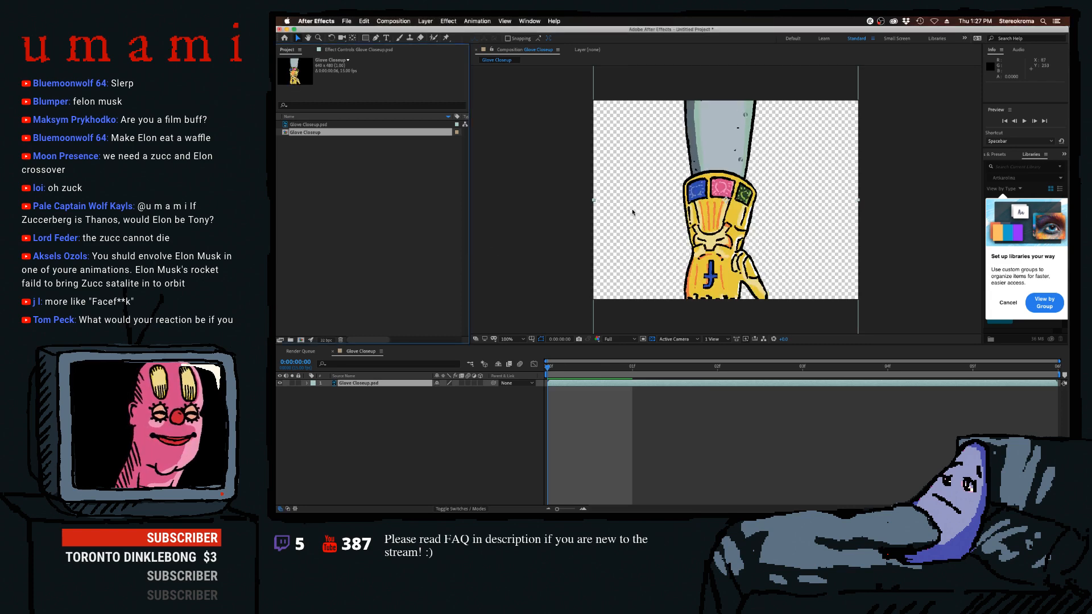
pyautogui.moveTo(731, 235); pyautogui.dragTo(728, 157)
pyautogui.click(603, 308)
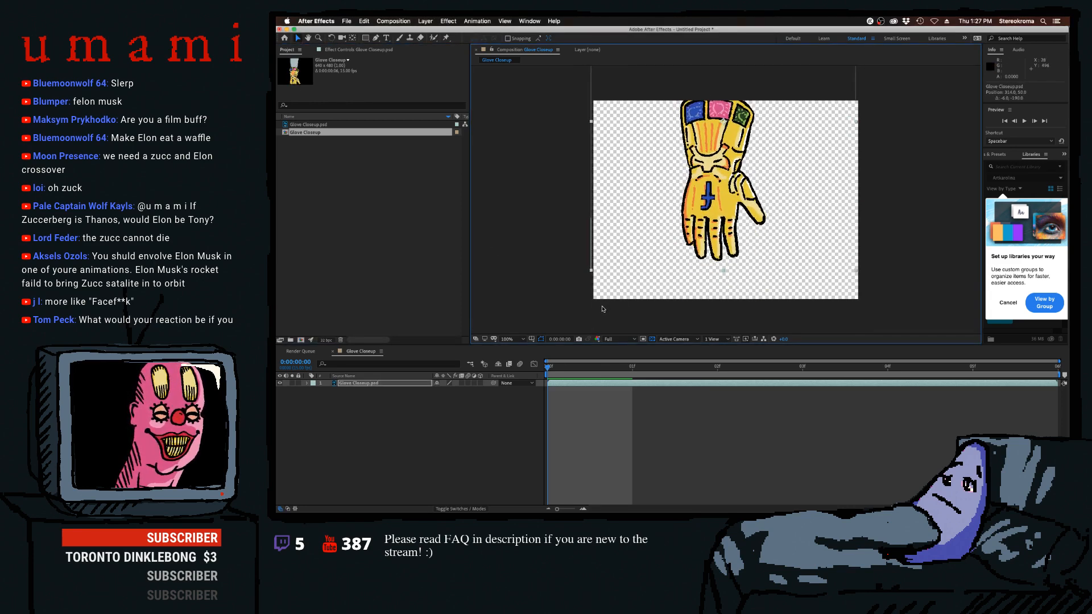
# Extend the duration of the Glove Closeup composition in its composition settings.
pyautogui.rightClick(306, 136)
pyautogui.click(319, 139)
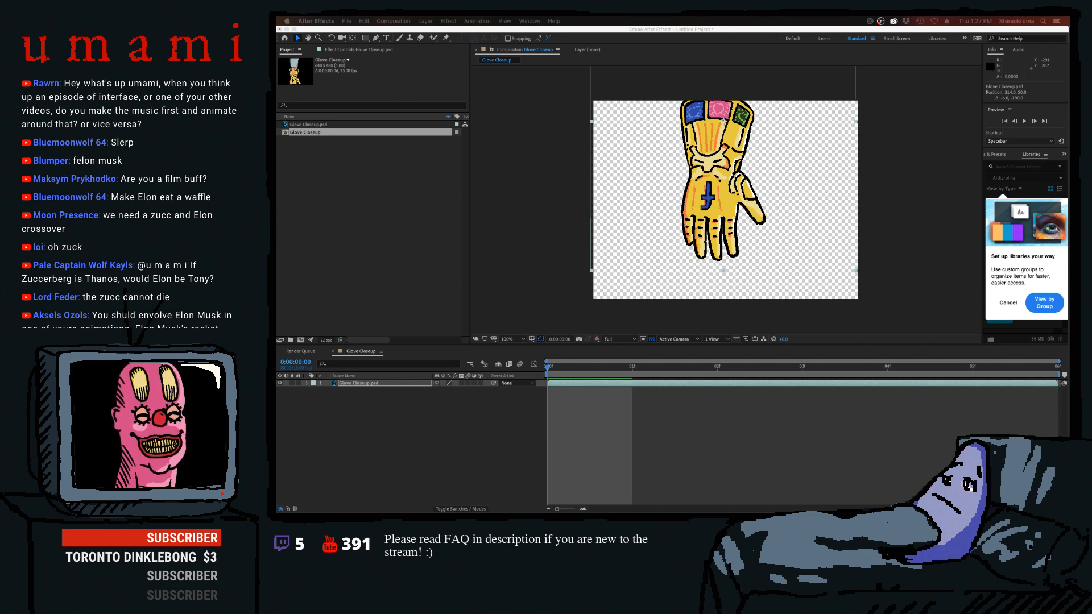
pyautogui.press('Return')
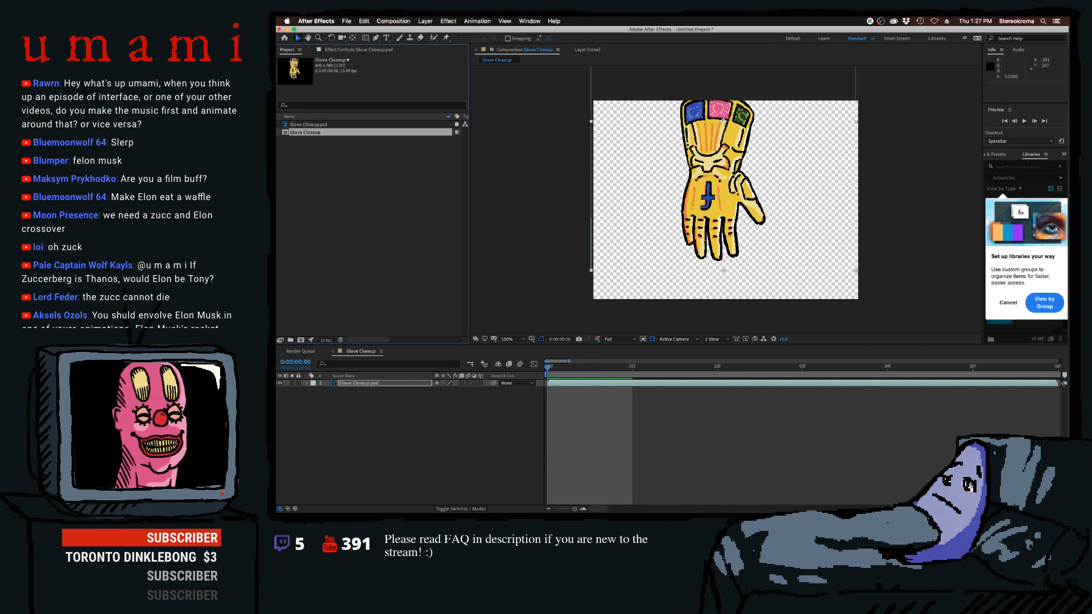
# Import Hand Going Into Pants Zucc.psd into the project as a composition.
pyautogui.click(568, 362)
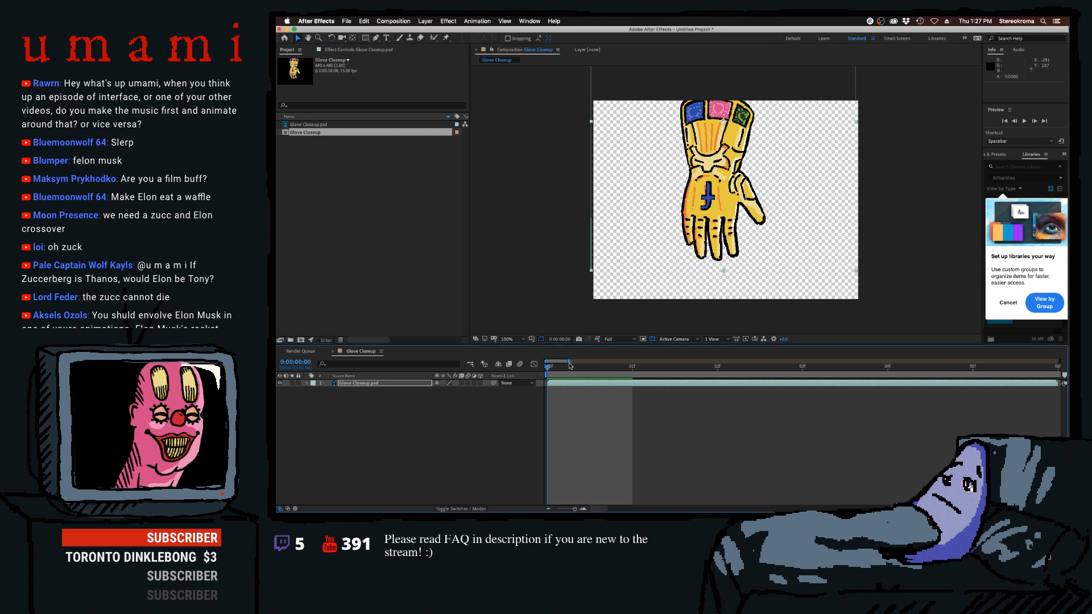
pyautogui.moveTo(569, 361); pyautogui.dragTo(996, 377)
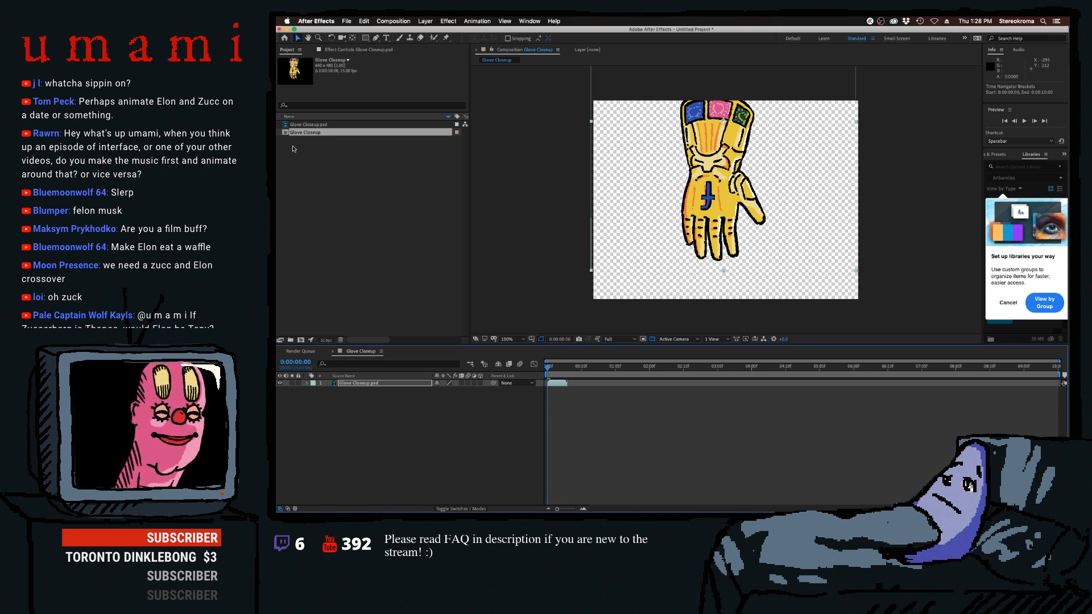
pyautogui.click(383, 191)
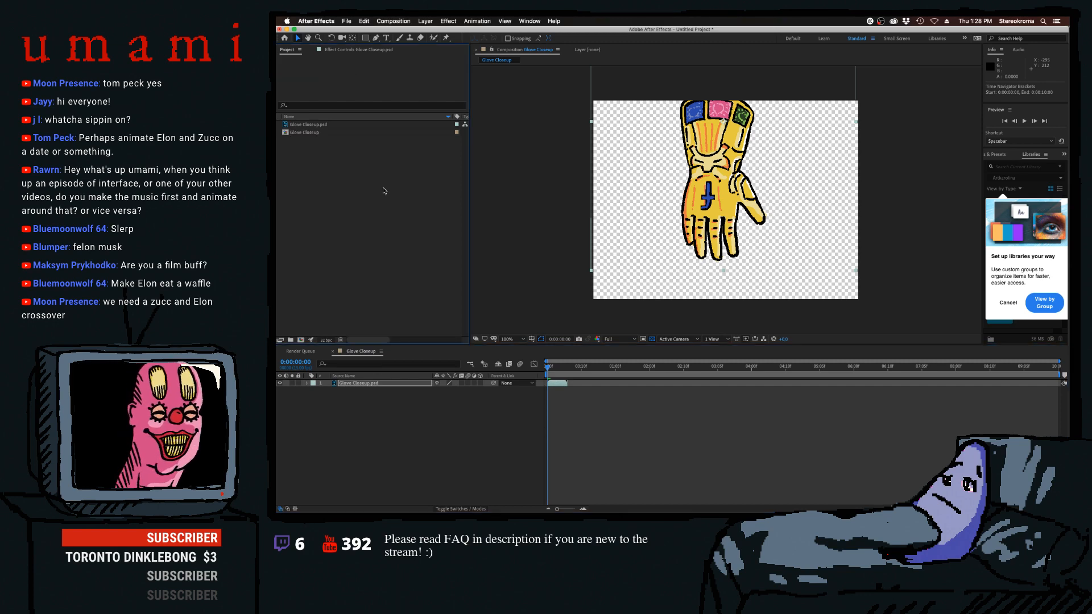
pyautogui.doubleClick(383, 191)
pyautogui.click(601, 164)
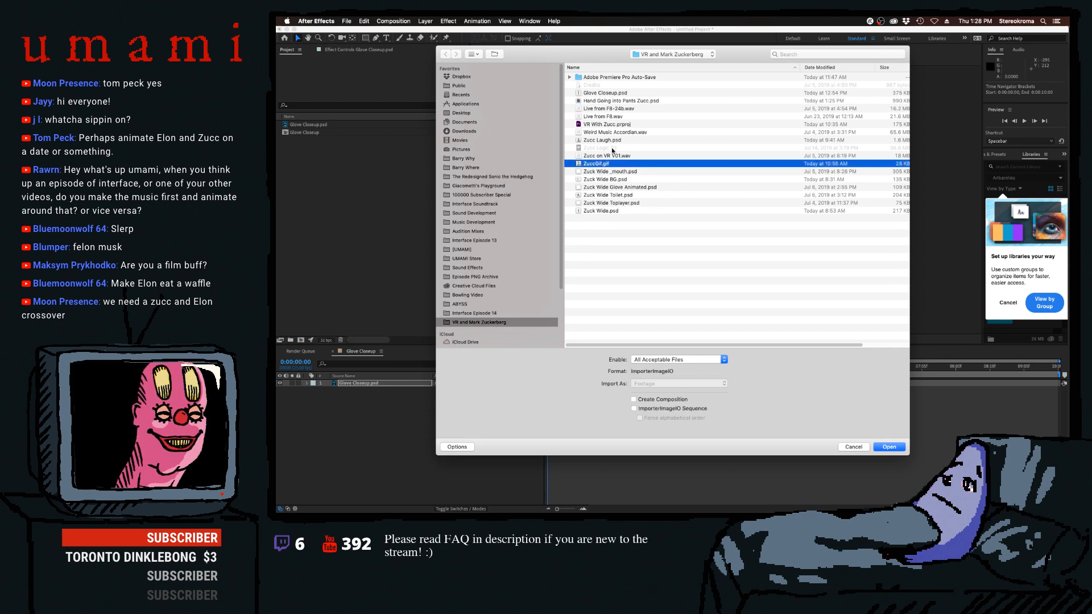
pyautogui.click(623, 101)
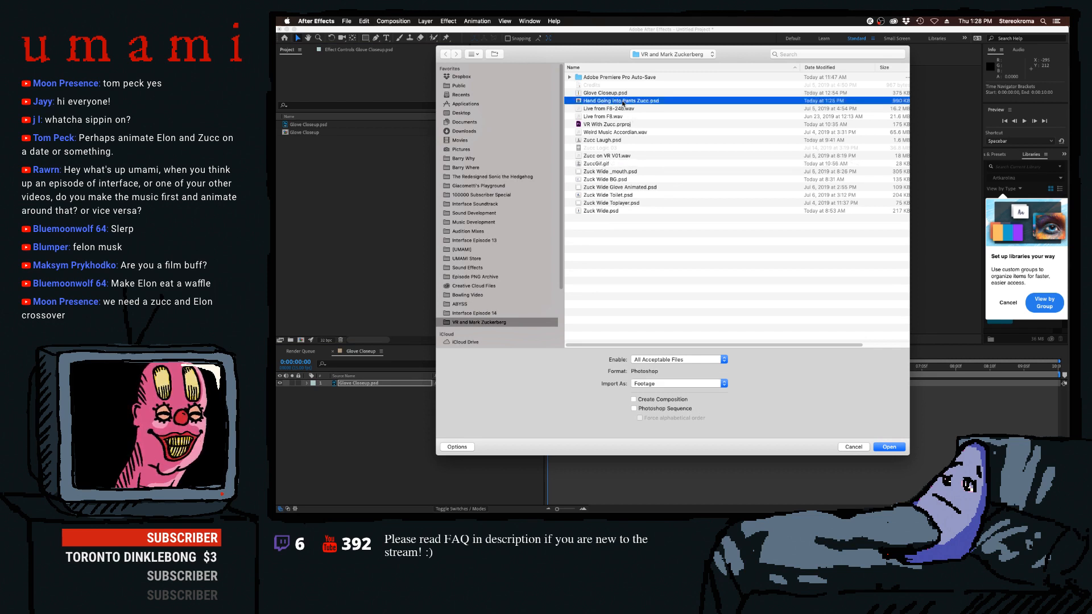
pyautogui.press('Return')
pyautogui.click(695, 226)
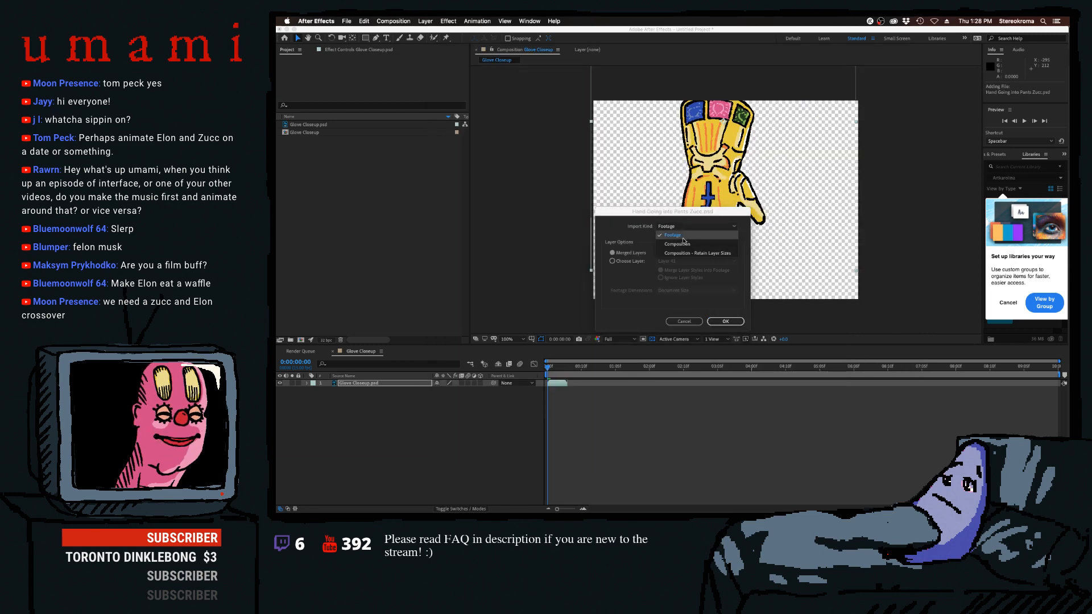
pyautogui.click(678, 244)
pyautogui.click(726, 322)
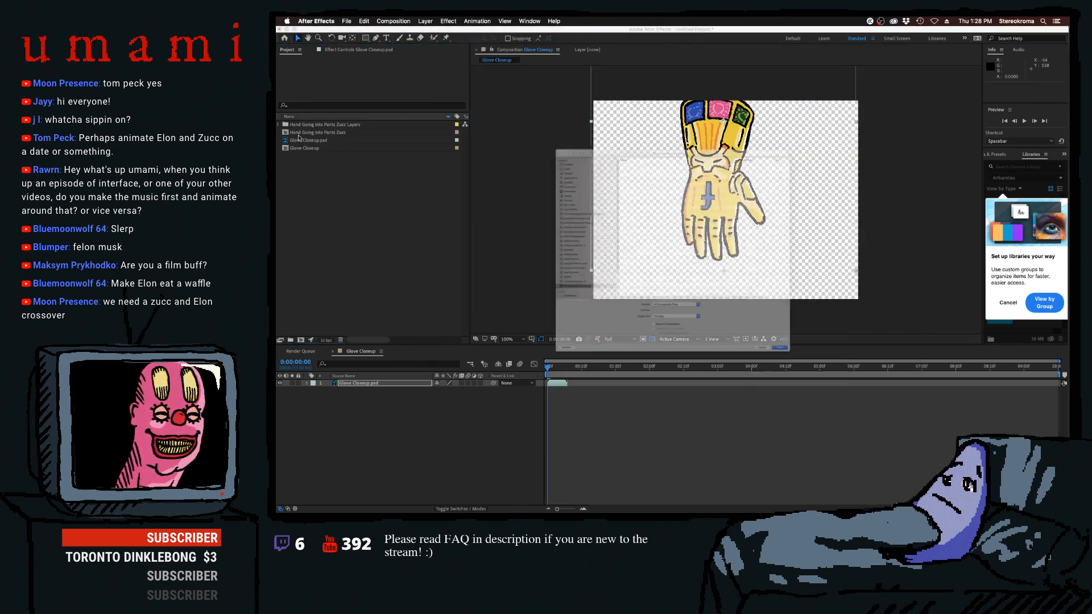
pyautogui.click(838, 447)
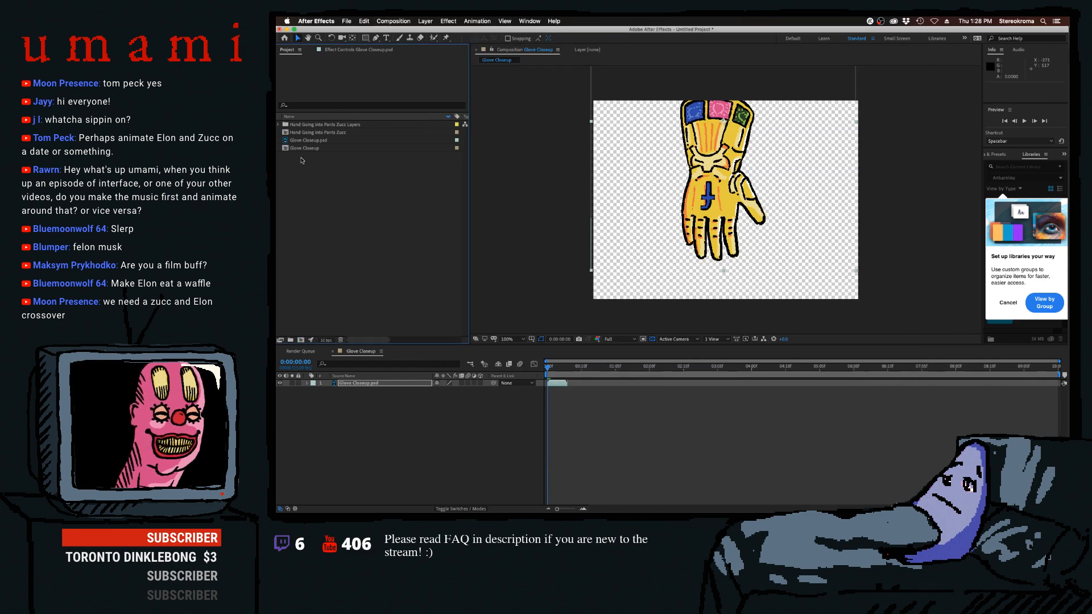
# Copy the Pants and Shirt layers from the Hand Going Into Pants Zucc composition into the Glove Closeup composition.
pyautogui.doubleClick(289, 133)
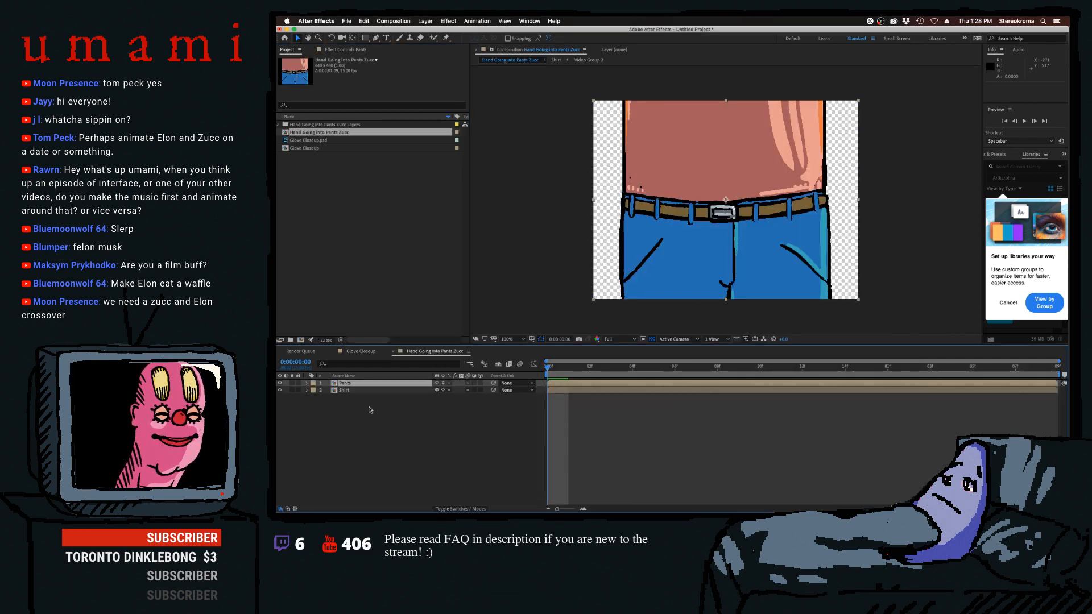
pyautogui.keyDown('shift'); pyautogui.click(347, 391); pyautogui.keyUp('shift')
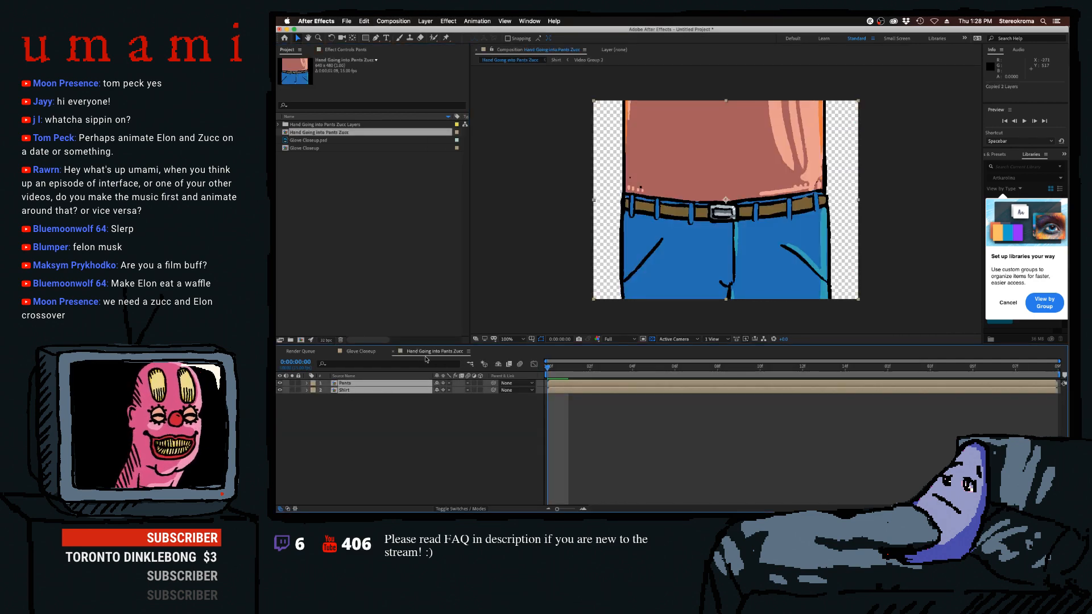
pyautogui.click(392, 351)
pyautogui.press('super+v')
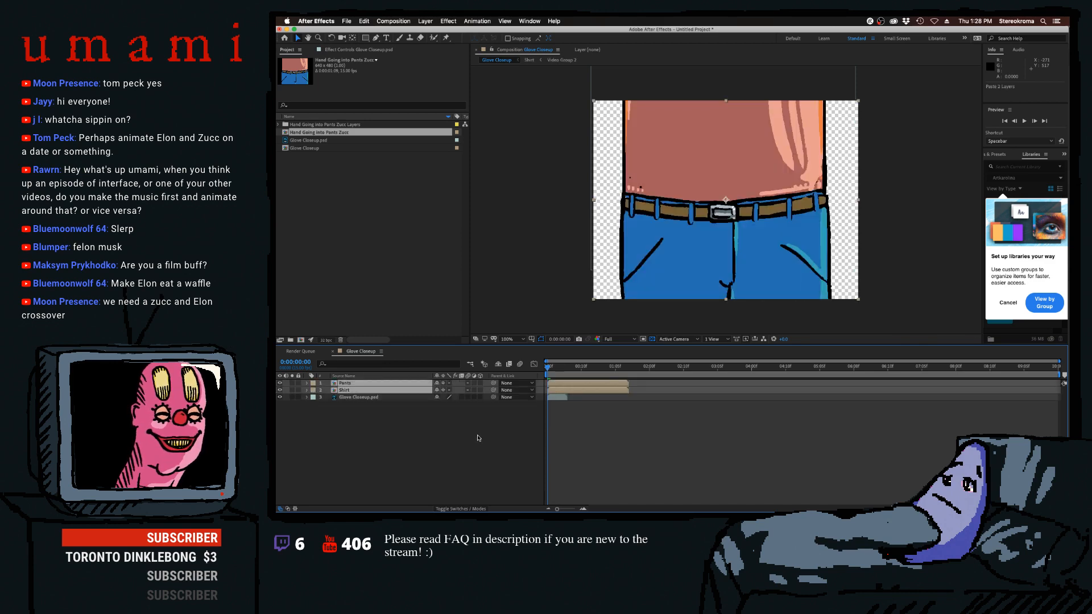
# Preview the Pants and Shirt animation in the Glove Closeup composition from the start.
pyautogui.press('space')
pyautogui.moveTo(592, 378); pyautogui.dragTo(549, 379)
pyautogui.press('space')
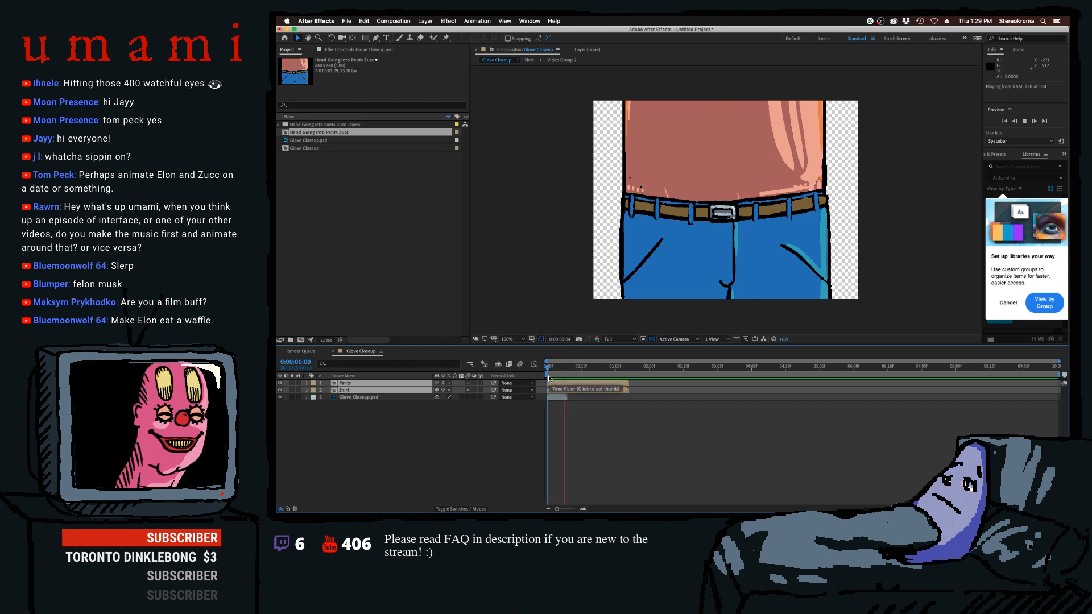
pyautogui.press('space')
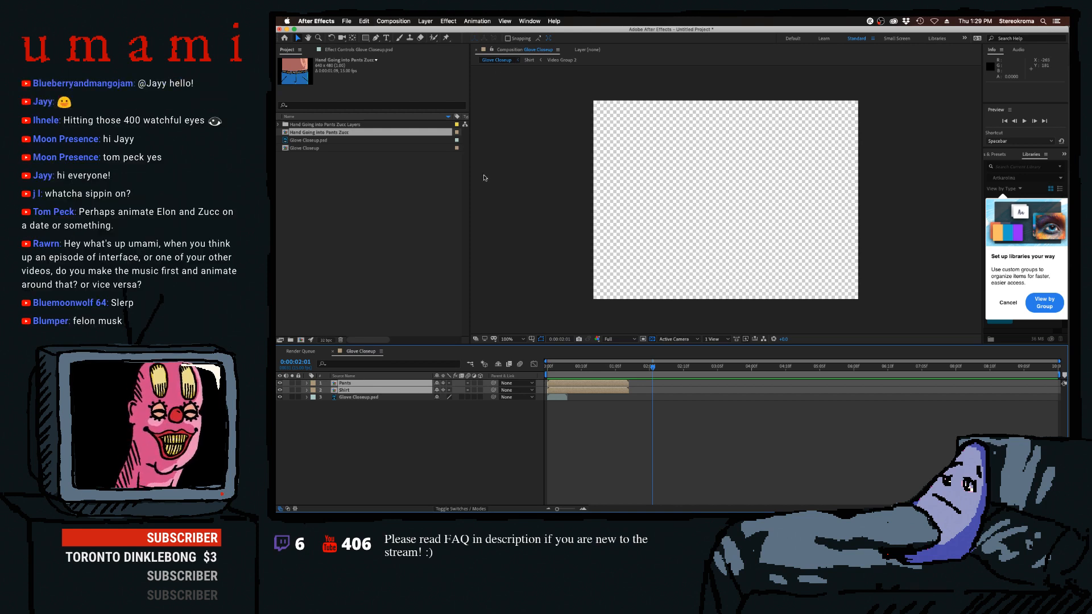
pyautogui.moveTo(546, 366); pyautogui.dragTo(595, 370)
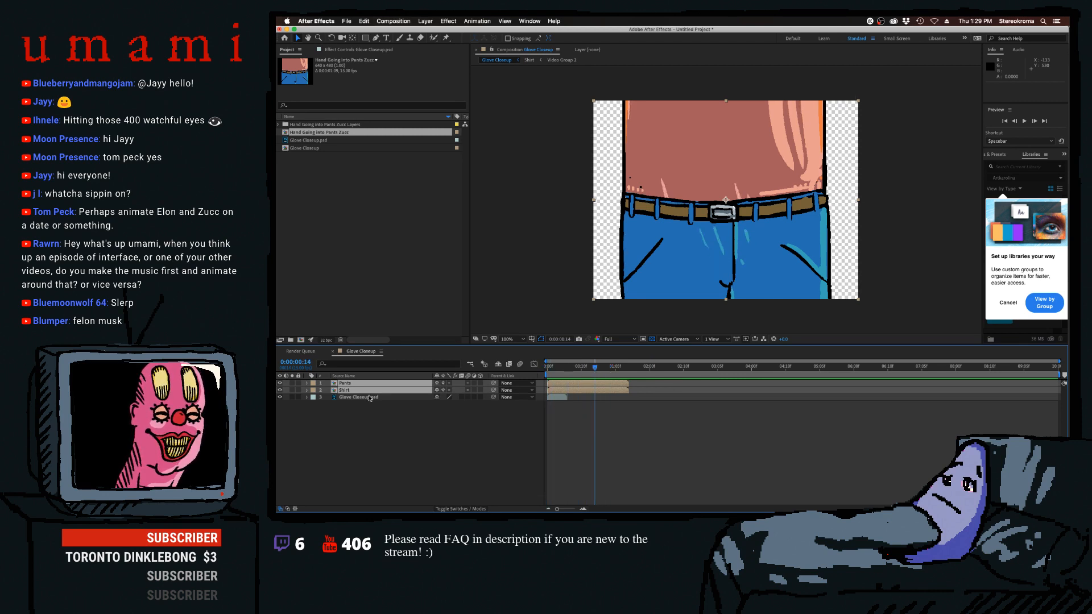
# Enable time remapping on the Glove Closeup.psd layer.
pyautogui.click(371, 396)
pyautogui.rightClick(395, 396)
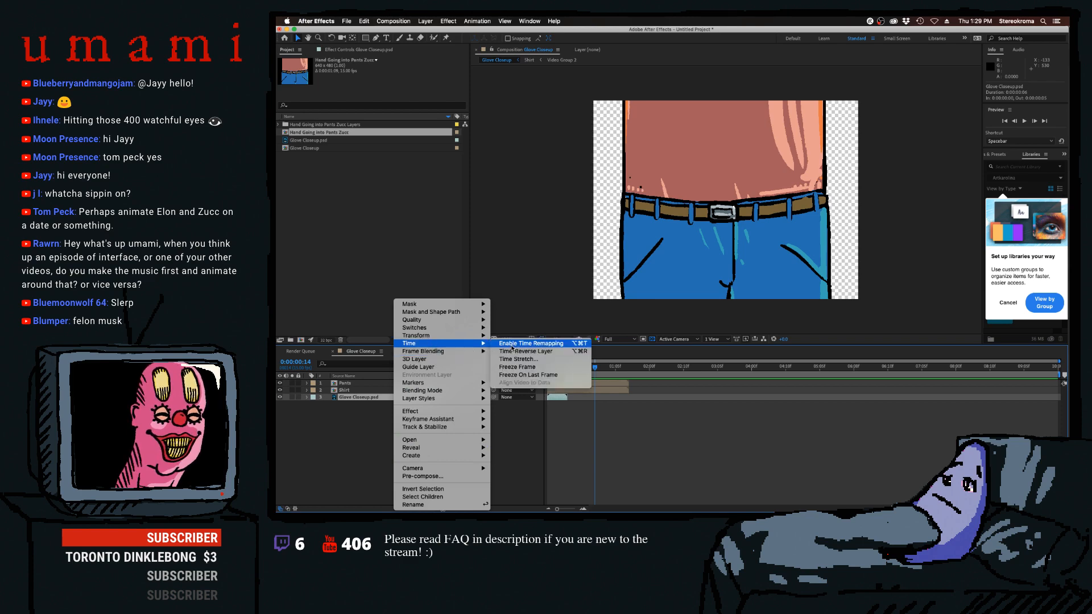
pyautogui.click(543, 336)
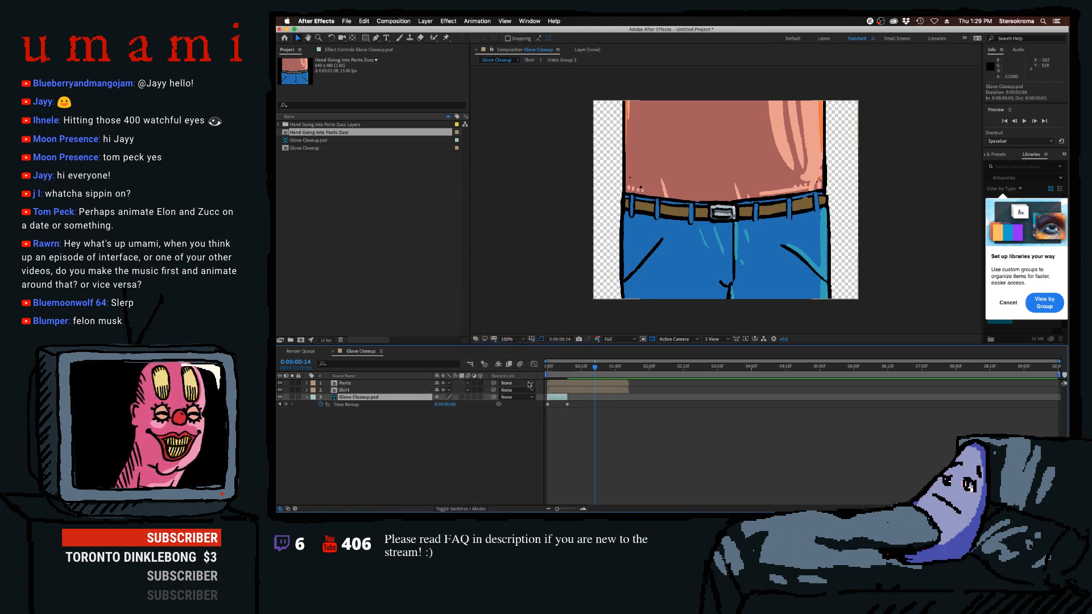
# Add the expression loopOut(type = "cycle", numKeyframes = 0) to the glove layer's Time Remap property.
pyautogui.click(564, 367)
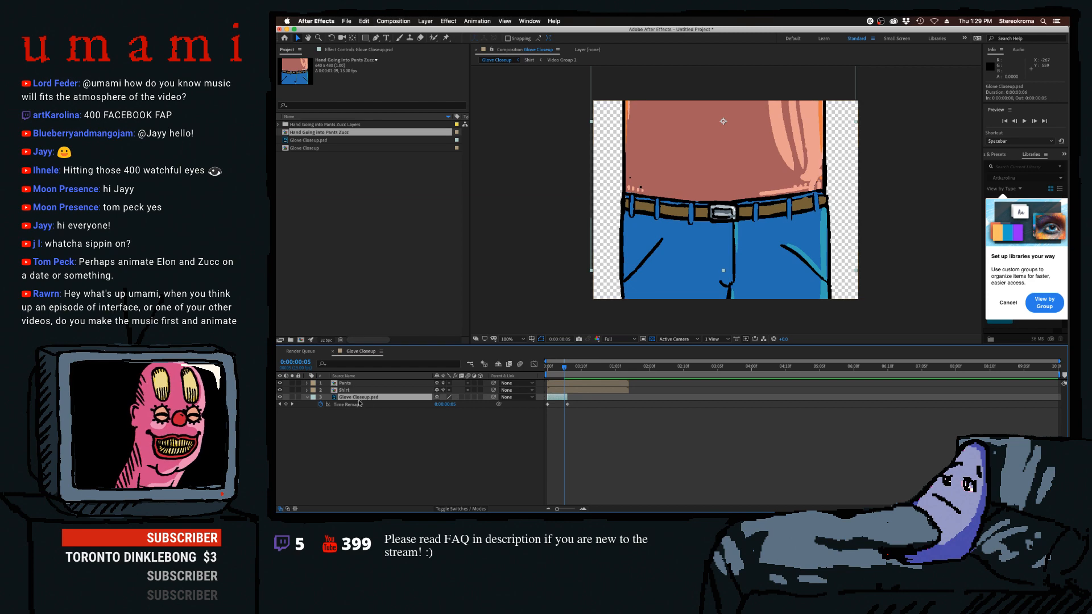
pyautogui.keyDown('alt'); pyautogui.click(320, 404); pyautogui.keyUp('alt')
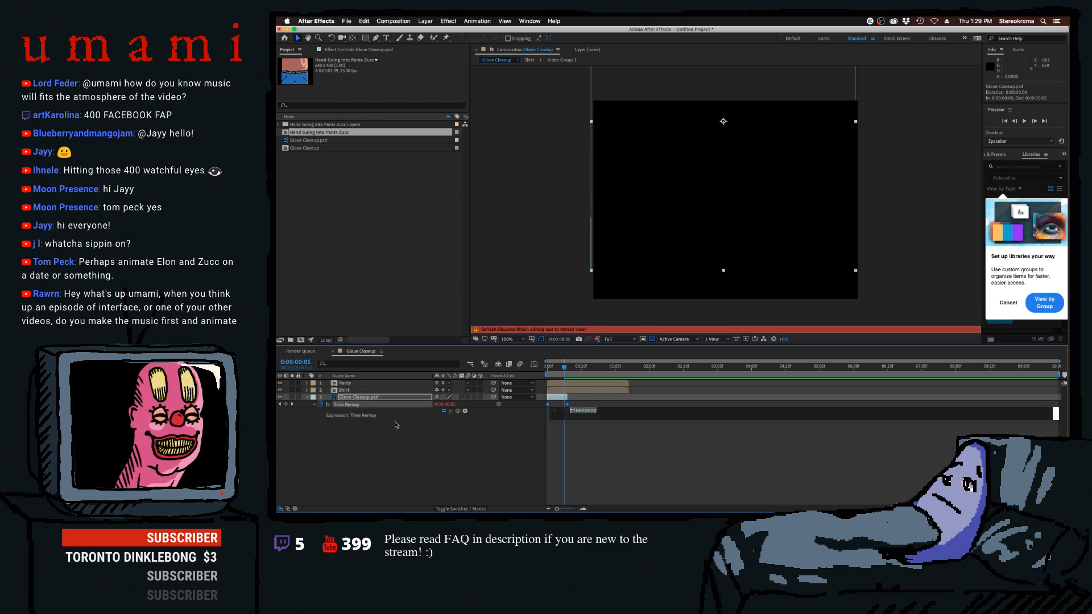
pyautogui.click(464, 411)
pyautogui.moveTo(490, 482)
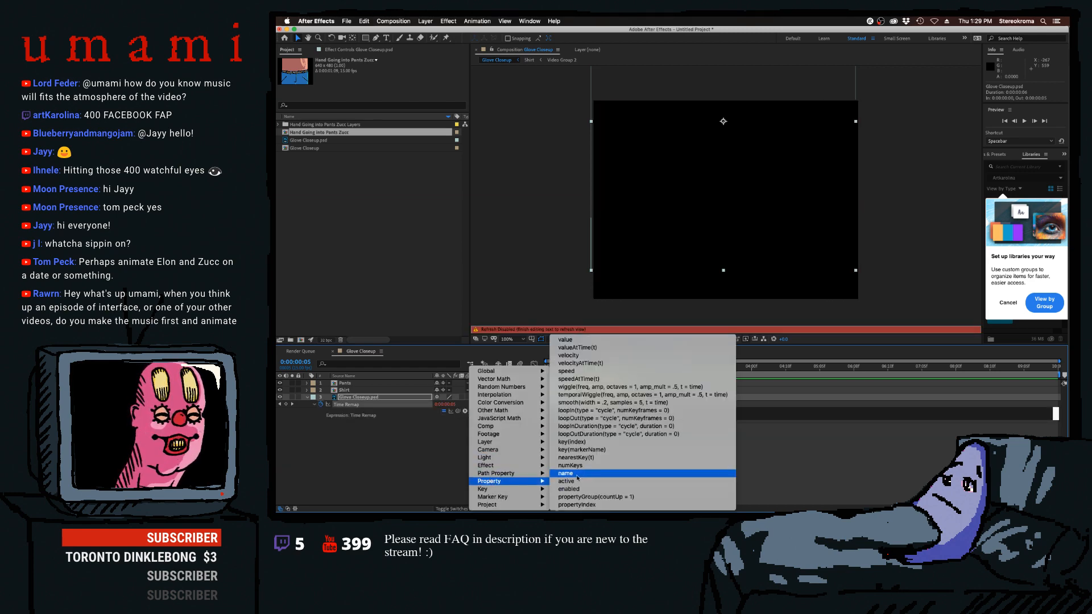
pyautogui.click(614, 418)
pyautogui.click(503, 443)
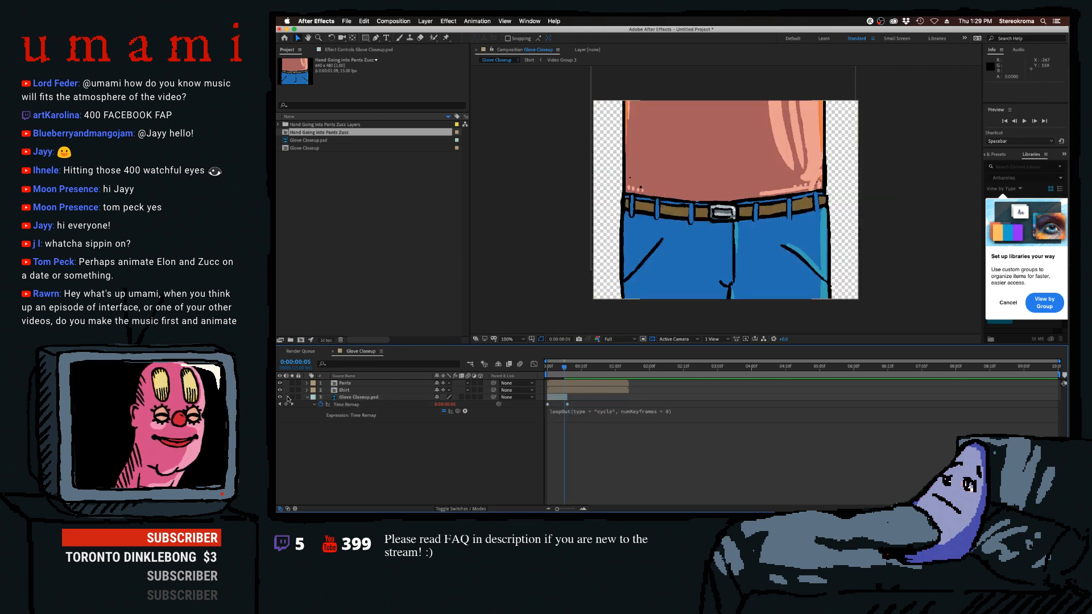
# Add a Time Remap keyframe at 0:00:00:05 on the glove layer and set its value at 0:00:00:06 to 0.
pyautogui.click(285, 404)
pyautogui.click(567, 369)
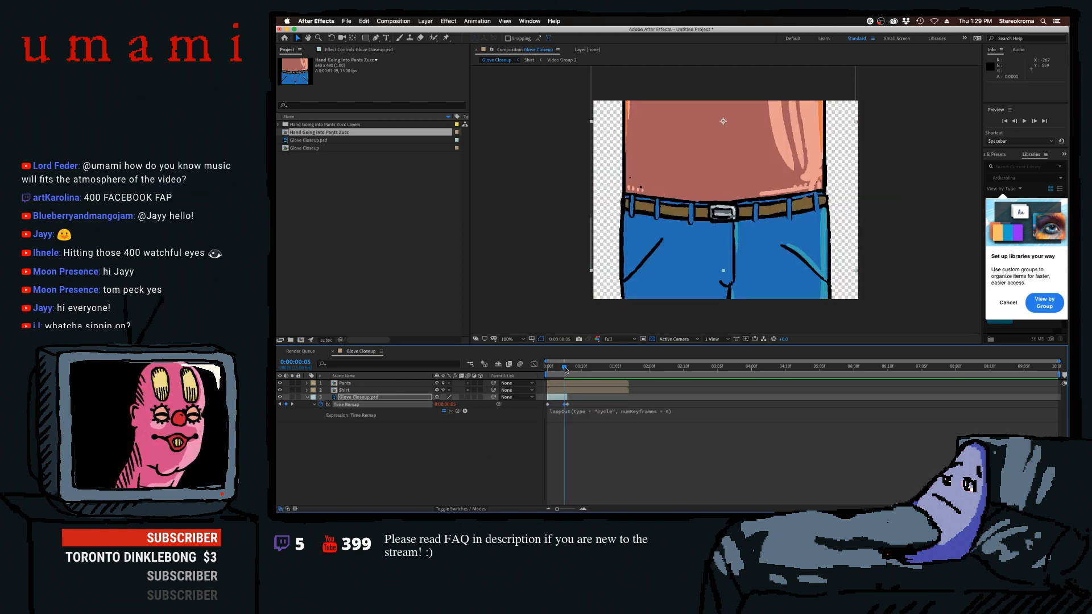
pyautogui.click(447, 404)
pyautogui.write('0')
pyautogui.press('Return')
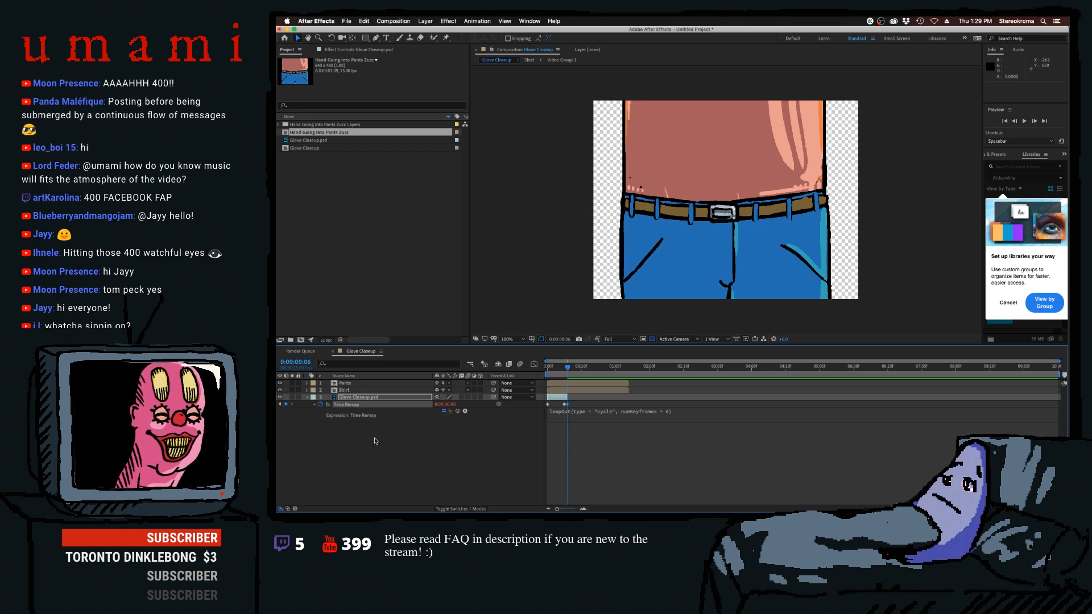
# Extend the Glove Closeup.psd layer to the end of the composition and preview its loop.
pyautogui.click(387, 446)
pyautogui.moveTo(566, 397); pyautogui.dragTo(1060, 397)
pyautogui.moveTo(618, 376); pyautogui.dragTo(667, 379)
pyautogui.press('space')
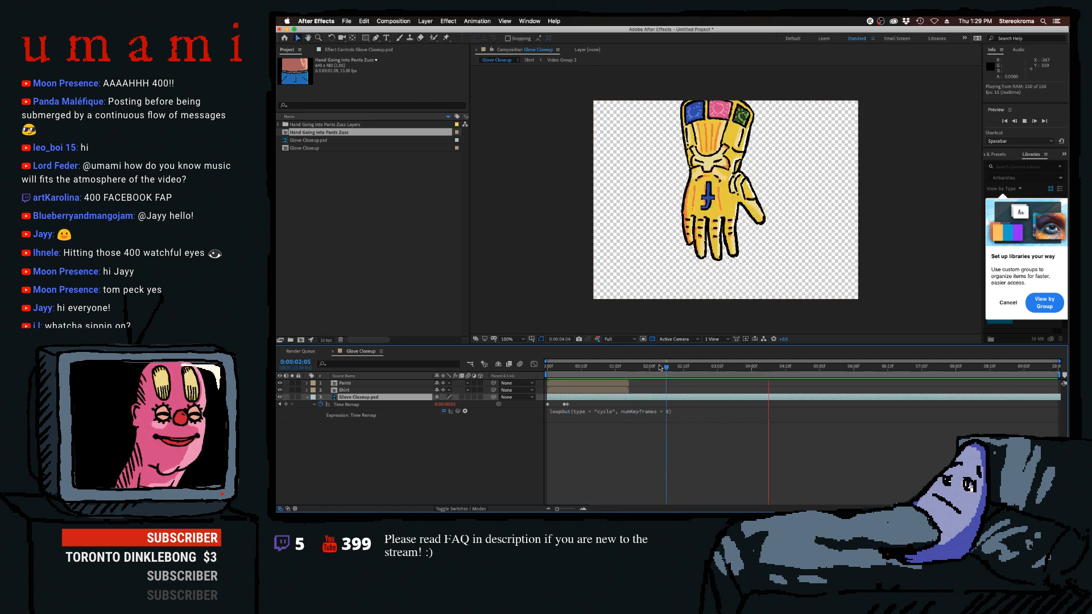
pyautogui.press('space')
# Return to the start of the composition and place the glove layer between the Pants and Shirt layers.
pyautogui.click(373, 441)
pyautogui.click(360, 390)
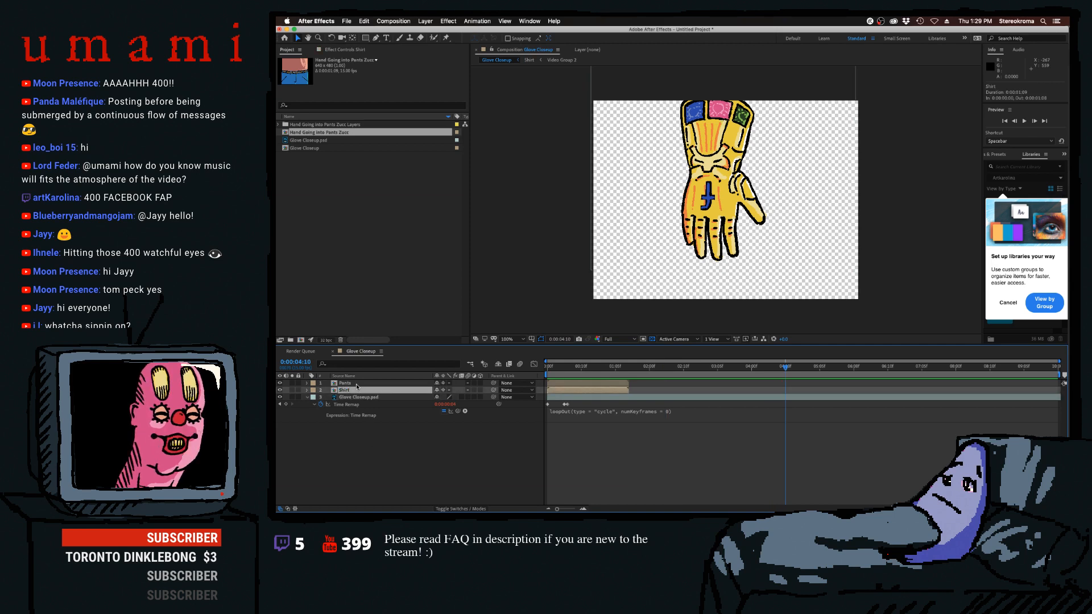
pyautogui.keyDown('shift'); pyautogui.click(358, 384); pyautogui.keyUp('shift')
pyautogui.moveTo(585, 366); pyautogui.dragTo(547, 379)
pyautogui.moveTo(357, 397); pyautogui.dragTo(354, 390)
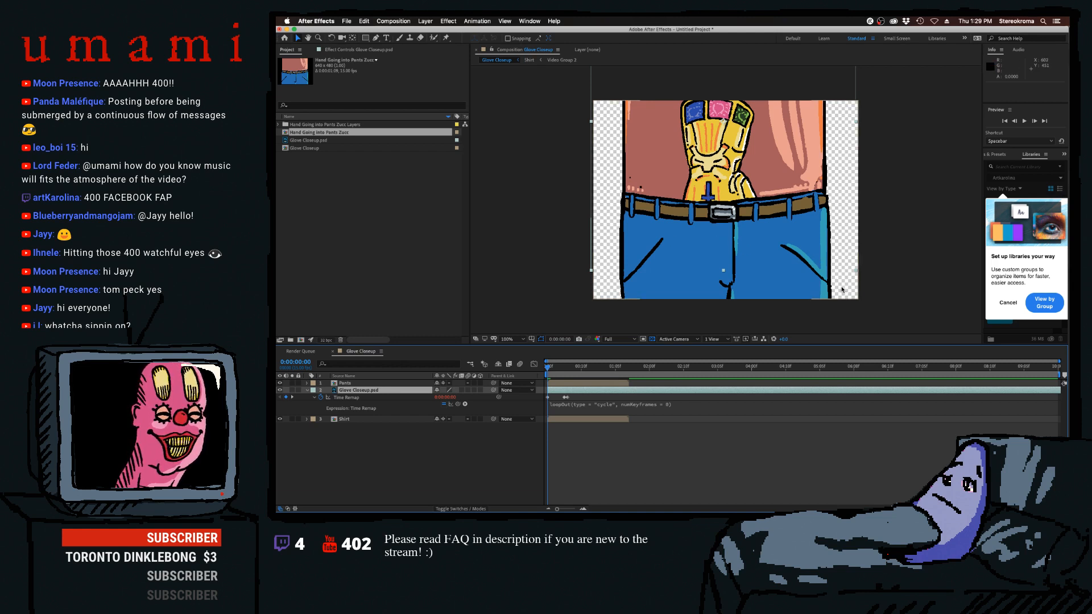
pyautogui.press('r')
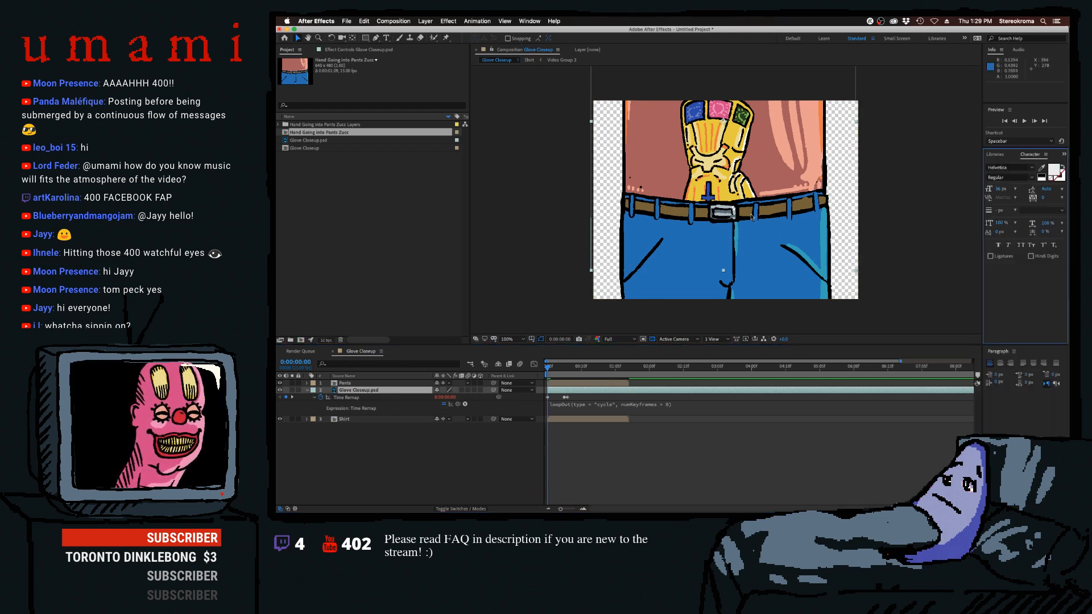
pyautogui.press('super+t')
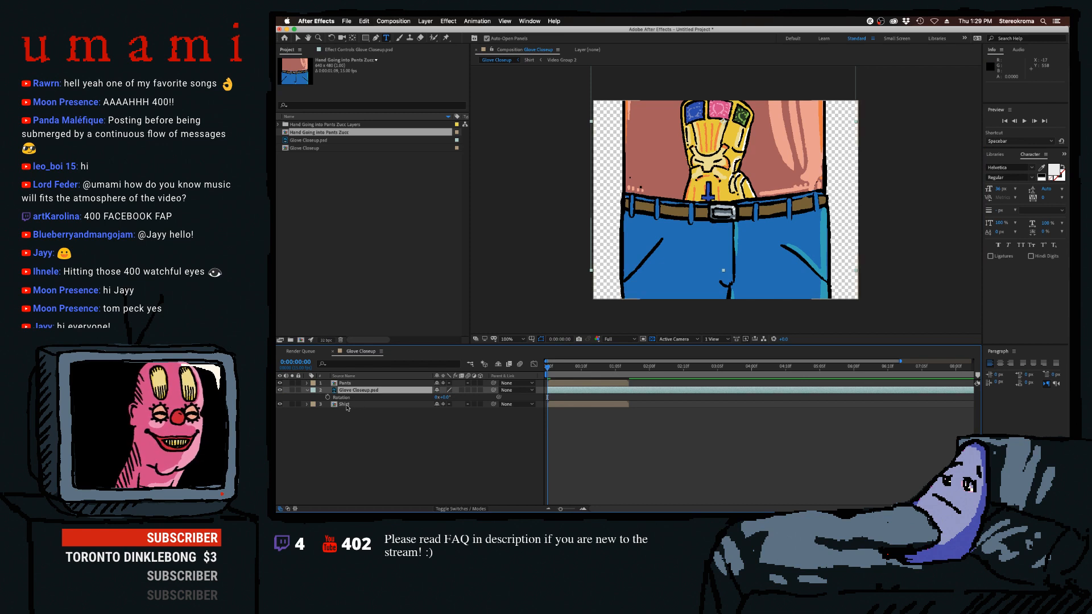
pyautogui.moveTo(353, 390); pyautogui.dragTo(349, 400)
pyautogui.click(339, 405)
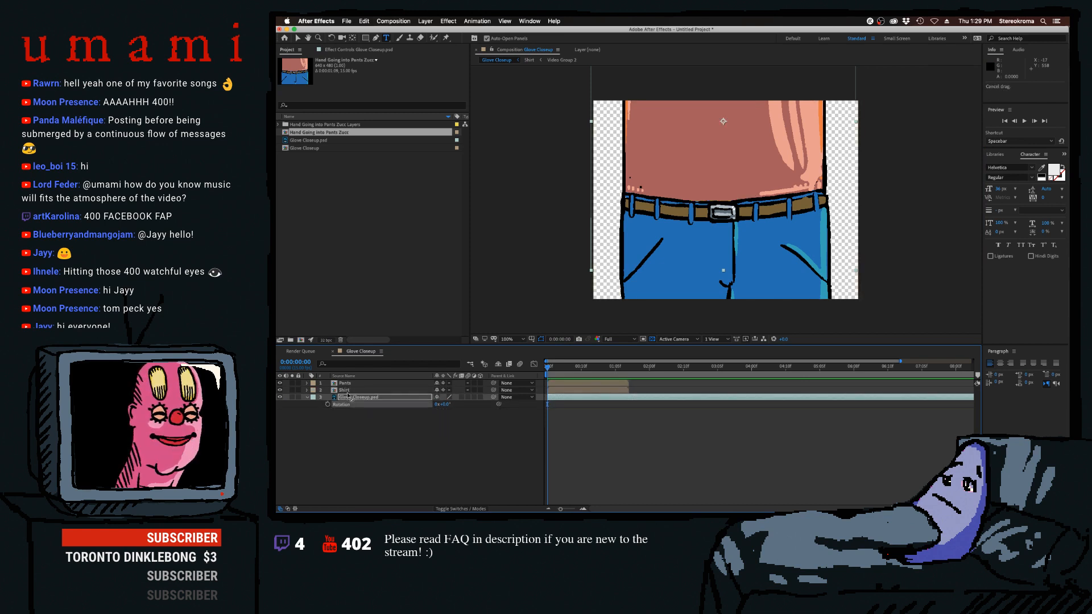
pyautogui.moveTo(351, 397); pyautogui.dragTo(343, 387)
pyautogui.click(329, 399)
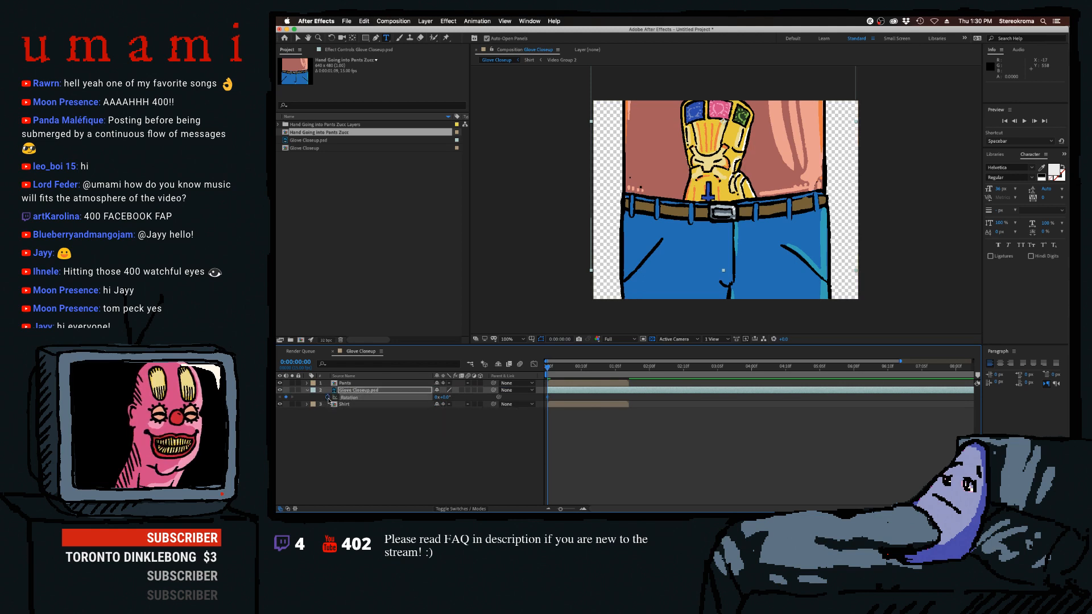
pyautogui.click(339, 442)
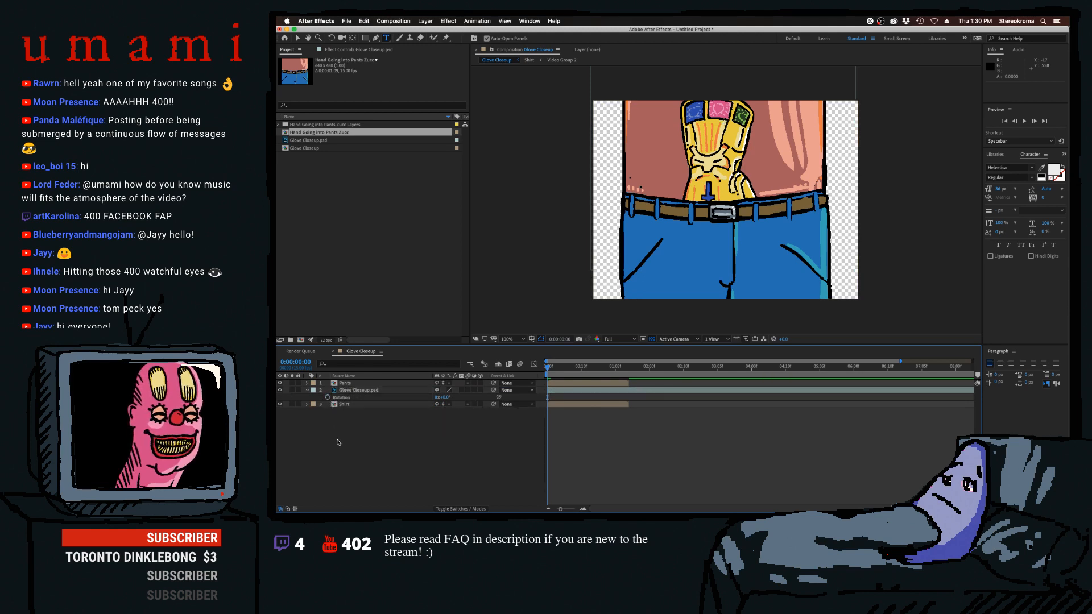
pyautogui.press('r')
pyautogui.press('r')
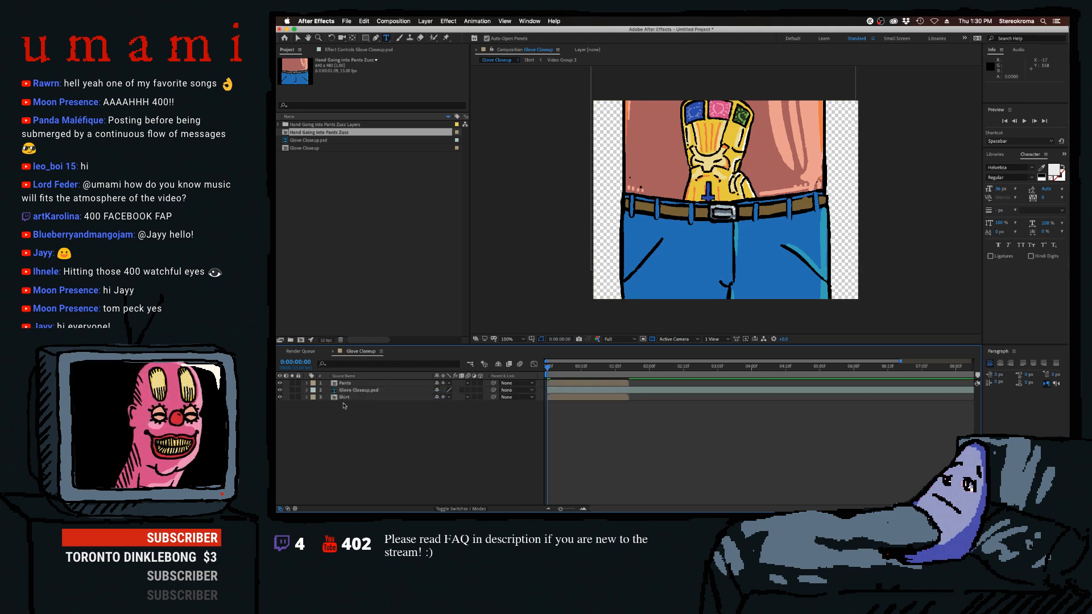
# Rotate the Glove Closeup.psd layer to about -22° in its Transform properties and switch back to the Selection tool.
pyautogui.click(307, 390)
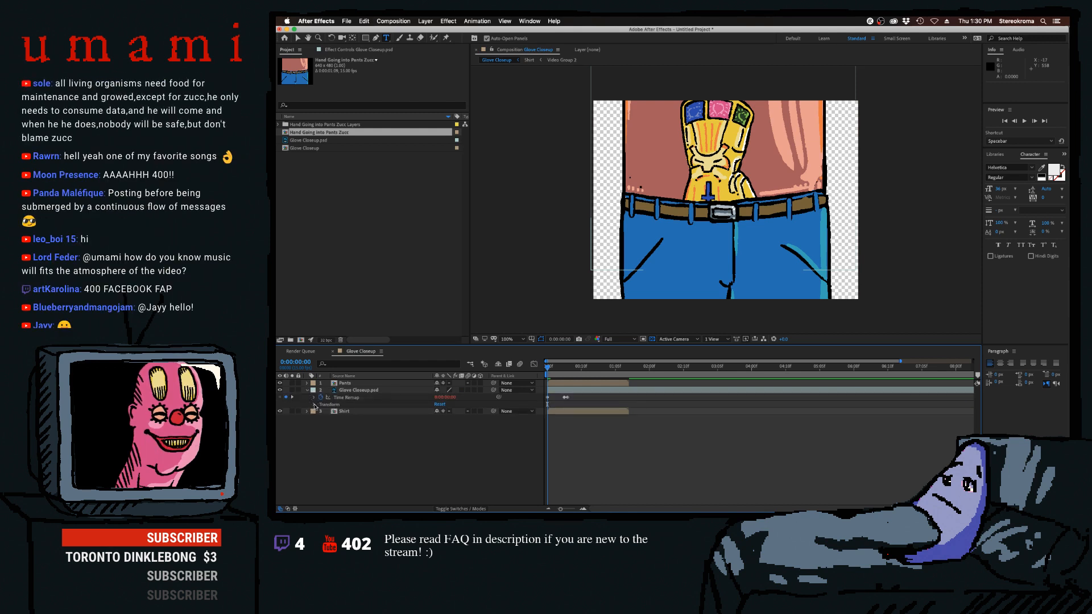
pyautogui.click(314, 404)
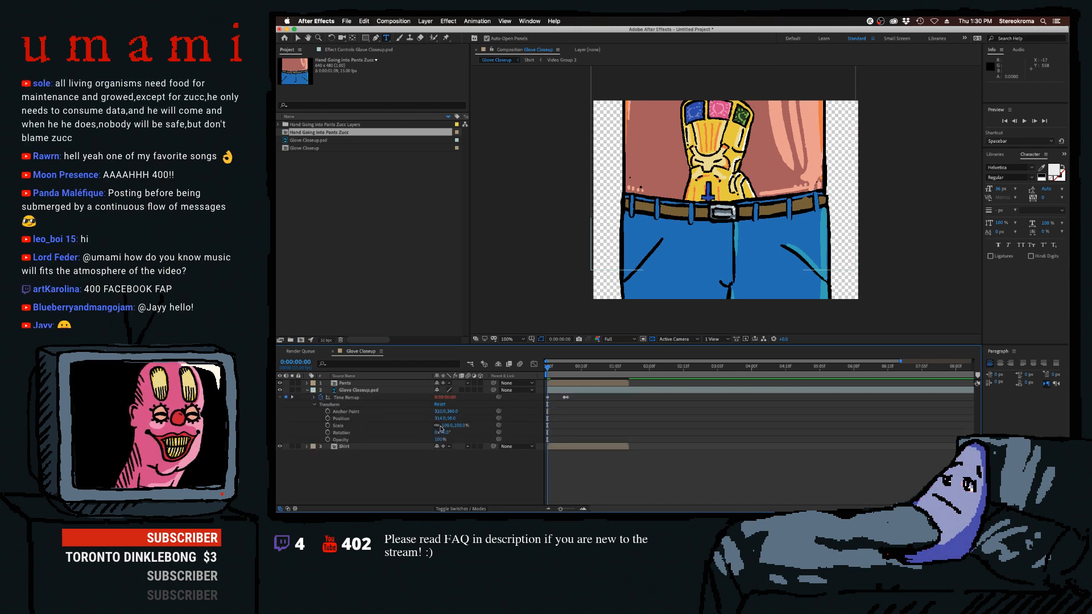
pyautogui.moveTo(457, 433)
pyautogui.mouseDown()
pyautogui.moveTo(419, 433)
pyautogui.moveTo(439, 432)
pyautogui.mouseUp()
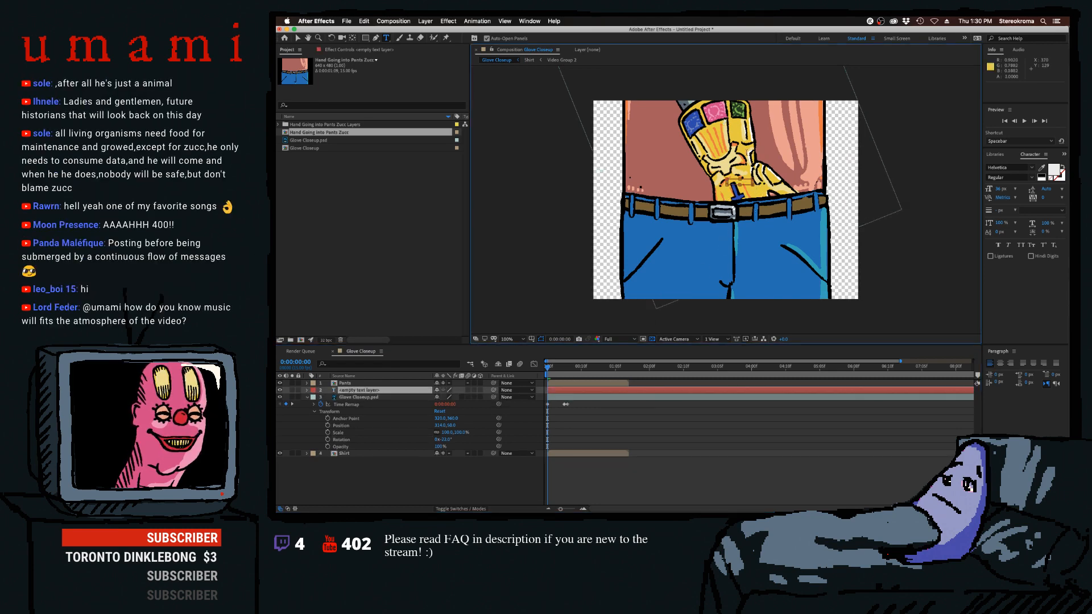
pyautogui.press('v')
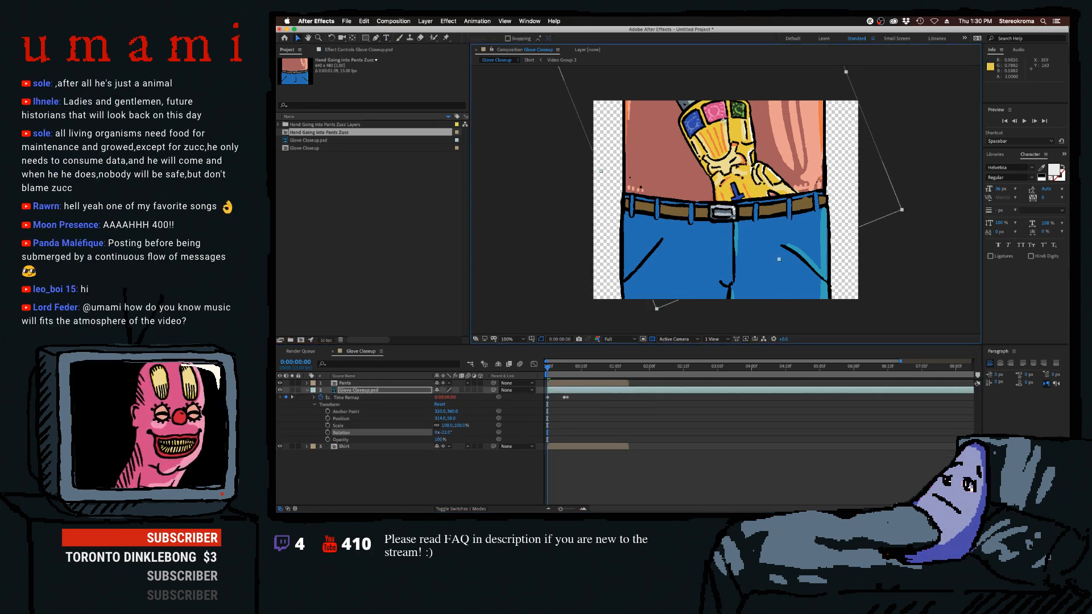
# Place the glove above the belt with a Position keyframe at the composition start, and lower it into the pants at 0:00:01:02.
pyautogui.moveTo(739, 165); pyautogui.dragTo(683, 118)
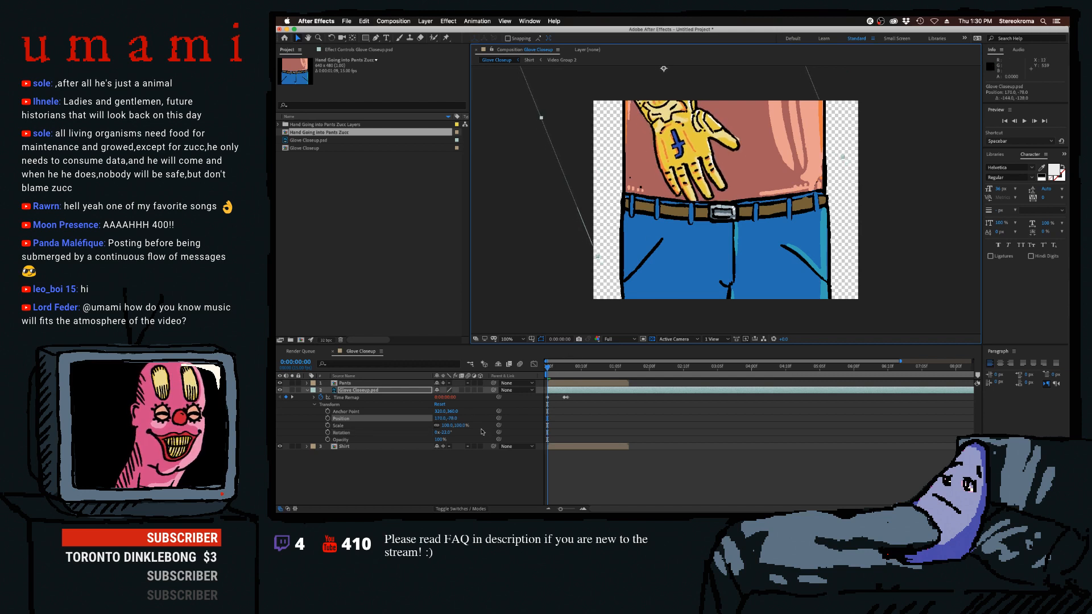
pyautogui.click(328, 419)
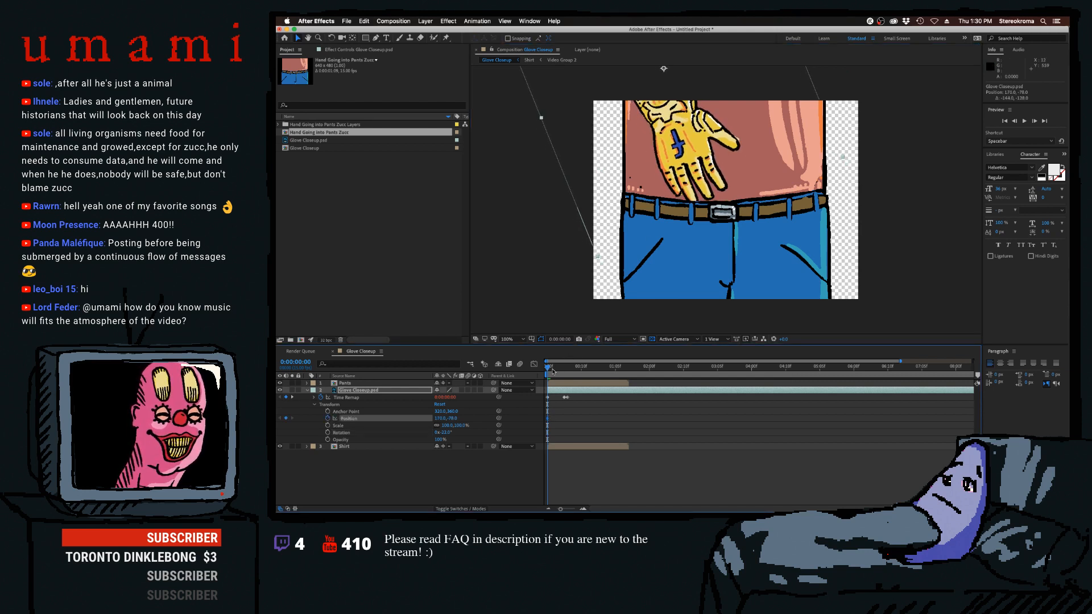
pyautogui.moveTo(548, 367); pyautogui.dragTo(604, 368)
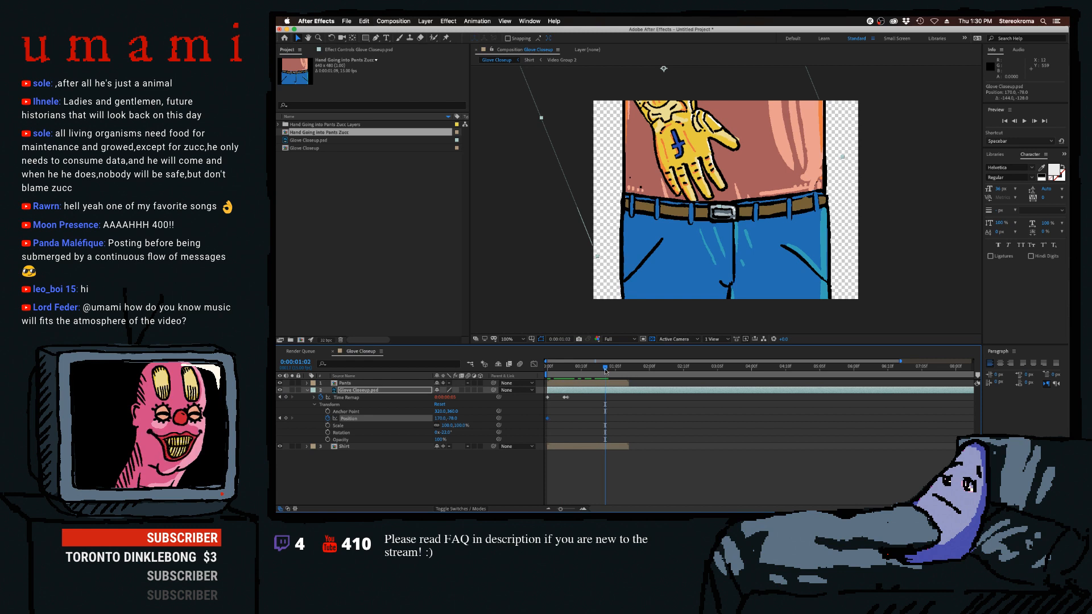
pyautogui.moveTo(694, 157); pyautogui.dragTo(724, 229)
pyautogui.moveTo(724, 229); pyautogui.dragTo(720, 230)
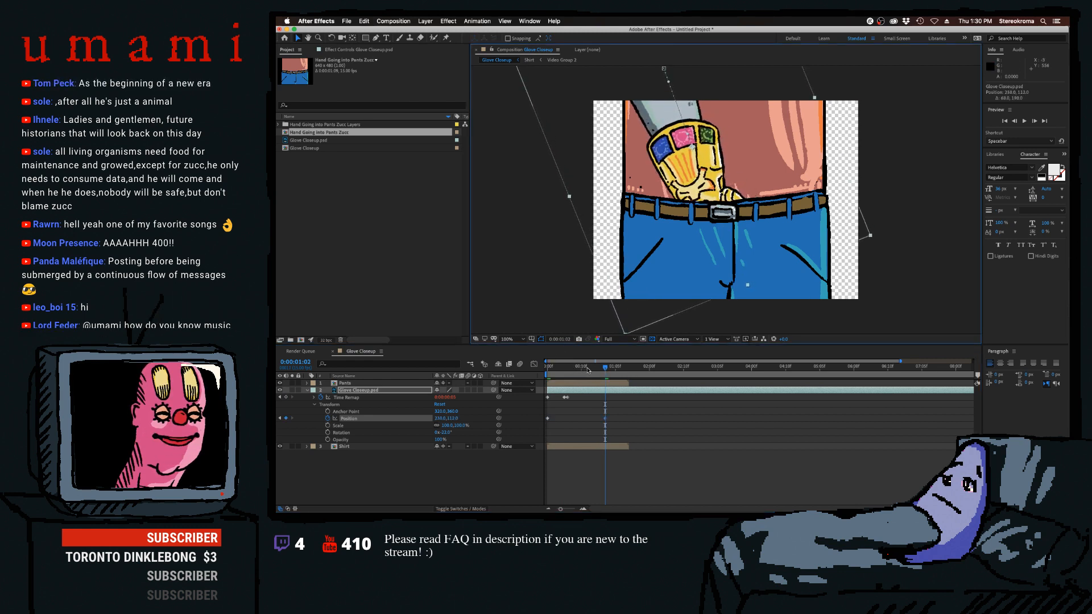
# Move the glove's second Position keyframe slightly past 0:00:01:03 and preview the animation.
pyautogui.press('space')
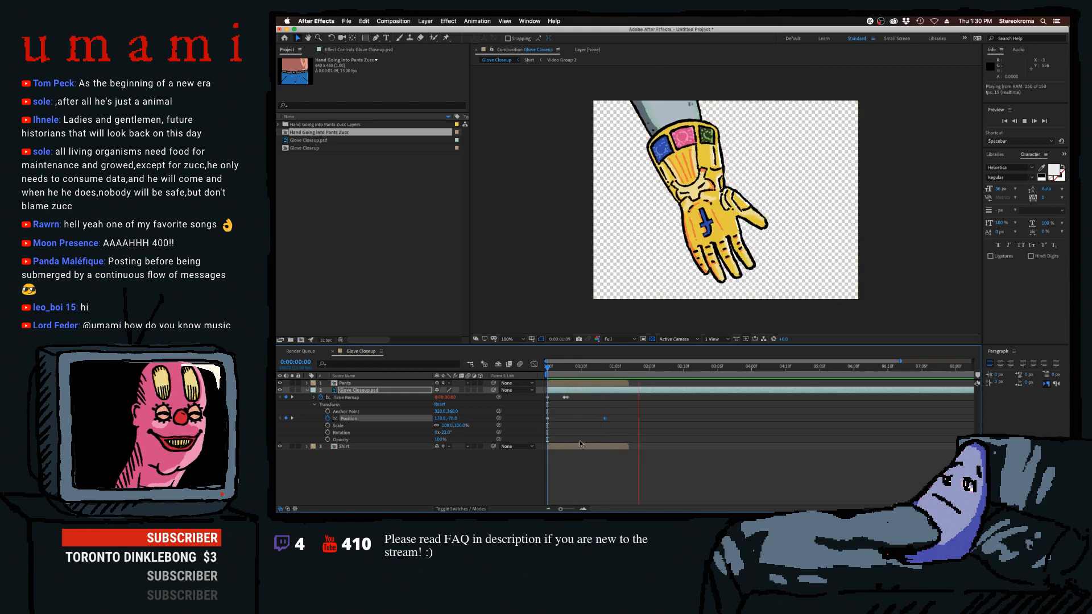
pyautogui.press('space')
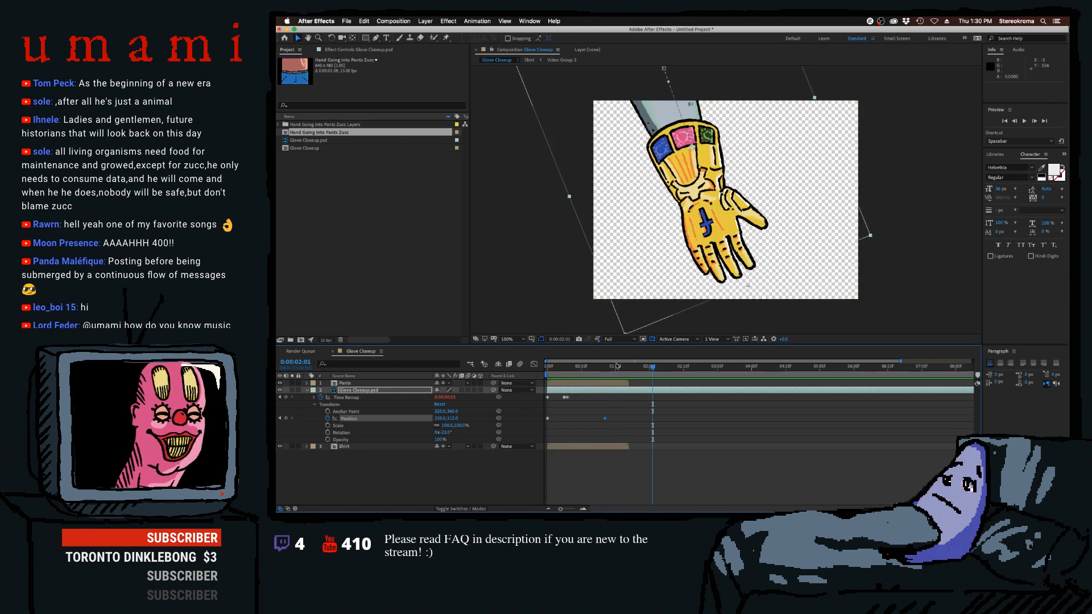
pyautogui.moveTo(615, 366); pyautogui.dragTo(611, 422)
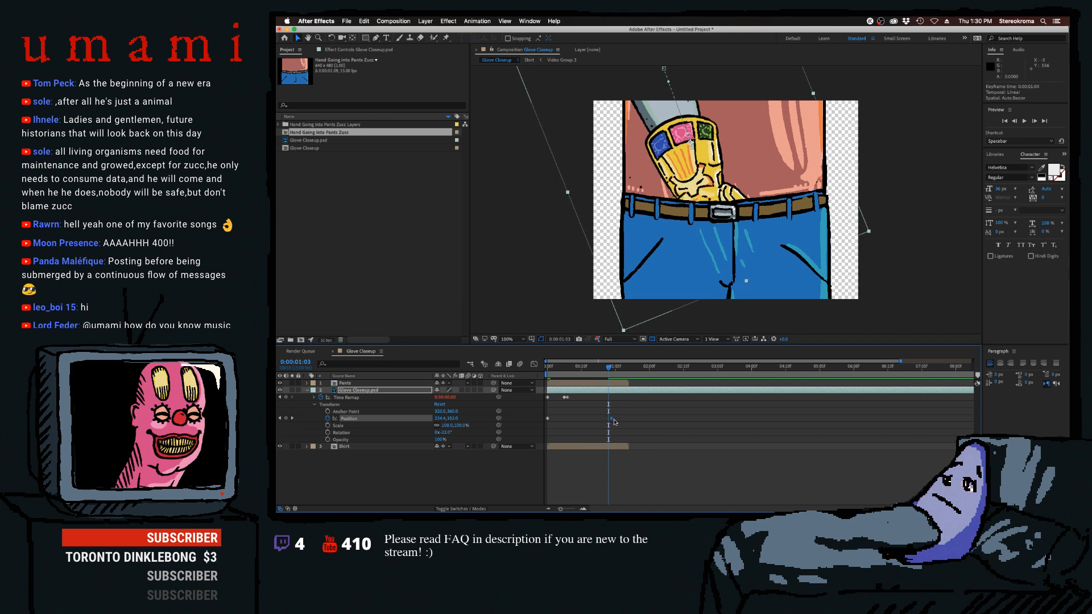
pyautogui.press('space')
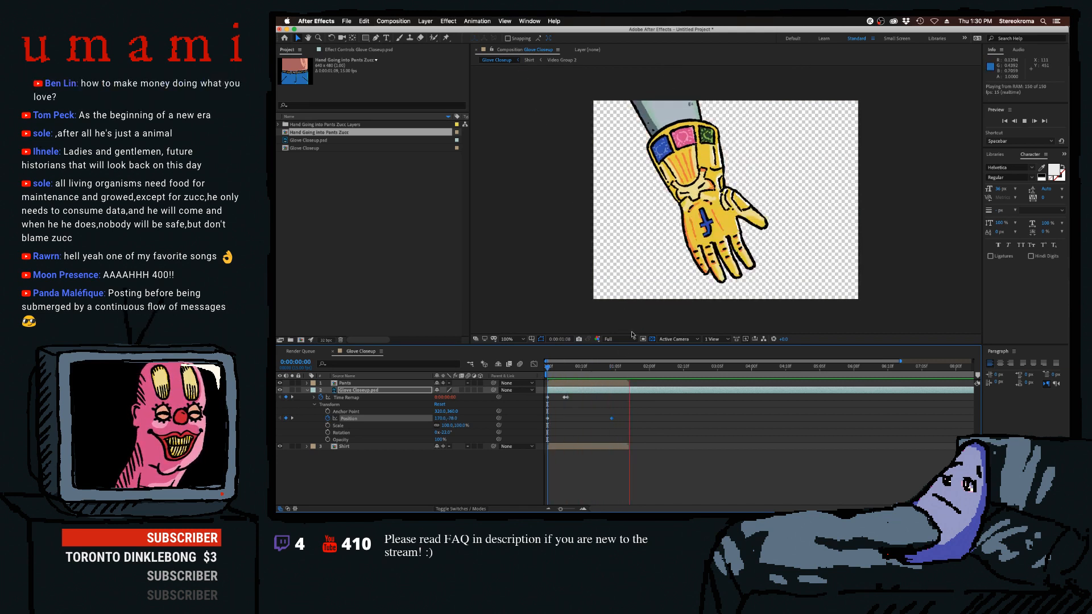
pyautogui.press('space')
# Select and expand the Pants layer and set the current time to 0:00:00:06.
pyautogui.click(604, 373)
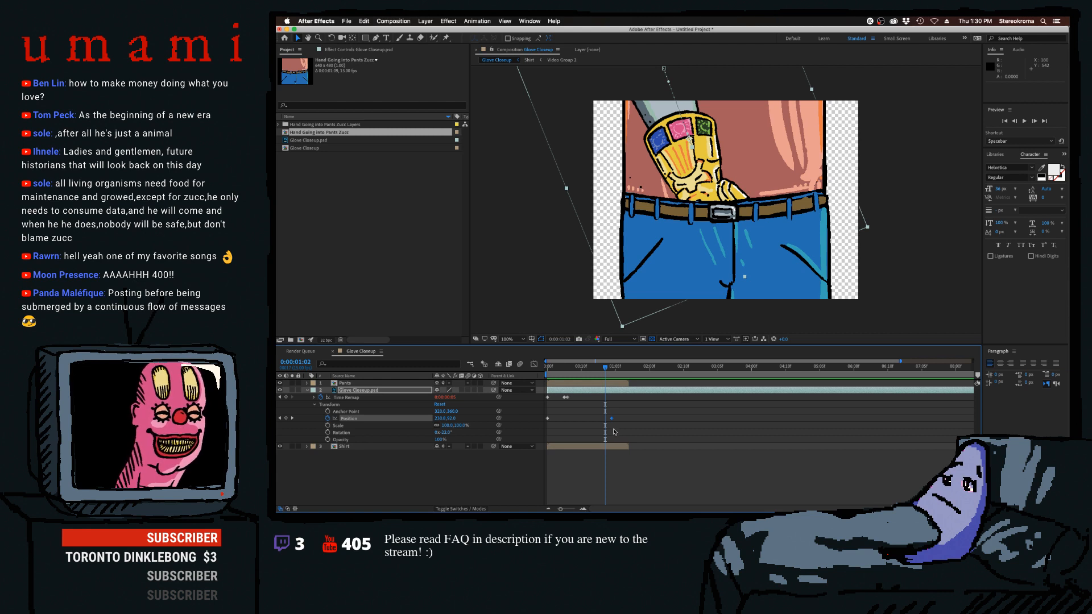
pyautogui.moveTo(556, 371); pyautogui.dragTo(564, 372)
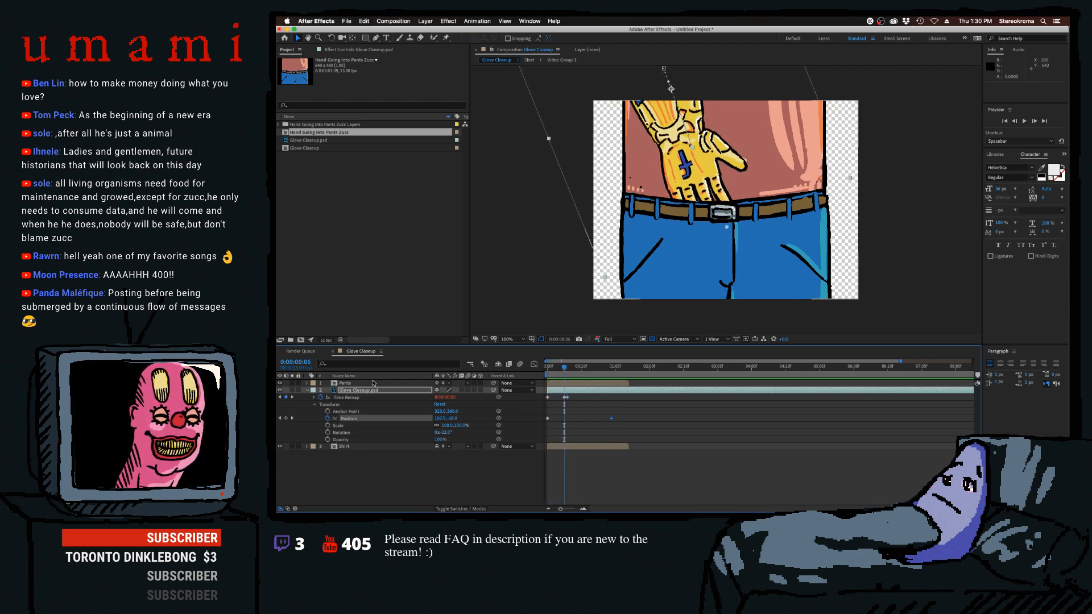
pyautogui.click(358, 383)
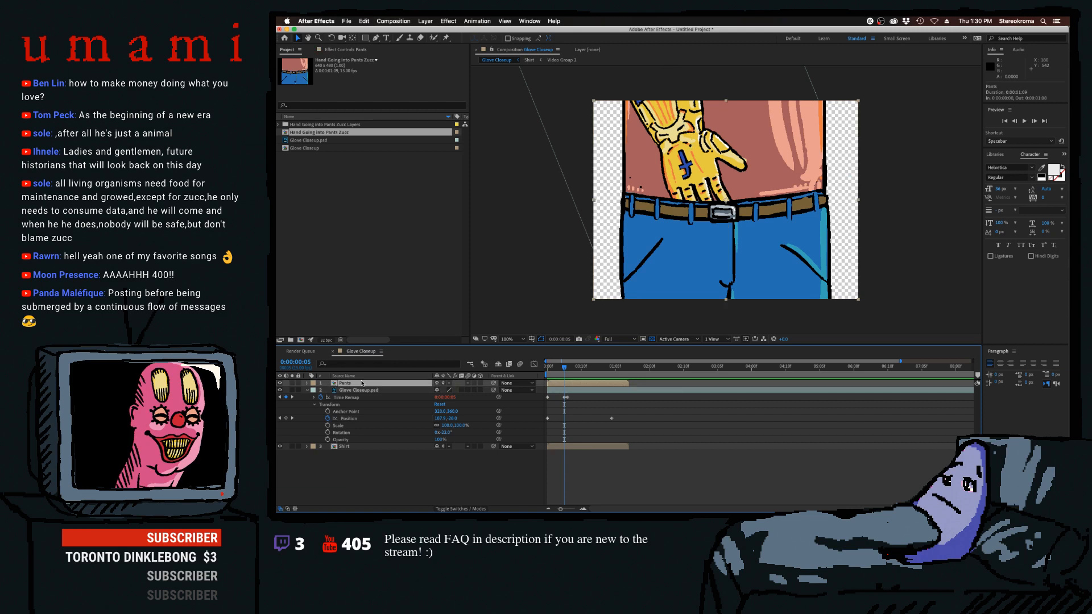
pyautogui.click(307, 384)
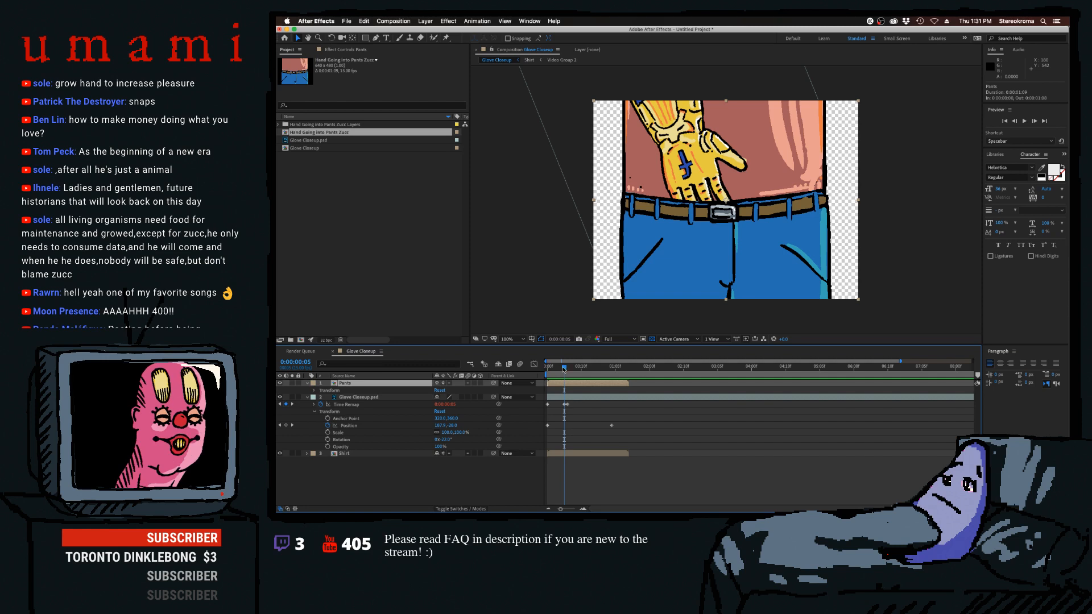
pyautogui.moveTo(564, 370)
pyautogui.mouseDown()
pyautogui.moveTo(539, 369)
pyautogui.moveTo(567, 373)
pyautogui.mouseUp()
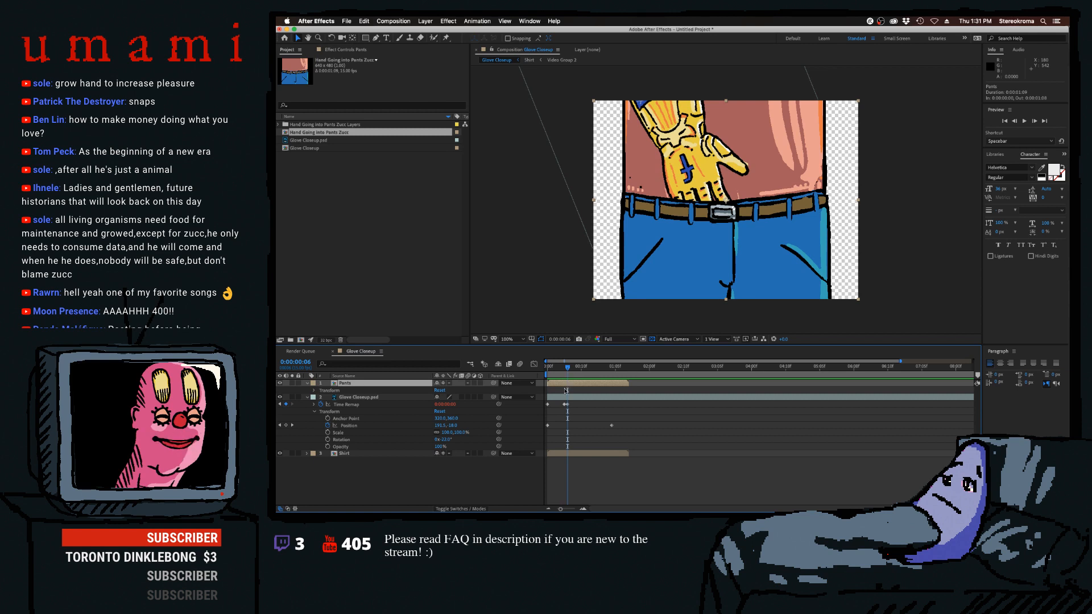
# Duplicate the Pants layer and start the copy at 0:00:00:06.
pyautogui.press('super+d')
pyautogui.moveTo(569, 385)
pyautogui.mouseDown()
pyautogui.moveTo(591, 384)
pyautogui.moveTo(556, 373)
pyautogui.moveTo(571, 381)
pyautogui.mouseUp()
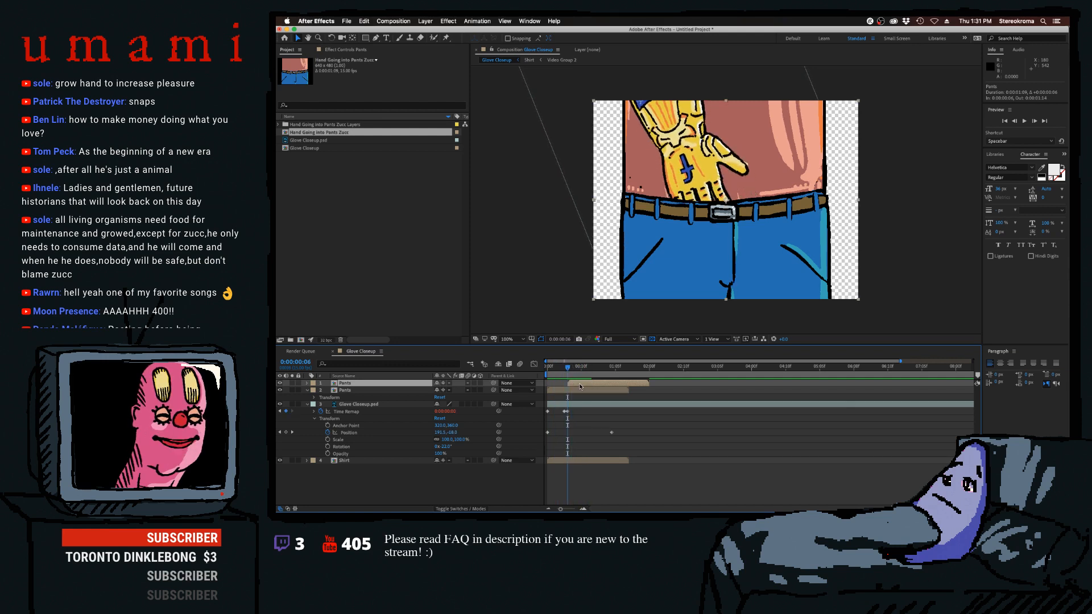
pyautogui.press('super+z')
pyautogui.press('super+shift+z')
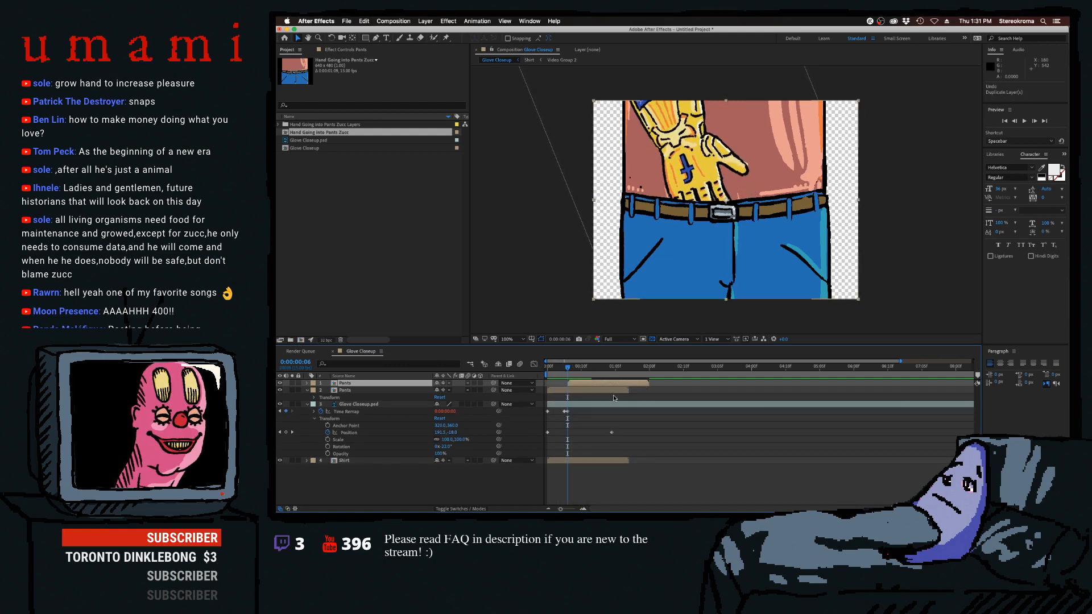
# Trim the end of the original Pants layer to 0:00:00:06 and delete its untrimmed duplicate.
pyautogui.moveTo(626, 391); pyautogui.dragTo(568, 397)
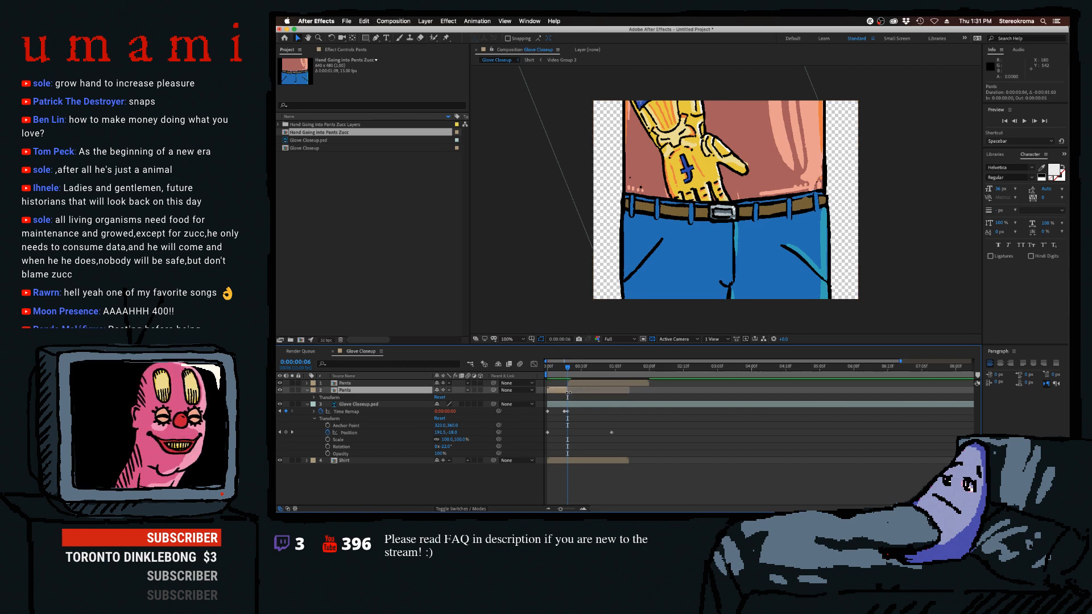
pyautogui.moveTo(567, 392); pyautogui.dragTo(569, 394)
pyautogui.click(573, 384)
pyautogui.press('Delete')
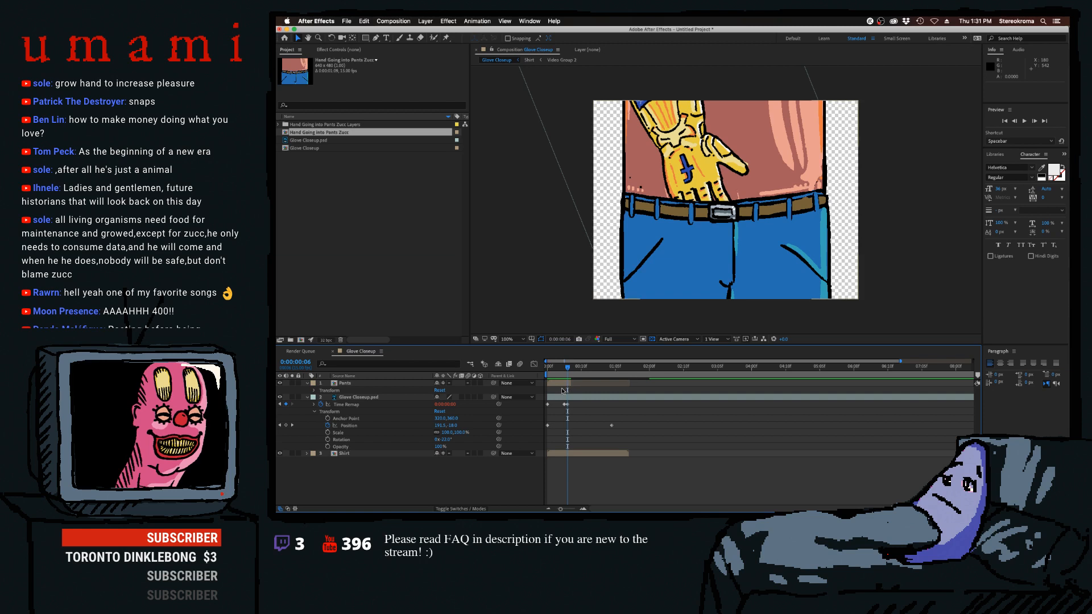
# Duplicate the trimmed Pants layer three times and line up the copies end to end in the timeline.
pyautogui.click(558, 387)
pyautogui.hotkey('ctrl', 'd')
pyautogui.hotkey('ctrl', 'd')
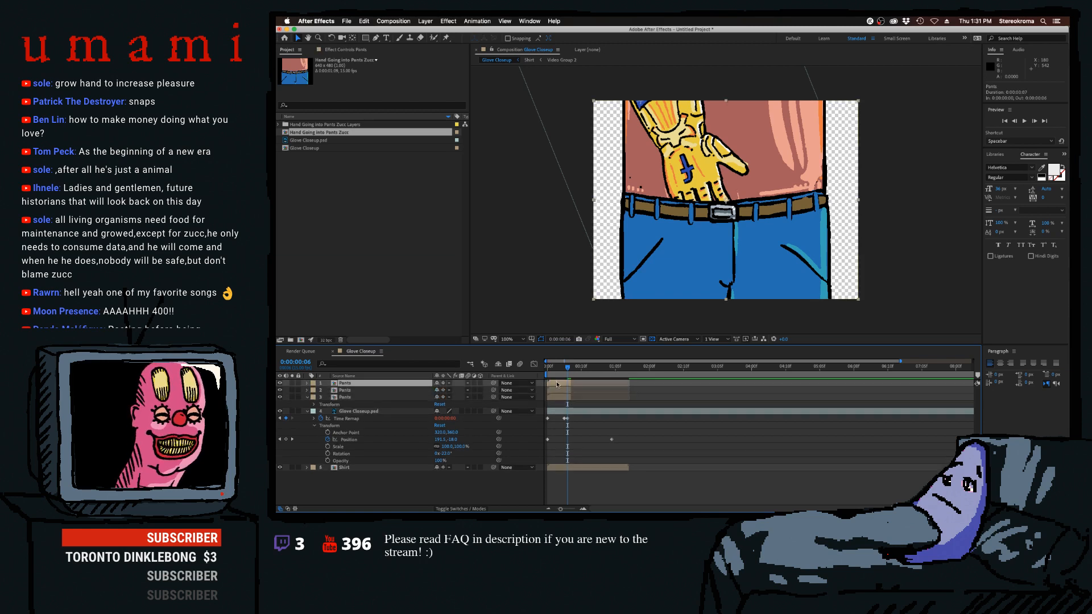
pyautogui.hotkey('ctrl', 'd')
pyautogui.moveTo(558, 398); pyautogui.dragTo(636, 387)
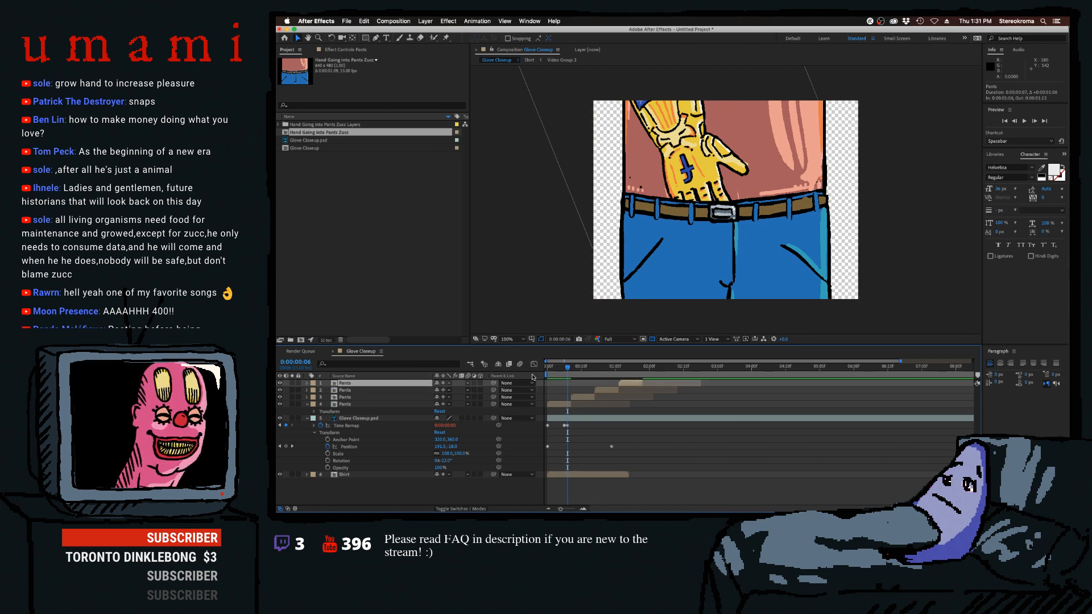
# Preview the repeating pants and extend the last Pants copy to its full 0:00:01:09 duration.
pyautogui.moveTo(567, 369); pyautogui.dragTo(548, 373)
pyautogui.press('space')
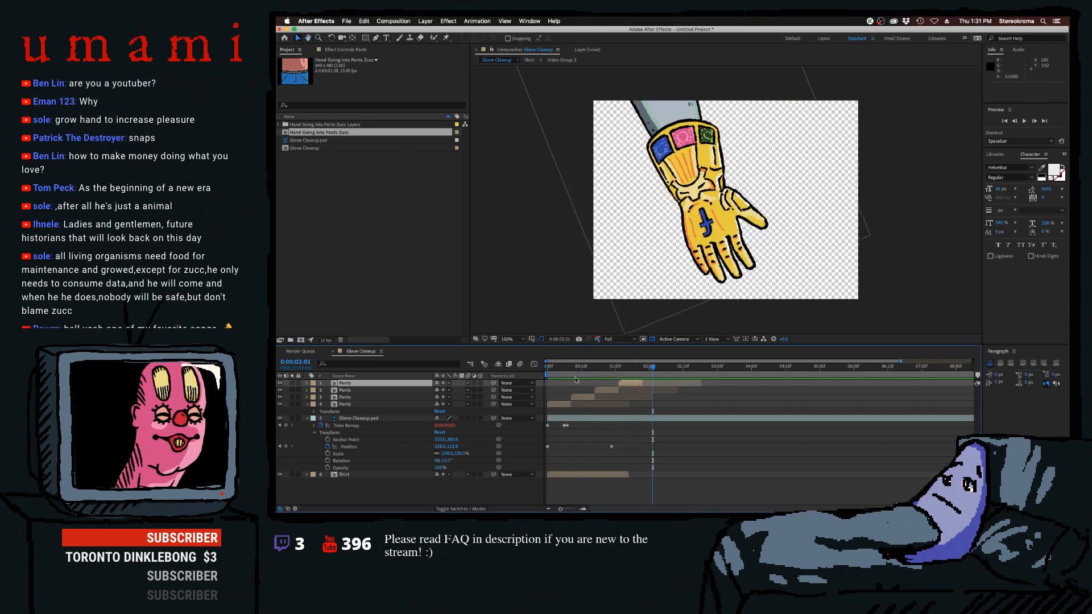
pyautogui.click(559, 372)
pyautogui.moveTo(560, 372); pyautogui.dragTo(699, 383)
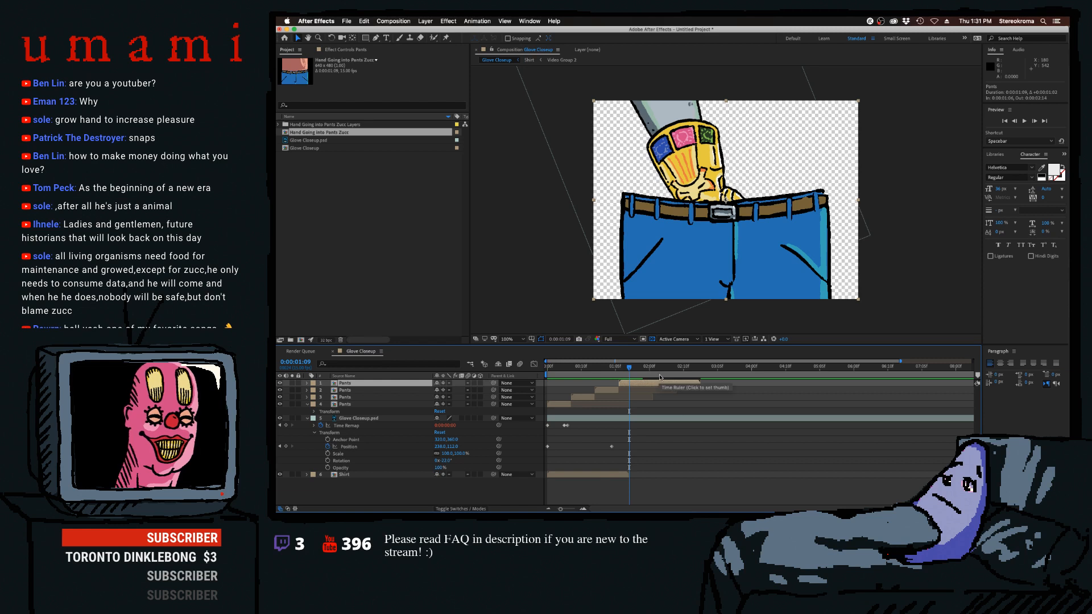
# Add three short Pants copies end to end after the full-length Pants segment and preview the result.
pyautogui.press('super+d')
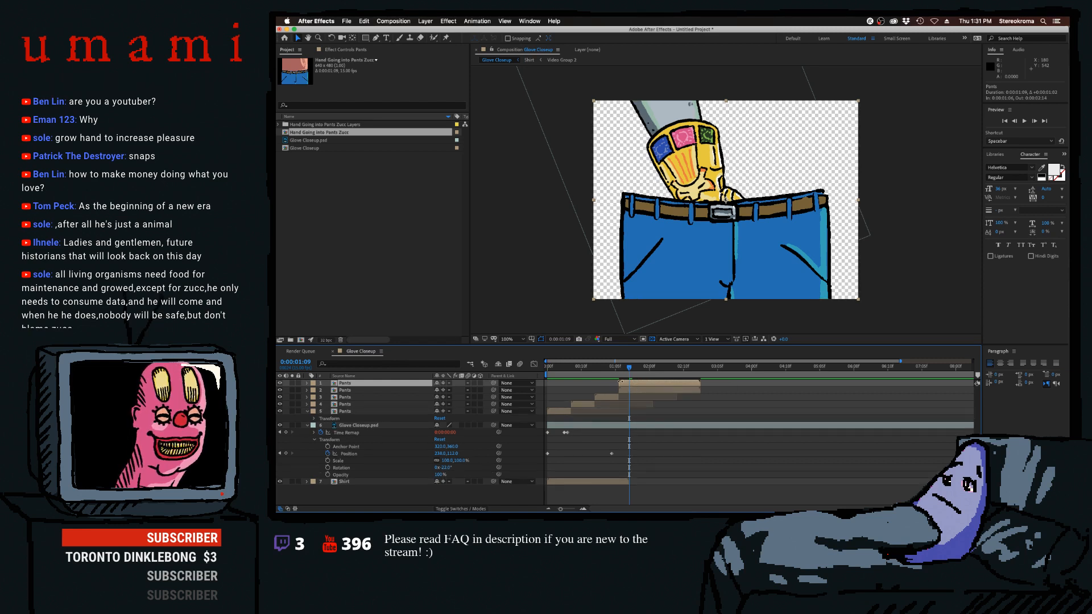
pyautogui.moveTo(619, 383); pyautogui.dragTo(753, 385)
pyautogui.hotkey('ctrl', 'd')
pyautogui.hotkey('ctrl', 'd')
pyautogui.press('space')
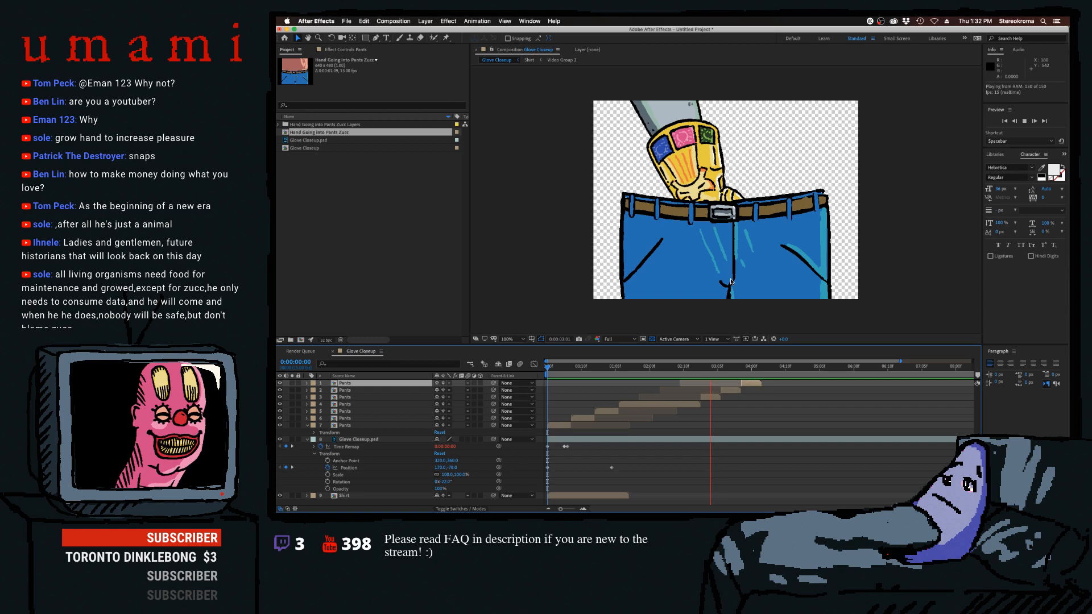
pyautogui.press('space')
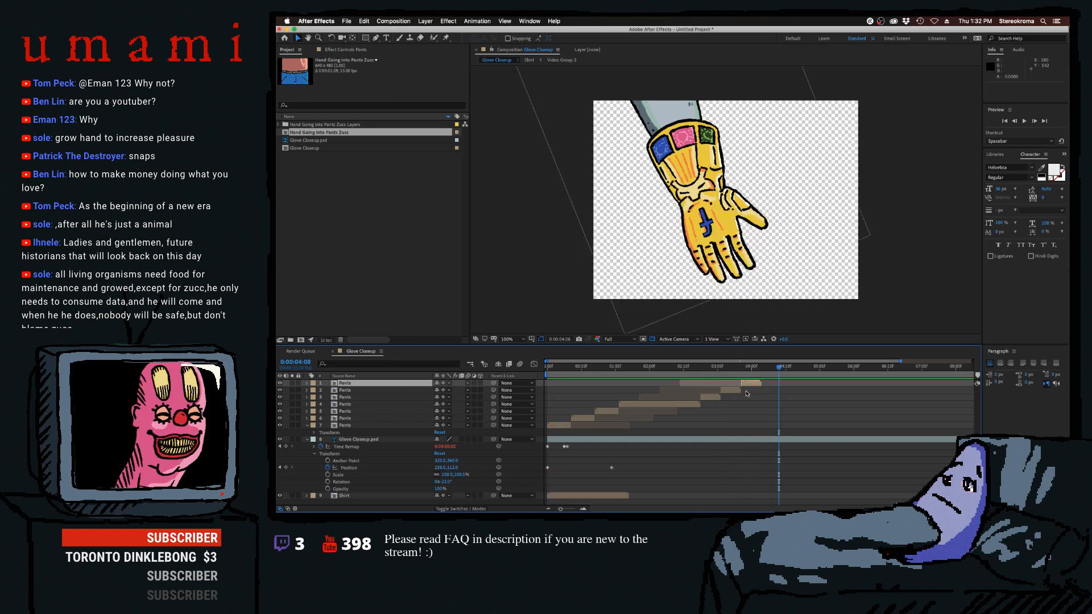
# Duplicate the last short Pants segment and start the copy directly after it at 0:00:04:03.
pyautogui.click(745, 366)
pyautogui.press('i')
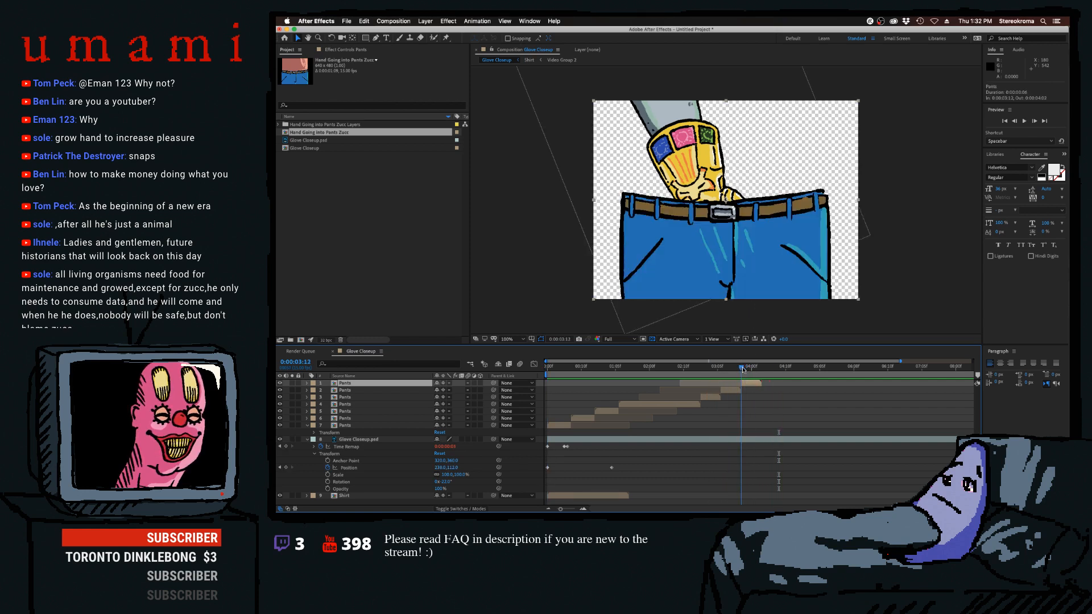
pyautogui.hotkey('ctrl', 'd')
pyautogui.moveTo(748, 386); pyautogui.dragTo(769, 387)
# Pre-compose all eight Pants layers into a new composition named Pants.
pyautogui.scroll(-1, 761, 392)
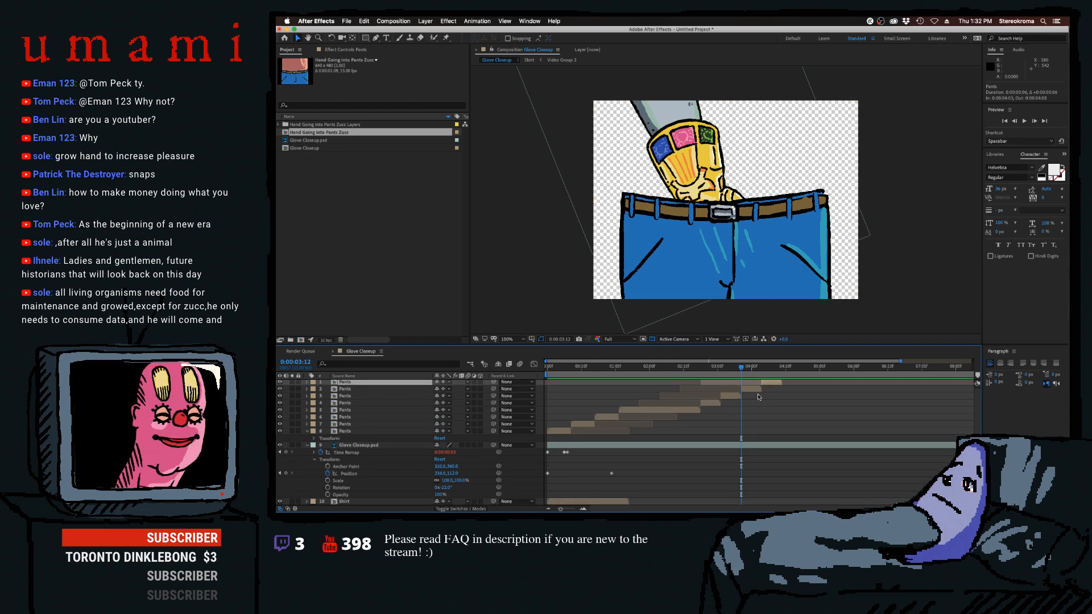
pyautogui.keyDown('shift'); pyautogui.click(354, 431); pyautogui.keyUp('shift')
pyautogui.rightClick(354, 431)
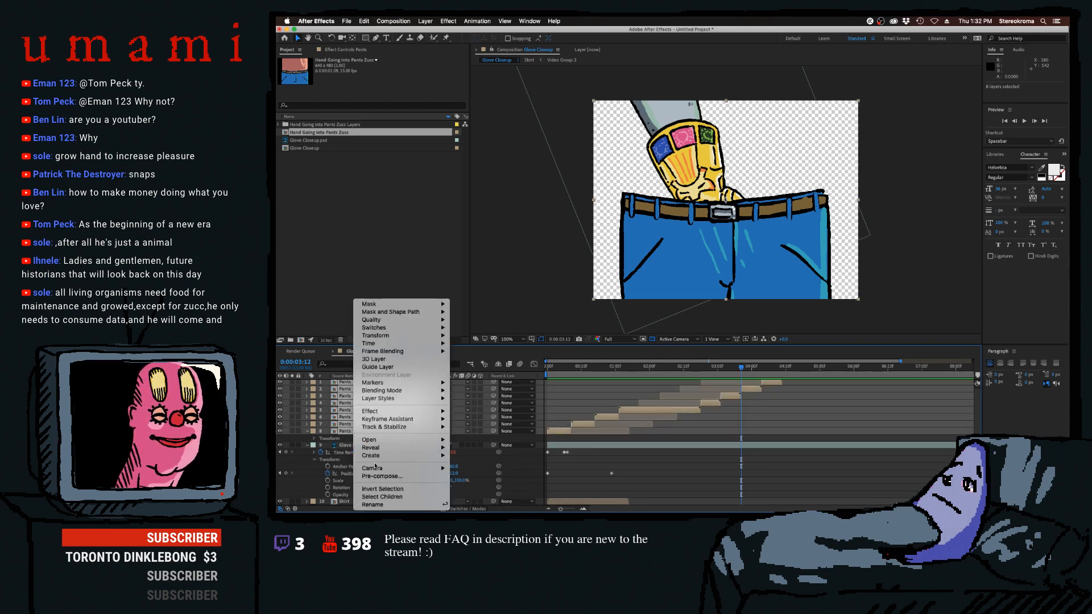
pyautogui.click(380, 475)
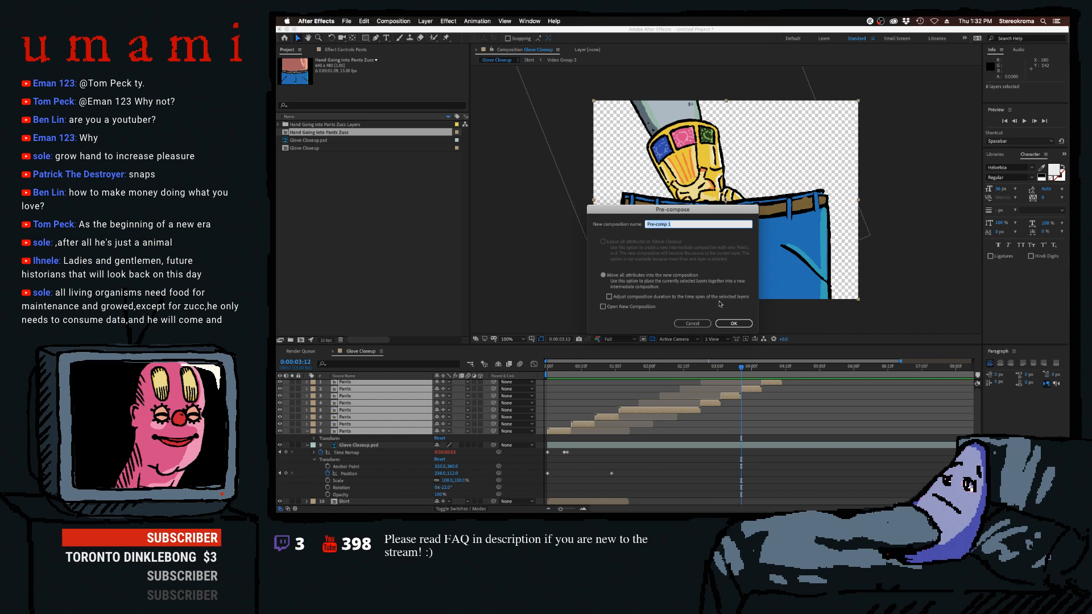
pyautogui.write('Pants')
pyautogui.press('Return')
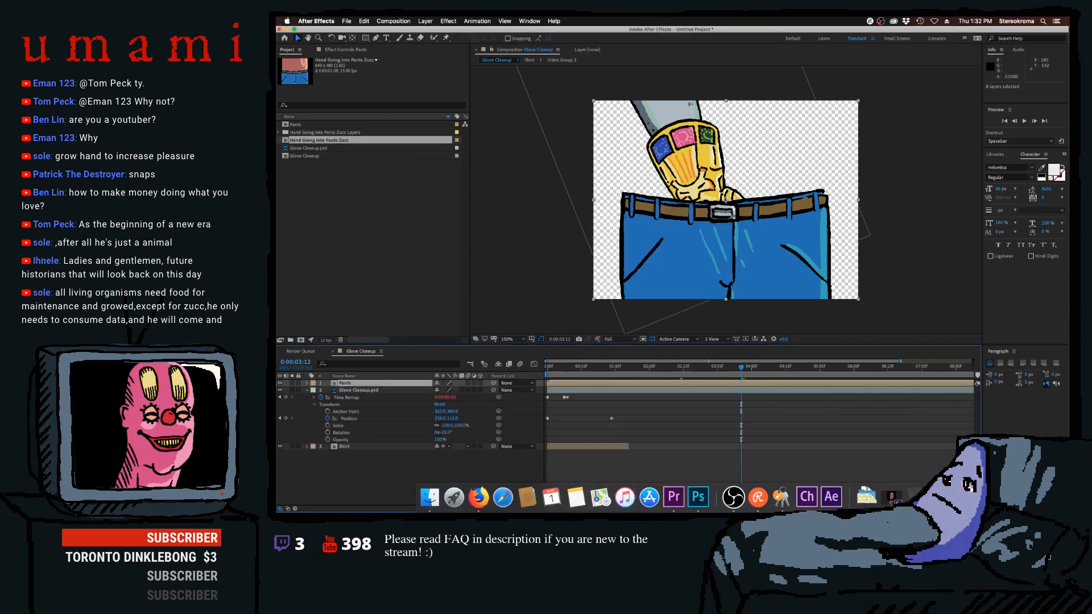
# Trim the end of the Shirt layer to 0:00:00:06.
pyautogui.click(364, 448)
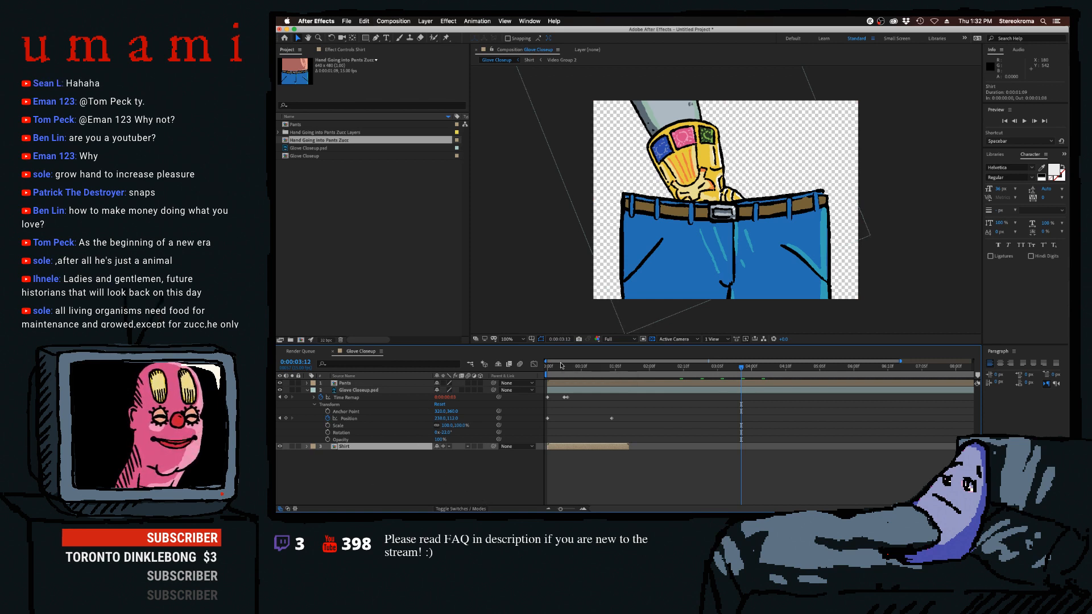
pyautogui.moveTo(560, 366)
pyautogui.mouseDown()
pyautogui.moveTo(547, 366)
pyautogui.moveTo(568, 370)
pyautogui.mouseUp()
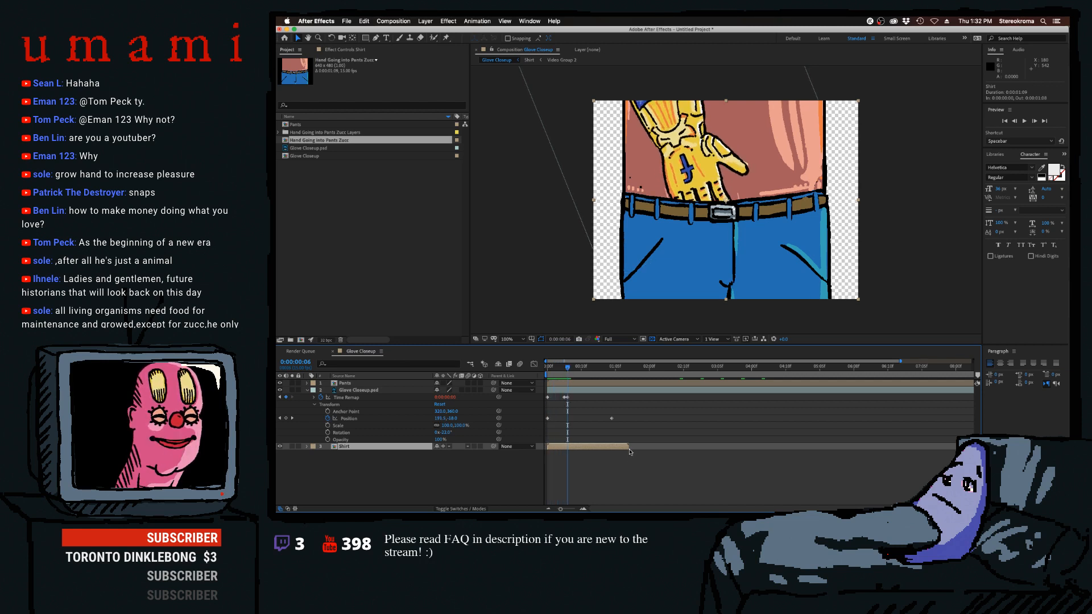
pyautogui.moveTo(628, 449); pyautogui.dragTo(572, 450)
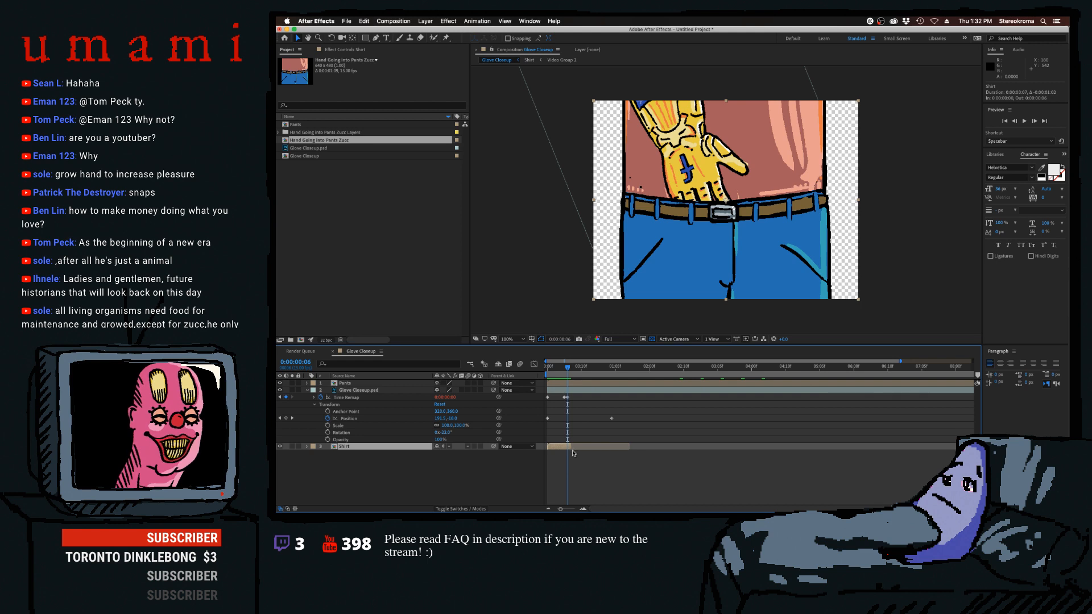
# Duplicate the trimmed Shirt layer three times, line up the copies end to end, and extend the last one to full length.
pyautogui.press('super+d')
pyautogui.press('[')
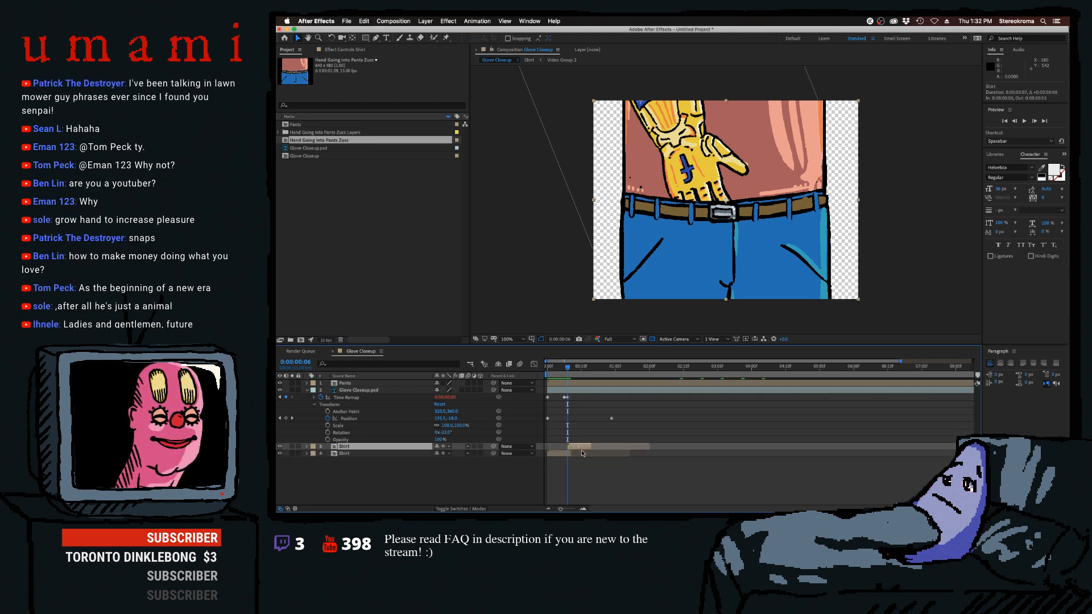
pyautogui.moveTo(581, 453); pyautogui.dragTo(699, 447)
pyautogui.press('super+d')
pyautogui.press('super+d')
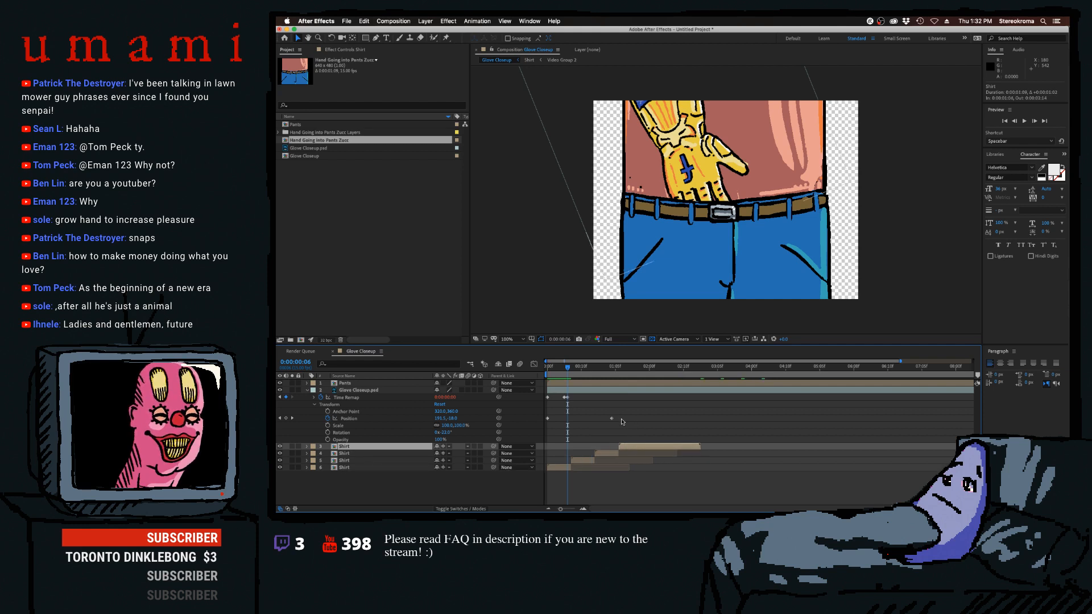
# Shift both Position keyframes of the glove layer later so the first one sits at 0:00:01:02.
pyautogui.moveTo(622, 413)
pyautogui.mouseDown()
pyautogui.moveTo(546, 422)
pyautogui.moveTo(604, 424)
pyautogui.mouseUp()
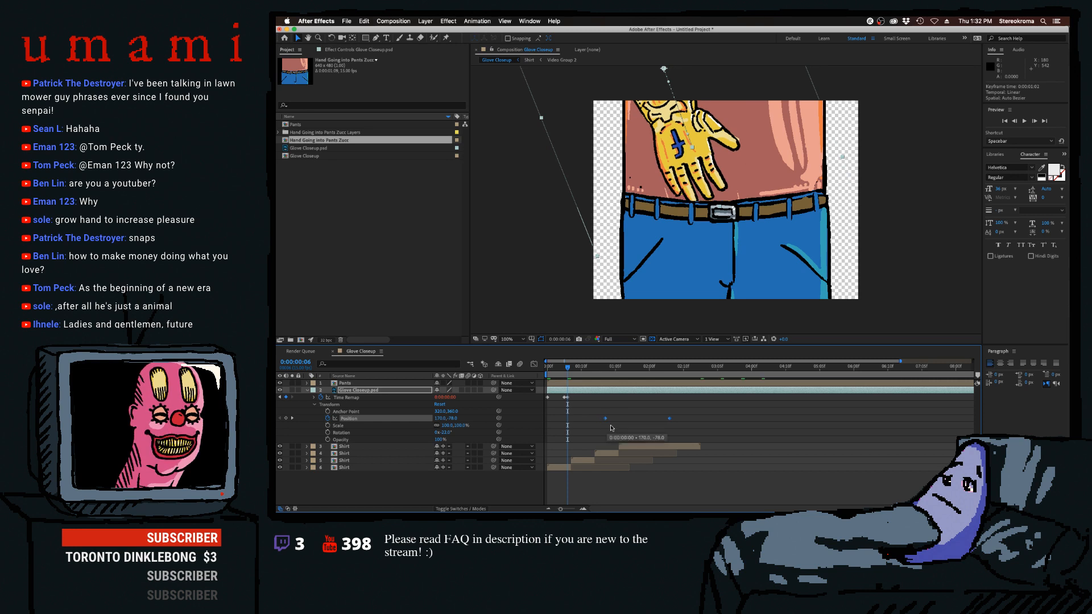
# Preview the composition to check the glove's shifted movement, and return to 0:00:00:06.
pyautogui.press('space')
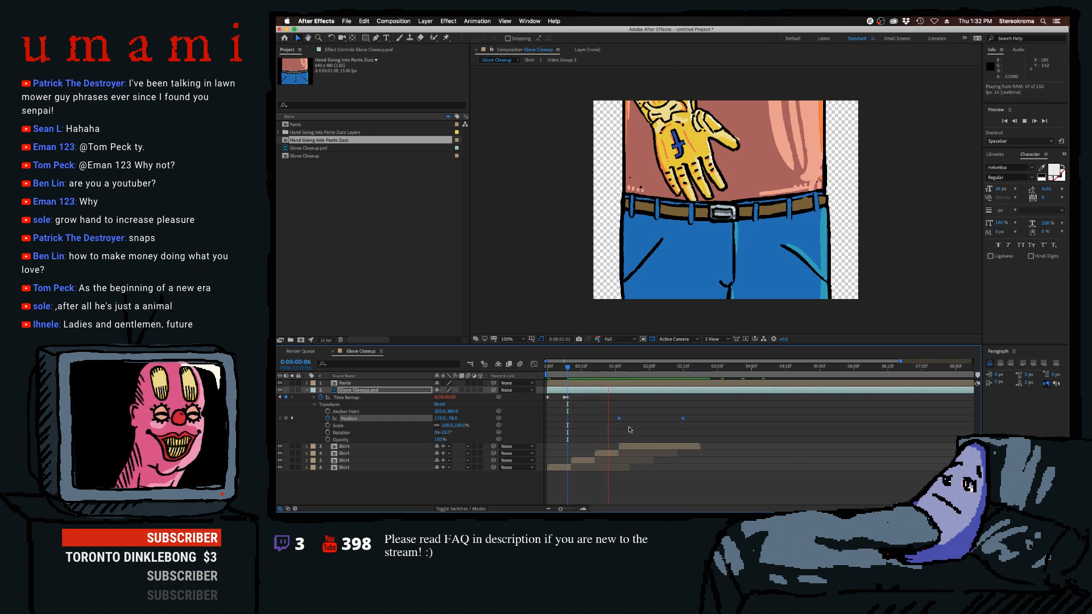
pyautogui.press('space')
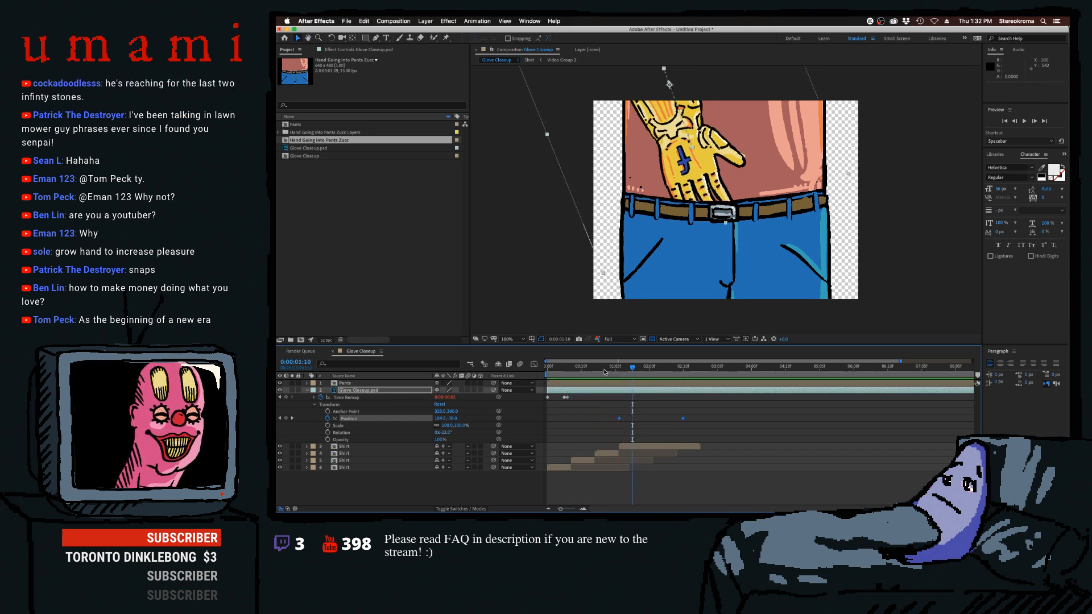
pyautogui.moveTo(585, 371); pyautogui.dragTo(567, 371)
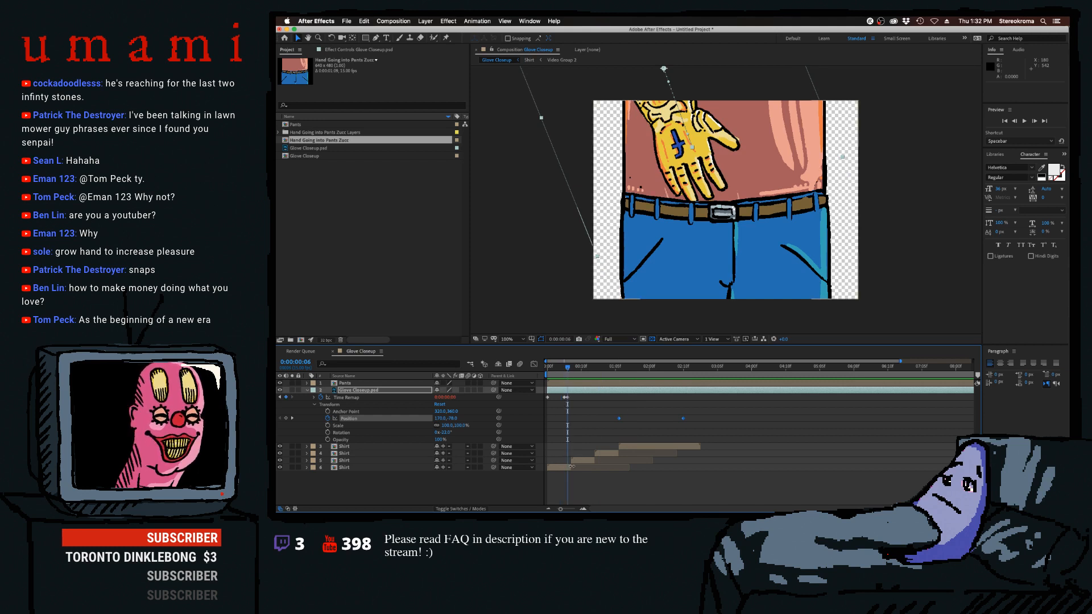
# Trim the end of the bottom Shirt layer slightly earlier and delete the other three Shirt layers.
pyautogui.moveTo(571, 467); pyautogui.dragTo(568, 467)
pyautogui.click(362, 460)
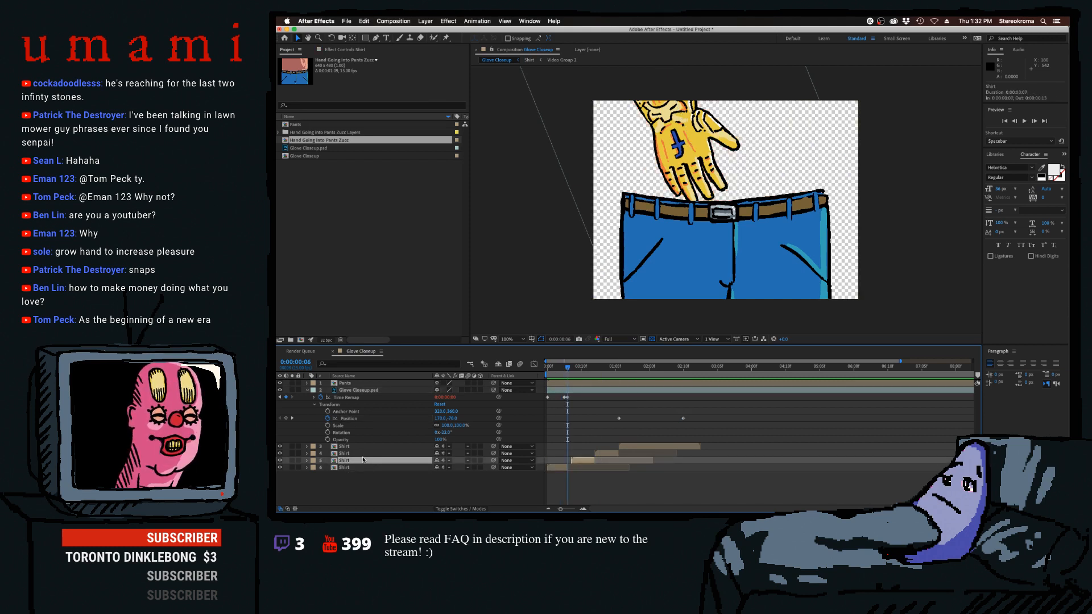
pyautogui.keyDown('shift'); pyautogui.click(361, 448); pyautogui.keyUp('shift')
pyautogui.press('Delete')
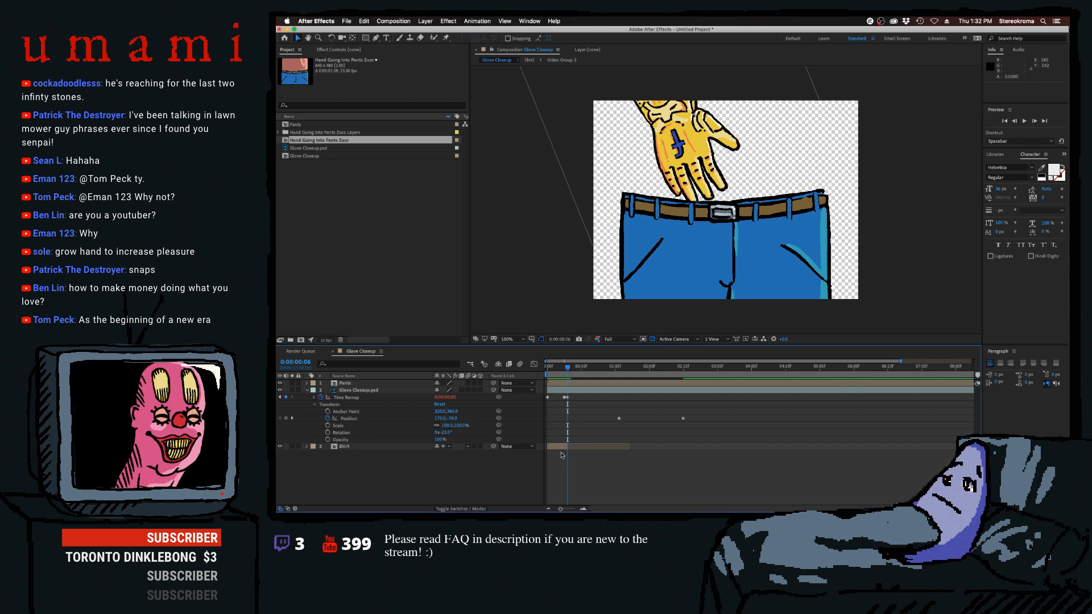
# Duplicate the trimmed Shirt layer three times and line up the copies end to end in the timeline.
pyautogui.click(556, 448)
pyautogui.press('super+d')
pyautogui.press('super+d')
pyautogui.press('super+d')
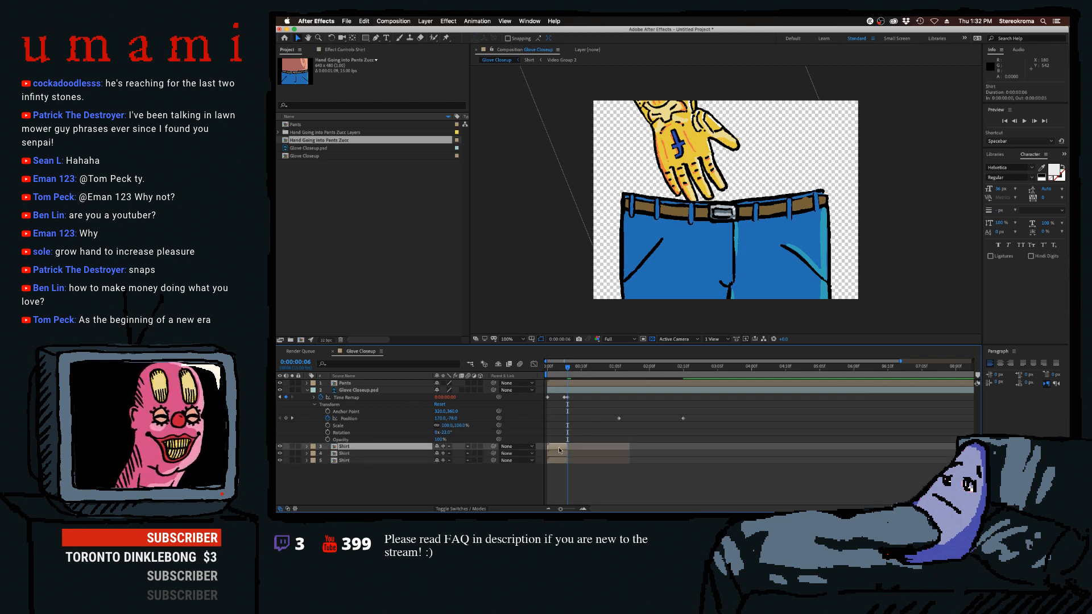
pyautogui.keyDown('shift'); pyautogui.click(558, 462); pyautogui.keyUp('shift')
pyautogui.moveTo(559, 462); pyautogui.dragTo(618, 454)
pyautogui.click(585, 496)
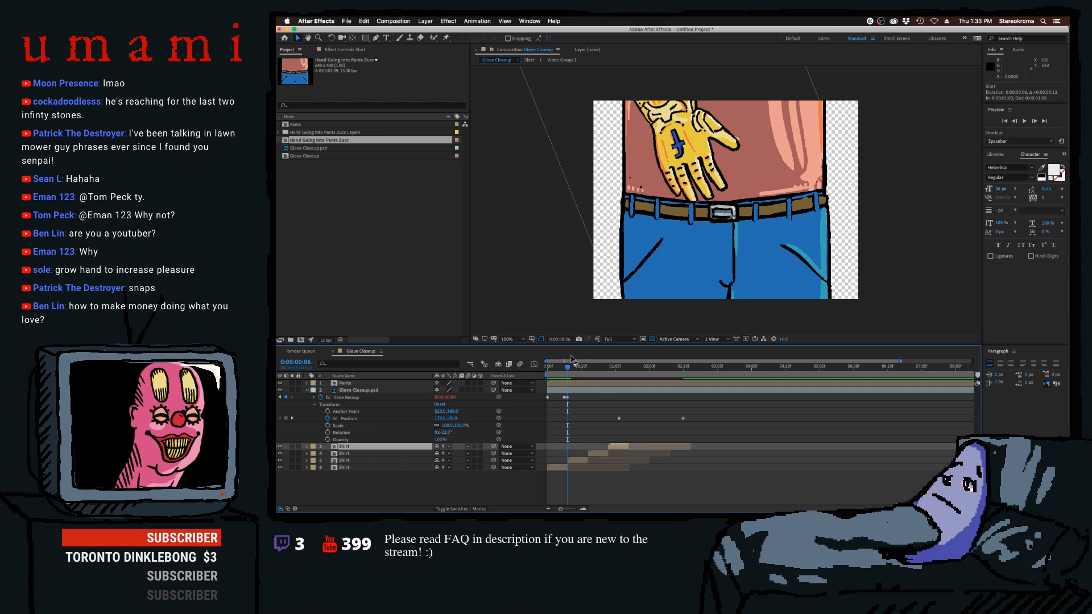
# Play the animation from the start to check the looping shirt against the glove's movement.
pyautogui.press('space')
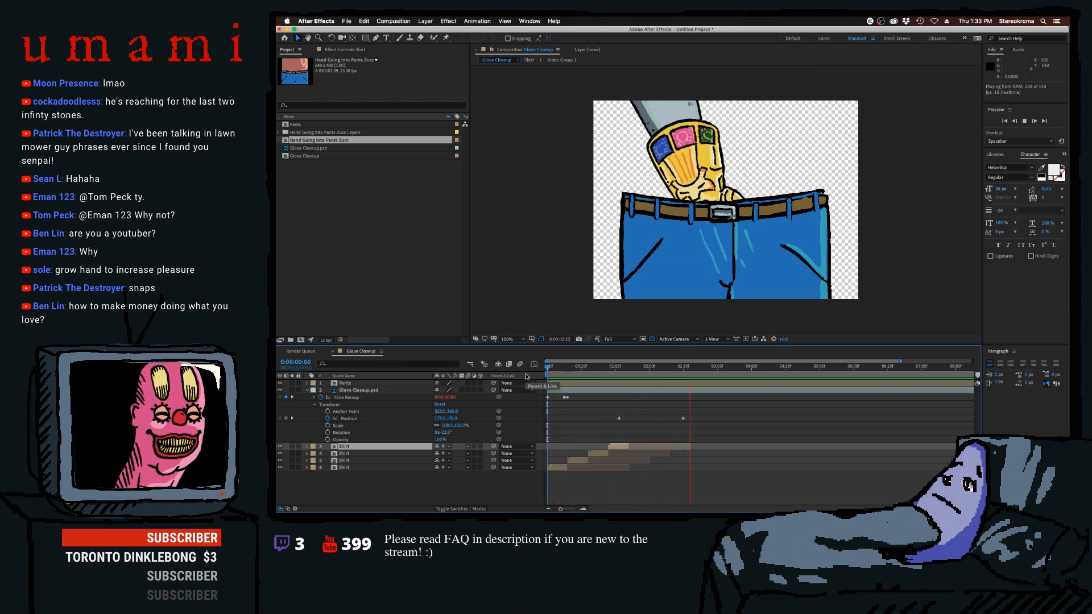
pyautogui.press('space')
pyautogui.moveTo(559, 380); pyautogui.dragTo(636, 381)
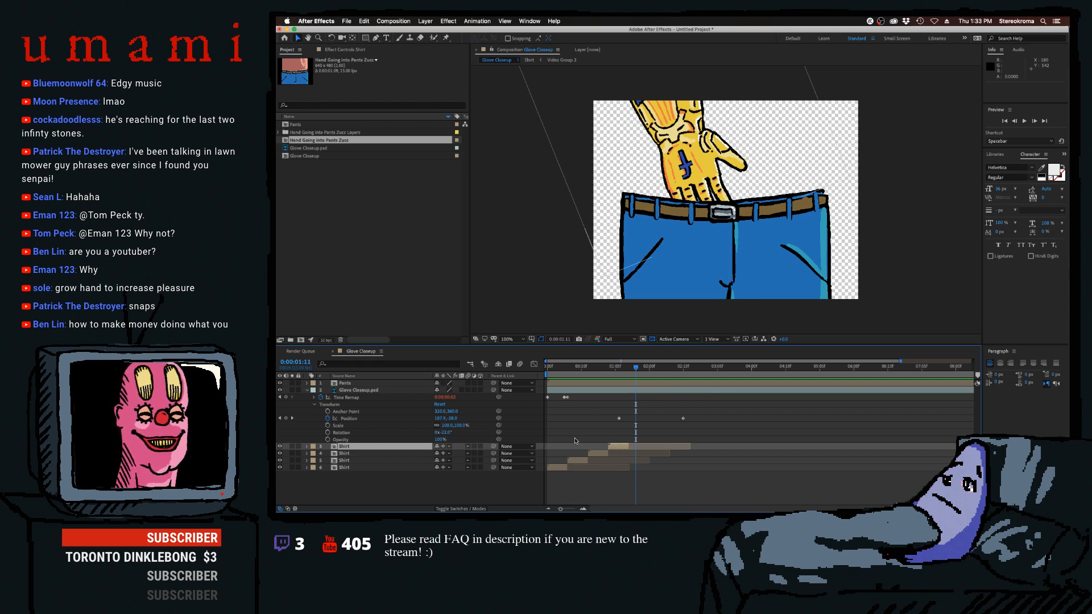
pyautogui.click(598, 367)
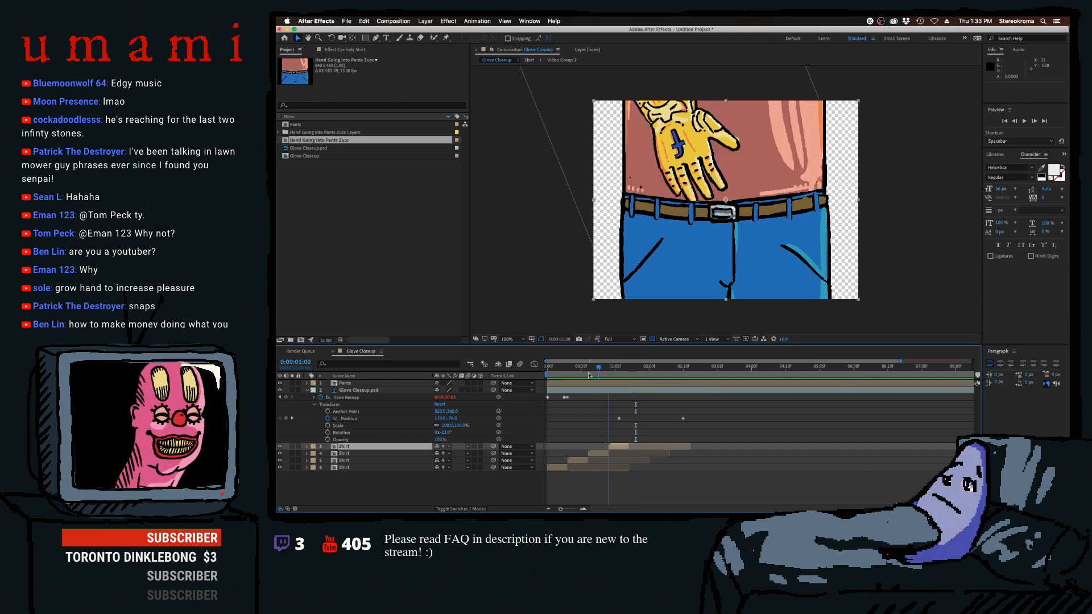
pyautogui.moveTo(589, 375); pyautogui.dragTo(539, 378)
pyautogui.press('space')
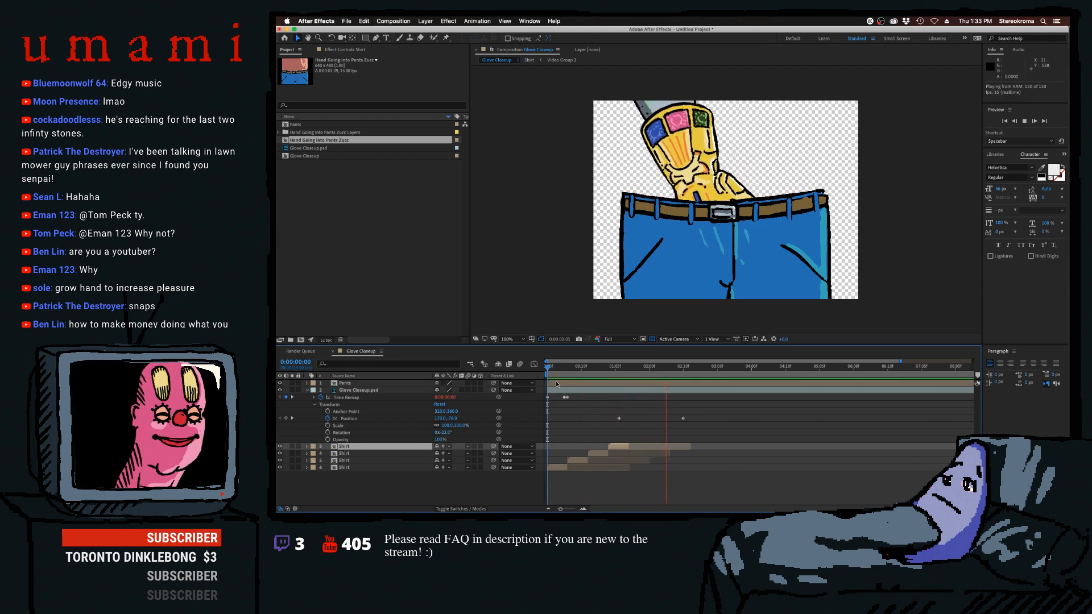
pyautogui.press('space')
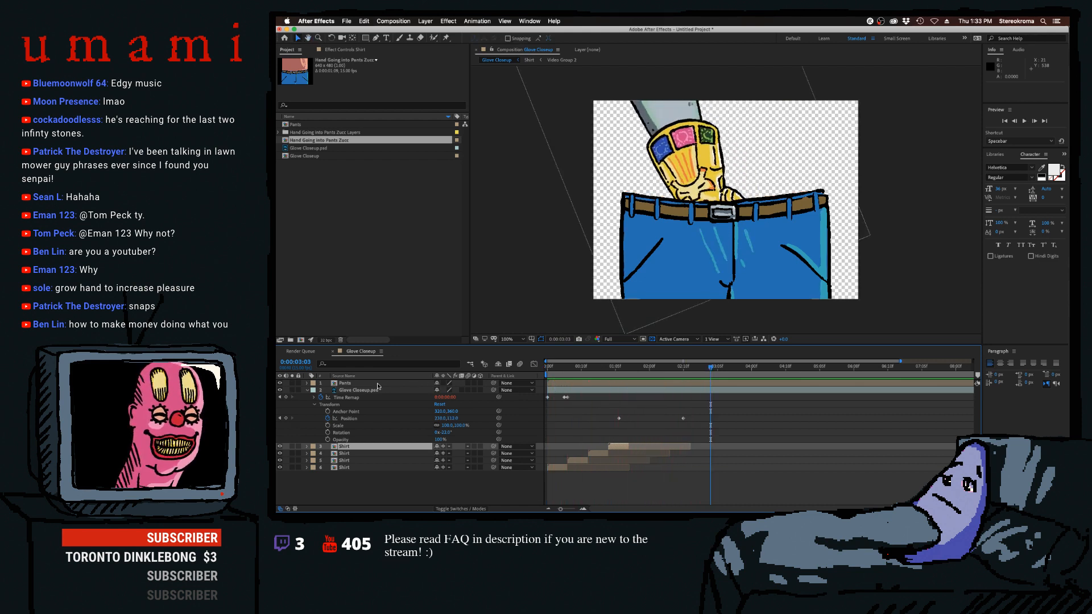
# Open the Pants composition to inspect the timing of its layers, and return to Glove Closeup.
pyautogui.click(377, 384)
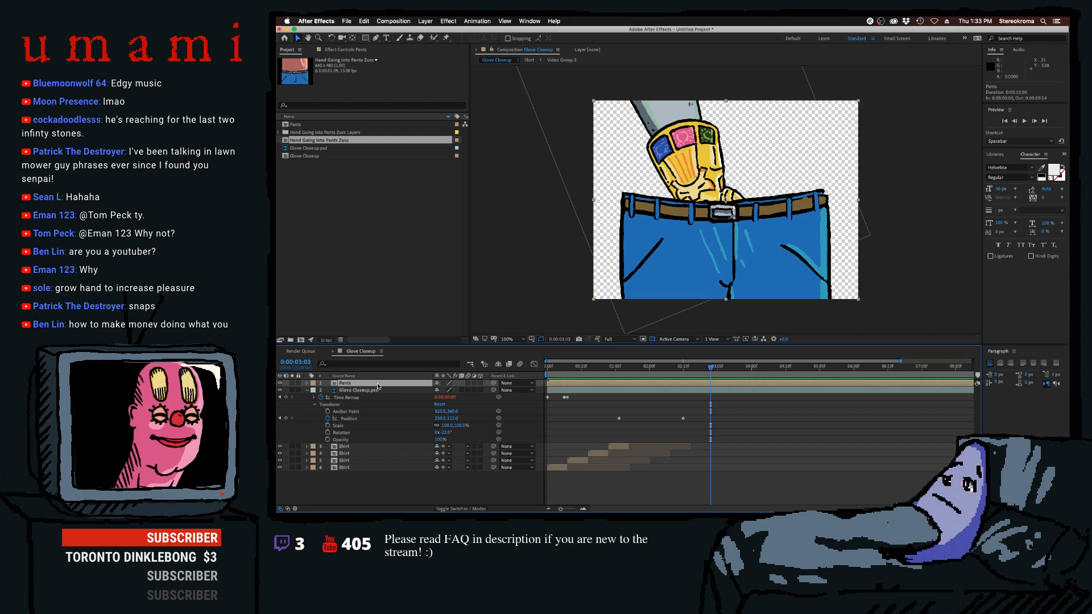
pyautogui.doubleClick(375, 386)
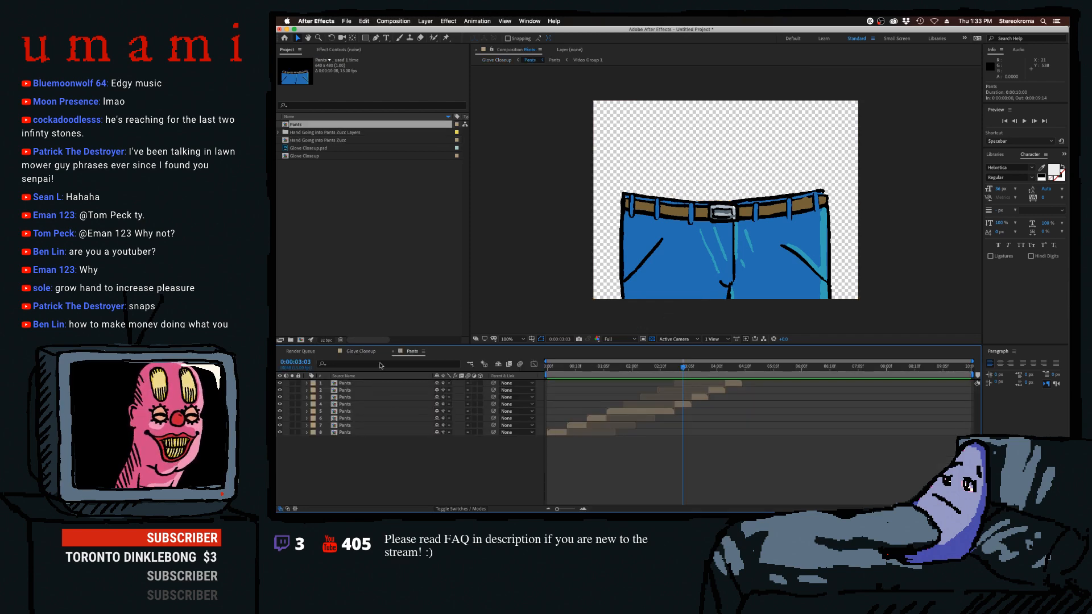
pyautogui.click(393, 352)
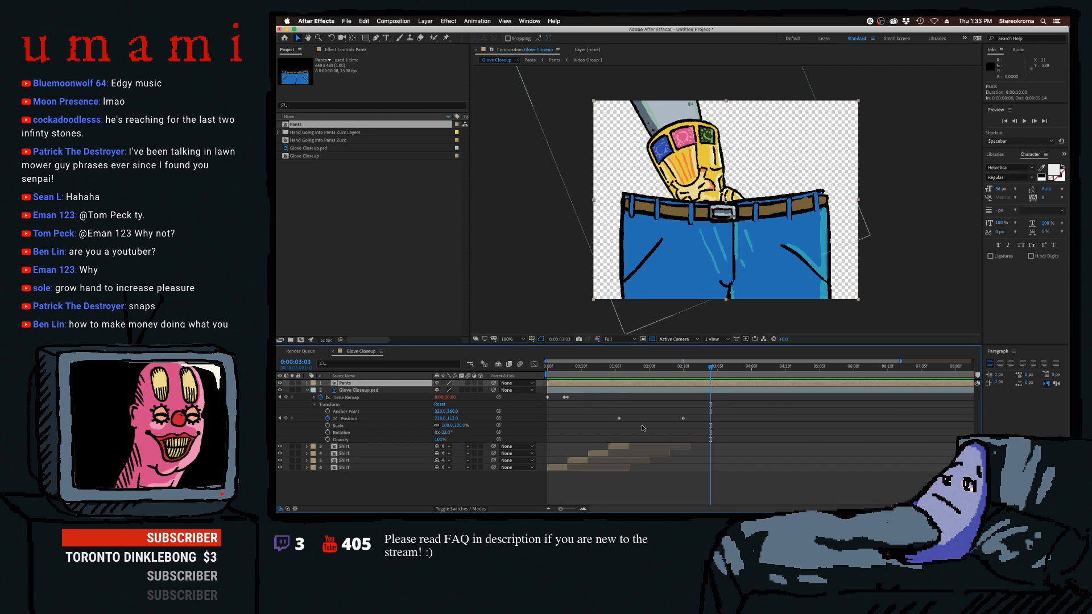
# Duplicate the last Shirt layer, extend its end to full length, and trim its start to where the previous Shirt layer ends.
pyautogui.click(646, 446)
pyautogui.hotkey('ctrl', 'd')
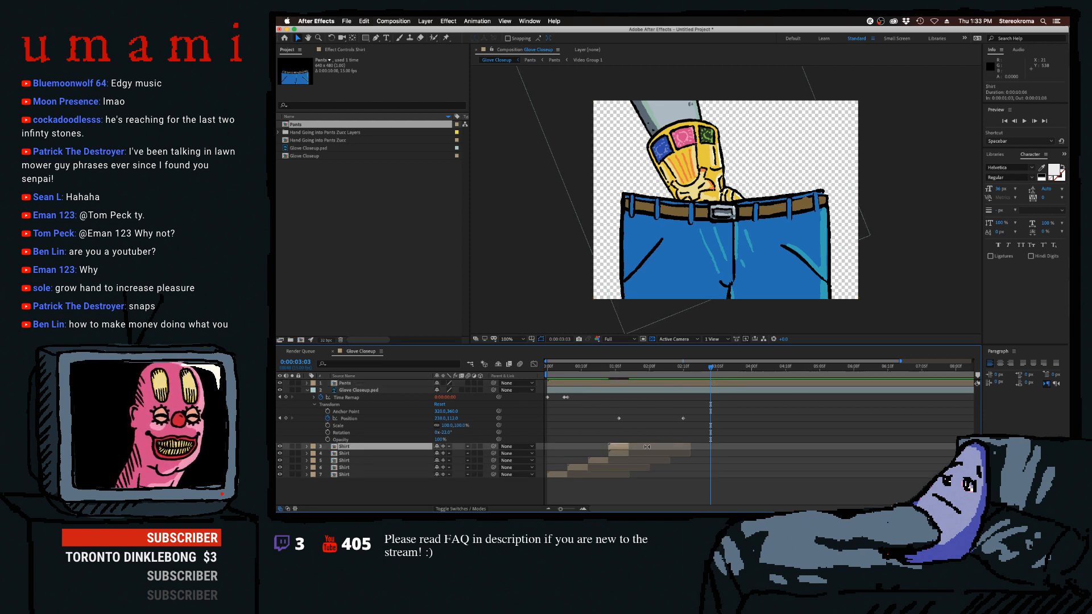
pyautogui.moveTo(628, 447); pyautogui.dragTo(690, 446)
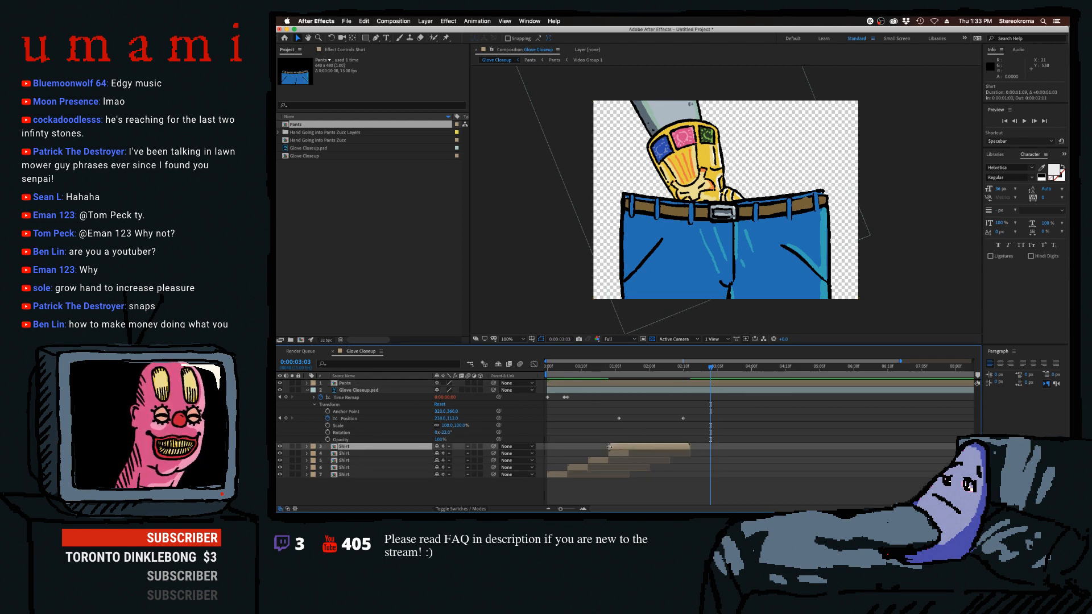
pyautogui.moveTo(607, 447); pyautogui.dragTo(624, 448)
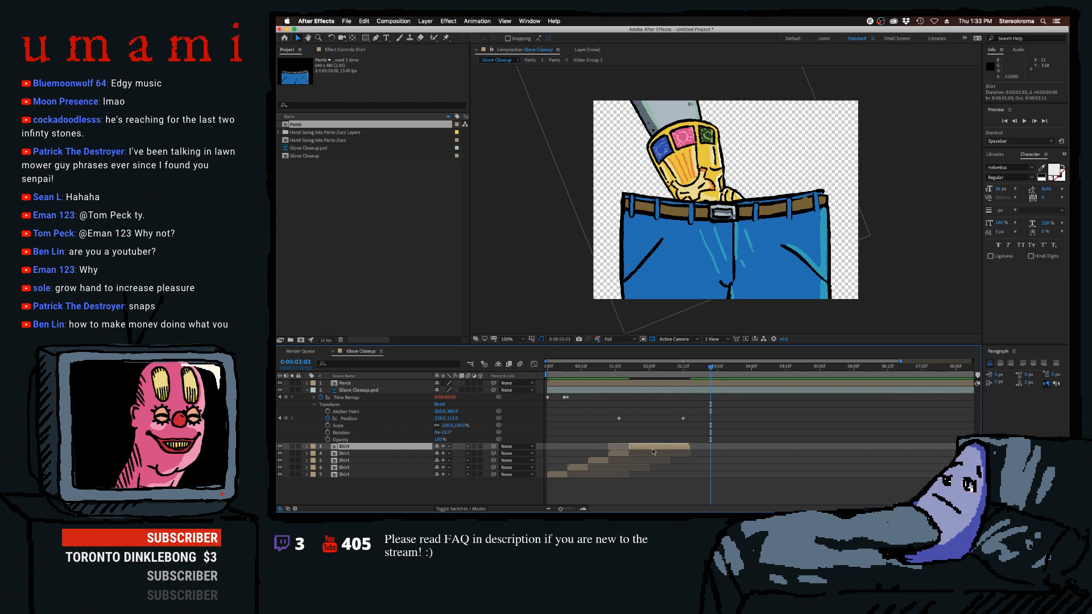
# Duplicate the extended Shirt layer, trim its start to leave a six-frame segment, and place the segment right after the extended layer.
pyautogui.hotkey('ctrl', 'd')
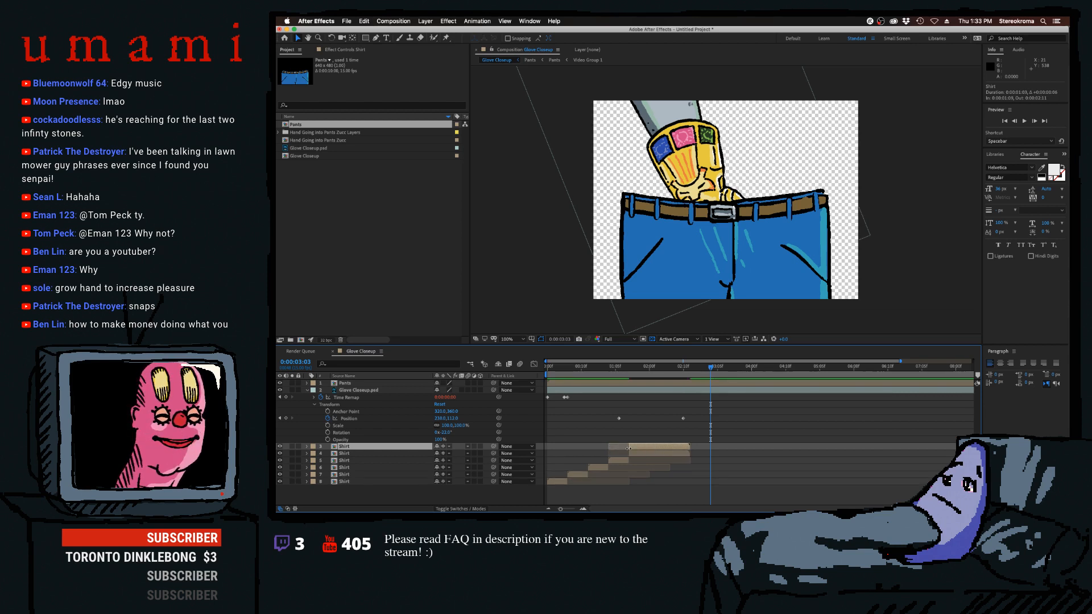
pyautogui.moveTo(628, 448); pyautogui.dragTo(666, 449)
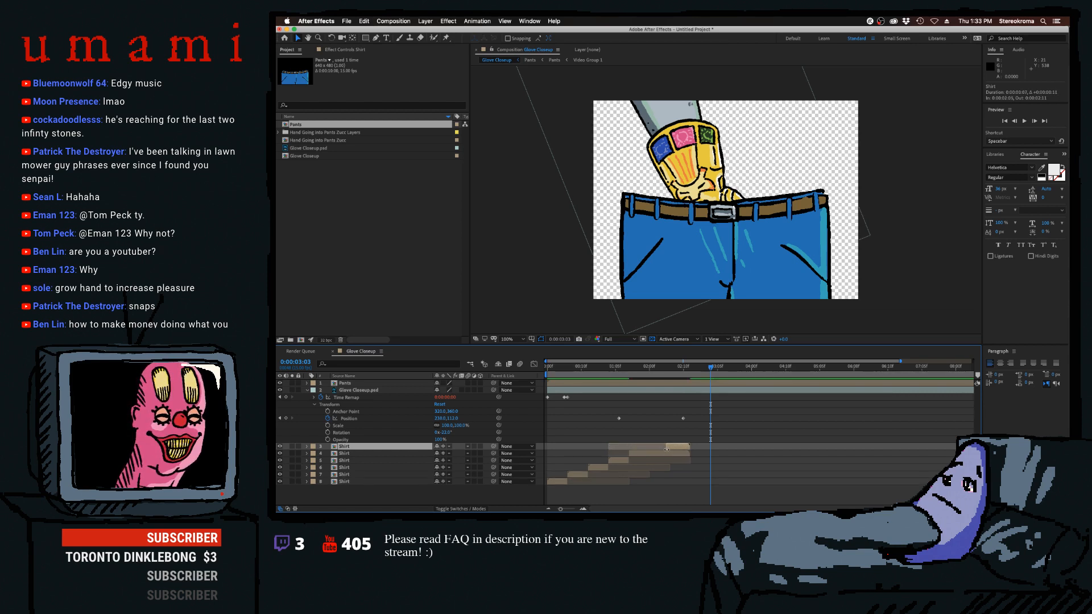
pyautogui.moveTo(668, 375); pyautogui.dragTo(680, 379)
pyautogui.moveTo(689, 447); pyautogui.dragTo(708, 449)
# Preview the animation from 0:00:02:00 to check the shirt while the glove slides into the pants.
pyautogui.click(652, 376)
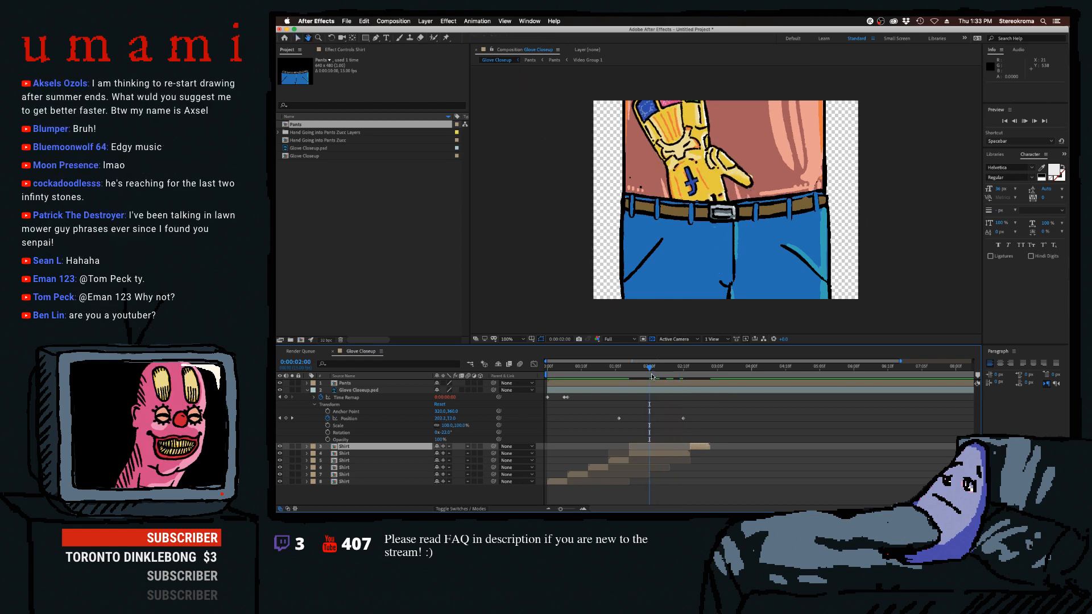
pyautogui.press('space')
pyautogui.press('space')
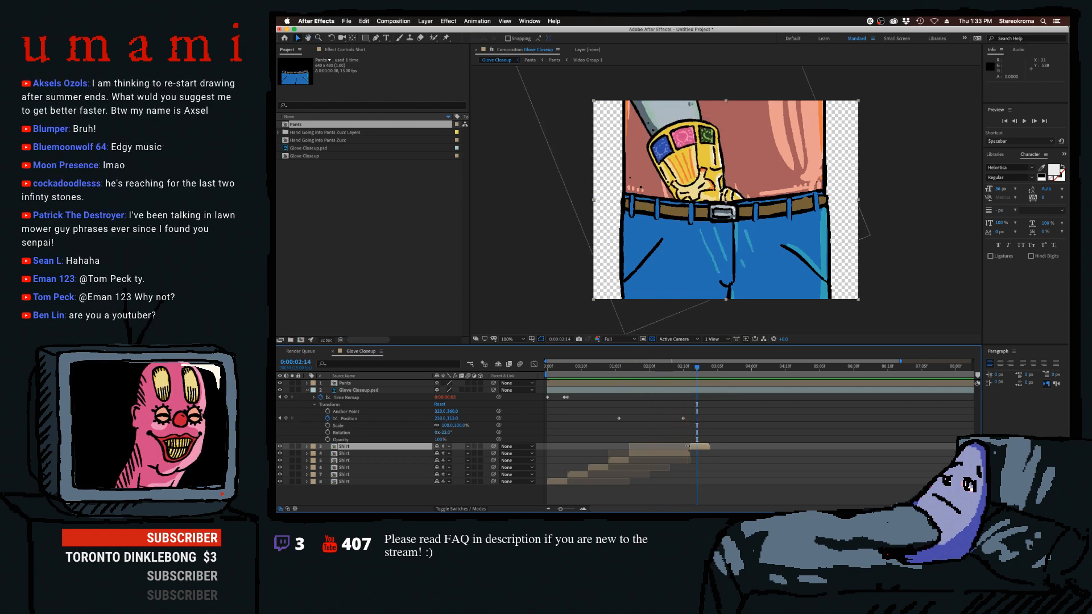
pyautogui.press('space')
pyautogui.click(641, 374)
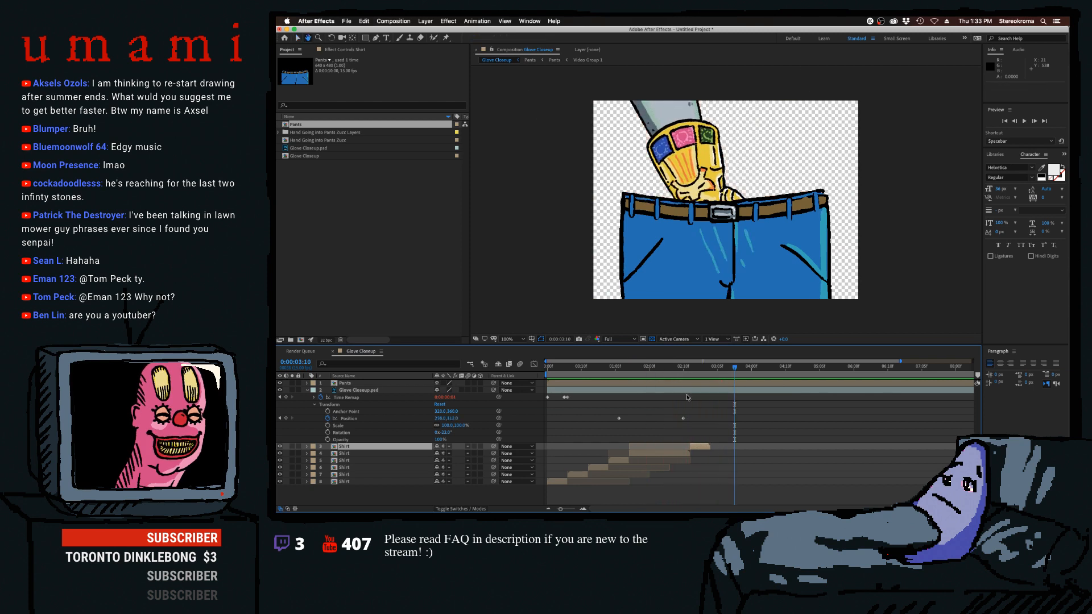
pyautogui.press('space')
# Duplicate the last short Shirt segment three times and line up the copies end to end after it.
pyautogui.press('i')
pyautogui.press('super+d')
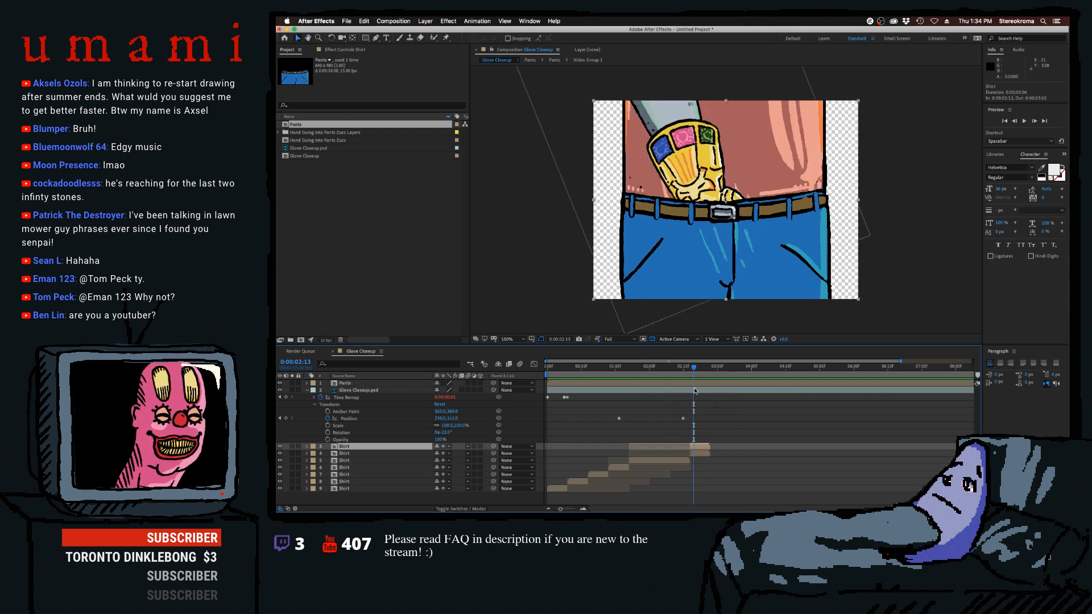
pyautogui.moveTo(699, 446); pyautogui.dragTo(765, 452)
pyautogui.press('super+d')
pyautogui.press('super+d')
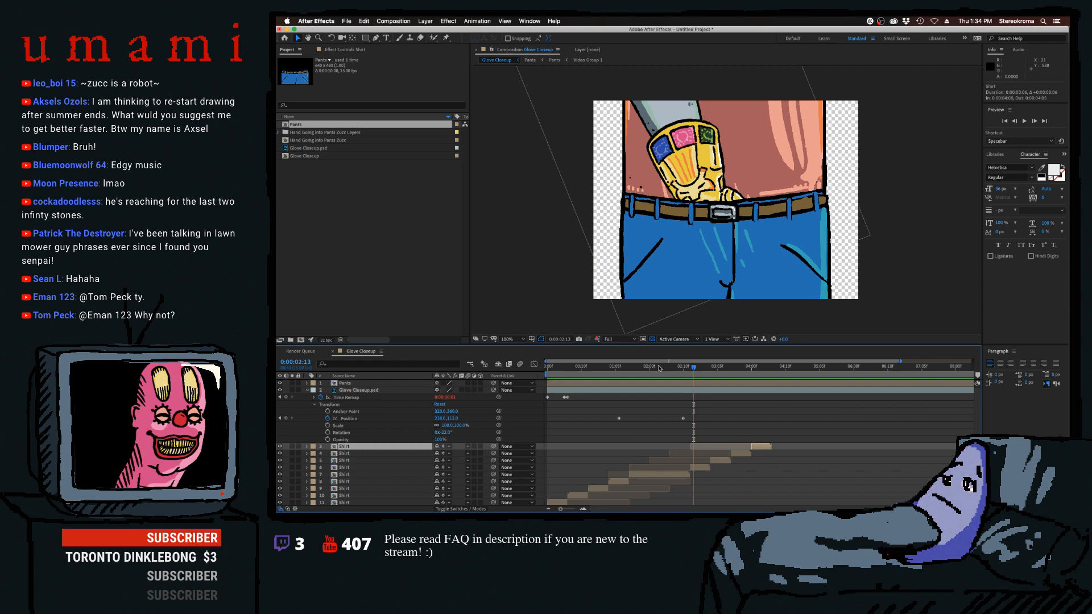
# Play the full animation repeatedly from the start to check the timing of the shirt, pants and glove together.
pyautogui.moveTo(660, 369); pyautogui.dragTo(550, 375)
pyautogui.press('space')
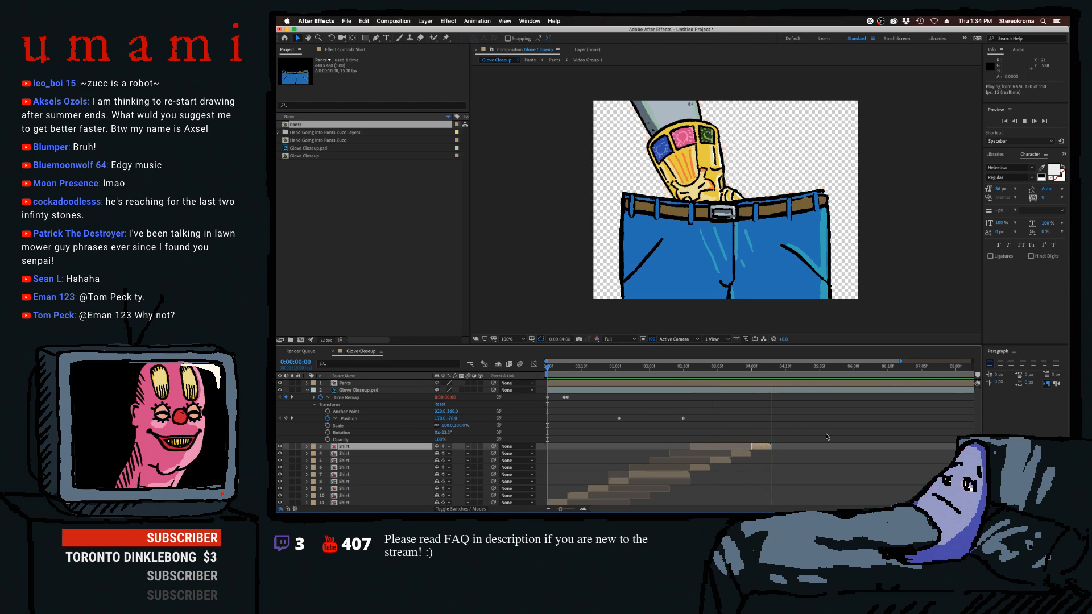
pyautogui.press('space')
pyautogui.press('Home')
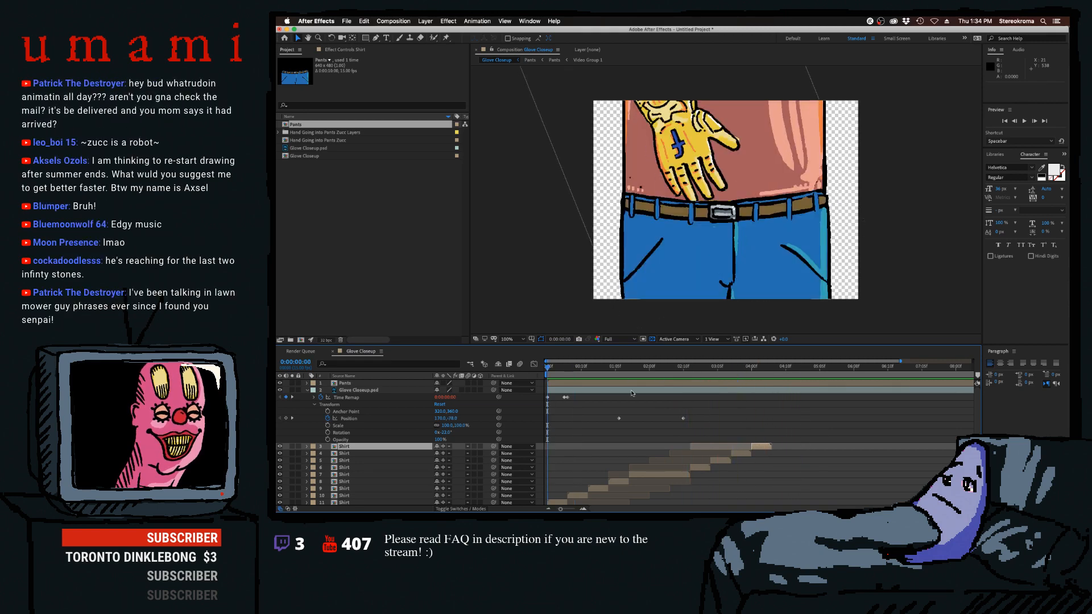
pyautogui.press('space')
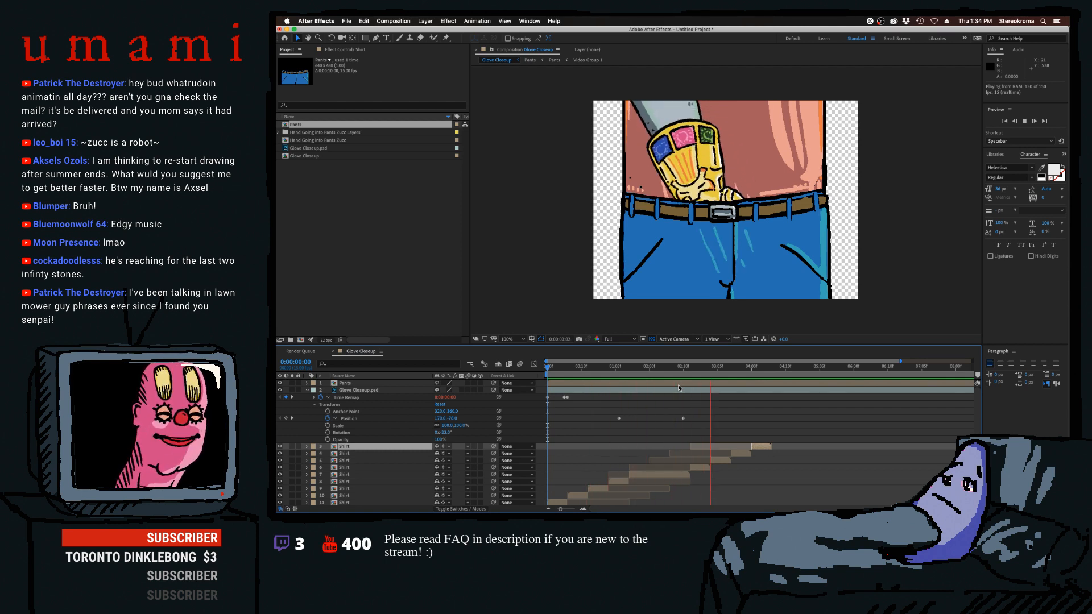
pyautogui.press('space')
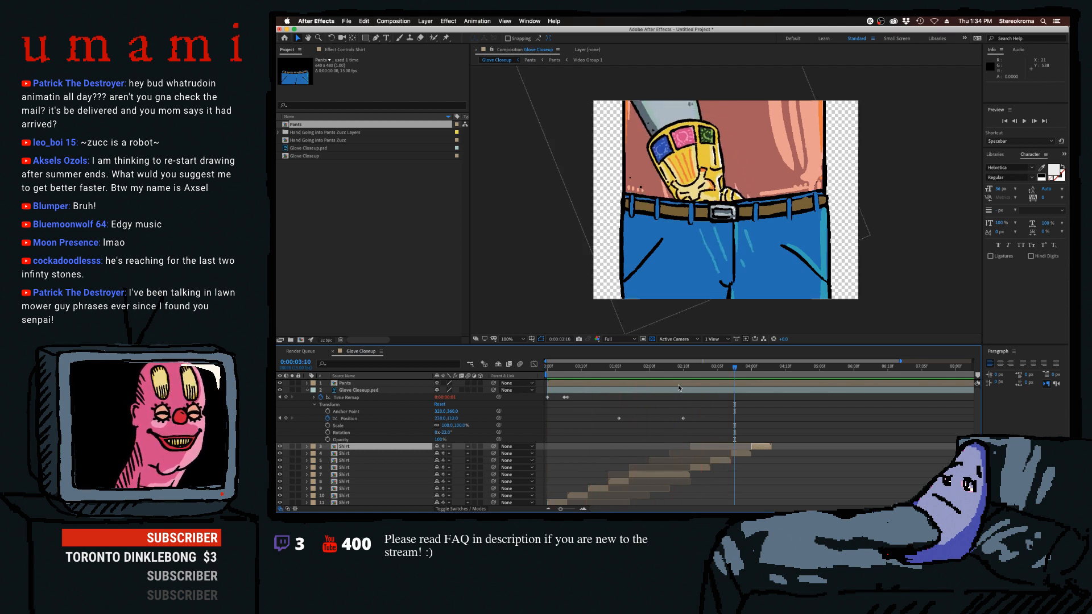
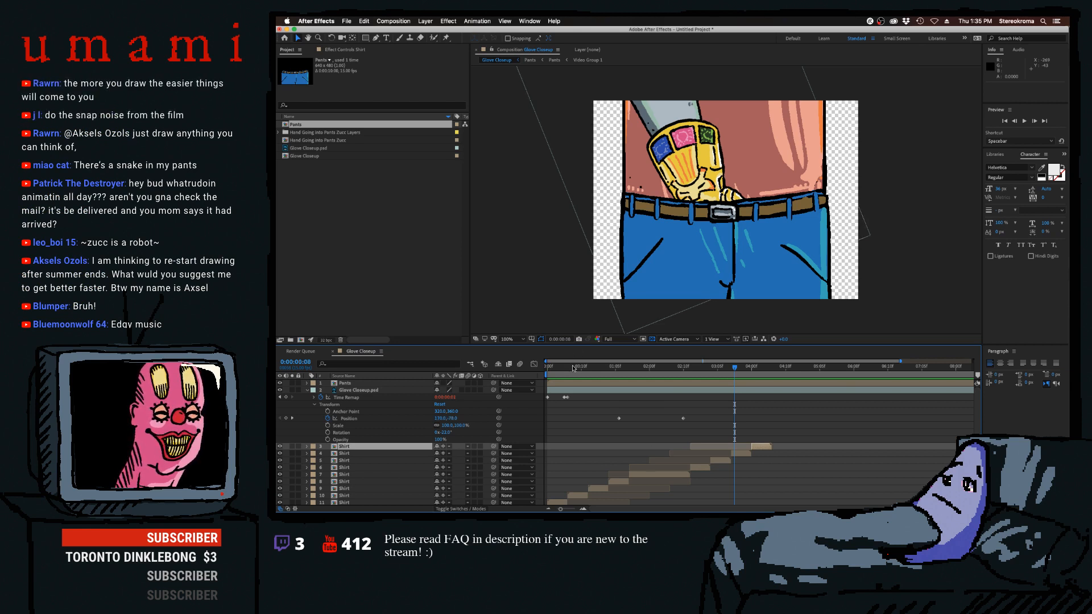
pyautogui.press('Home')
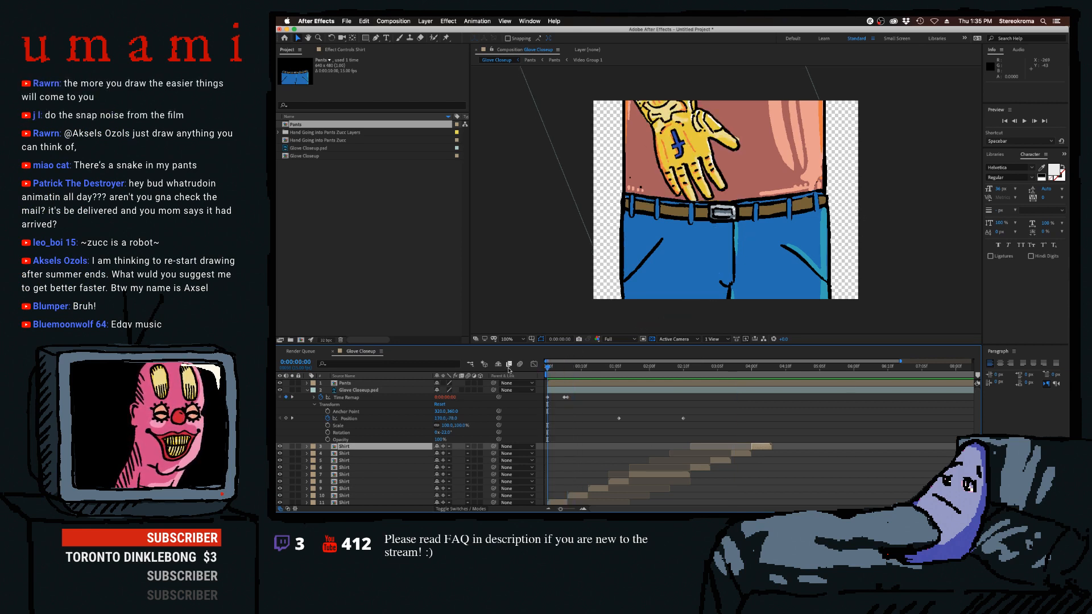
pyautogui.press('space')
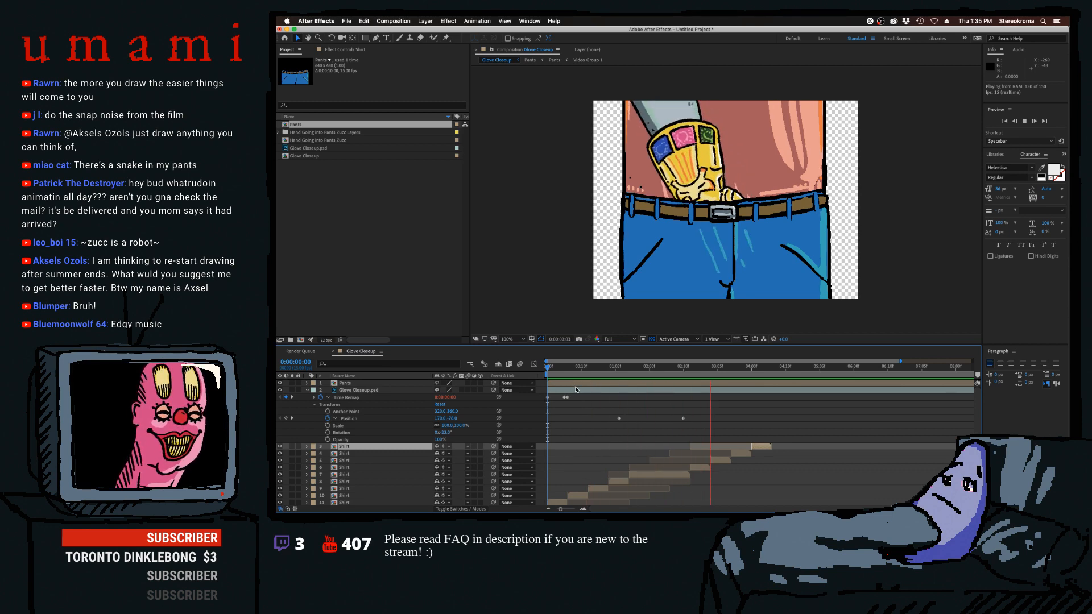
pyautogui.press('space')
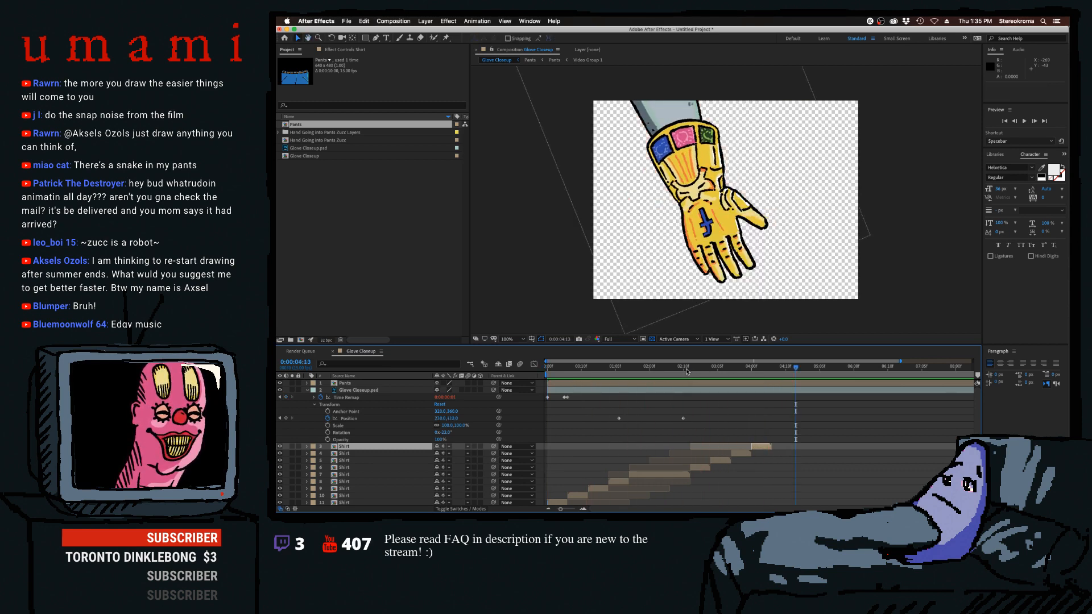
pyautogui.press('Home')
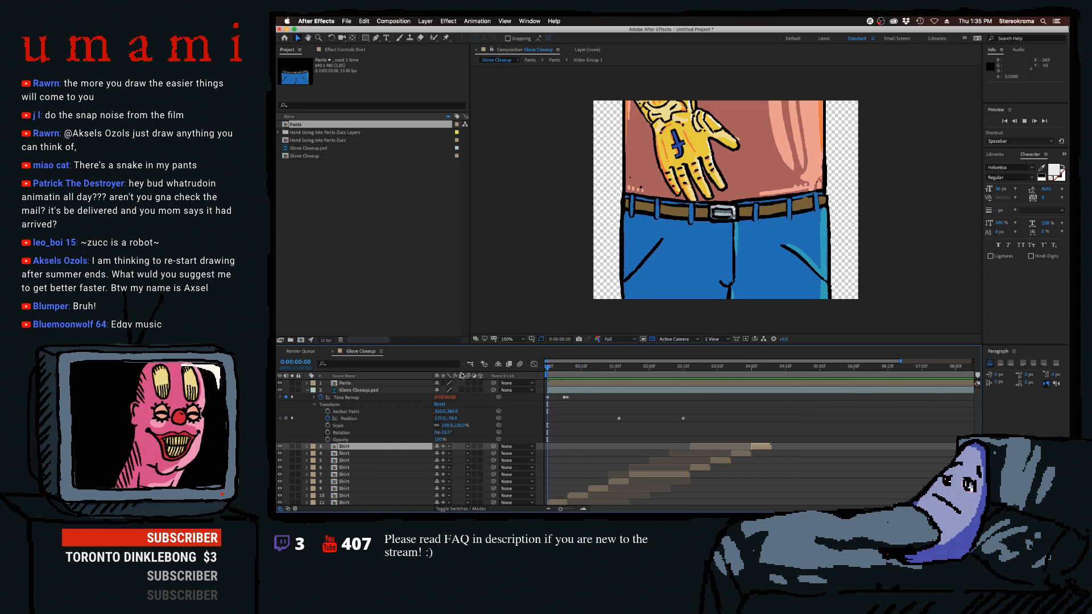
pyautogui.press('space')
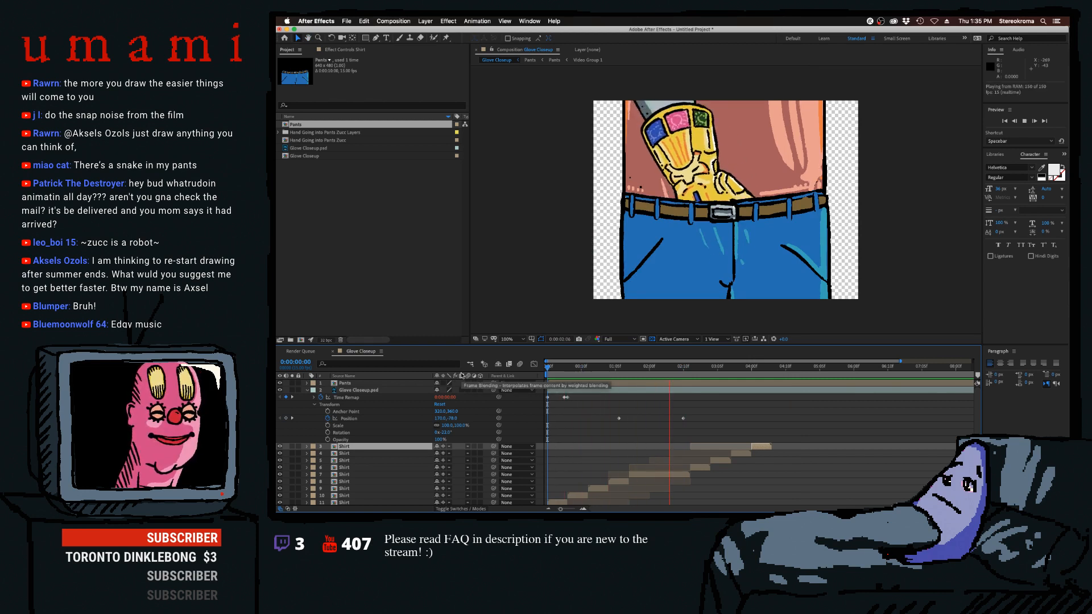
# Play the animation from the start to check how the glove slides into the pants.
pyautogui.press('space')
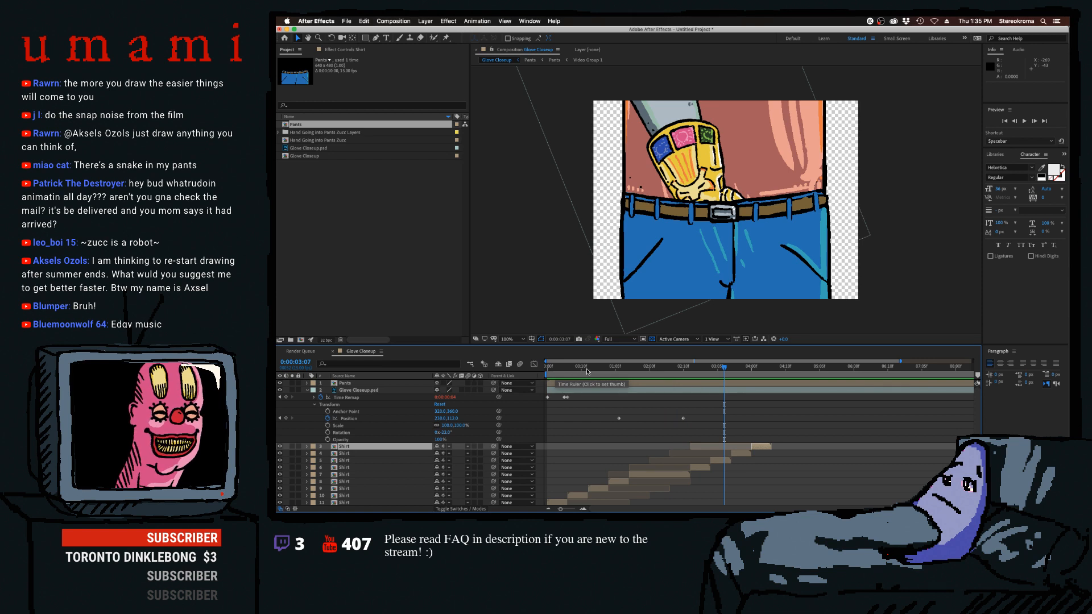
pyautogui.press('Home')
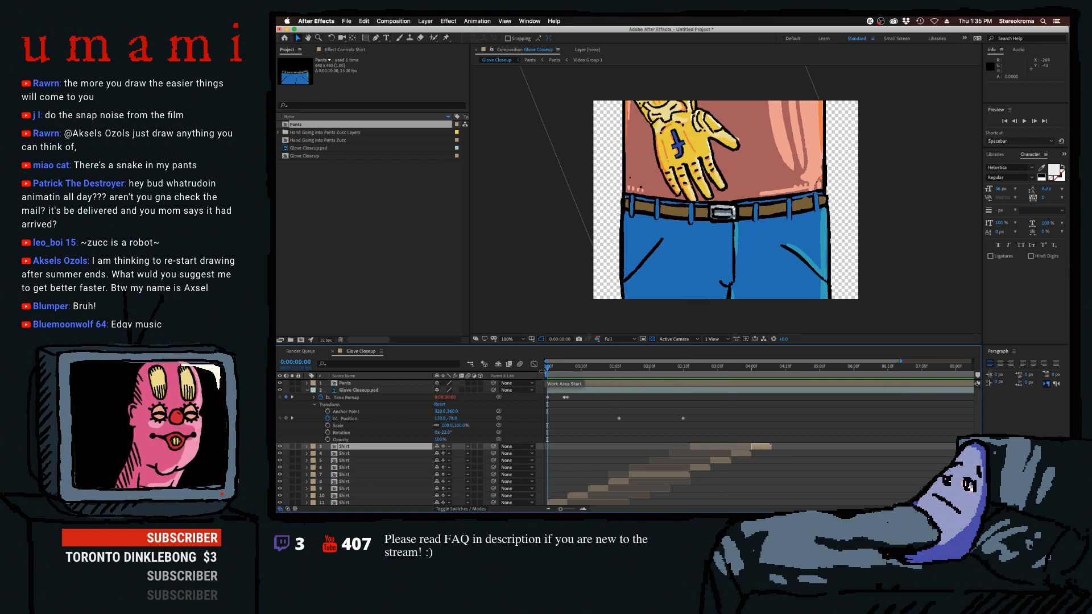
pyautogui.press('space')
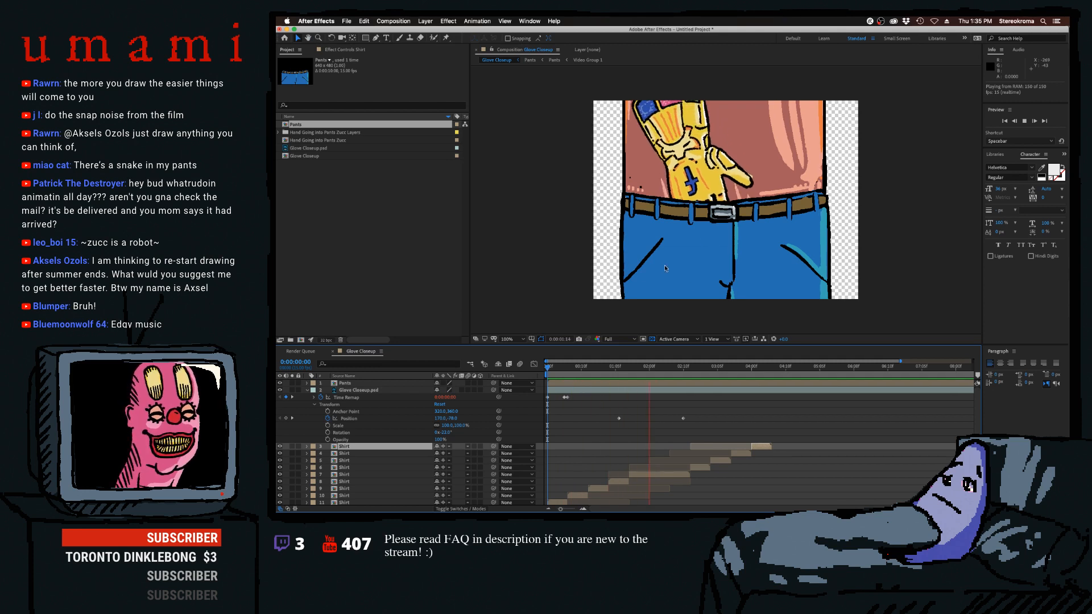
pyautogui.press('space')
# Apply Easy Ease to both Position keyframes of the Glove Closeup.psd layer in the Graph Editor, then return to the layer bars.
pyautogui.moveTo(700, 412); pyautogui.dragTo(635, 422)
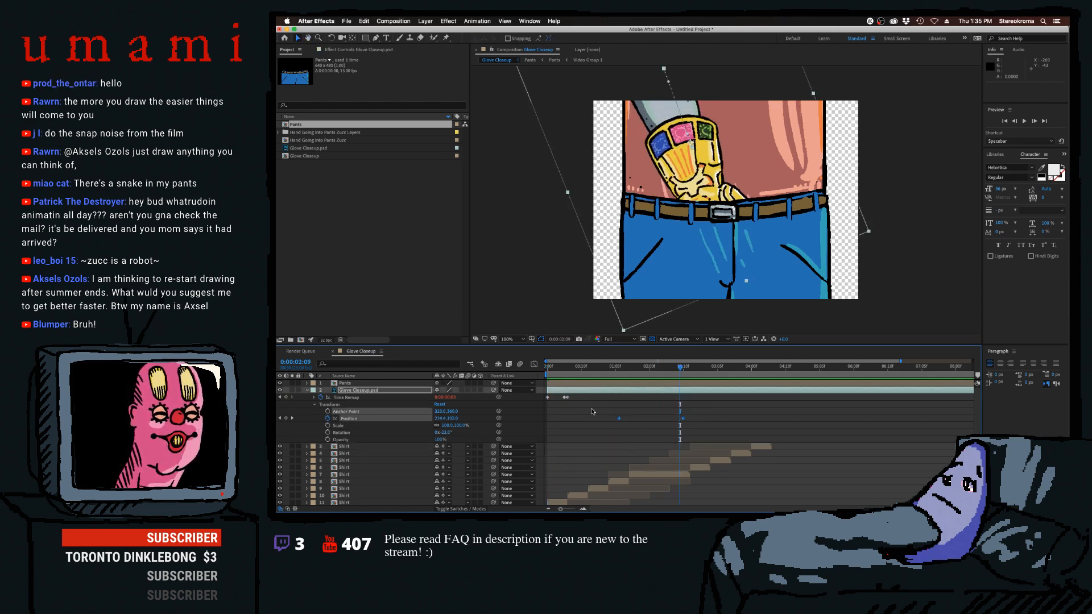
pyautogui.click(534, 364)
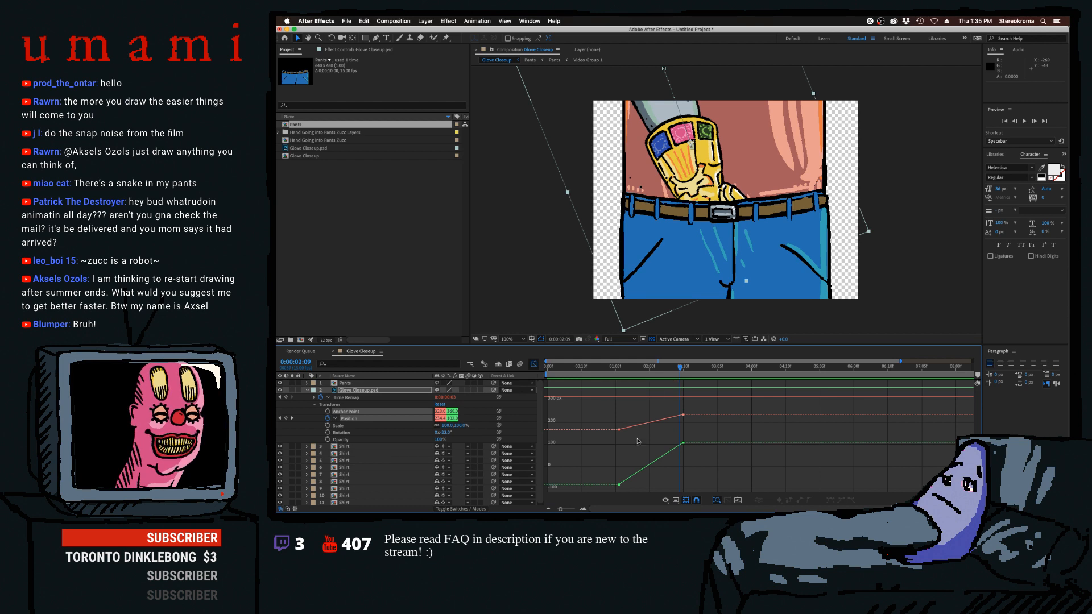
pyautogui.moveTo(687, 393); pyautogui.dragTo(605, 497)
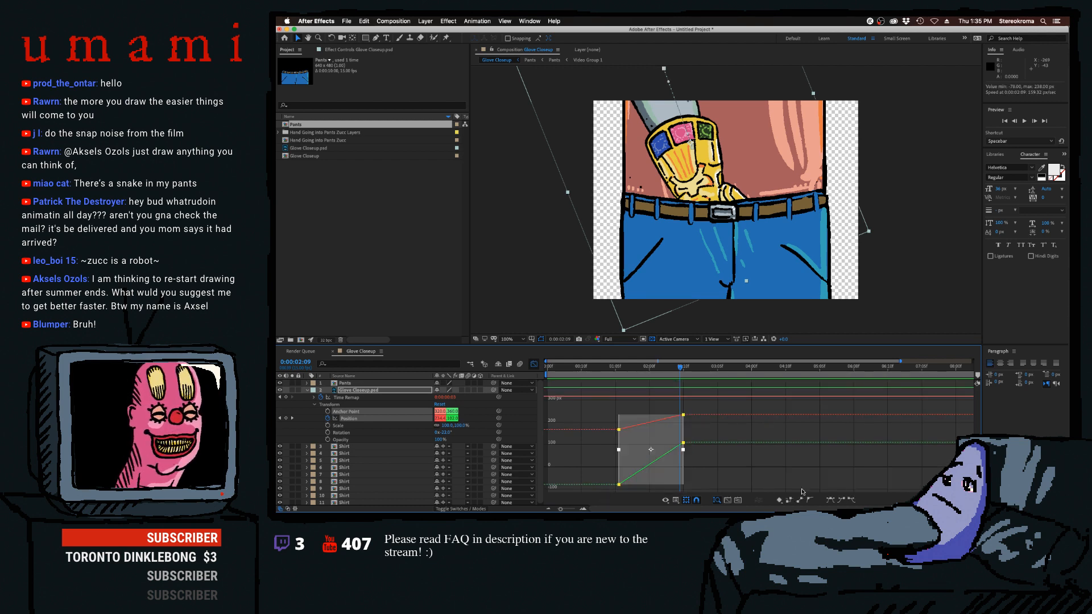
pyautogui.click(829, 500)
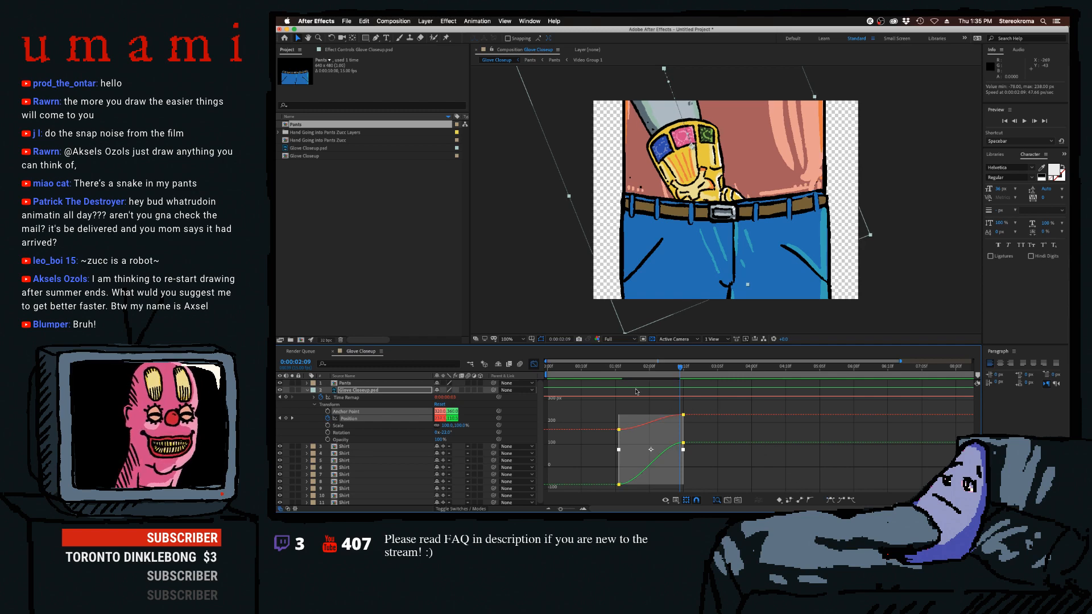
pyautogui.press('super+s')
pyautogui.press('Escape')
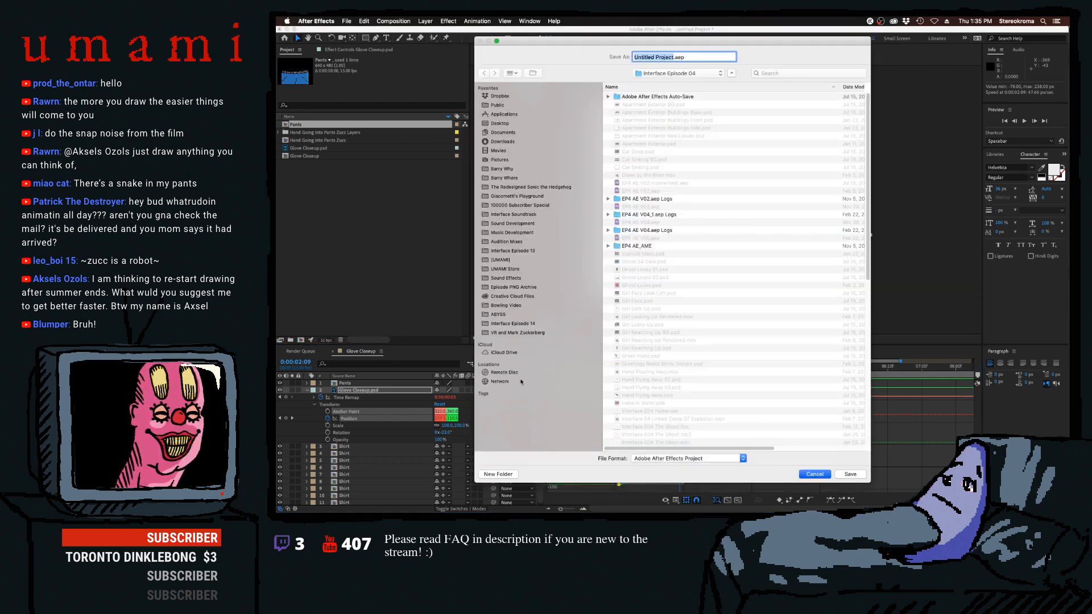
pyautogui.click(534, 363)
# Preview the glove's eased slide repeatedly from around the one-second mark to check how smoothly it moves into the pants.
pyautogui.moveTo(630, 369); pyautogui.dragTo(604, 369)
pyautogui.press('space')
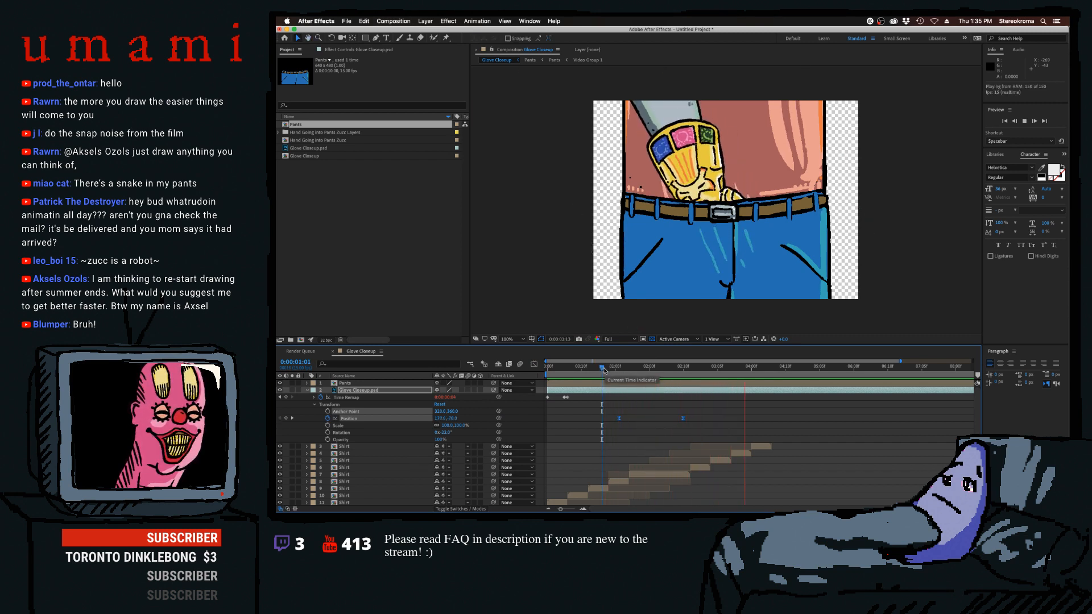
pyautogui.press('space')
pyautogui.moveTo(635, 372); pyautogui.dragTo(595, 372)
pyautogui.press('space')
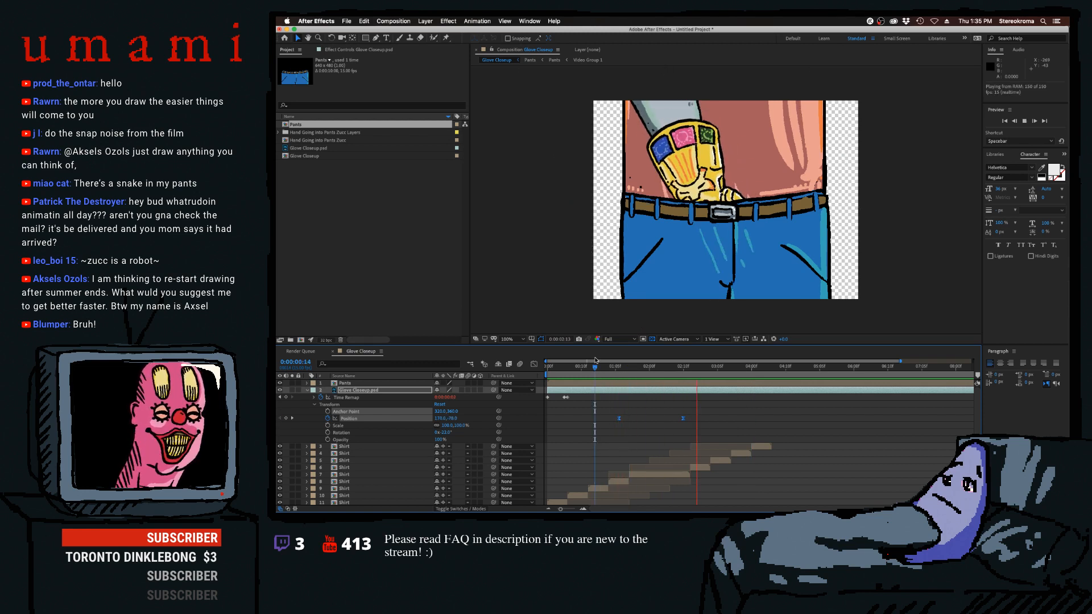
pyautogui.press('space')
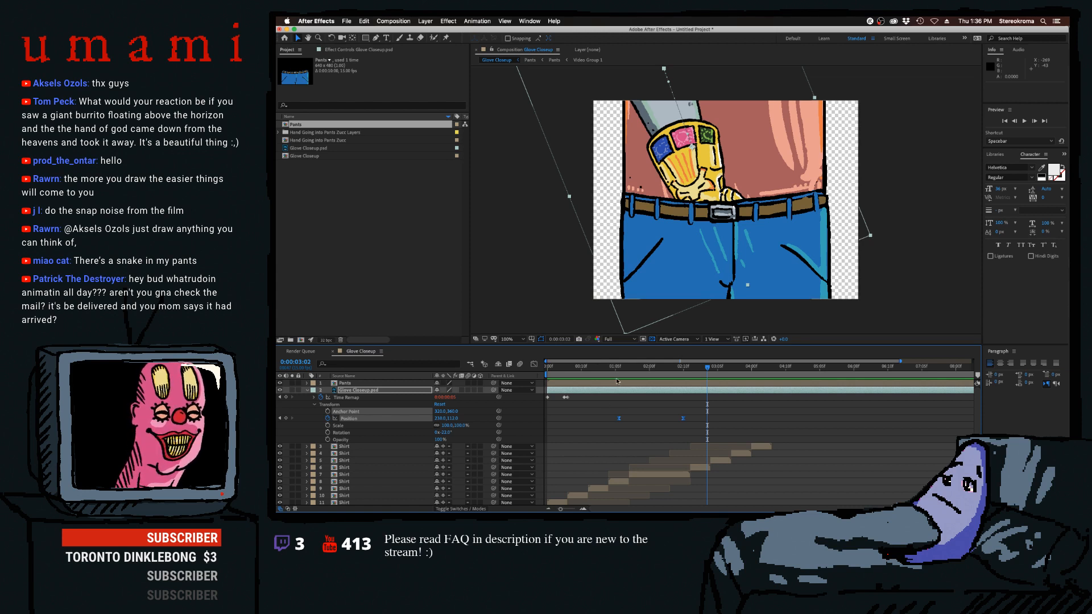
pyautogui.click(594, 362)
pyautogui.moveTo(589, 363); pyautogui.dragTo(601, 368)
pyautogui.press('space')
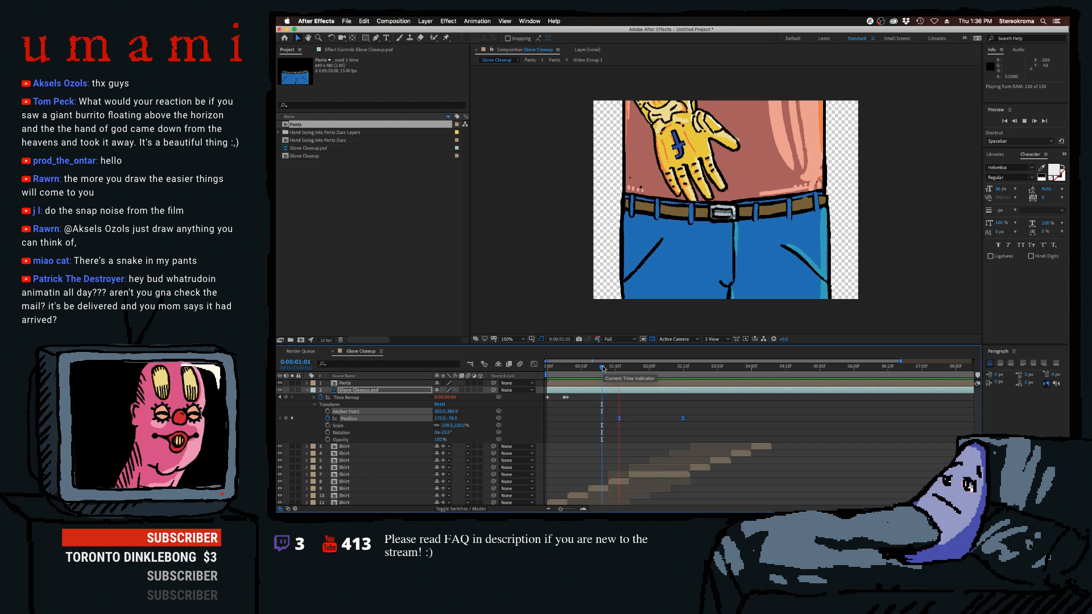
pyautogui.press('space')
pyautogui.moveTo(608, 369); pyautogui.dragTo(584, 367)
pyautogui.press('space')
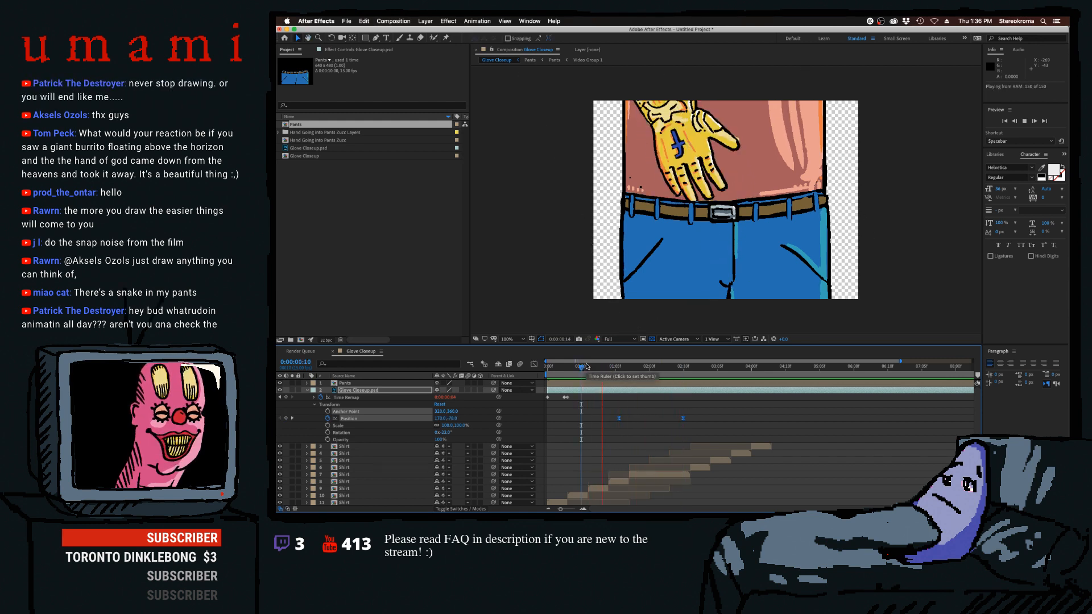
pyautogui.press('space')
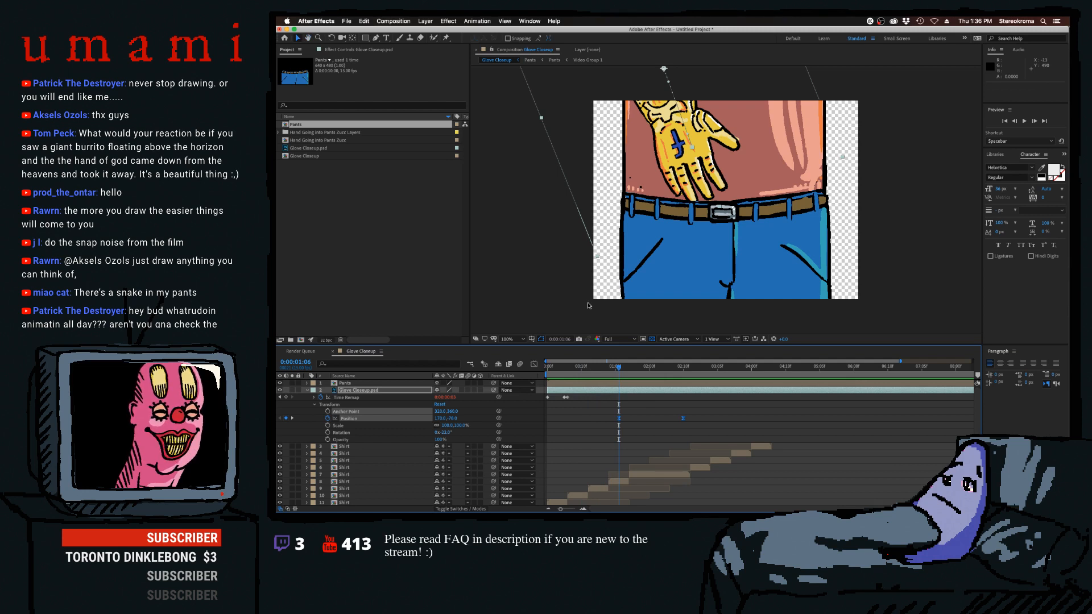
pyautogui.press('space')
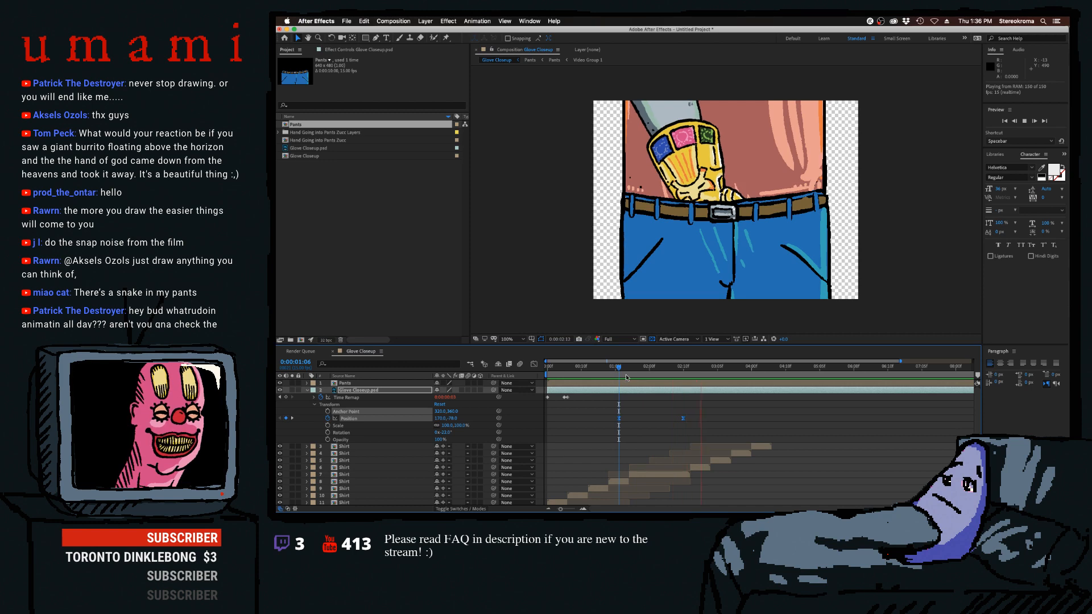
# Play the whole Glove Closeup animation from 0:00:00:00 to review the eased glove with the shirt and pants.
pyautogui.moveTo(625, 369); pyautogui.dragTo(498, 390)
pyautogui.press('space')
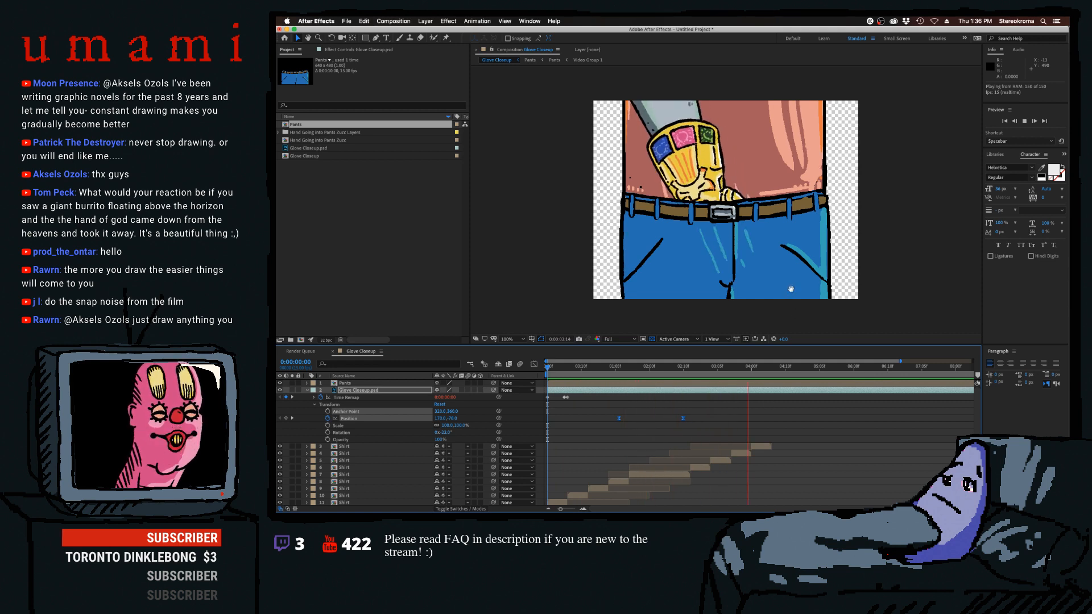
pyautogui.press('space')
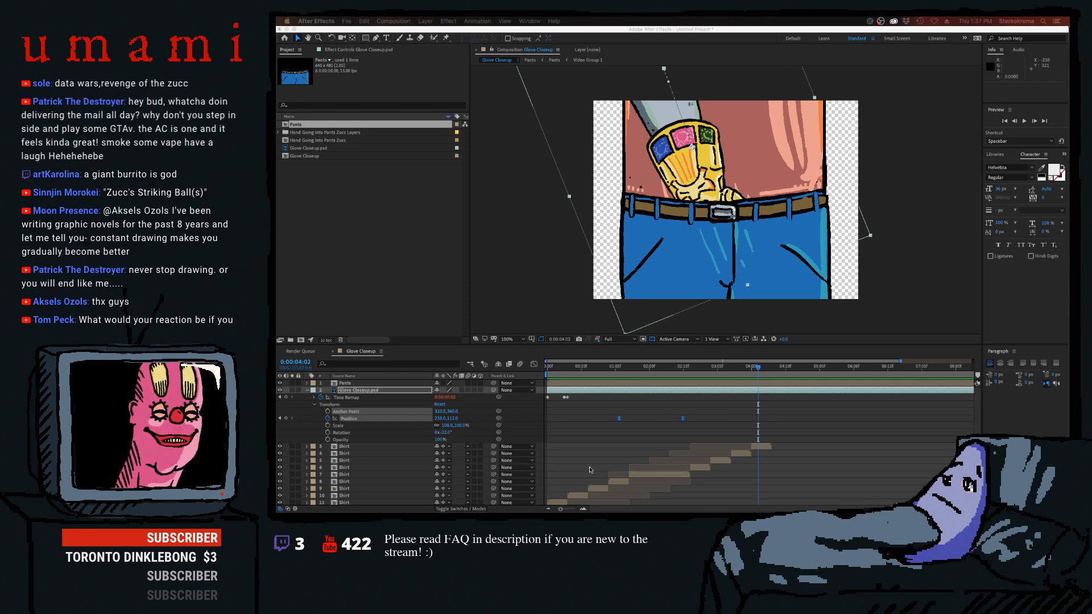
pyautogui.click(383, 391)
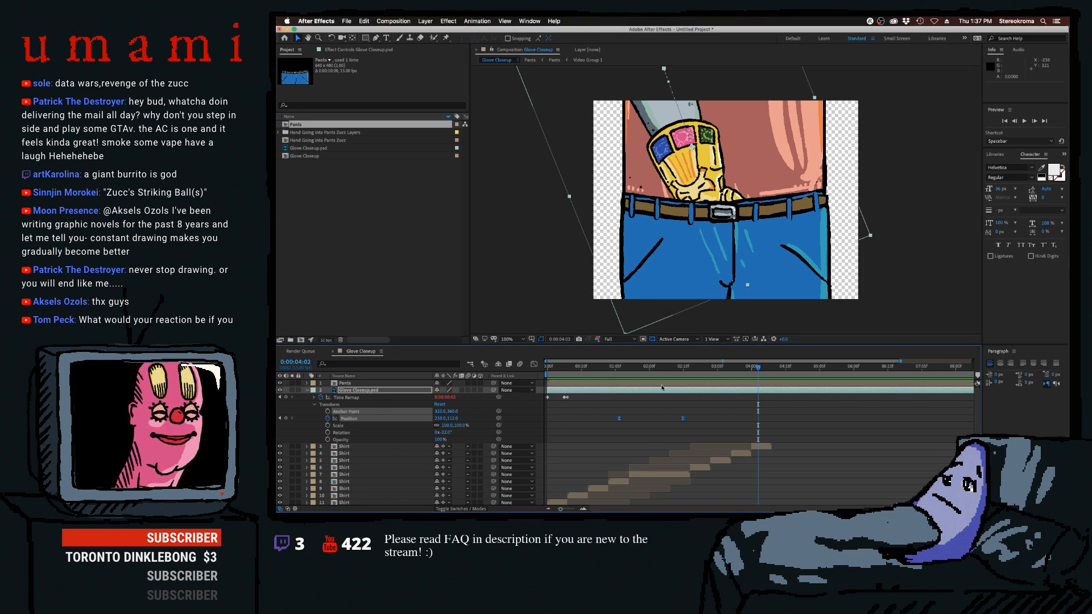
pyautogui.press('space')
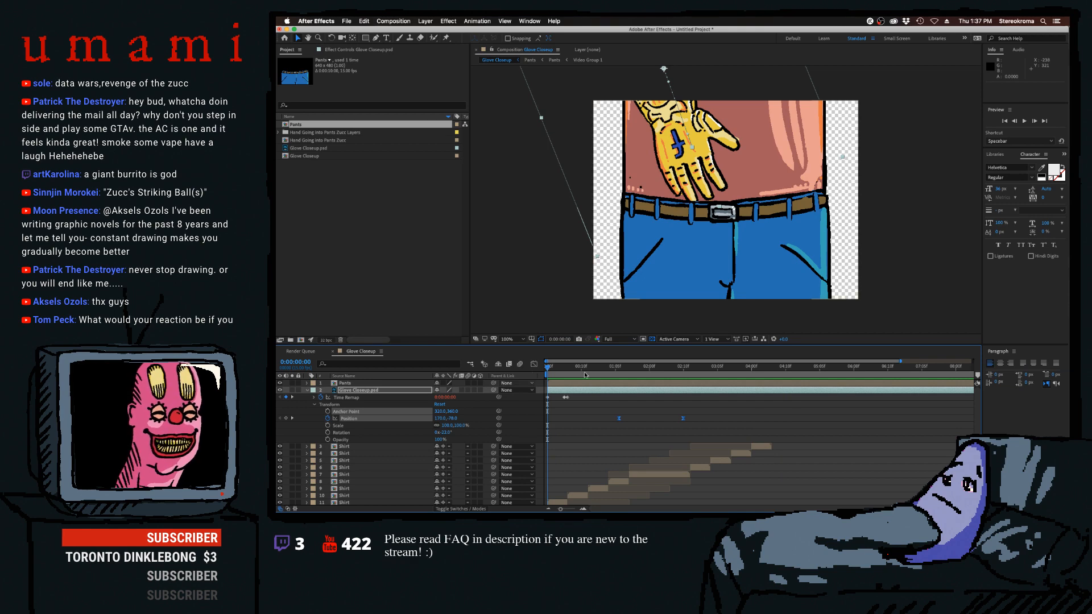
pyautogui.press('super+s')
pyautogui.press('Escape')
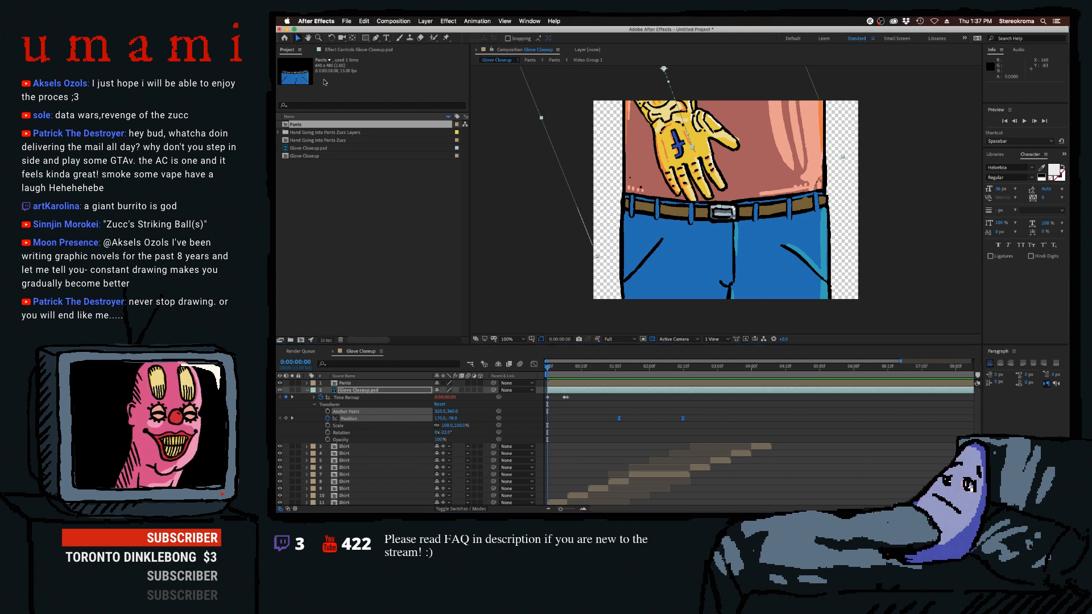
# Deselect the glove layer and replay the animation from the start and from several early frames to examine the final timing.
pyautogui.click(524, 249)
pyautogui.click(548, 365)
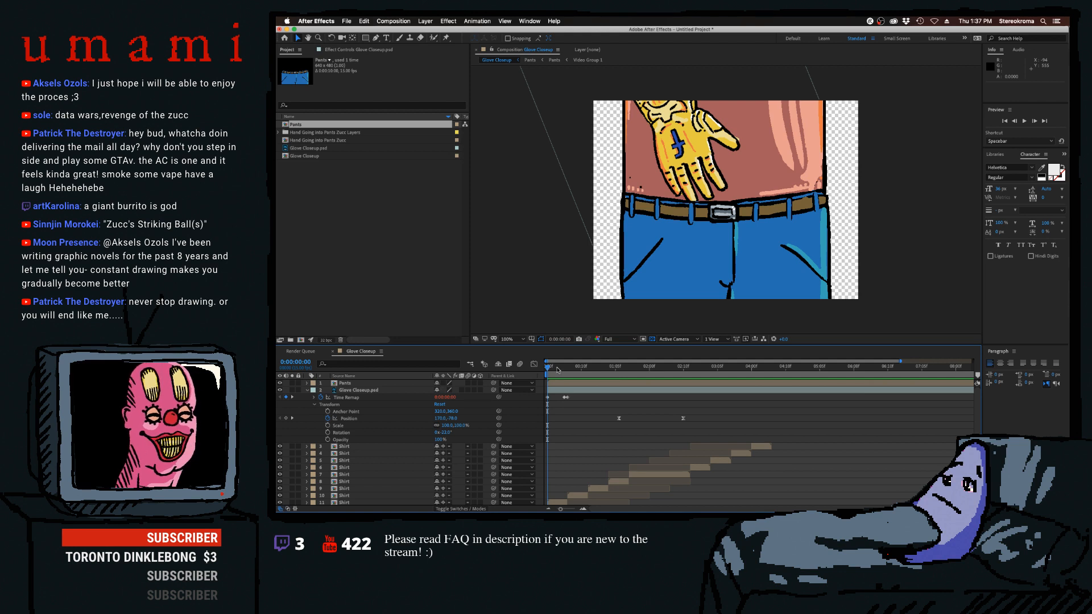
pyautogui.press('space')
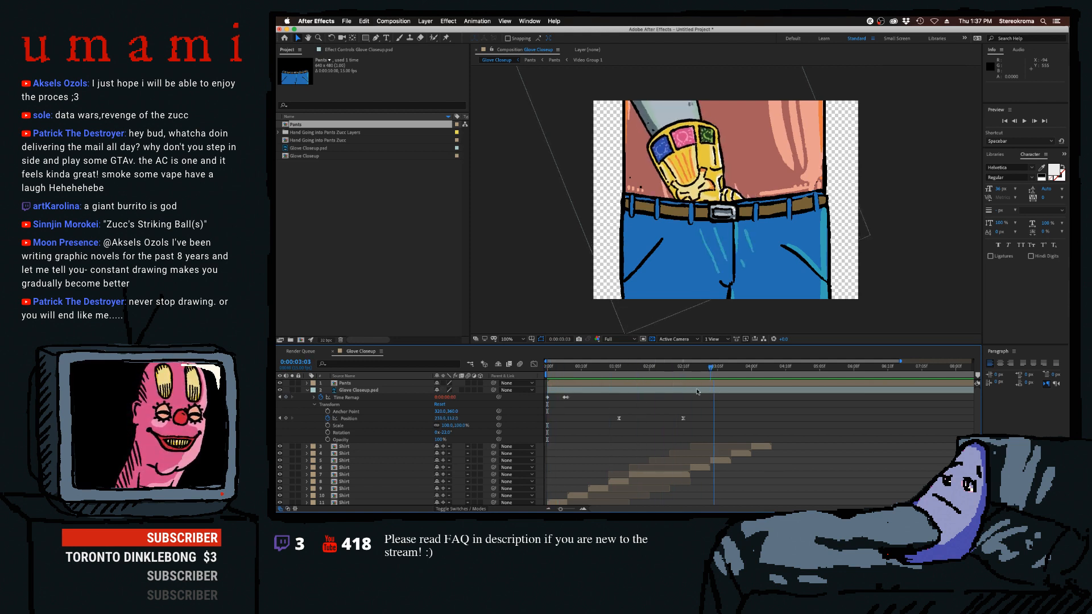
pyautogui.press('space')
pyautogui.press('space')
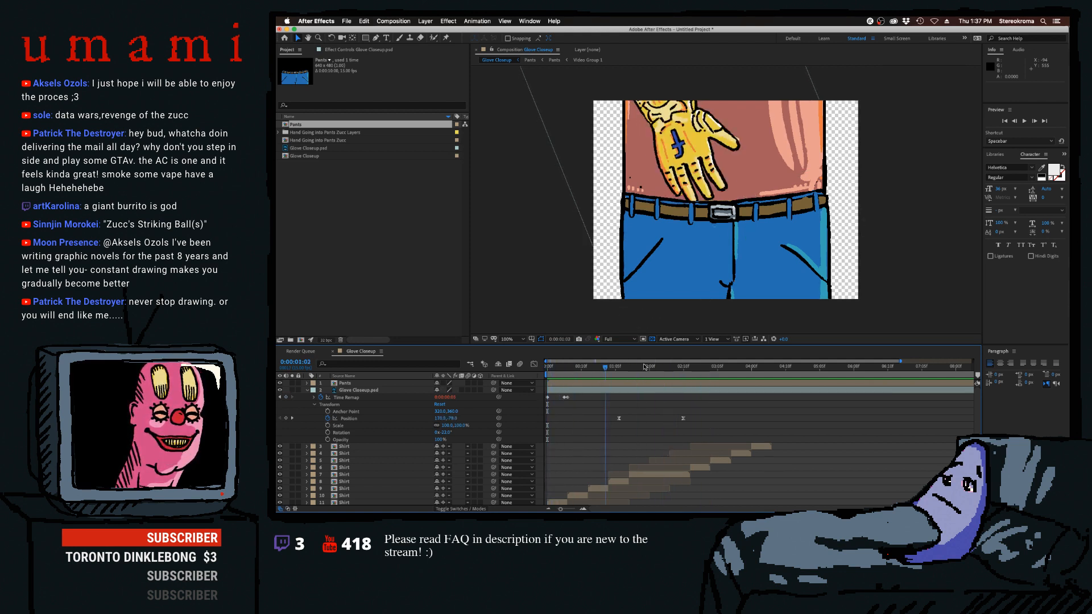
pyautogui.press('space')
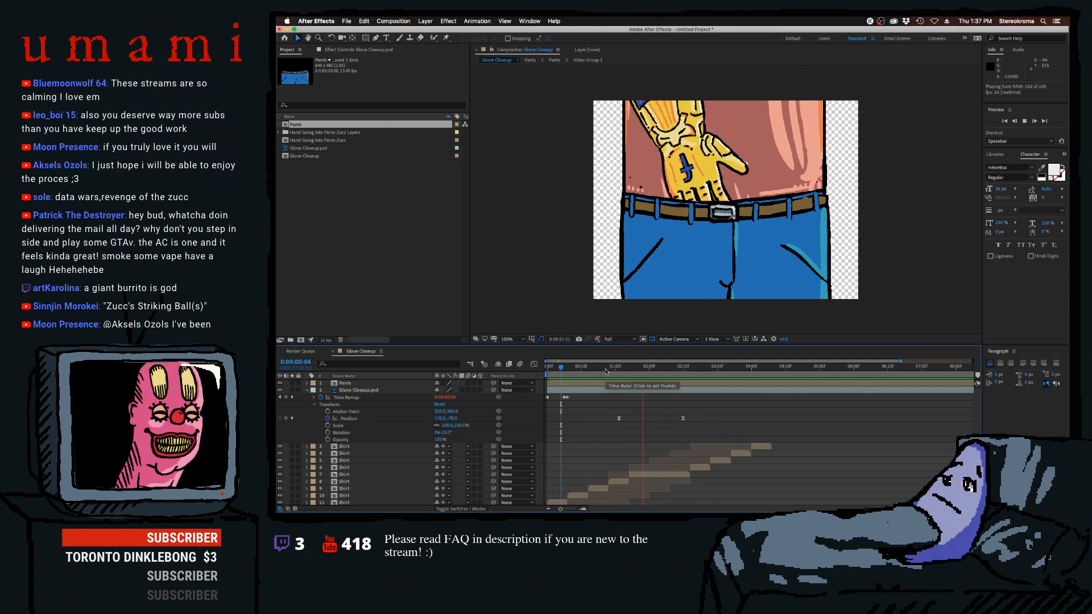
pyautogui.press('space')
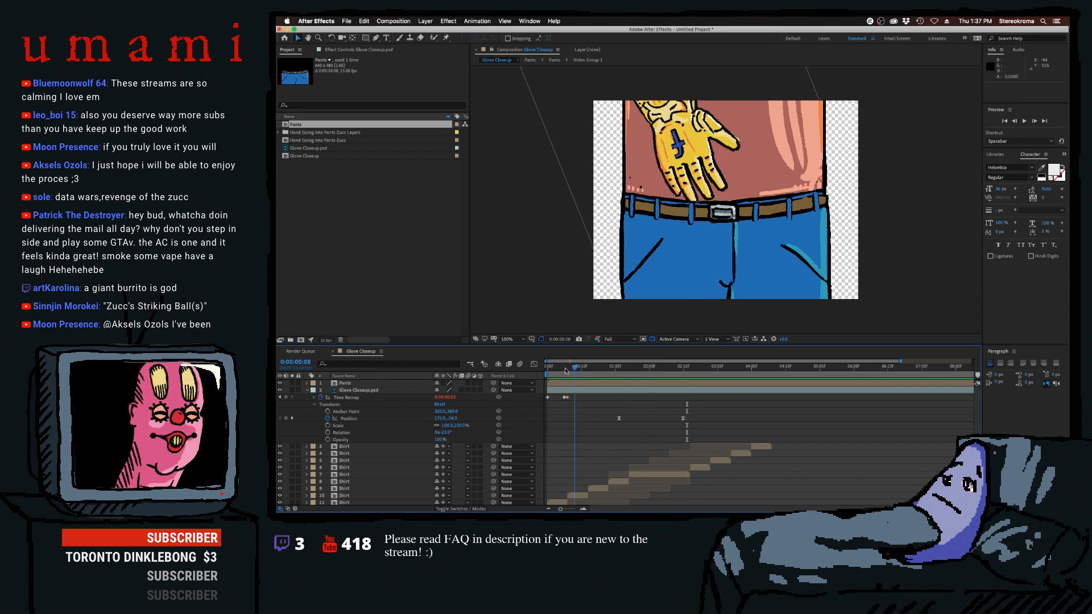
pyautogui.press('space')
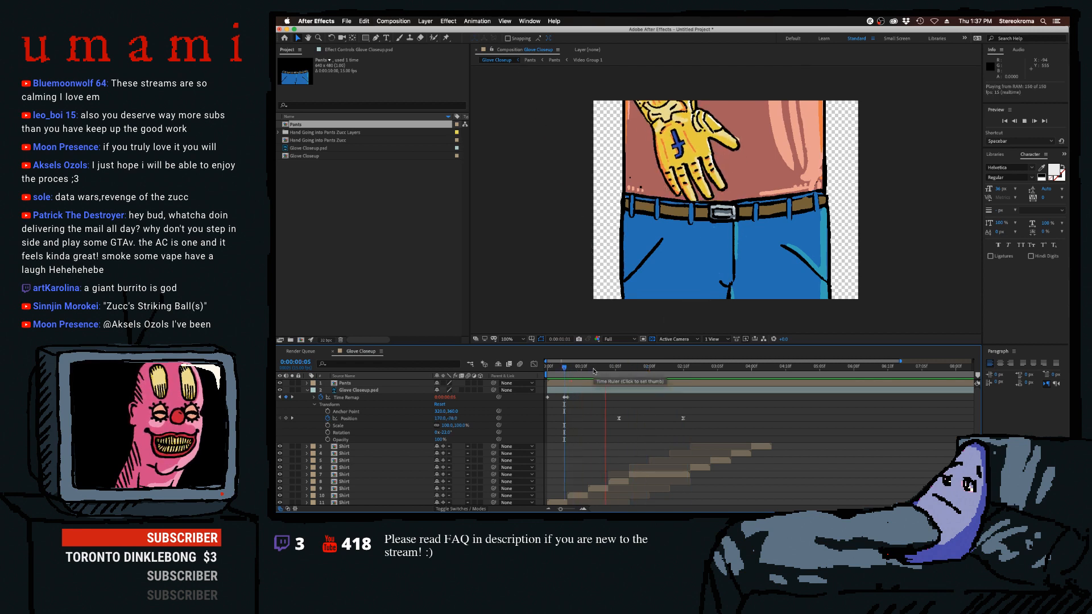
pyautogui.hotkey('shift', 'space')
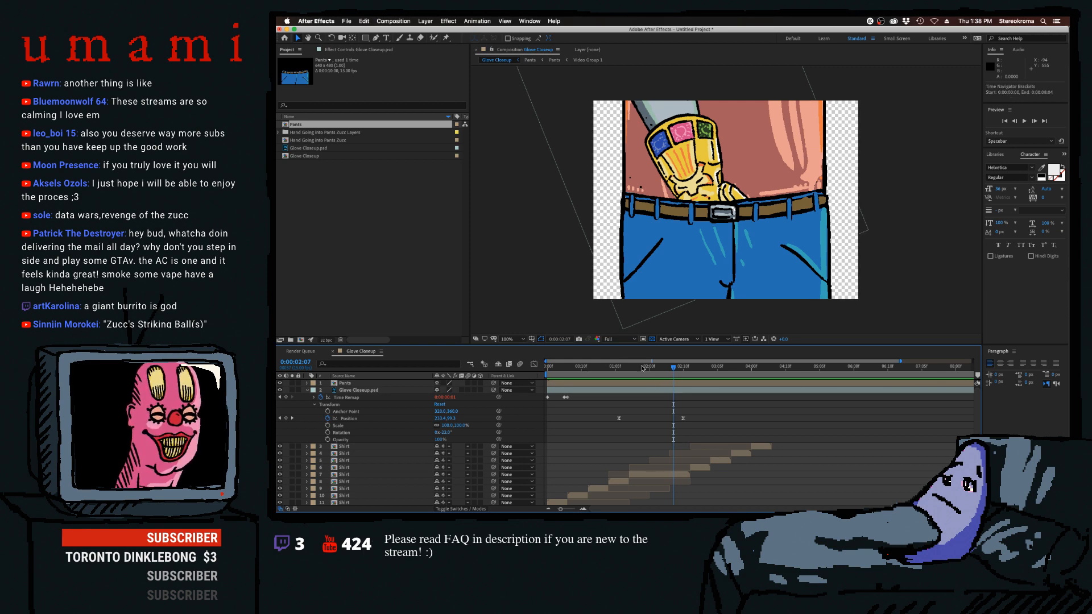
pyautogui.click(594, 367)
pyautogui.press('space')
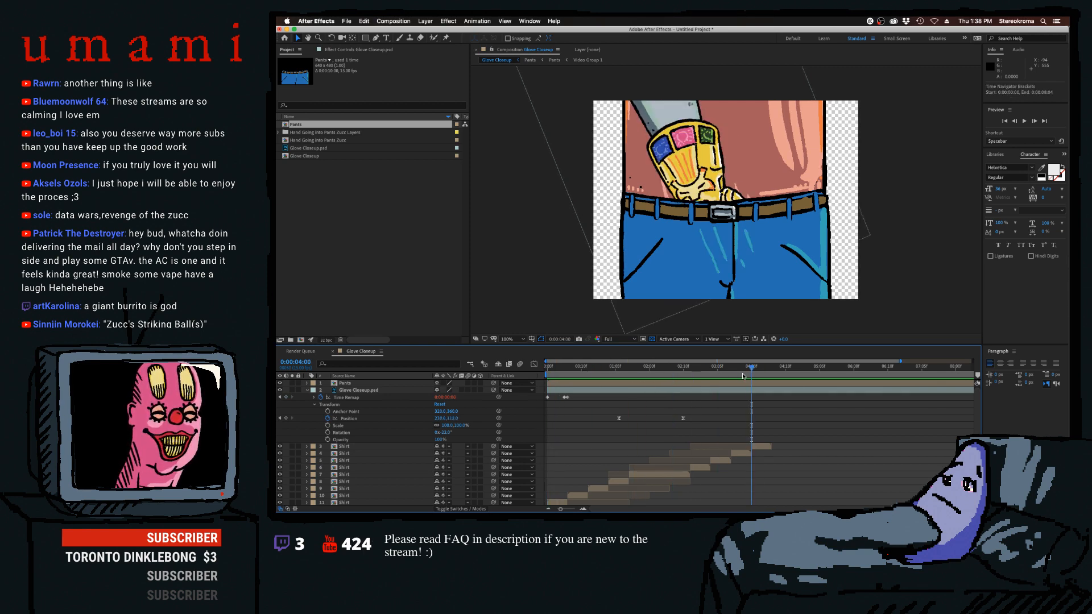
# Save the untitled project as "AE Zuck Pants" in the VR and Mark Zuckerberg folder, using the After Effects Project format.
pyautogui.press('super+s')
pyautogui.press('Escape')
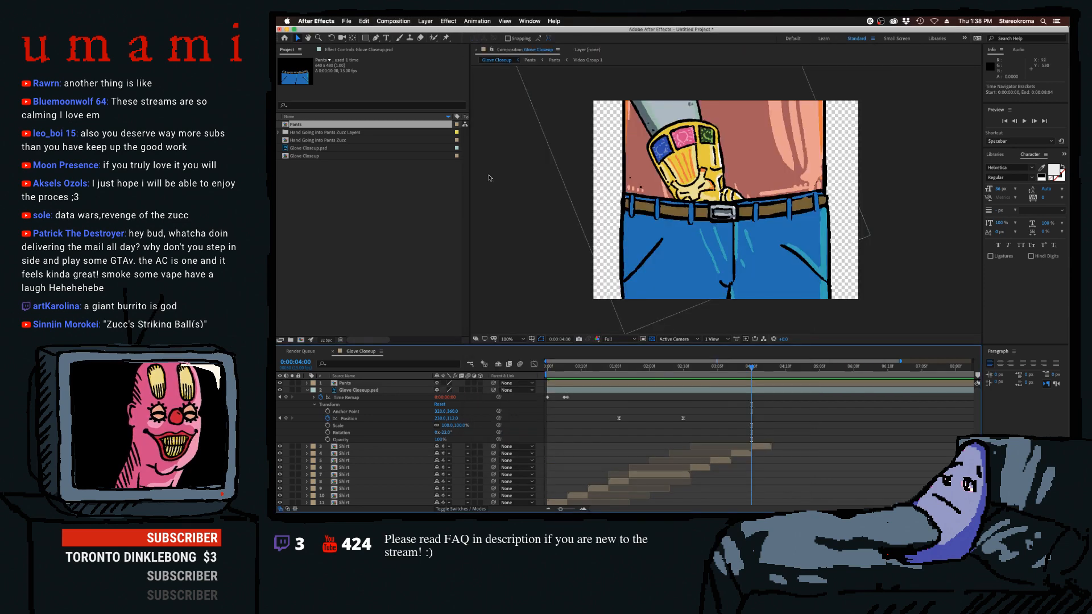
pyautogui.click(346, 21)
pyautogui.moveTo(364, 99)
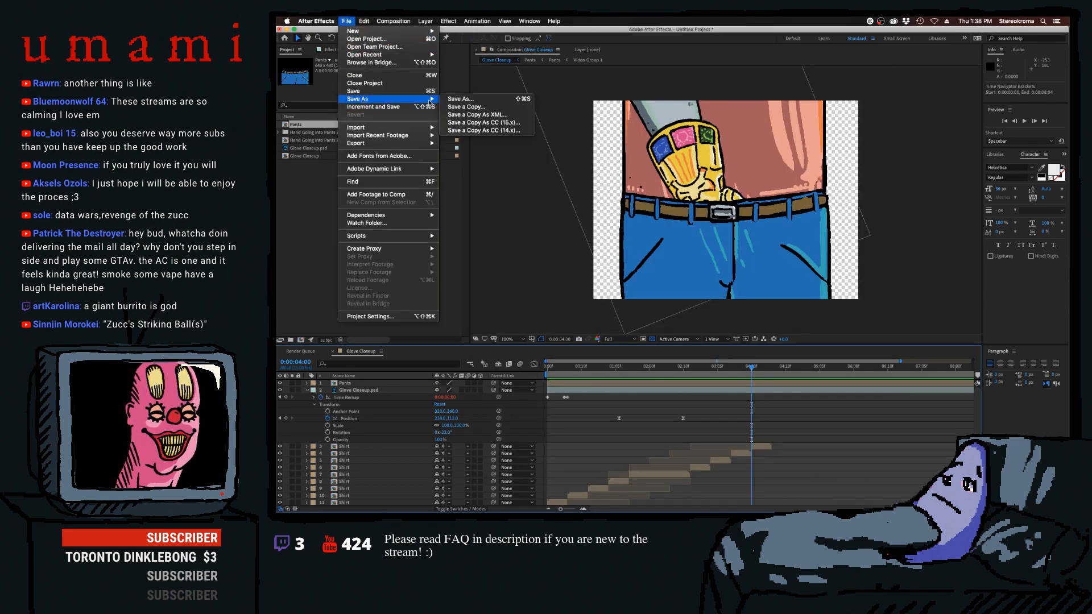
pyautogui.click(460, 99)
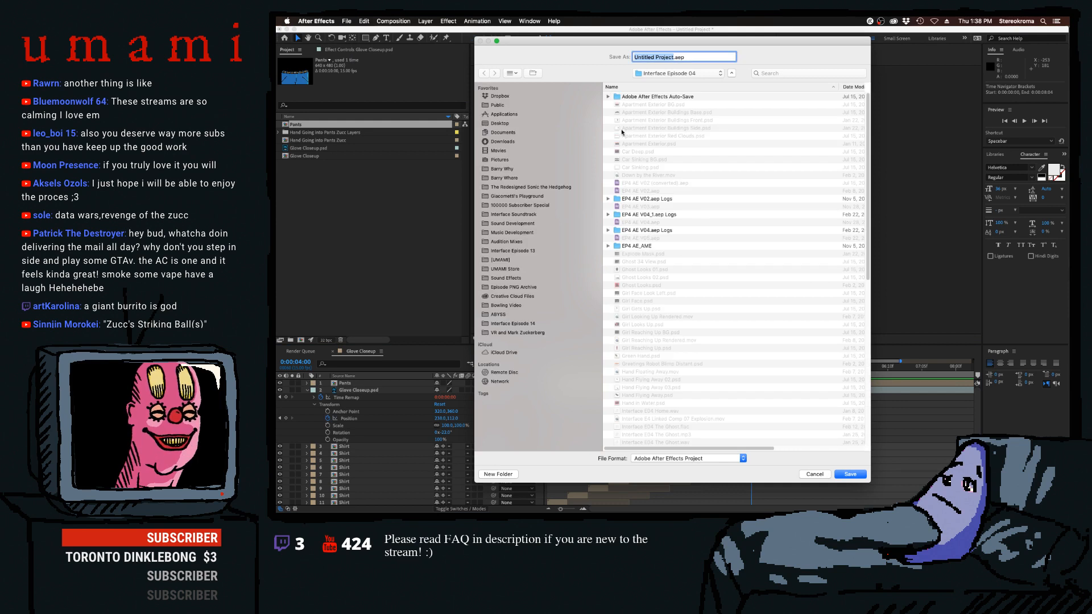
pyautogui.click(531, 333)
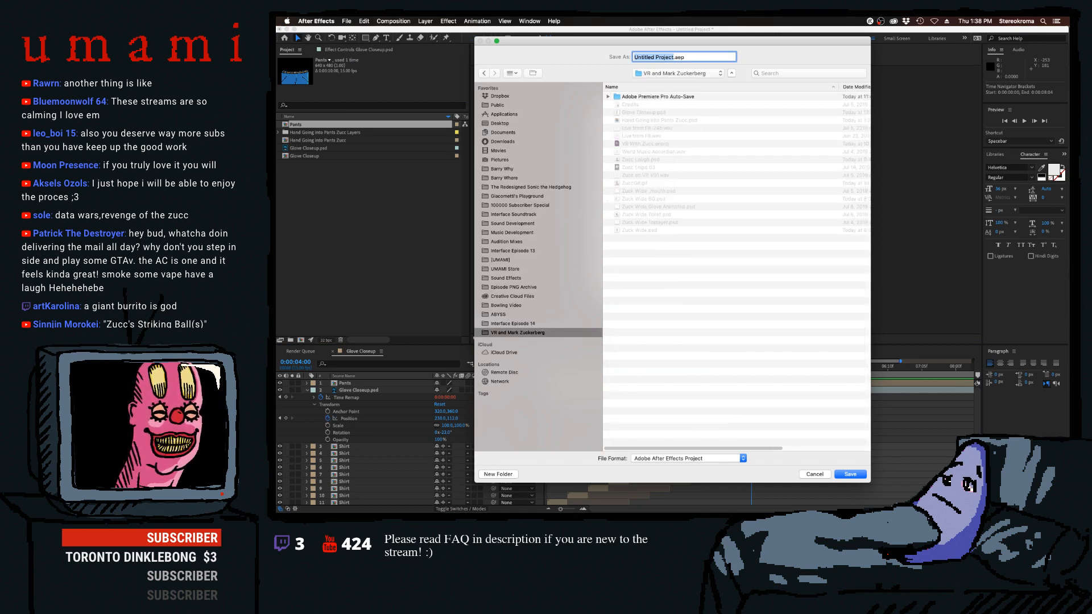
pyautogui.moveTo(733, 511)
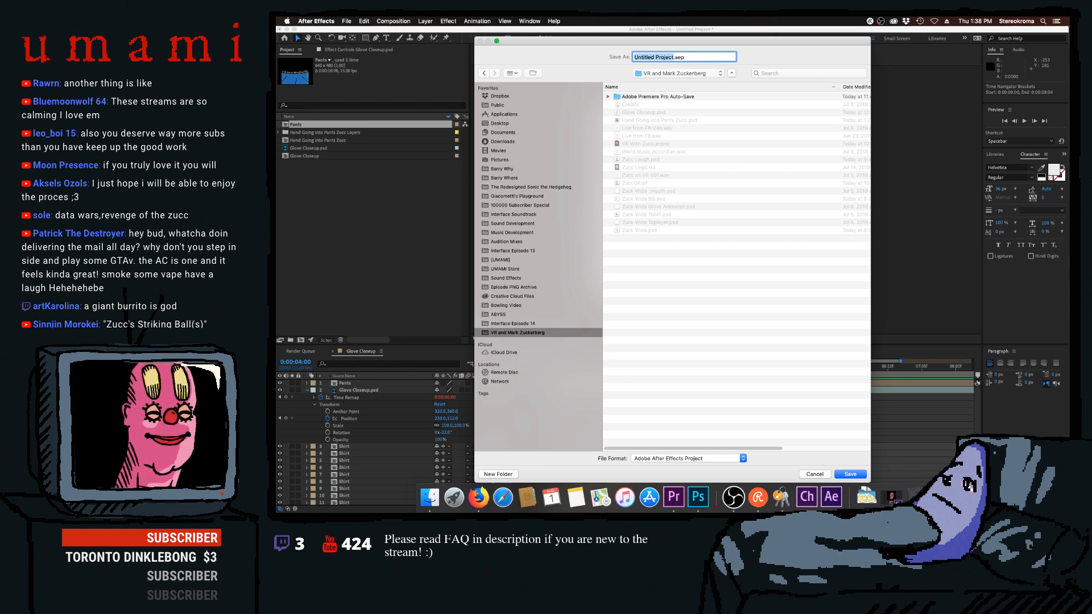
pyautogui.write('AE')
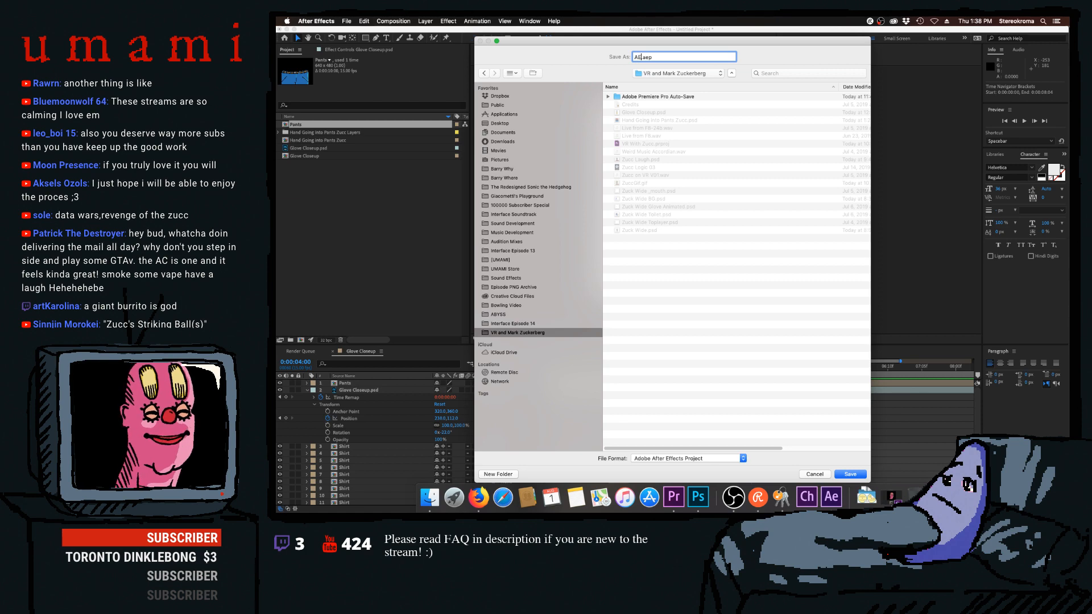
pyautogui.write(' Zuck Pants')
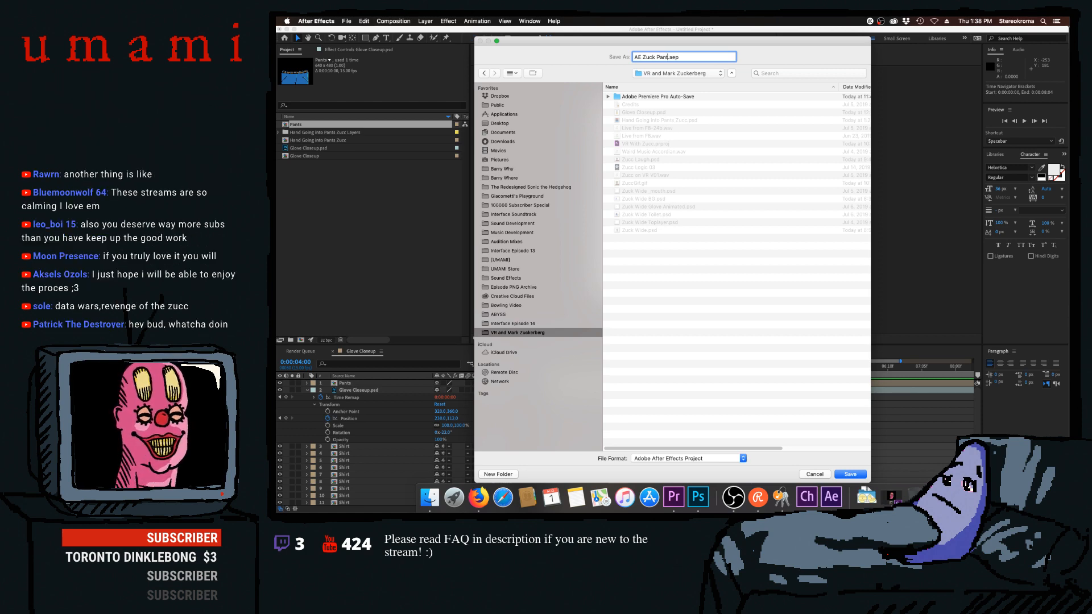
pyautogui.press('Return')
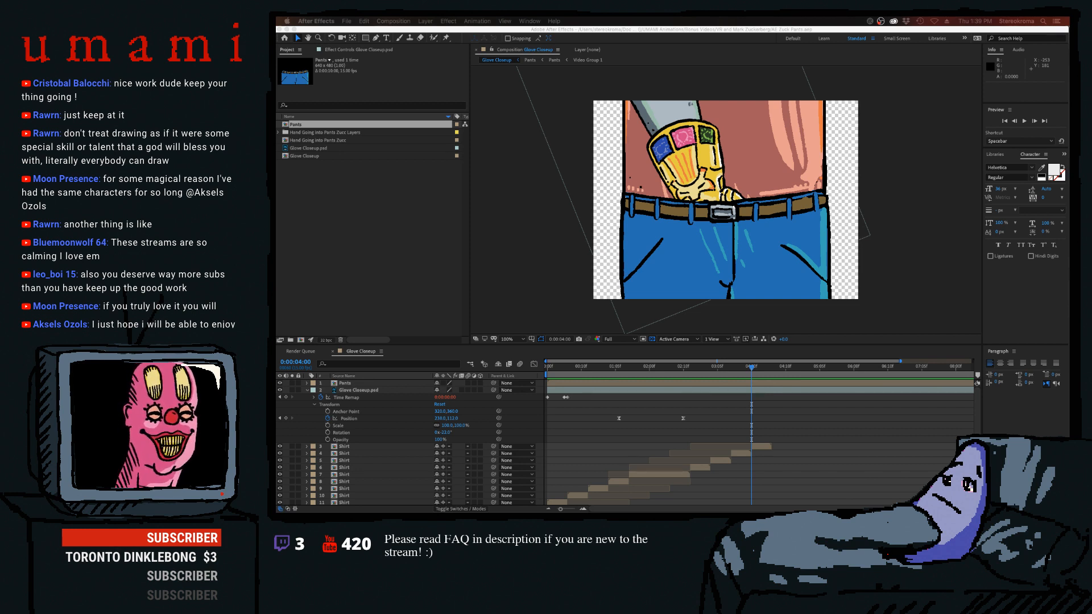
# Switch to Photoshop to scrub through the Hand Going Into Pants Zucc.psd animation, and return to After Effects.
pyautogui.press('super+Tab')
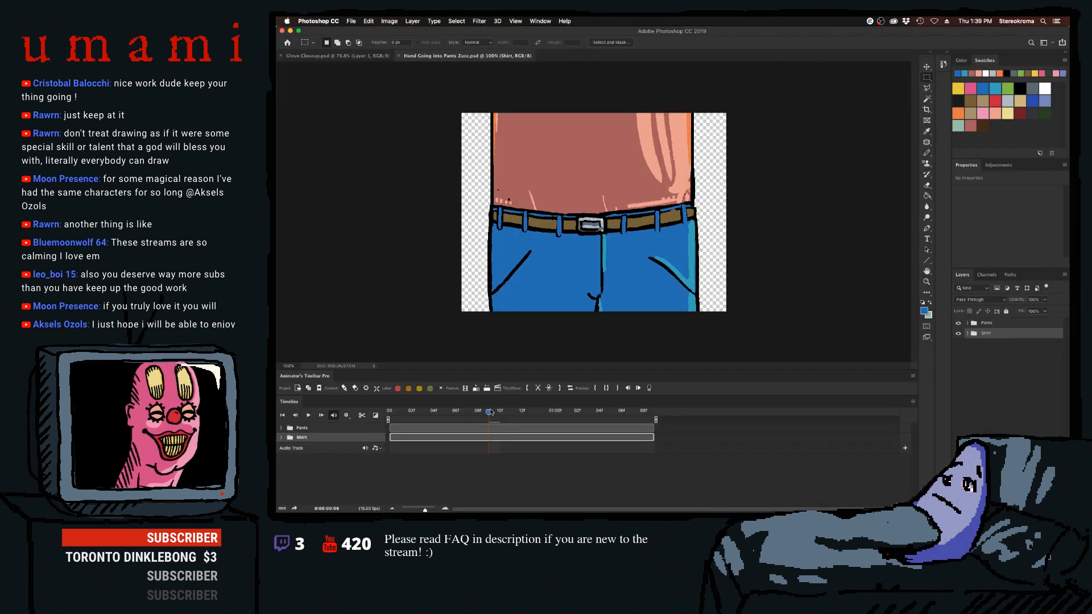
pyautogui.moveTo(490, 412); pyautogui.dragTo(565, 411)
pyautogui.moveTo(807, 509)
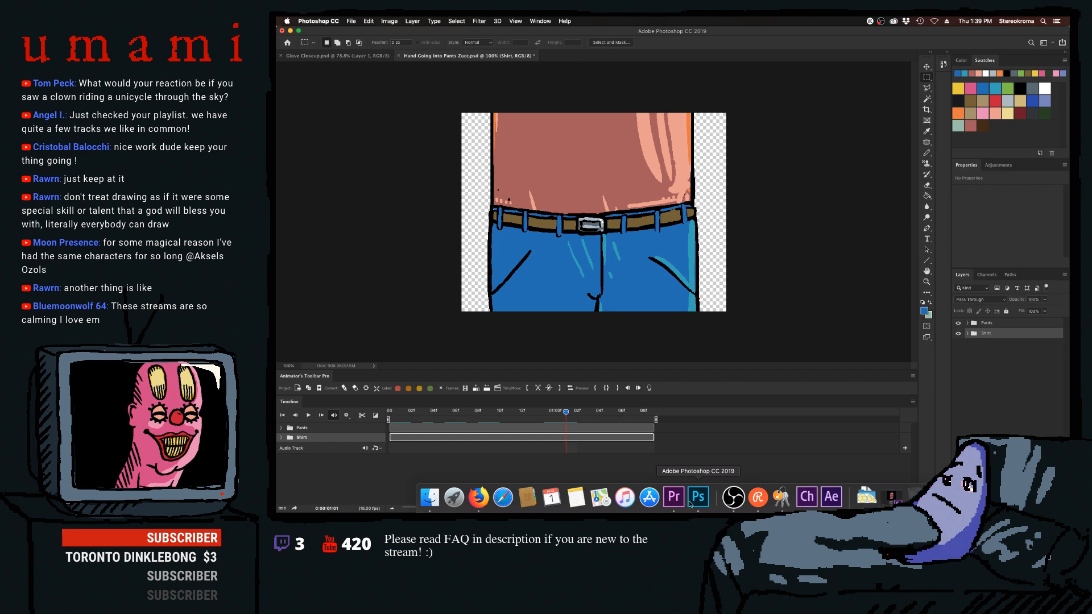
pyautogui.click(828, 503)
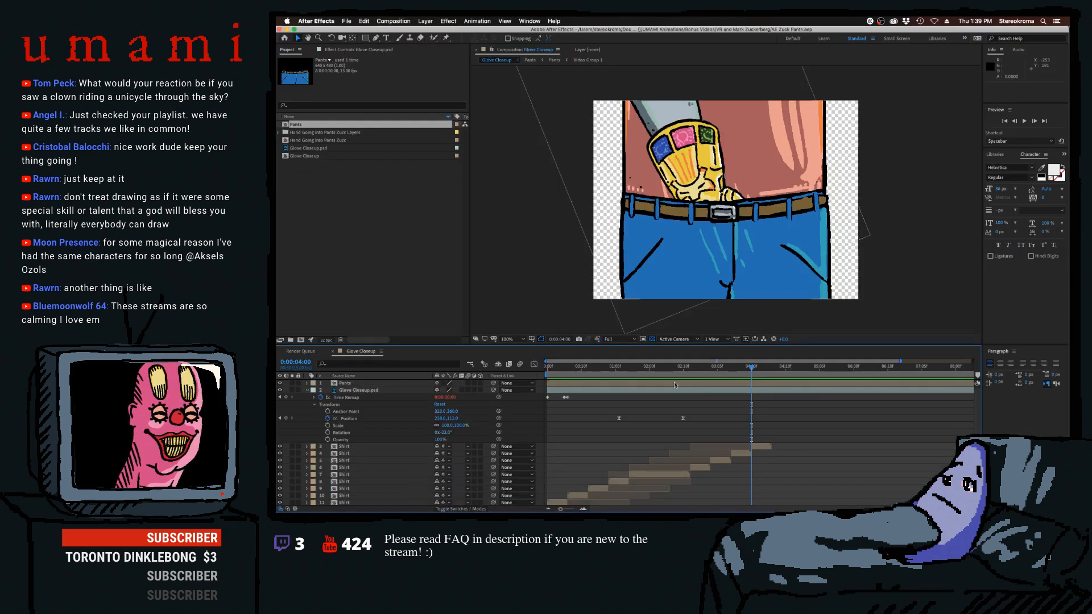
# Scrub through the Glove Closeup composition and replay it from the start to check the glove's slide into the pants.
pyautogui.moveTo(548, 398); pyautogui.dragTo(596, 423)
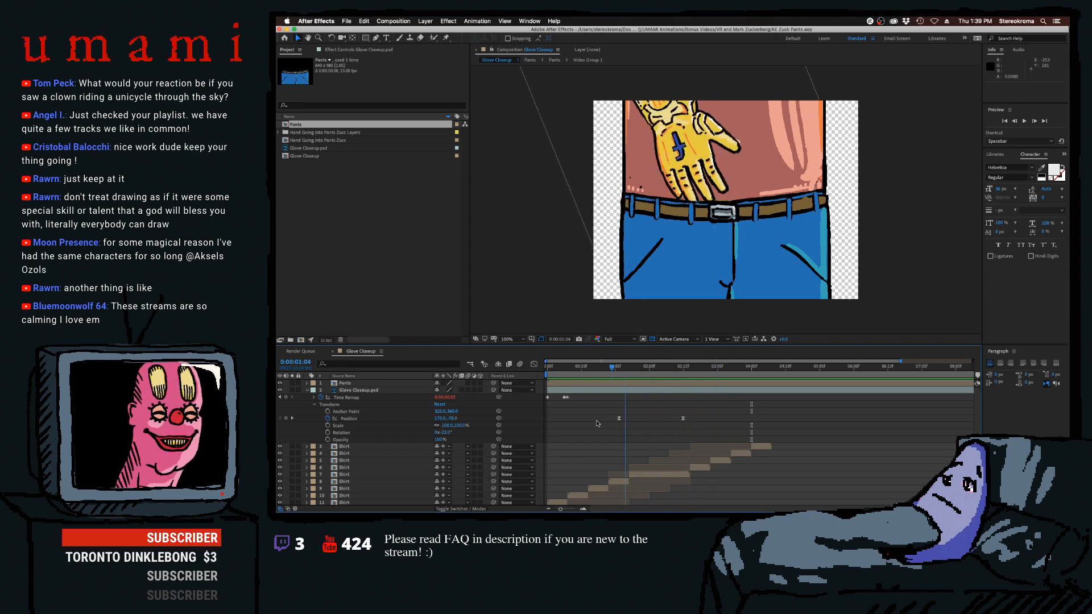
pyautogui.press('space')
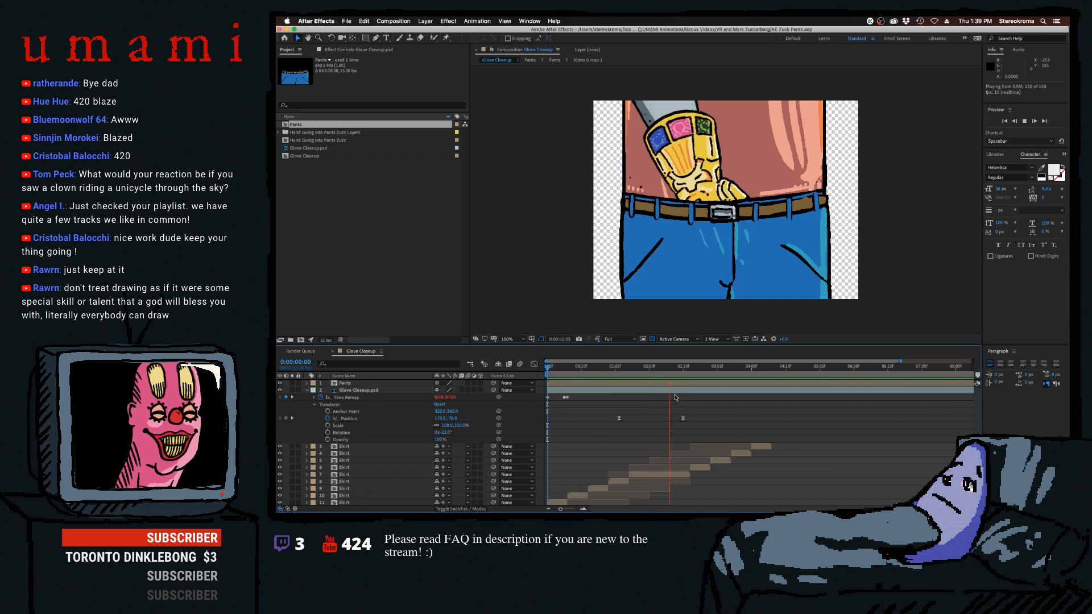
pyautogui.press('space')
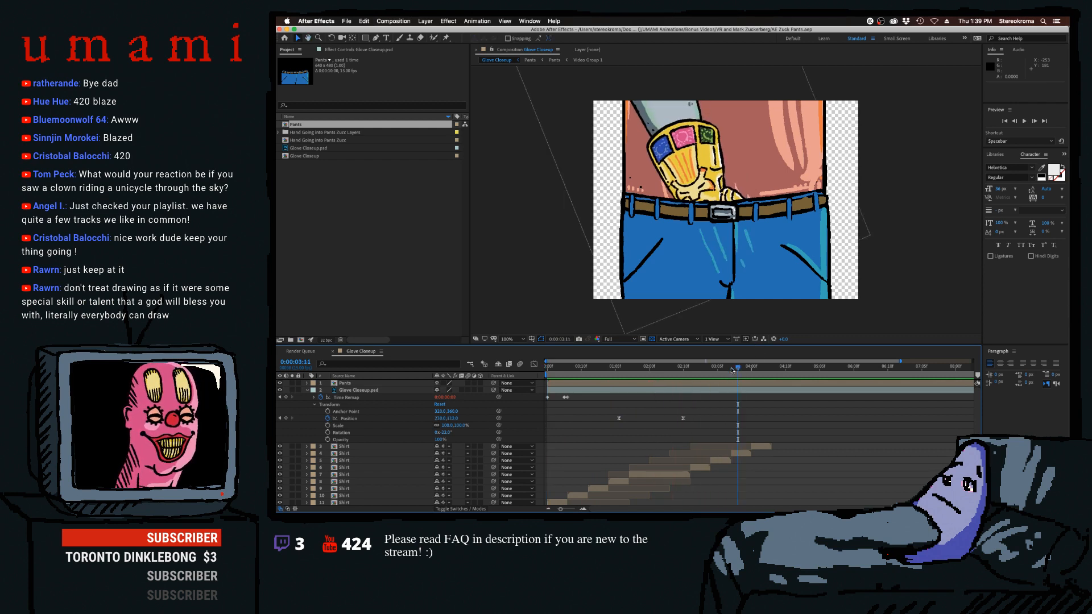
pyautogui.moveTo(731, 370); pyautogui.dragTo(550, 369)
pyautogui.press('space')
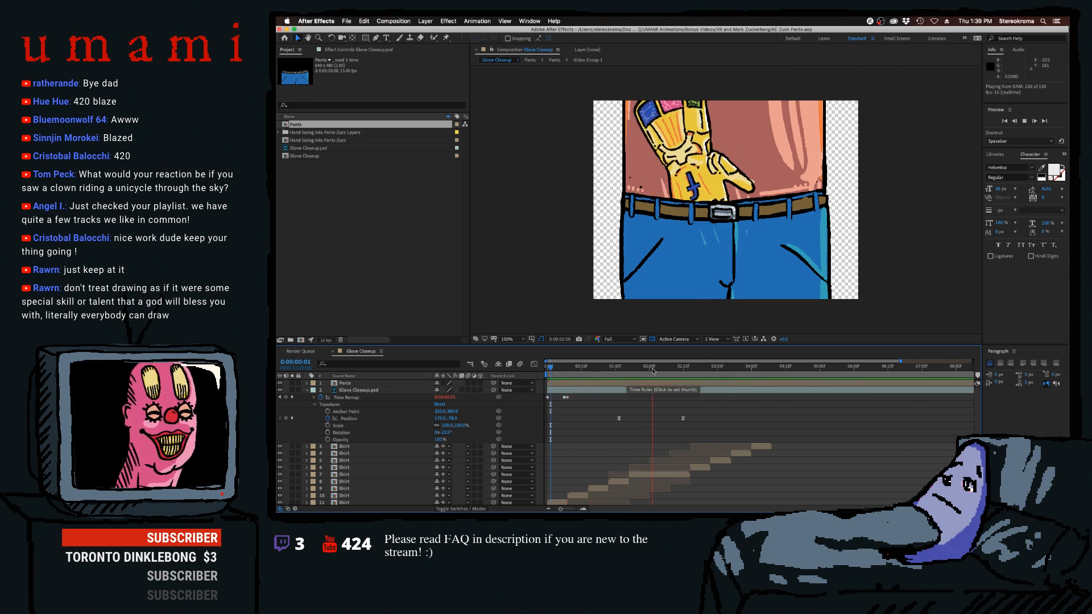
pyautogui.press('space')
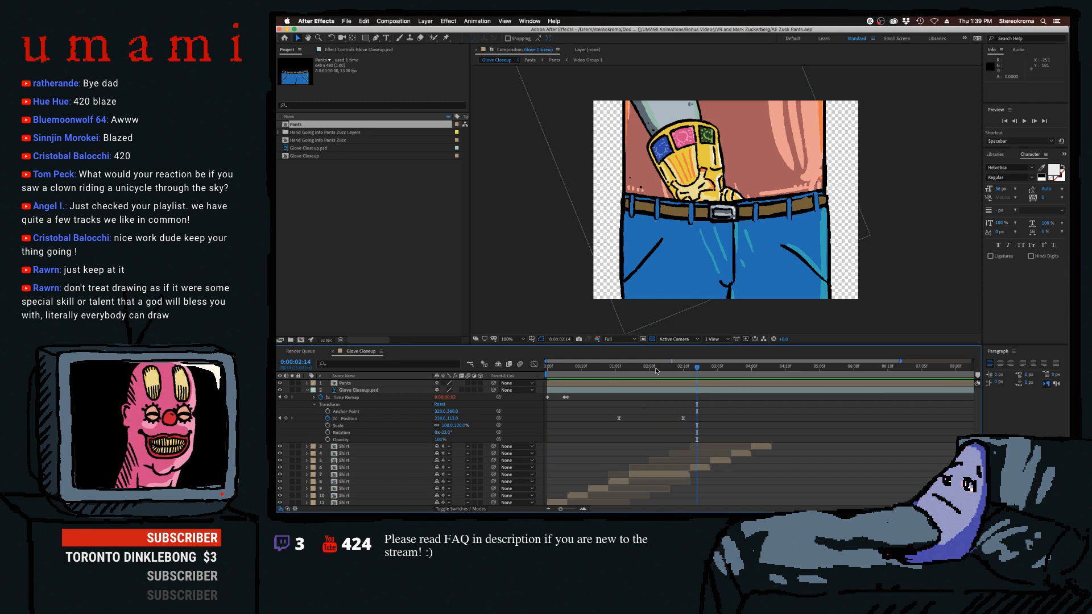